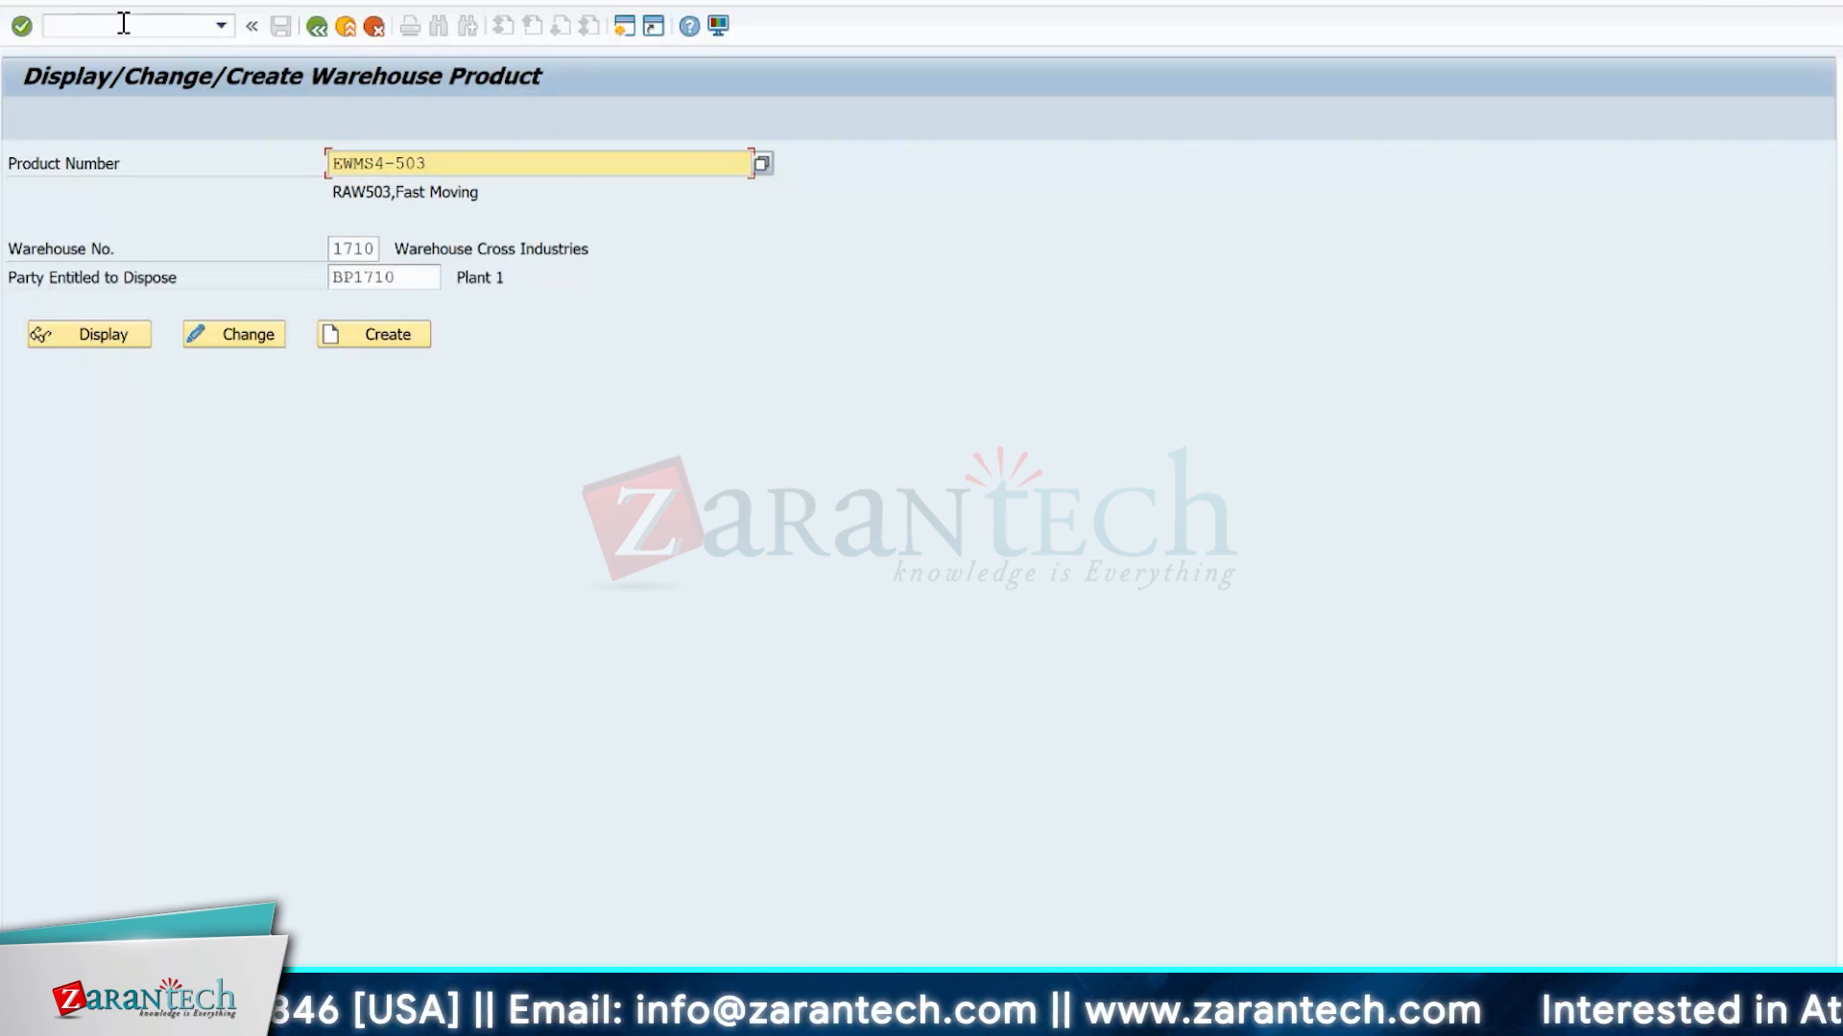
Display warehouse product EWMS4-503 in warehouse 1710 and view its units of measure.
click(60, 339)
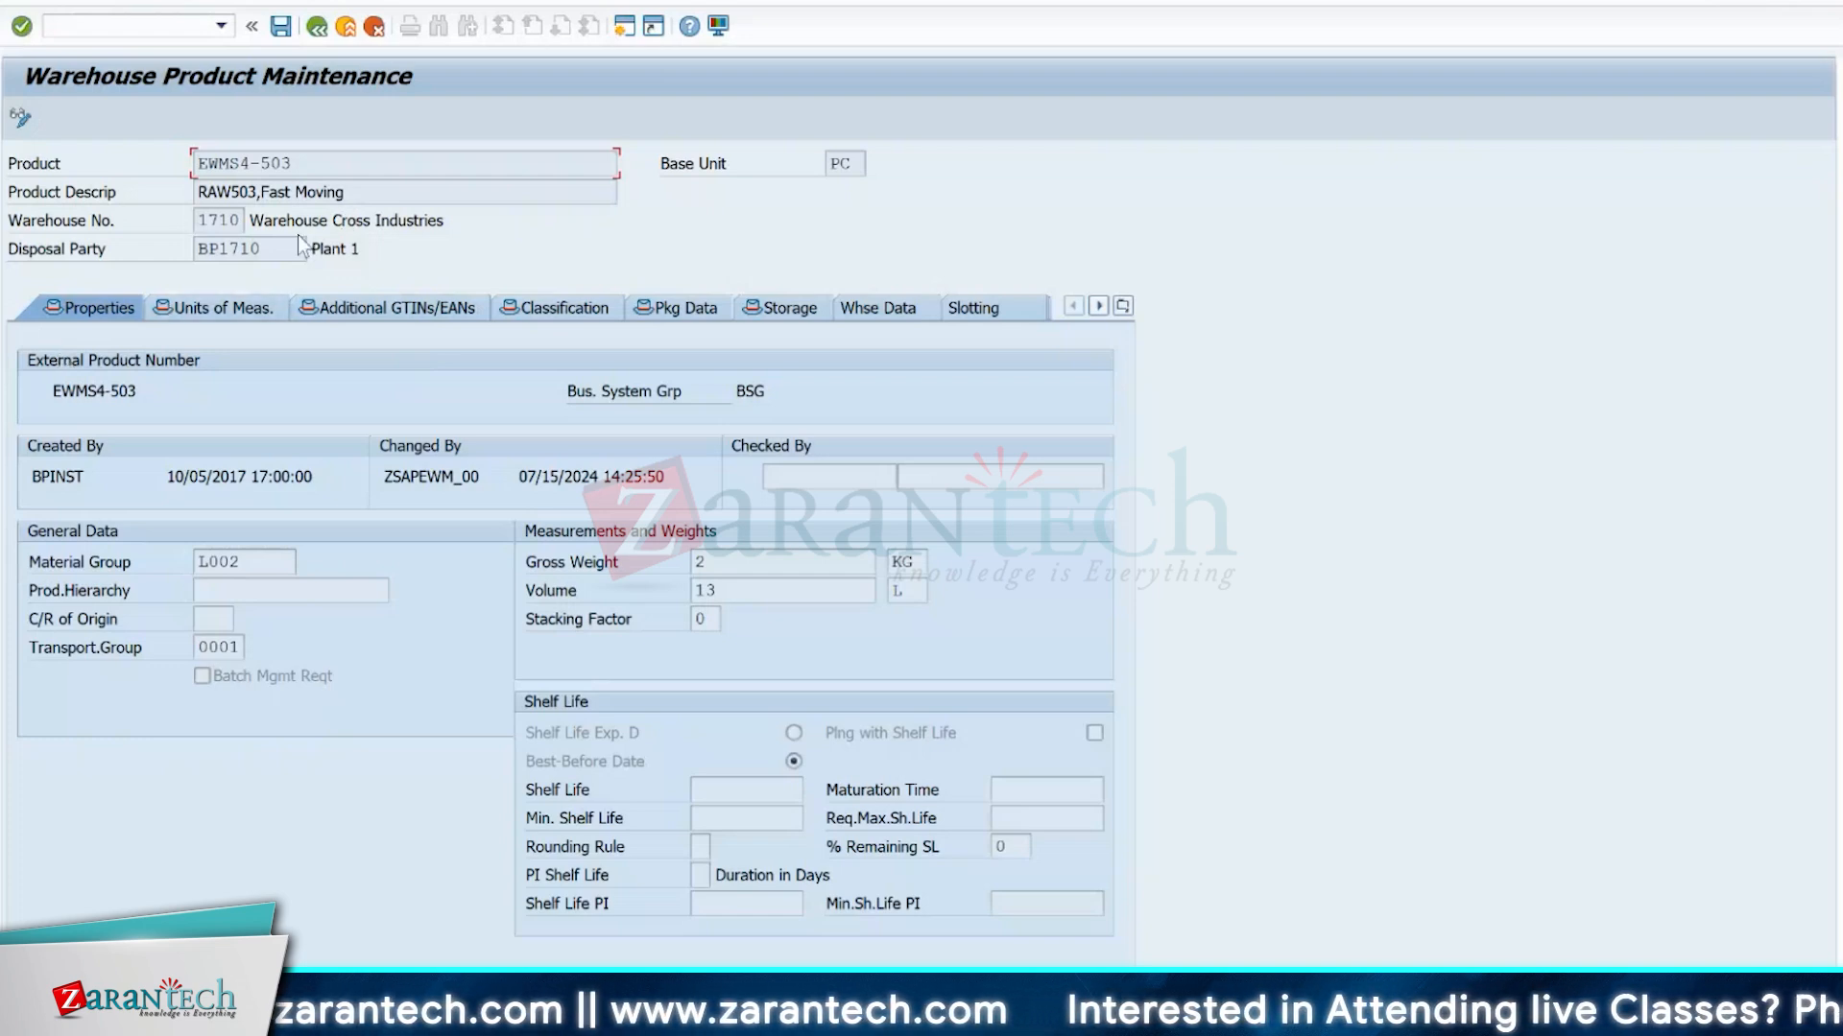
click(197, 309)
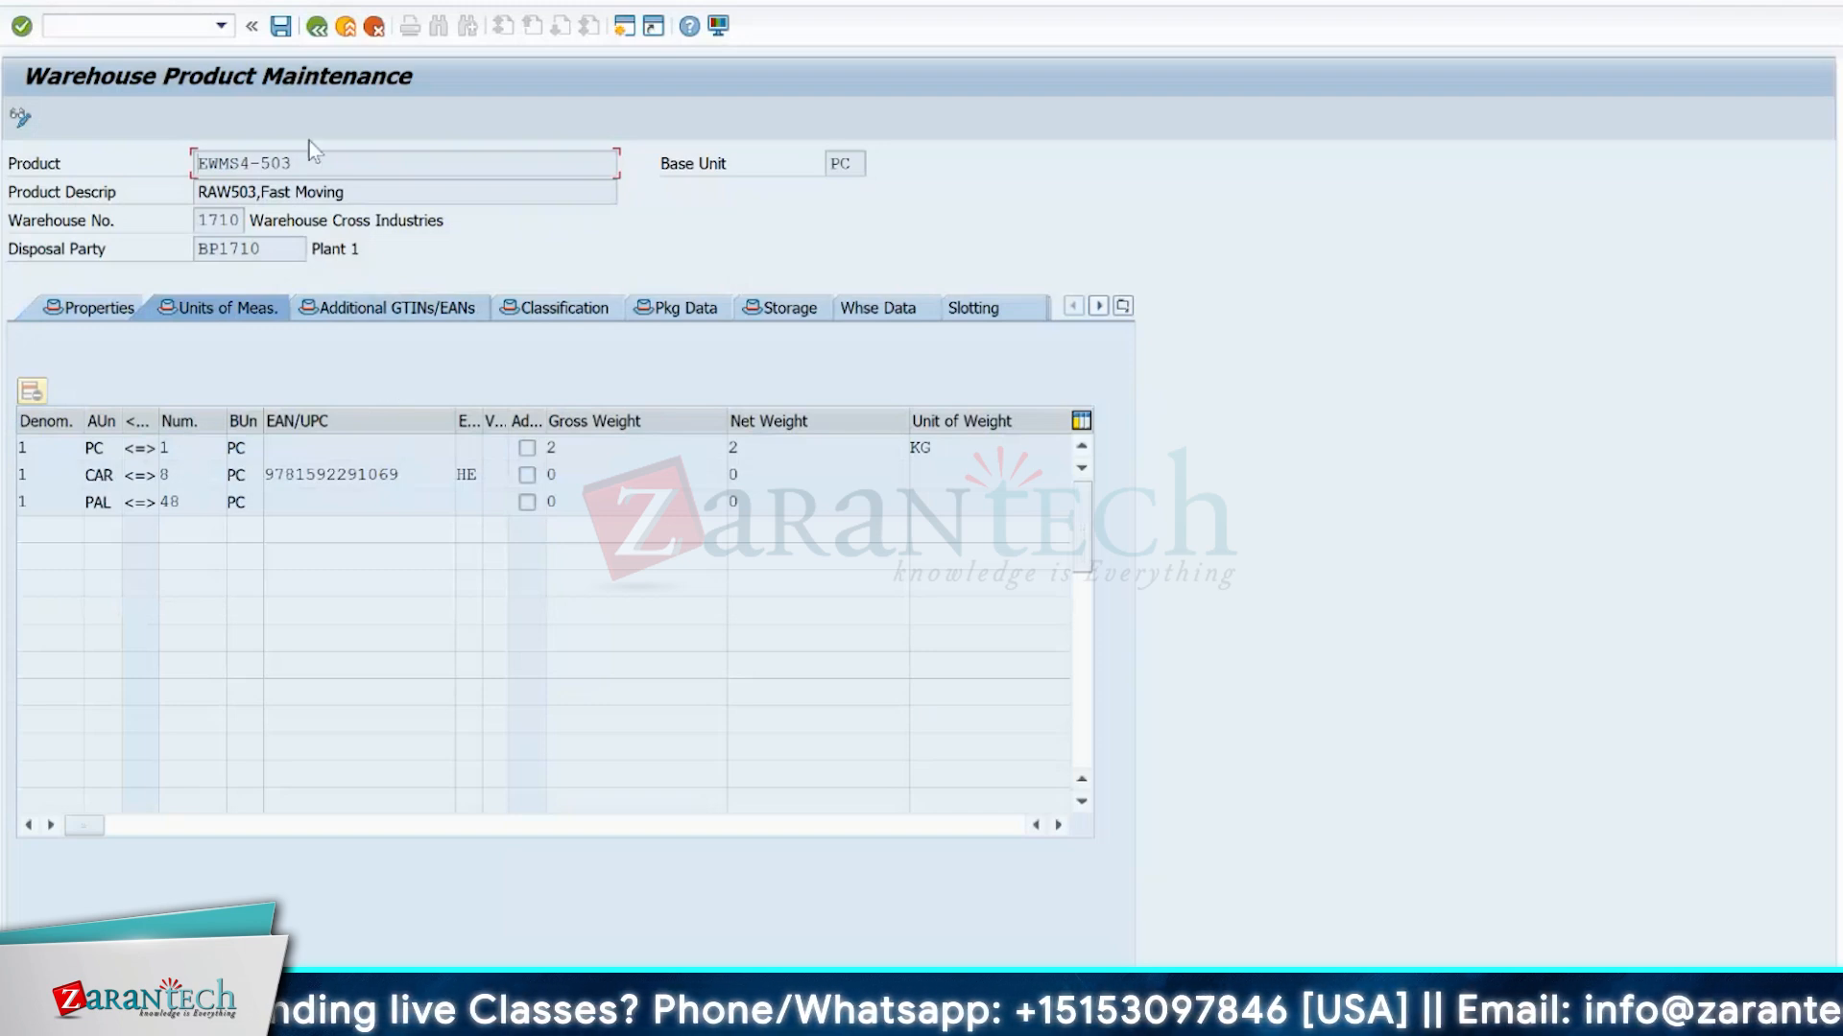
drag(318, 156, 197, 160)
click(197, 160)
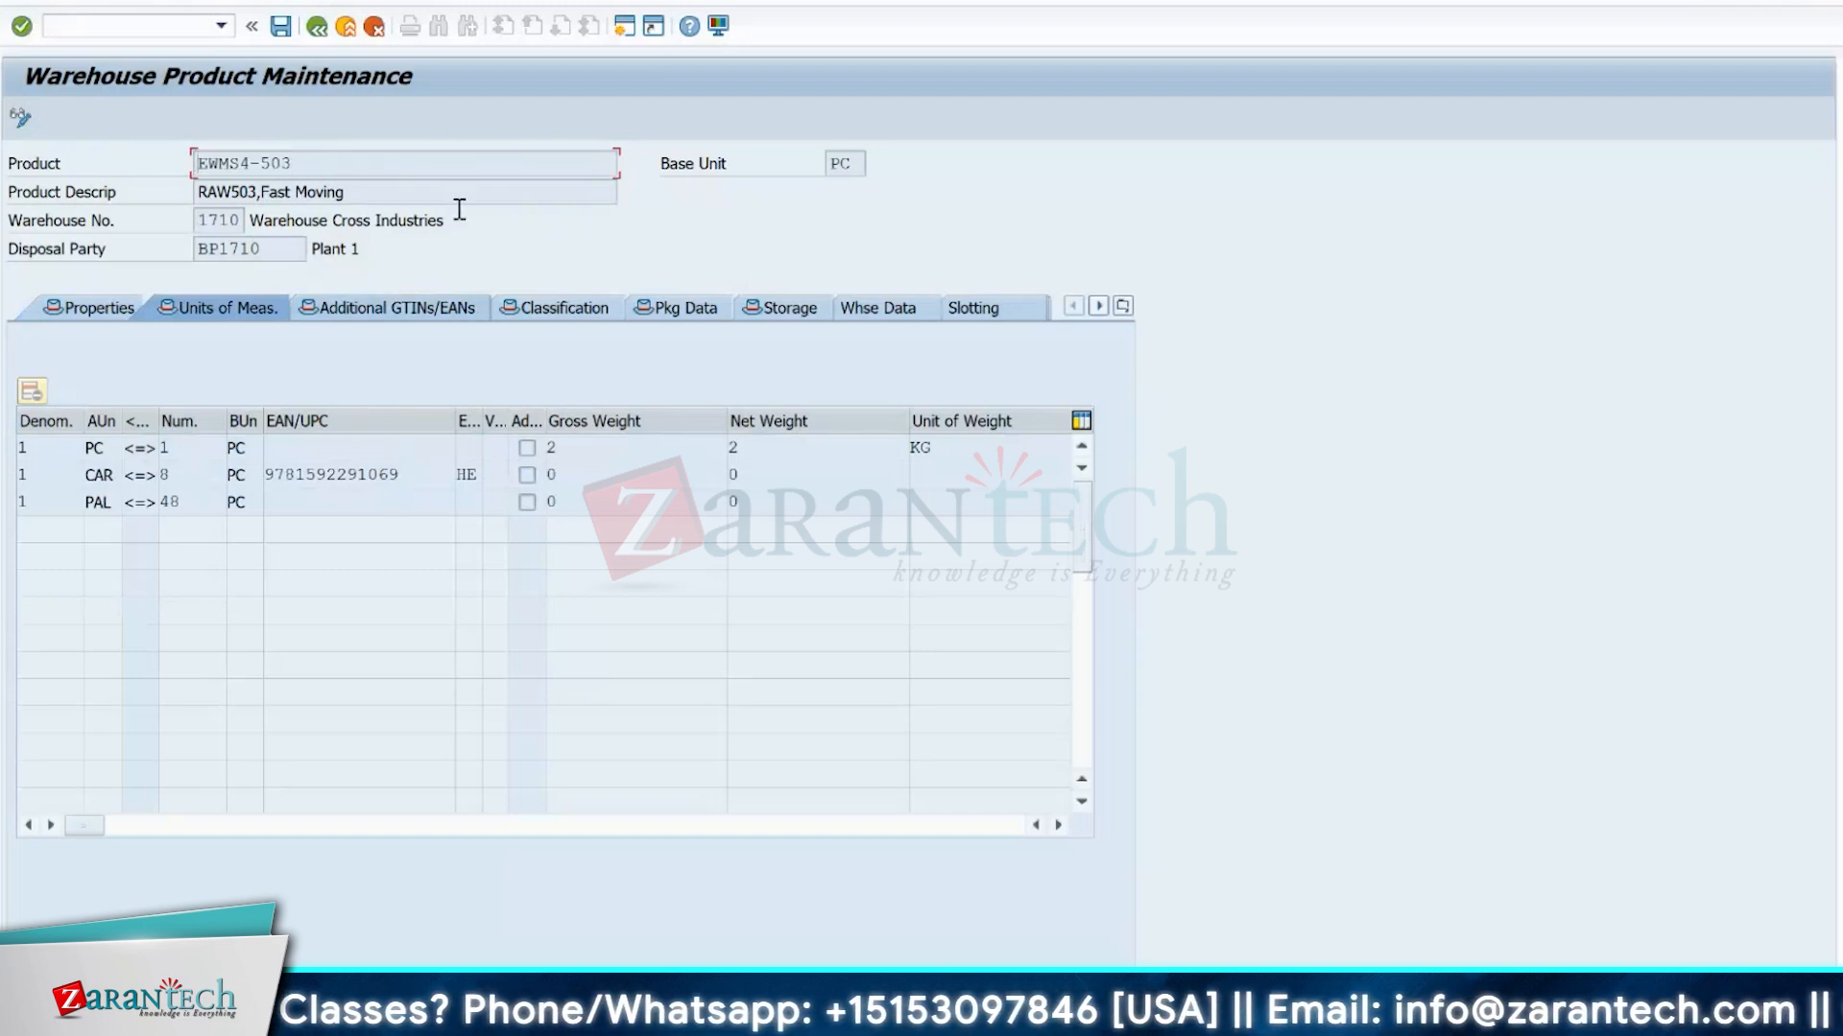
Open transaction MM03 in a new session and display material EWMS4-503 starting at the Basic Data 1 view.
click(136, 29)
text(/omm0)
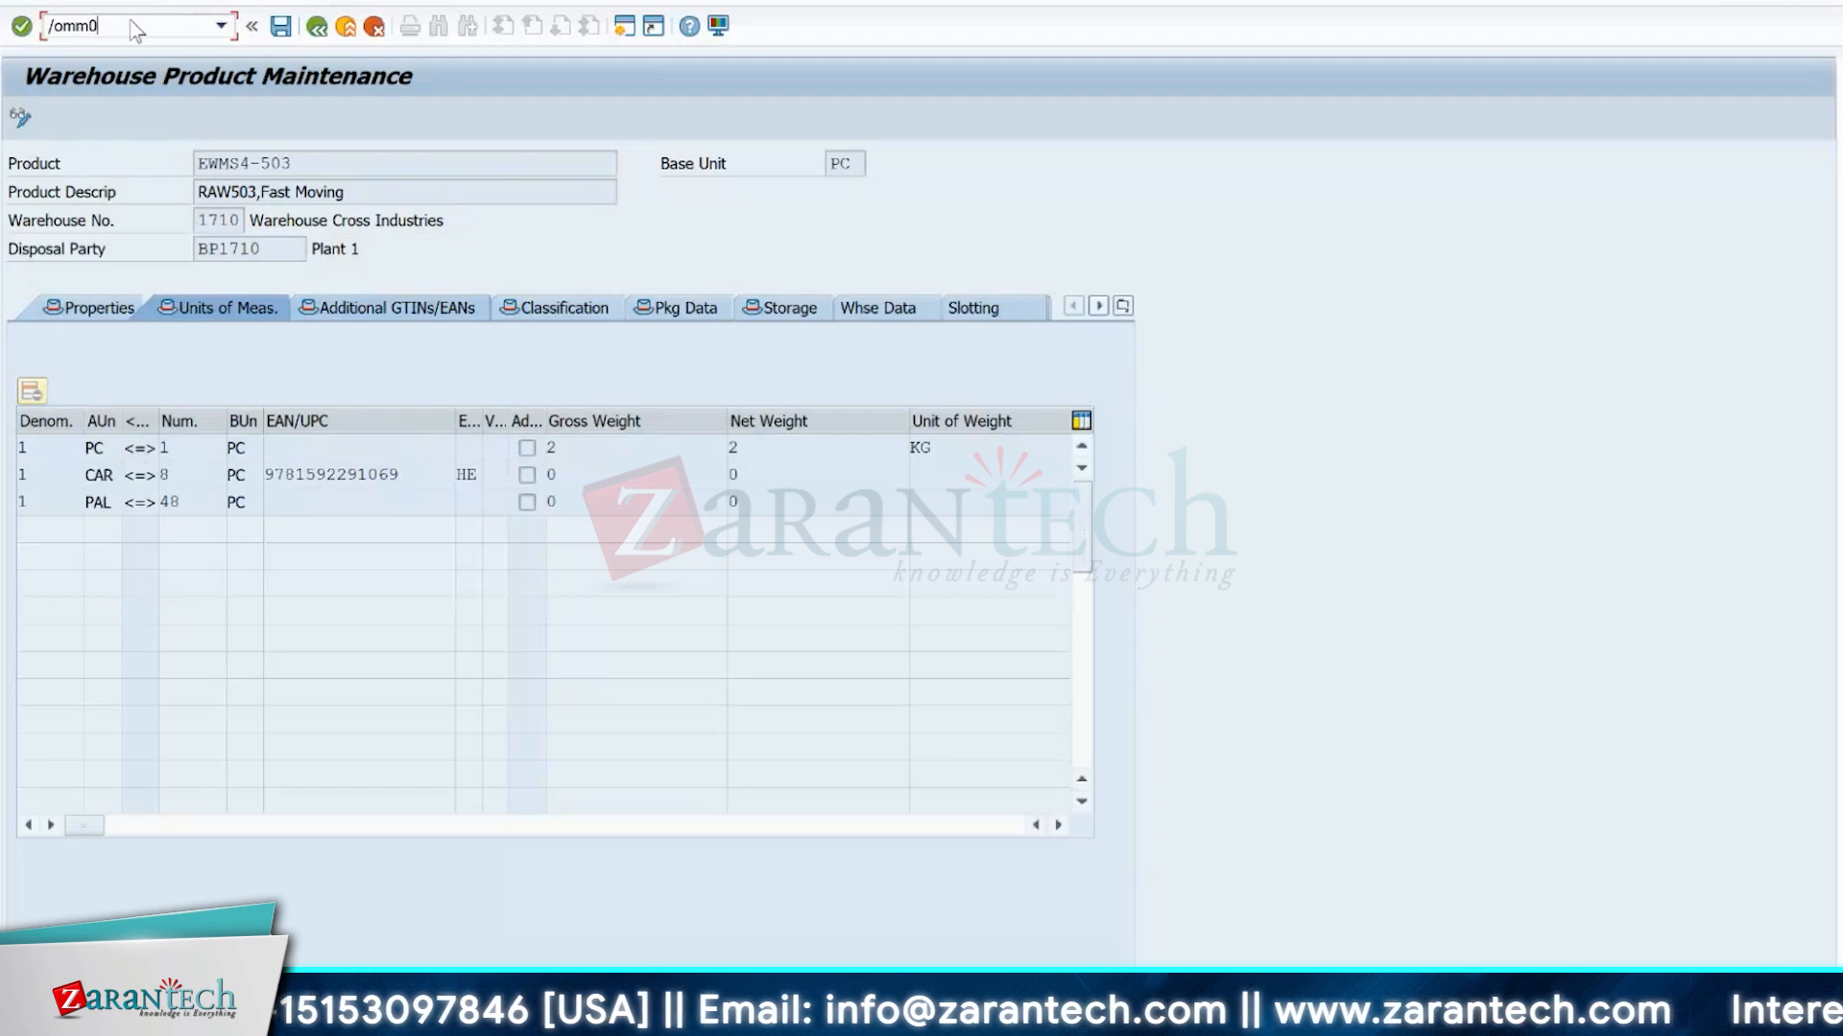
text(3)
key(Return)
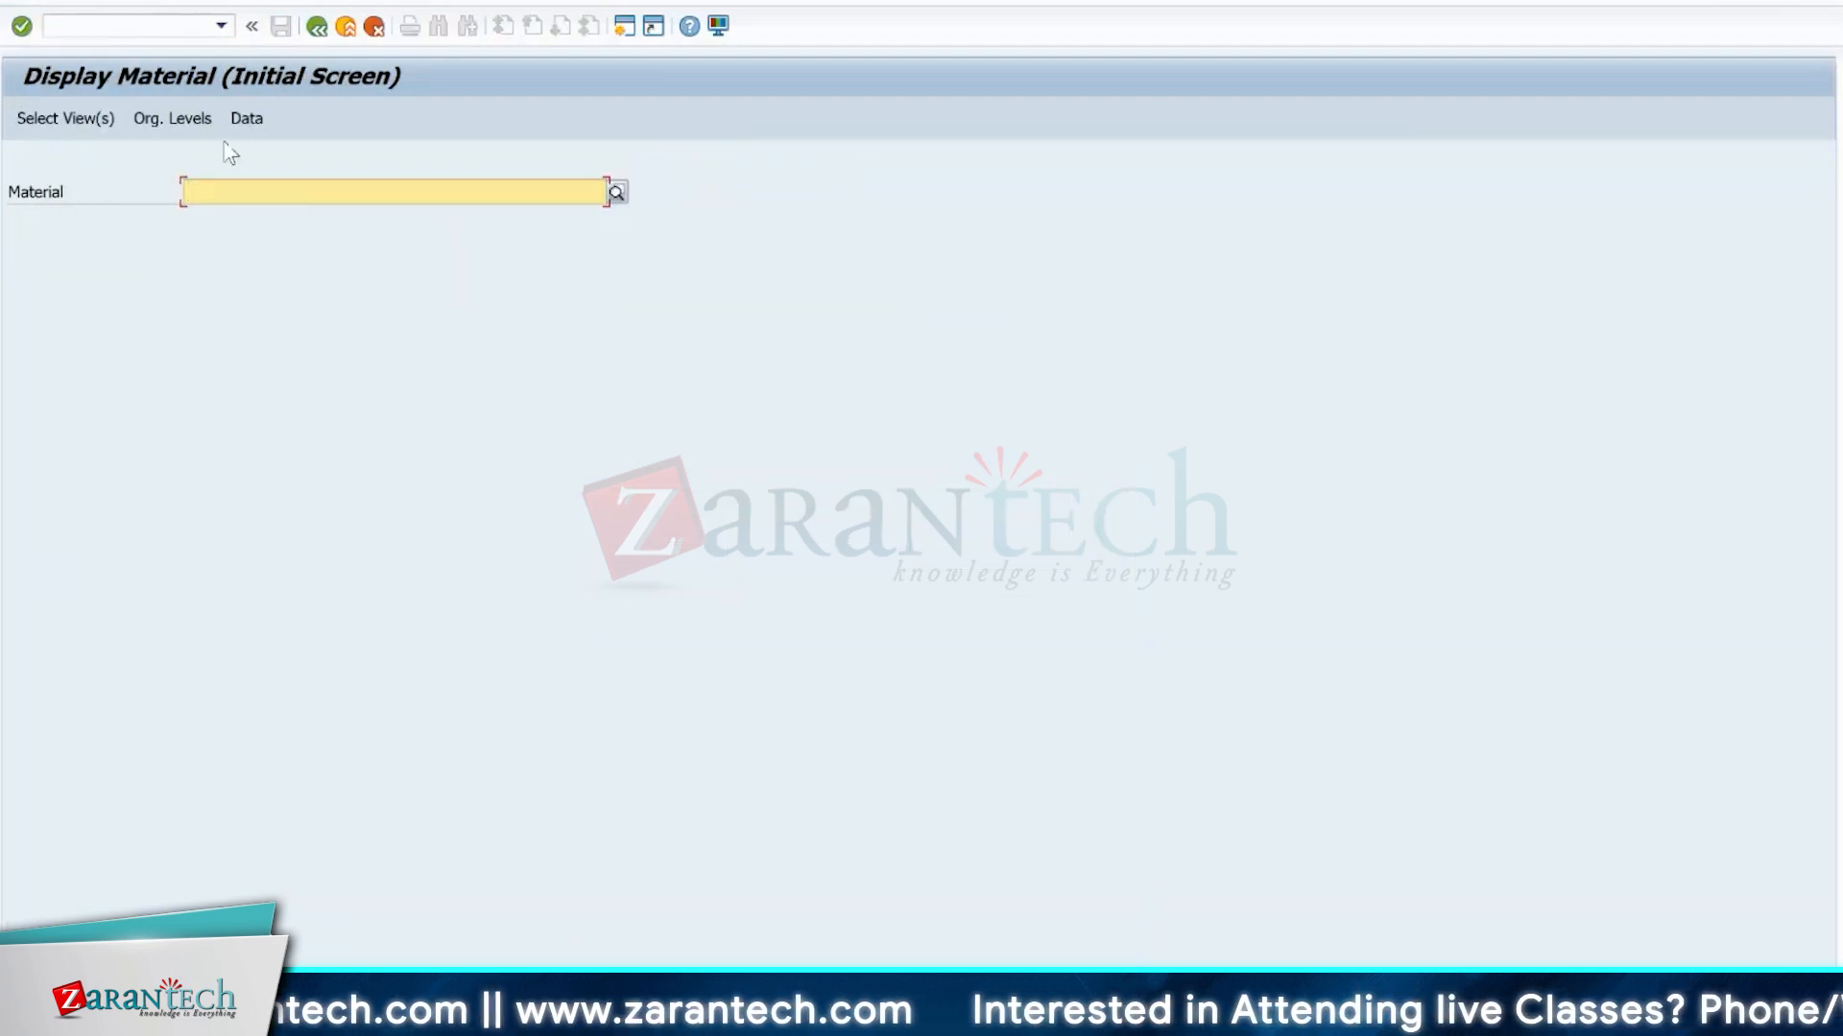
key(alt+Tab)
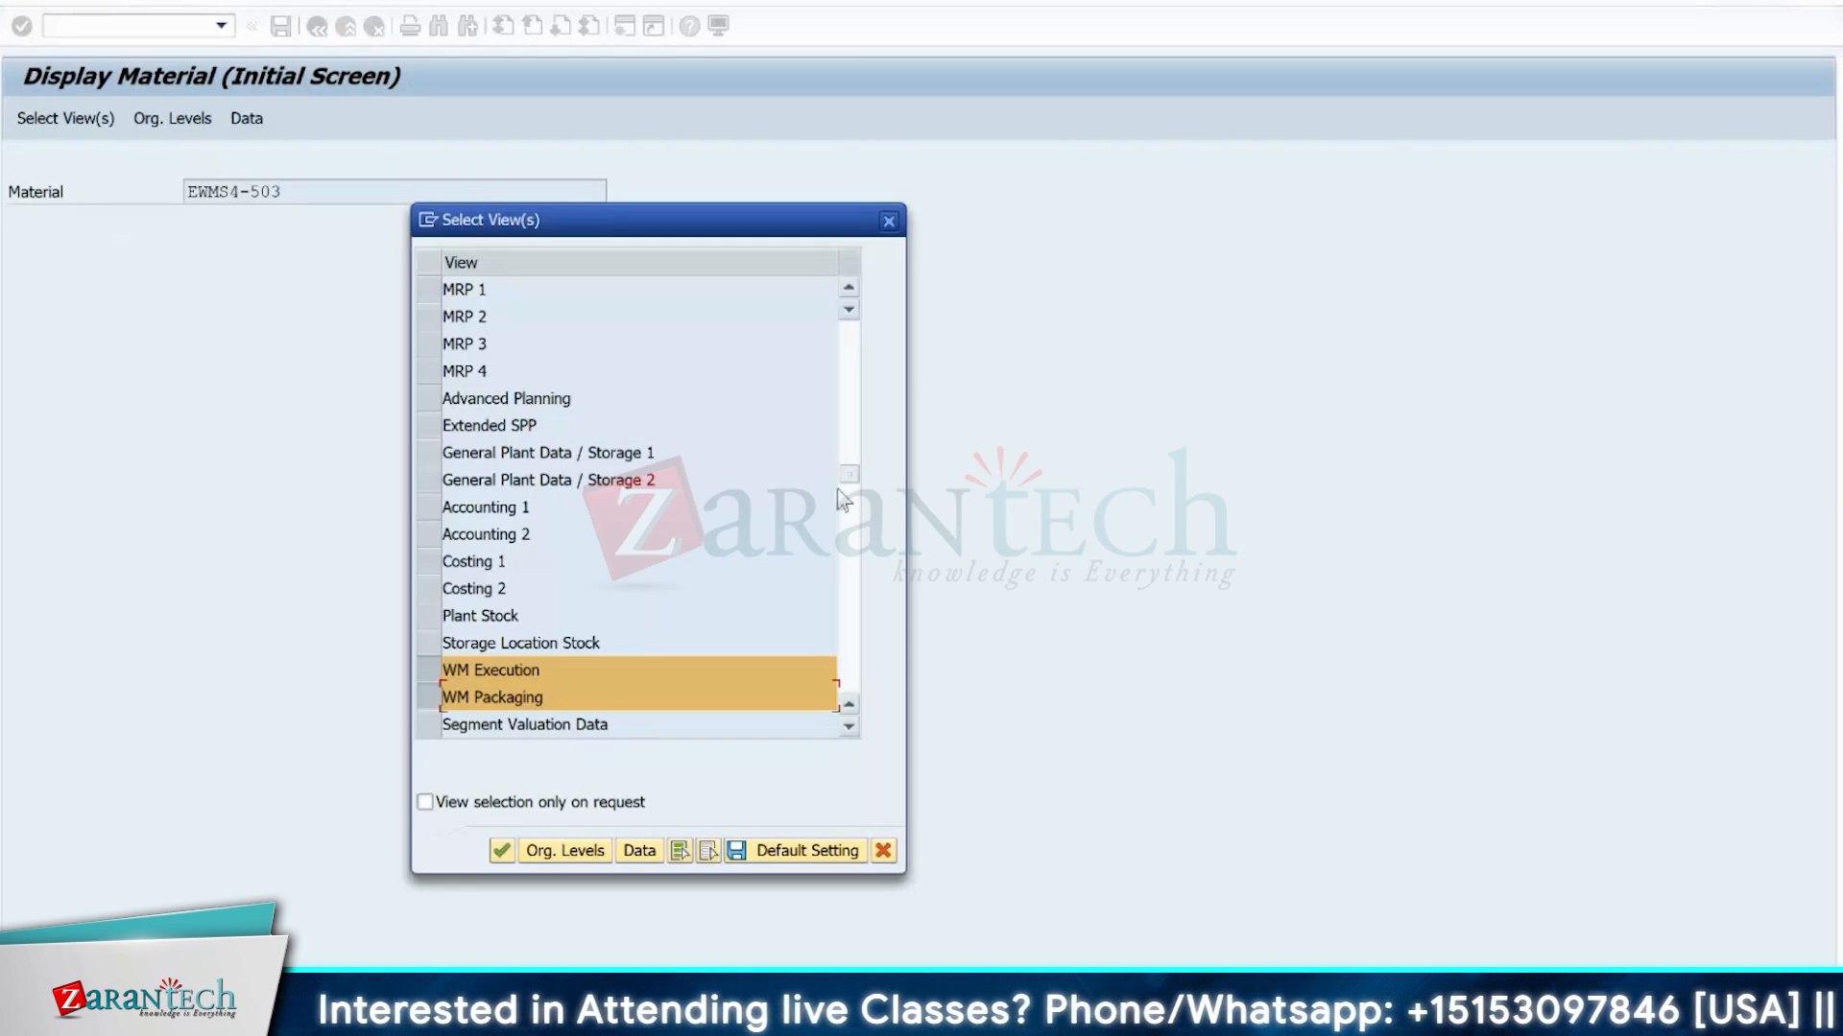
drag(855, 468, 850, 317)
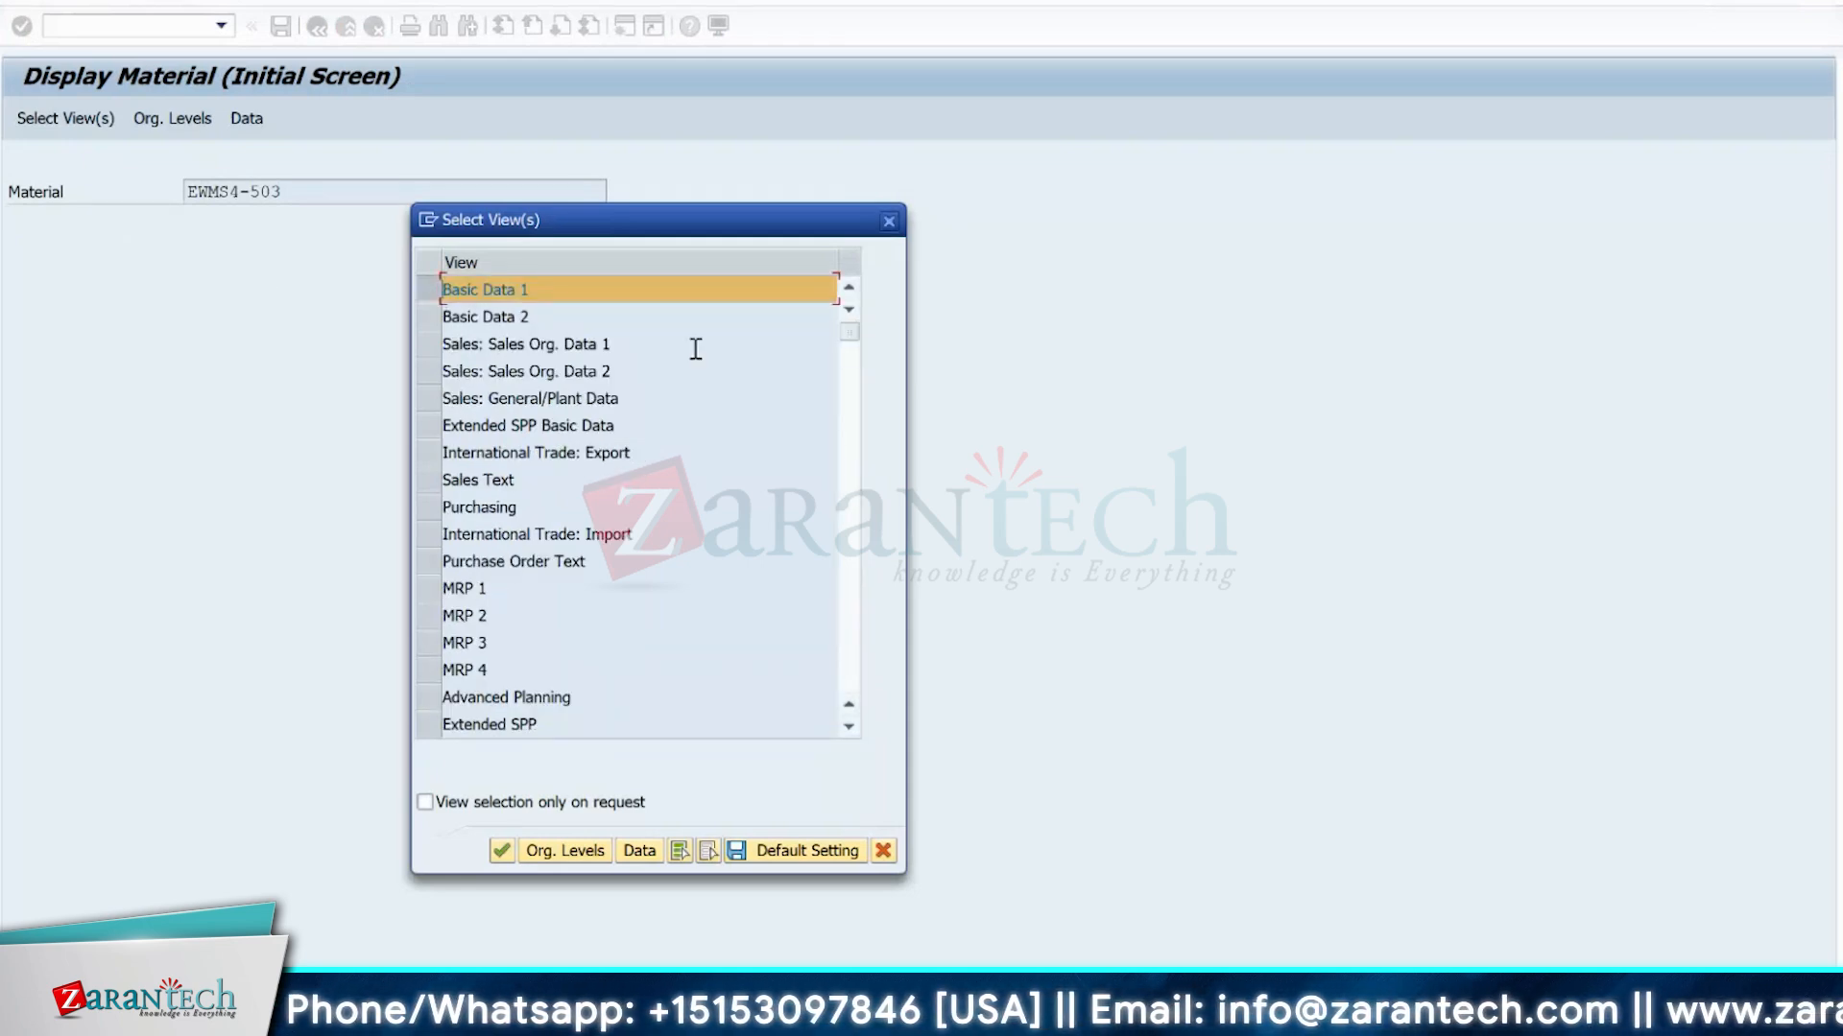
drag(854, 336, 851, 468)
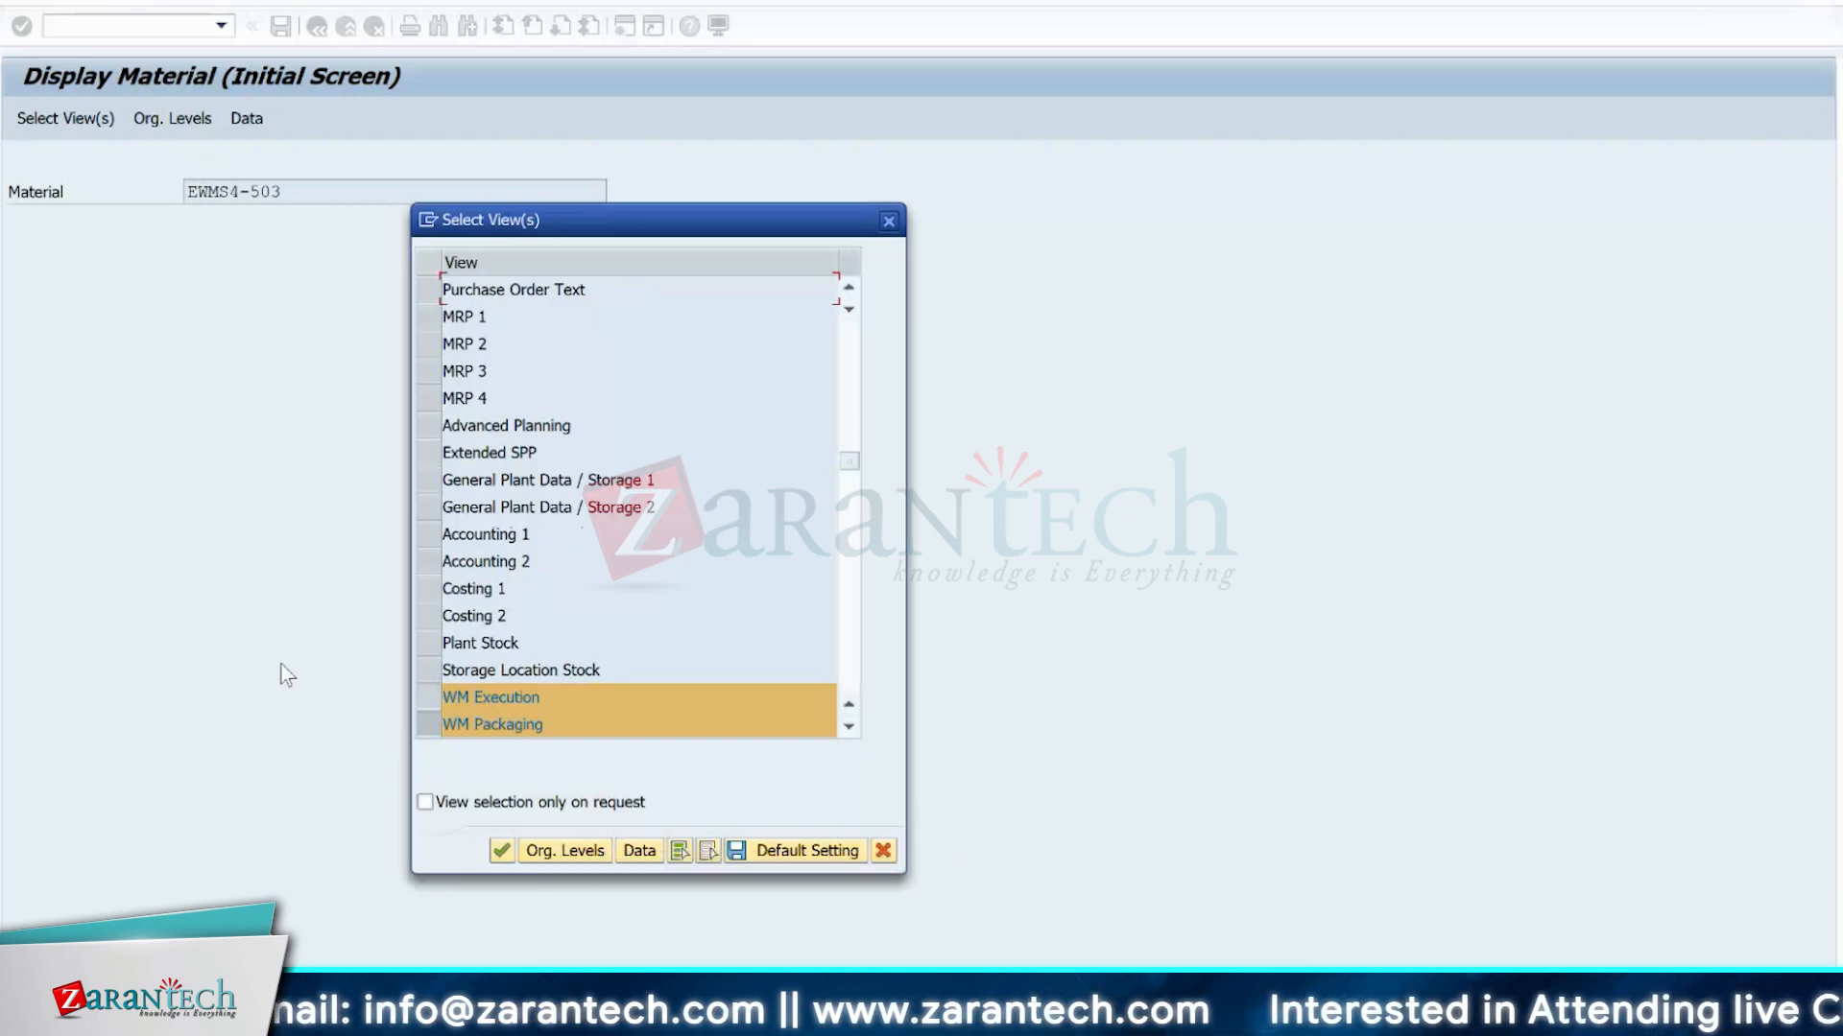
key(Return)
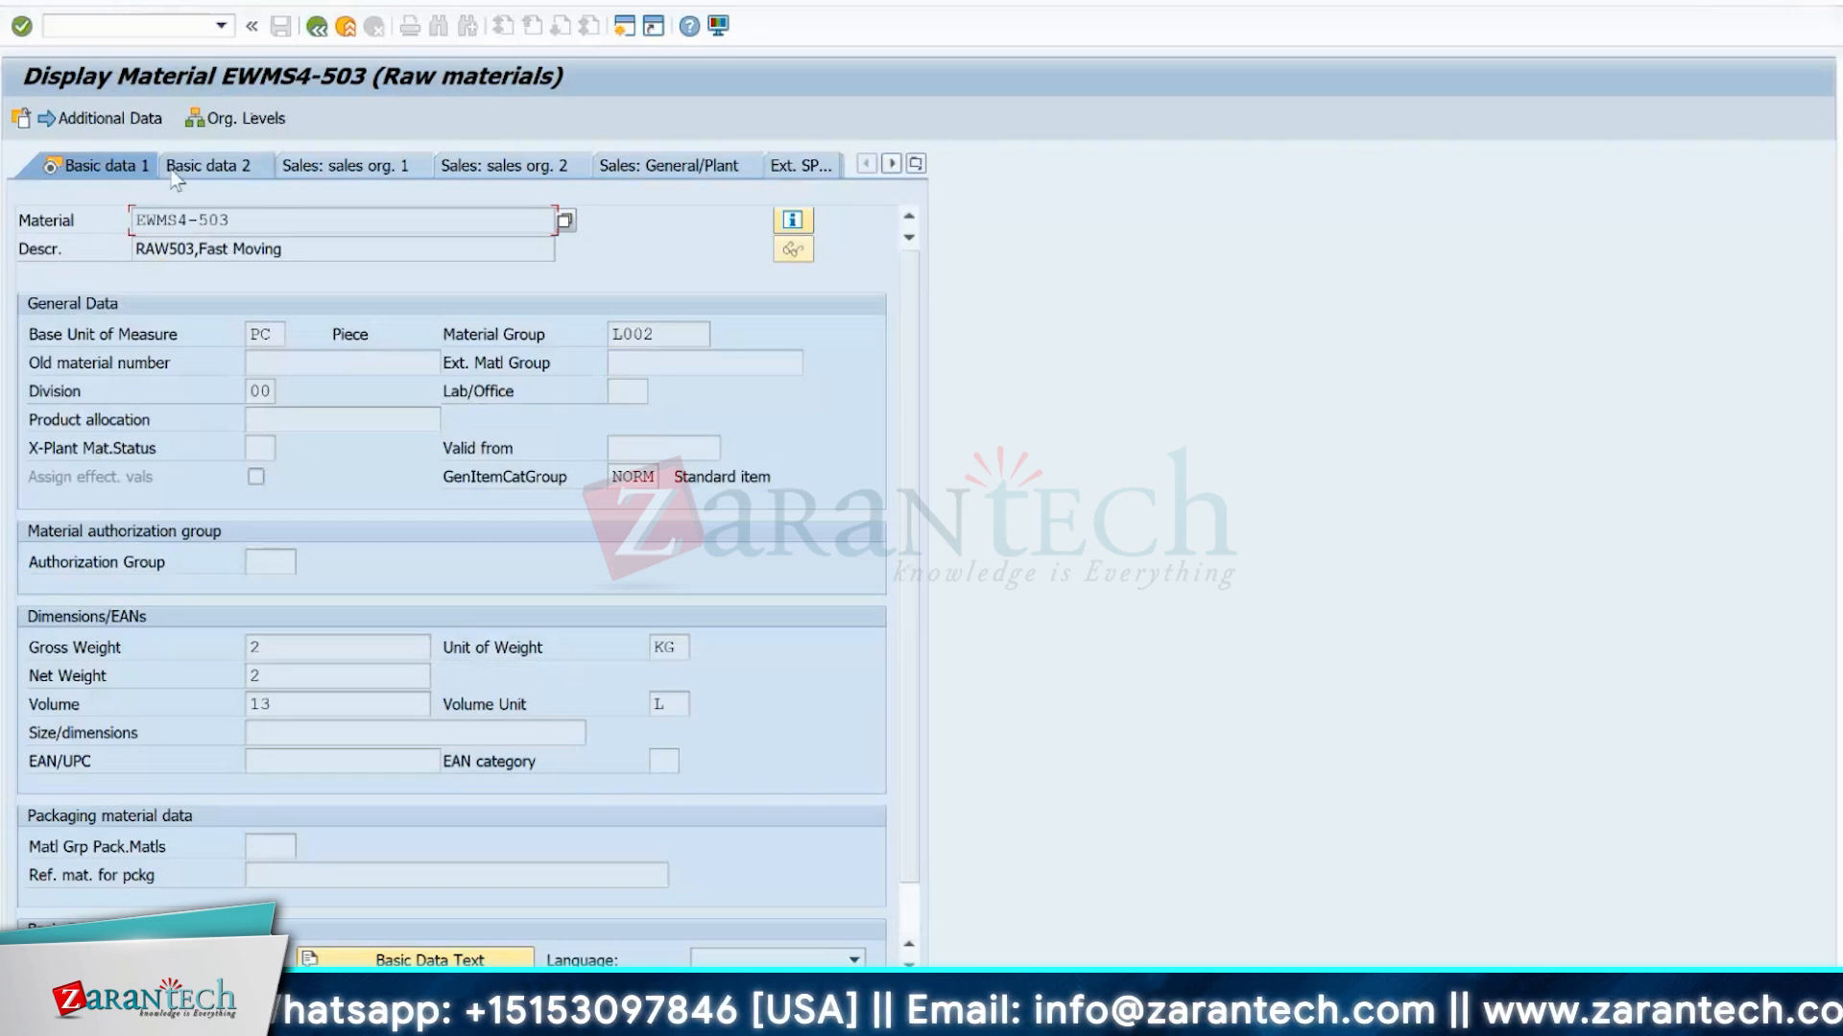
Check the units of measure in the material's additional data, and return to the warehouse product display for comparison.
click(126, 122)
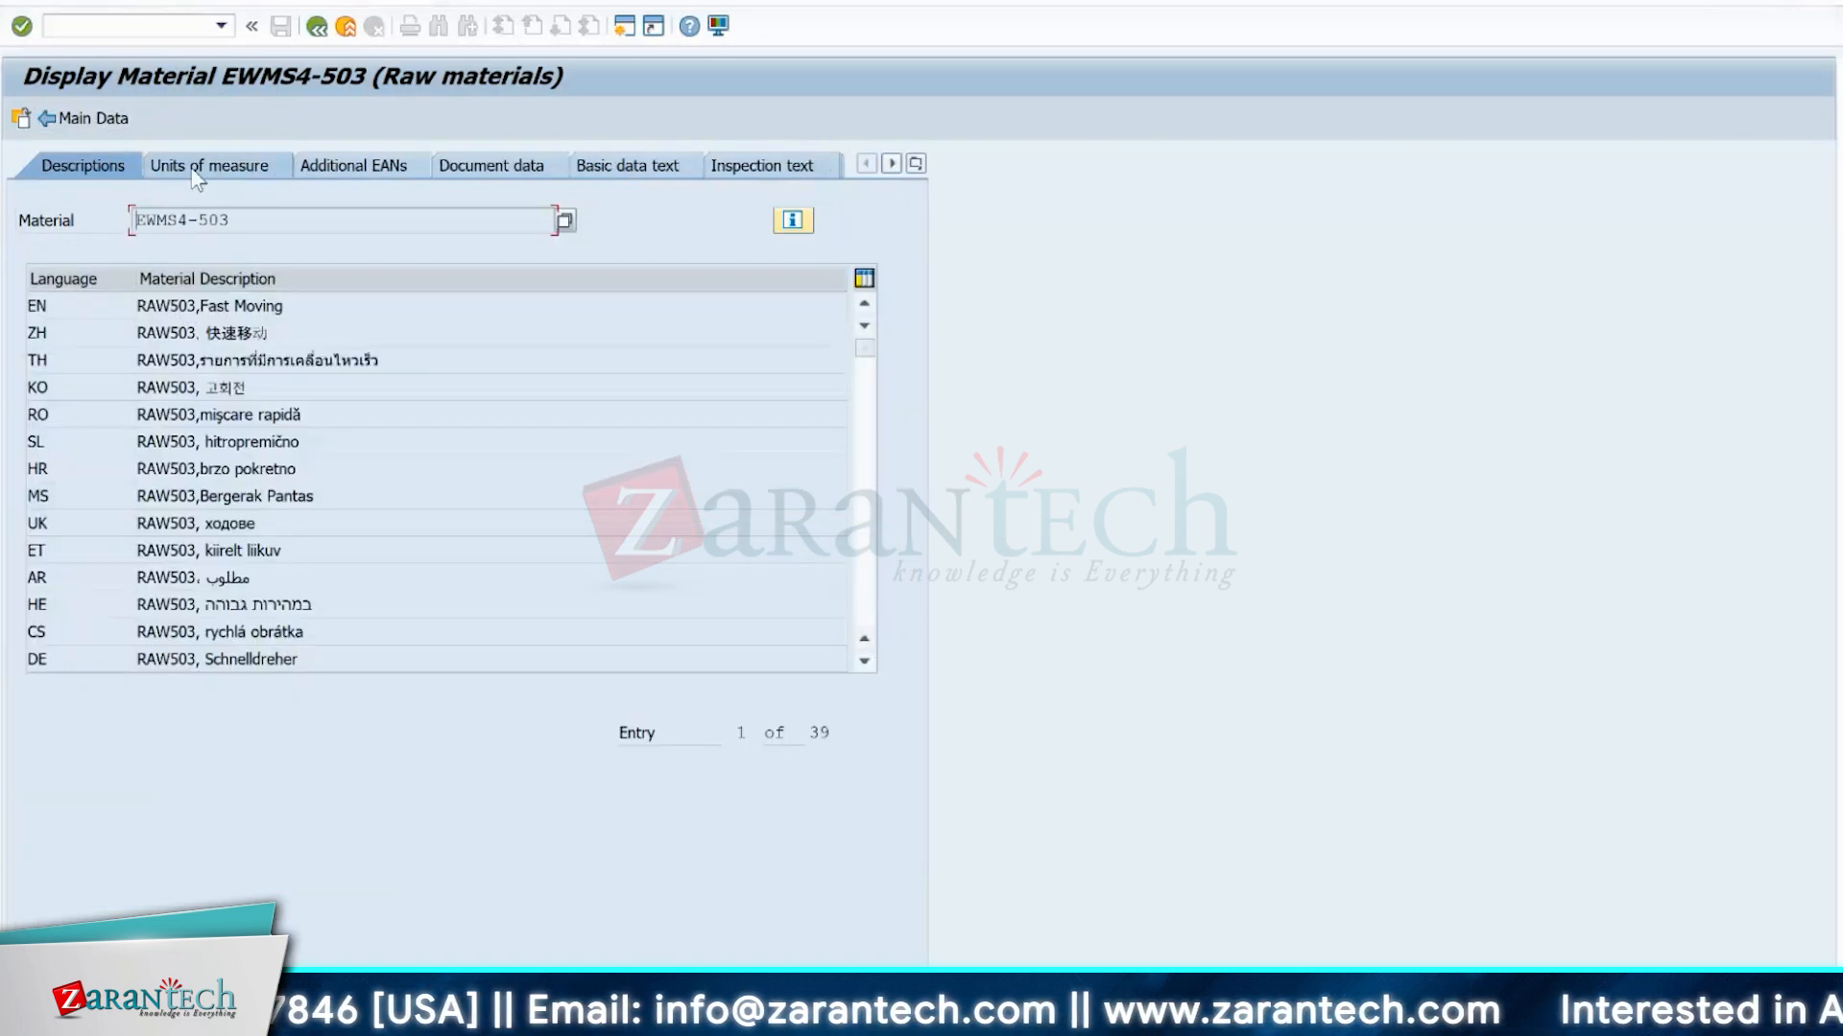
click(201, 168)
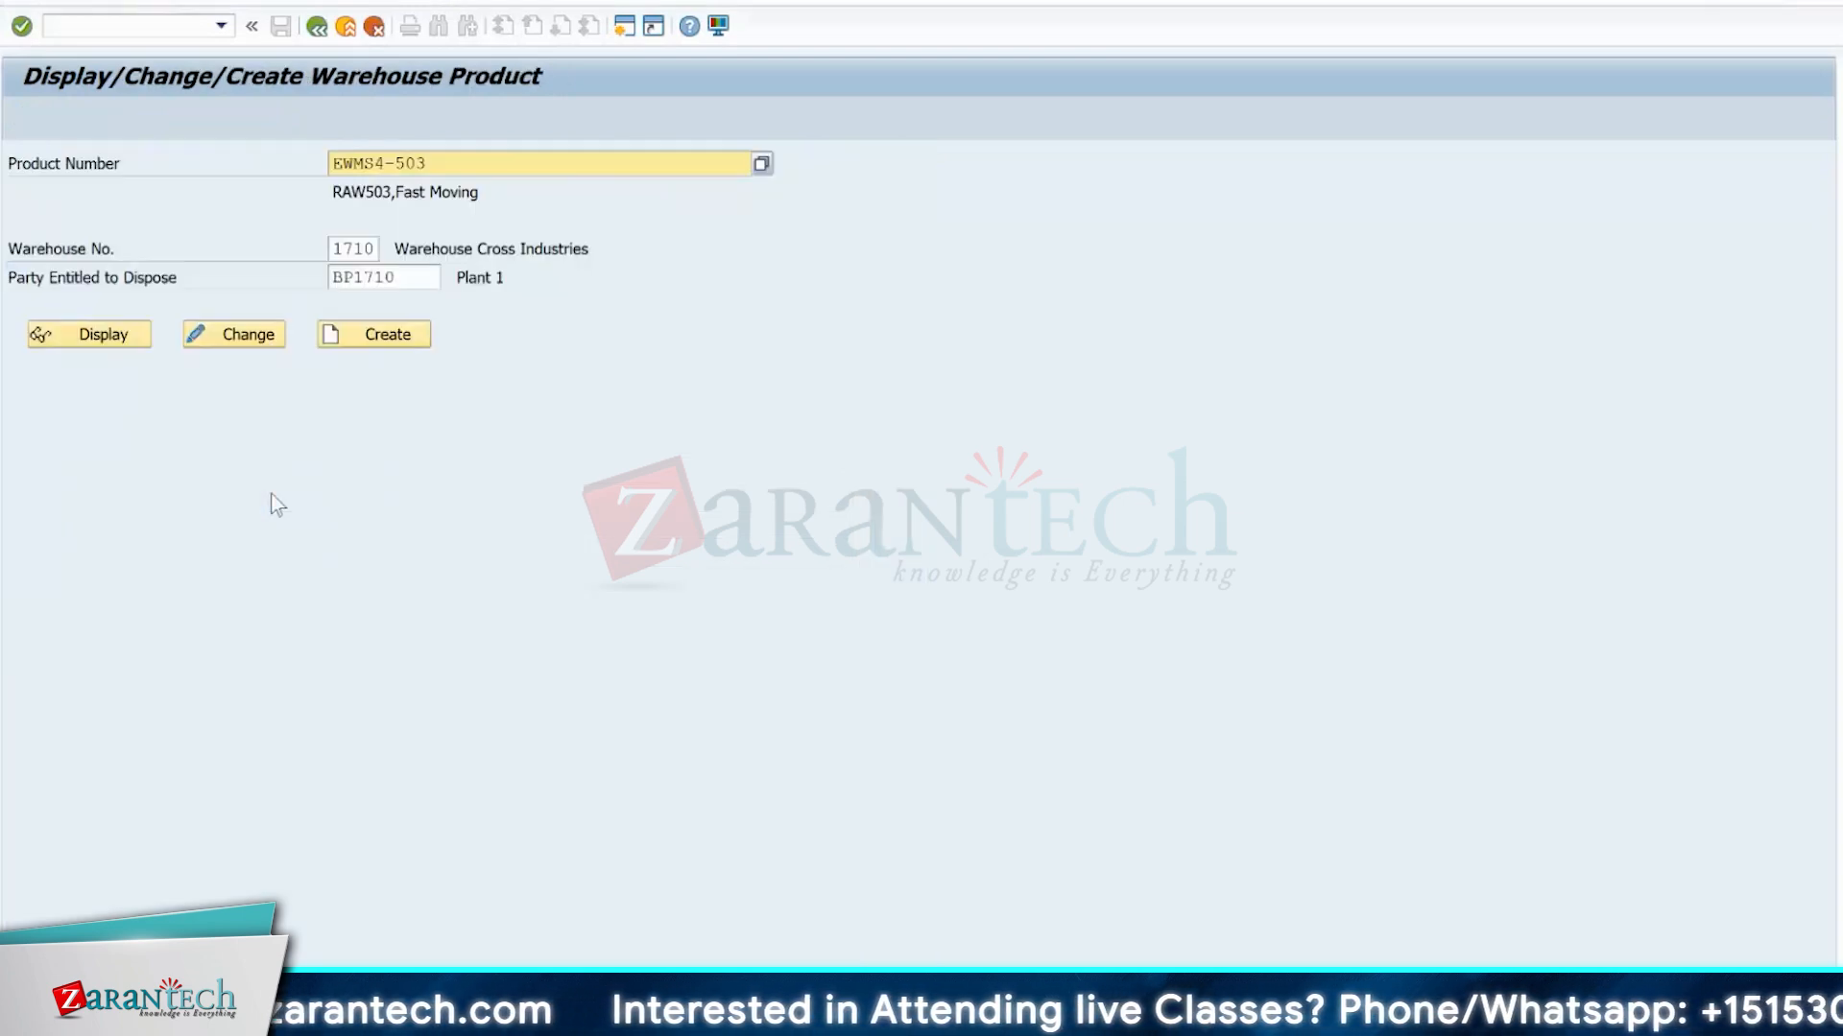
key(alt+Tab)
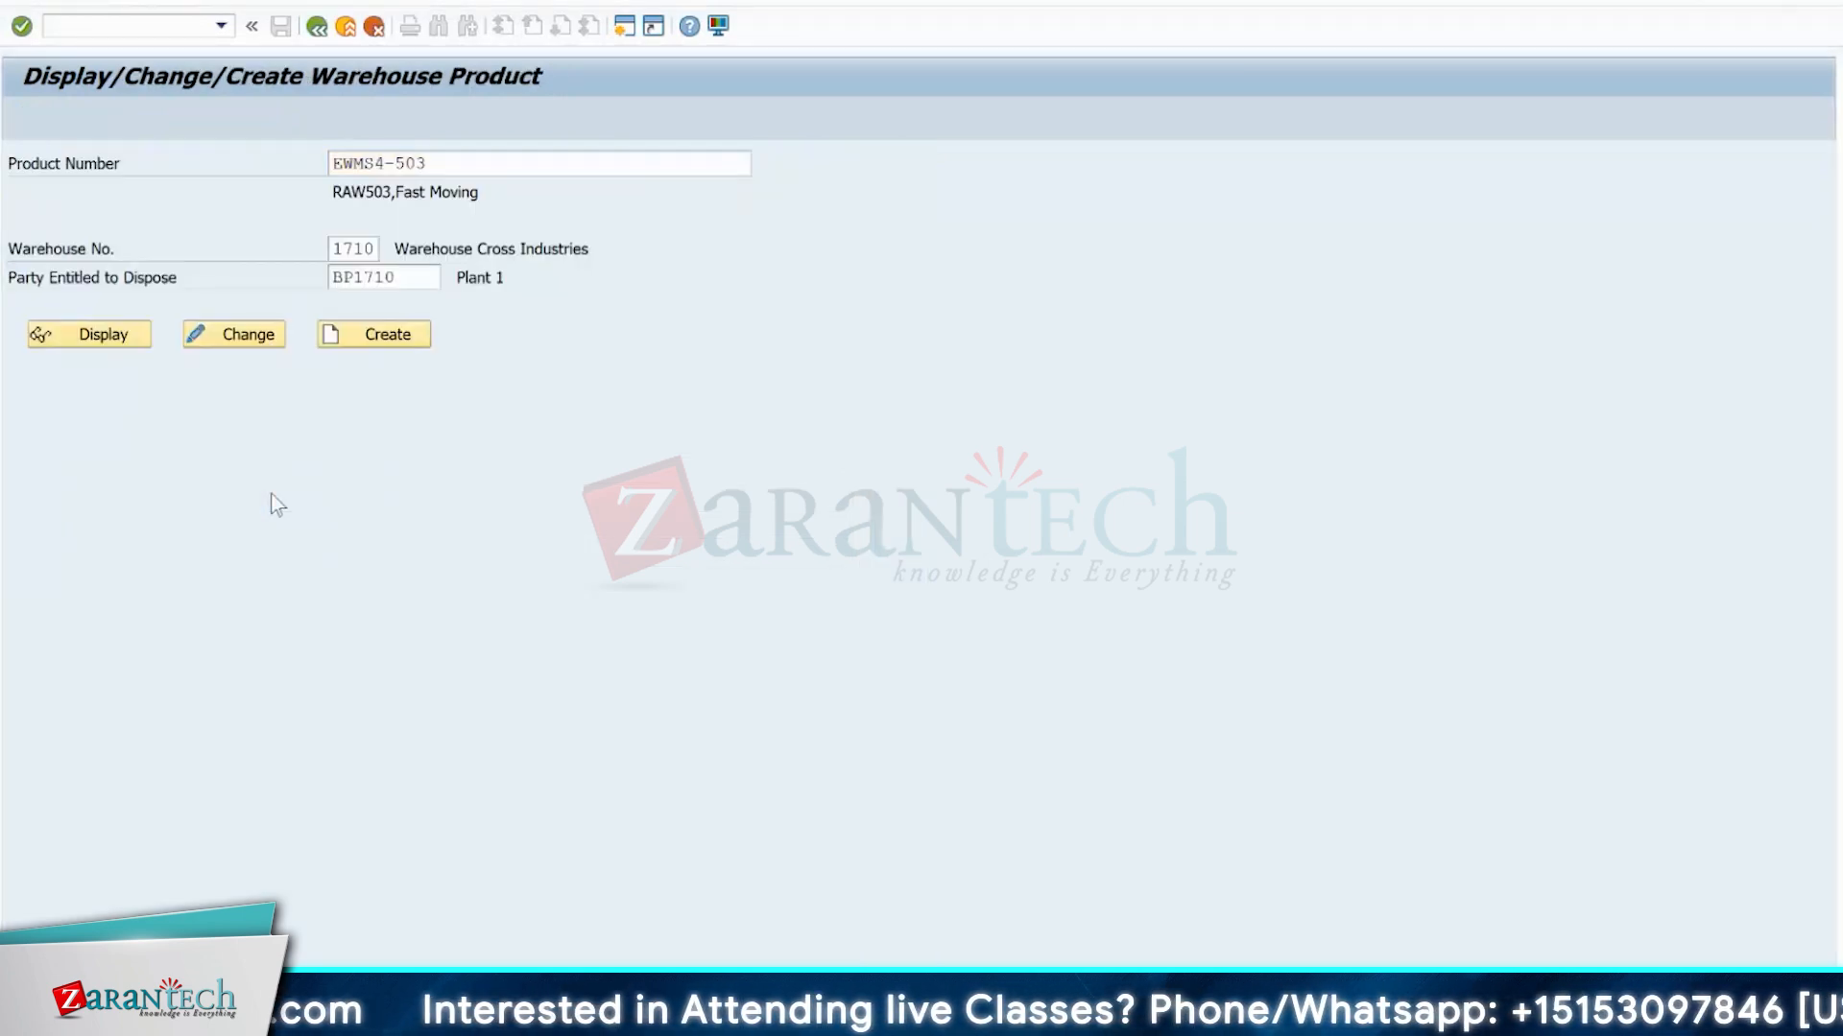
click(86, 342)
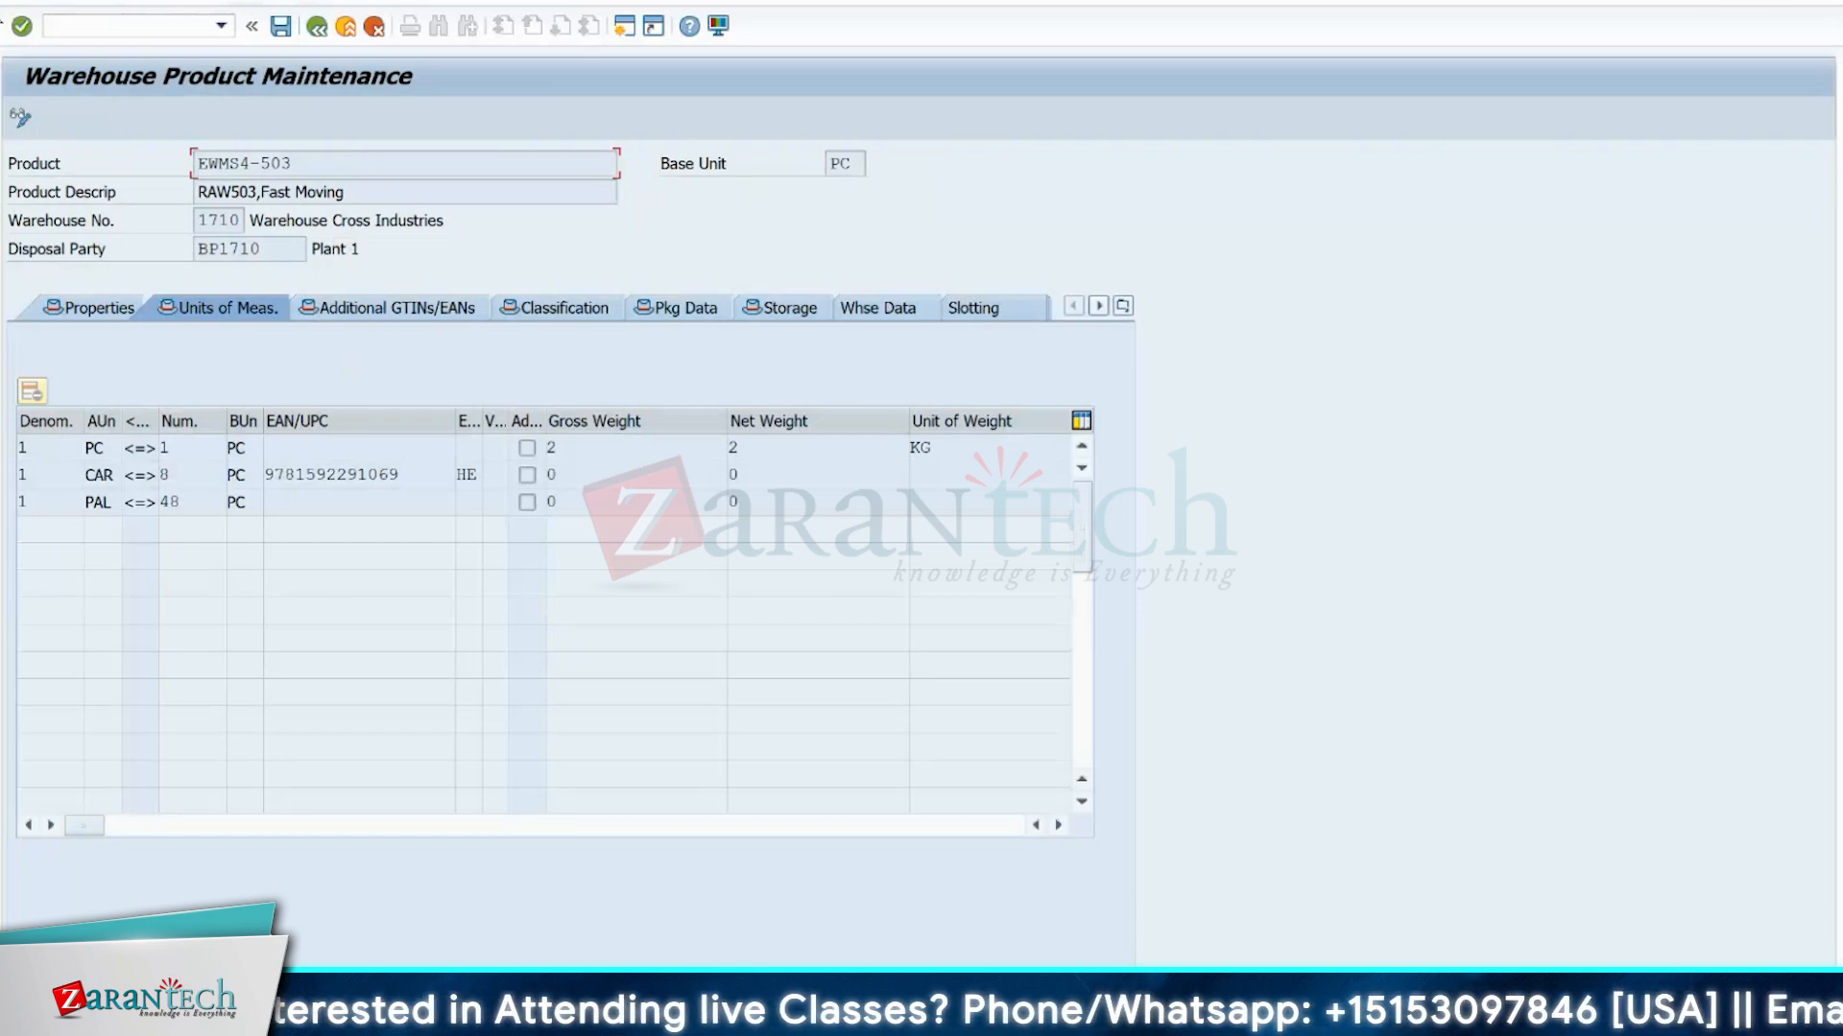
View the Data Browser selection screens for tables MARM and /SAPAPO/MARM, and leave them.
click(113, 26)
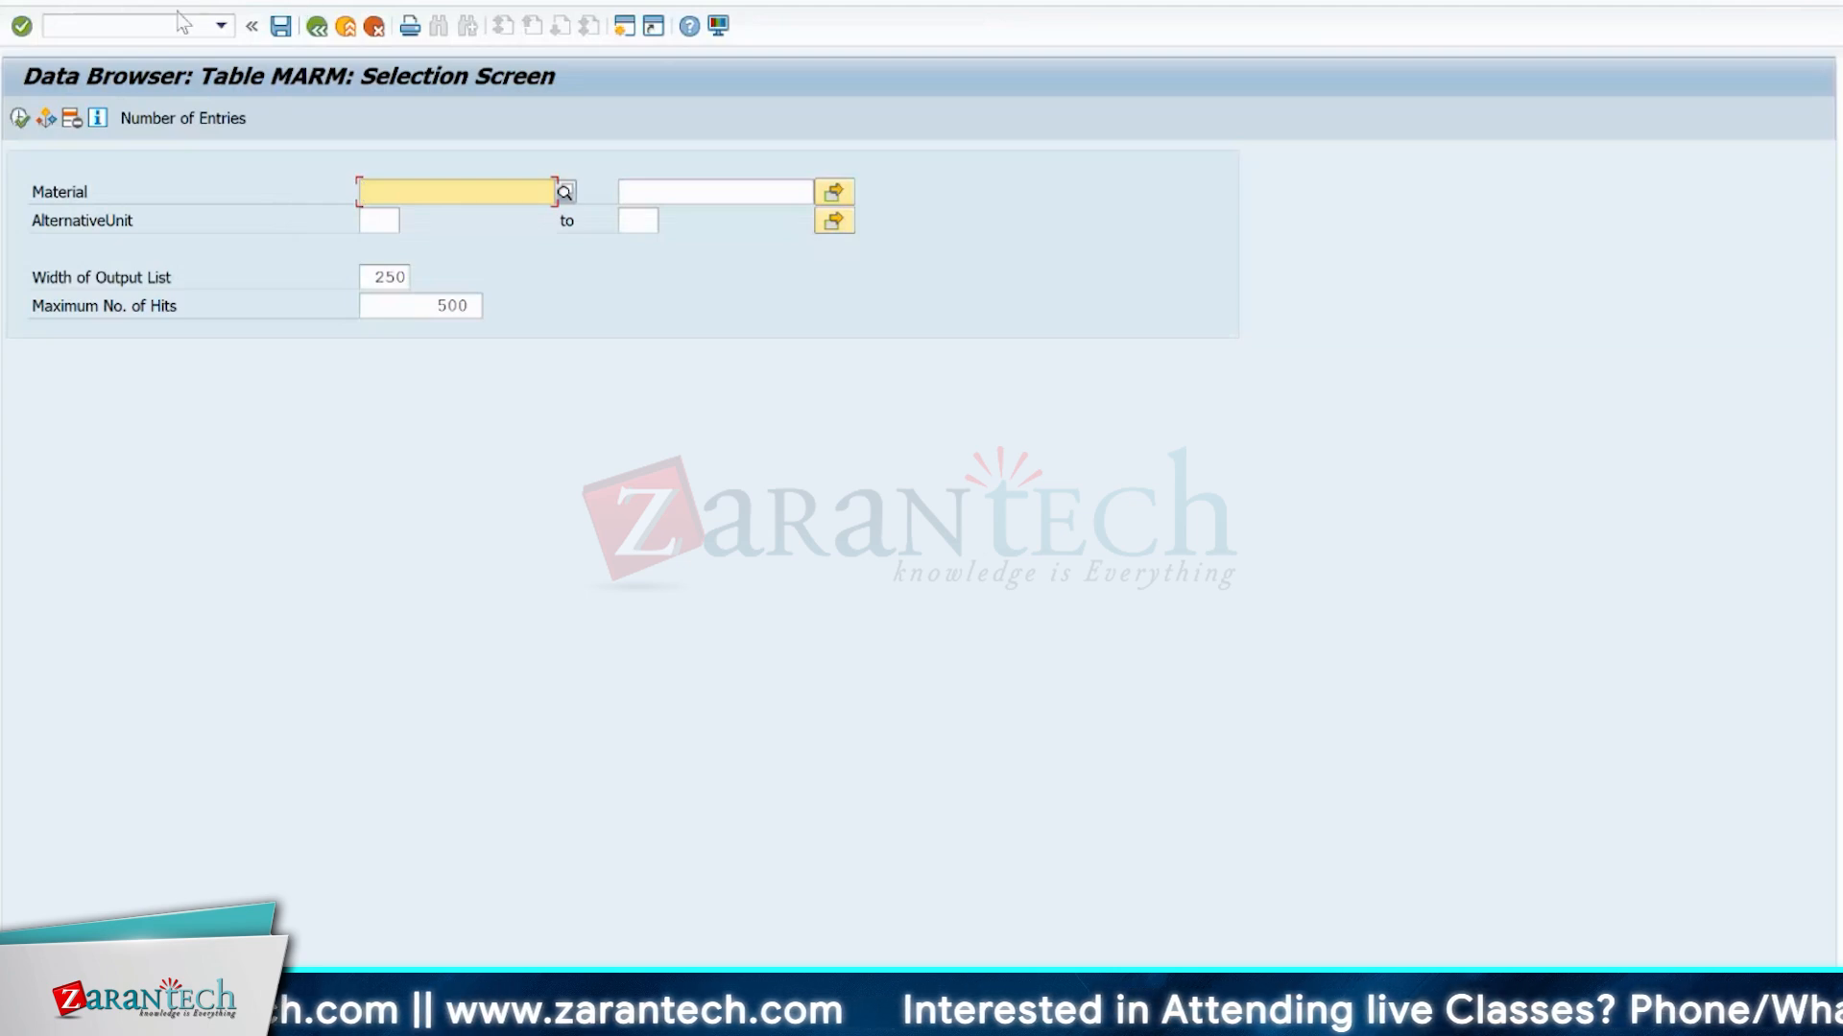
click(316, 27)
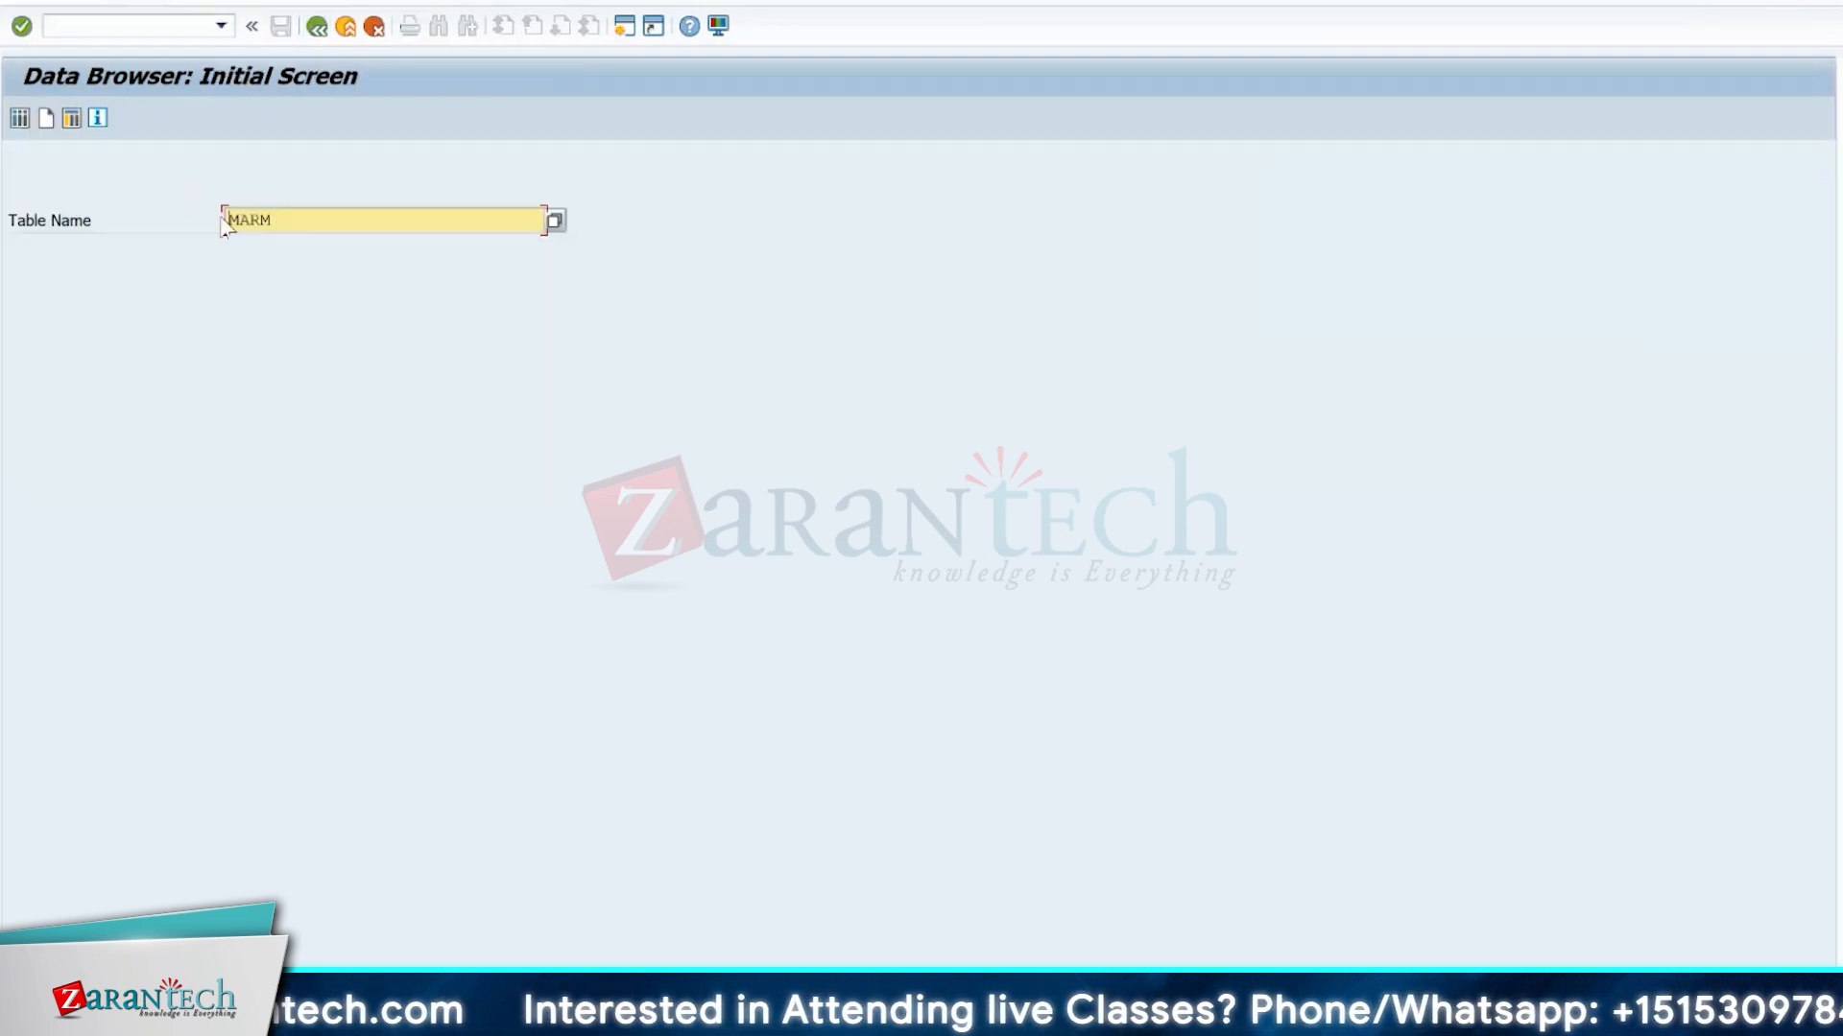
text(/Sapapo/marm)
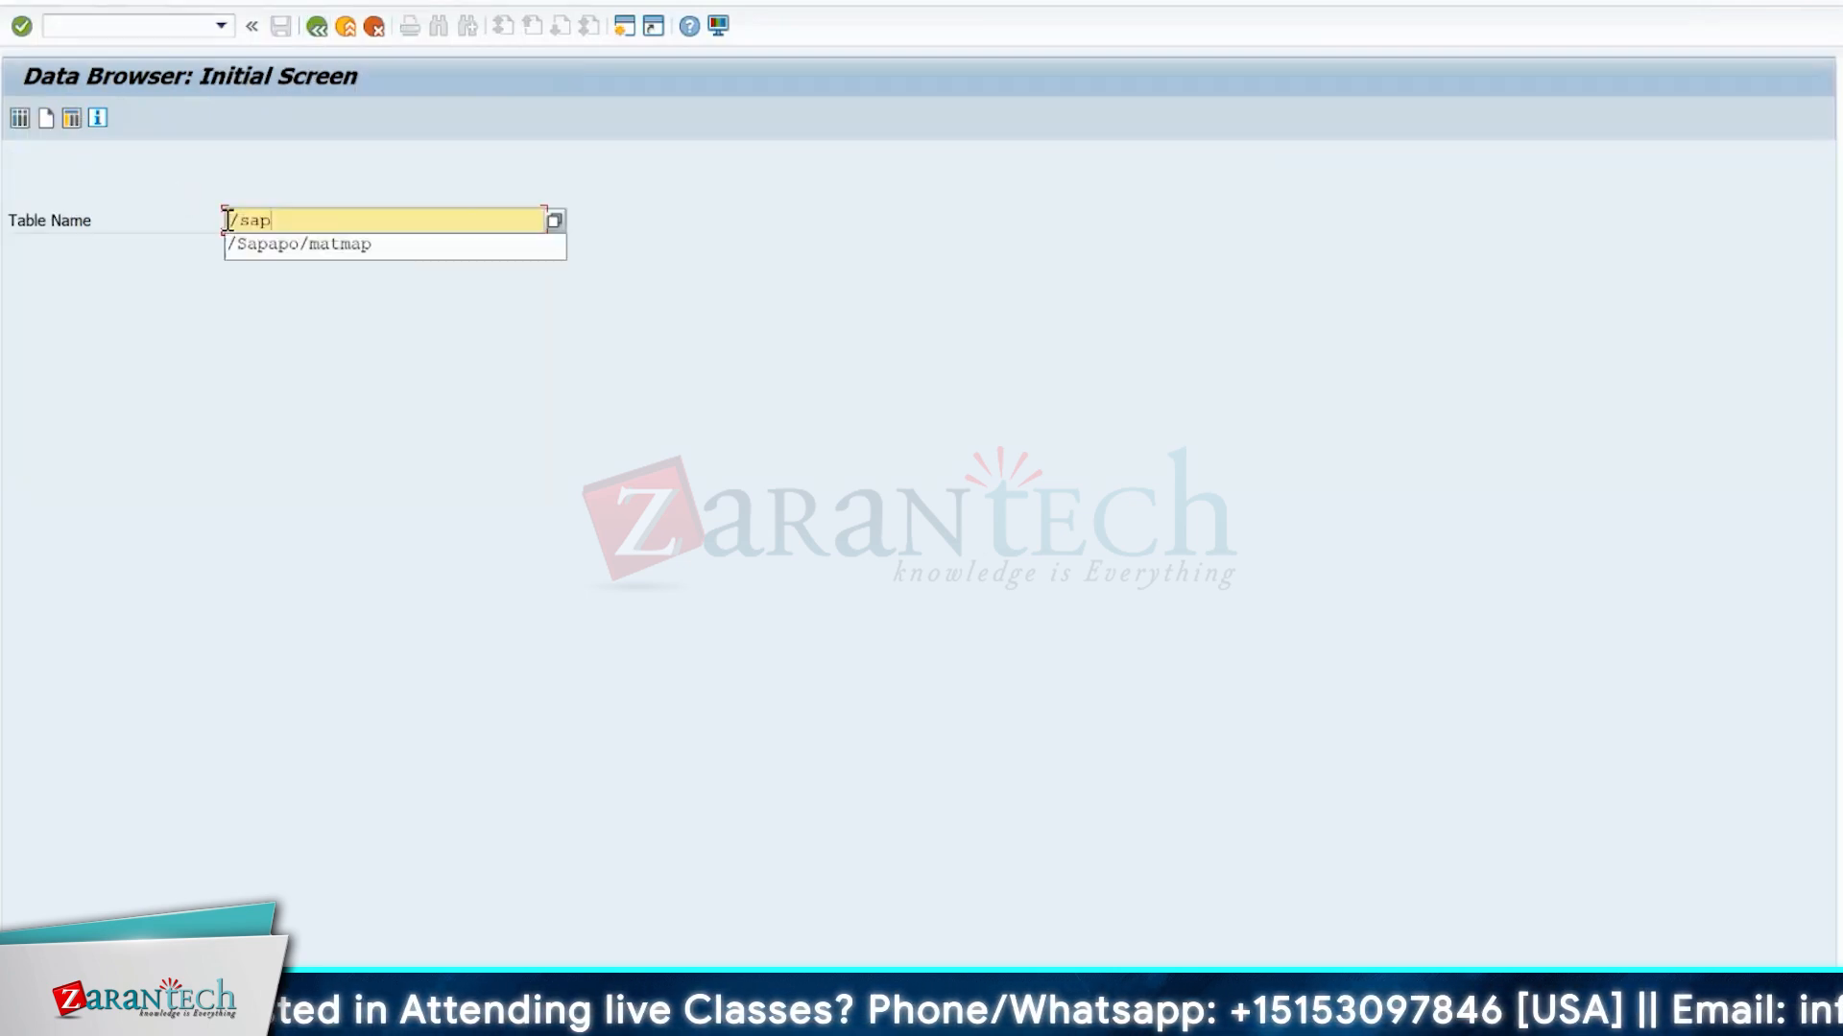
key(Down)
key(Return)
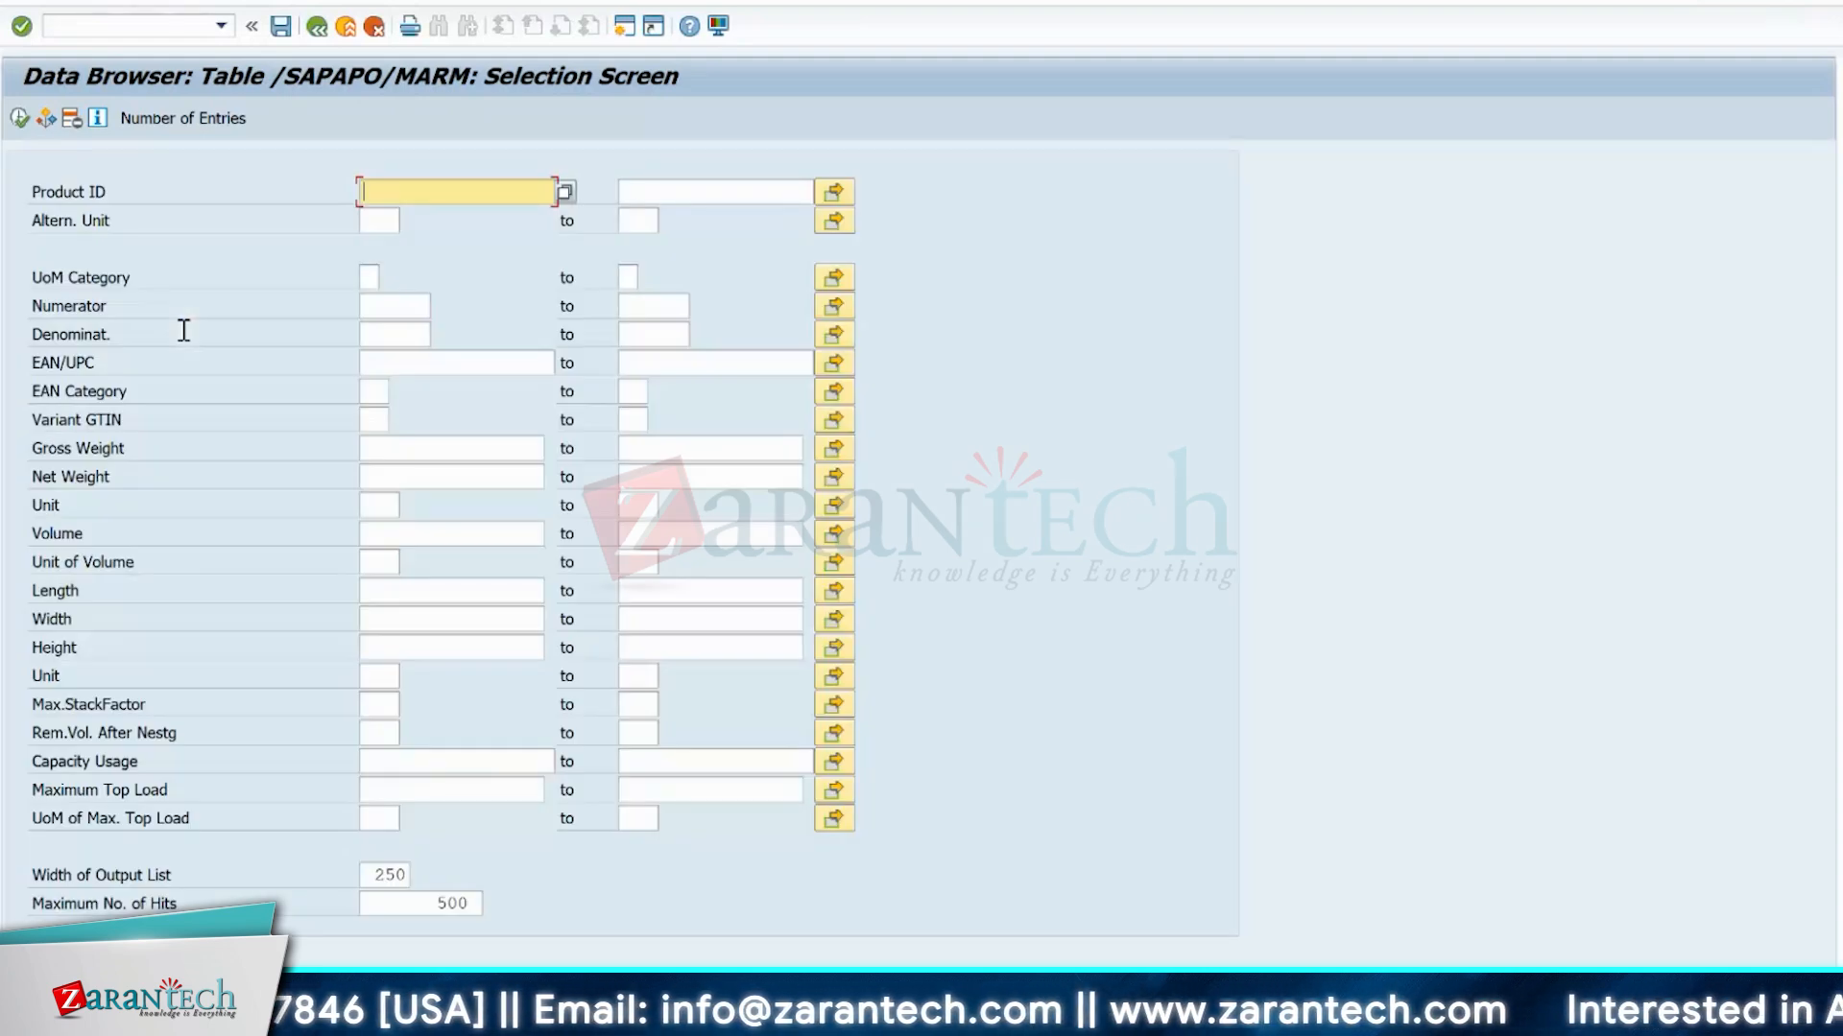
click(348, 328)
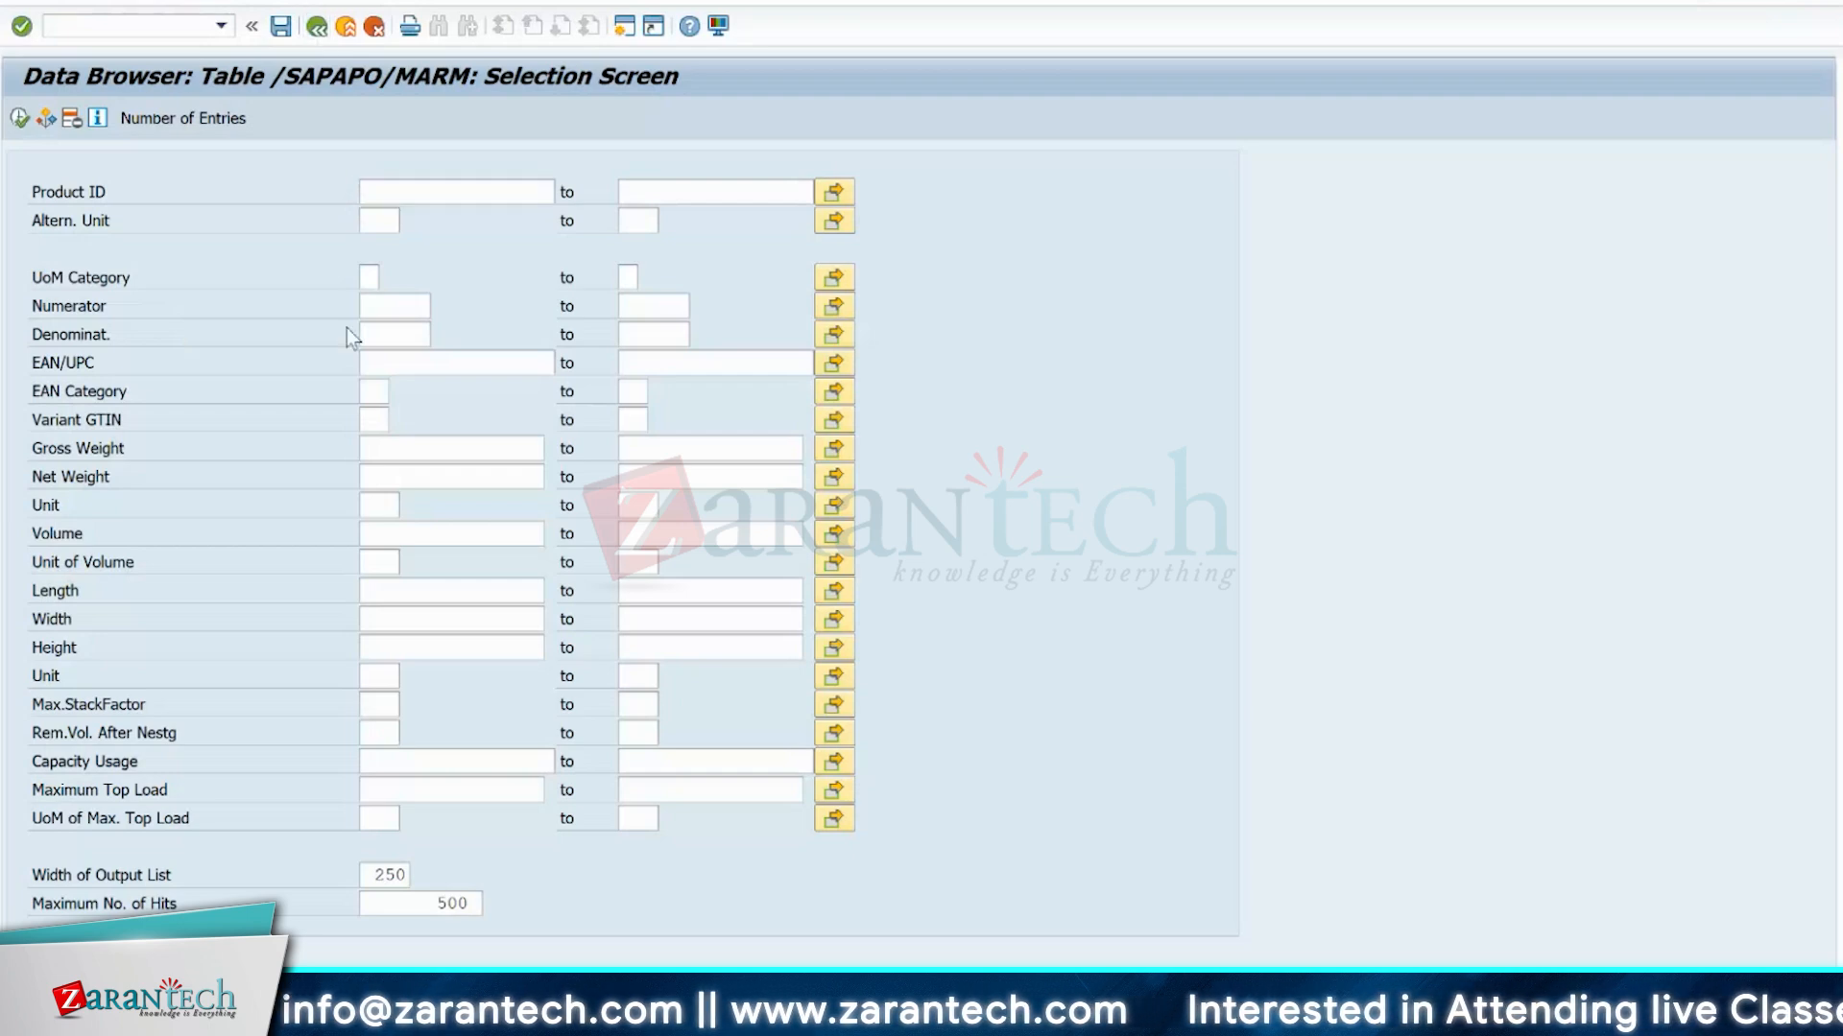
key(F3)
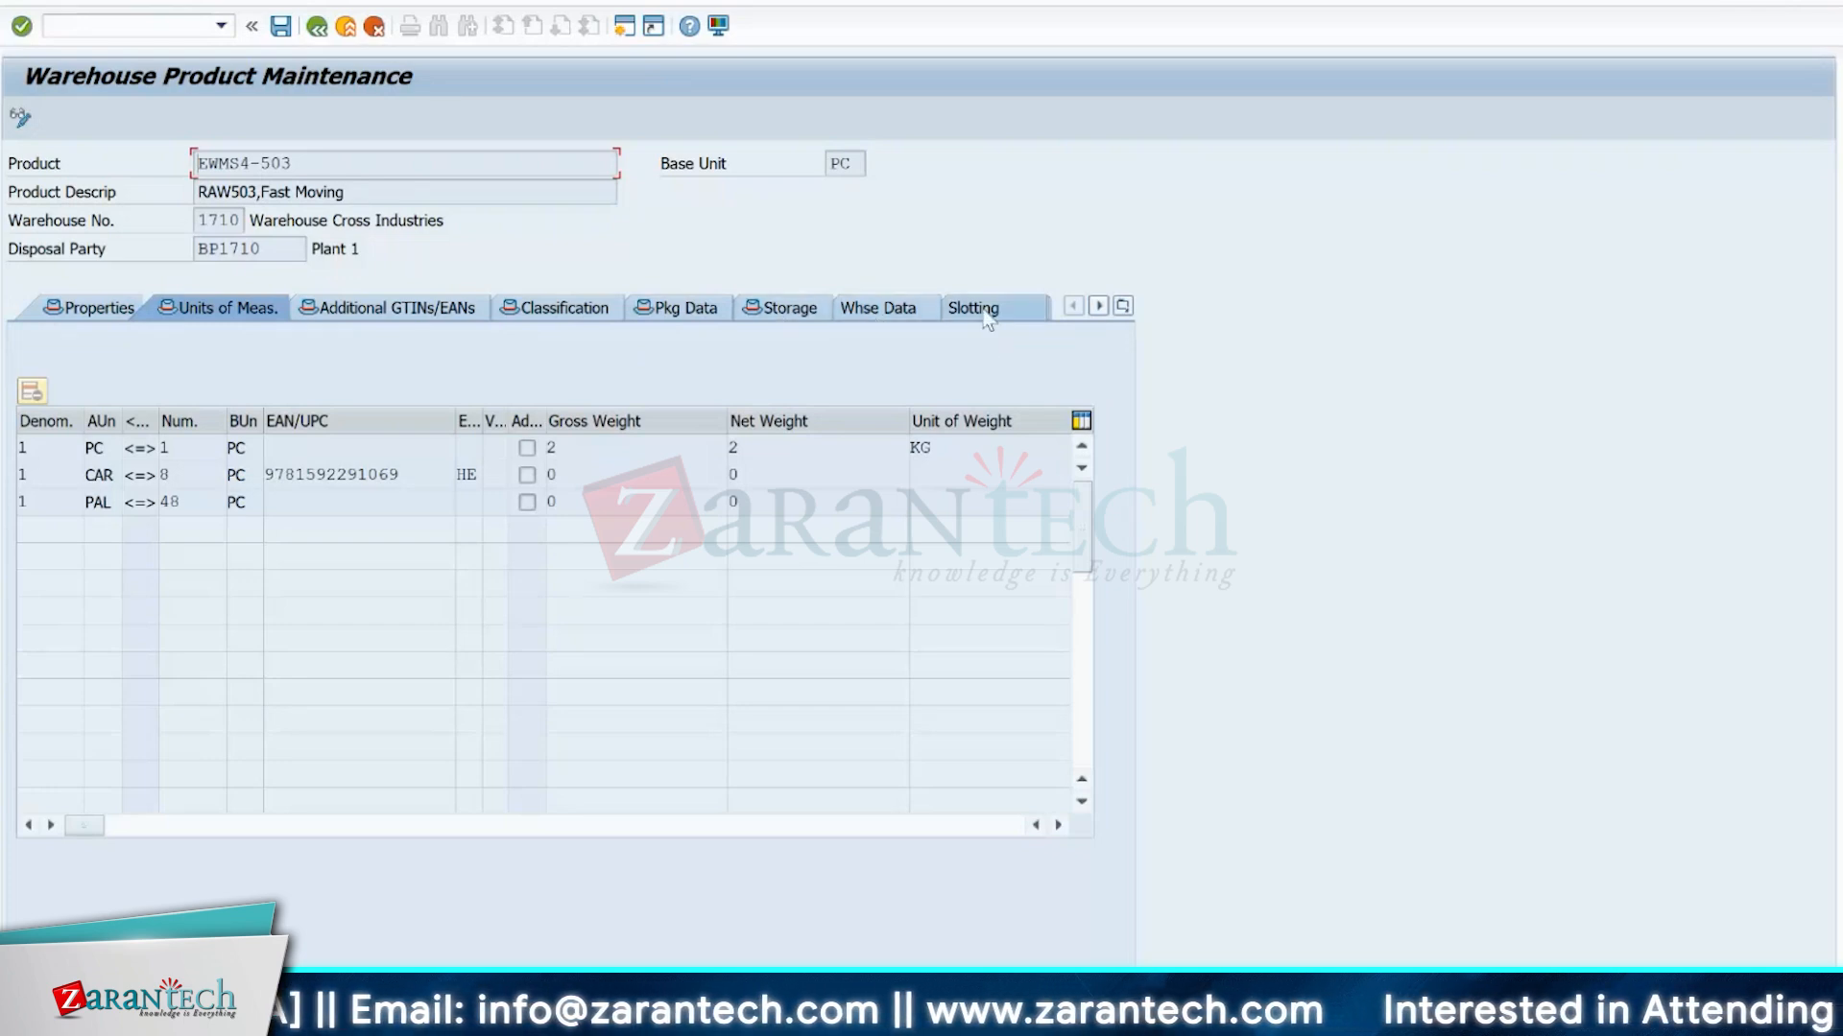
Look through the warehouse product's warehouse data, slotting data and storage type data.
click(893, 310)
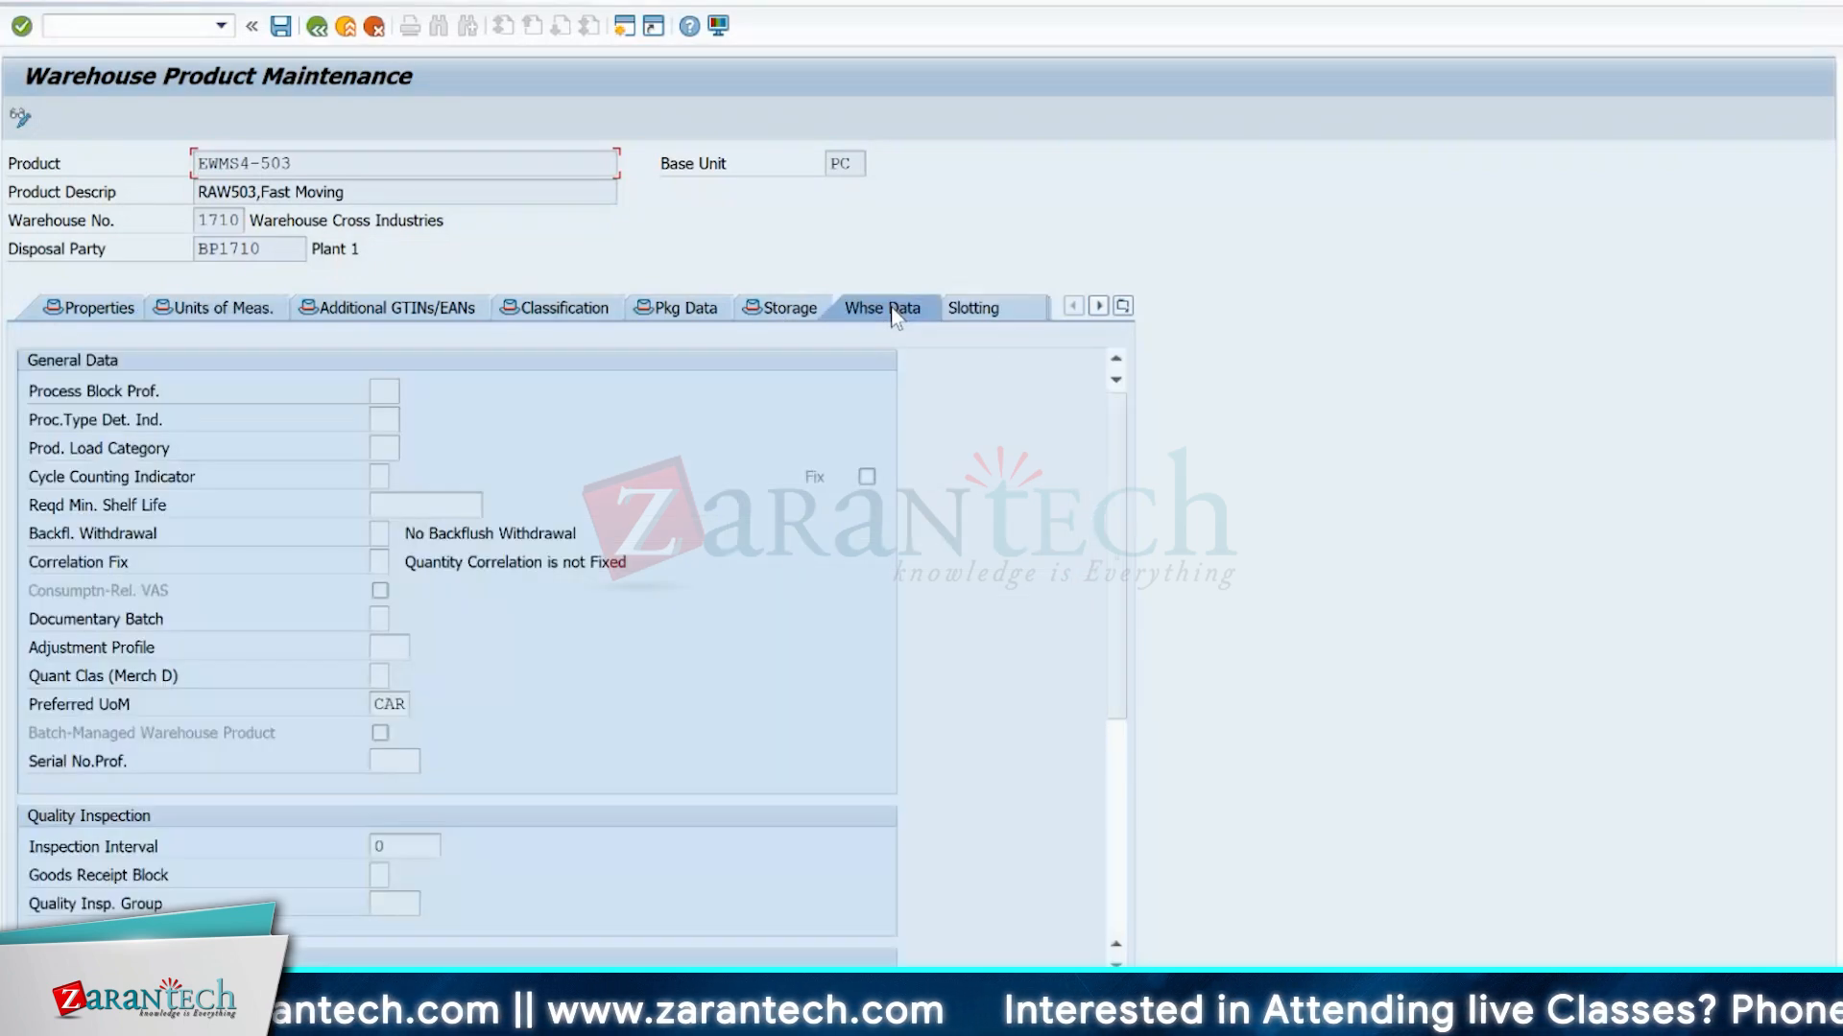
click(1008, 309)
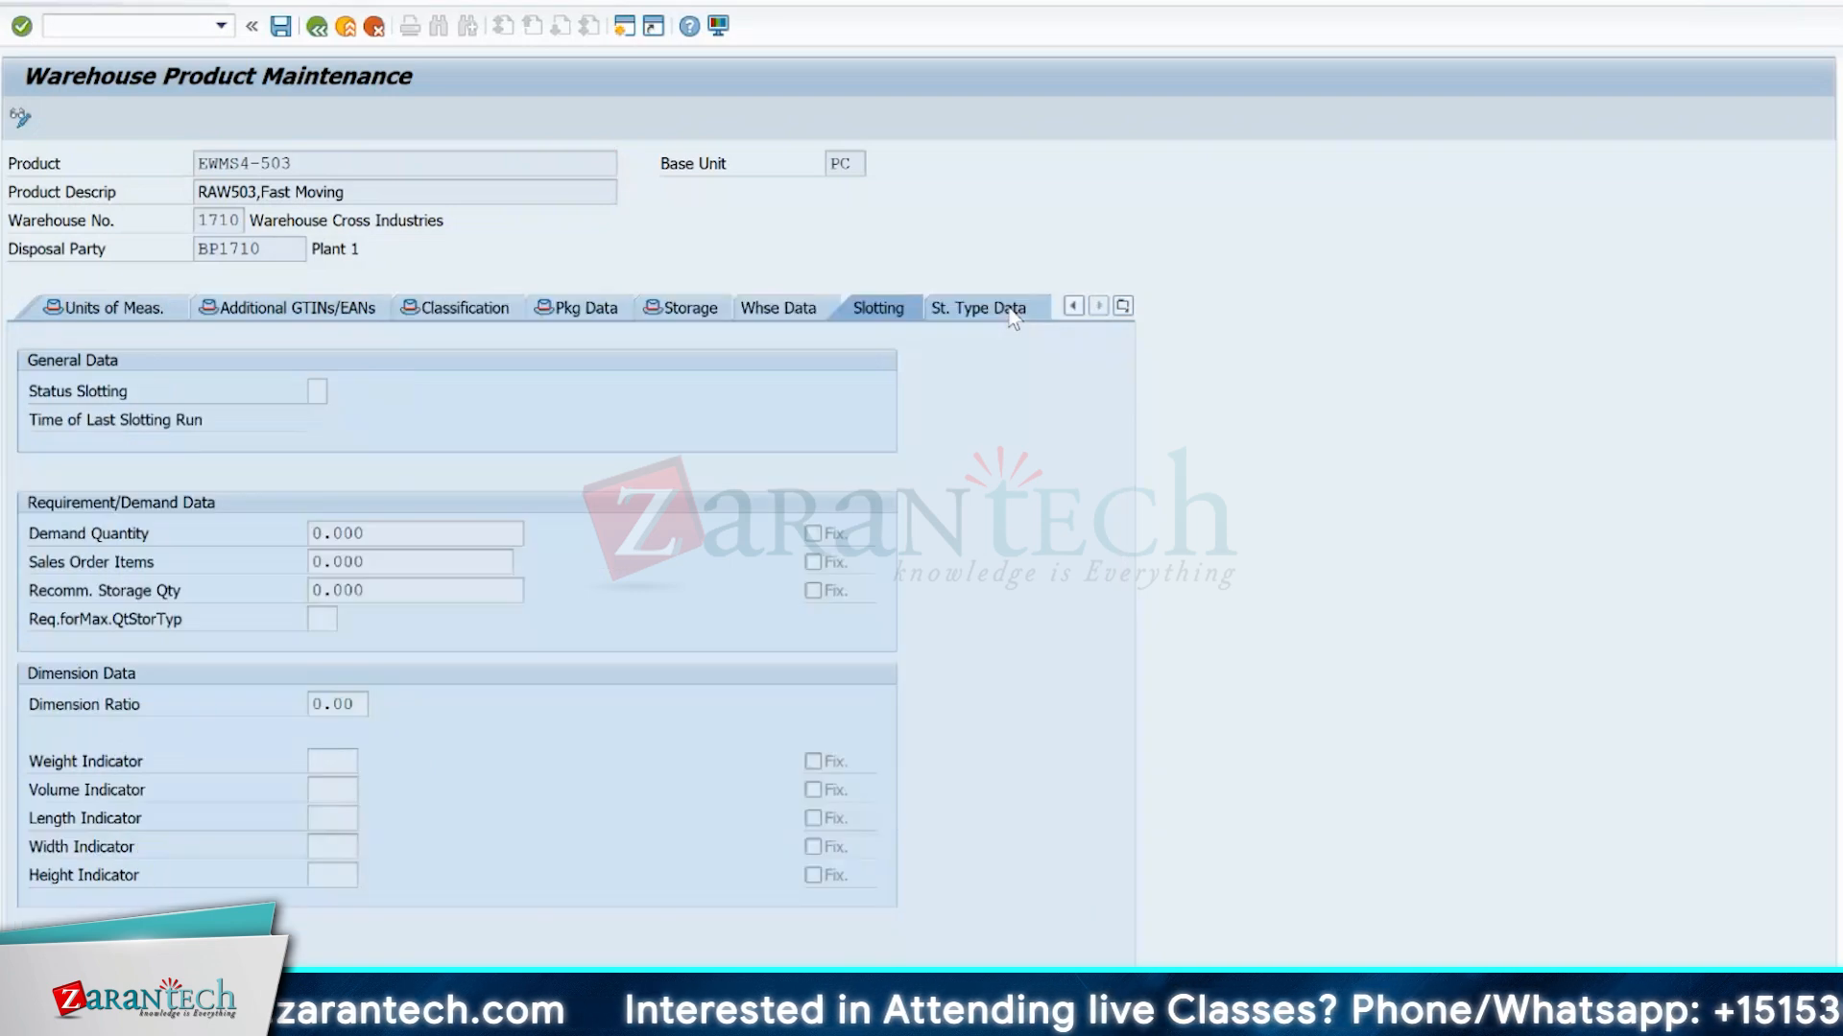
click(1011, 309)
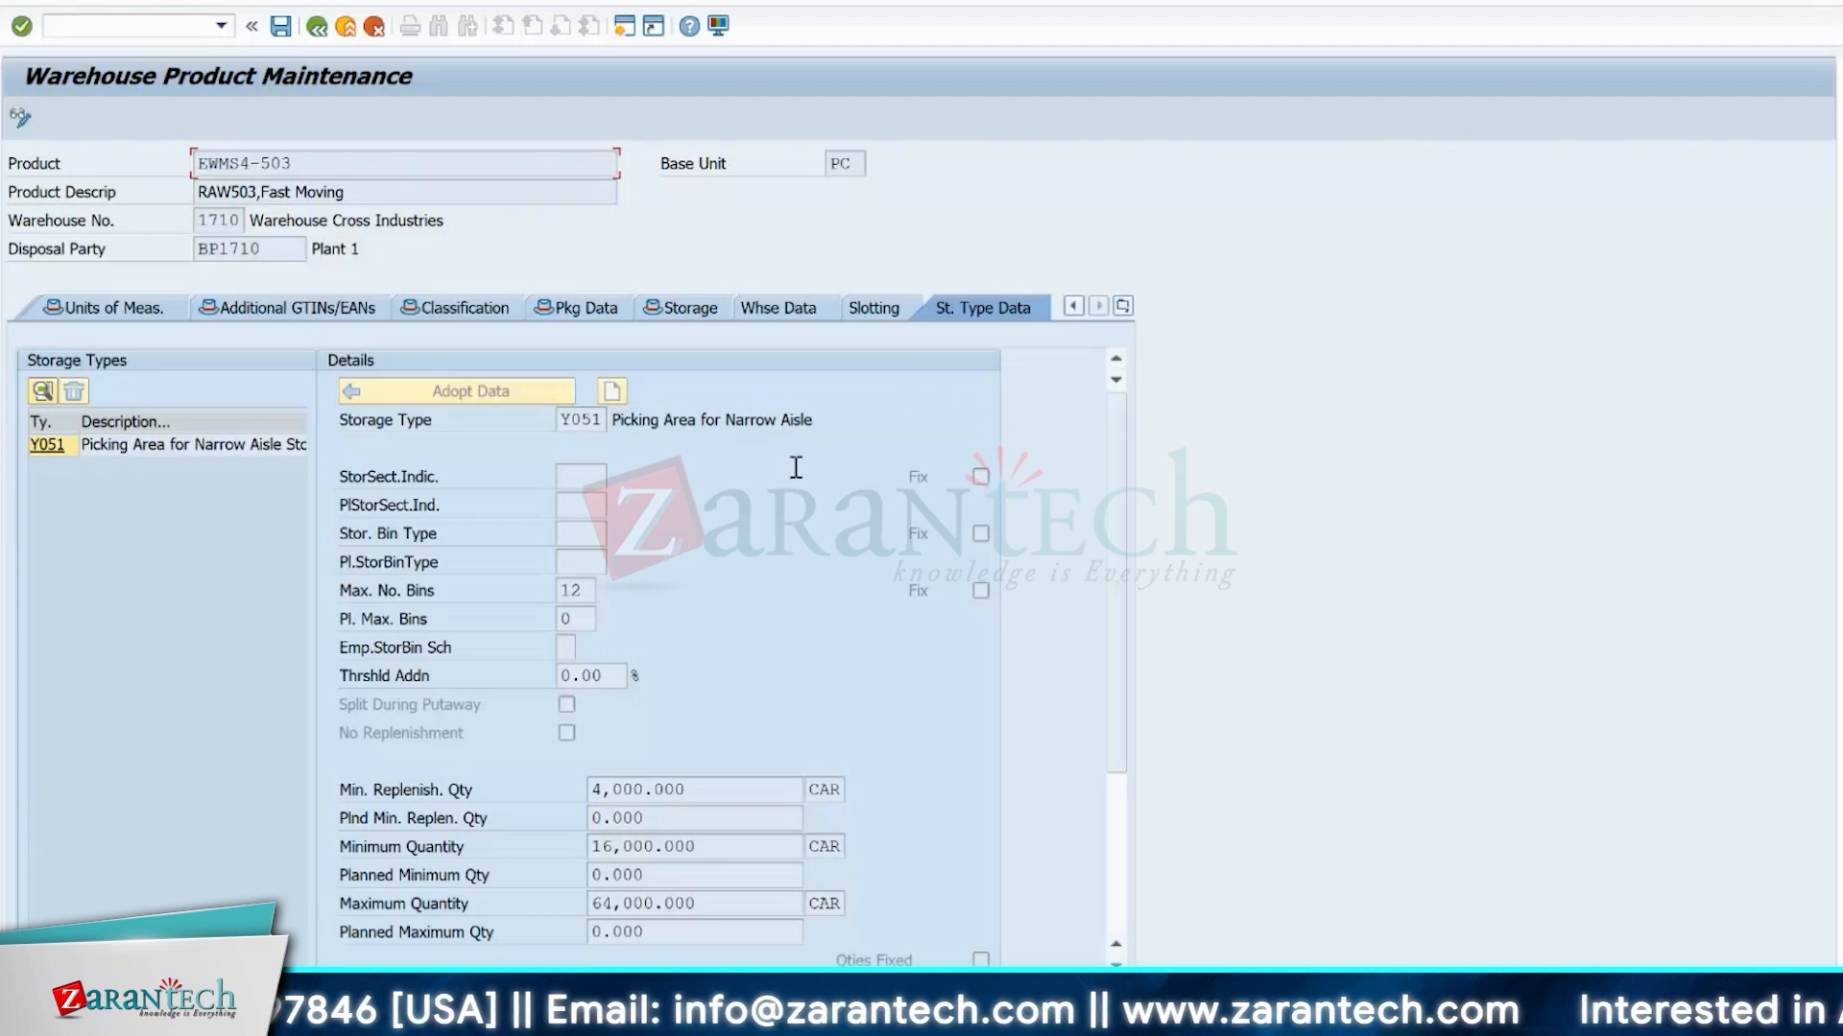
click(870, 302)
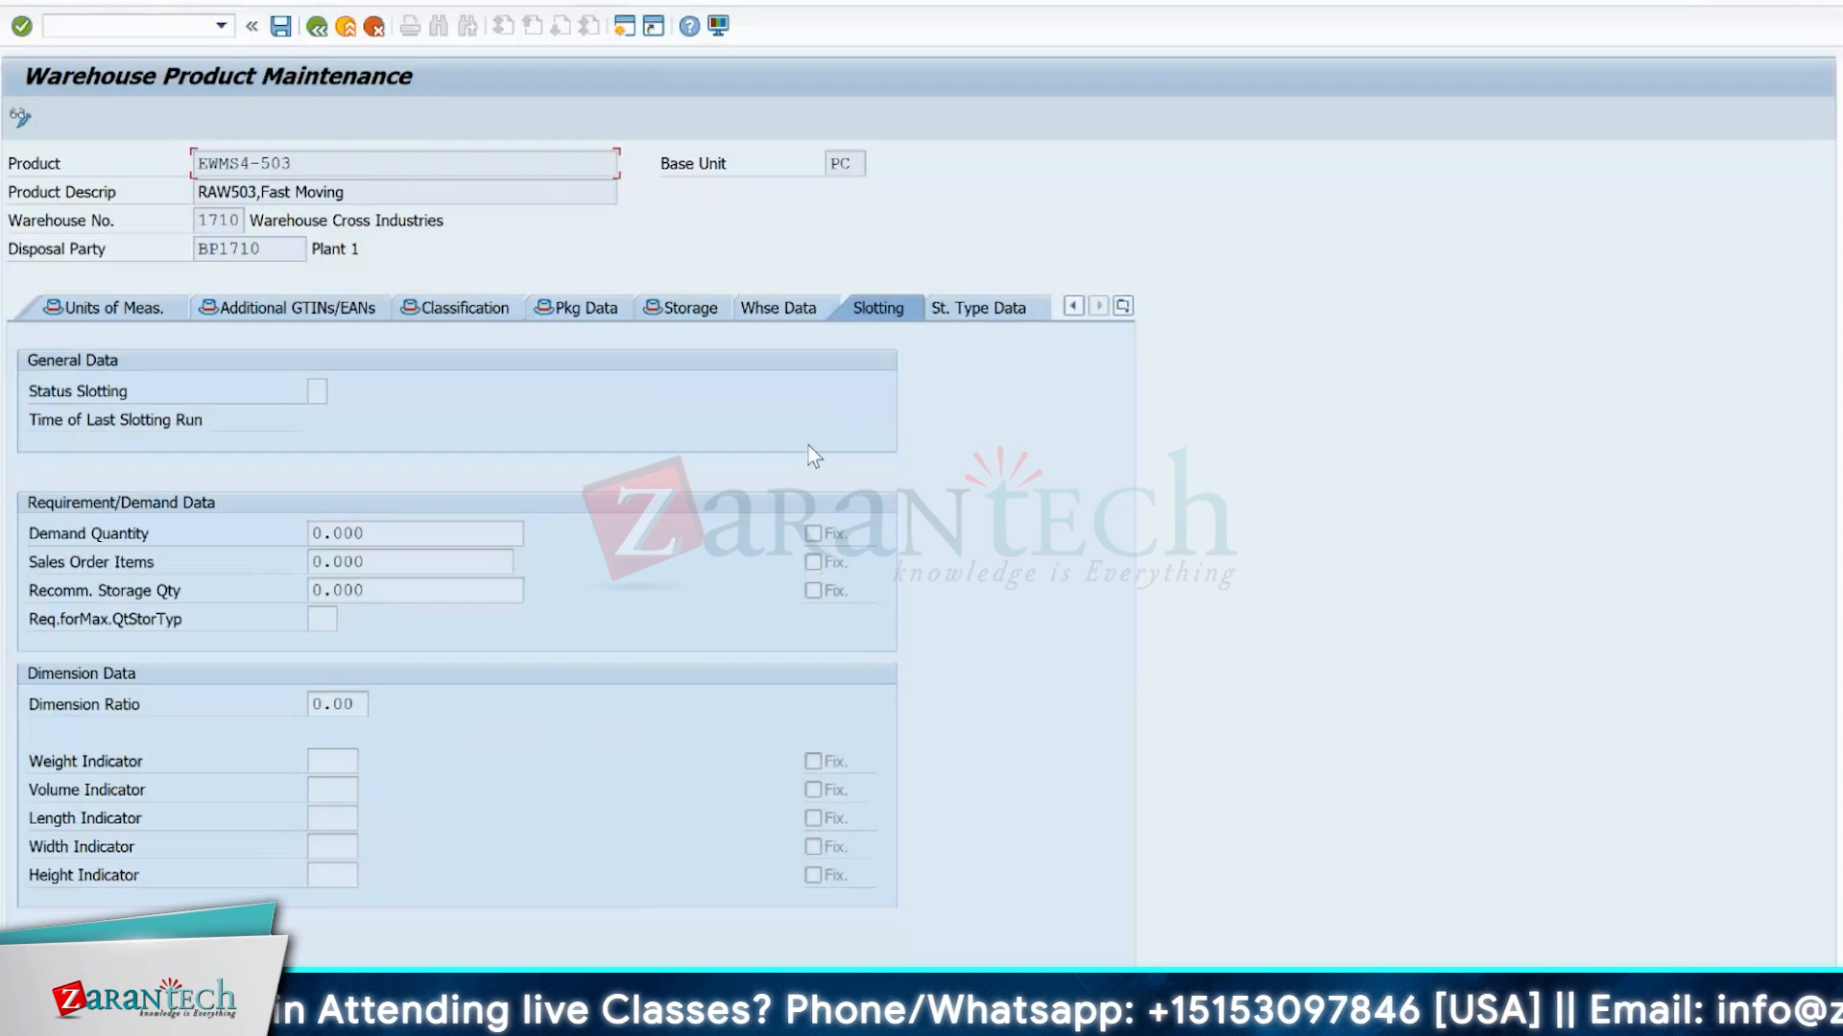
Review the product's warehouse data from the general data section through to stock removal.
click(782, 311)
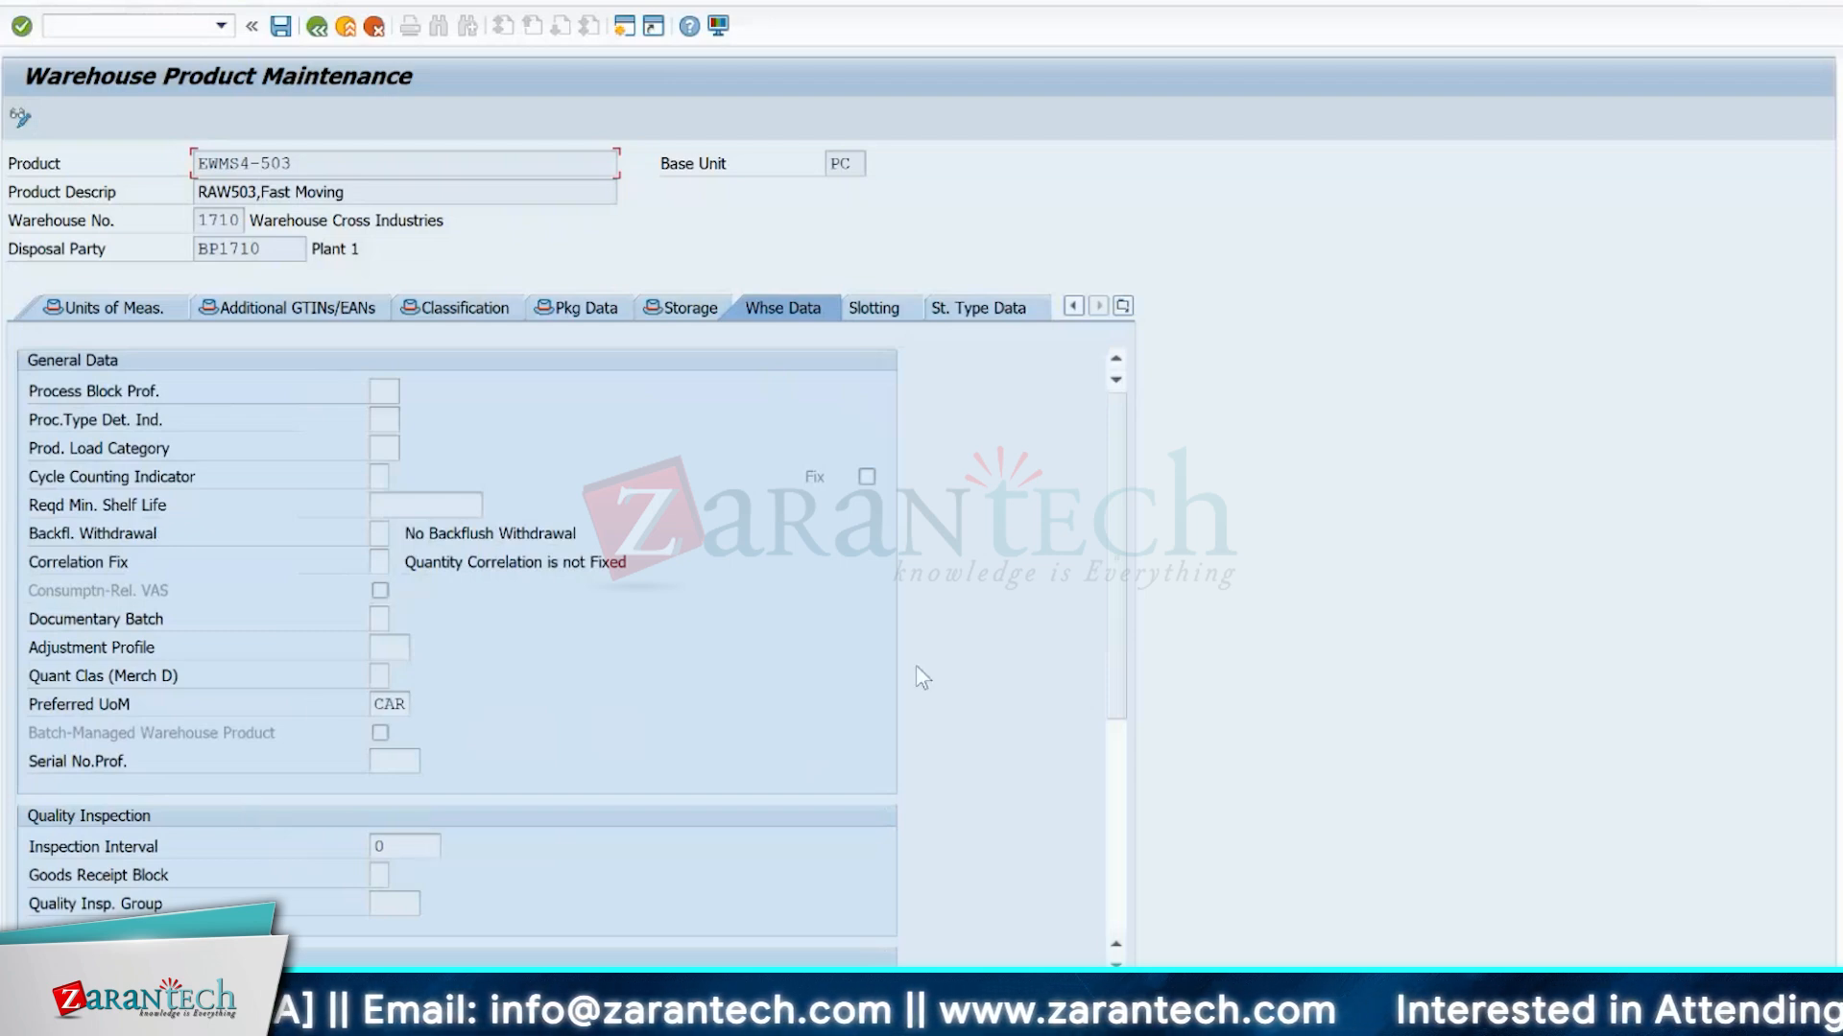
drag(1120, 618, 1134, 848)
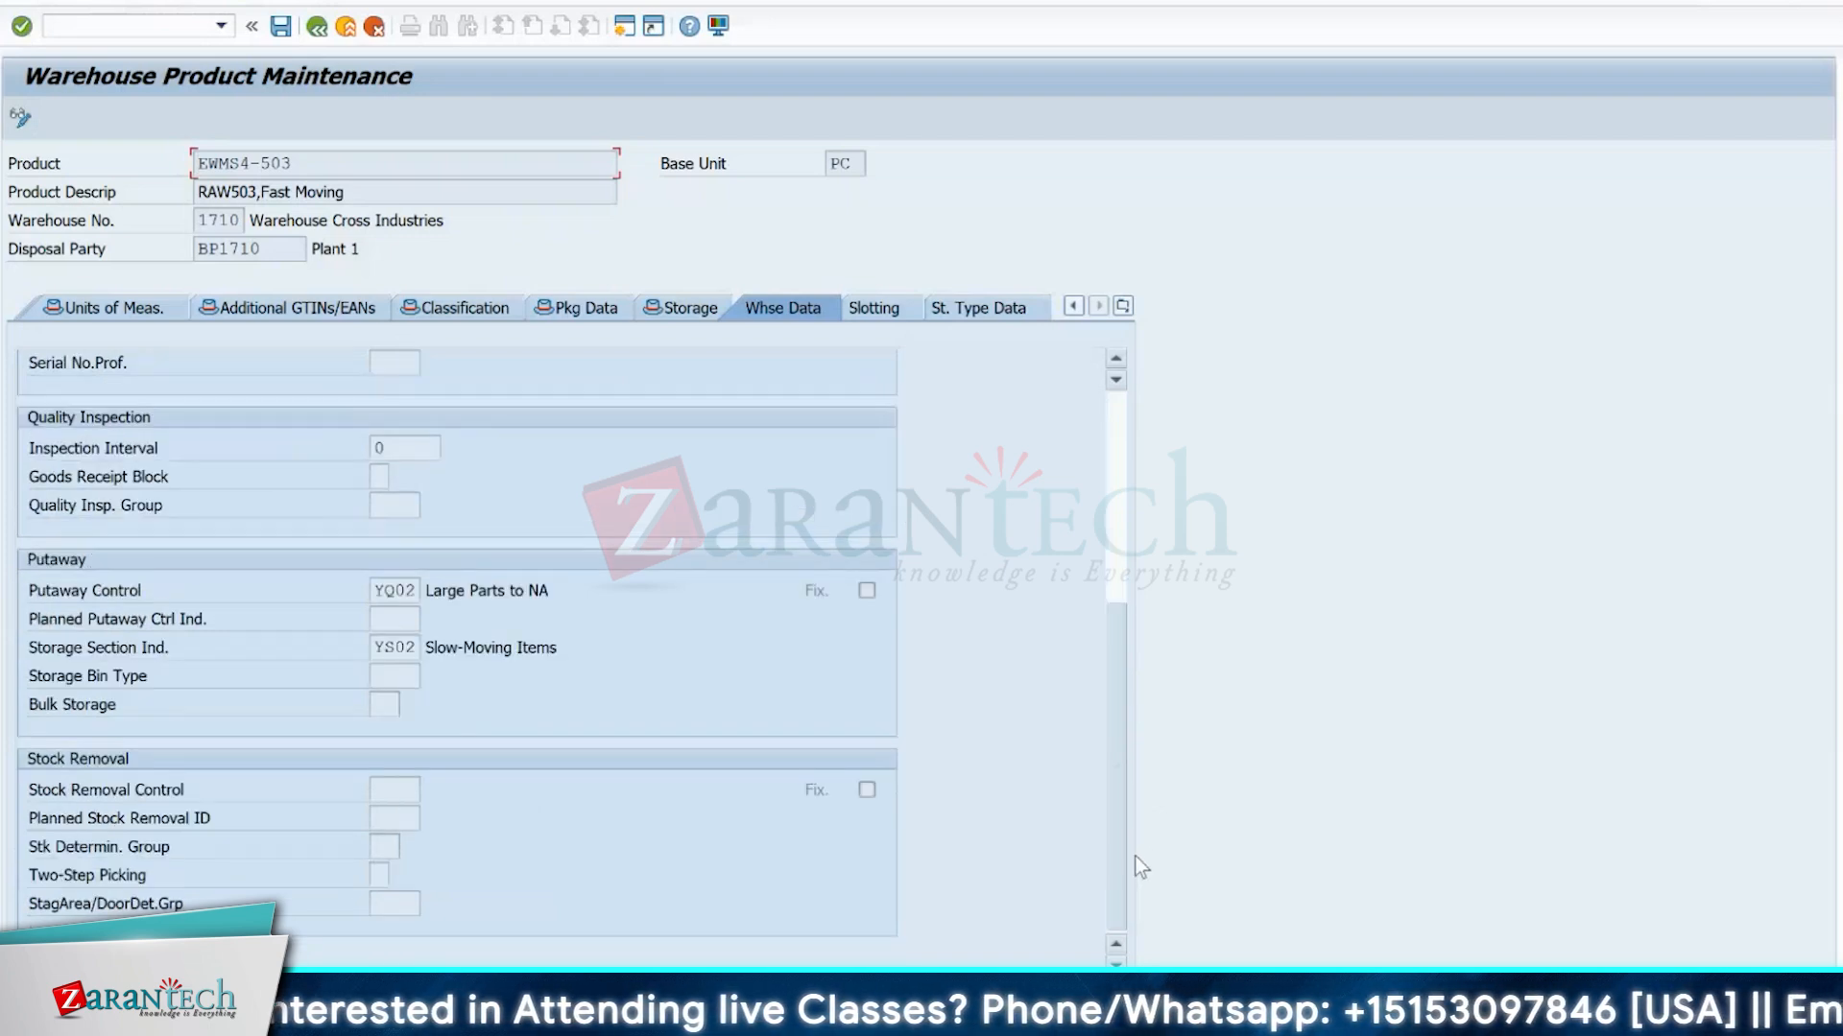
drag(1136, 856, 1166, 518)
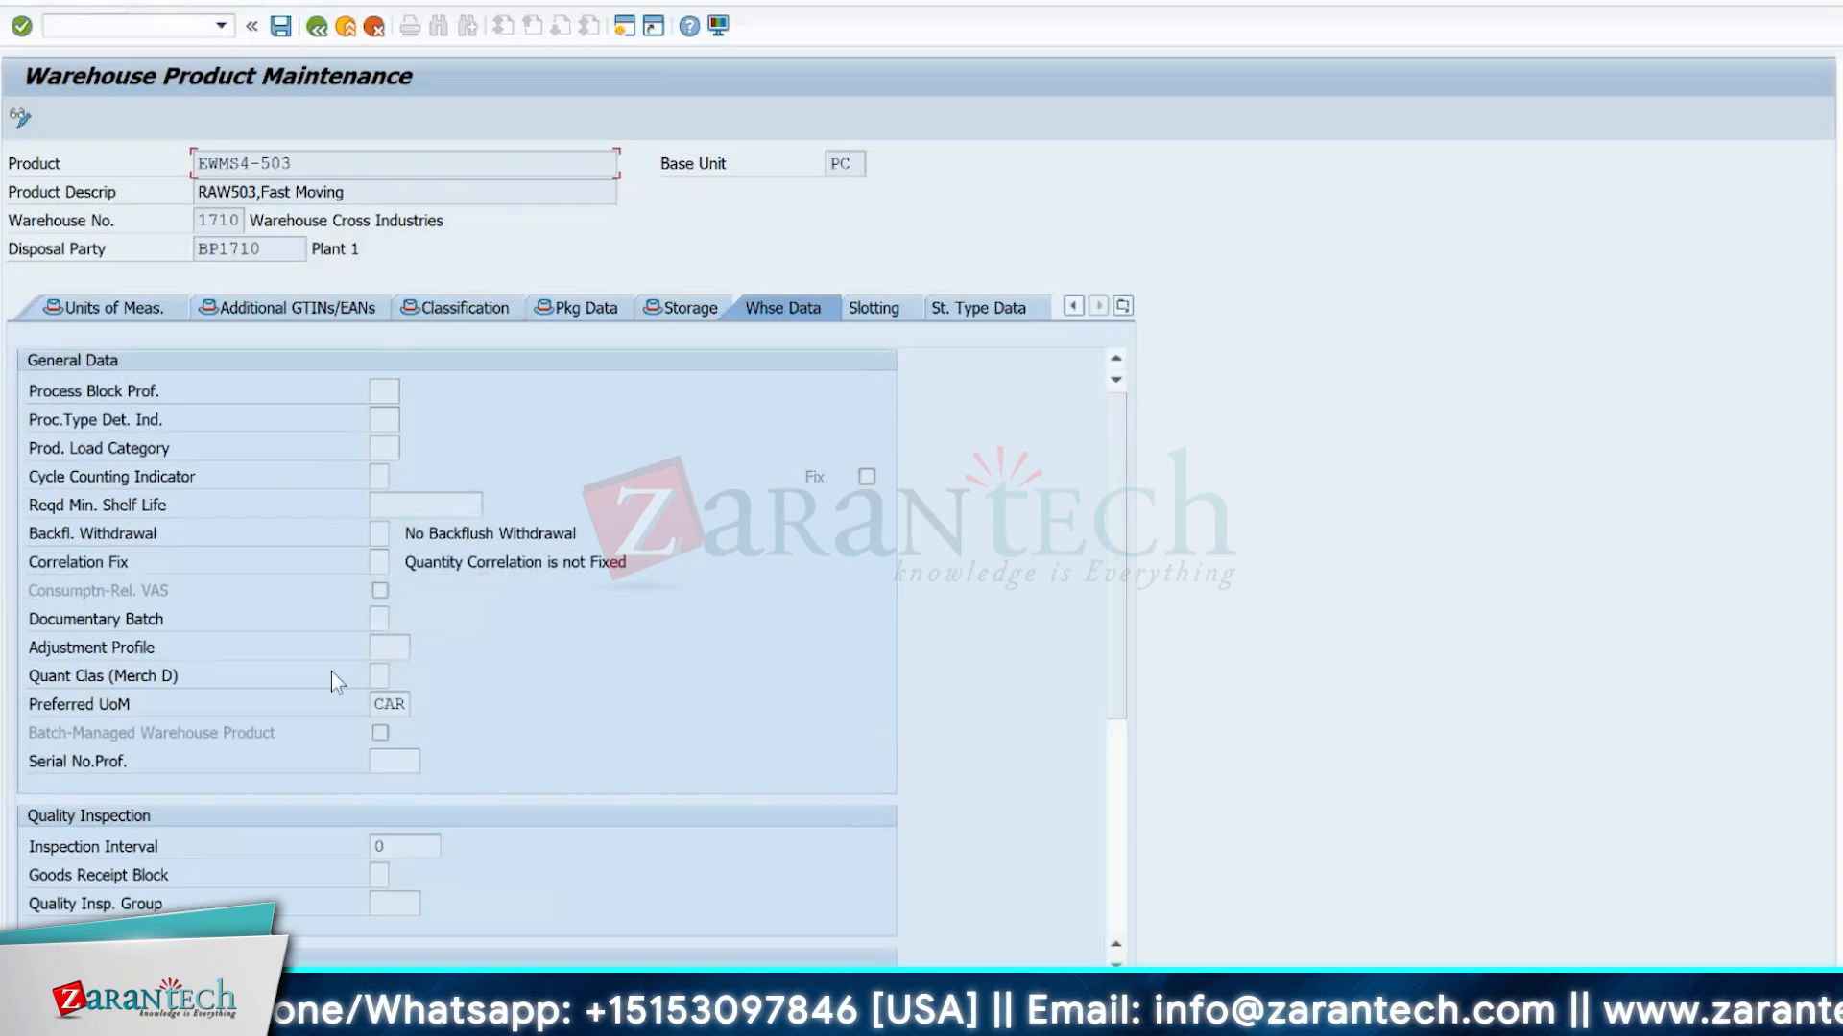
Look up the possible entries for the process block profile and cancel the edit prompt.
click(379, 392)
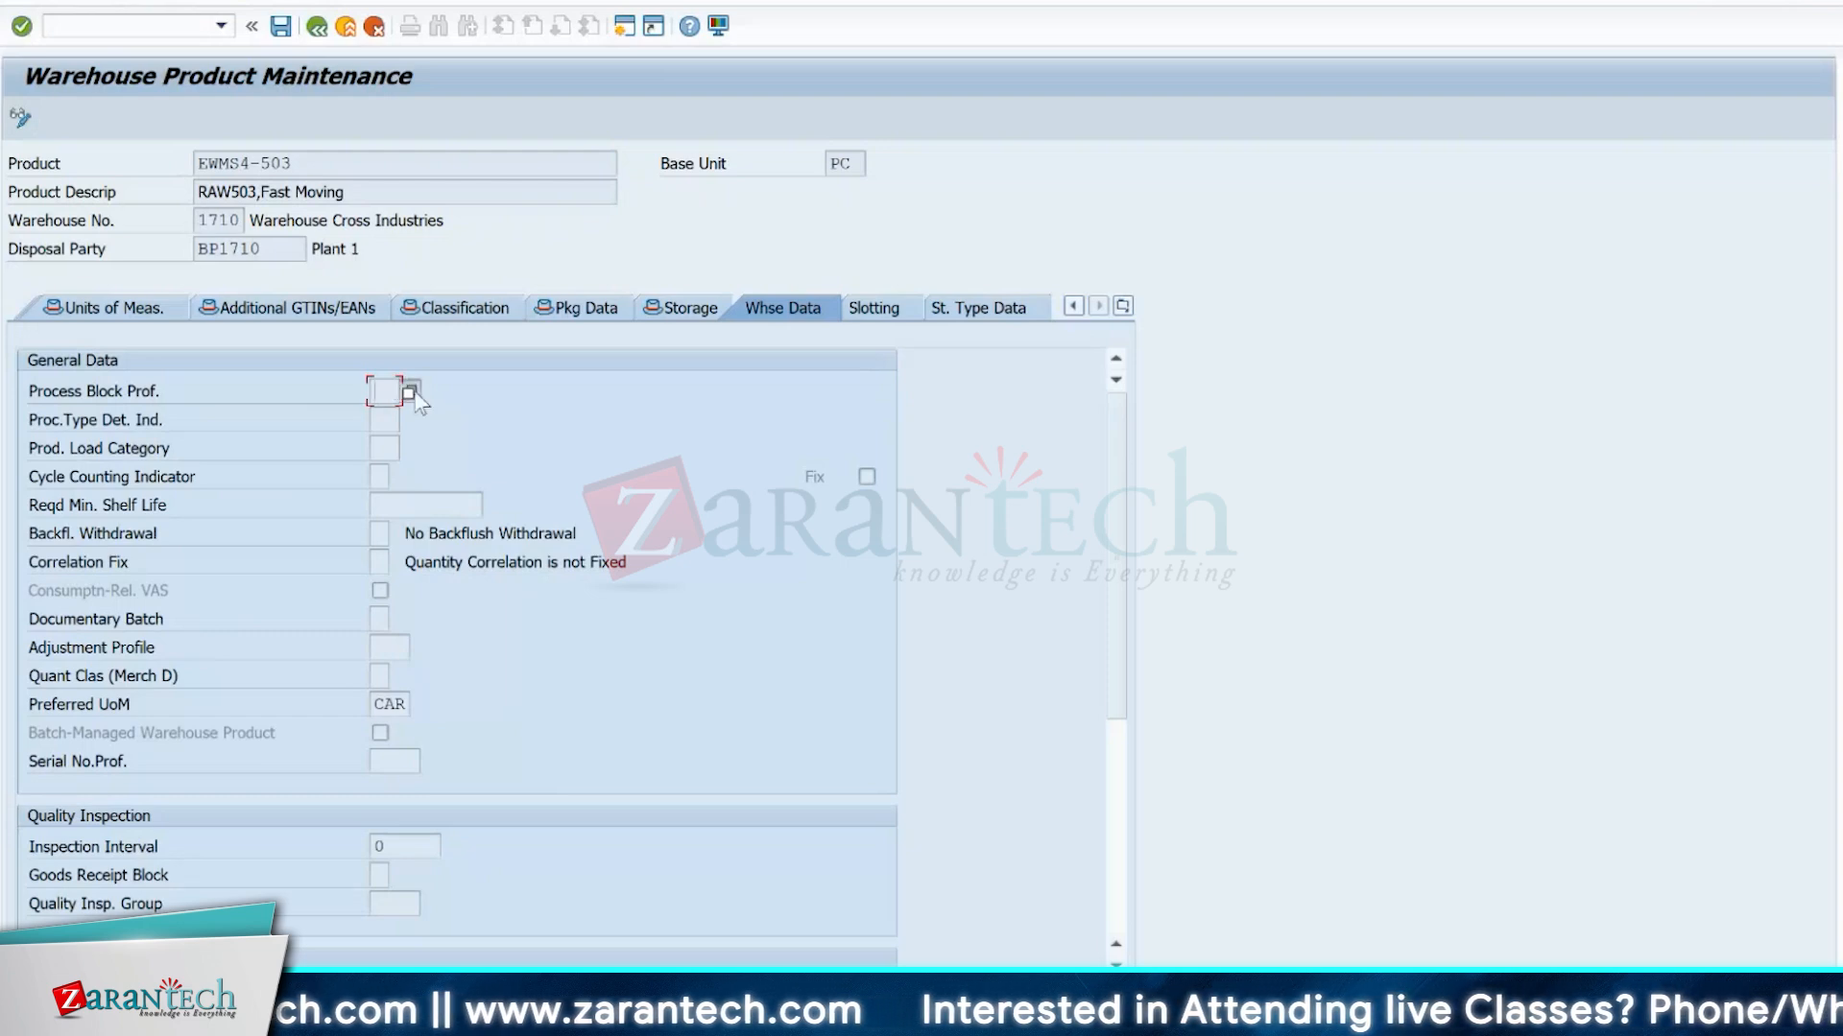
click(410, 393)
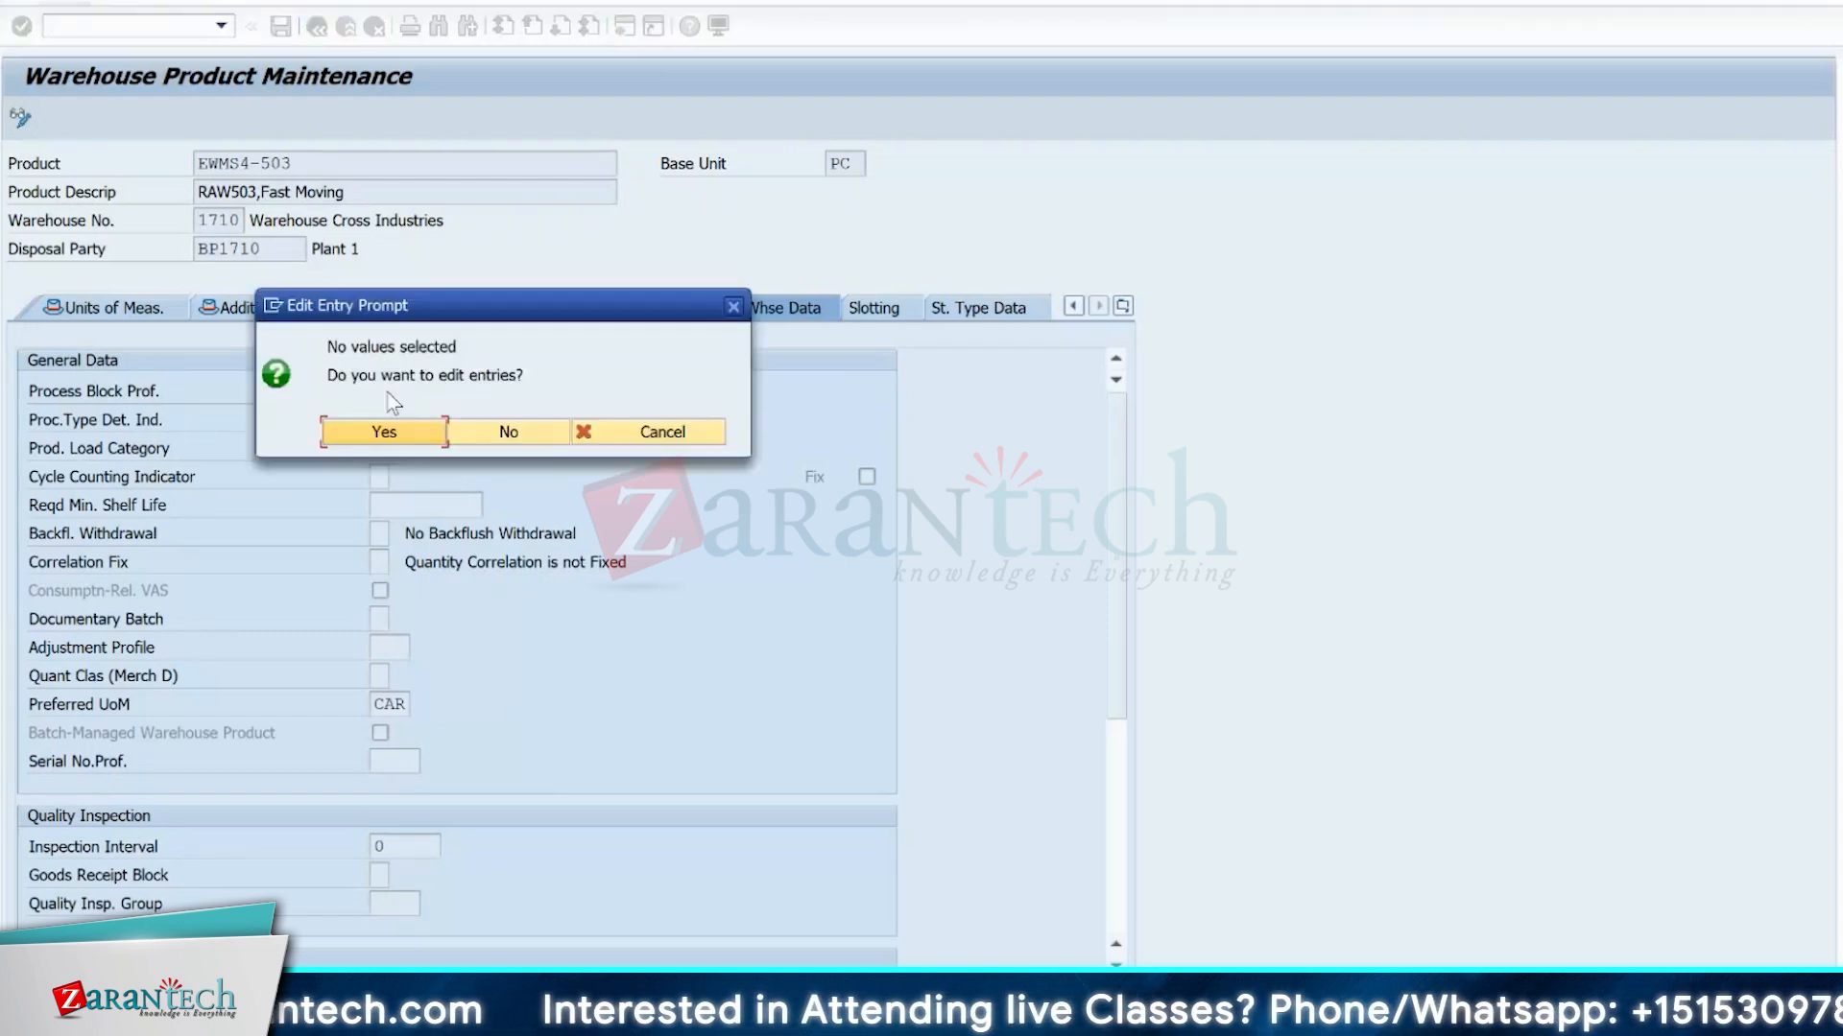
click(632, 439)
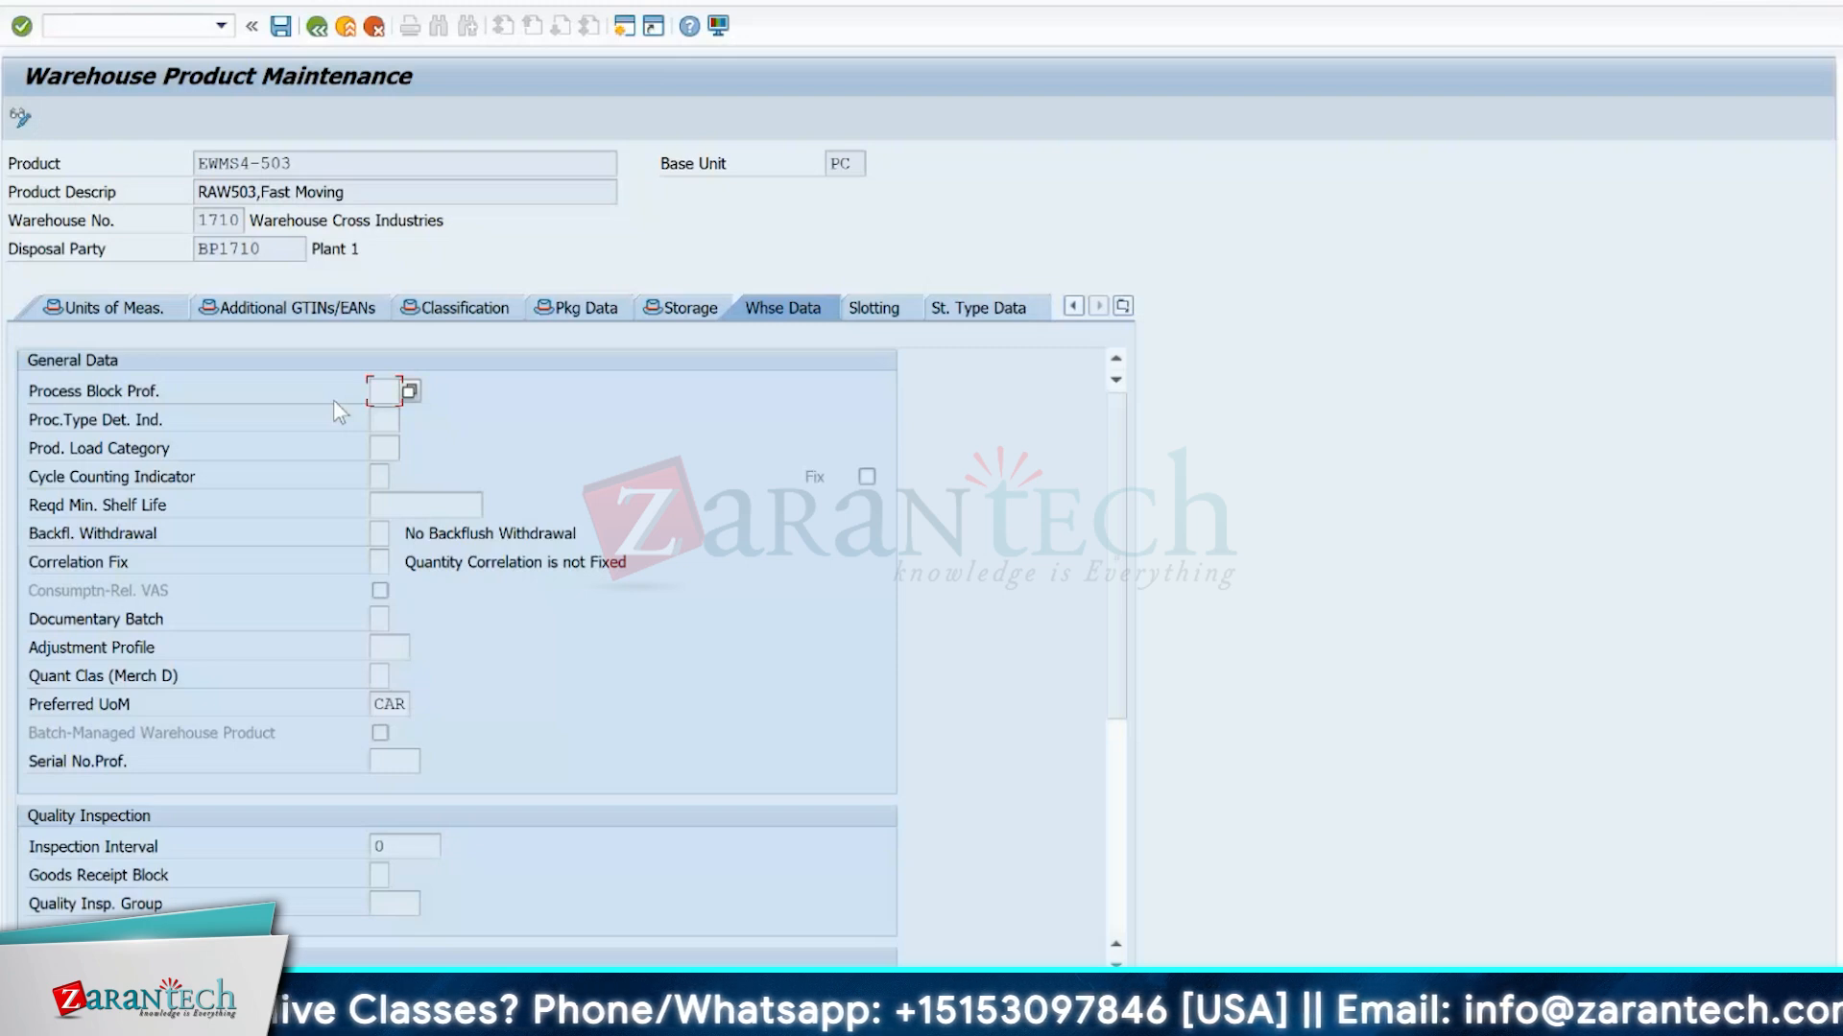
Open transaction SPRO in a new session and display the SAP Reference IMG.
click(132, 23)
text(/os)
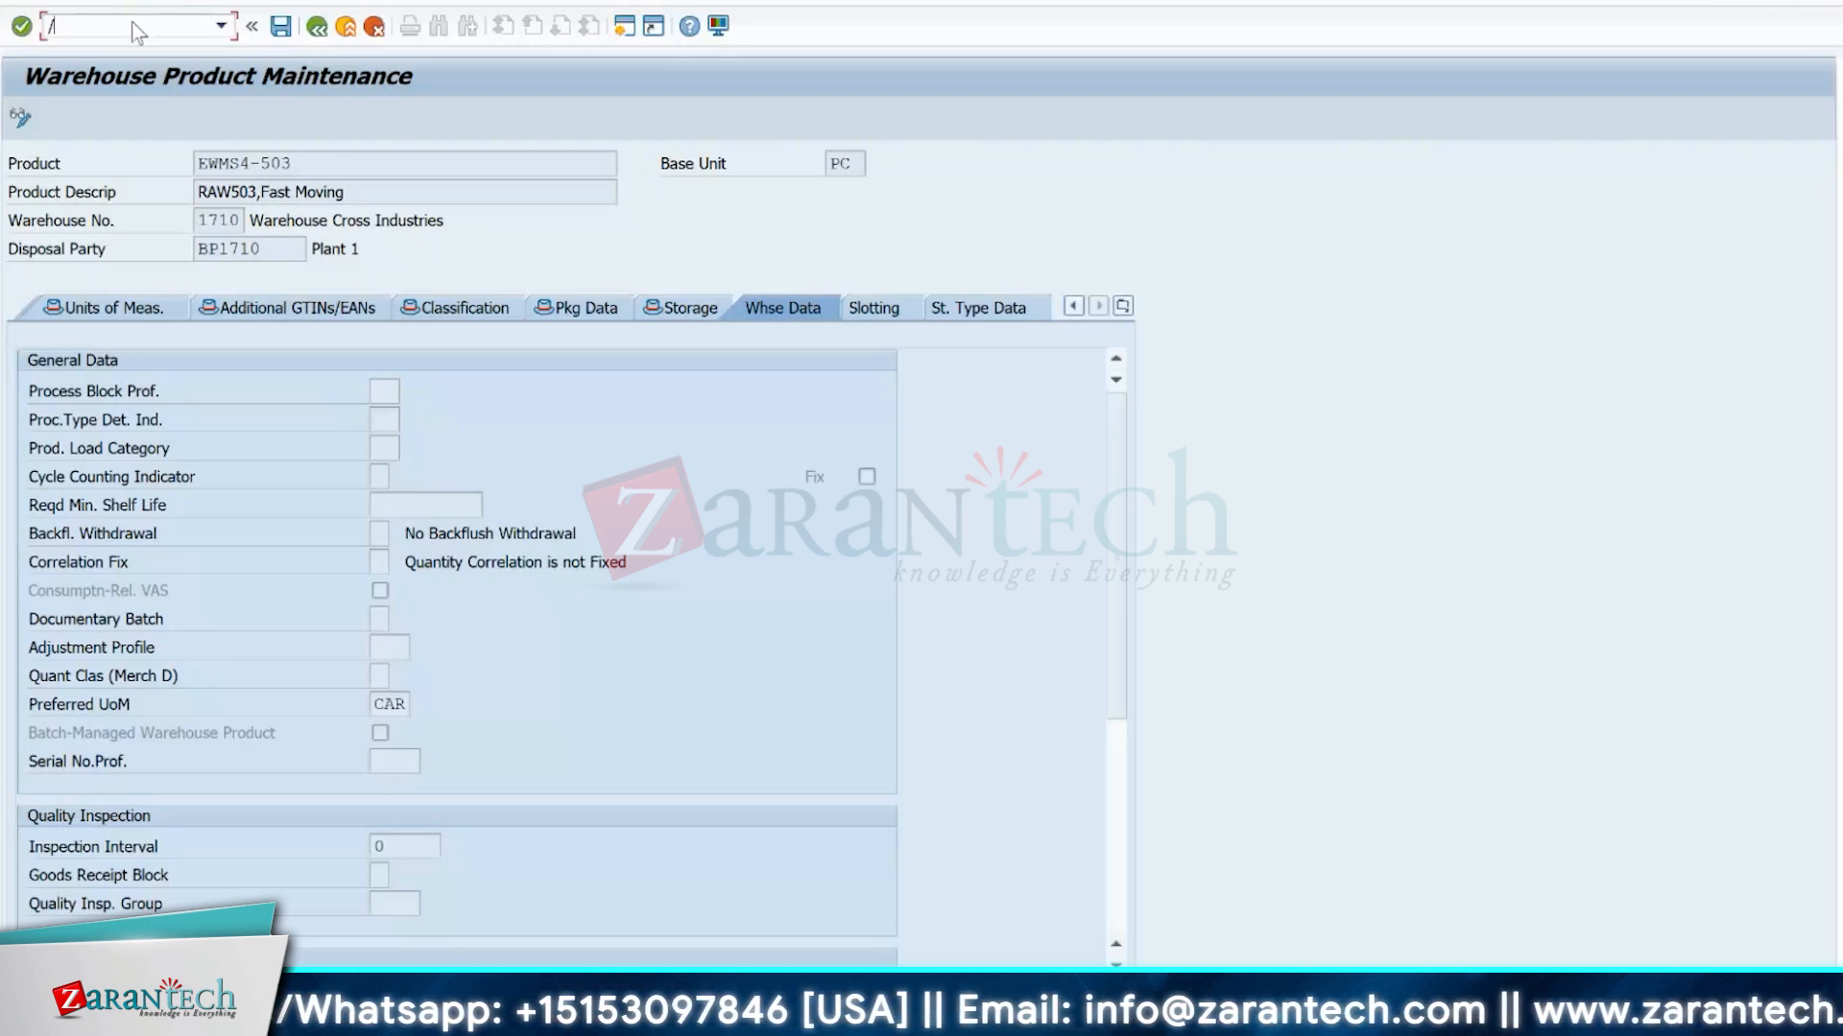
text(pro)
key(Return)
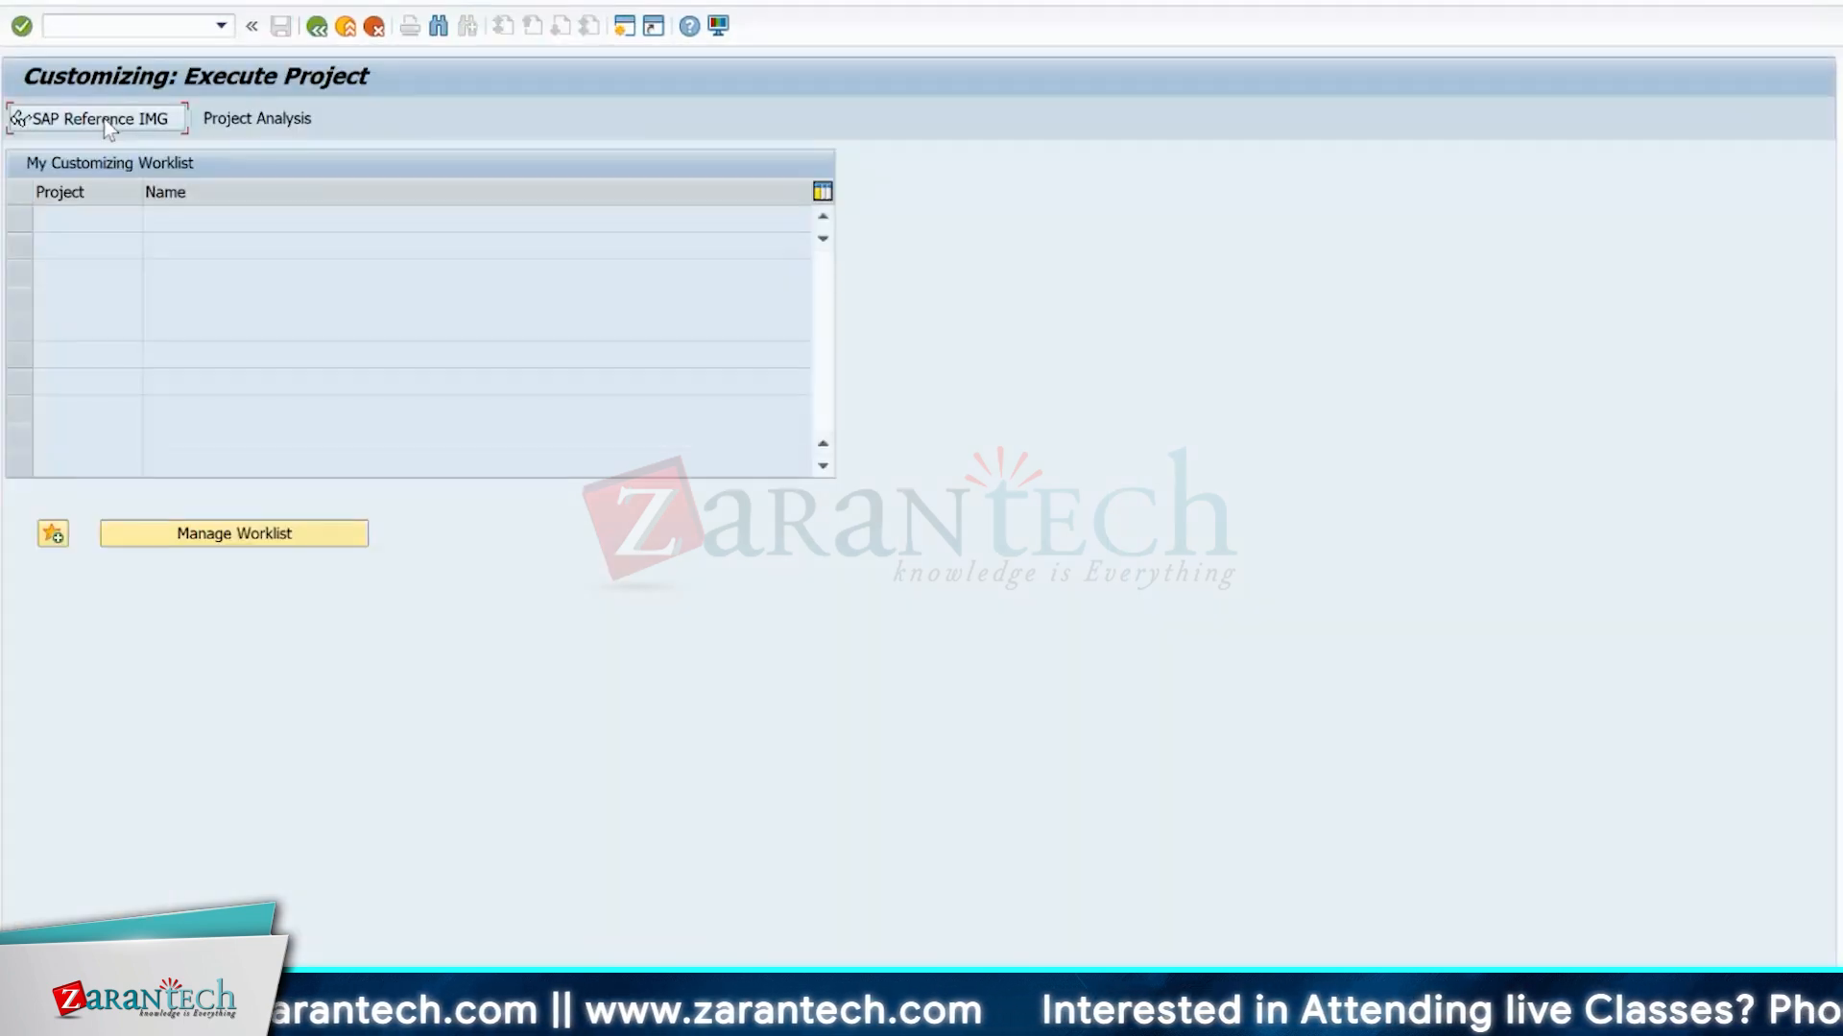
click(108, 127)
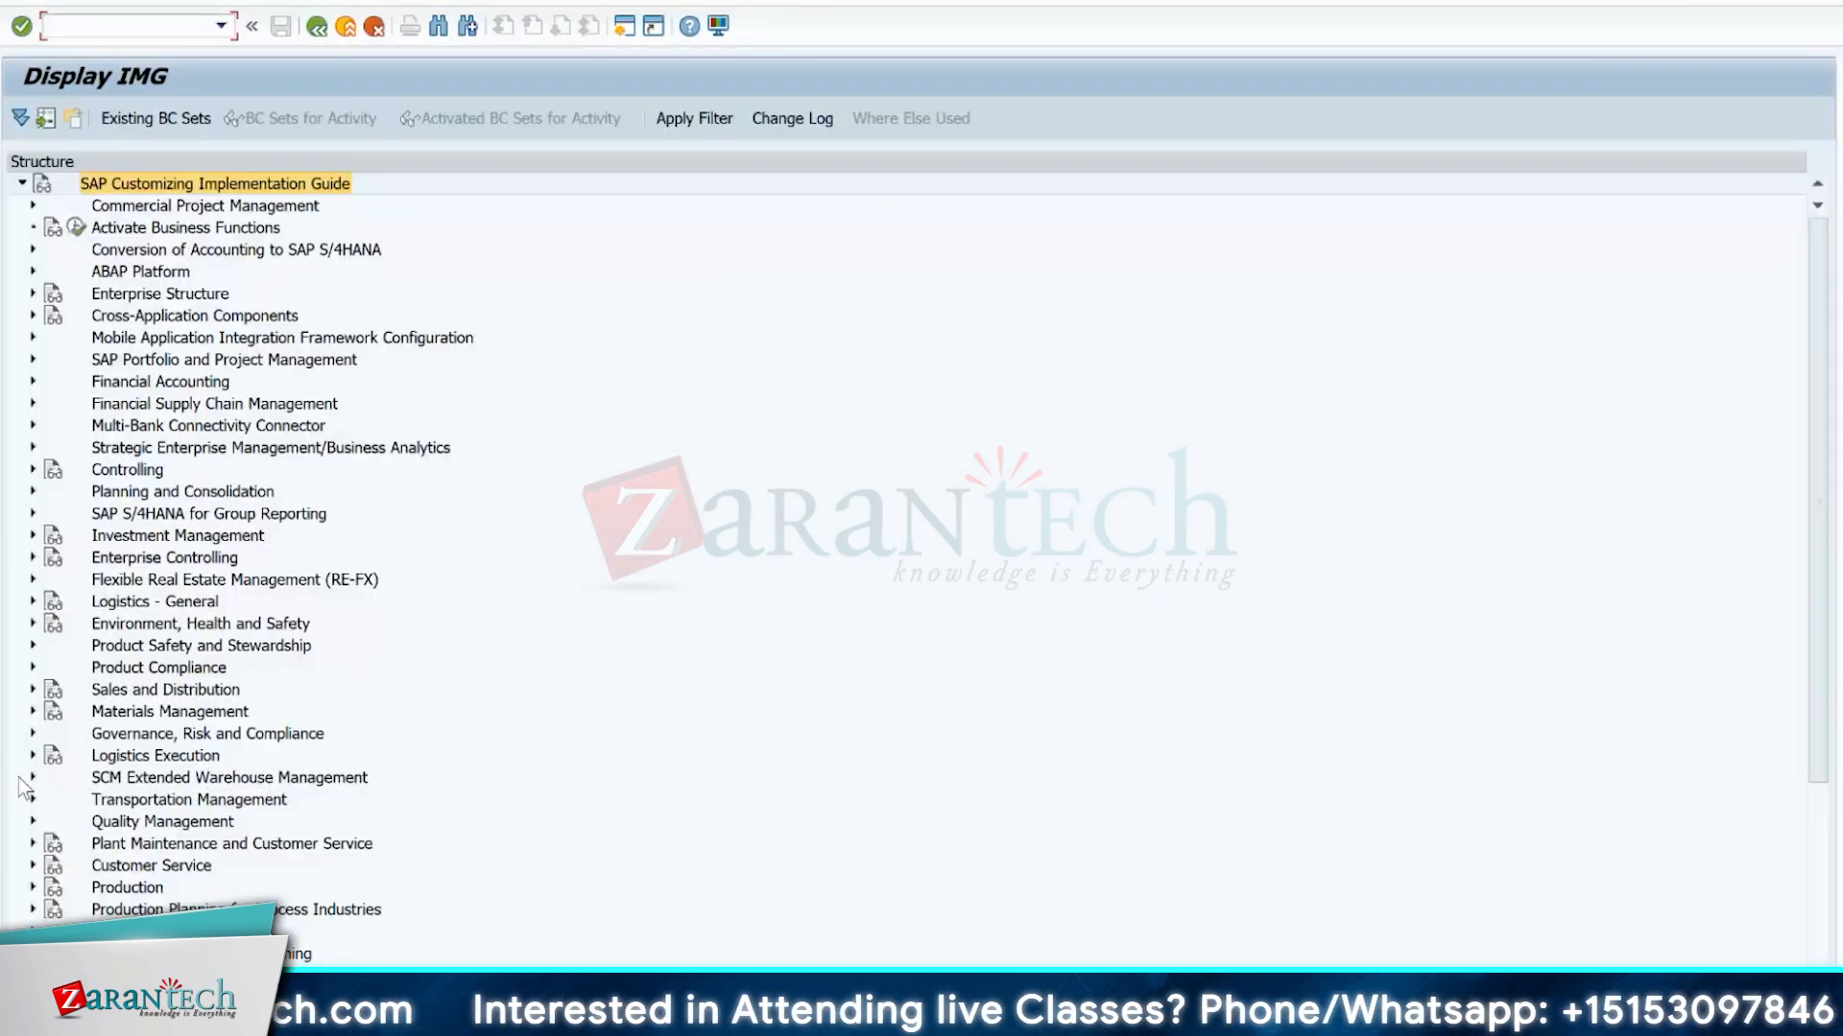
Open Define Warehouse Process Type under SCM Extended Warehouse Management > Extended Warehouse Management > Cross-Process Settings > Warehouse Task in the IMG.
click(33, 778)
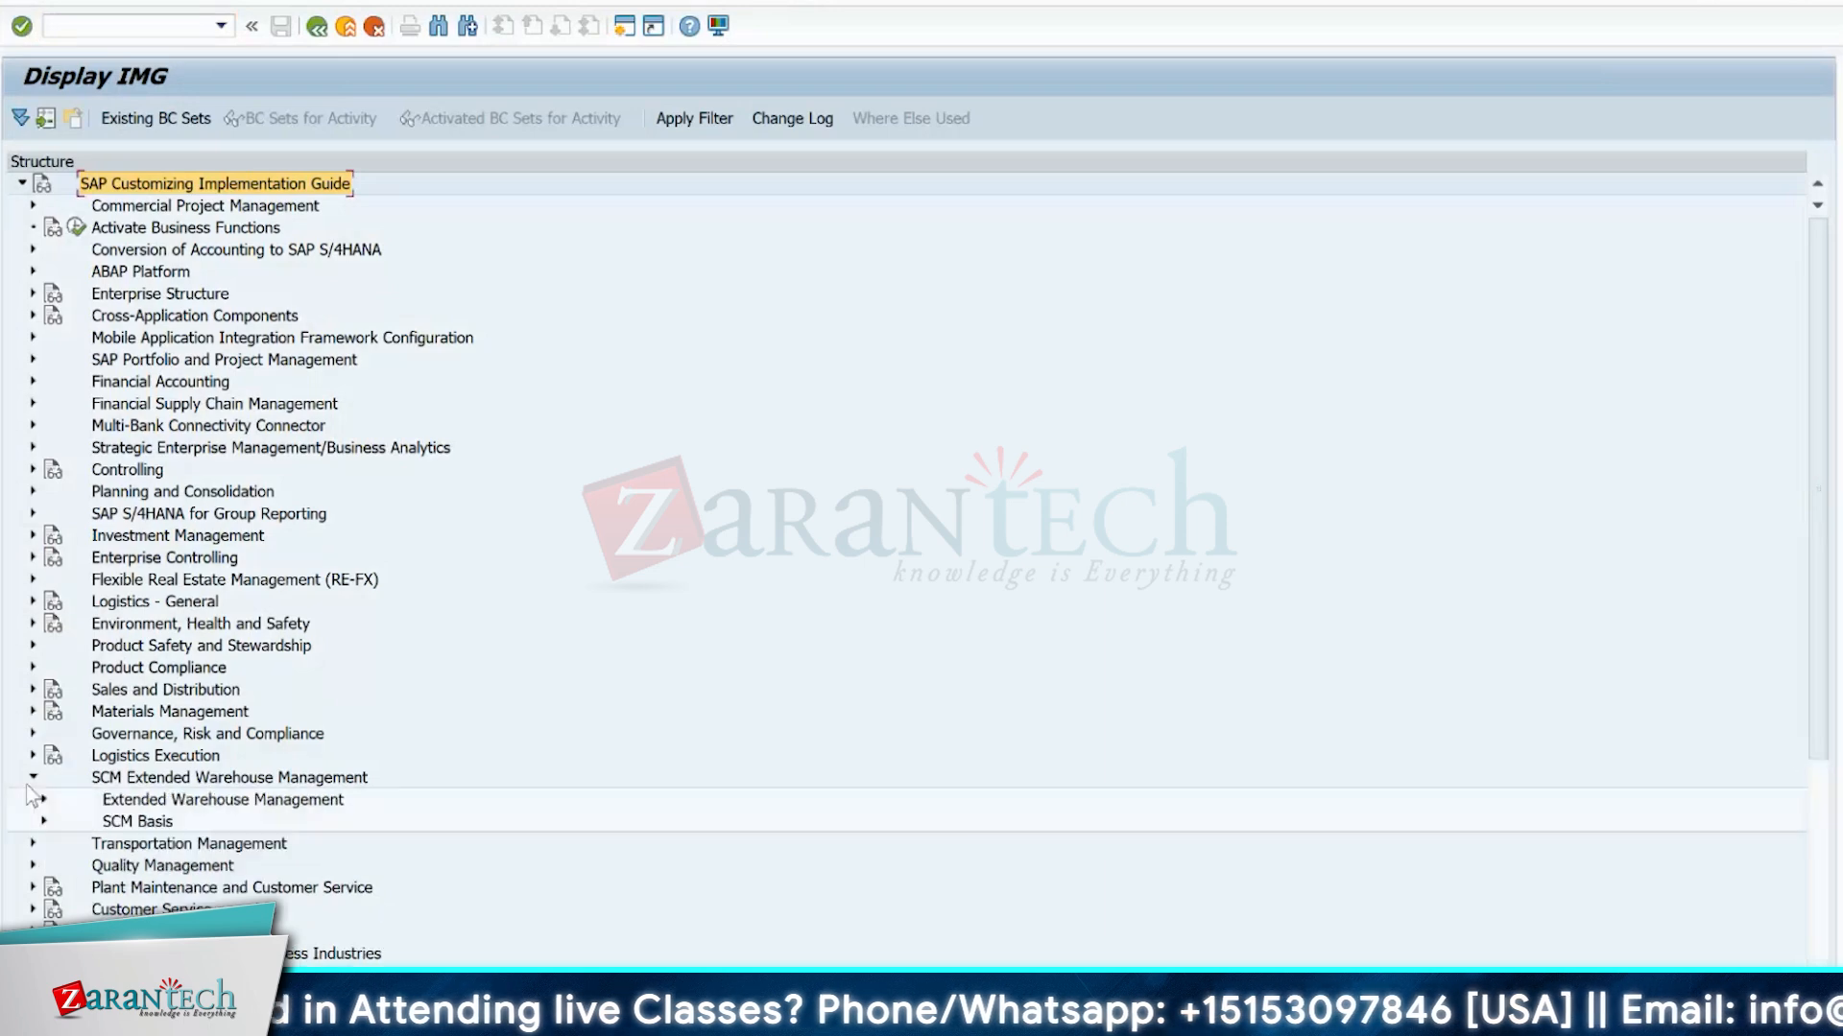
click(43, 798)
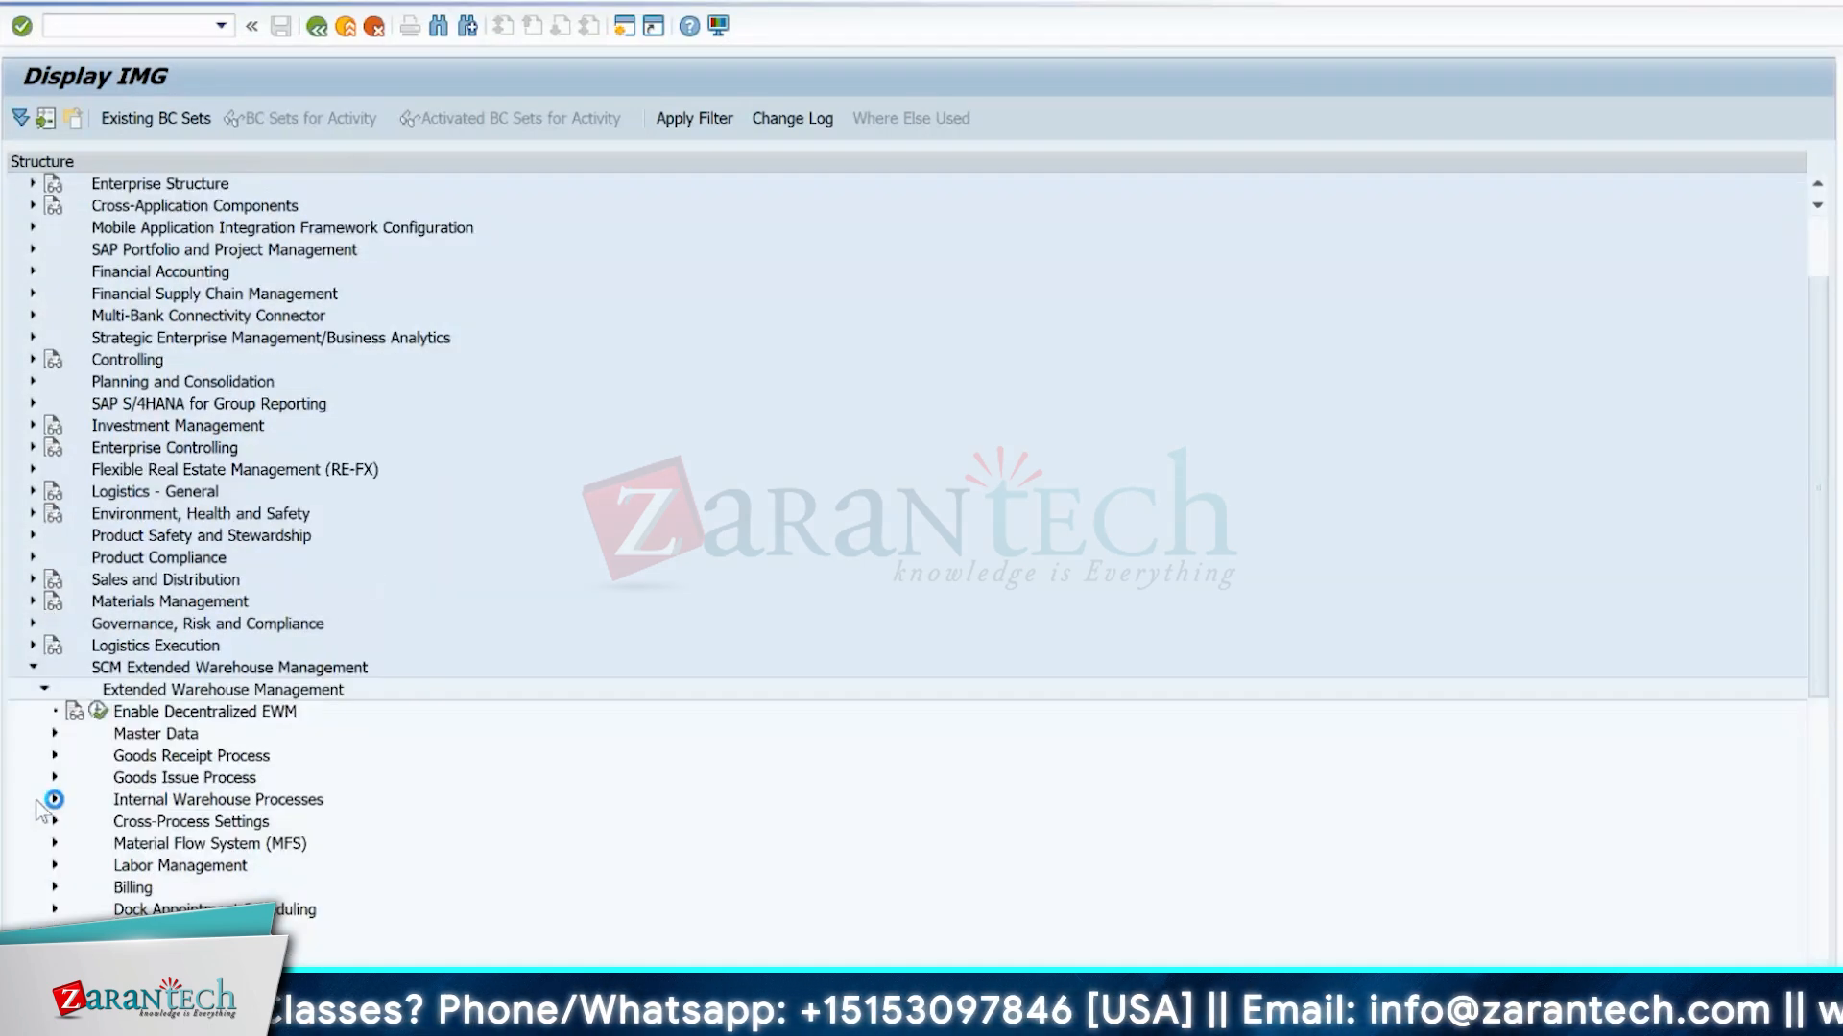
click(53, 822)
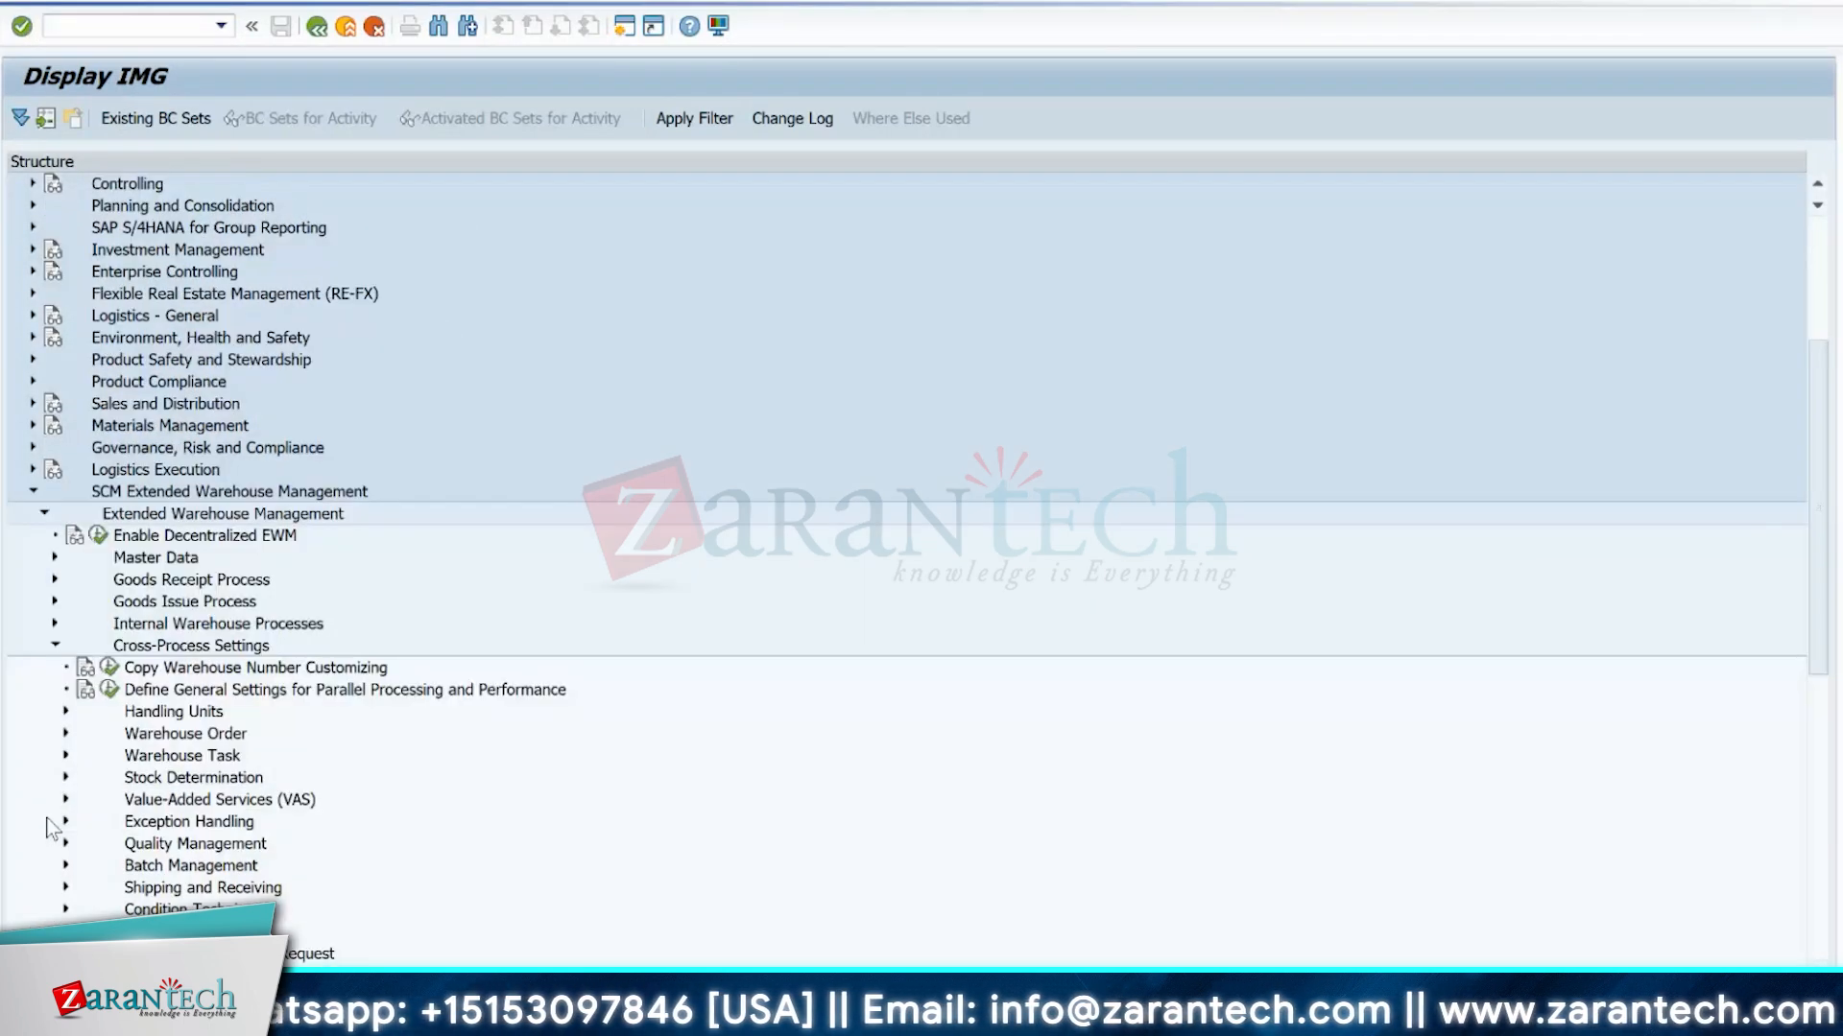
click(65, 755)
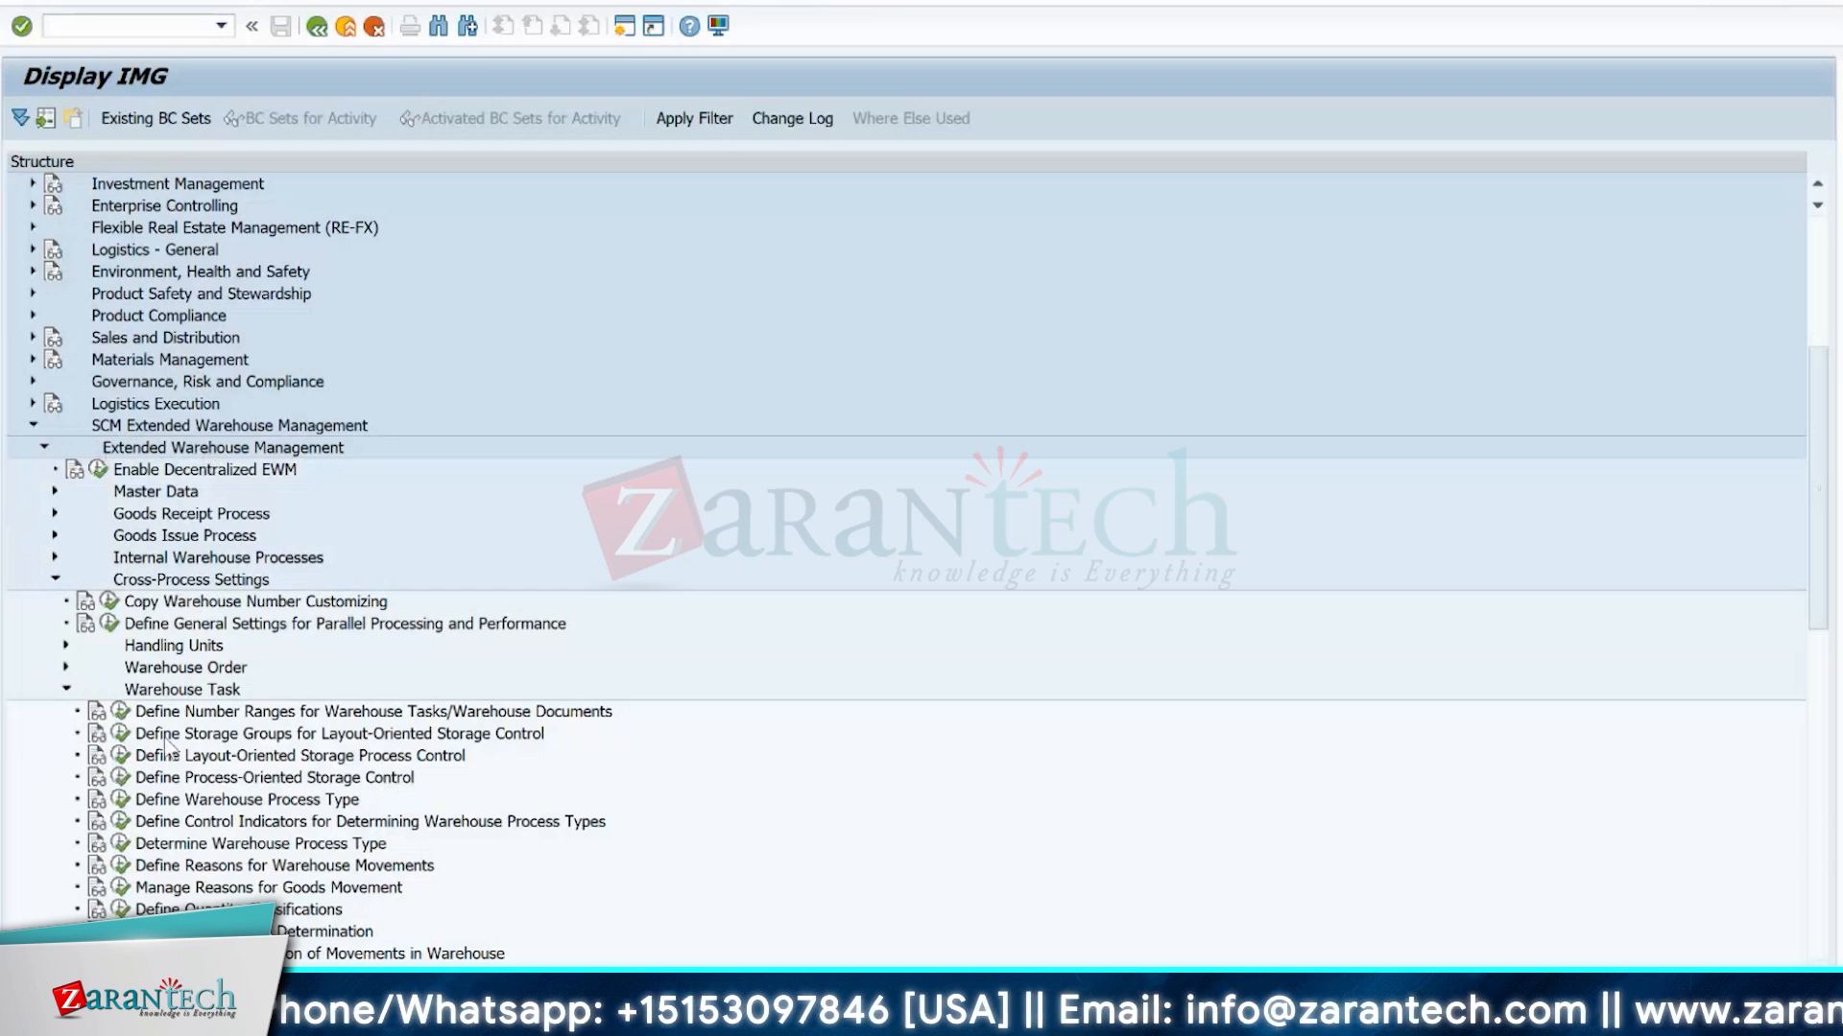
click(147, 579)
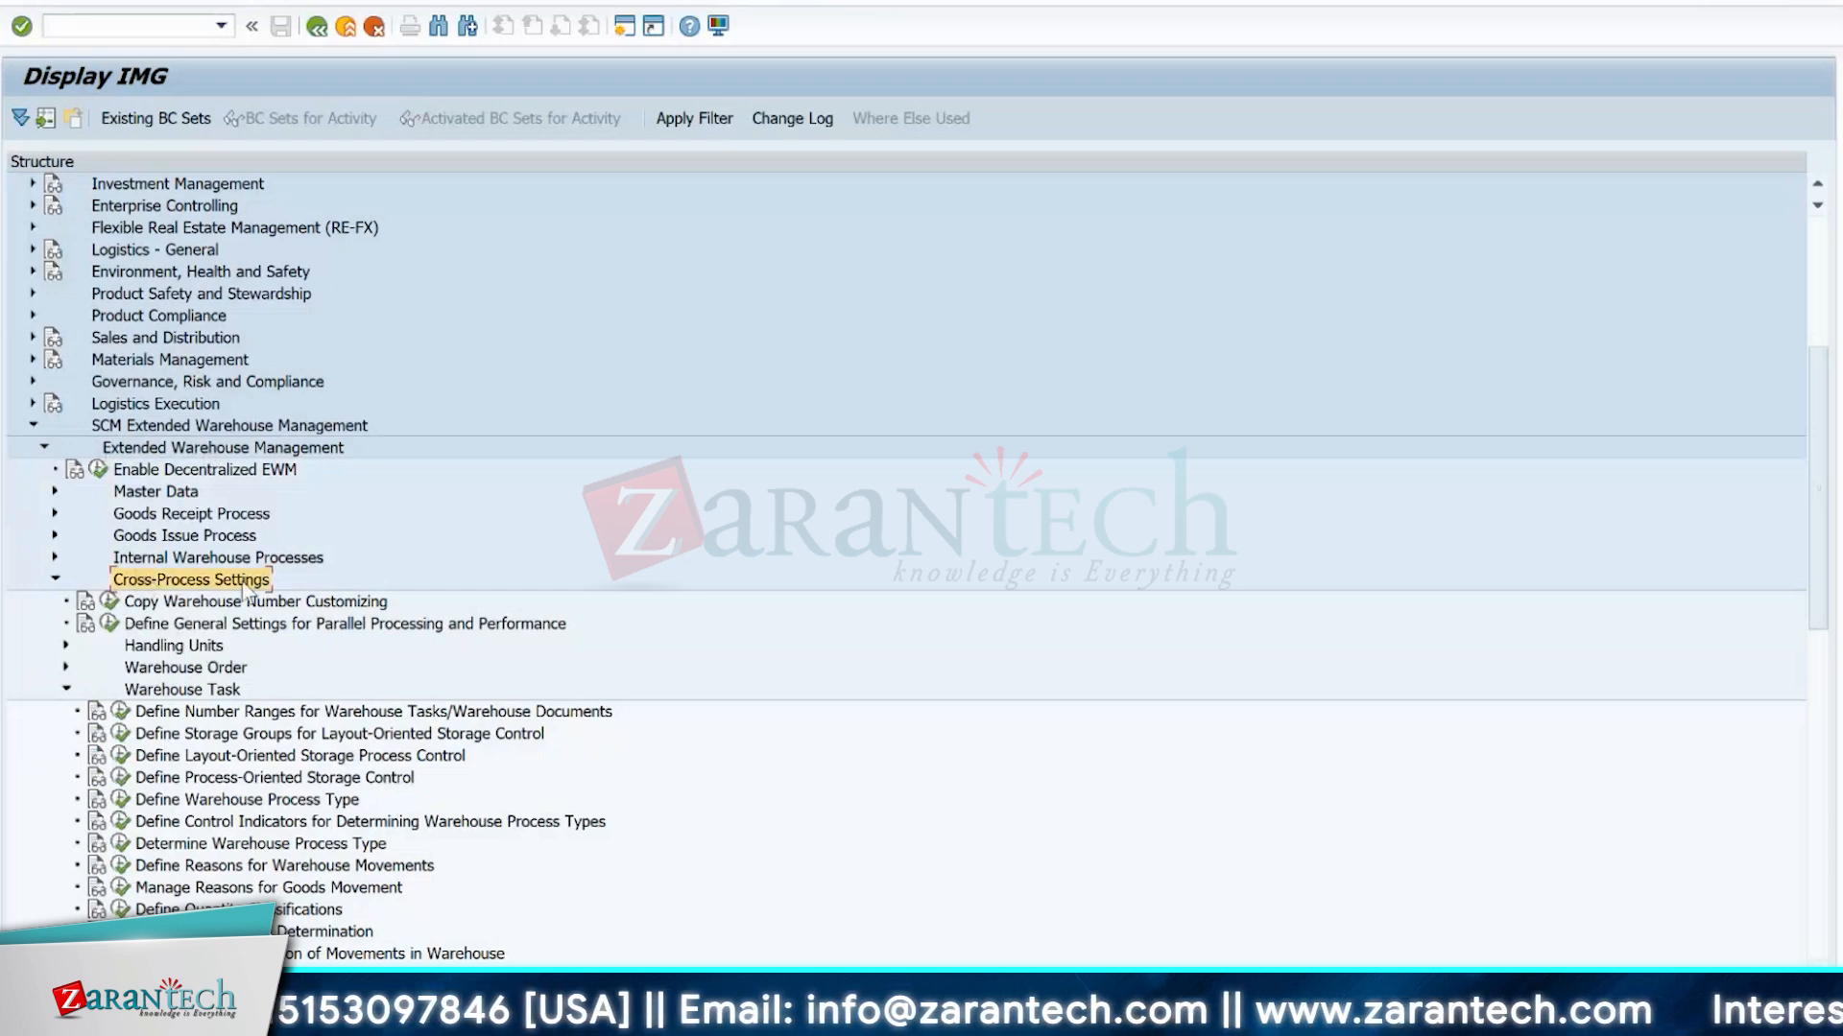
click(152, 691)
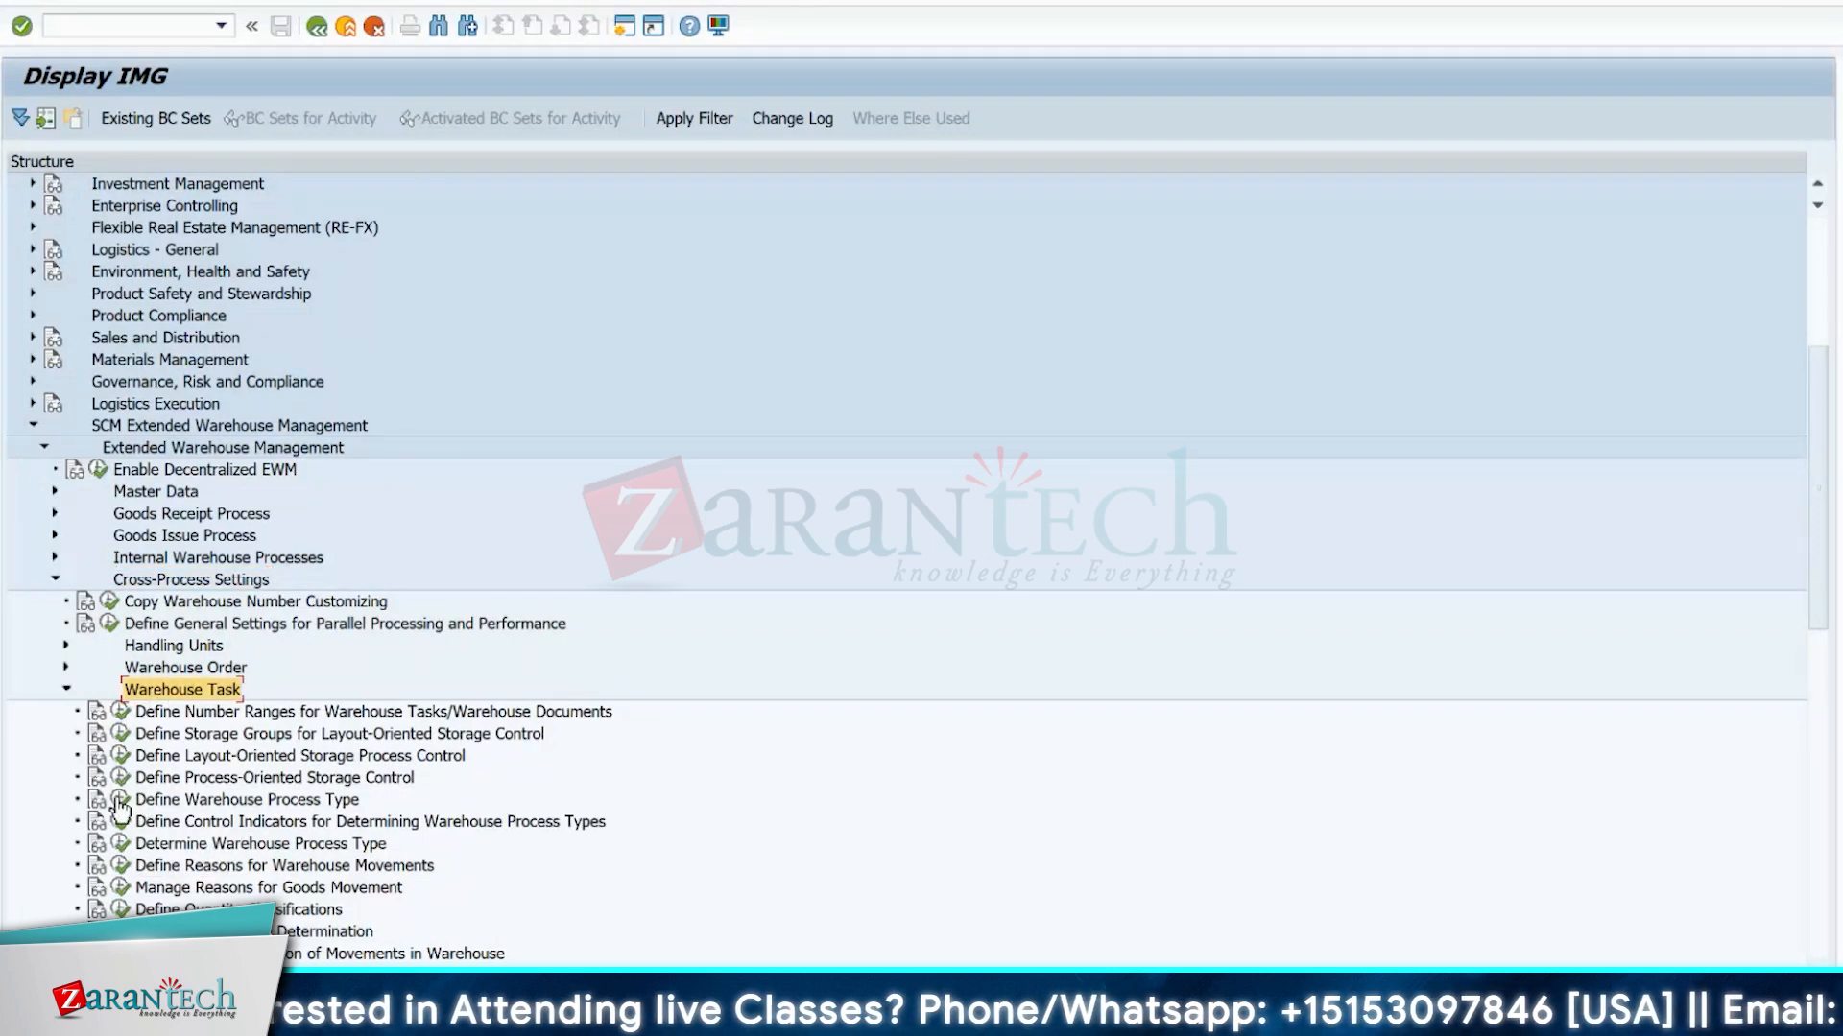
click(120, 799)
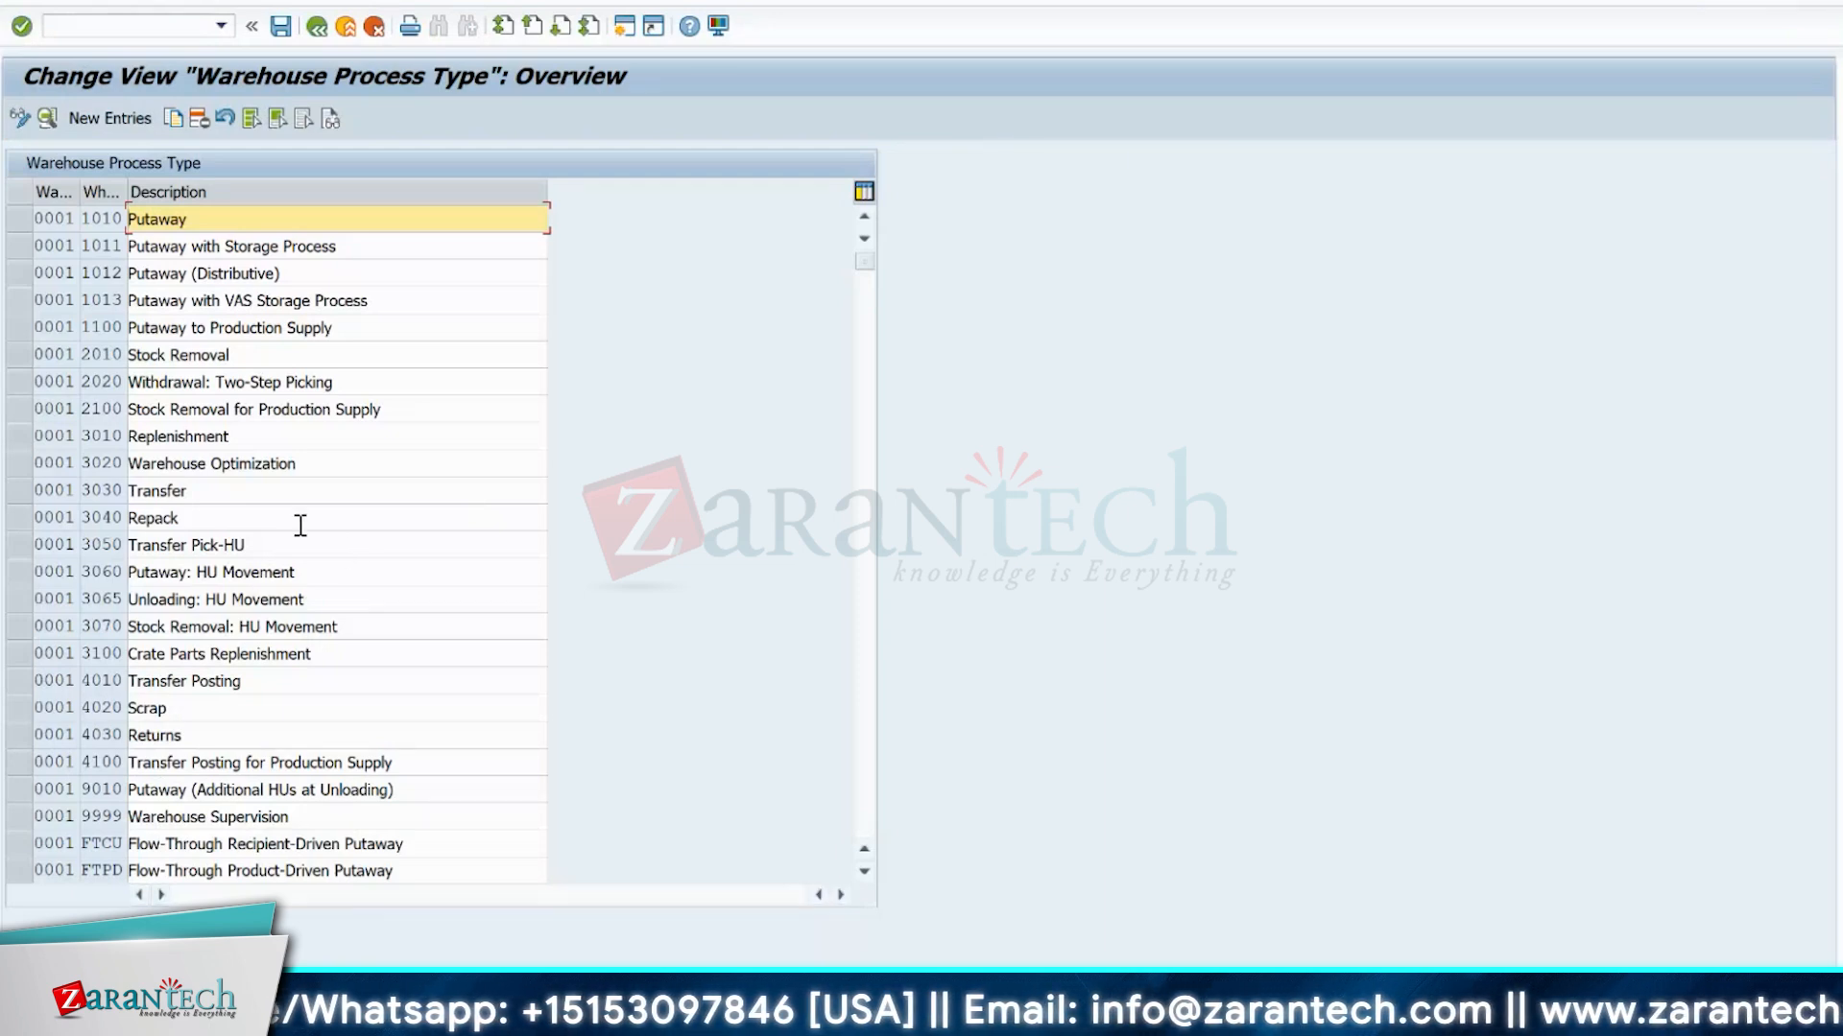
View the details of warehouse process type 2020, return to the overview and mark the putaway types 1010 and 1011.
double_click(46, 387)
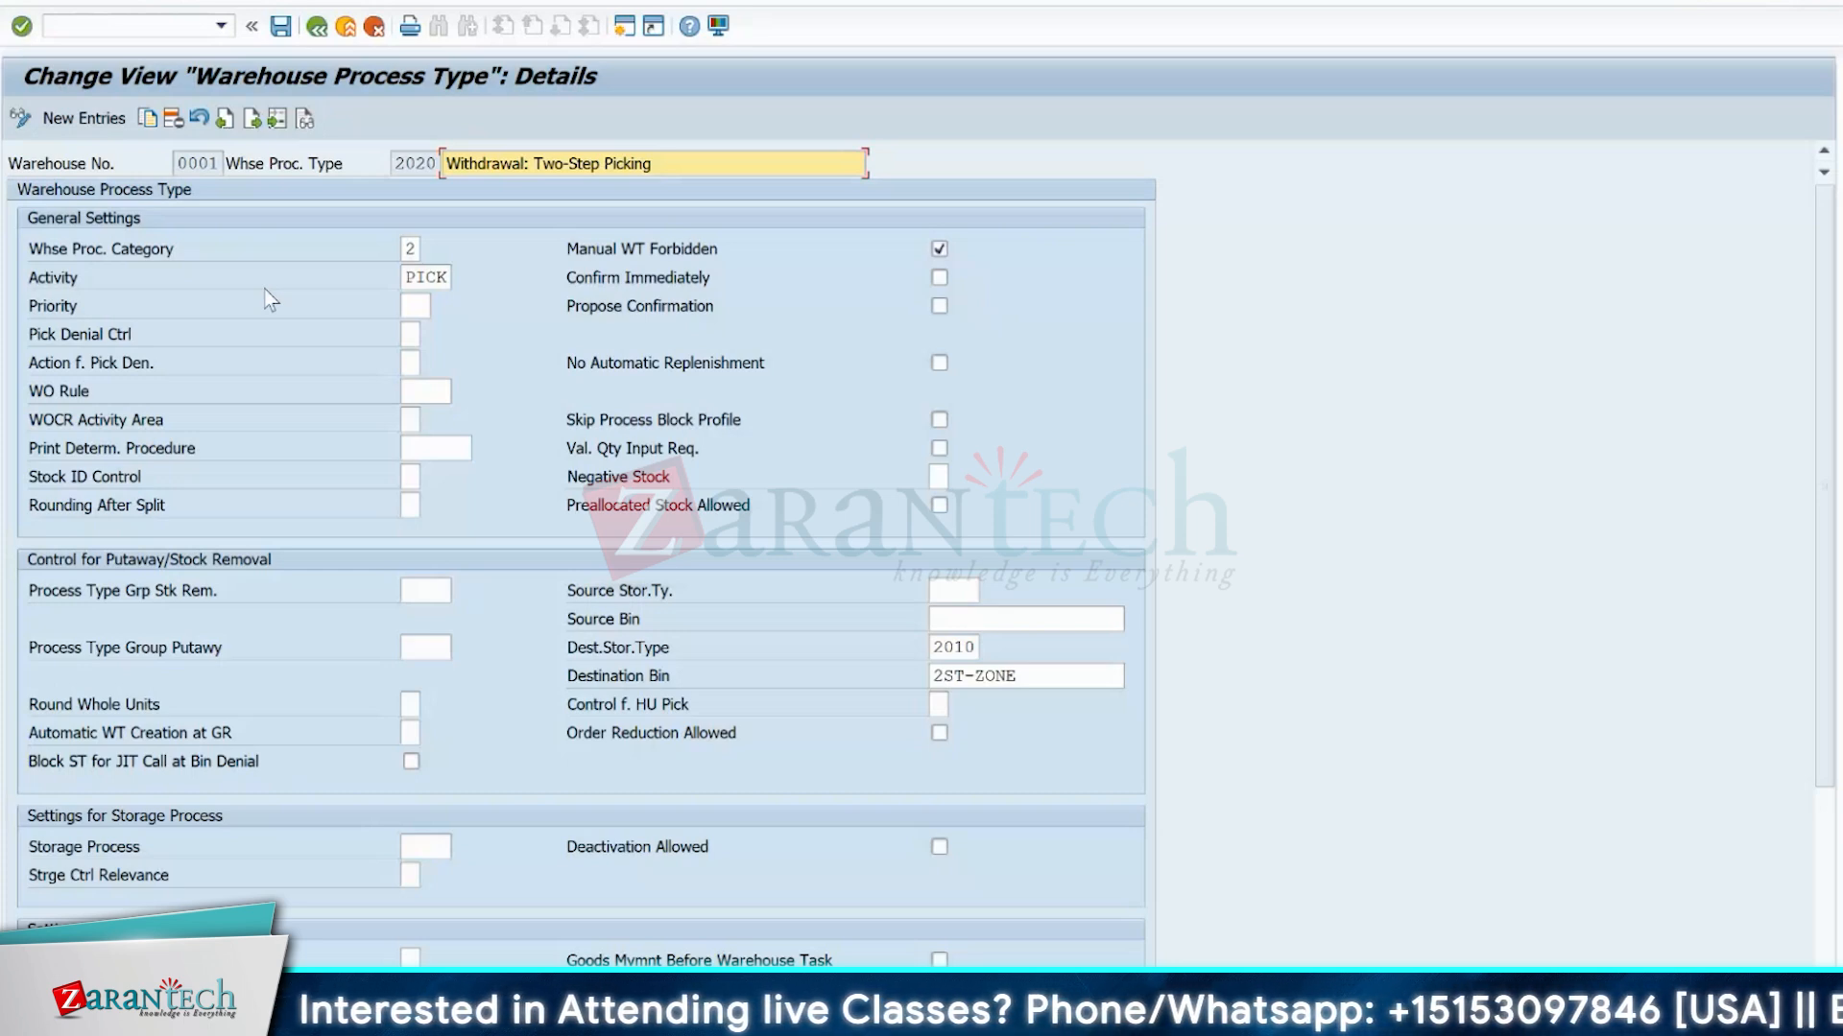
click(317, 30)
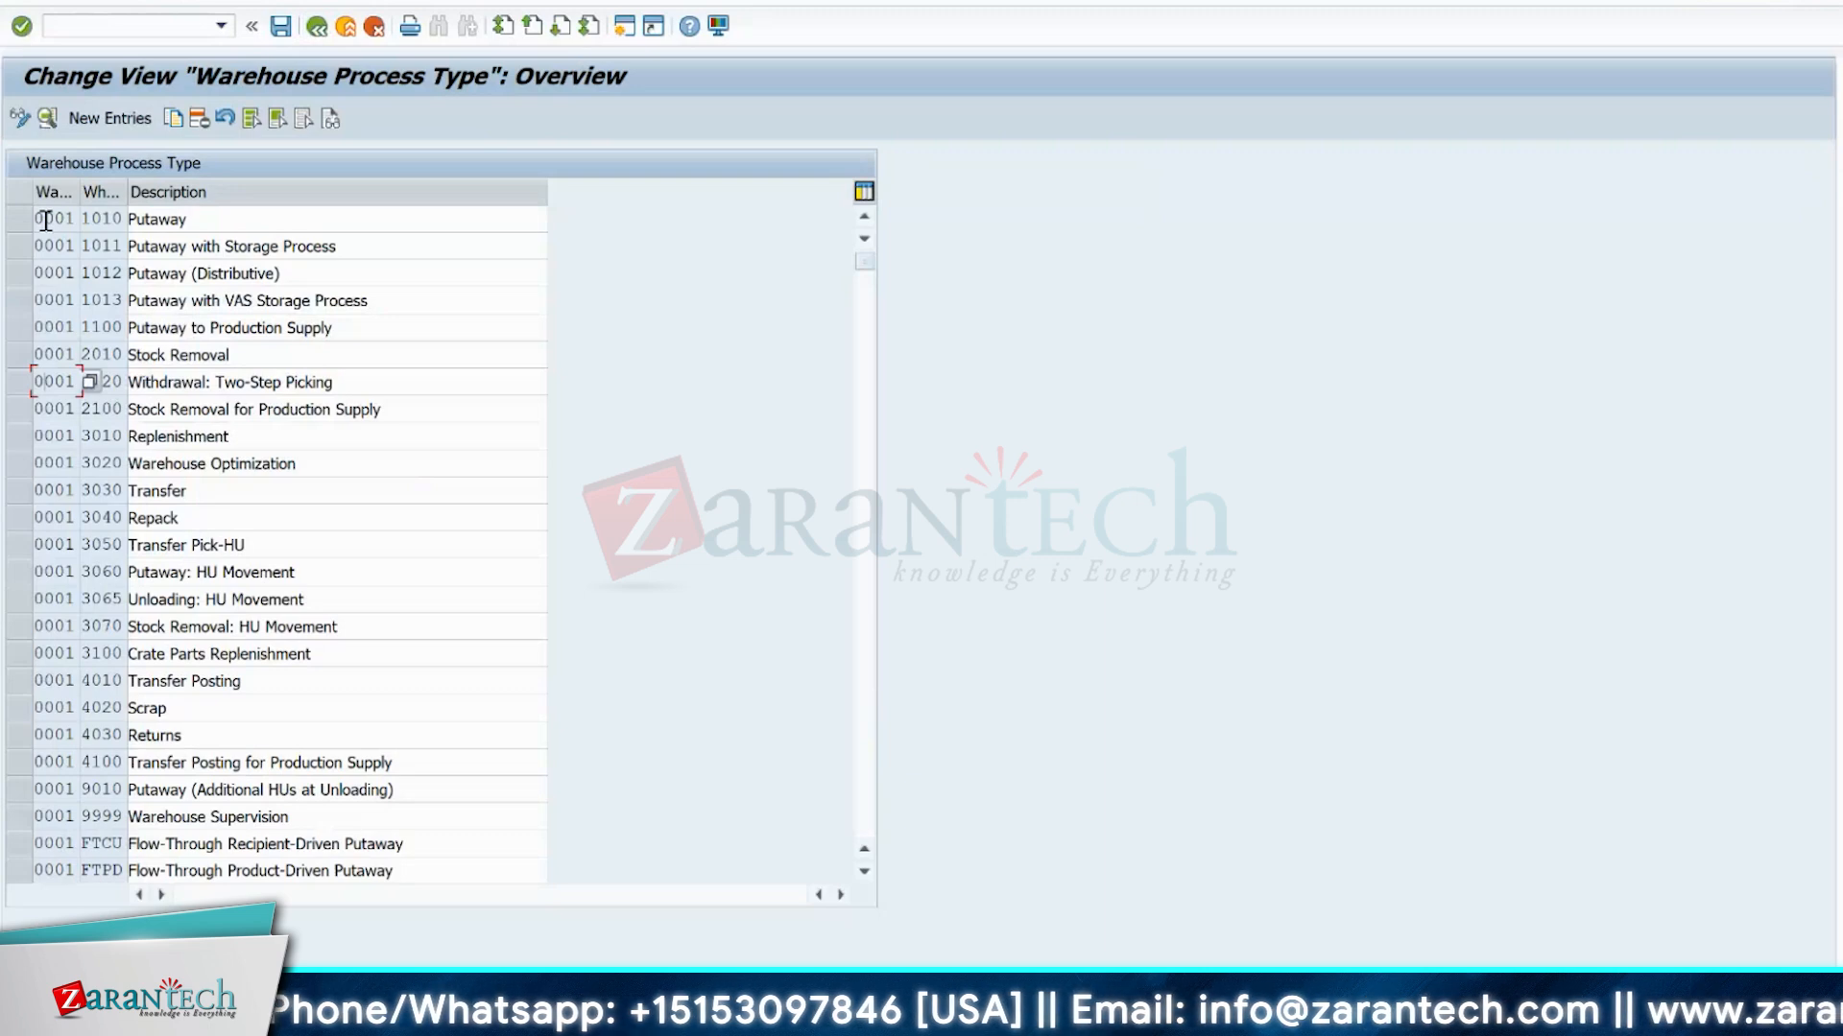
click(107, 224)
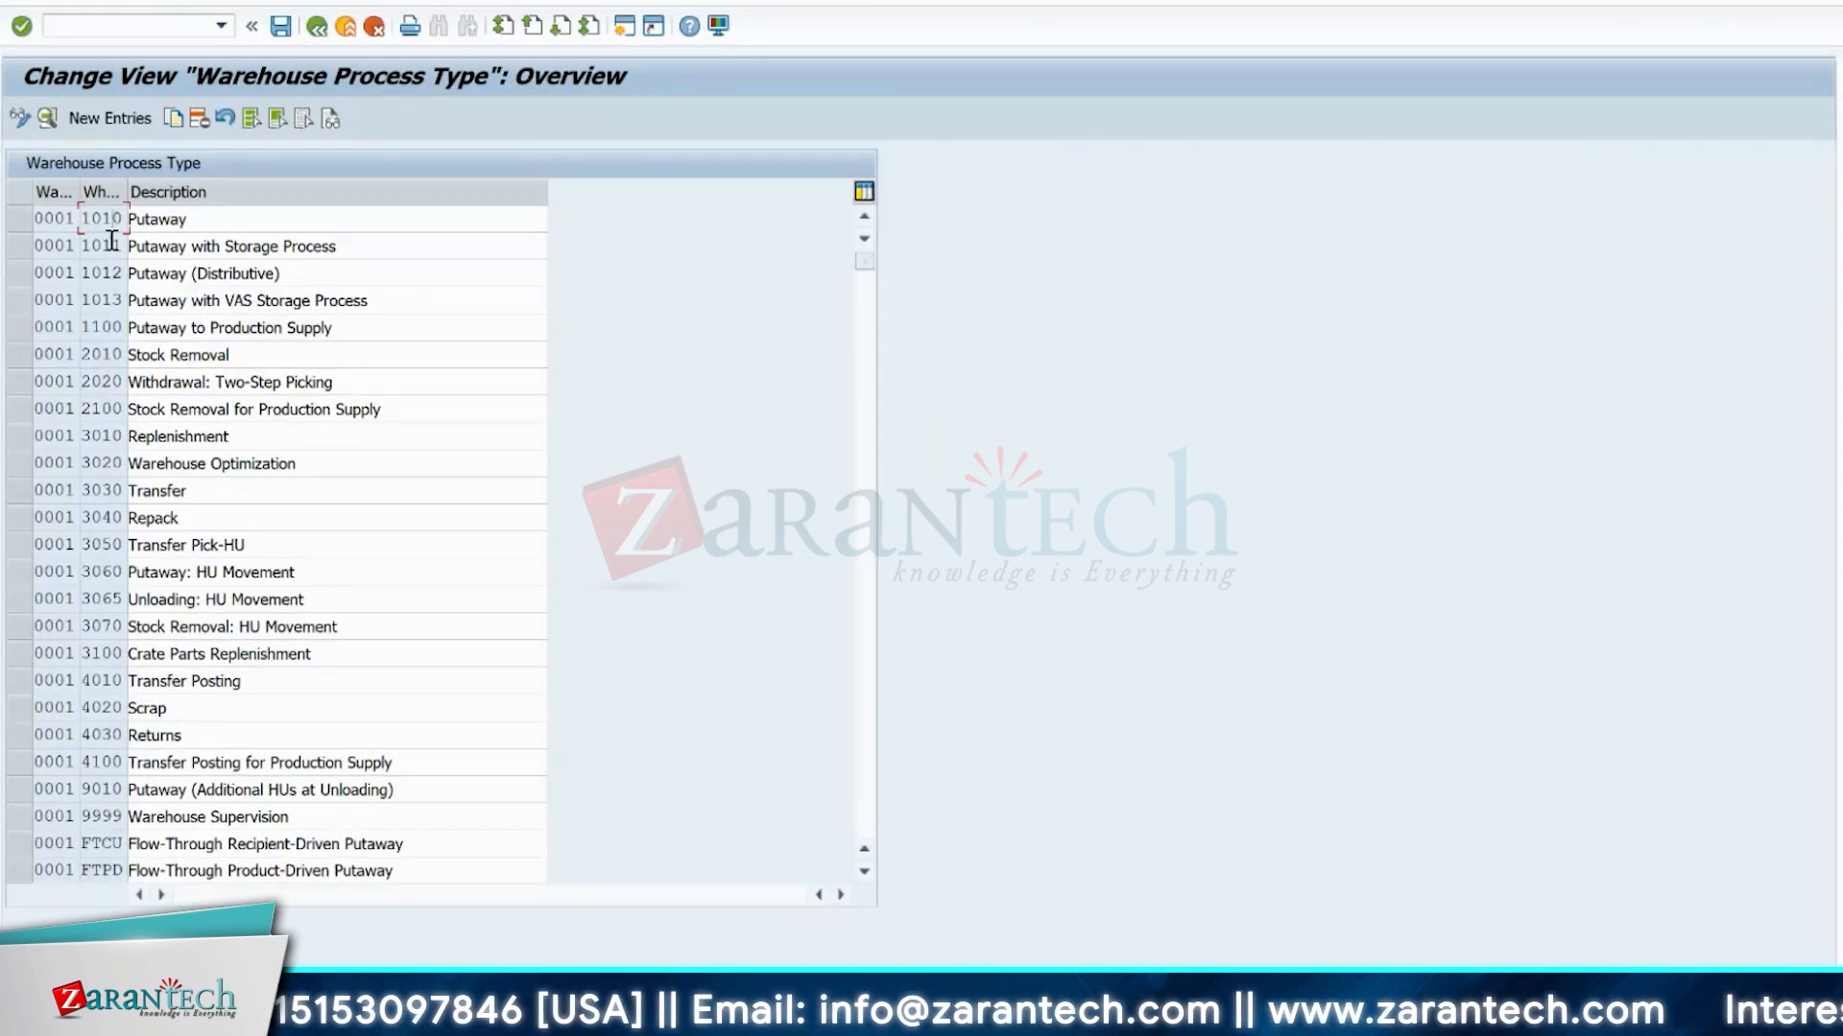
click(15, 218)
click(112, 220)
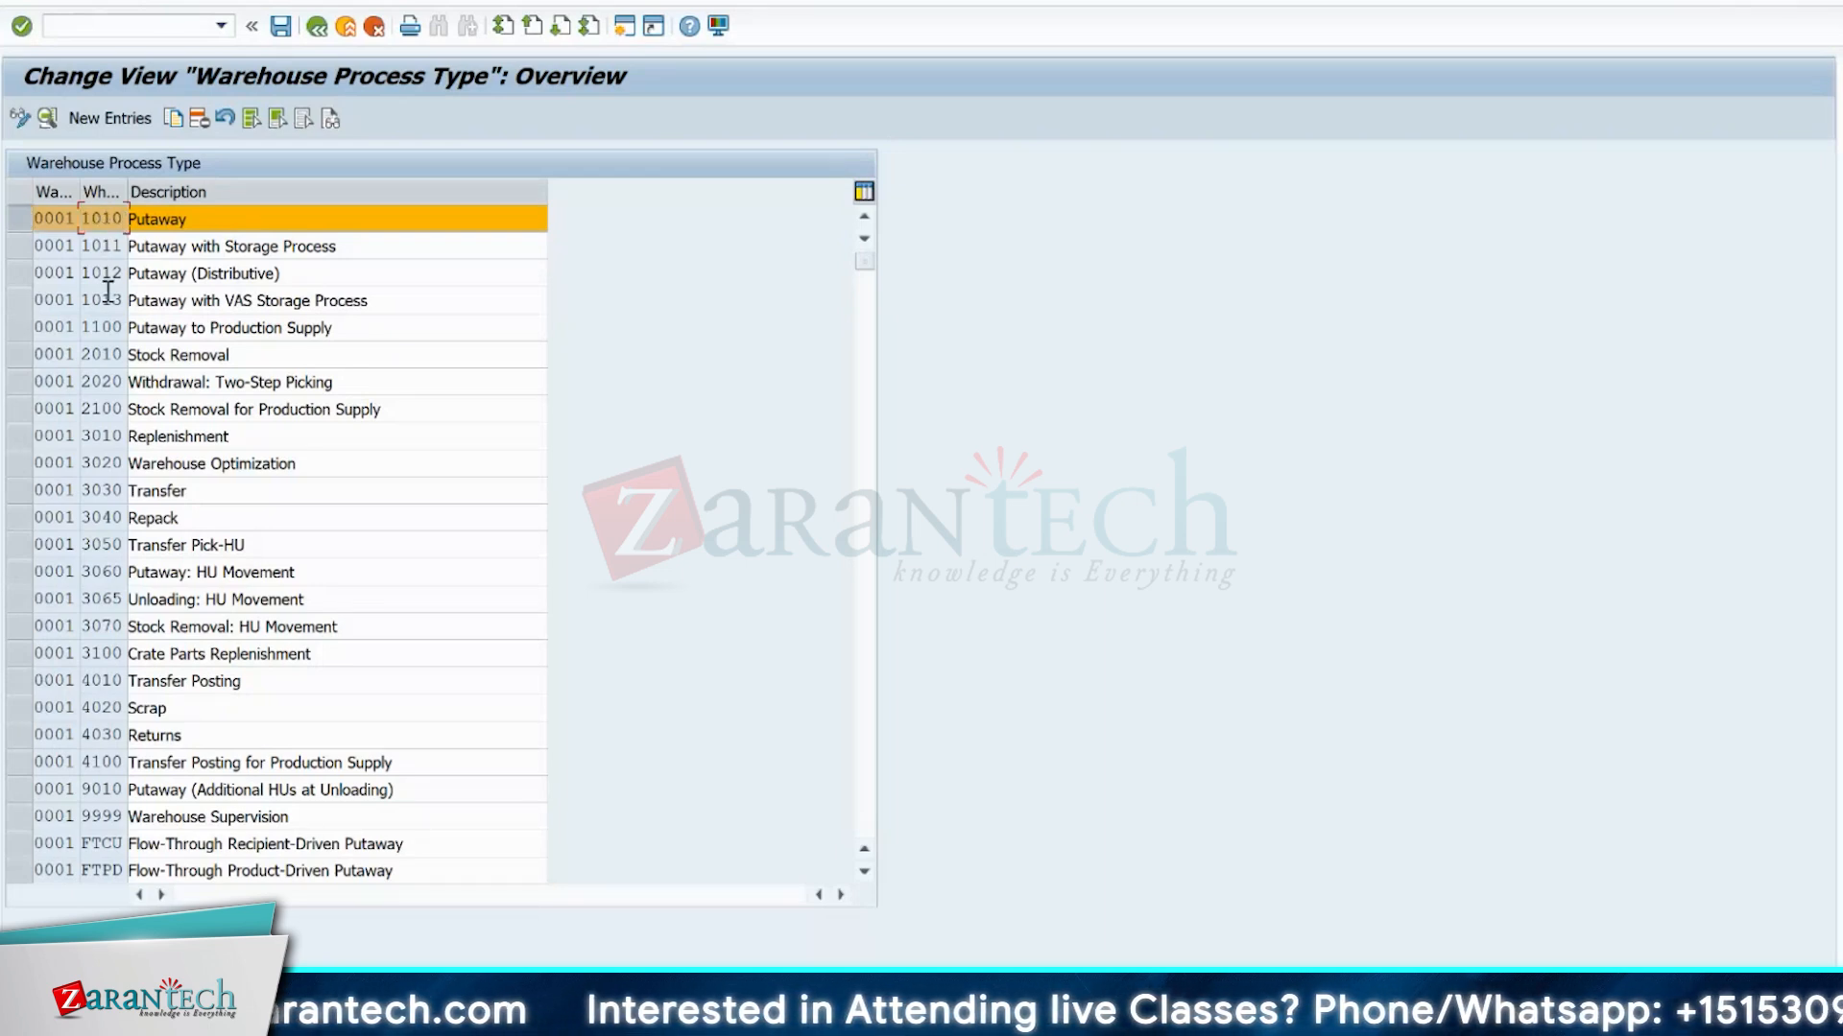
click(21, 246)
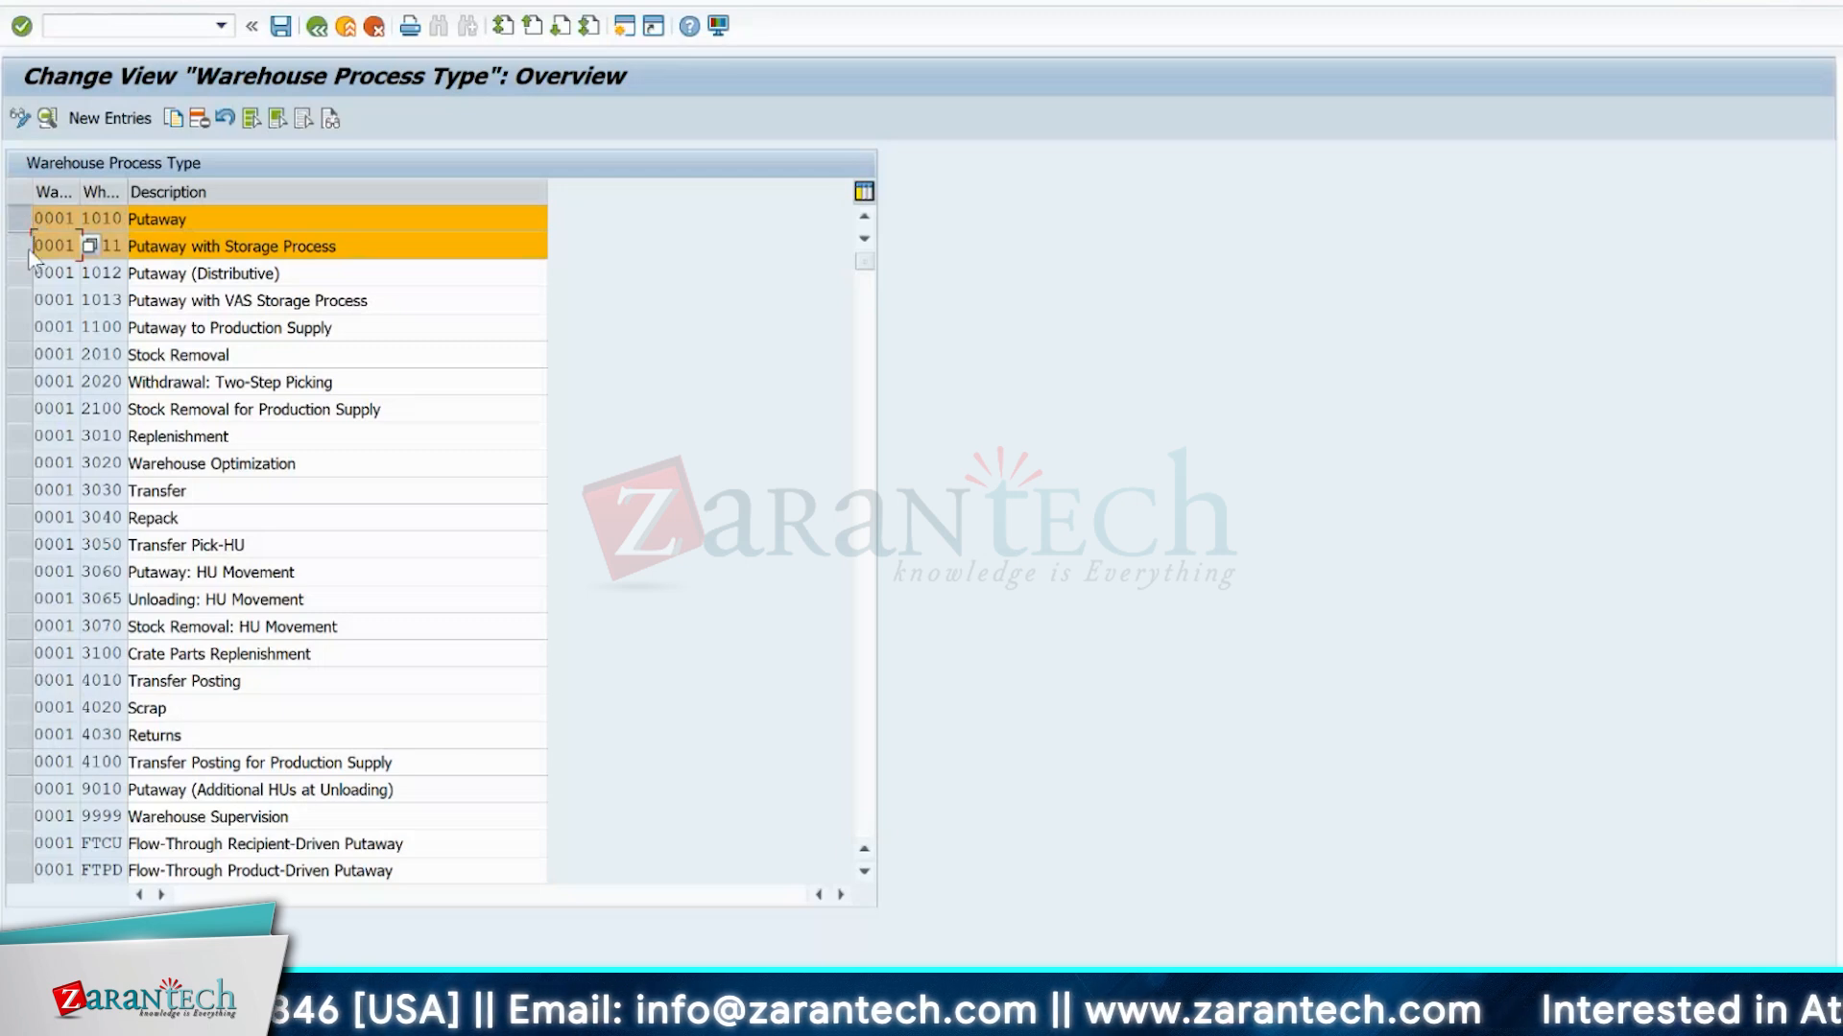
click(21, 220)
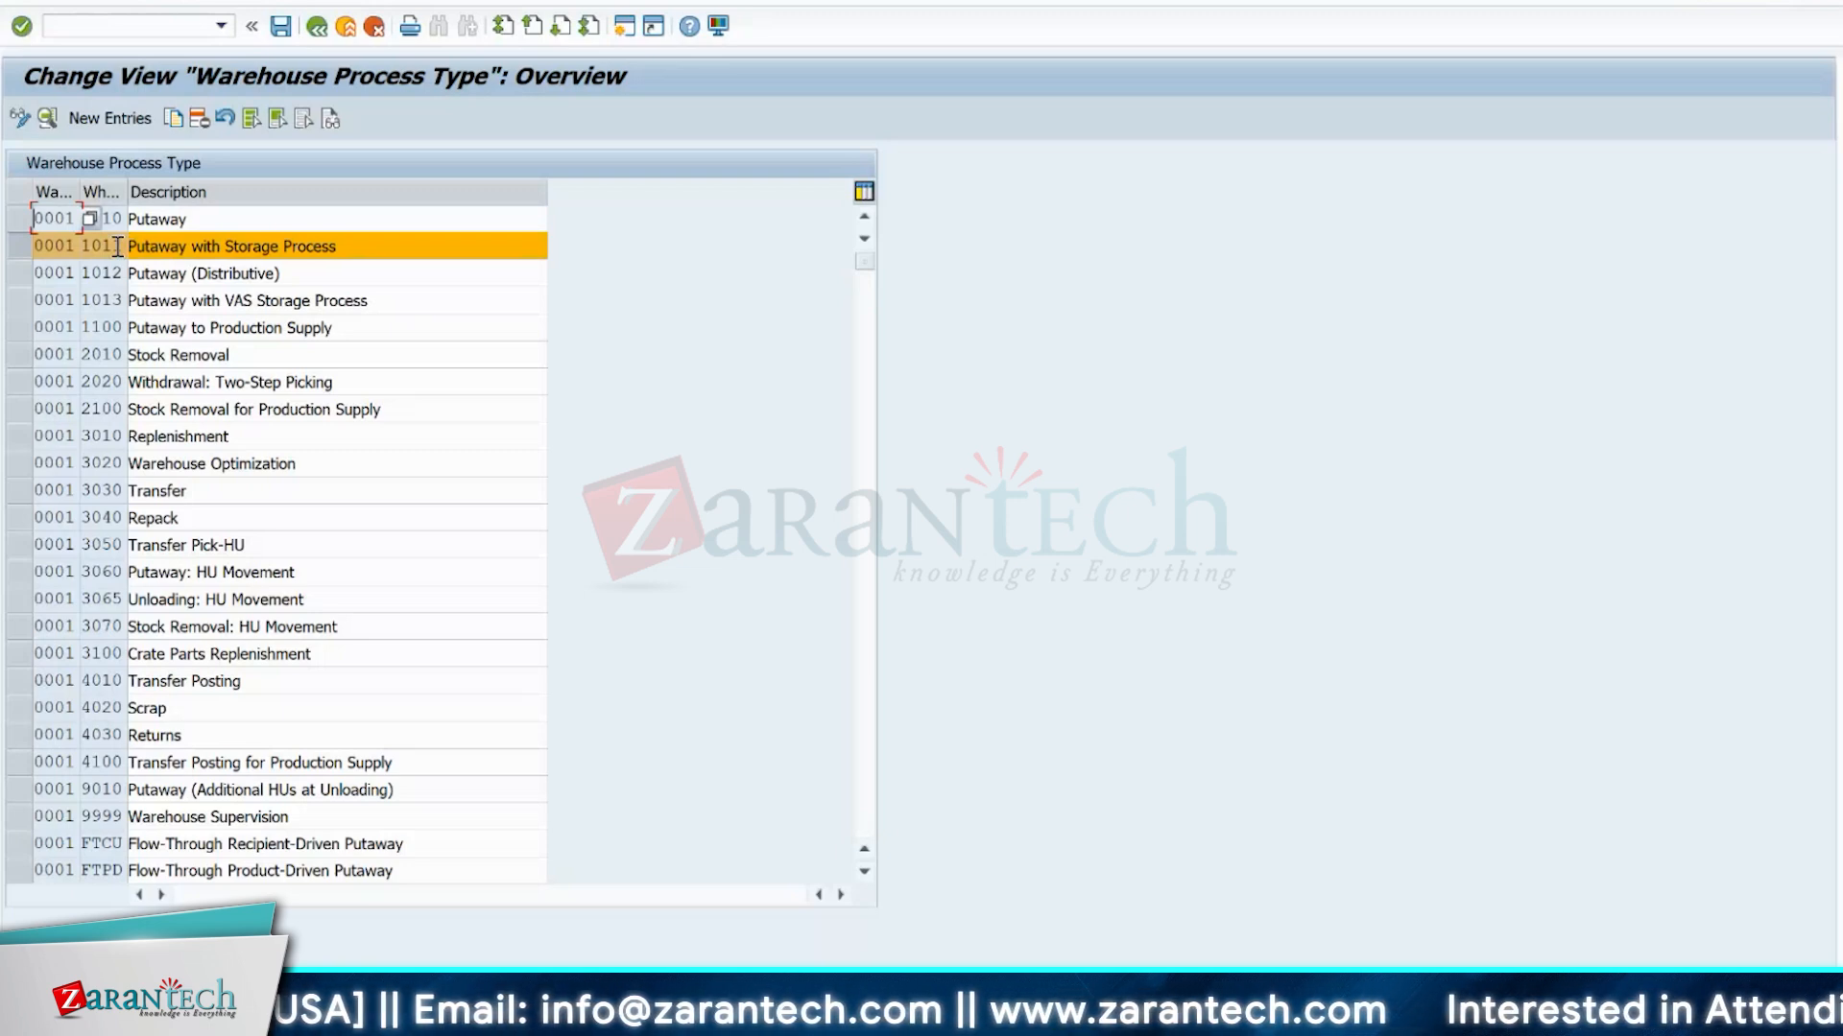
Go through the stock removal process types 2010, 2020 and 2100 of warehouse 0001, leaving 2100 marked.
click(93, 361)
click(19, 355)
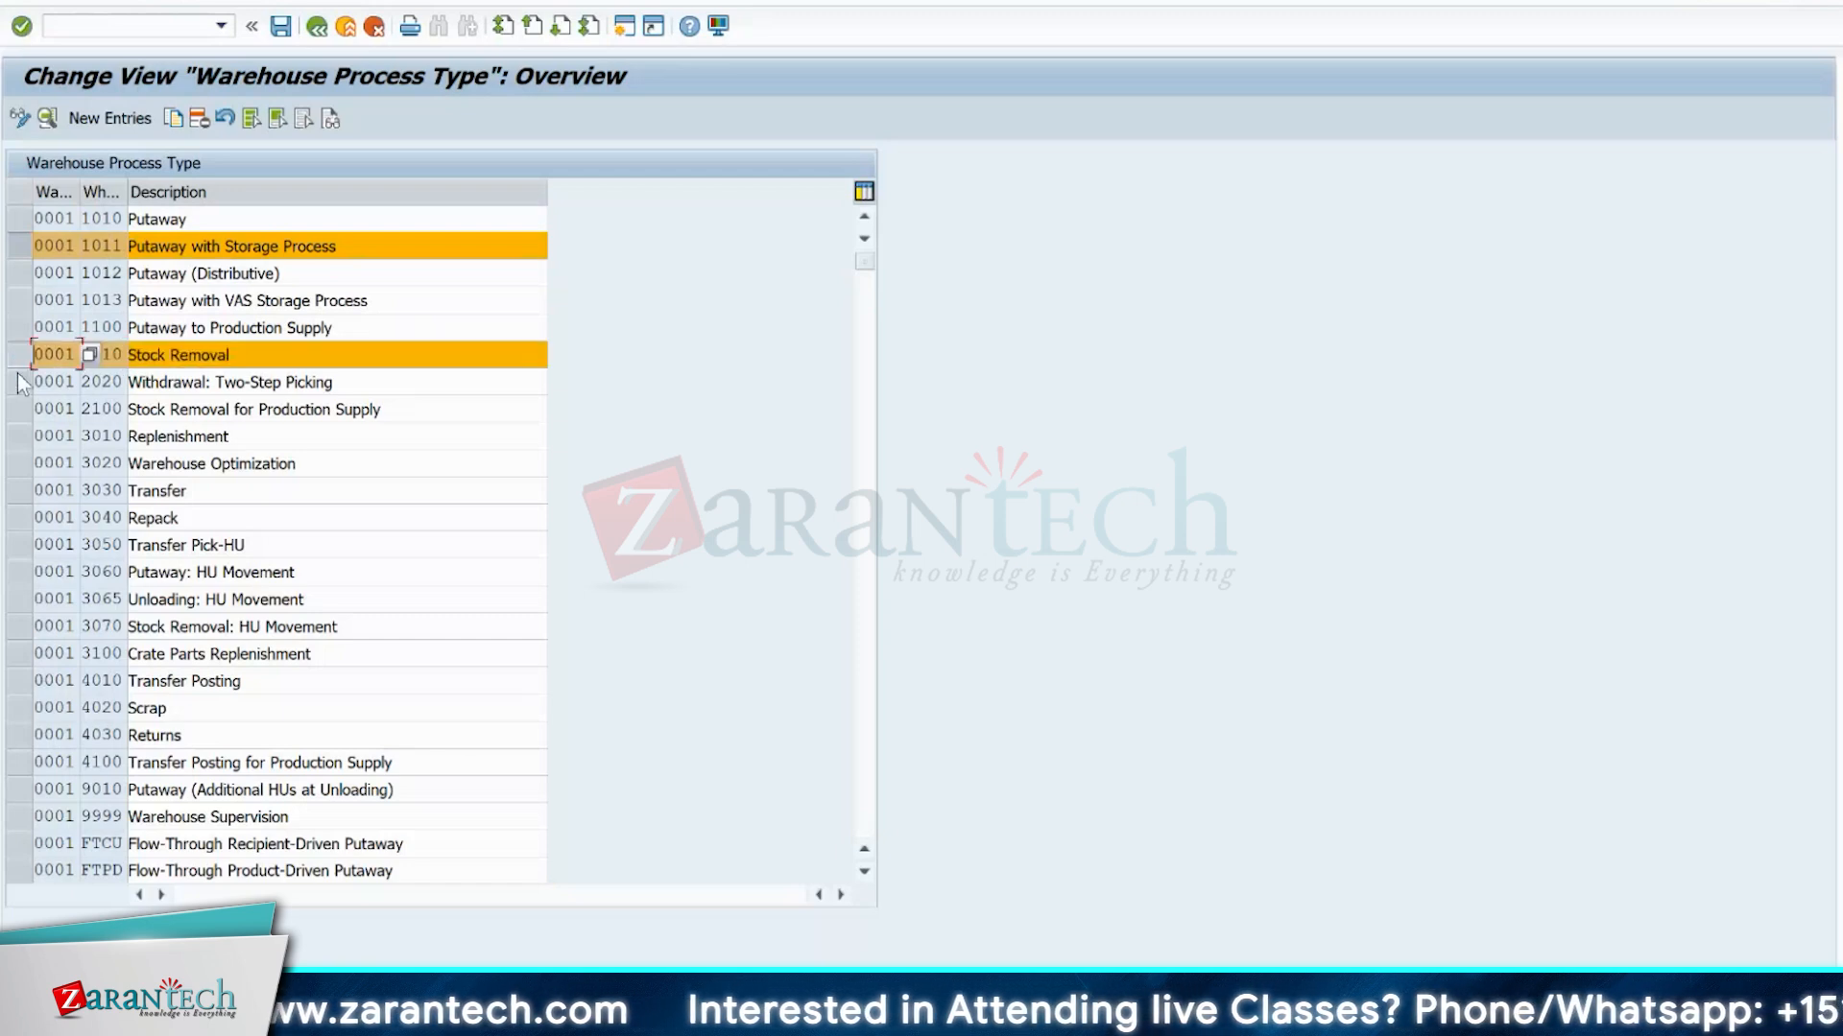
click(19, 382)
click(20, 355)
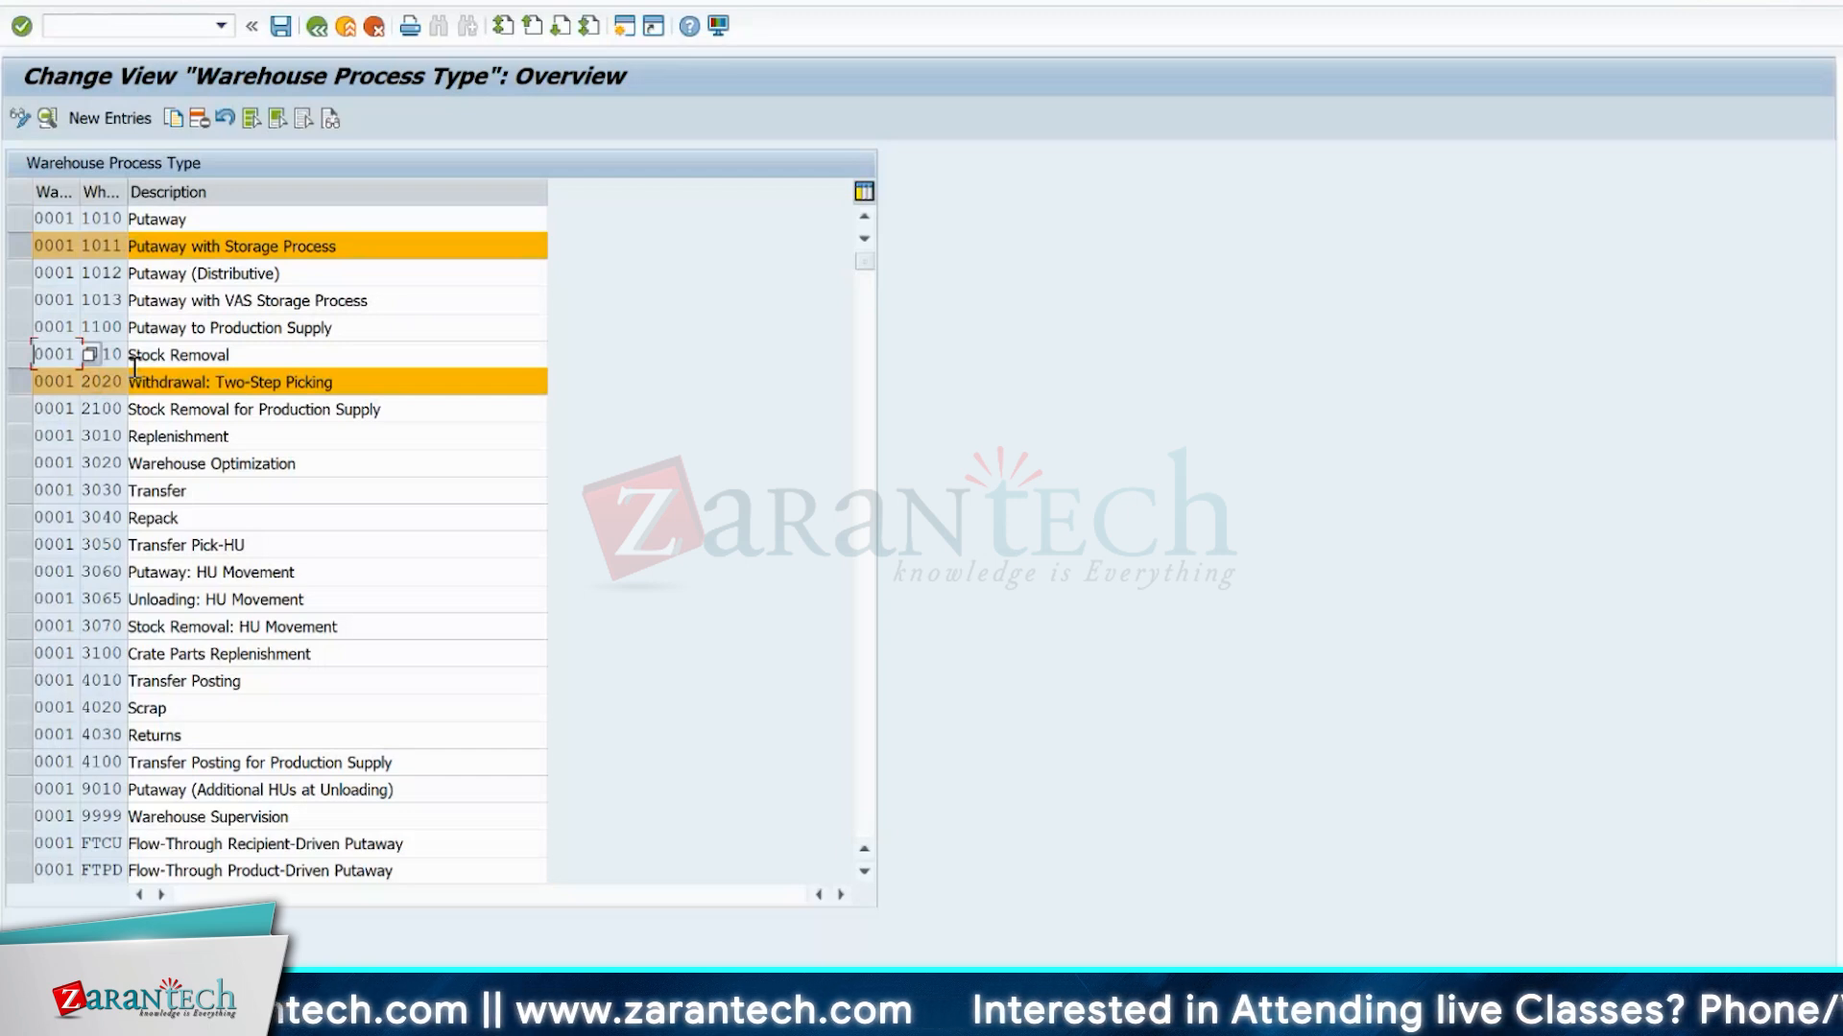
click(17, 381)
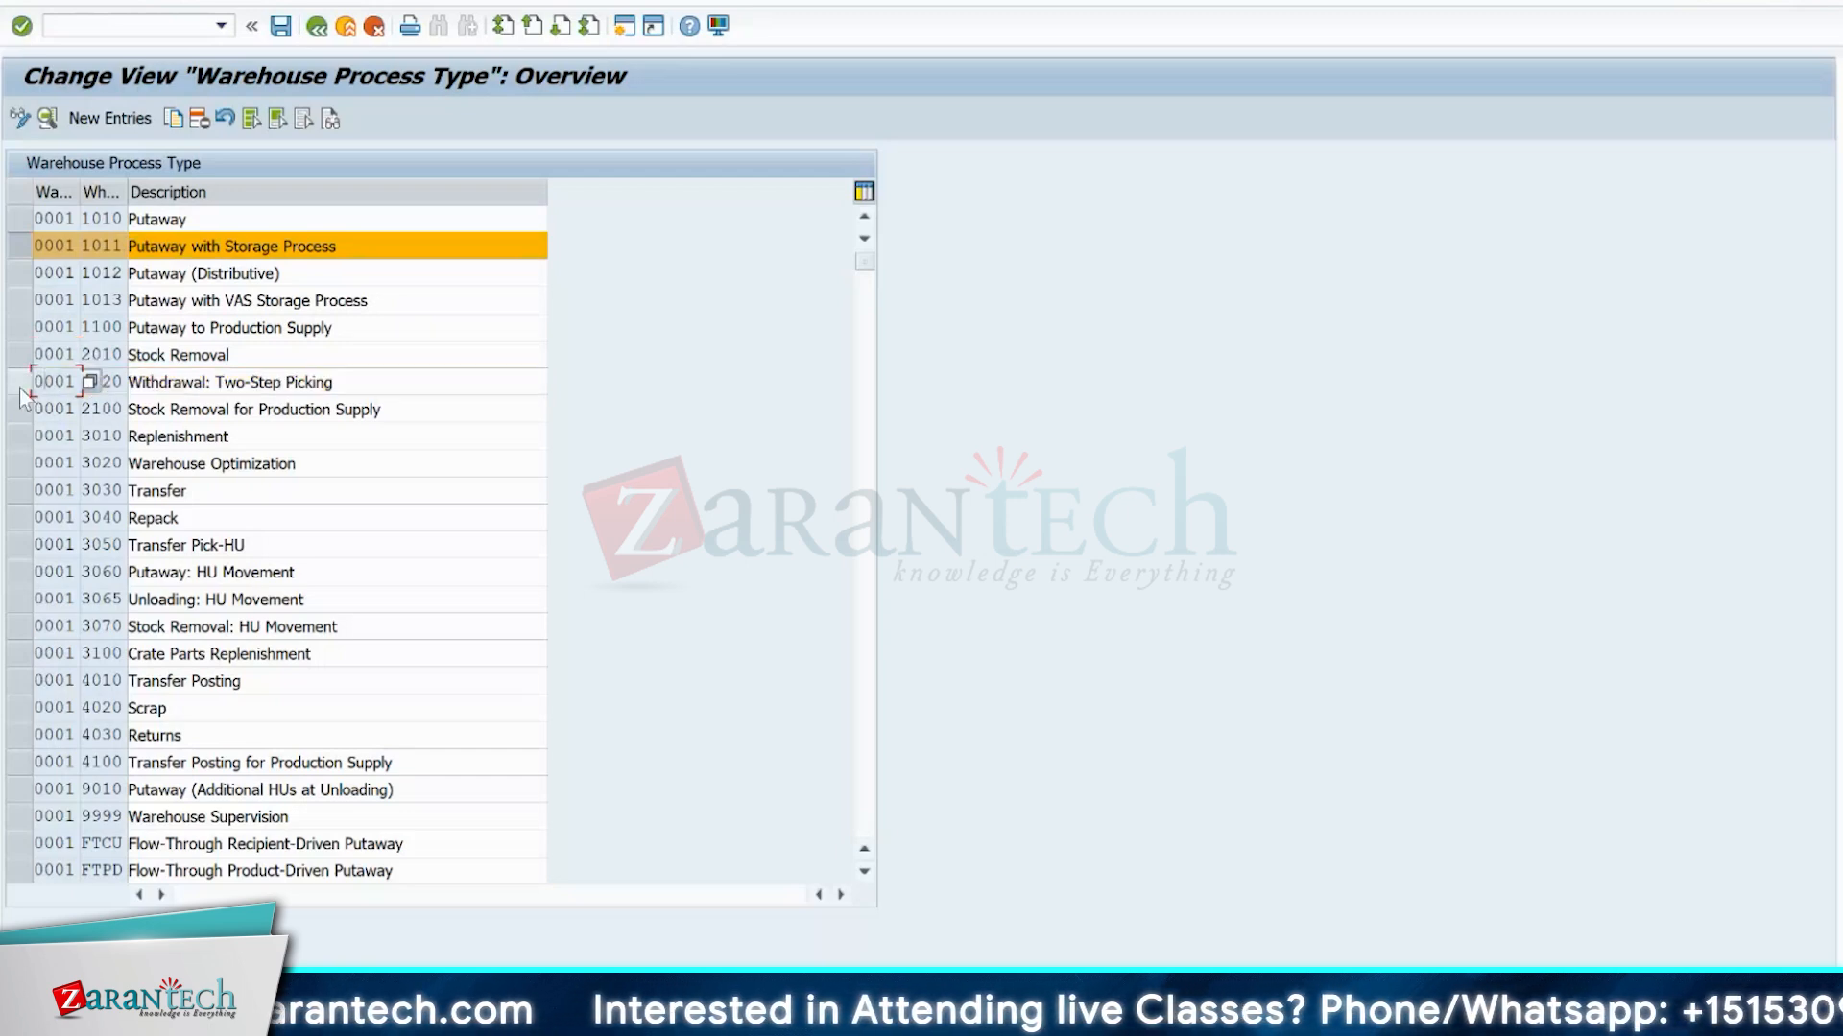
click(18, 411)
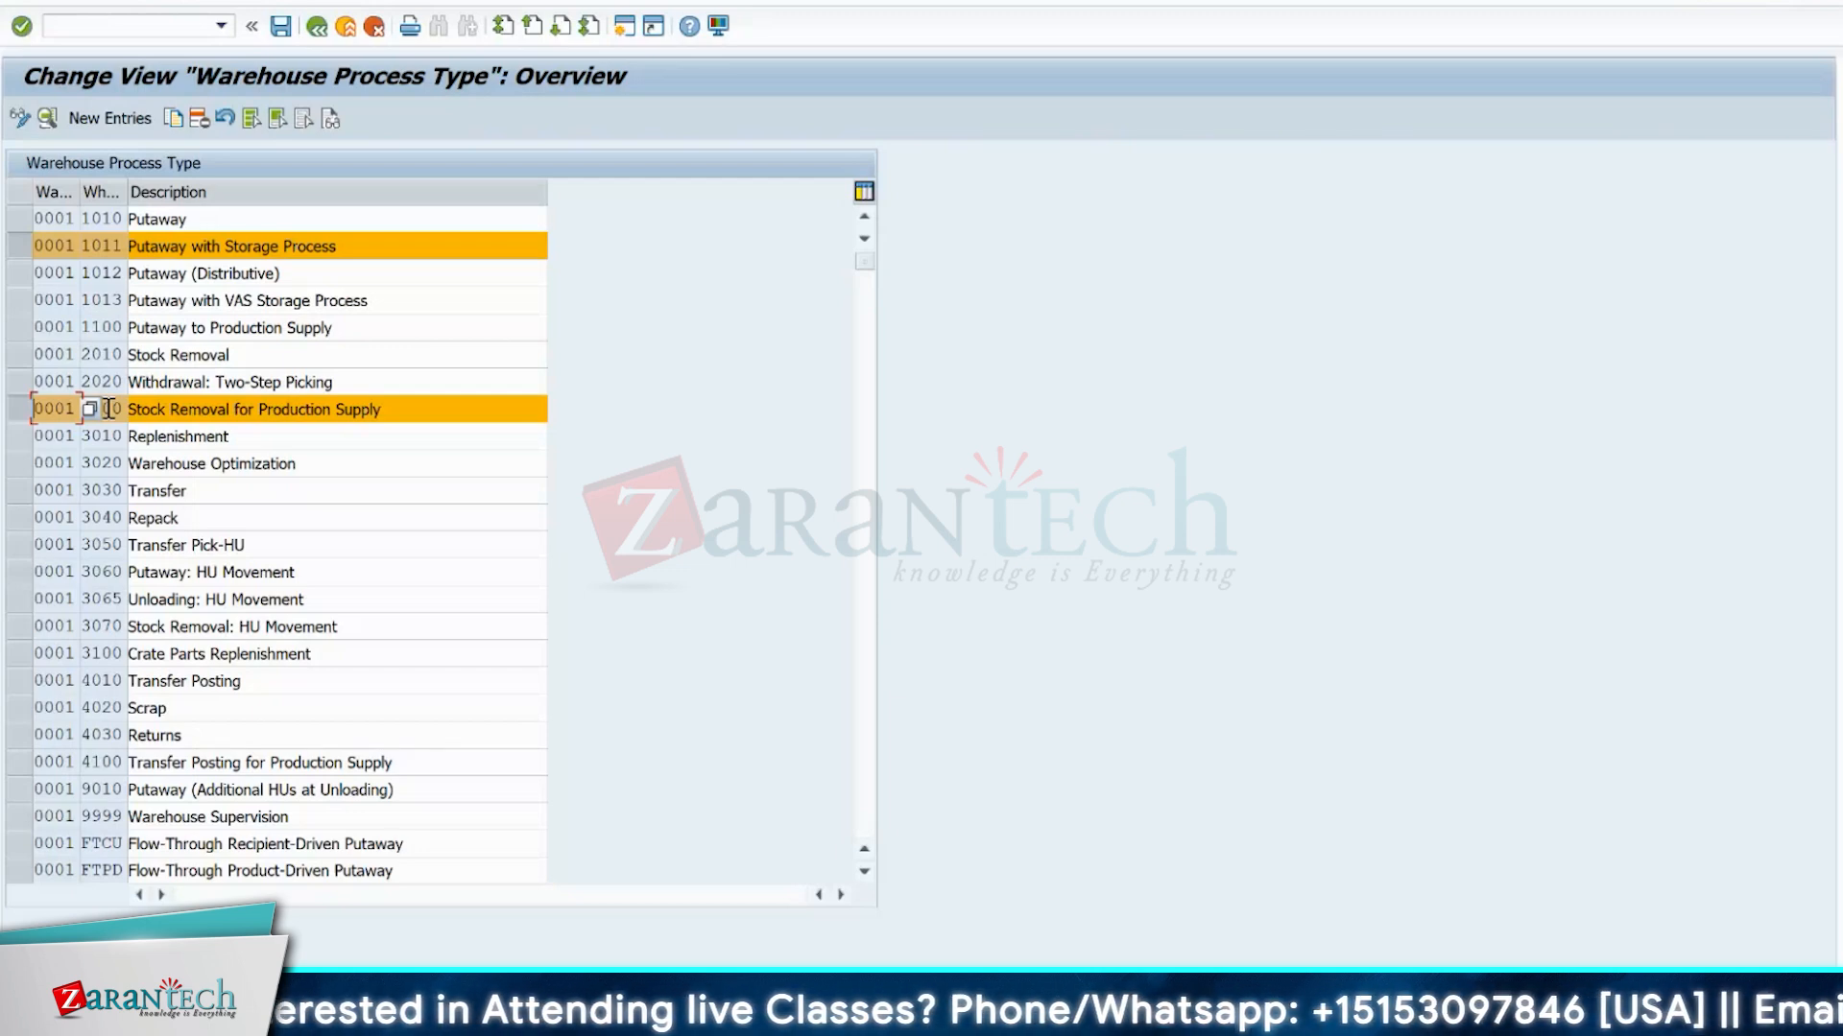
Open the details of warehouse process type 2100 and set its warehouse process category to 2, Stock Removal.
double_click(112, 223)
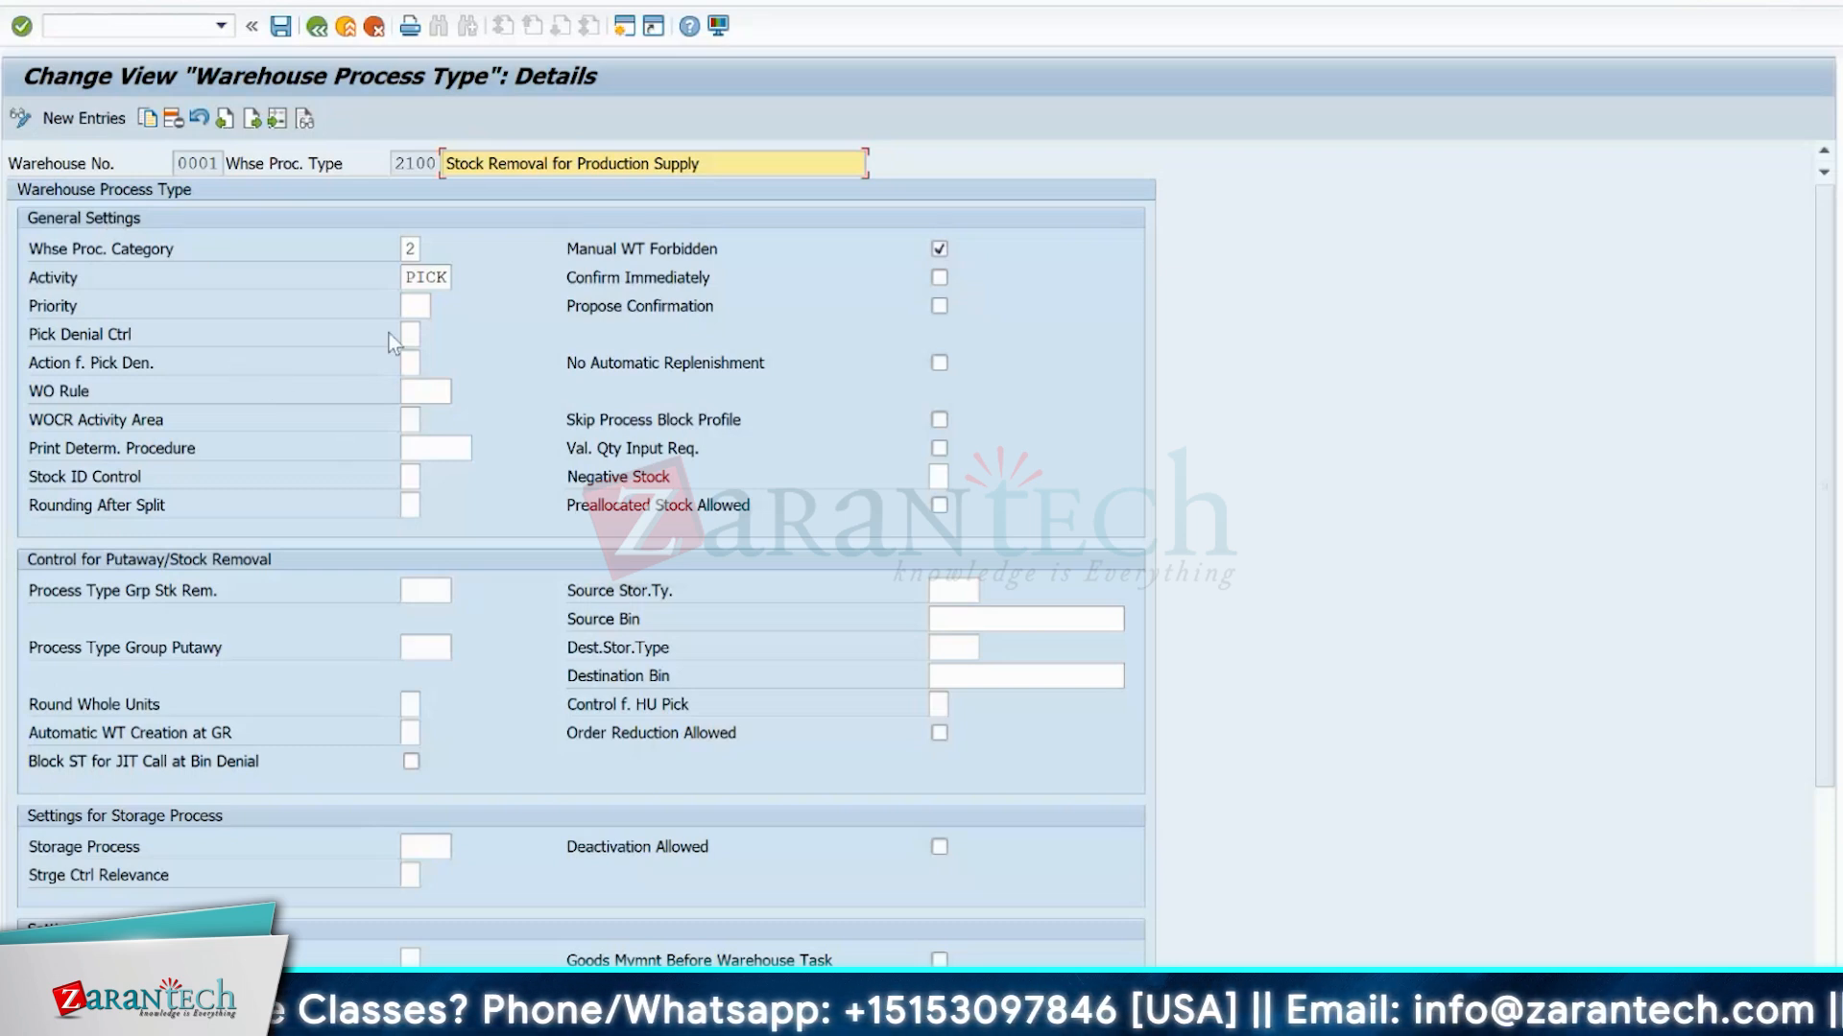
click(404, 249)
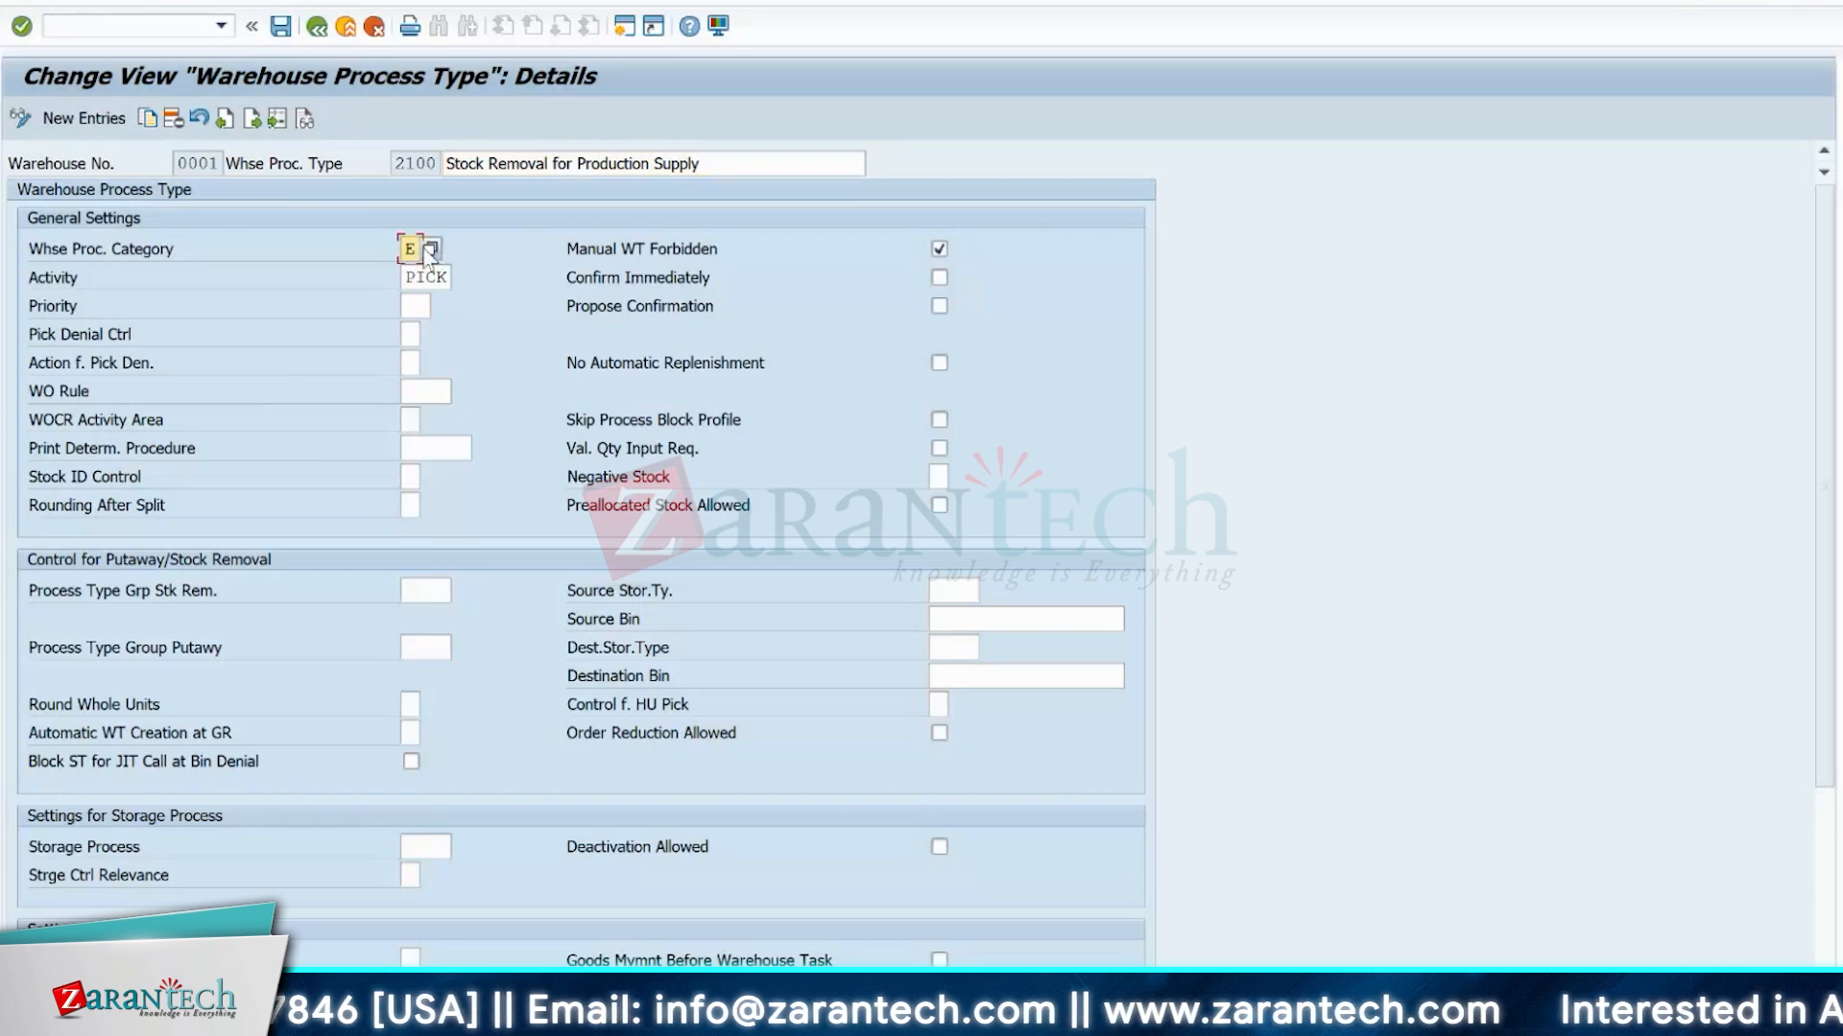
click(428, 250)
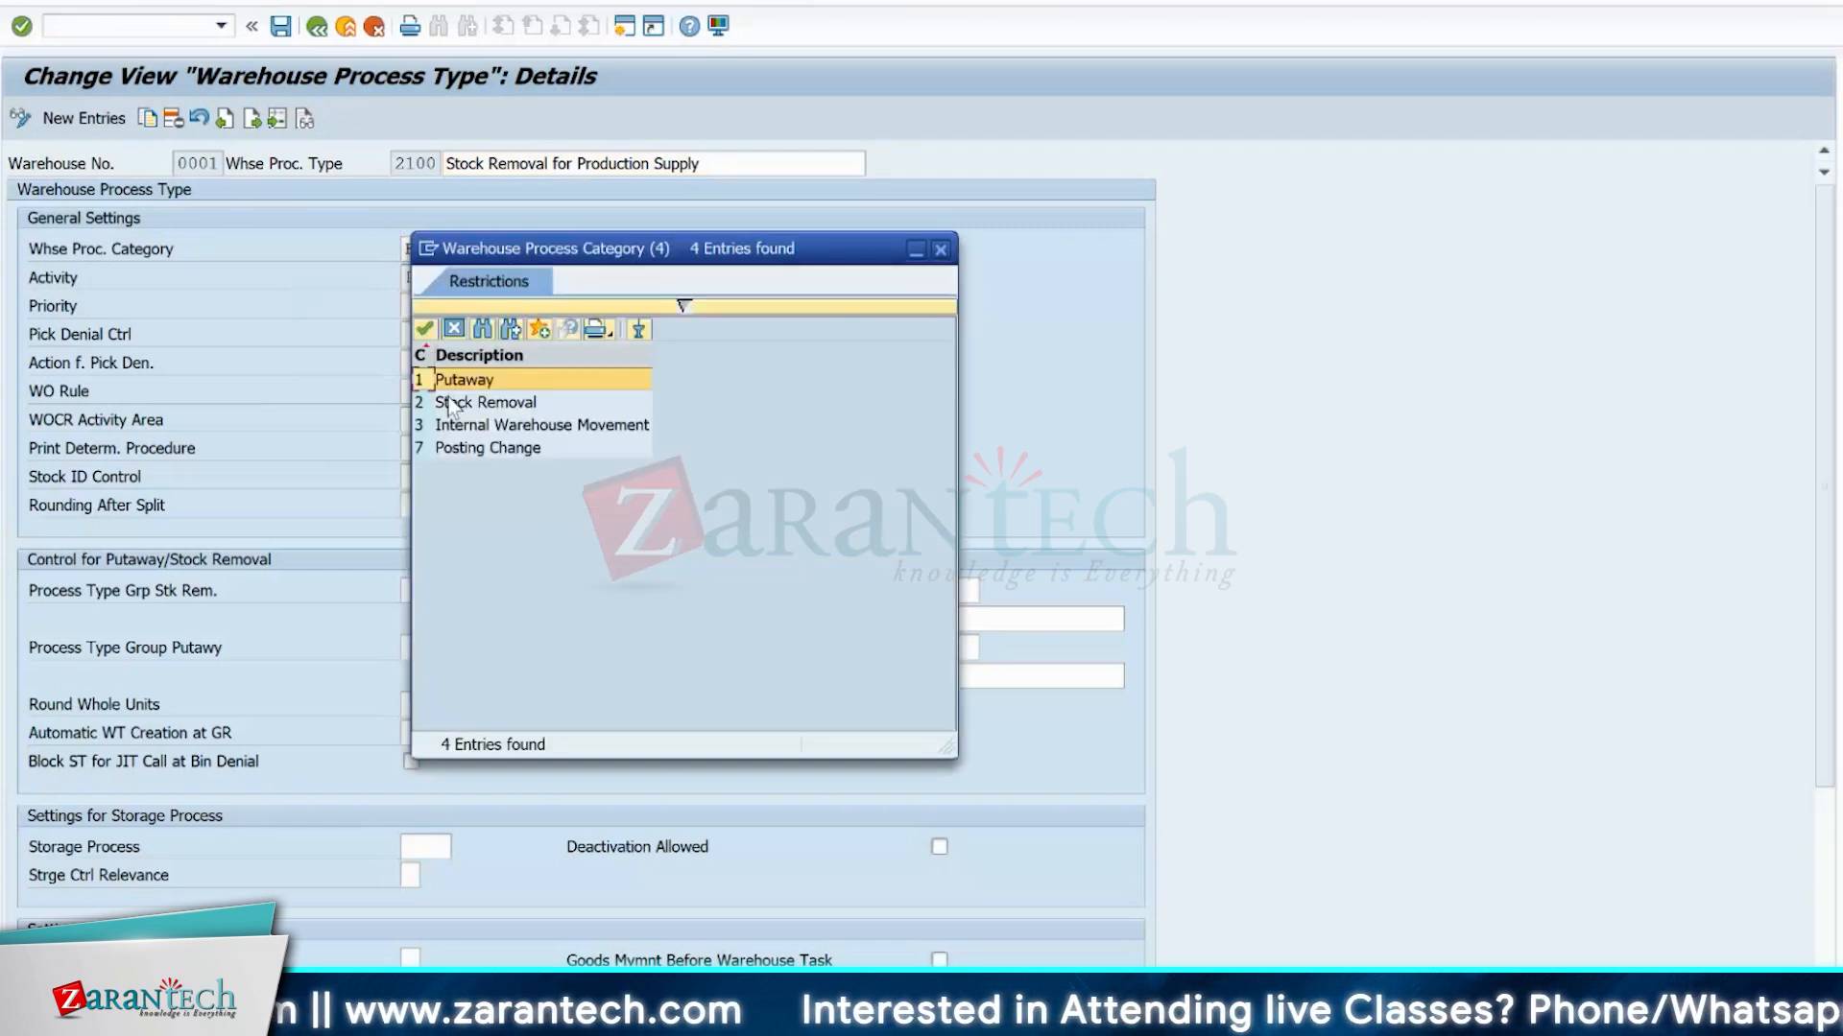
double_click(451, 401)
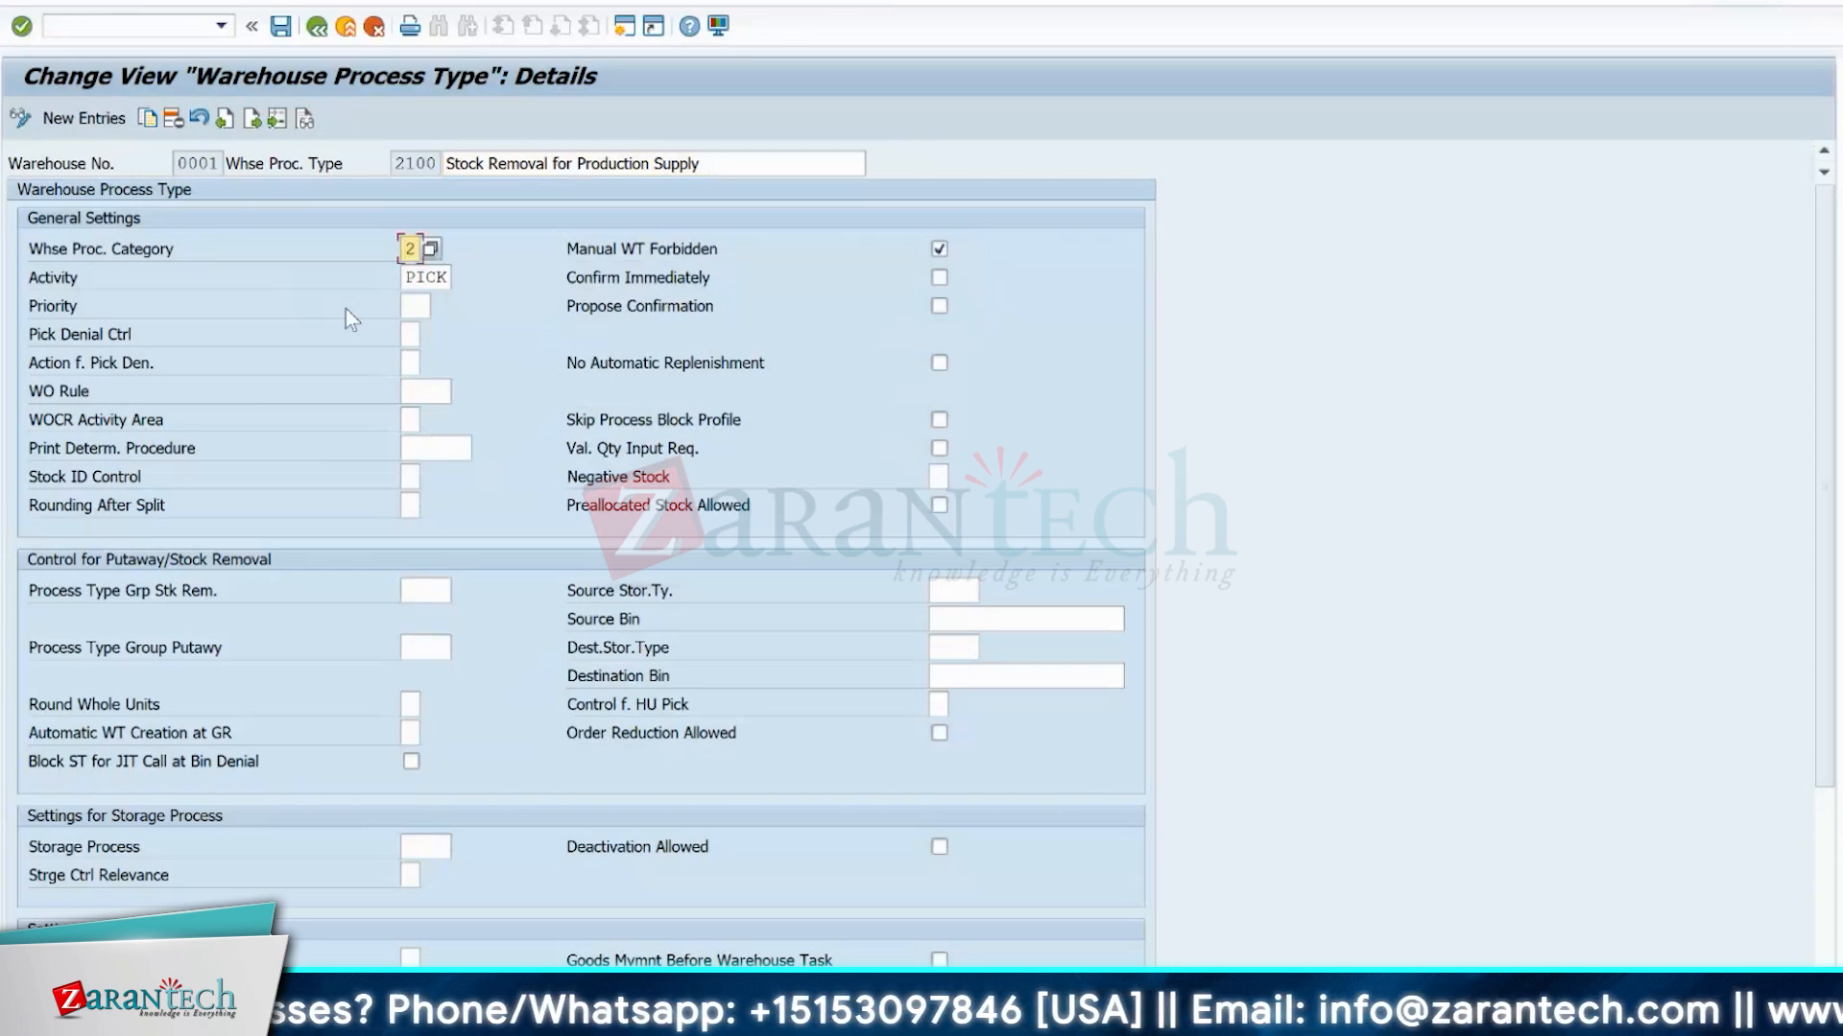
Review the possible warehouse process categories without changing the entry, and look at the activity assigned to the process type.
click(431, 250)
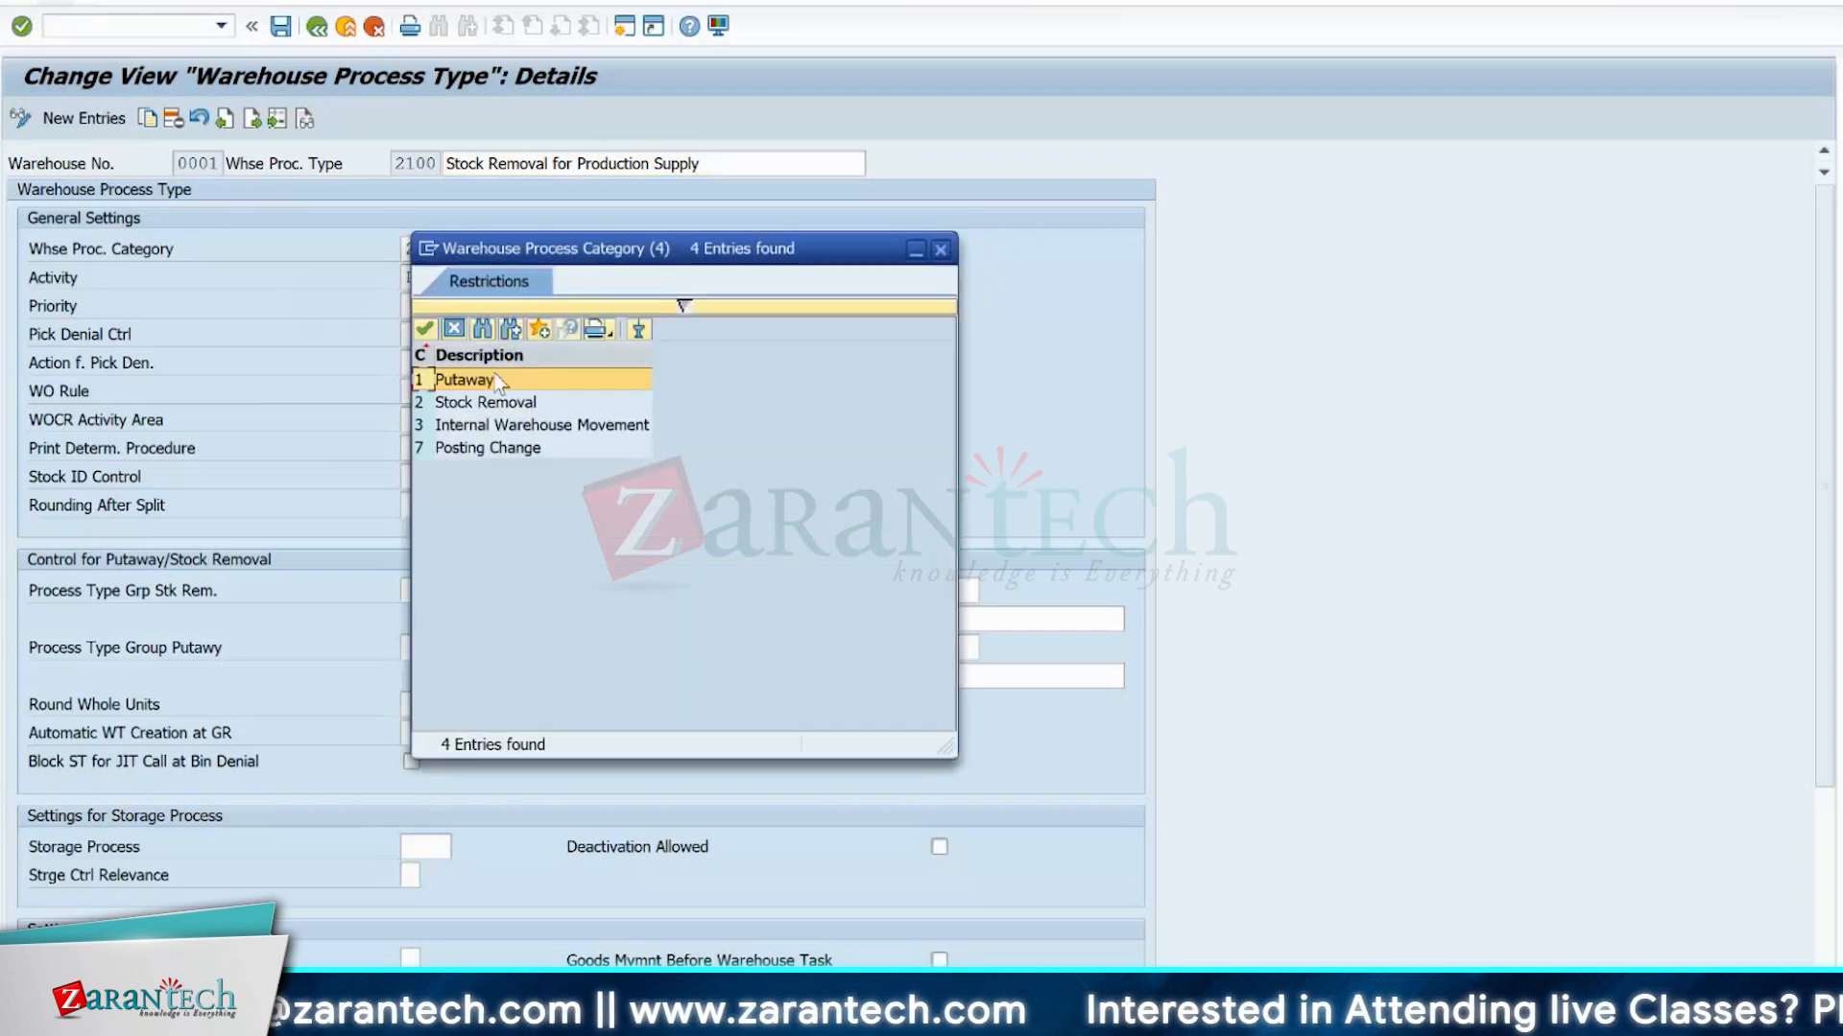
click(940, 250)
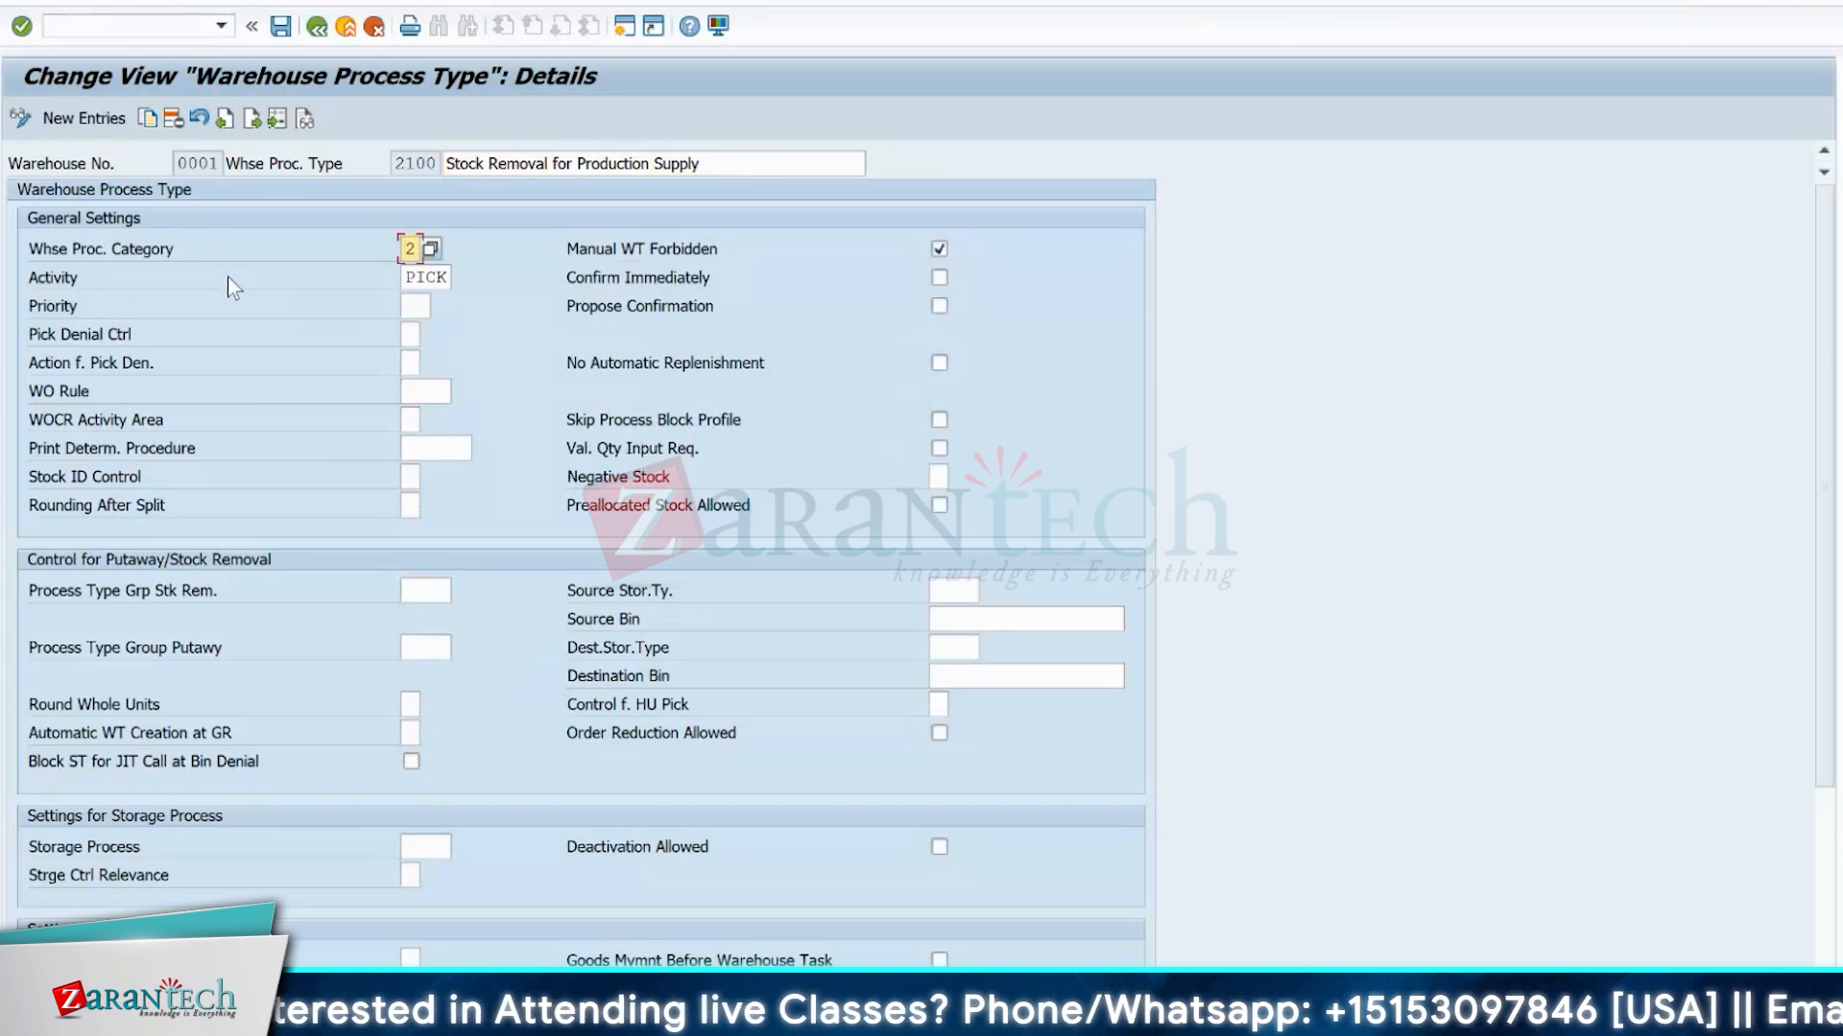
click(433, 250)
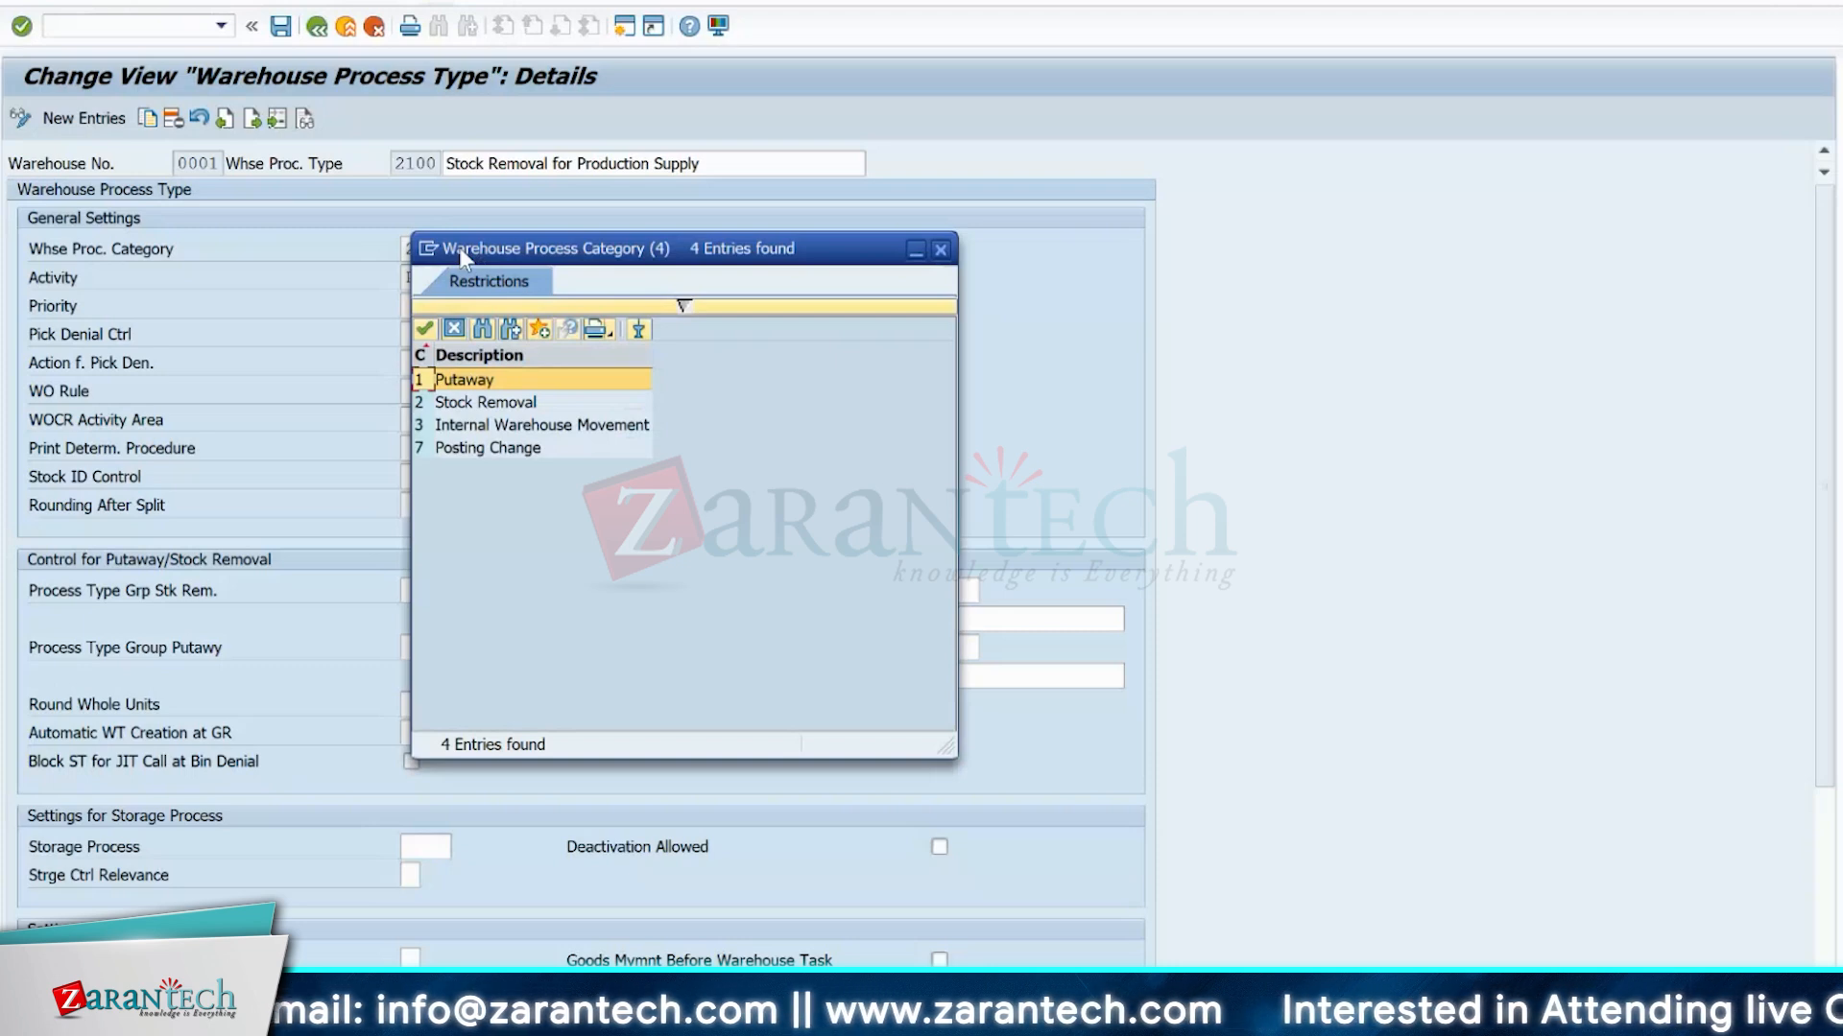
click(941, 248)
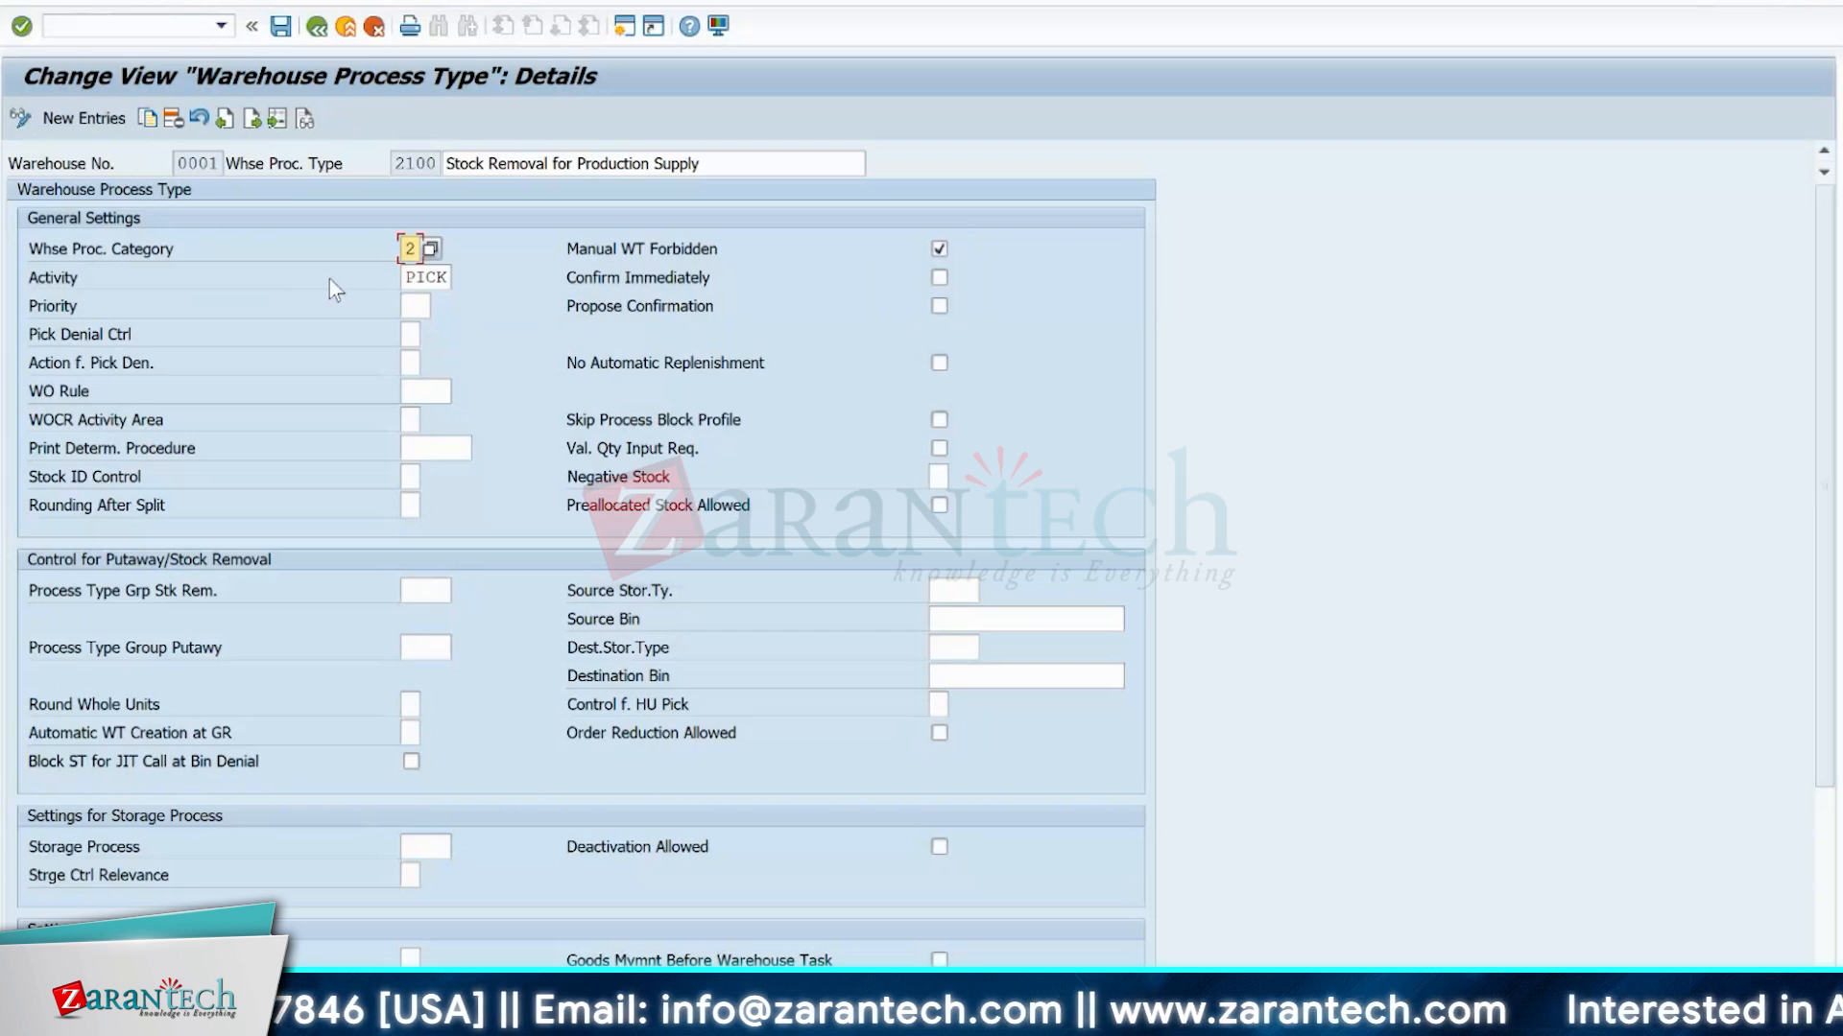
click(413, 278)
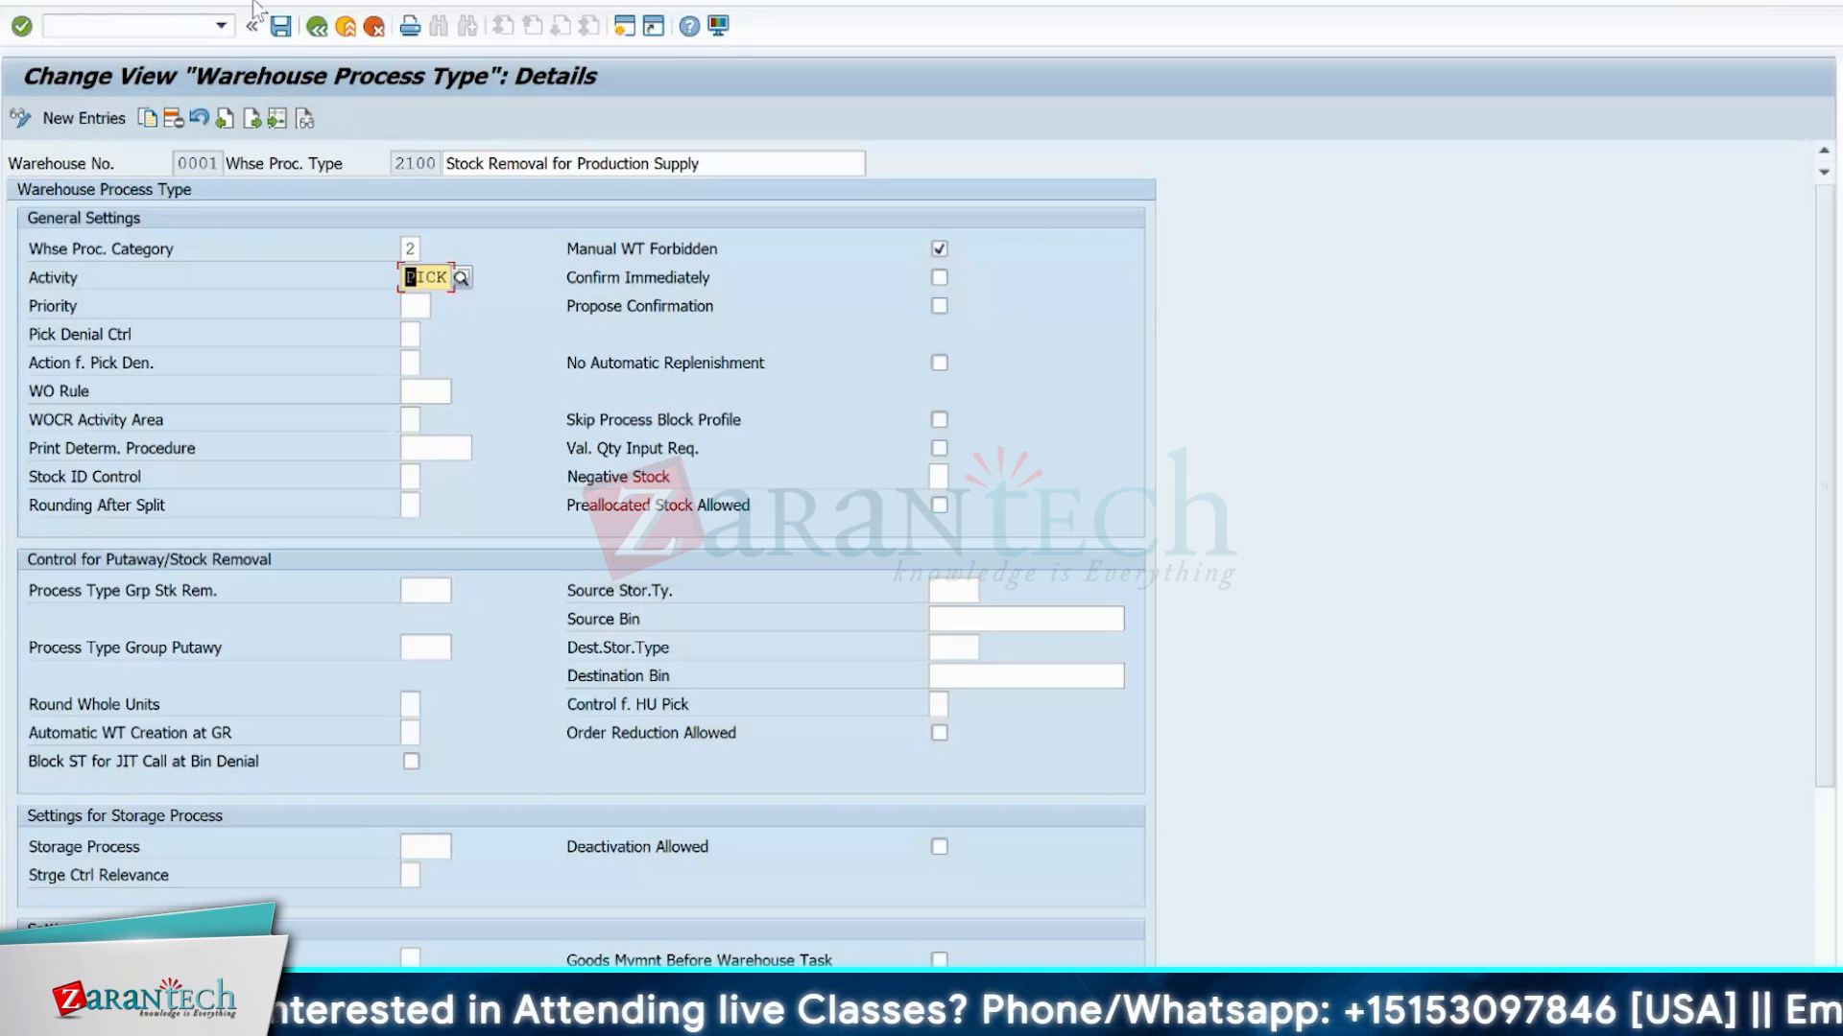
Open the Data Browser transaction in a new session from the warehouse process type details.
right_click(87, 35)
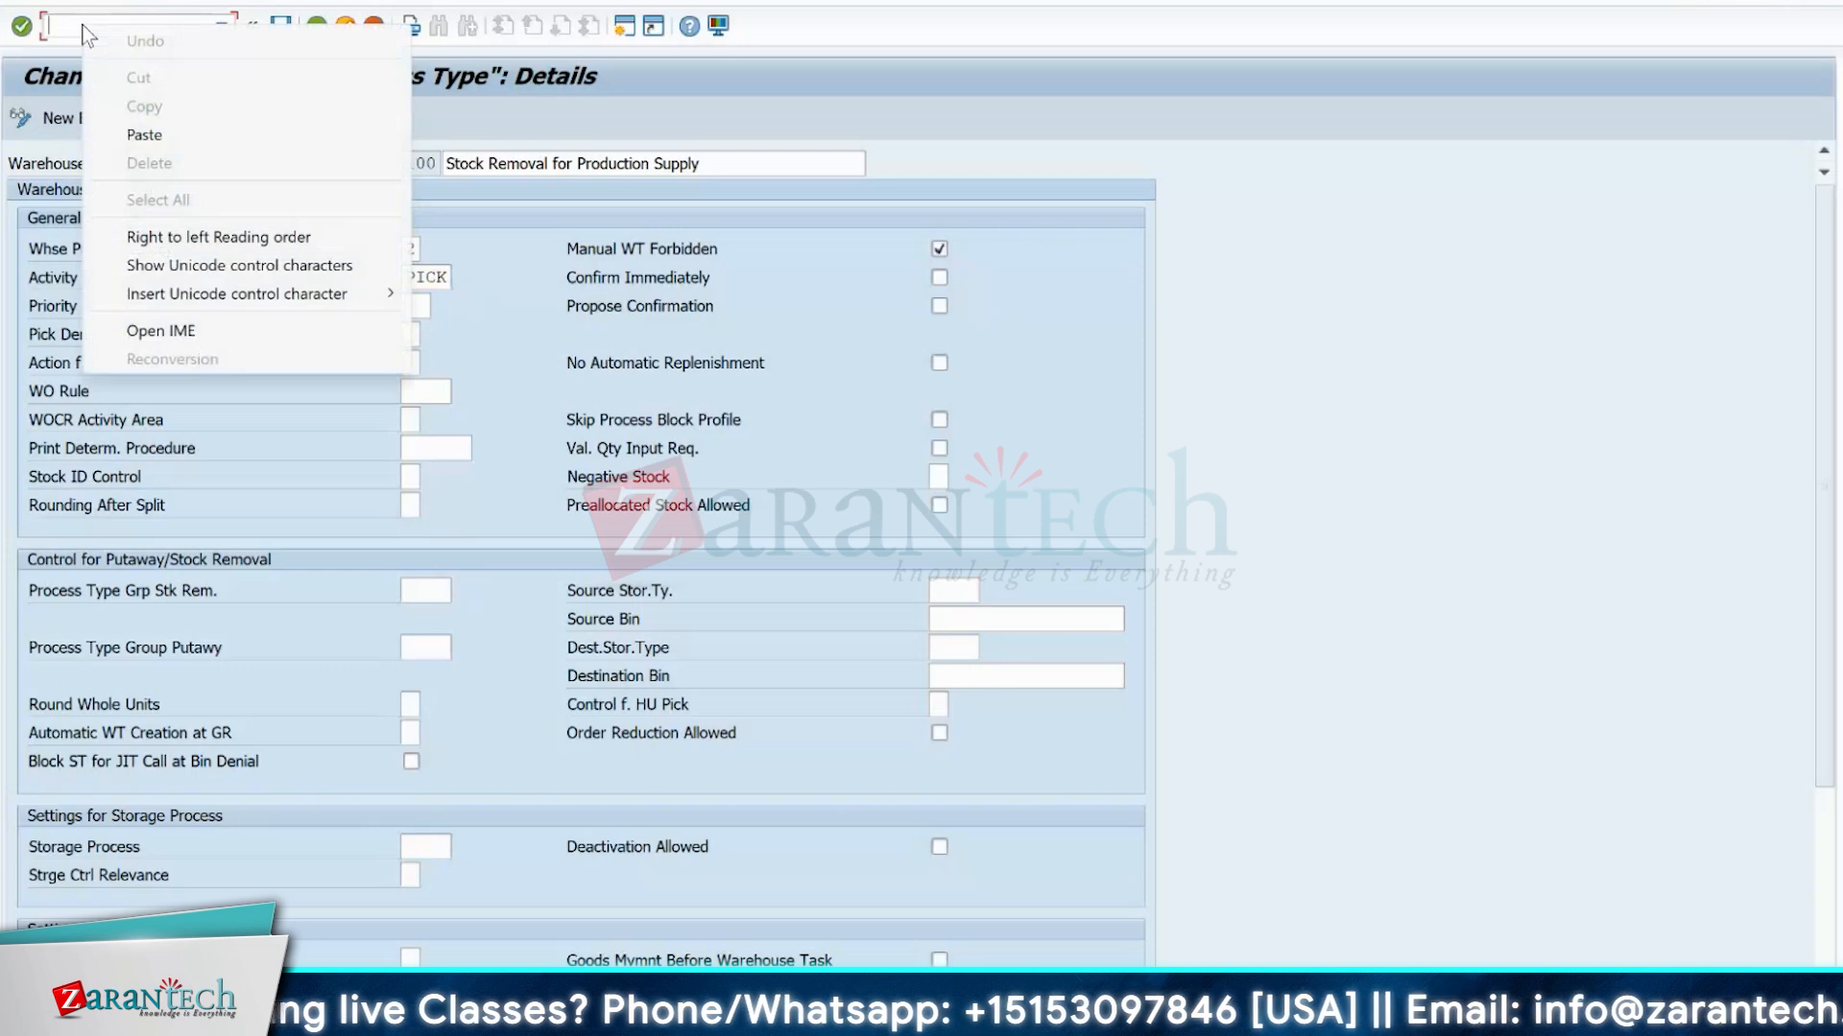
click(58, 20)
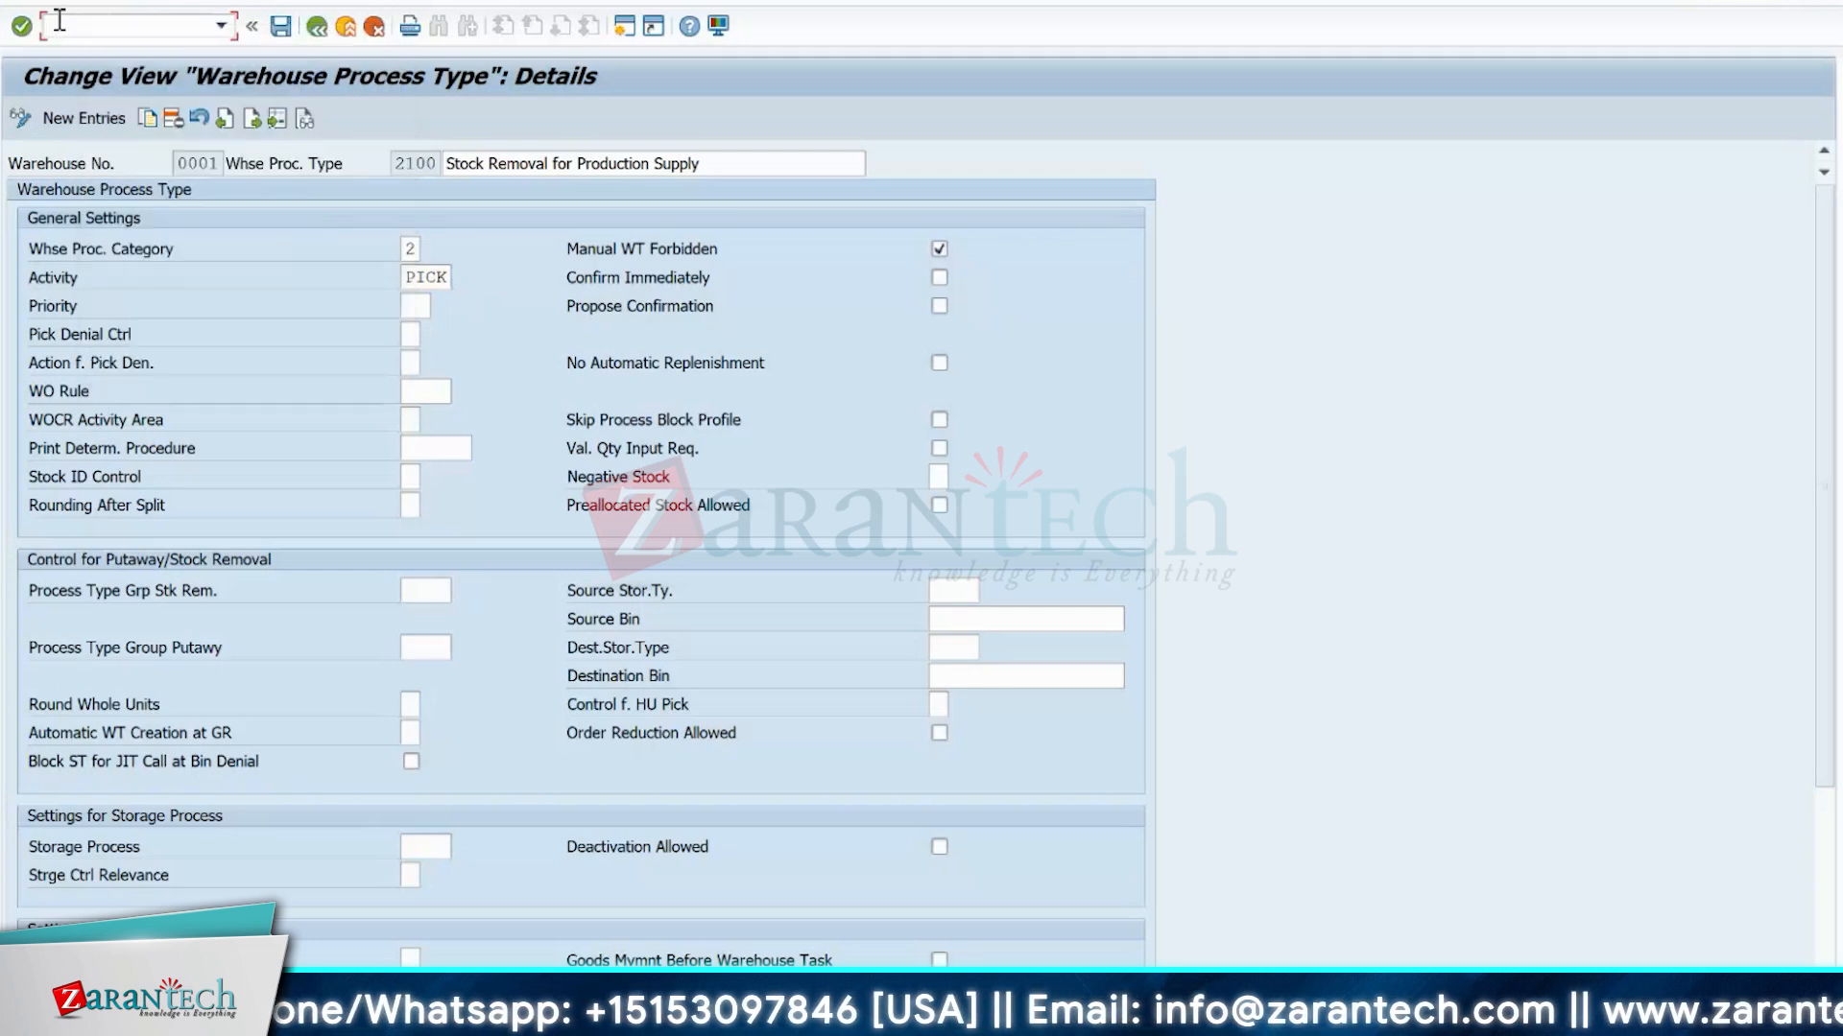
text(/ose2)
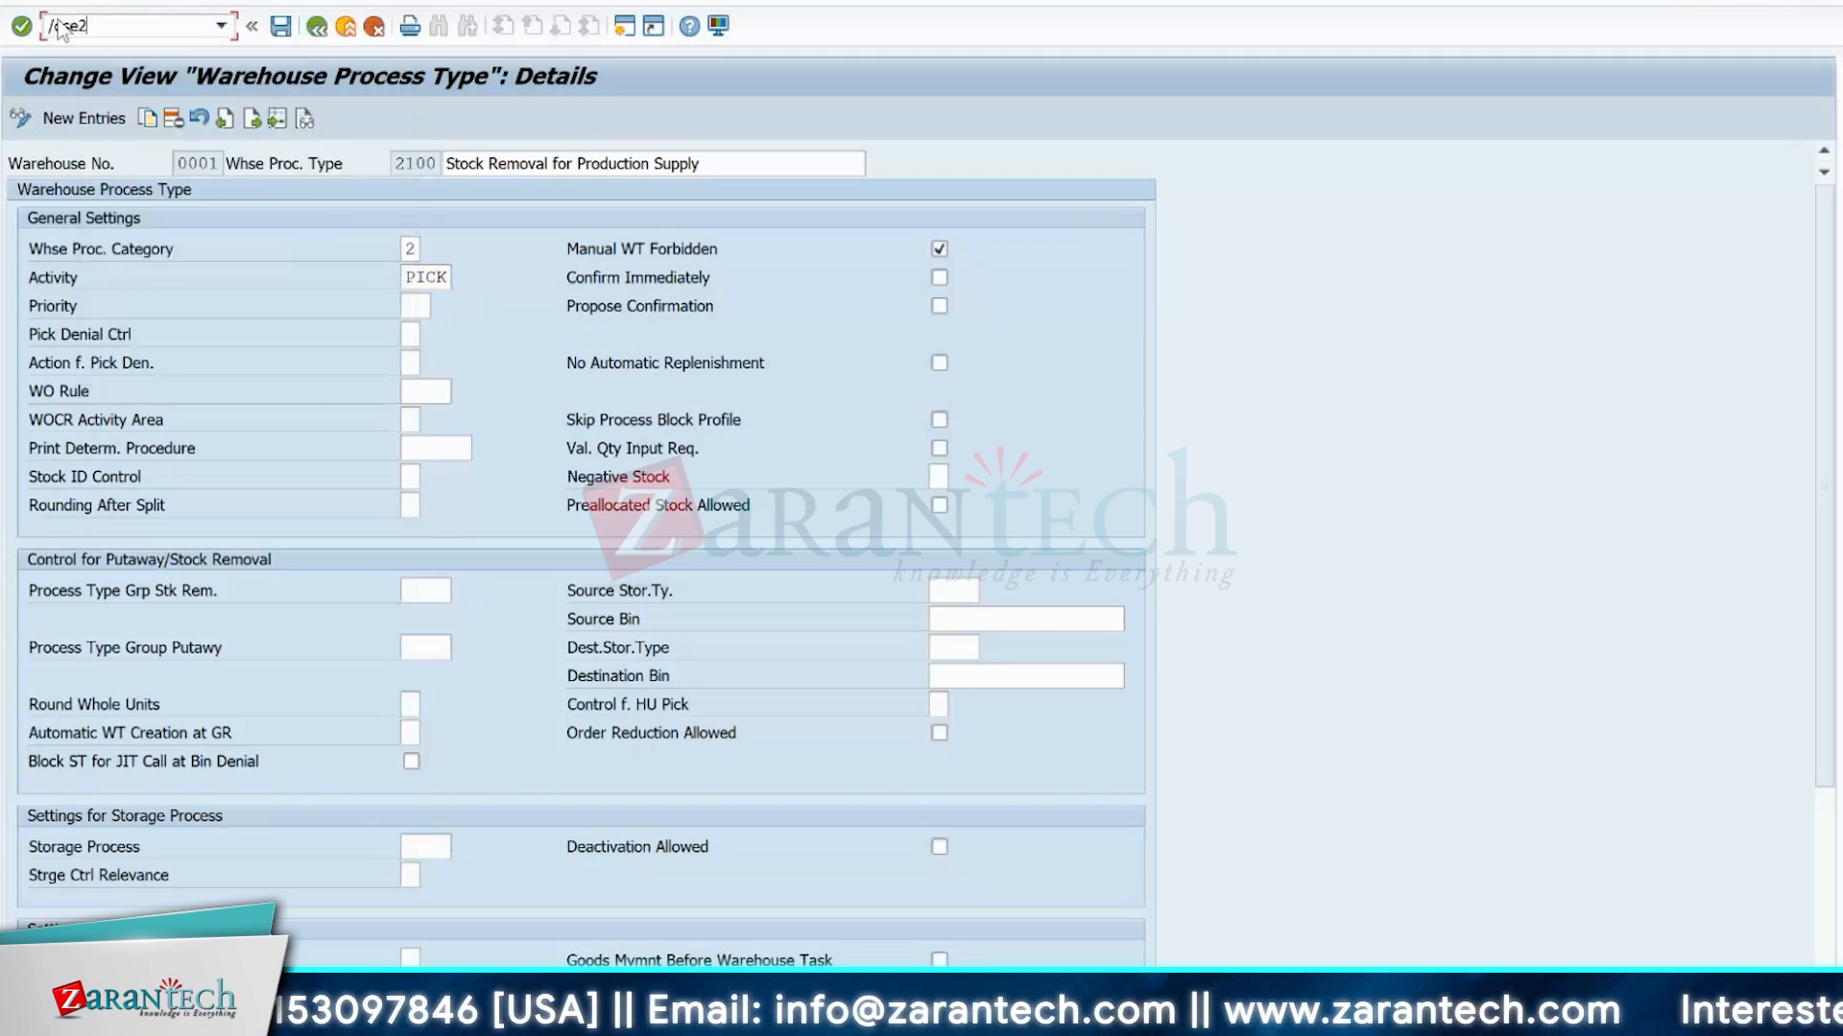
key(Return)
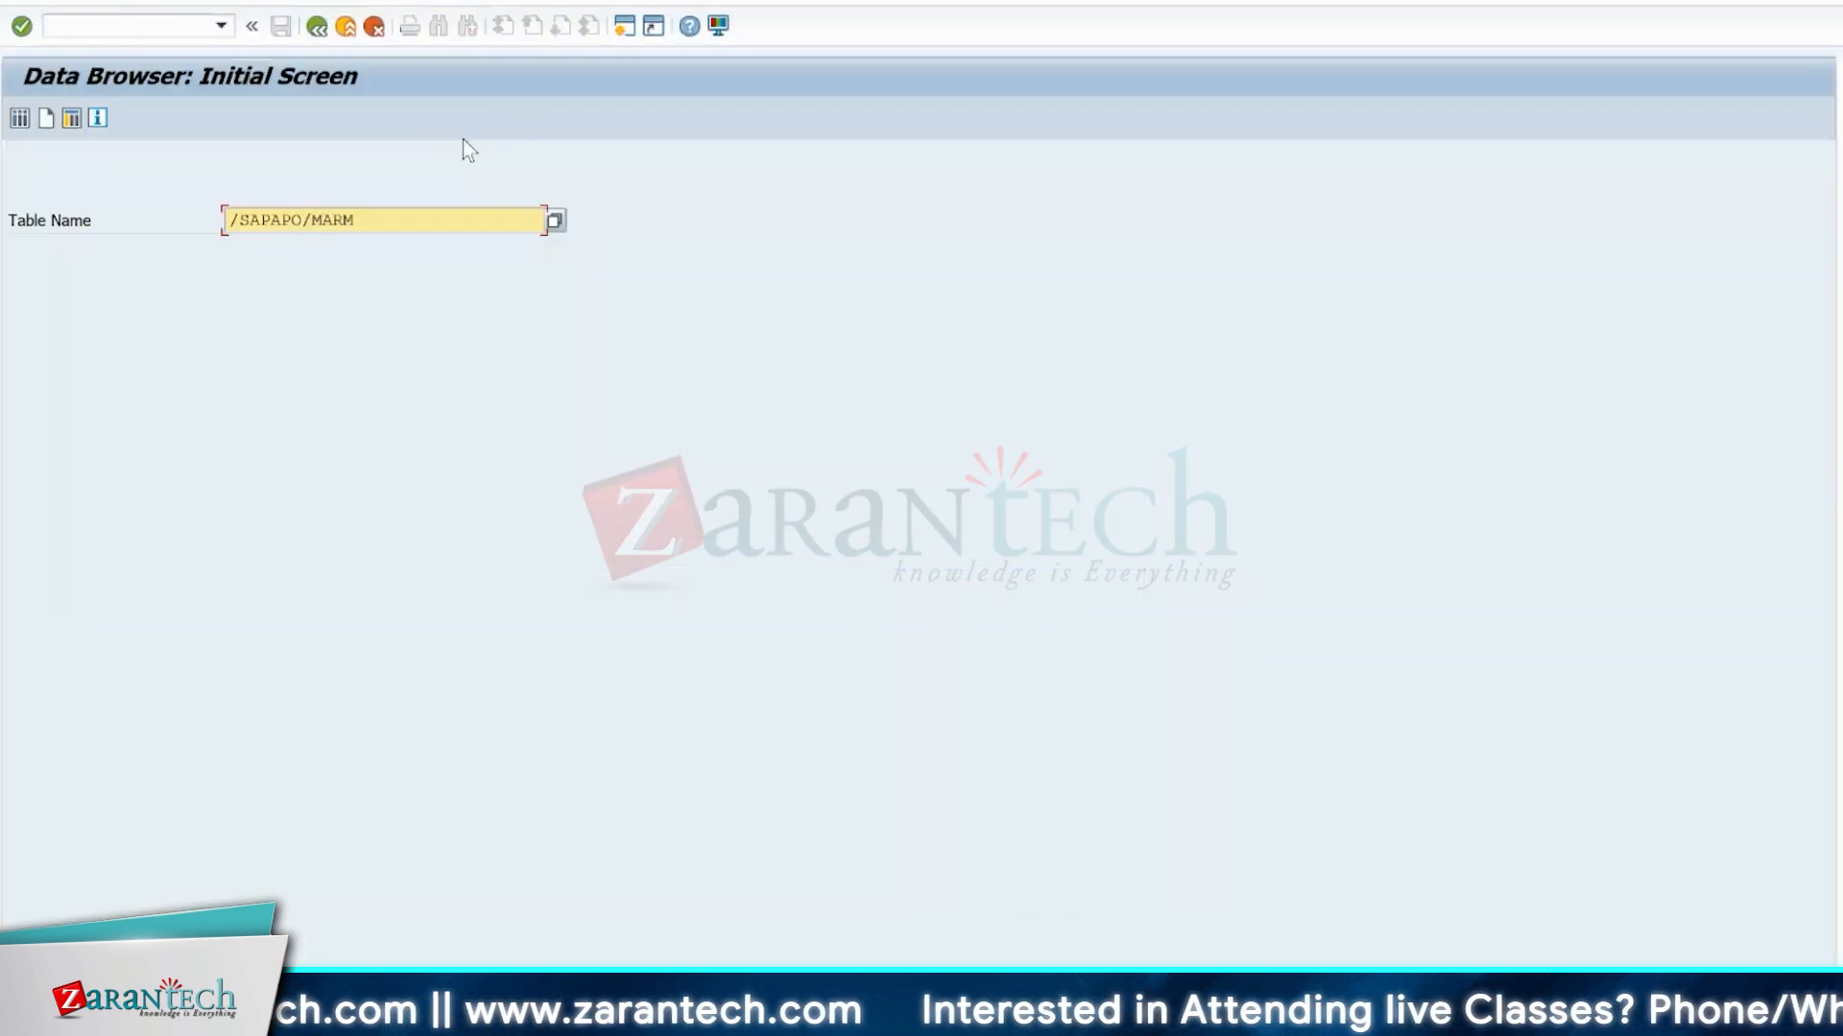
Replace the table name in the Data Browser with /SCWM/ORDIM_C.
double_click(375, 214)
key(ctrl+v)
key(BackSpace)
key(BackSpace)
key(BackSpace)
key(BackSpace)
key(BackSpace)
key(BackSpace)
key(BackSpace)
key(BackSpace)
key(BackSpace)
key(BackSpace)
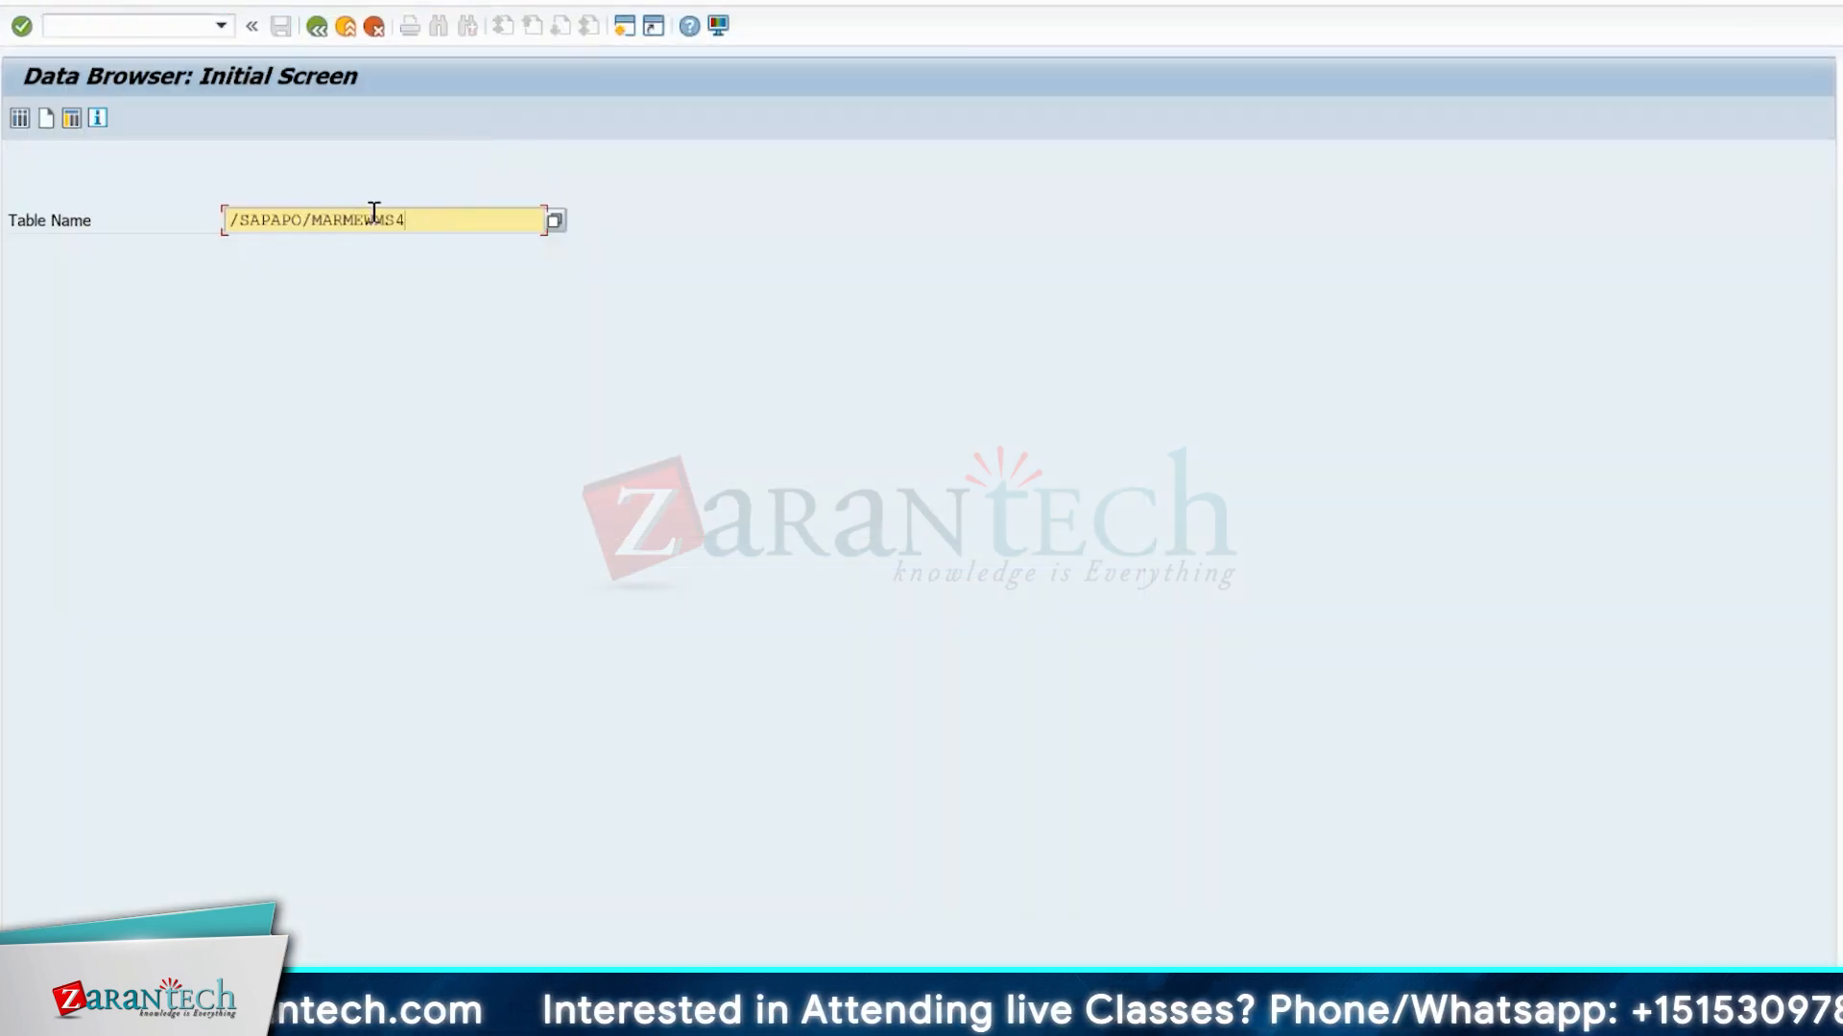
key(BackSpace)
key(BackSpace)
key(BackSpace)
key(BackSpace)
key(BackSpace)
key(BackSpace)
key(BackSpace)
key(BackSpace)
key(BackSpace)
key(BackSpace)
text(/s)
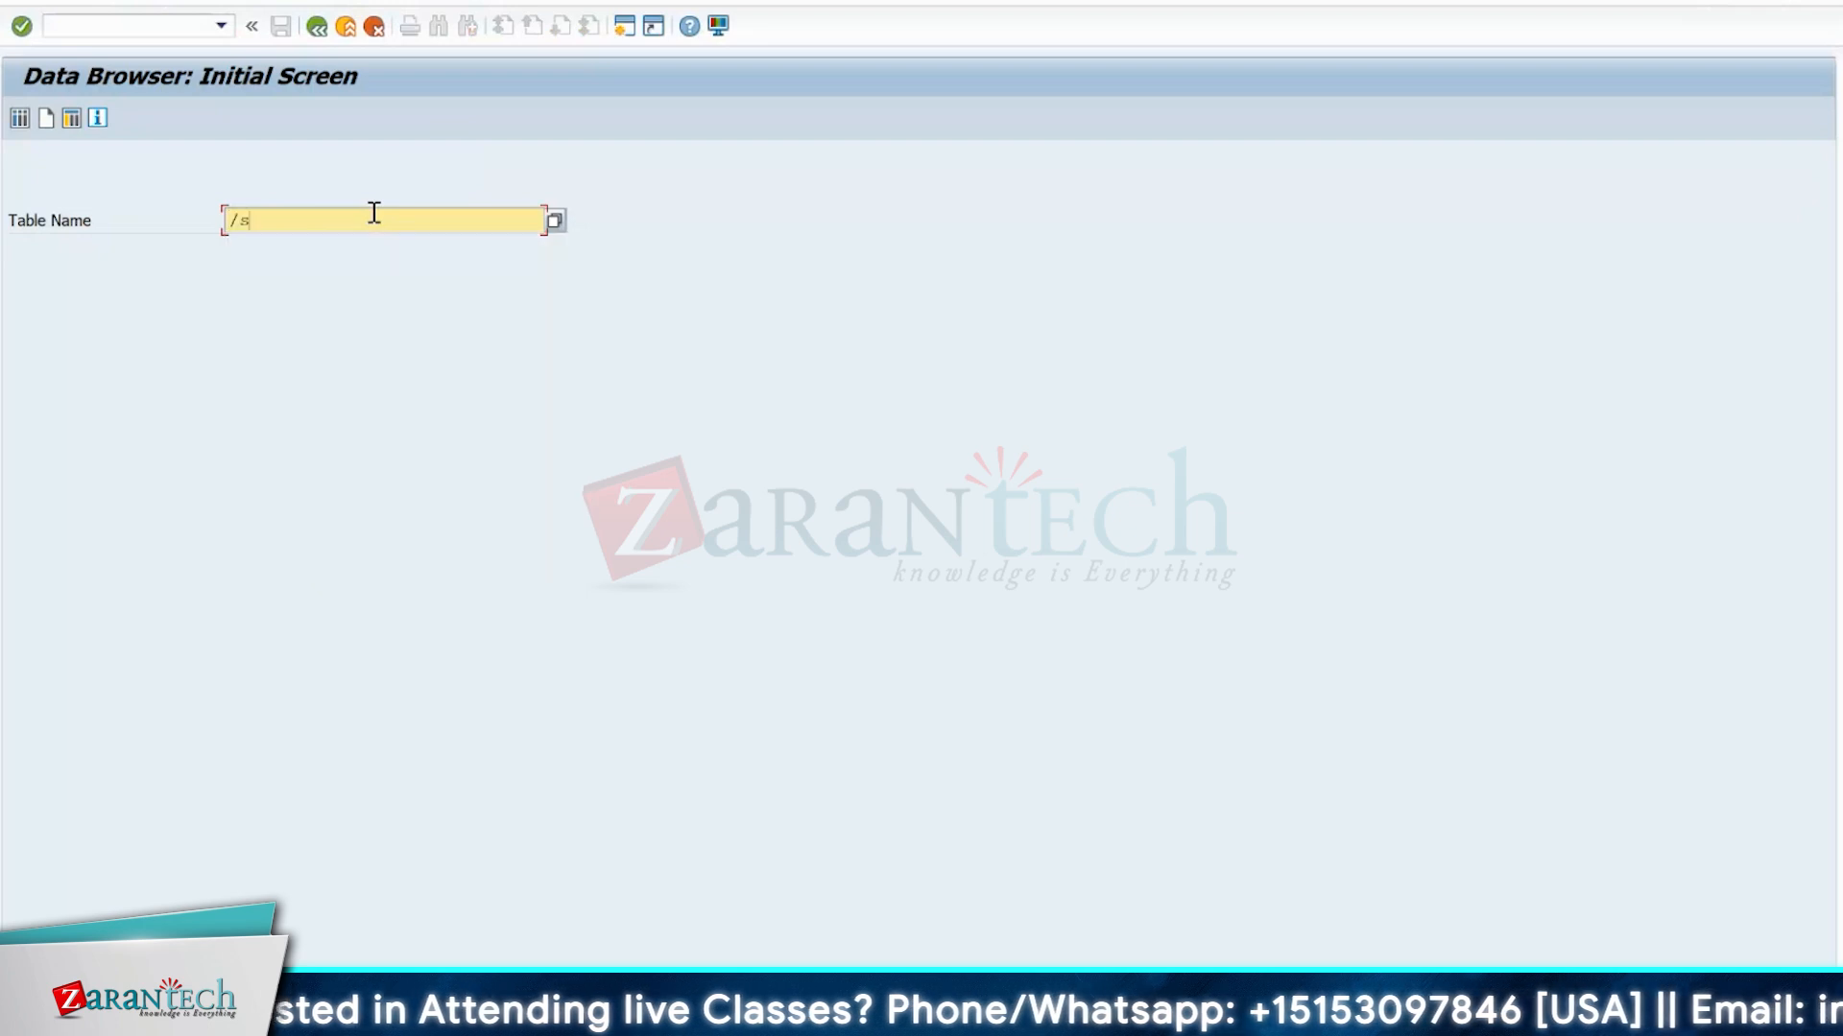
text(cwm/or)
text(dim)
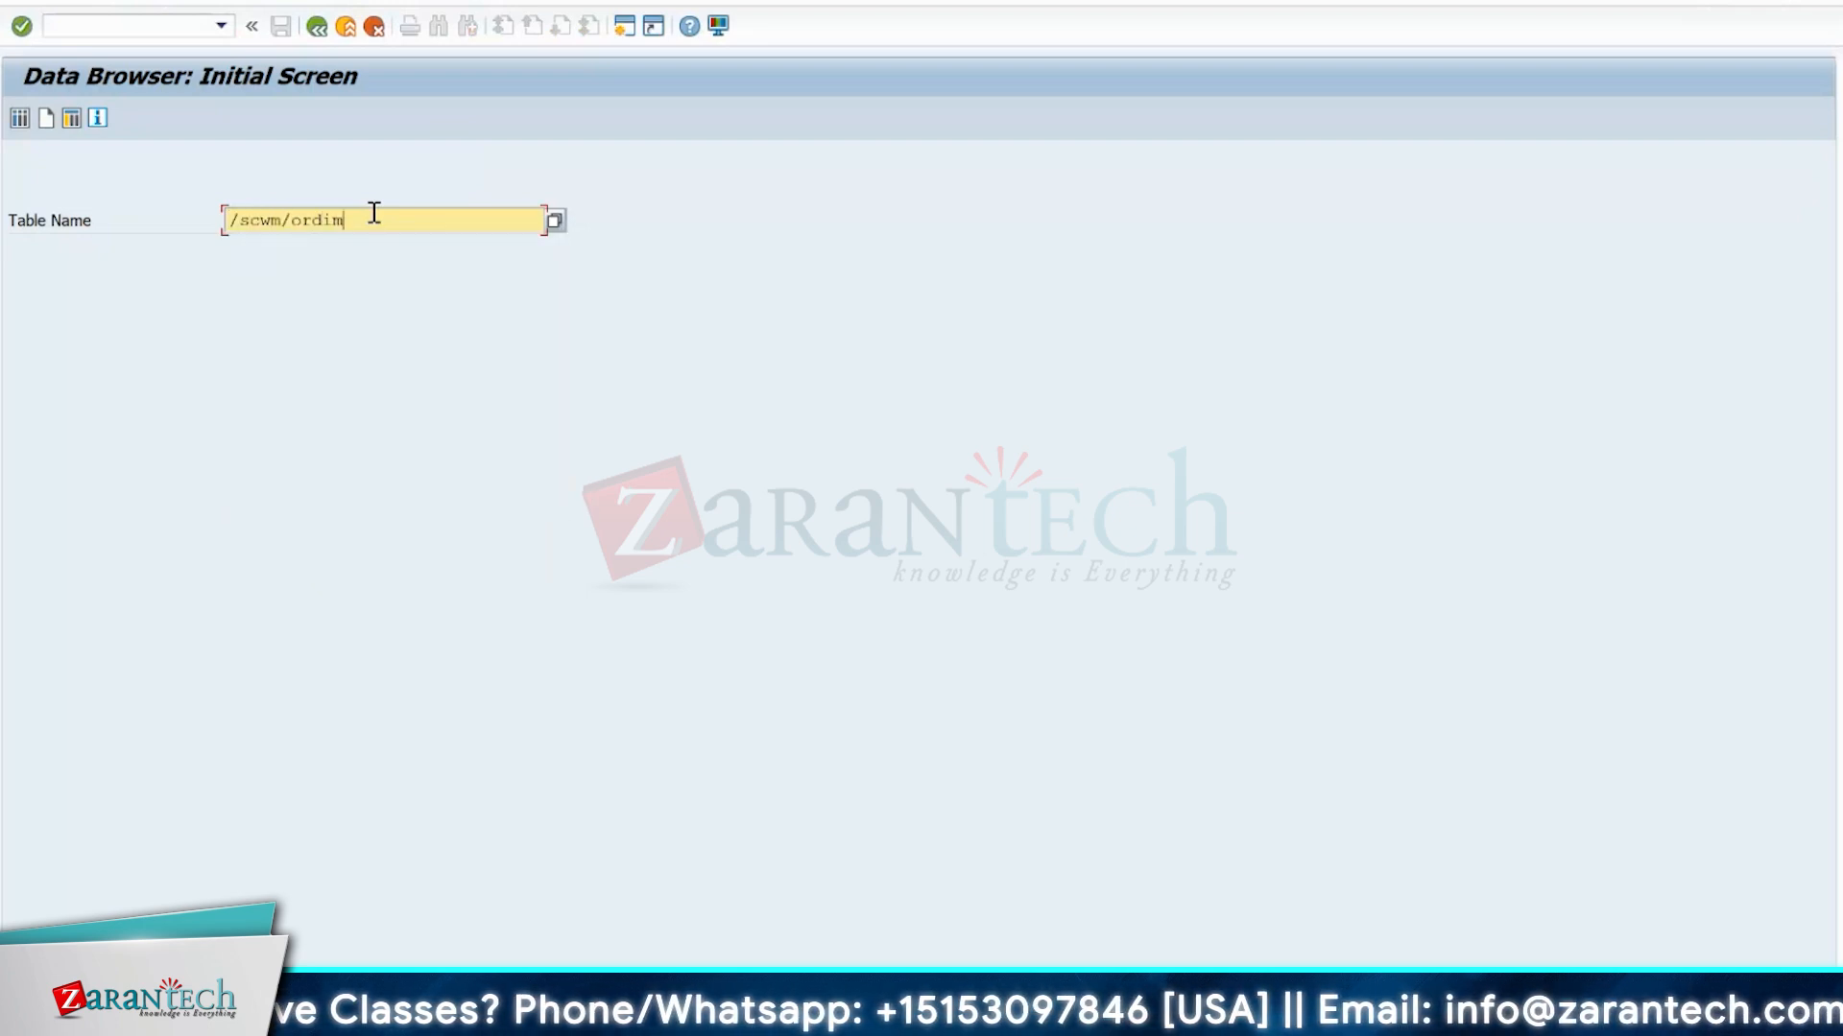
text(_c)
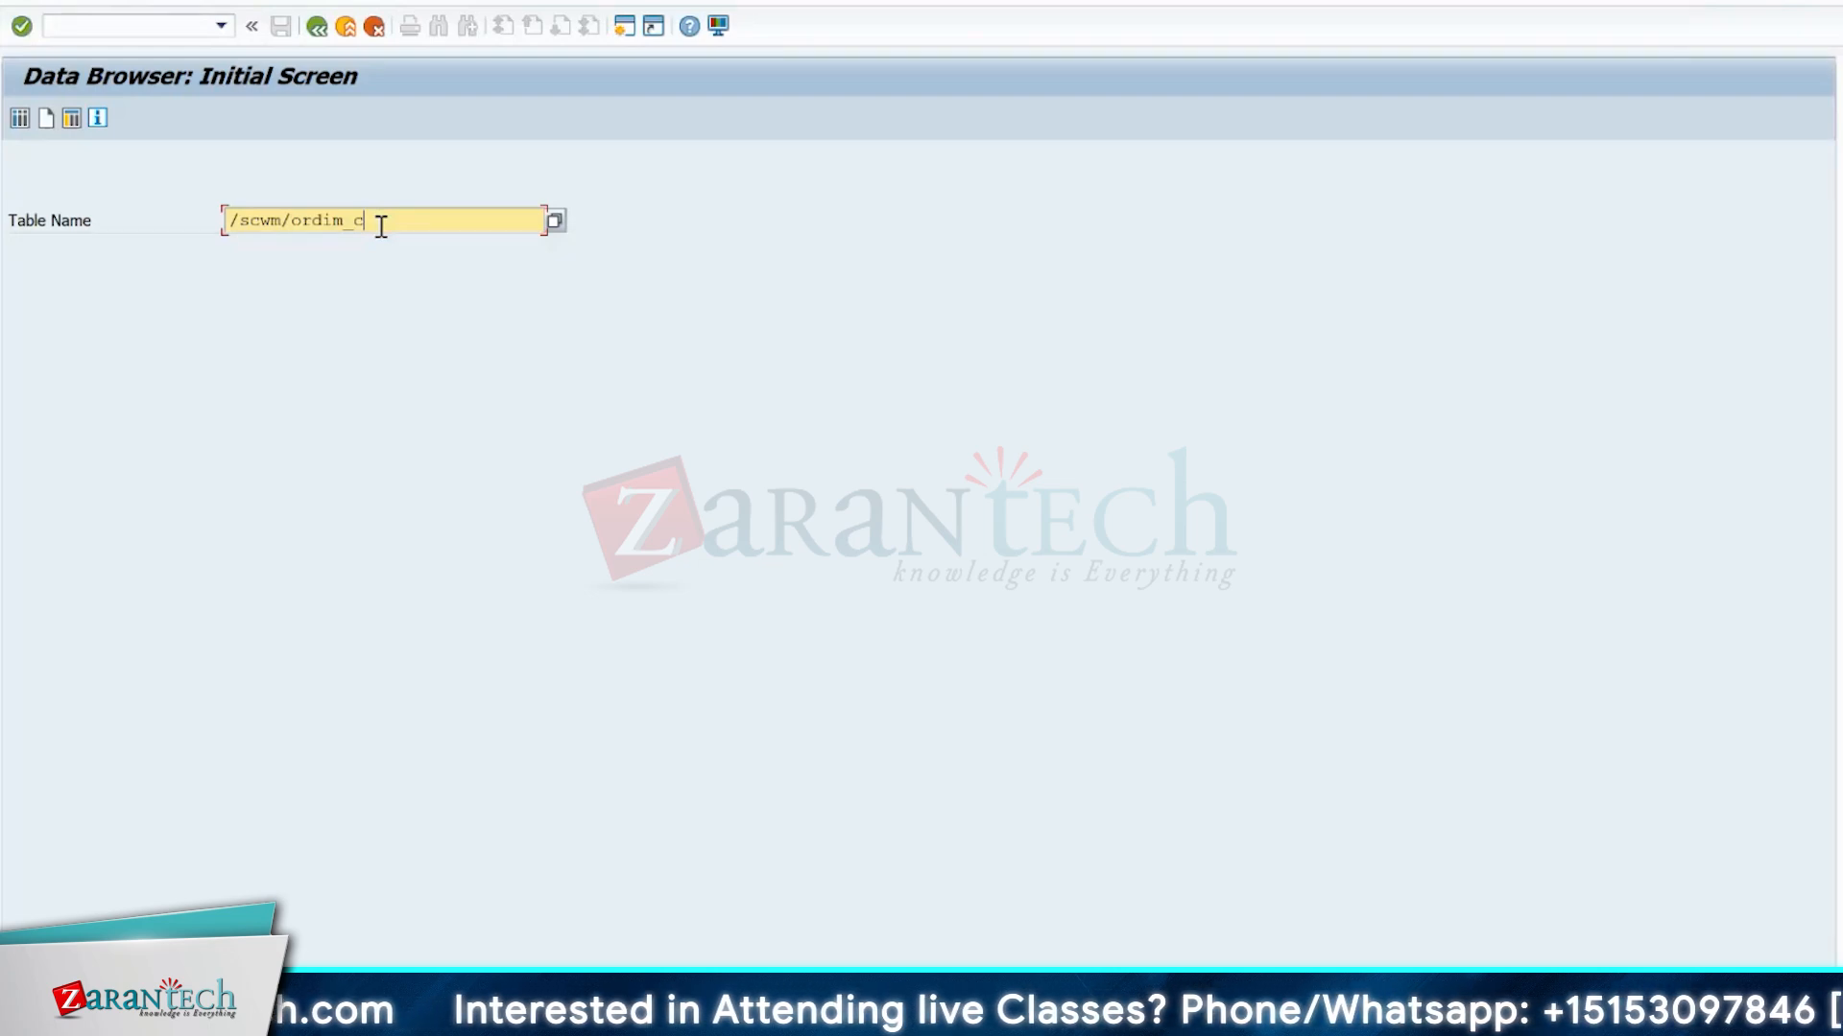
Open the selection screen of table /SCWM/ORDIM_C, accepting the preselected fields LGNUM, TANUM and TAPOS.
drag(374, 221, 256, 216)
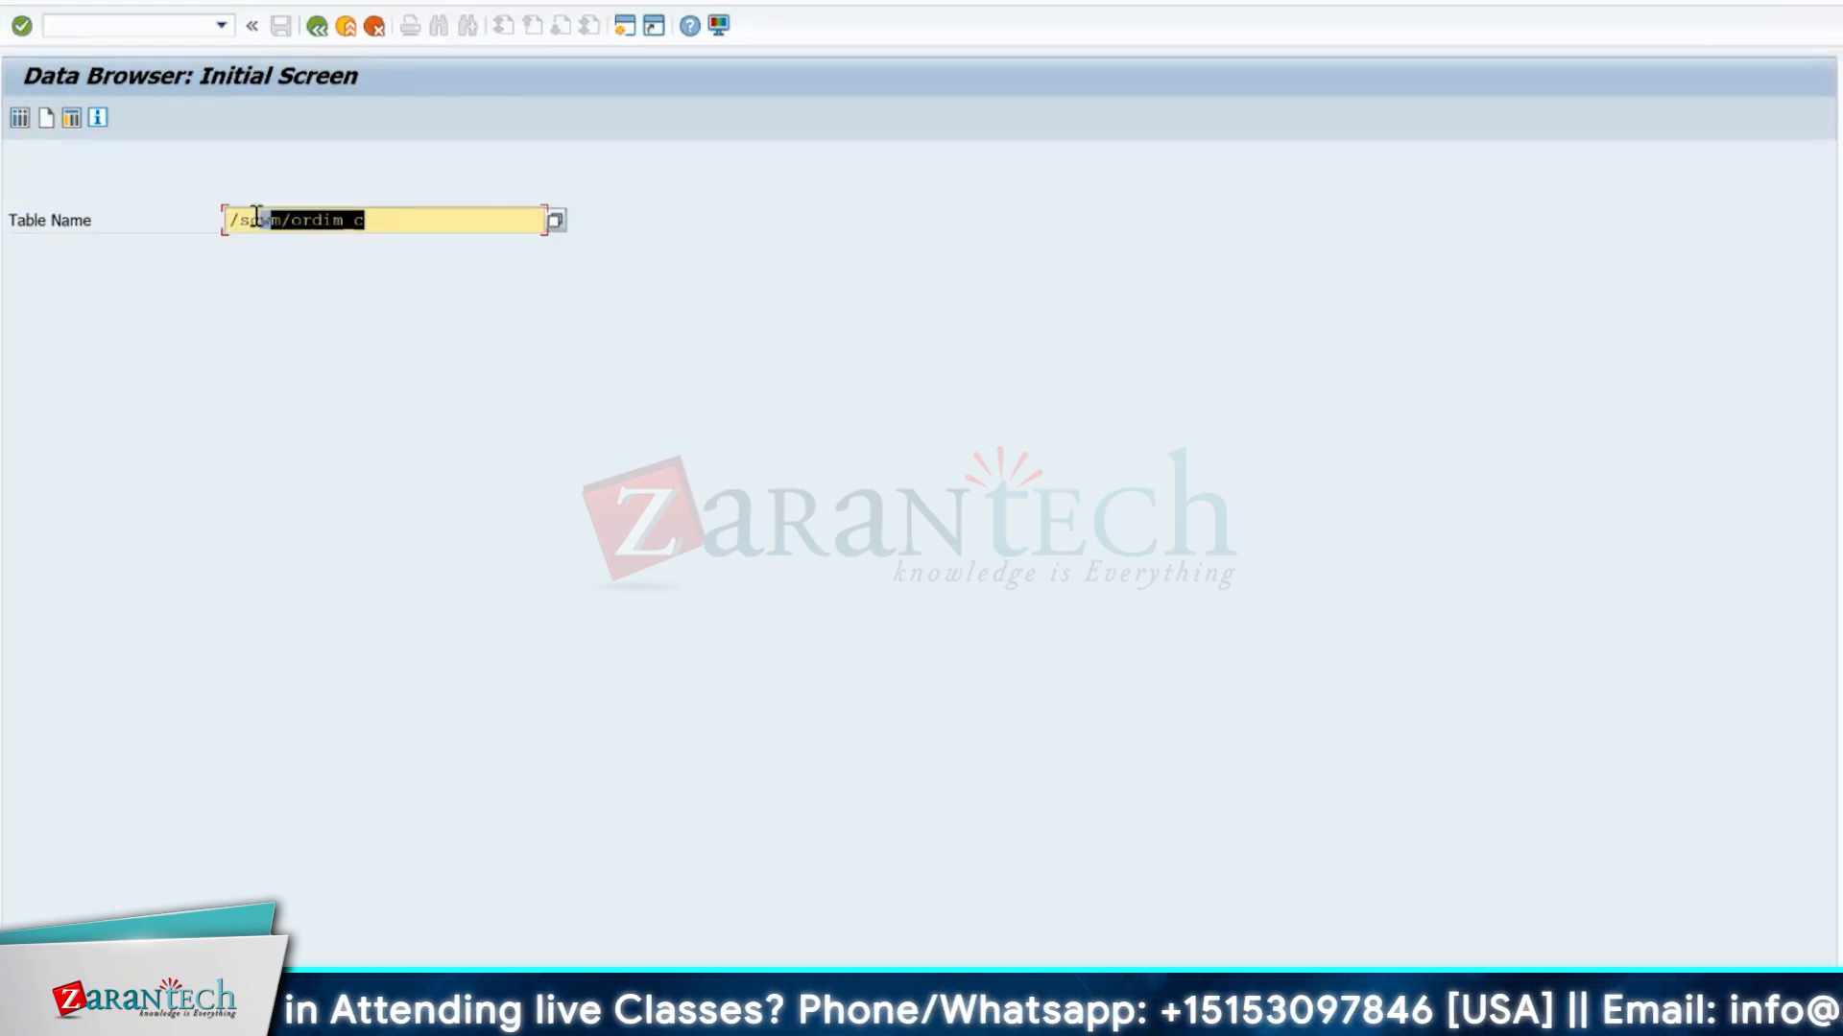
key(Return)
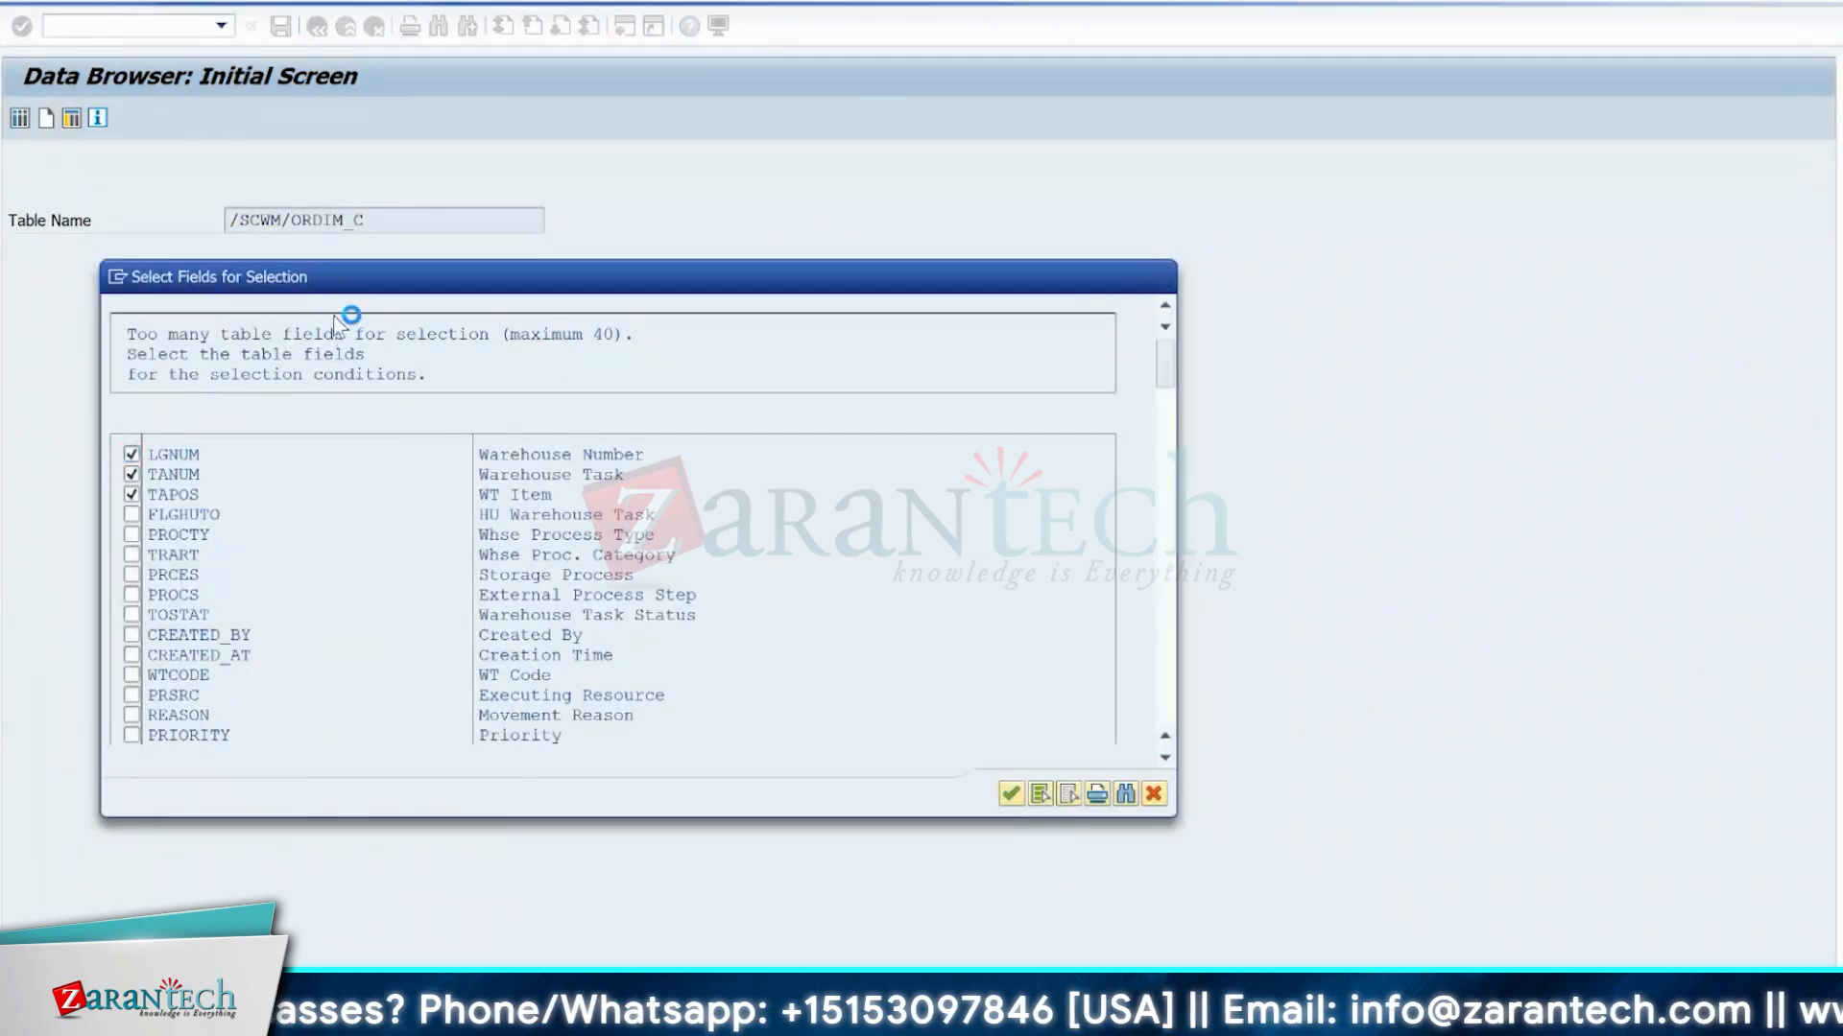
key(Return)
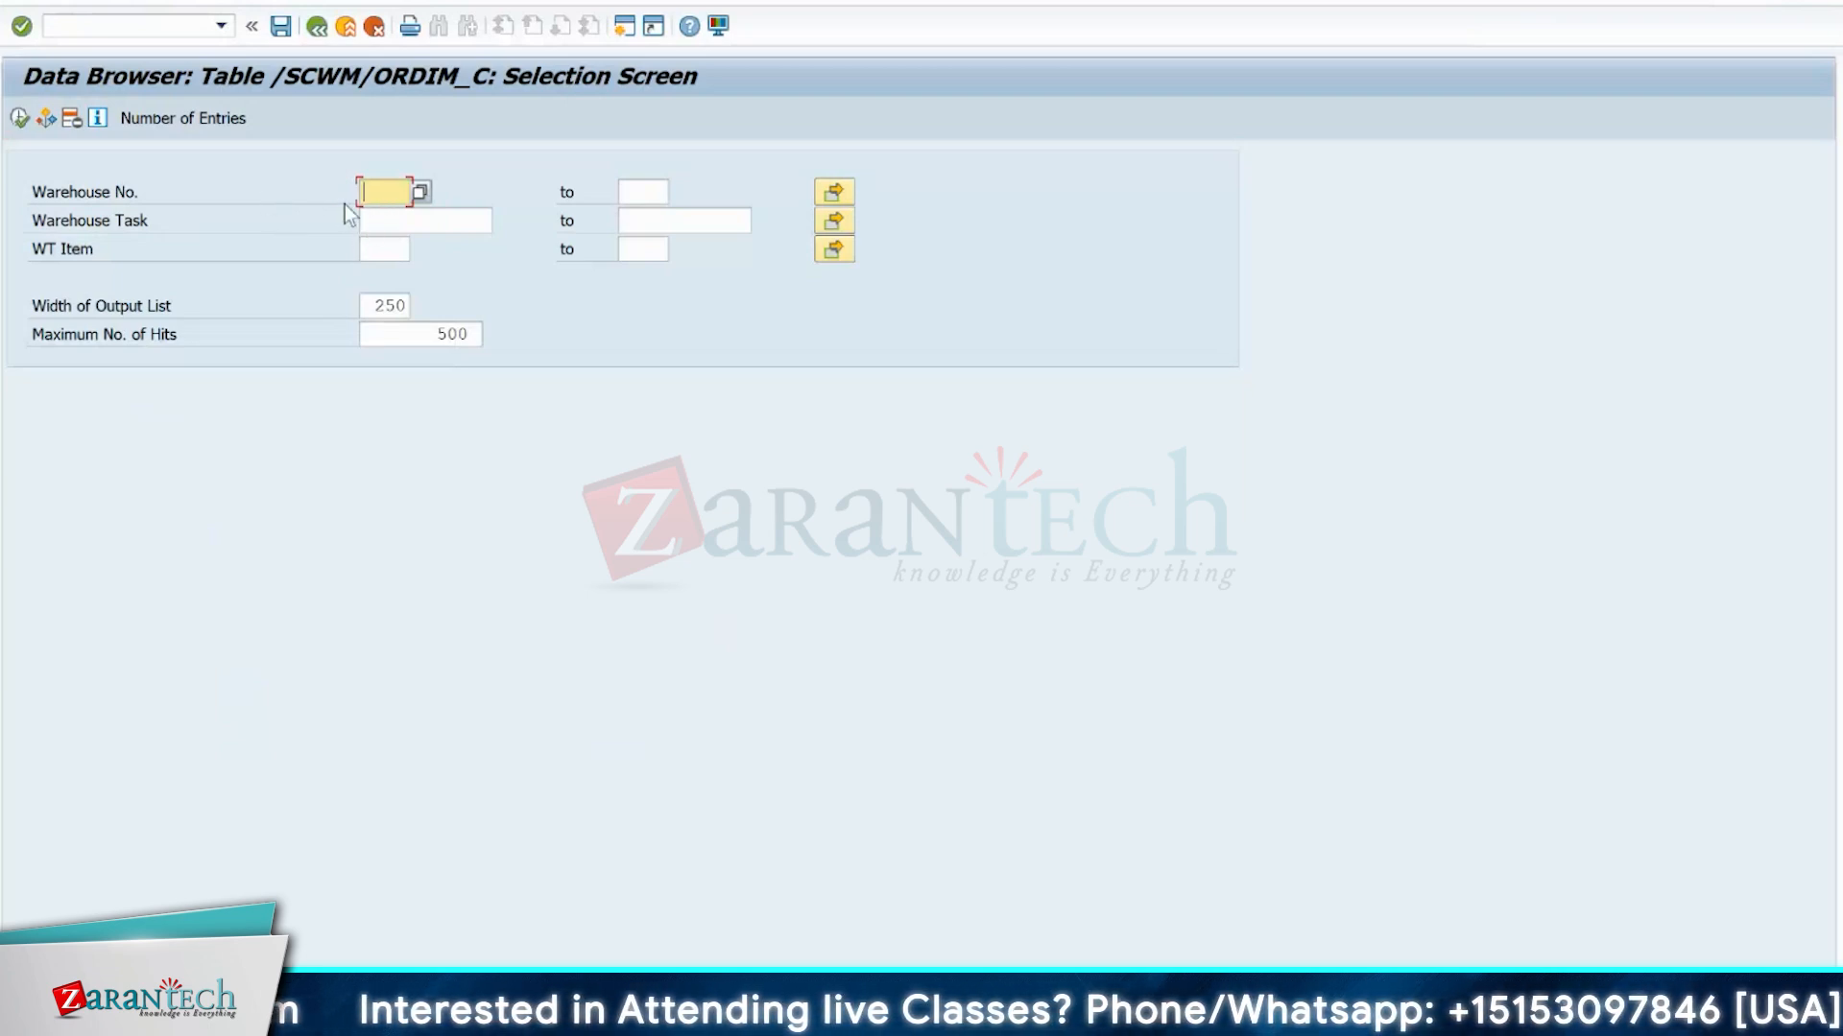
text(sell)
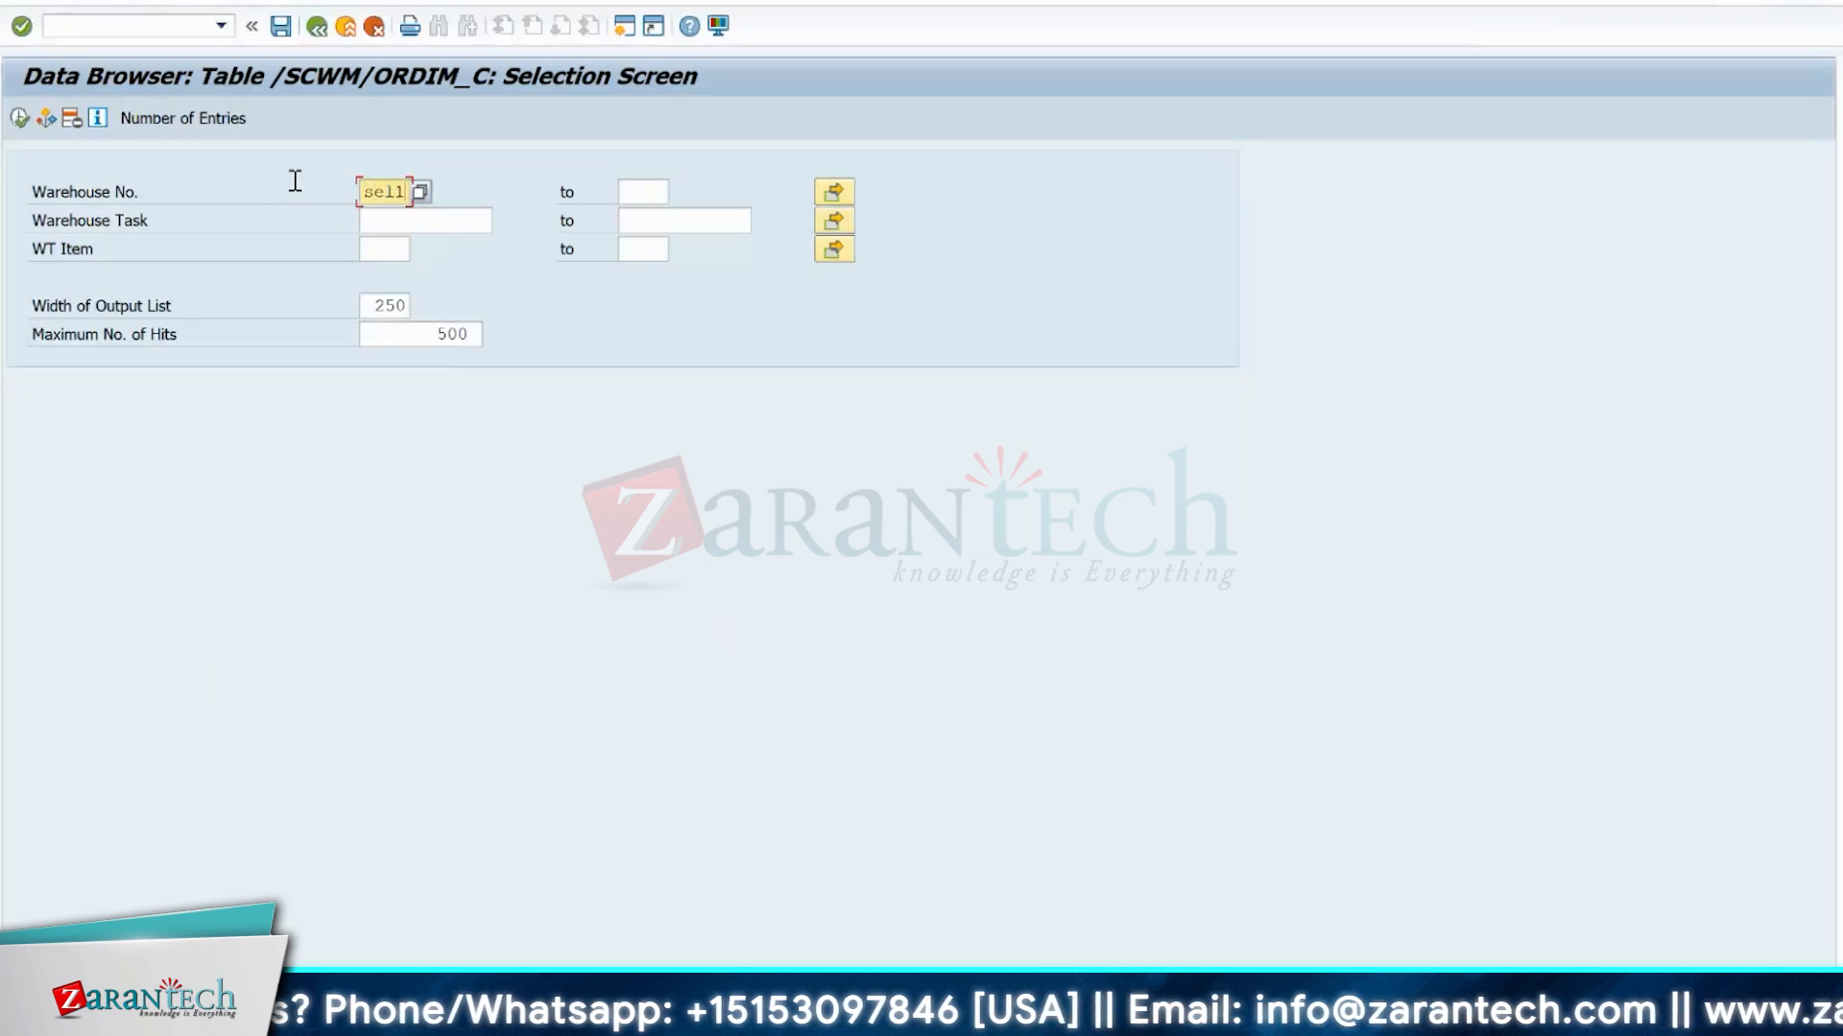
key(BackSpace)
key(BackSpace)
key(BackSpace)
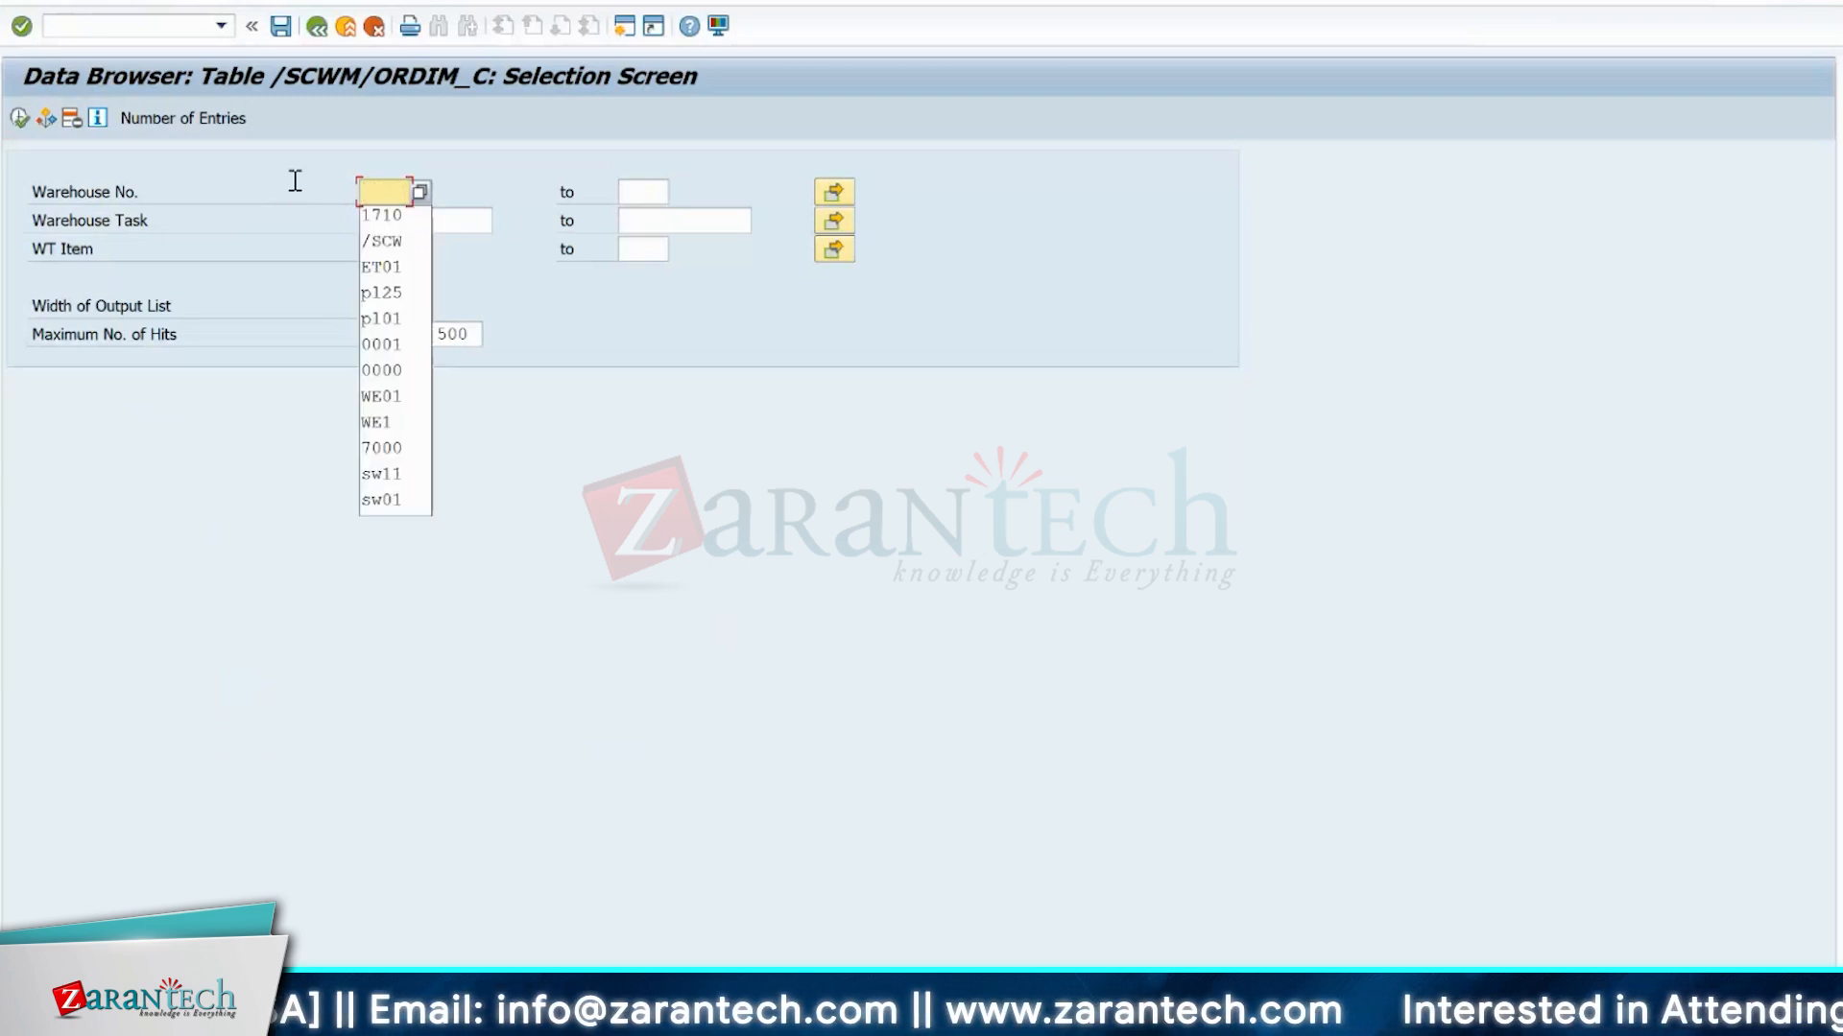
List the confirmed warehouse task entries for warehouse number 1710.
text(171)
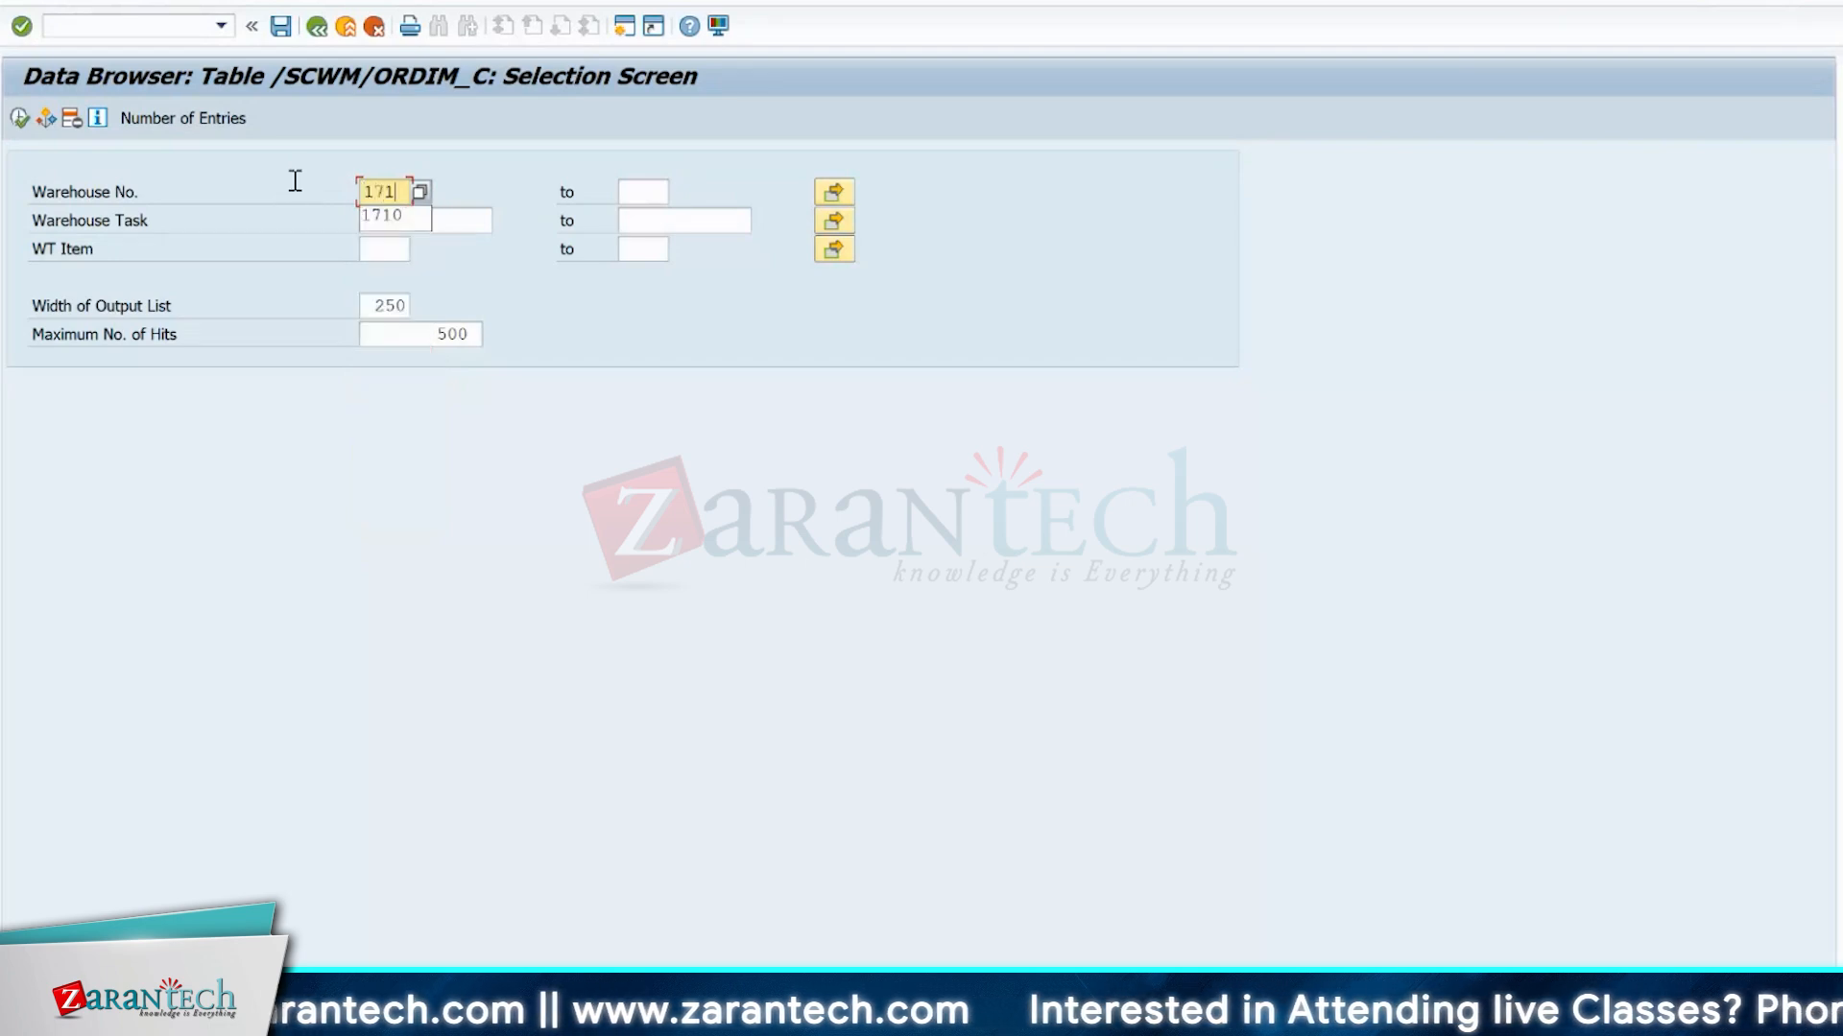
text(0)
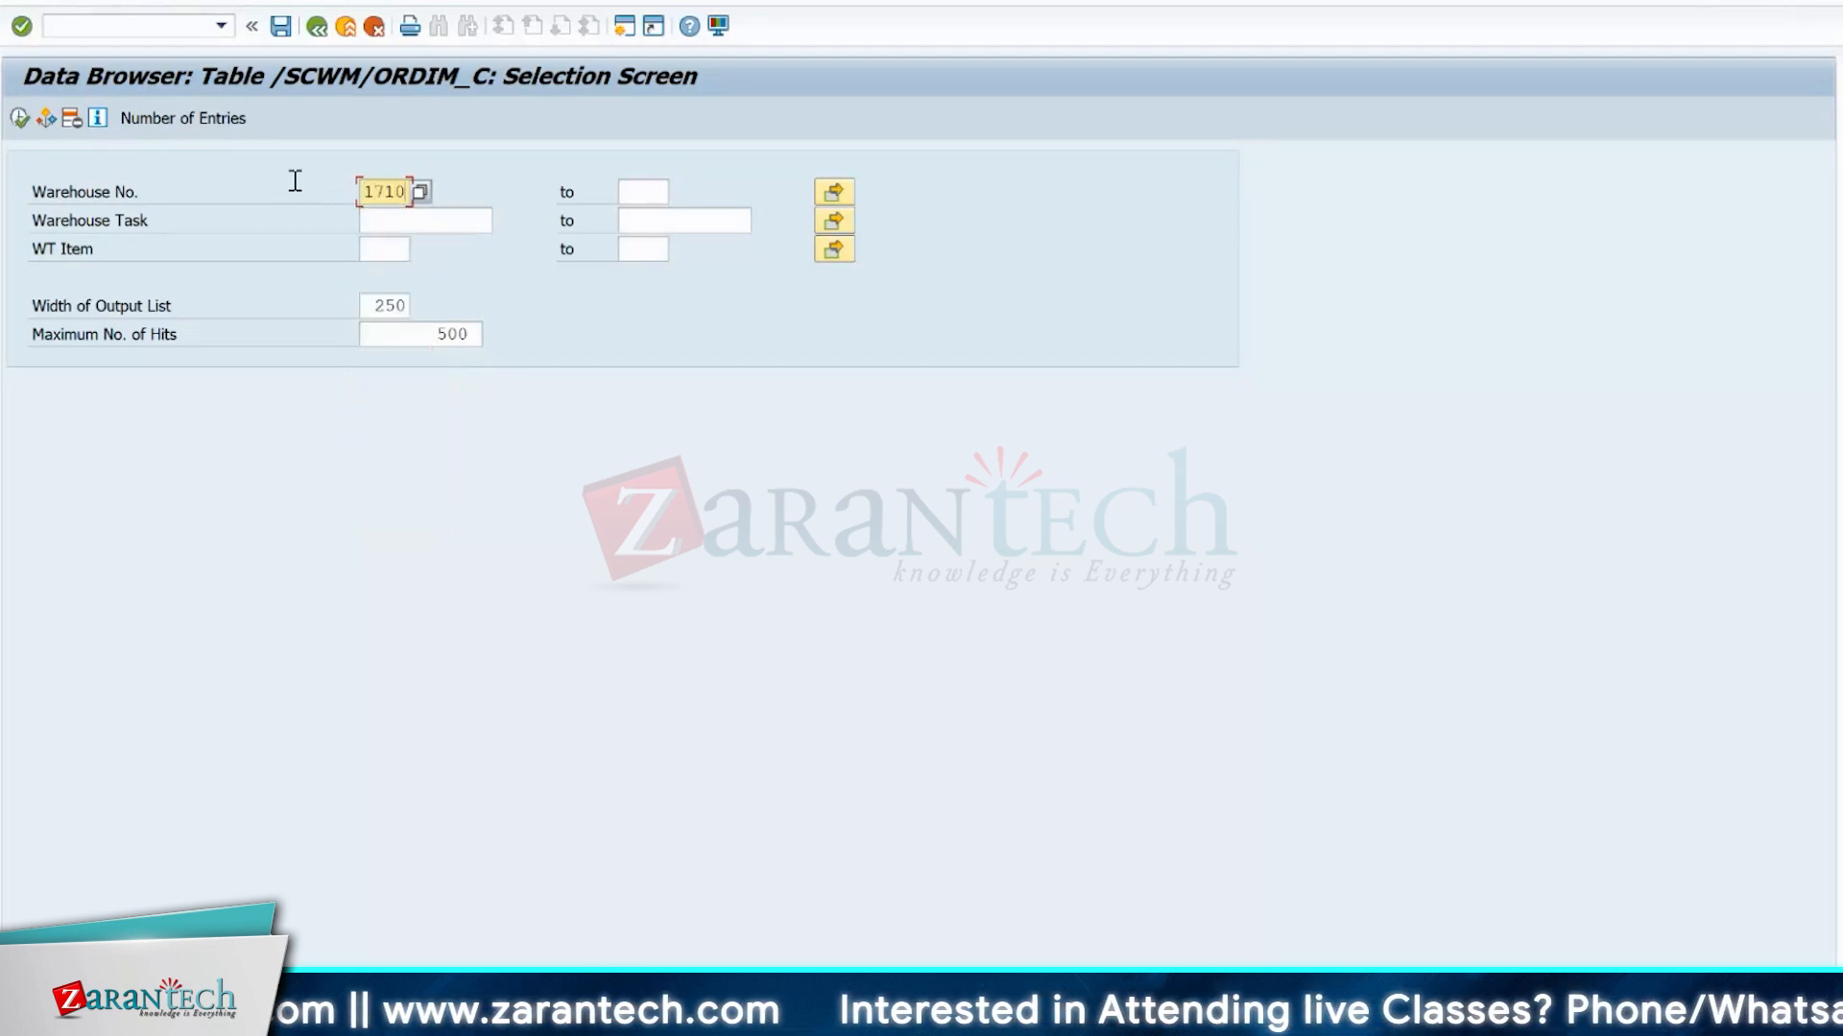
click(19, 119)
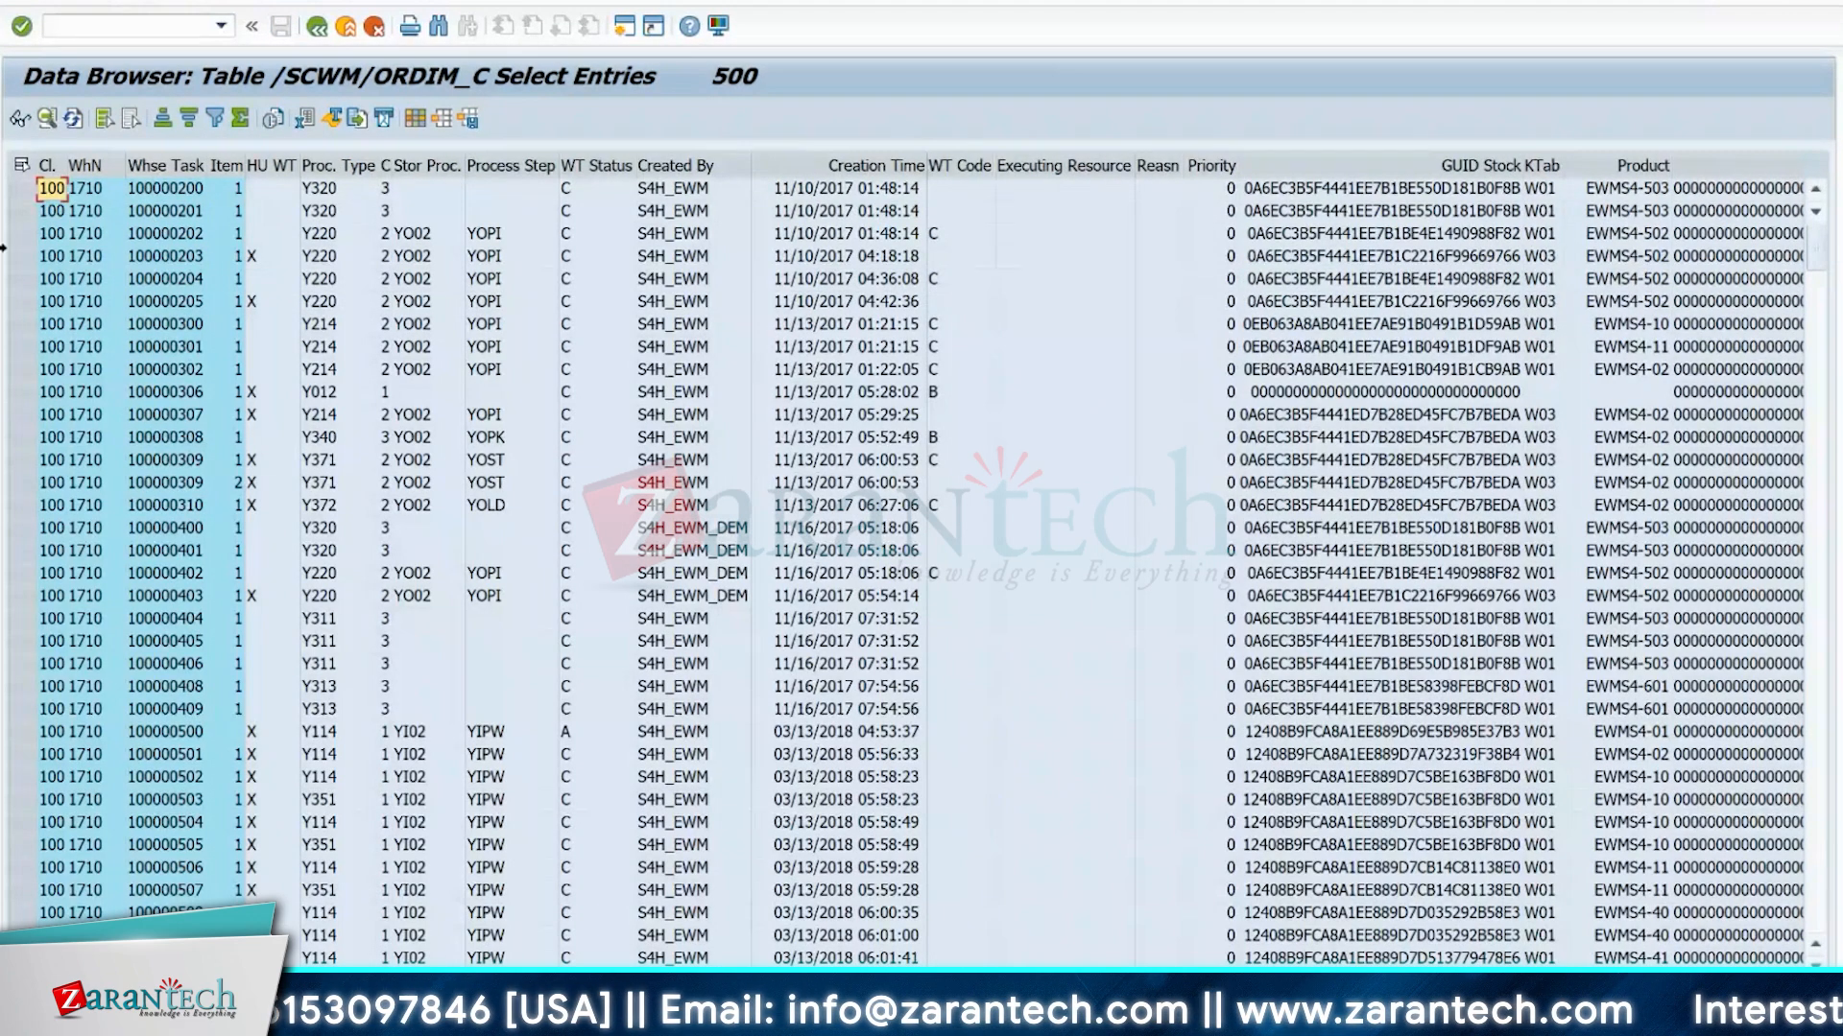
Pick up warehouse task number 100000202 from the list and go to the Warehouse Management Monitor for warehouse 1710.
click(148, 238)
click(151, 240)
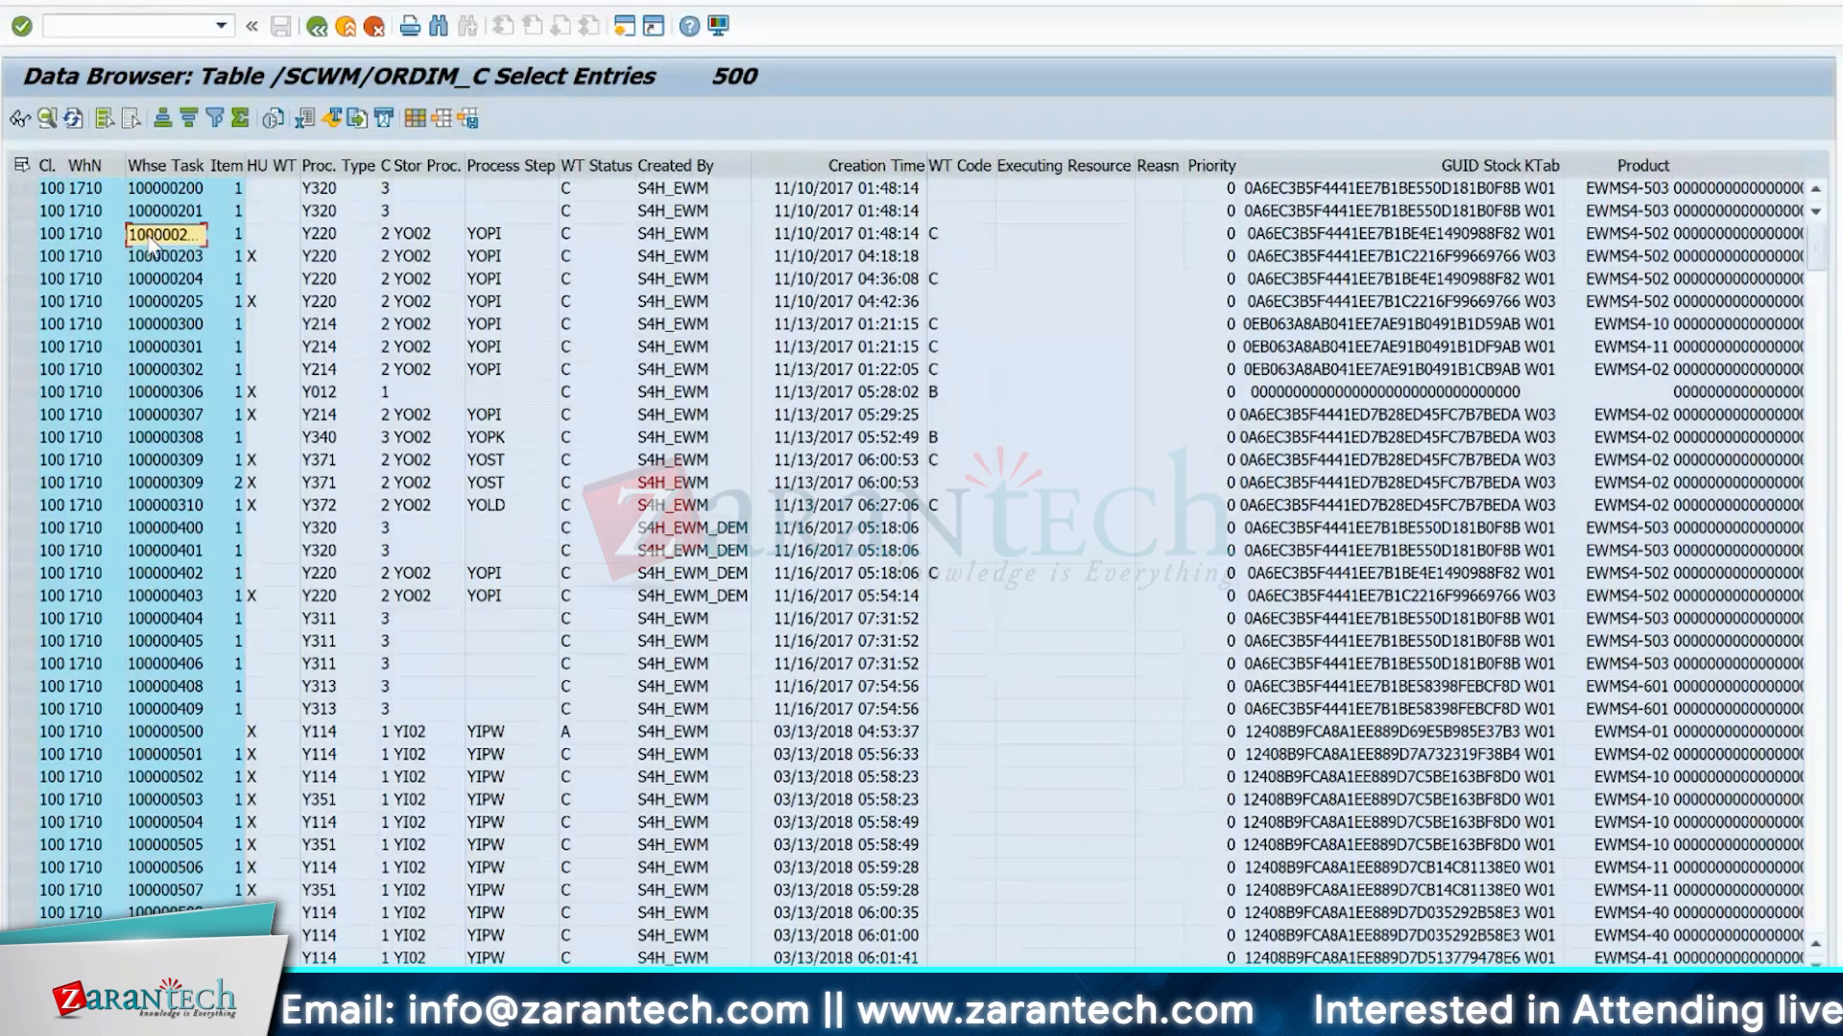
click(108, 27)
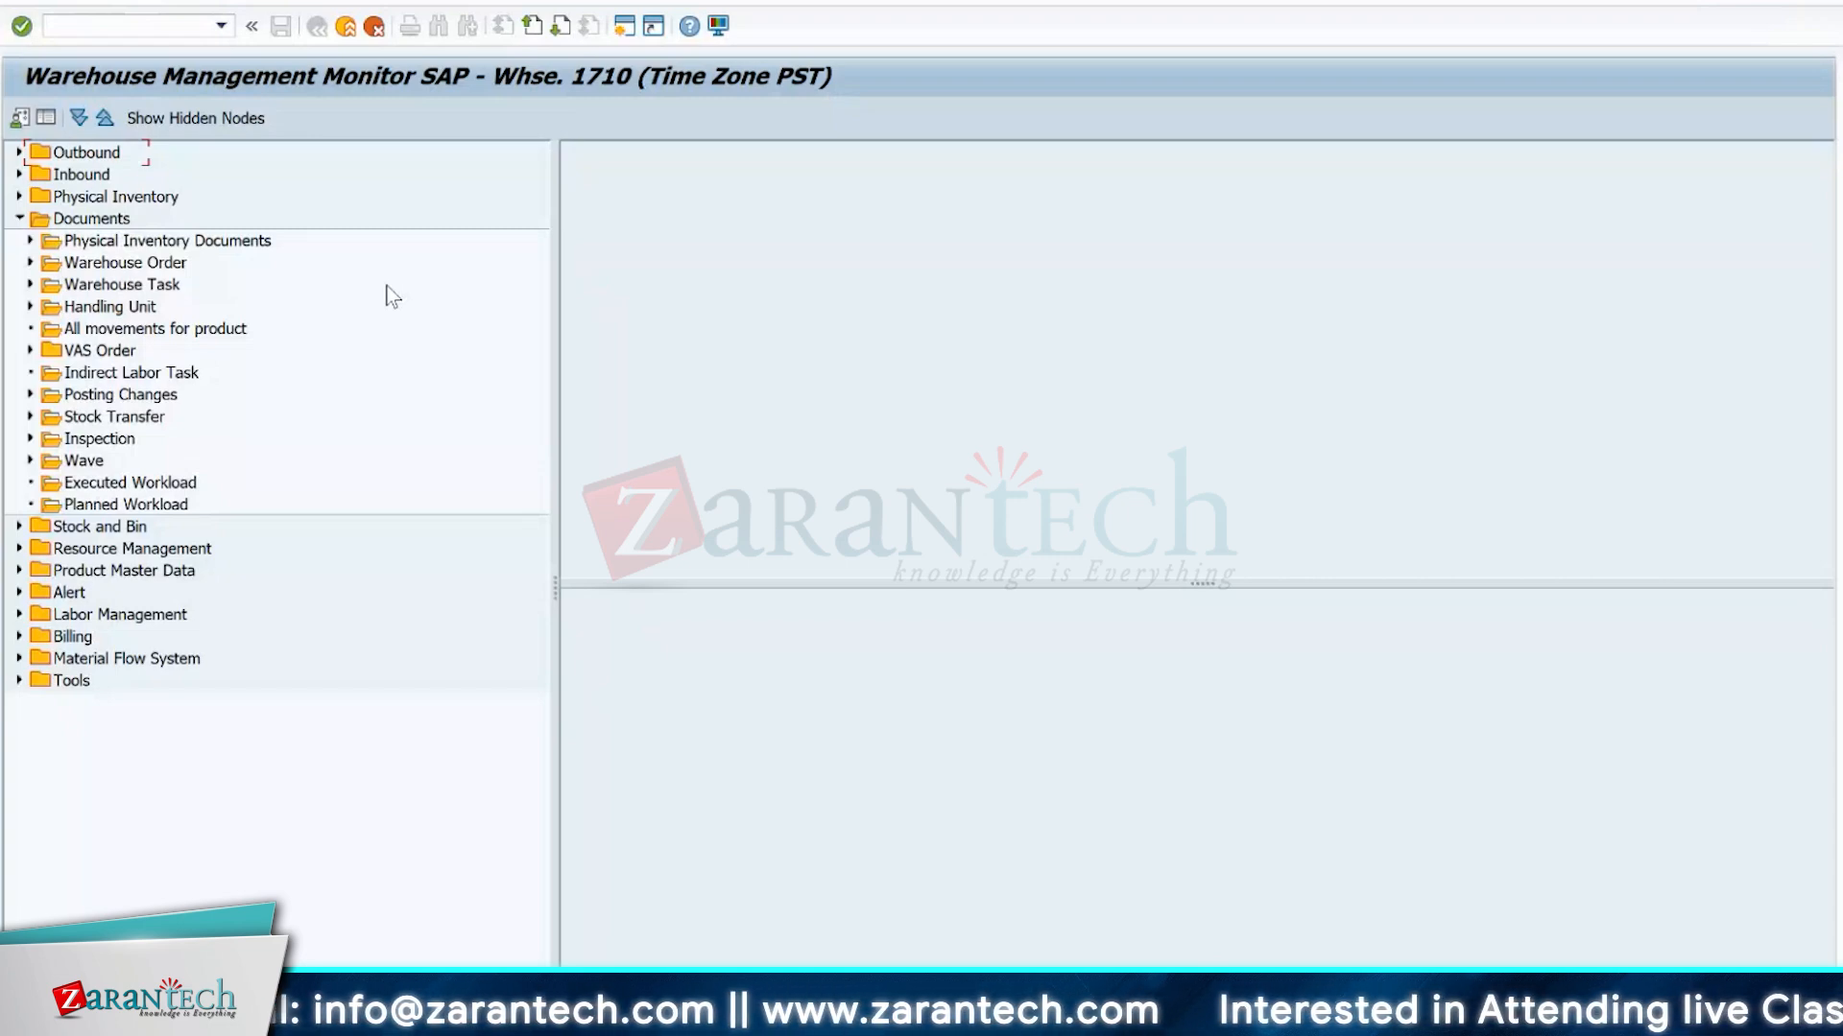
Check the monitor's default values and run it for warehouse number 1710 with monitor SAP.
click(24, 117)
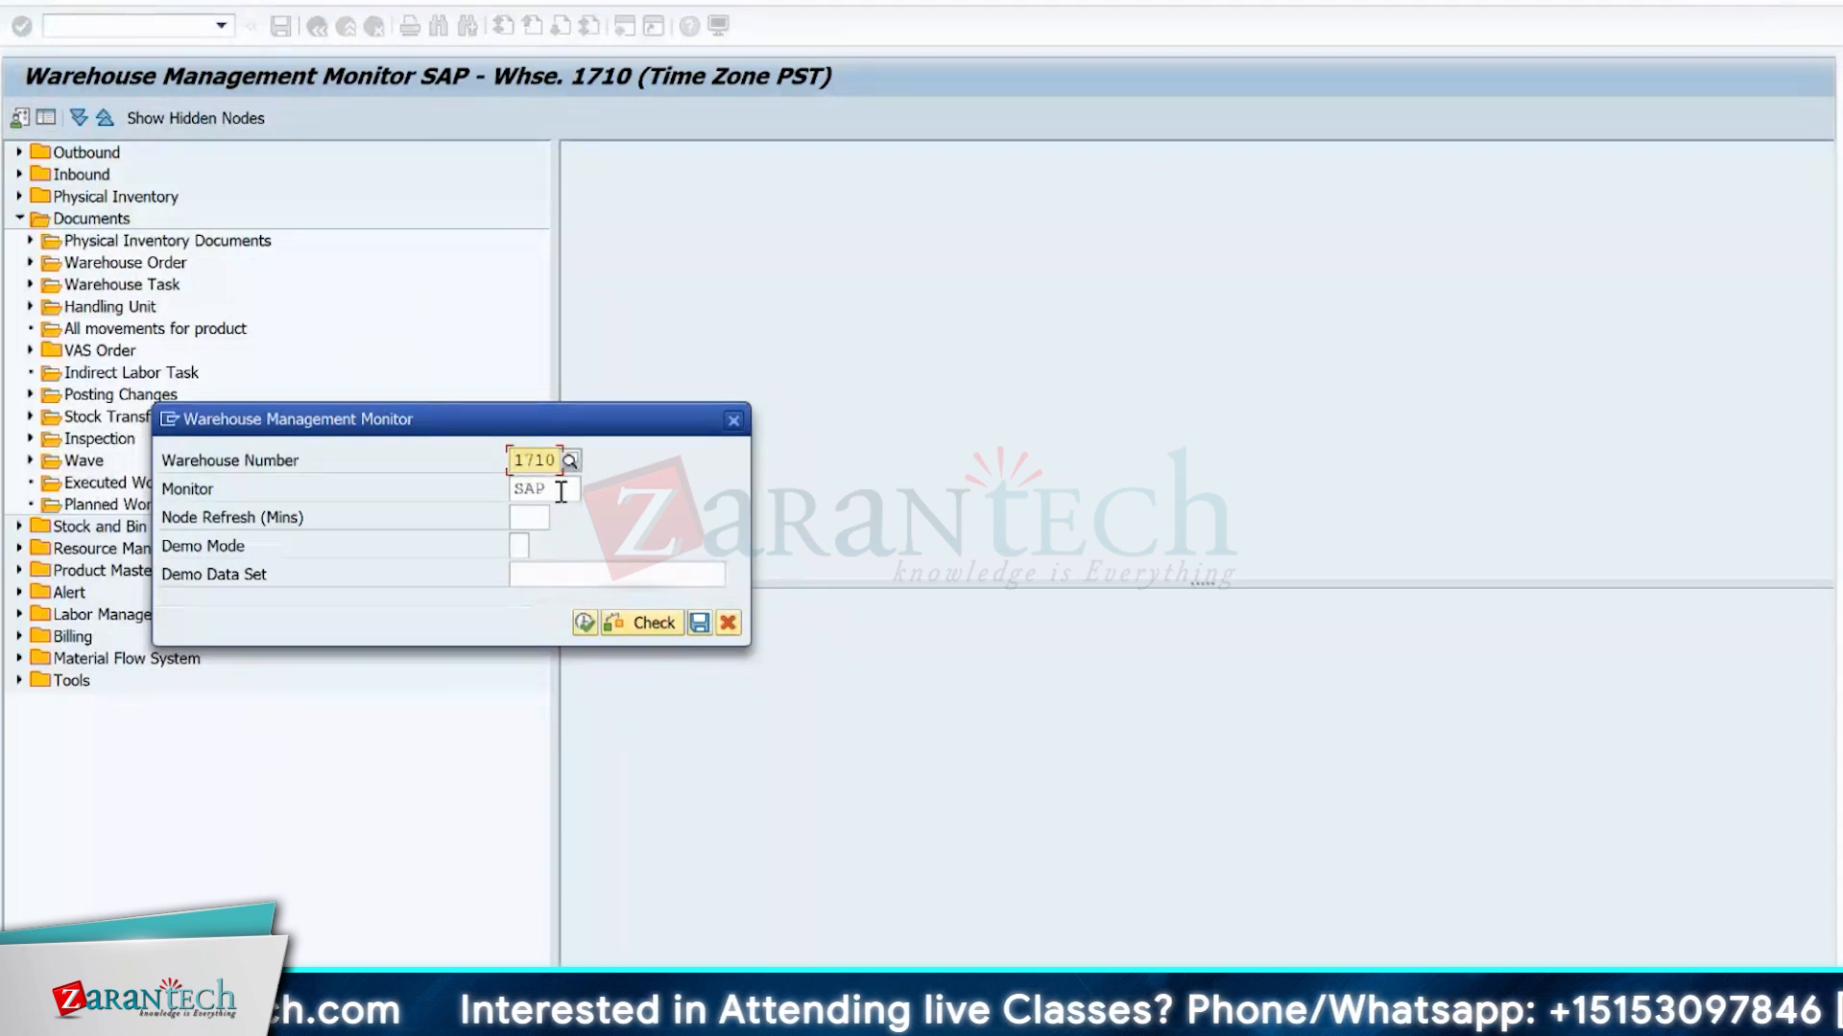
click(561, 490)
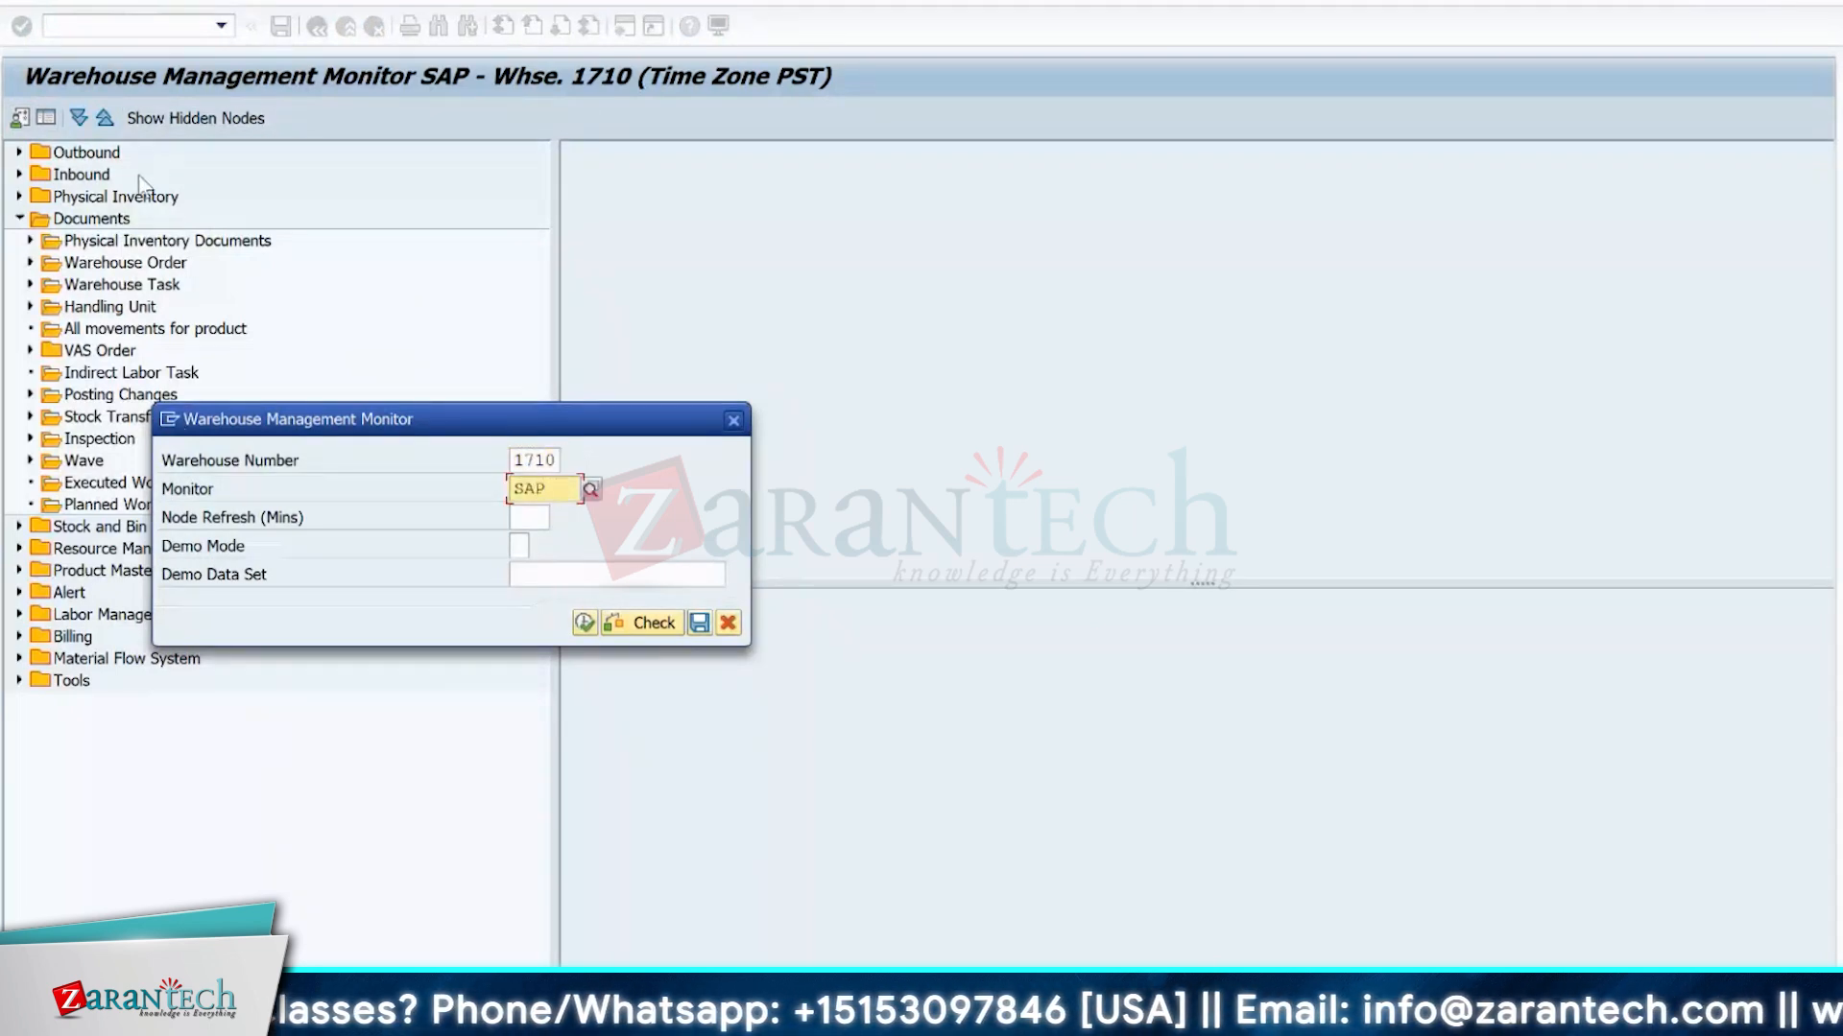
click(585, 622)
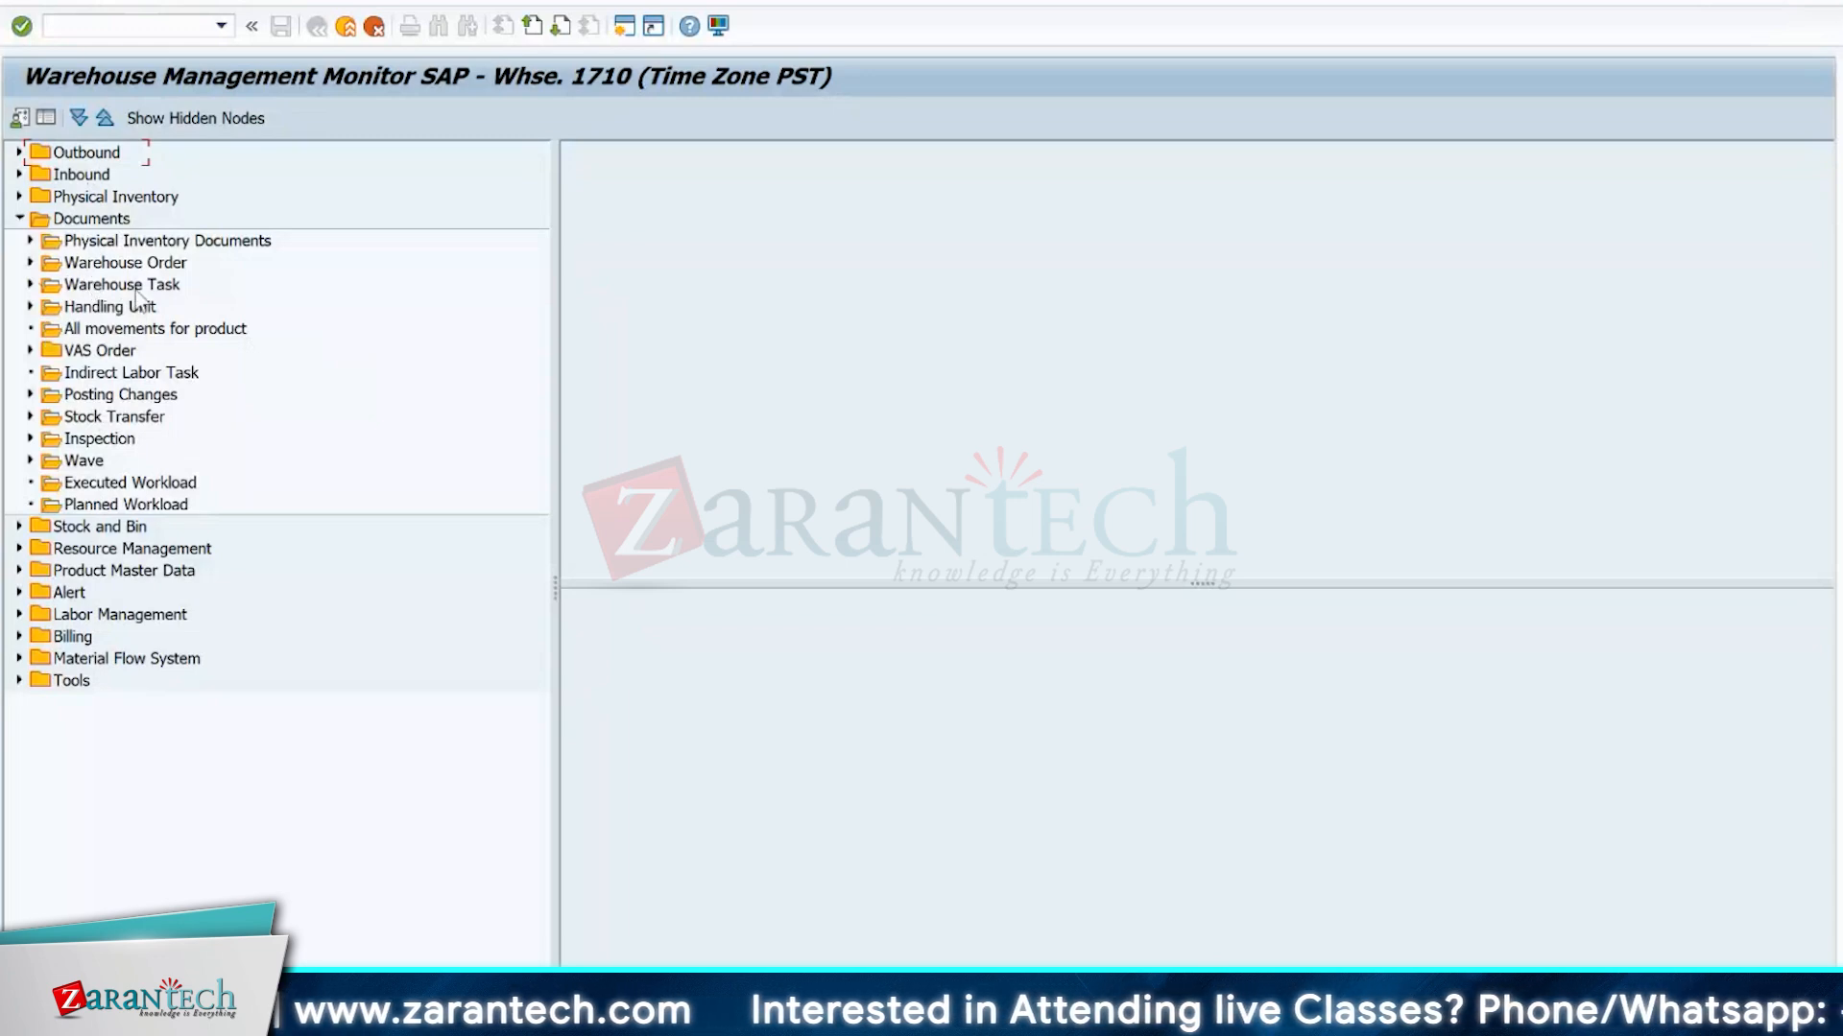
Search the Warehouse Task node under Documents for warehouse task 100000202, including open, canceled, on-hold and confirmed tasks.
click(18, 219)
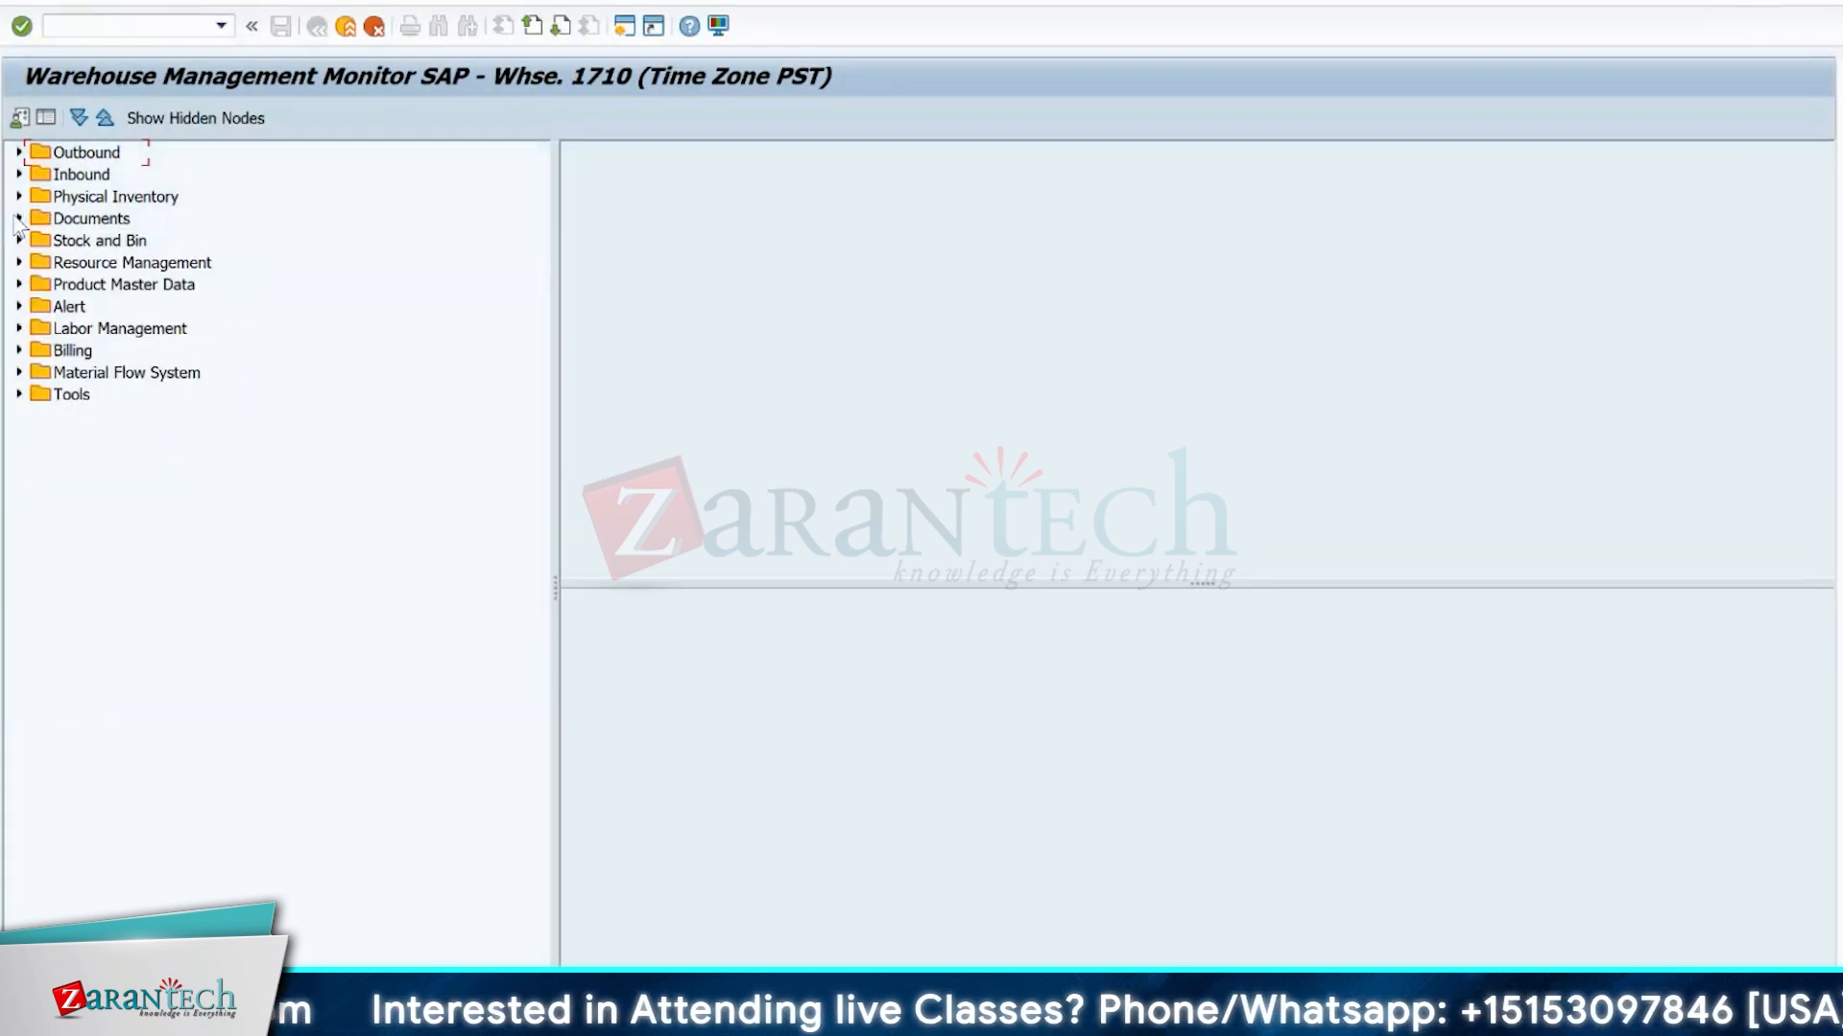
click(18, 218)
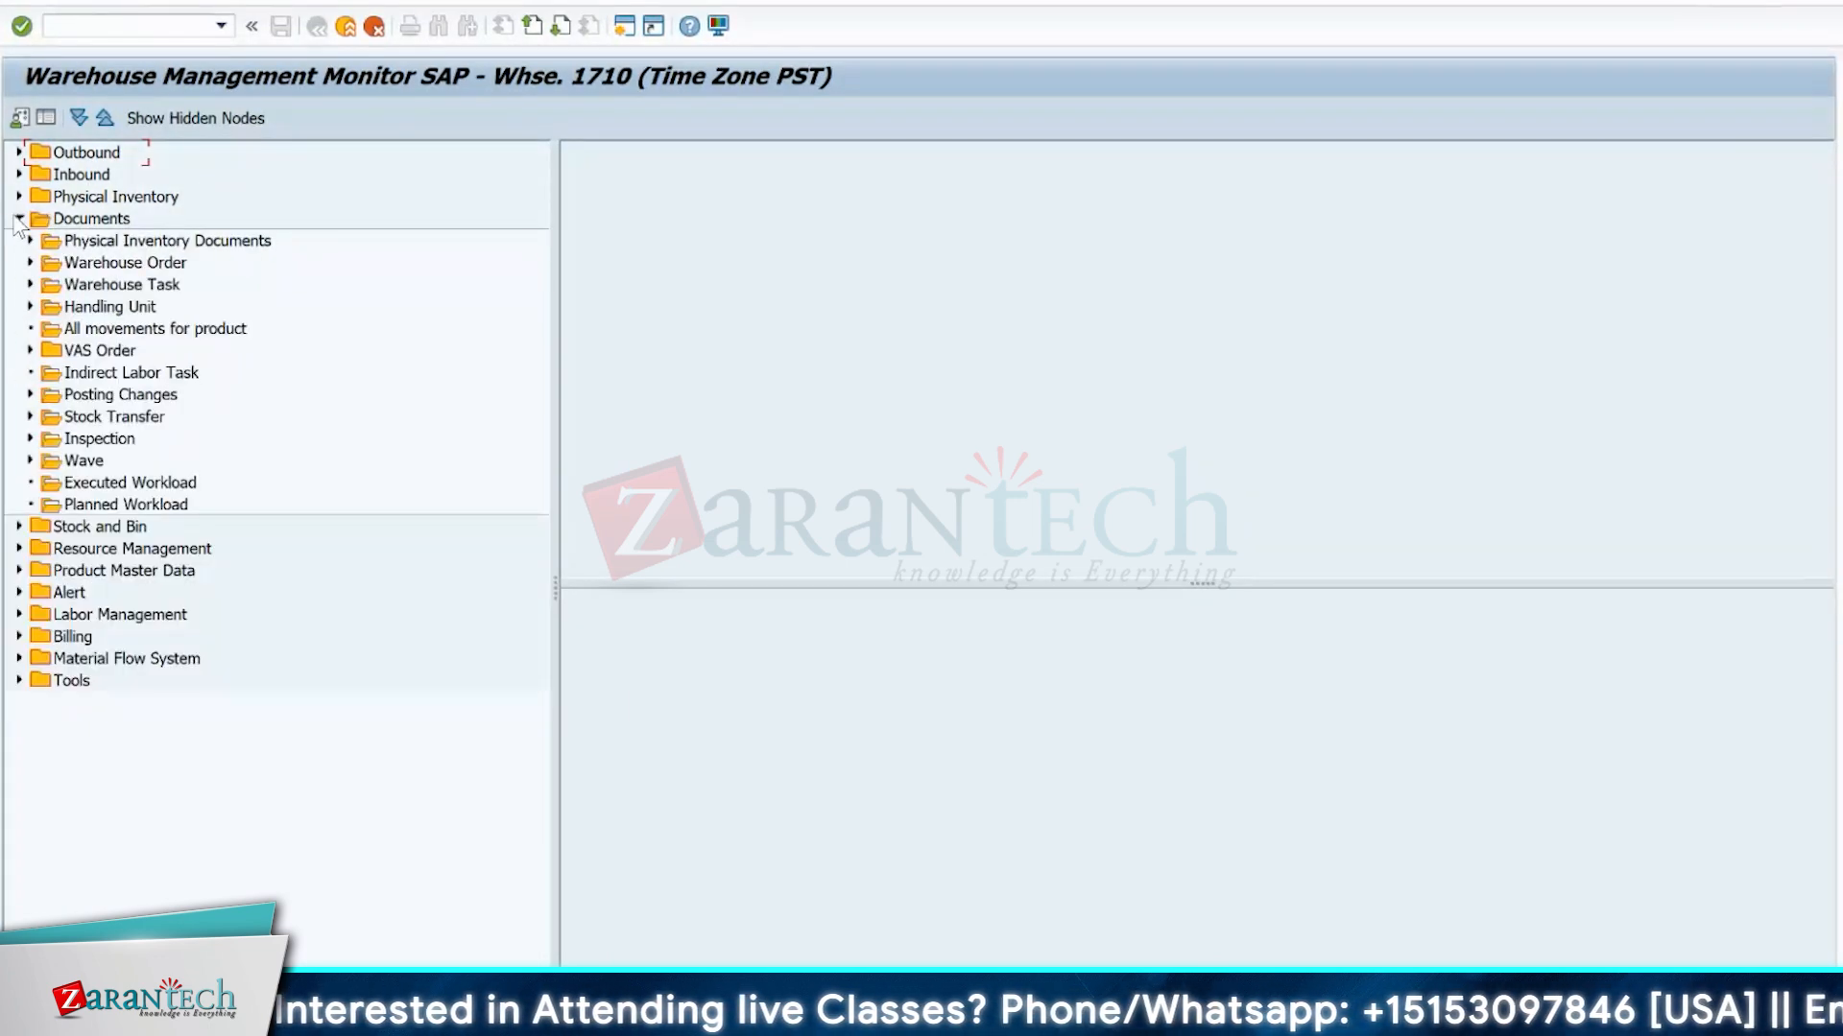
double_click(130, 286)
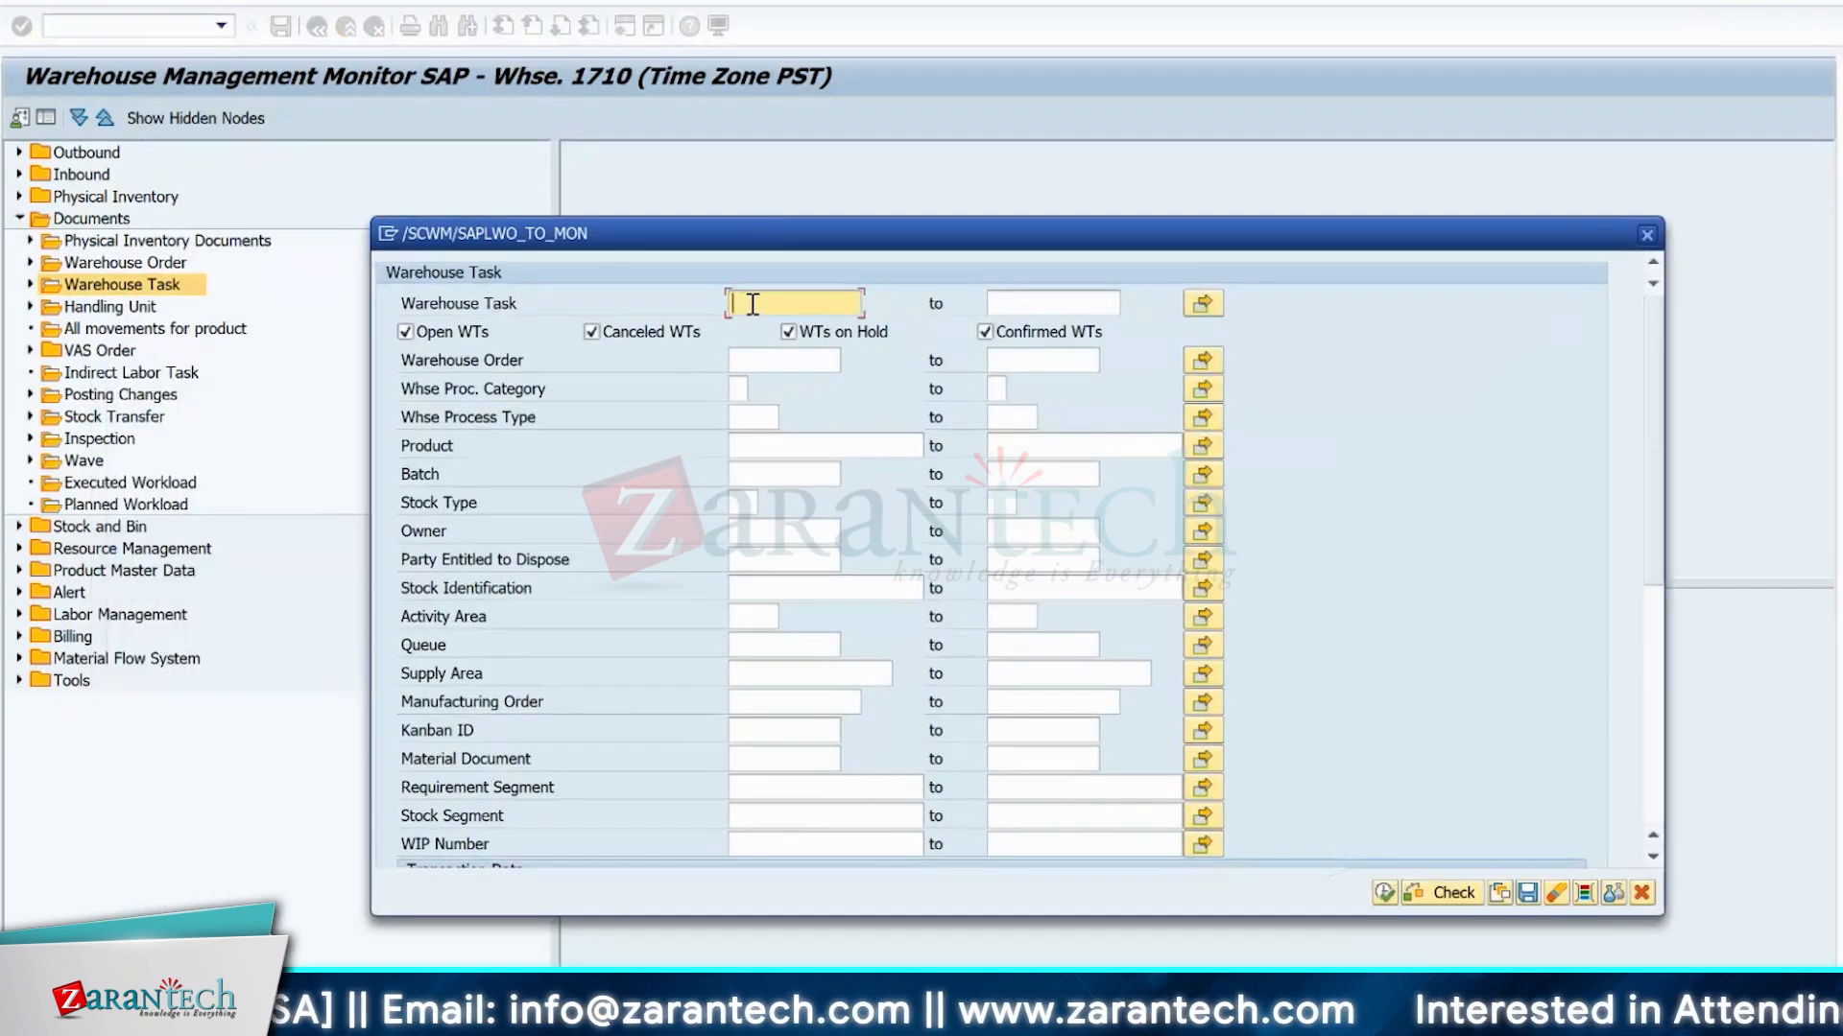
text(100000202)
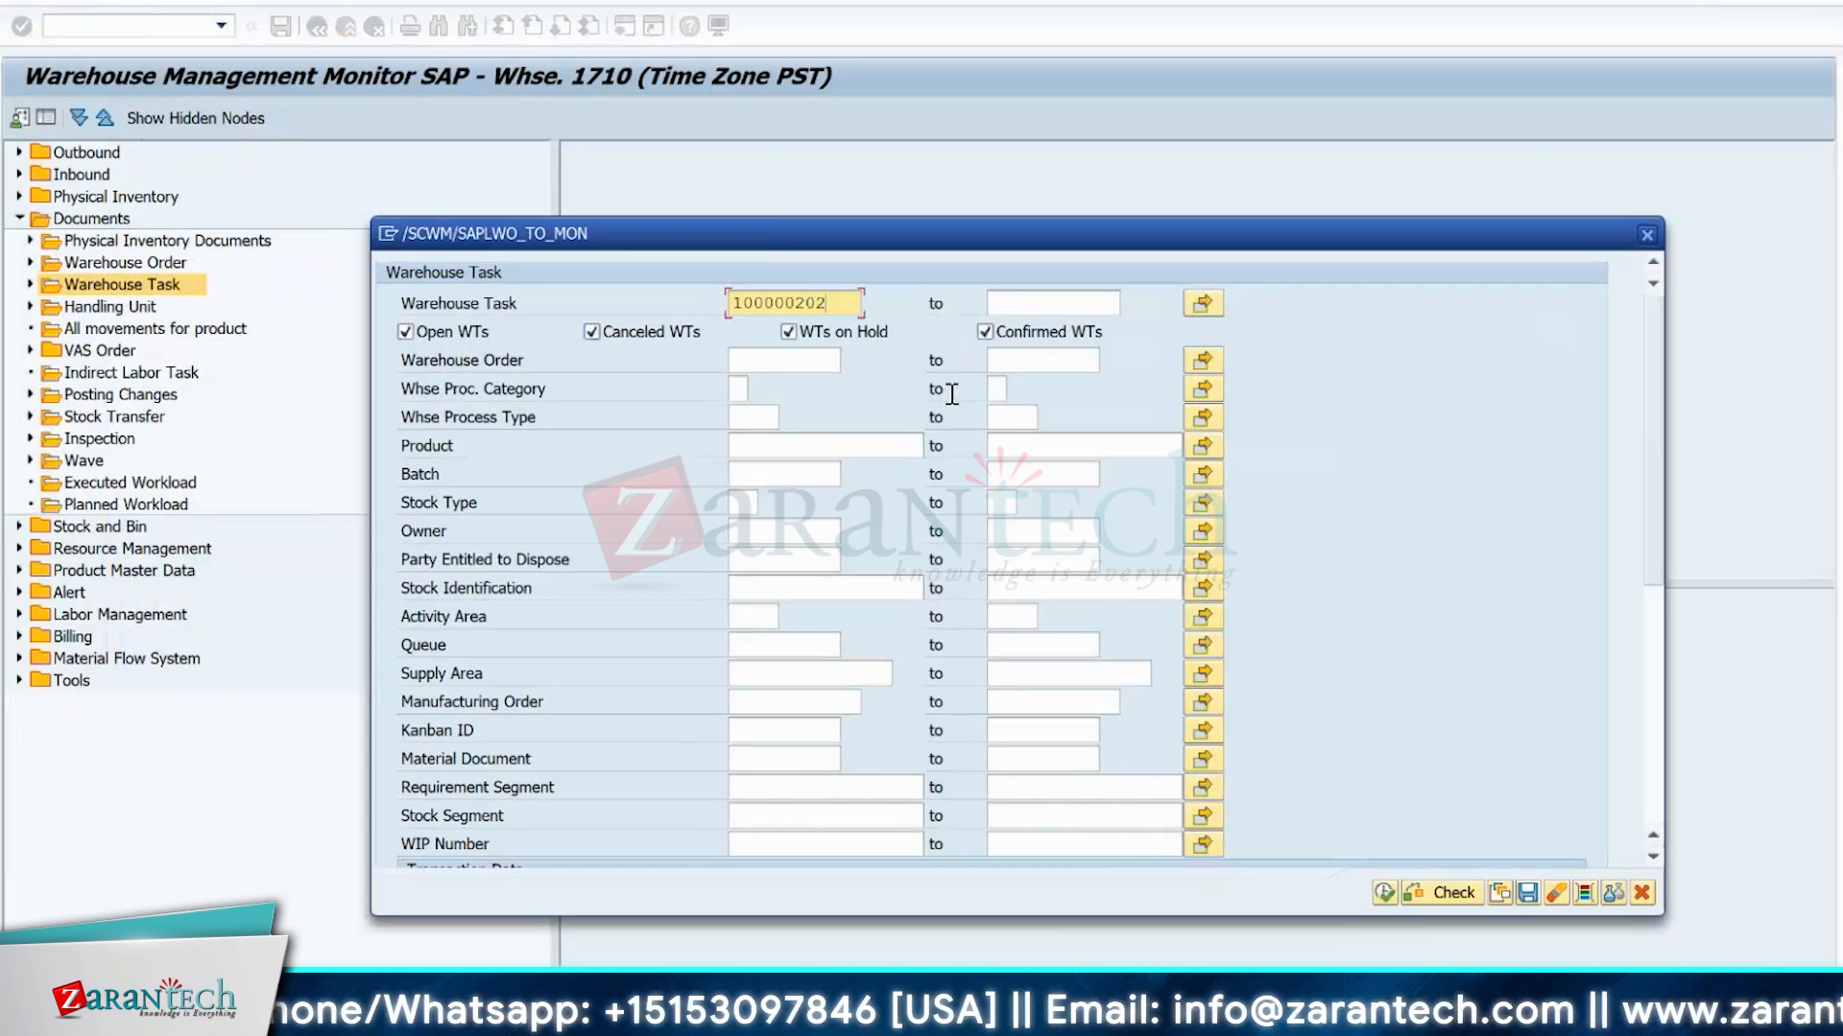
click(1384, 892)
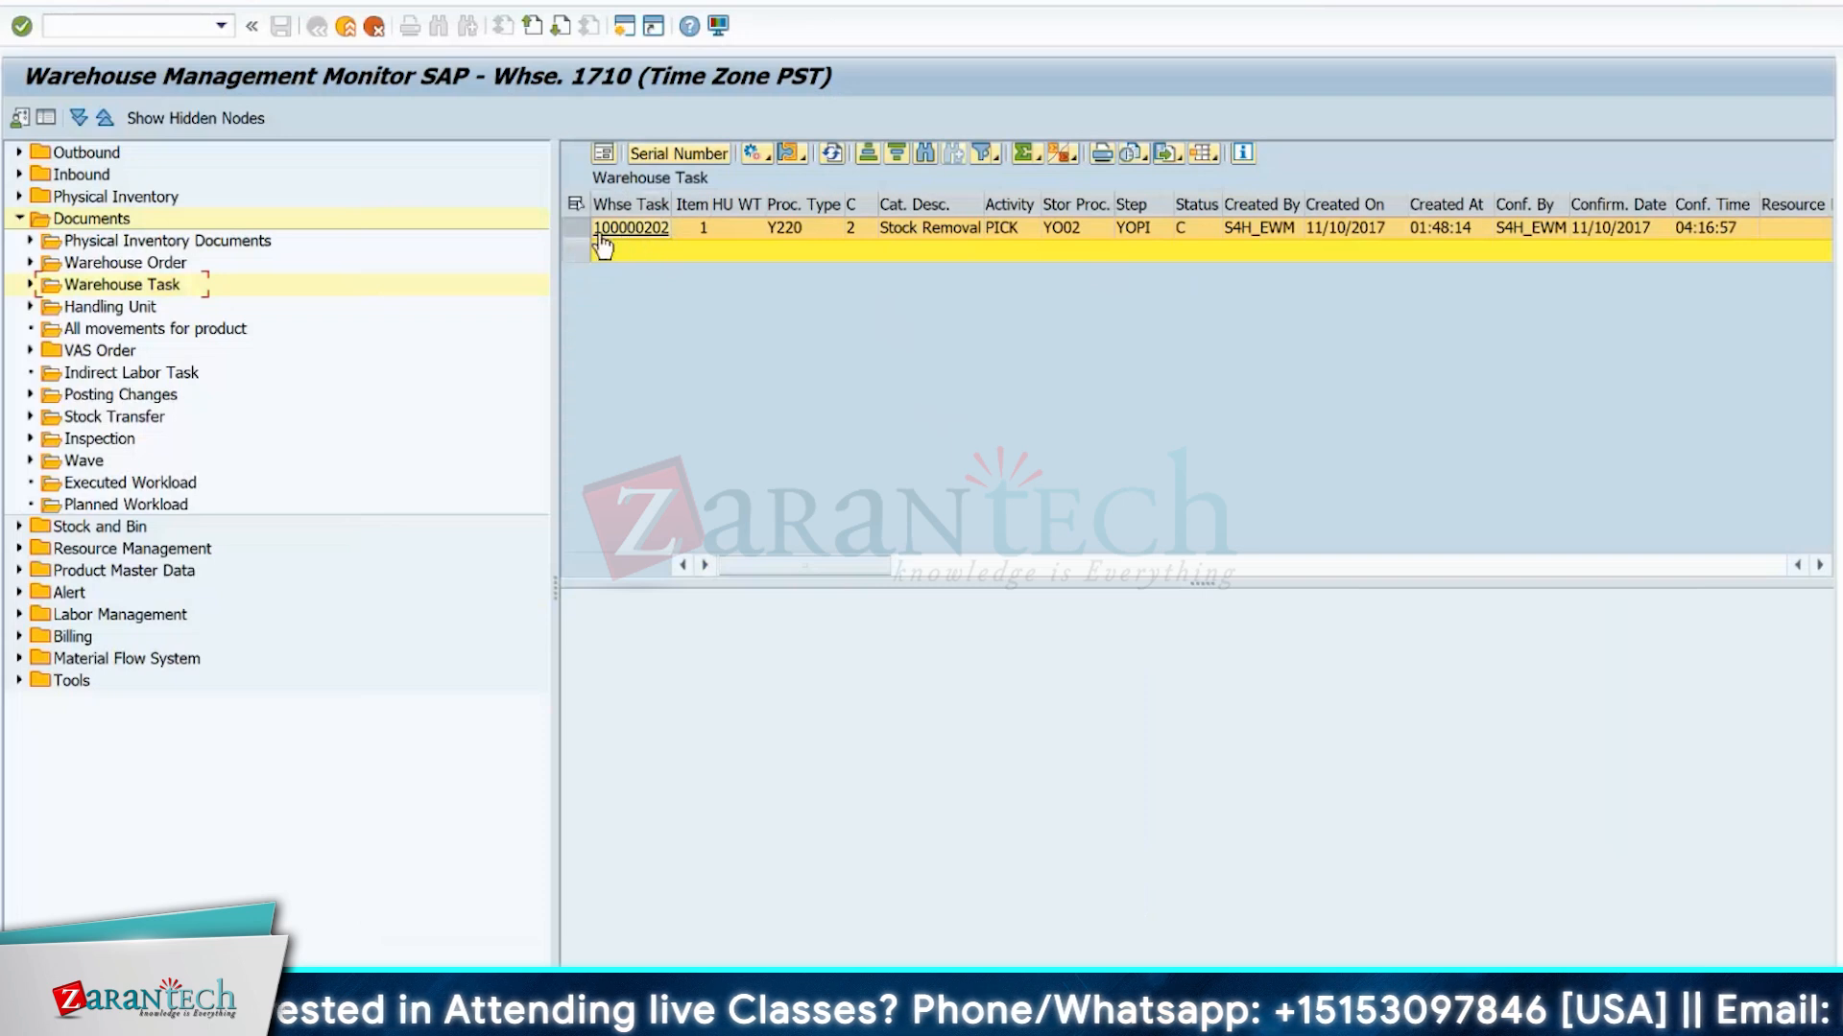
Examine the warehouse task in form view, looking at its warehouse process type and process category description.
click(604, 155)
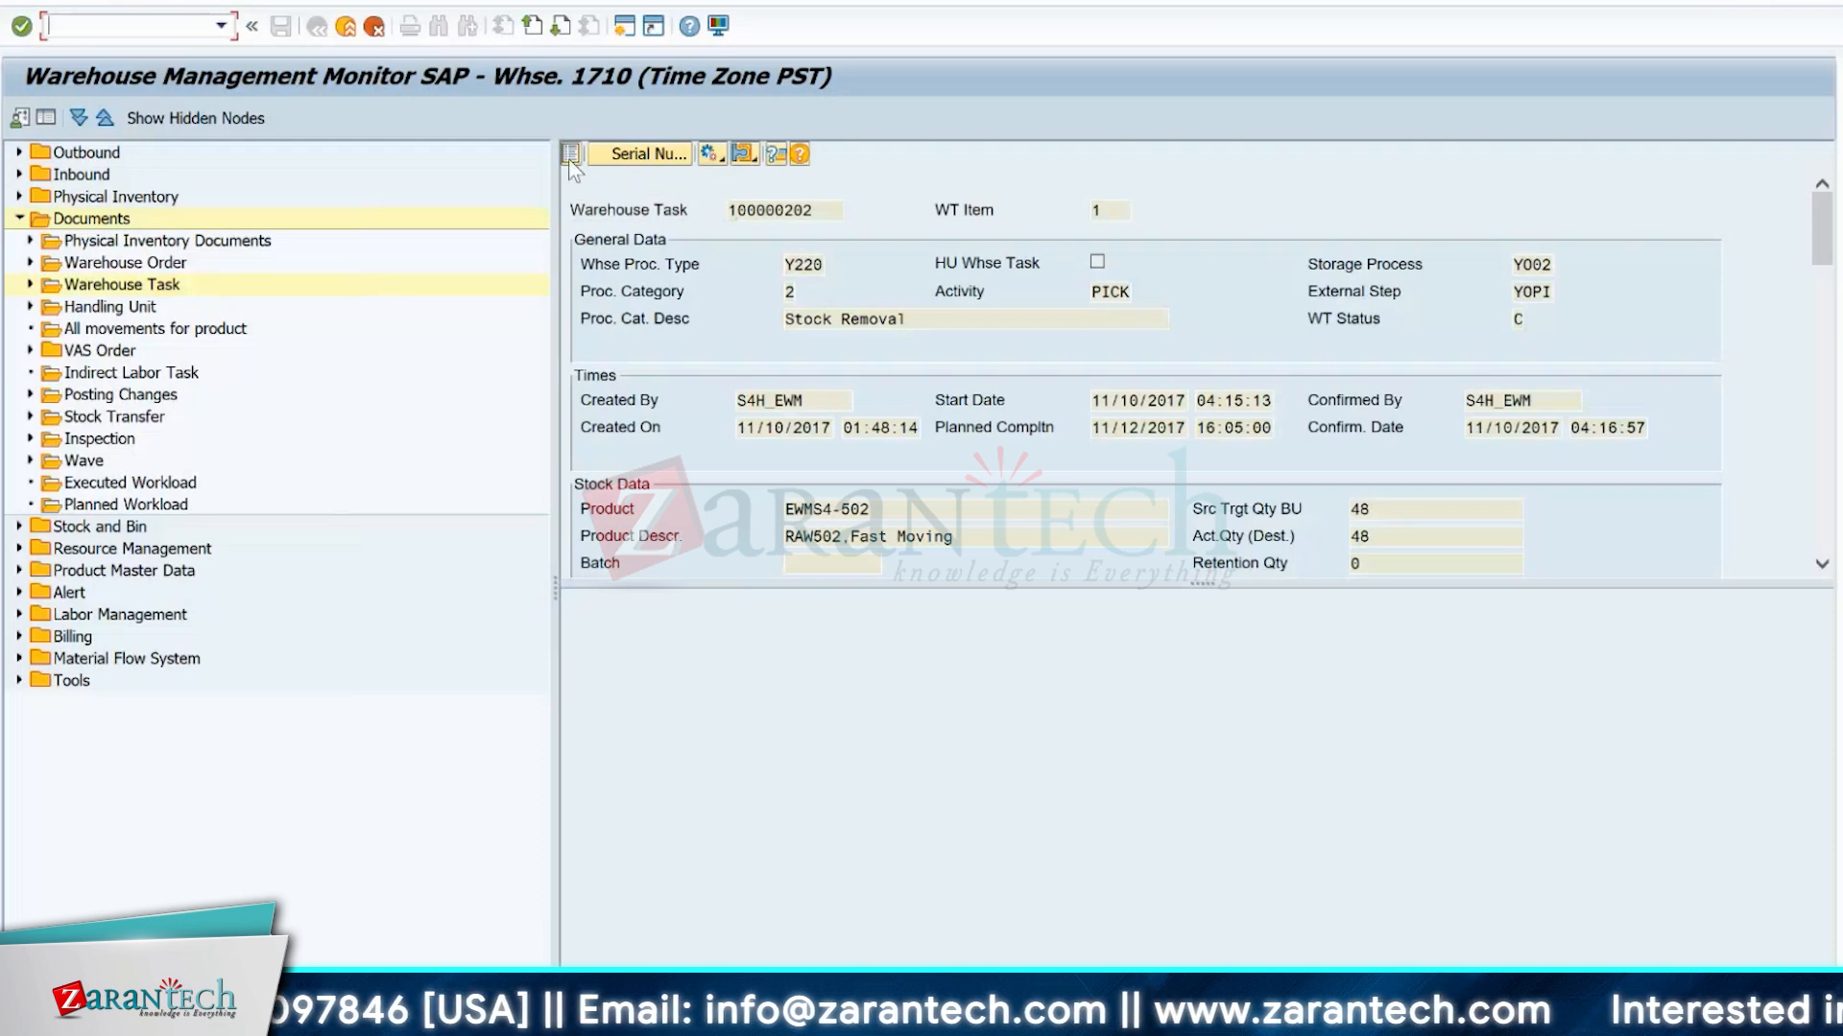
click(571, 154)
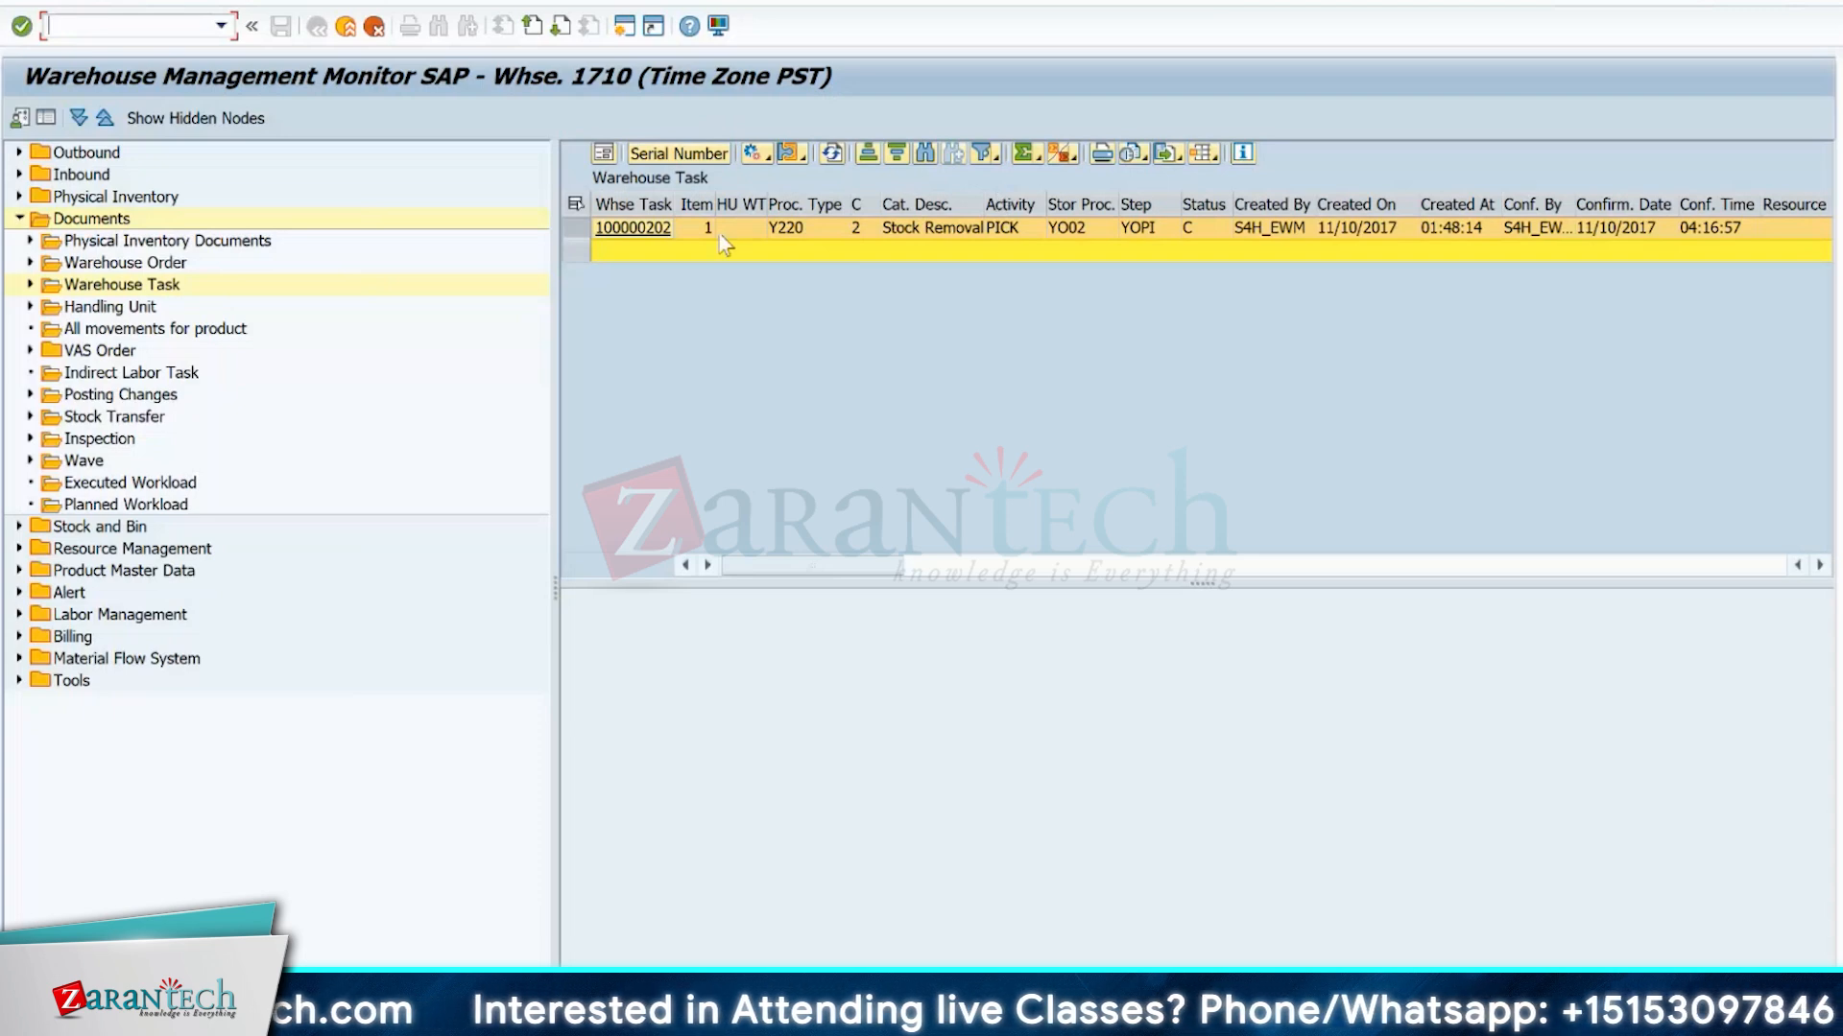
click(604, 155)
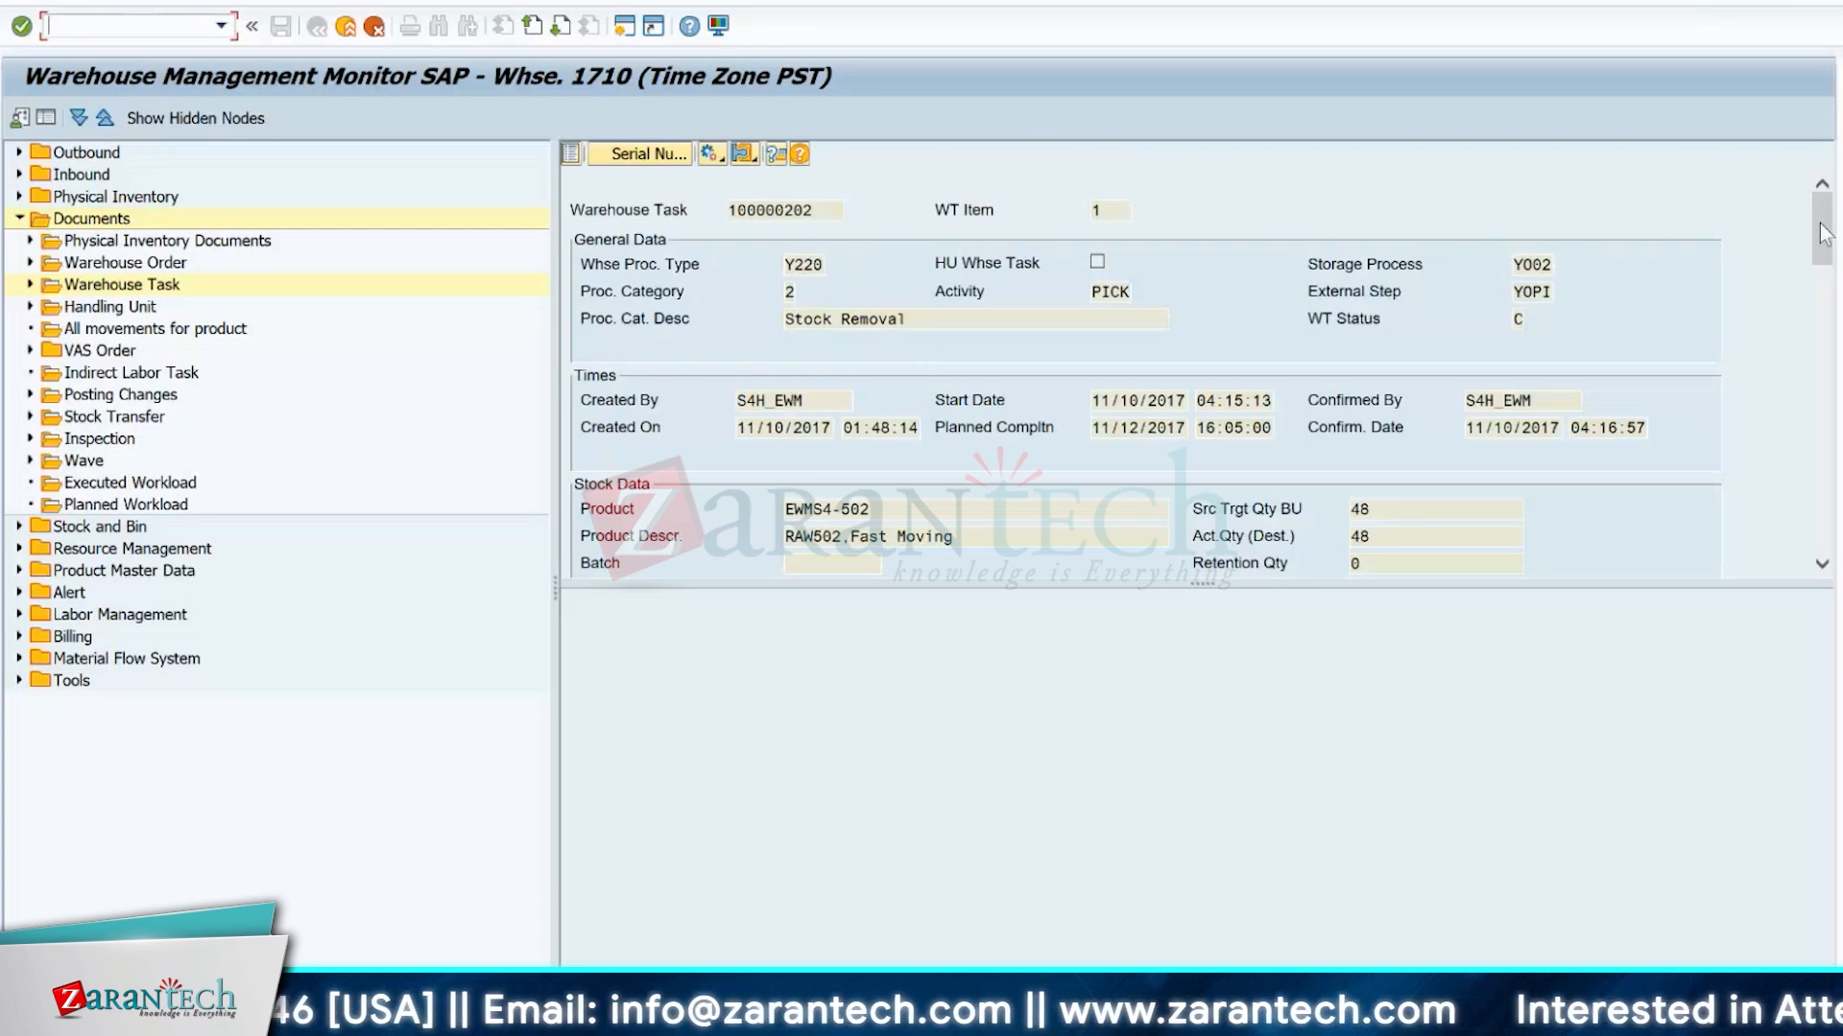
mouse_move(1821, 224)
mouse_down()
mouse_move(1824, 278)
mouse_move(1823, 227)
mouse_up()
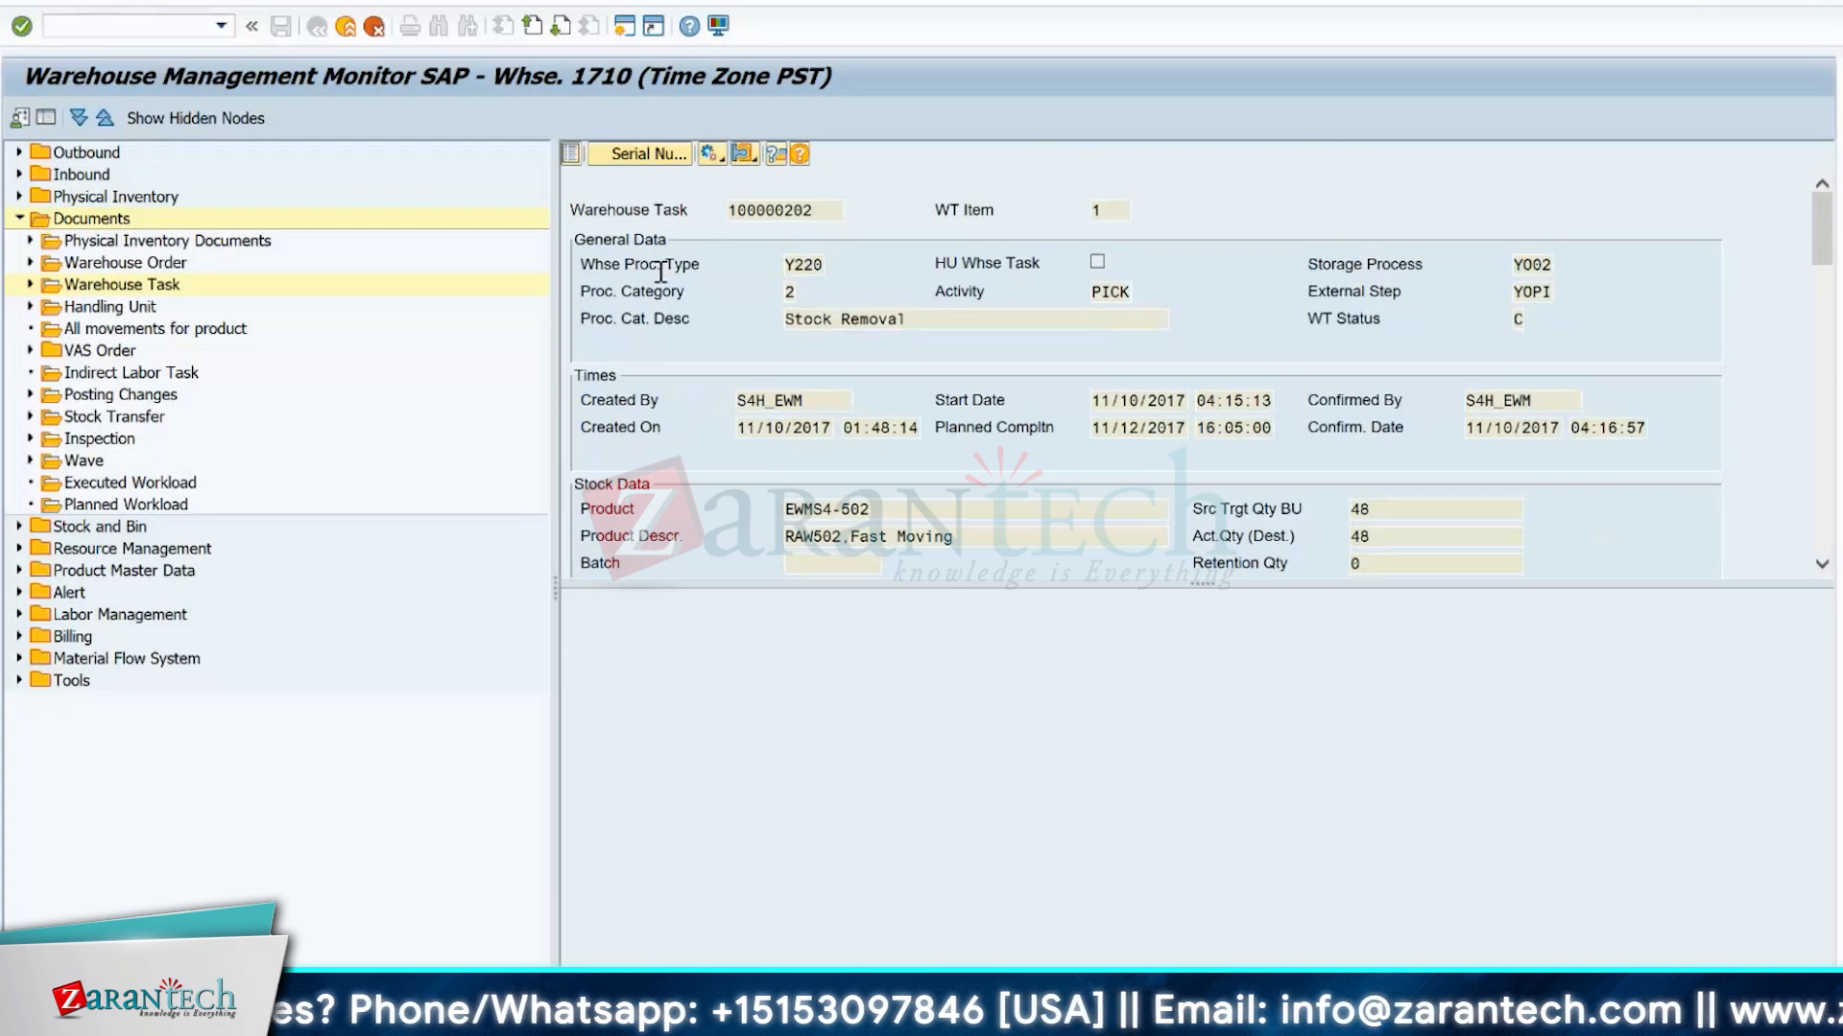
drag(581, 266, 706, 265)
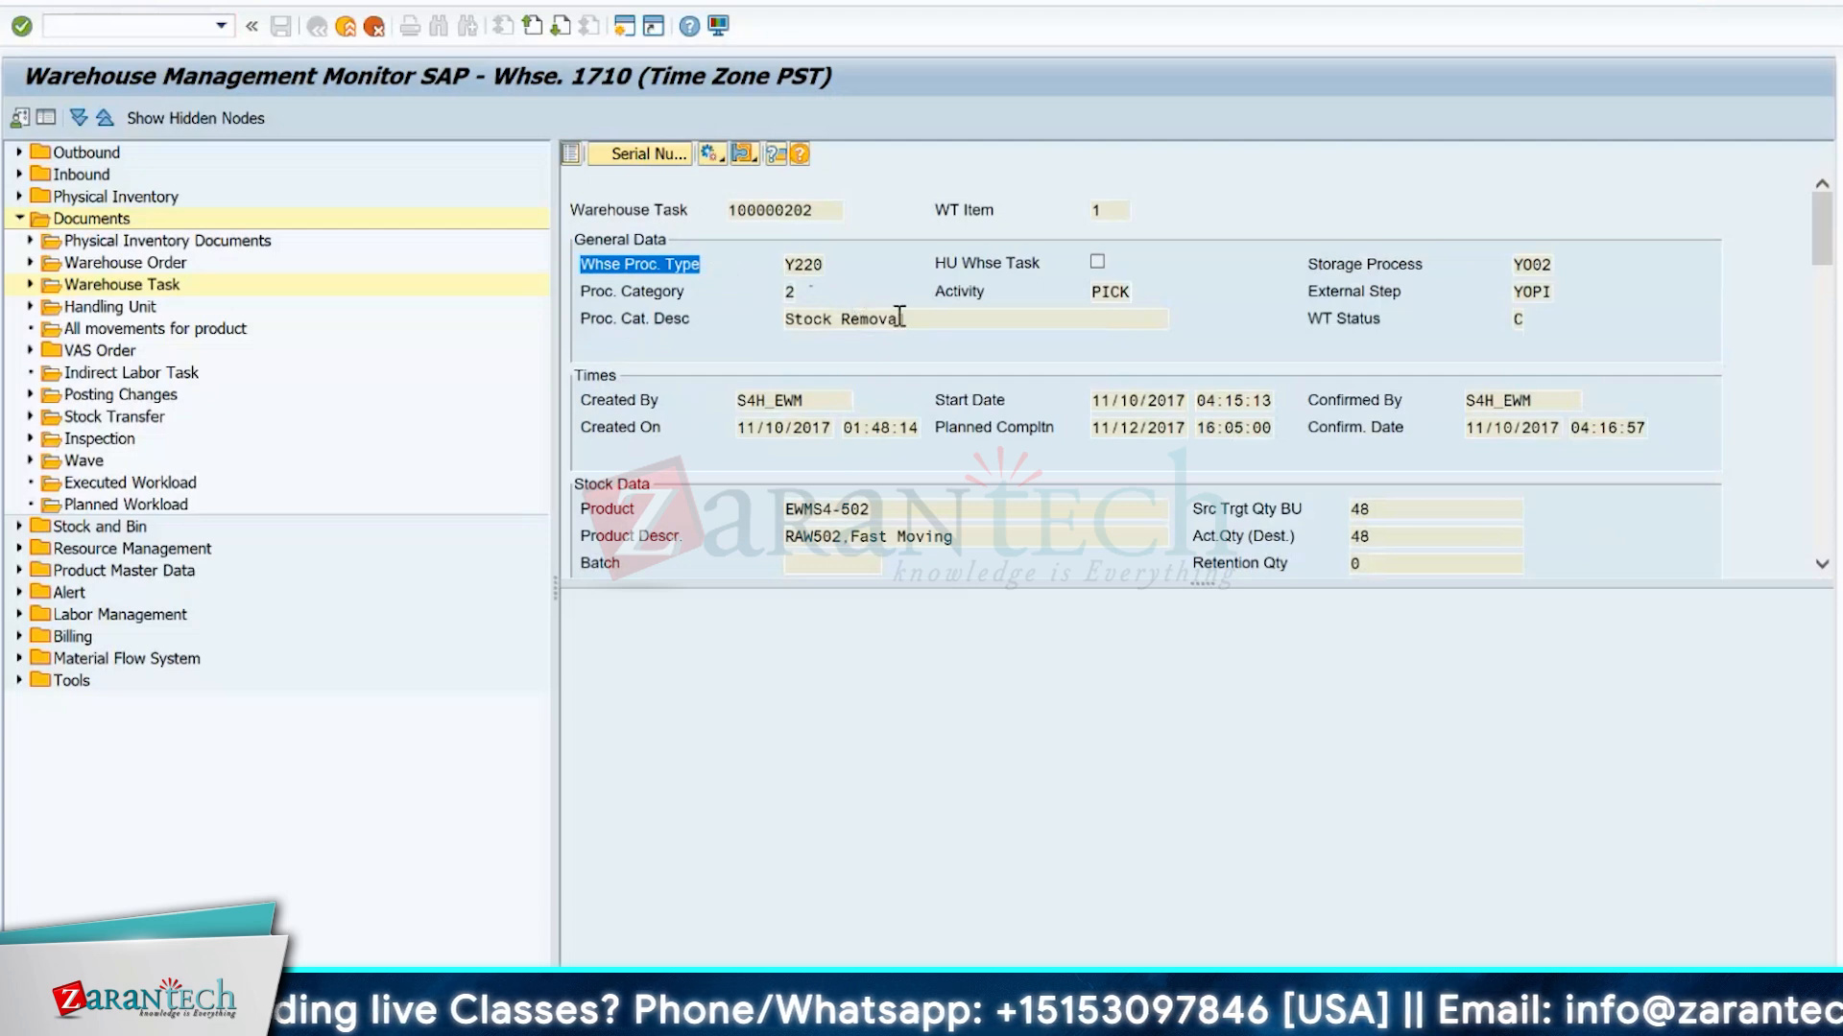
drag(931, 323, 782, 335)
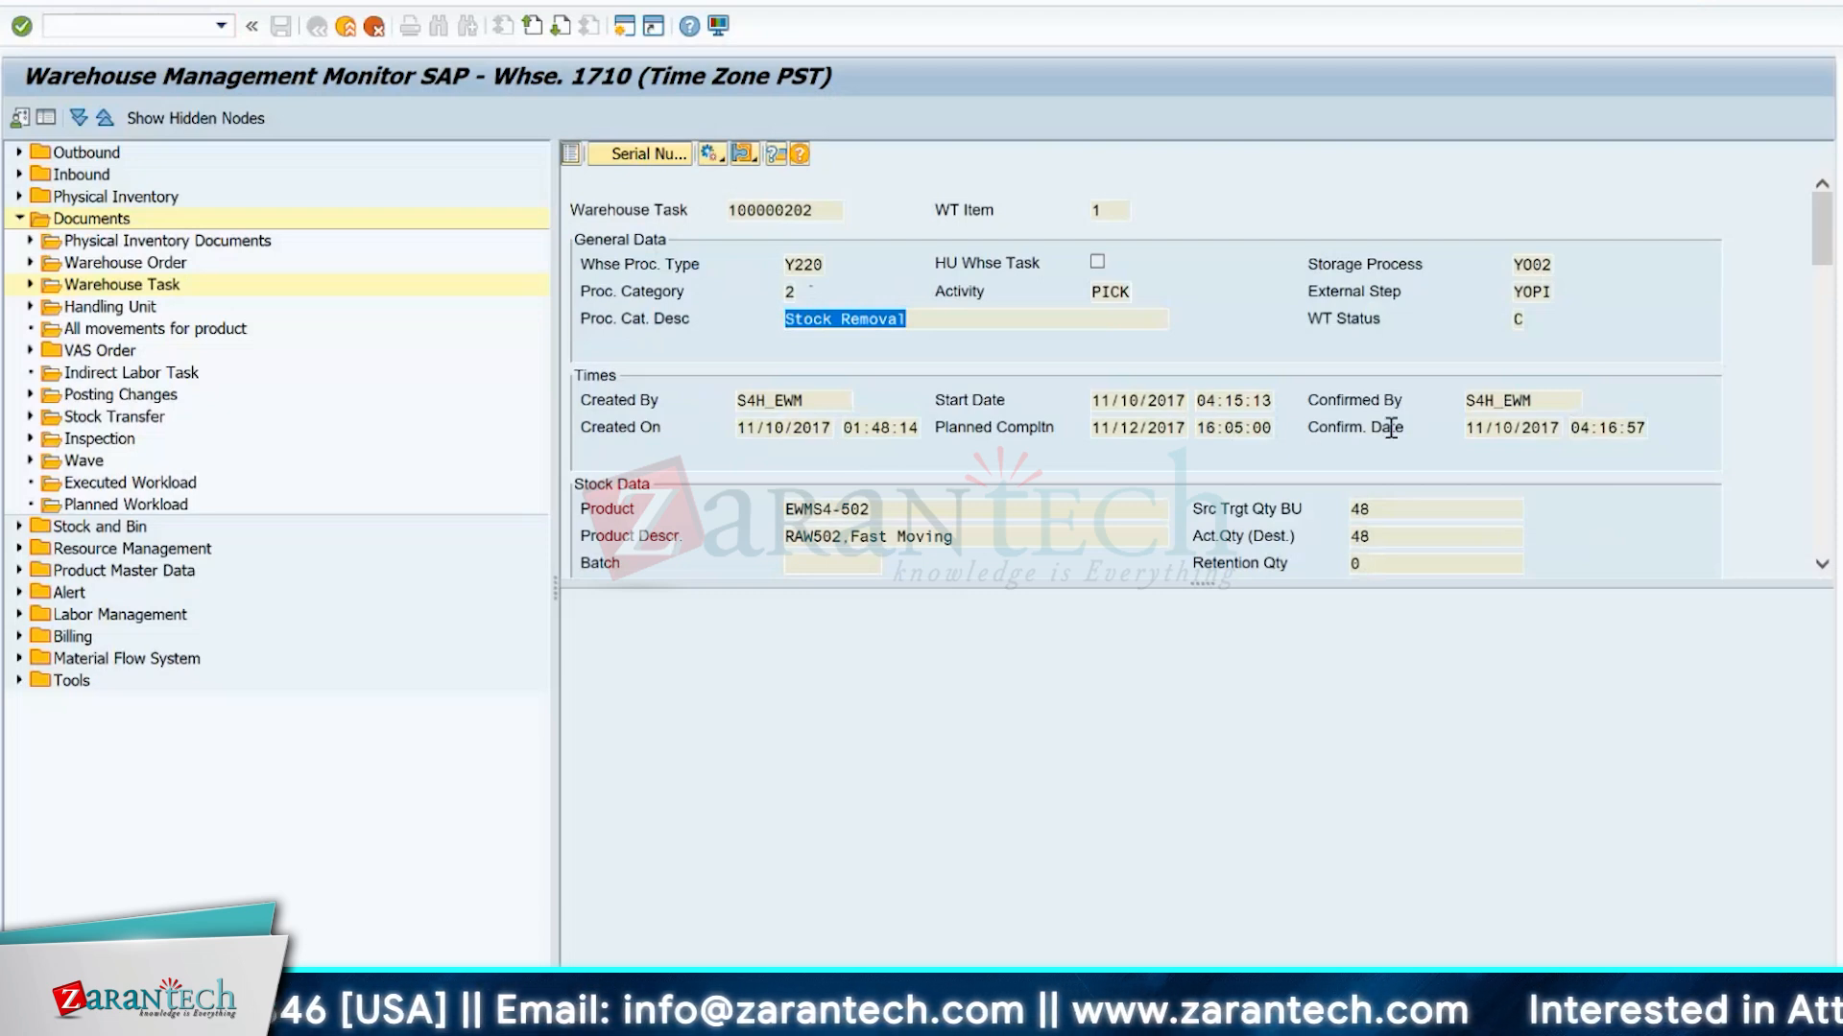
Review the possible warehouse task statuses from the task list, leaving the status unchanged.
click(1519, 319)
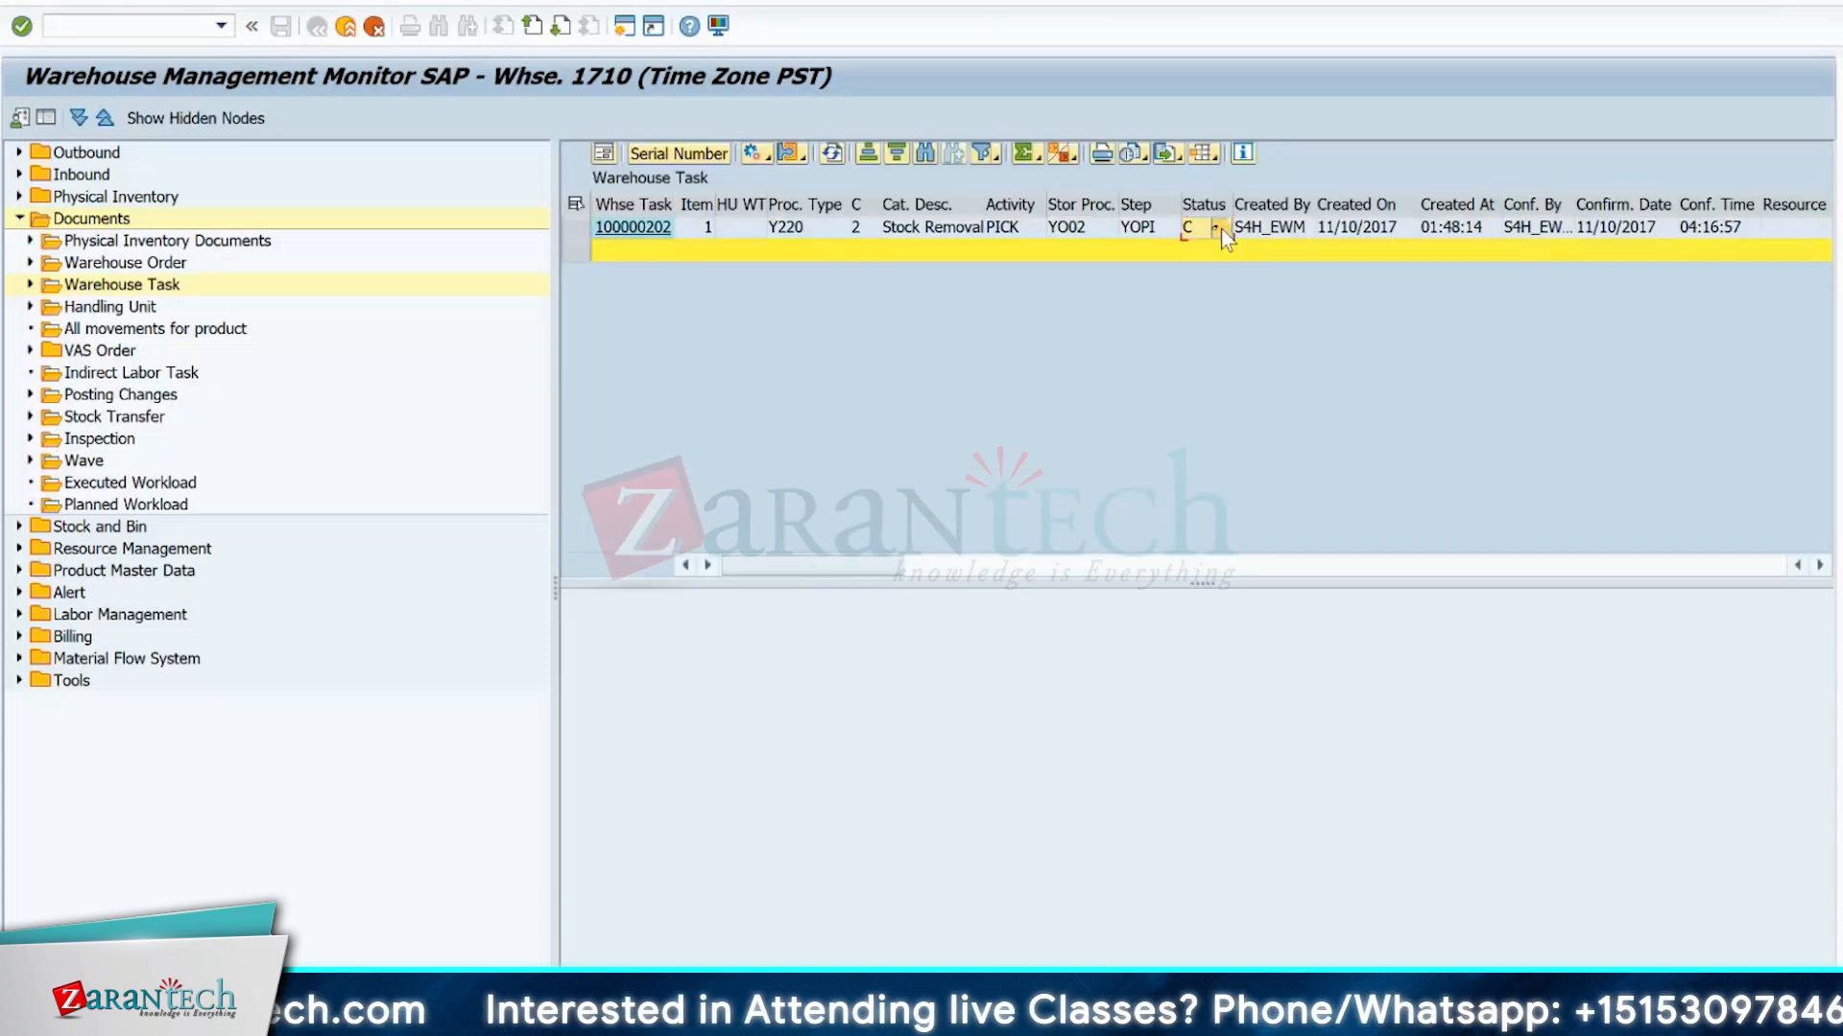
click(1220, 228)
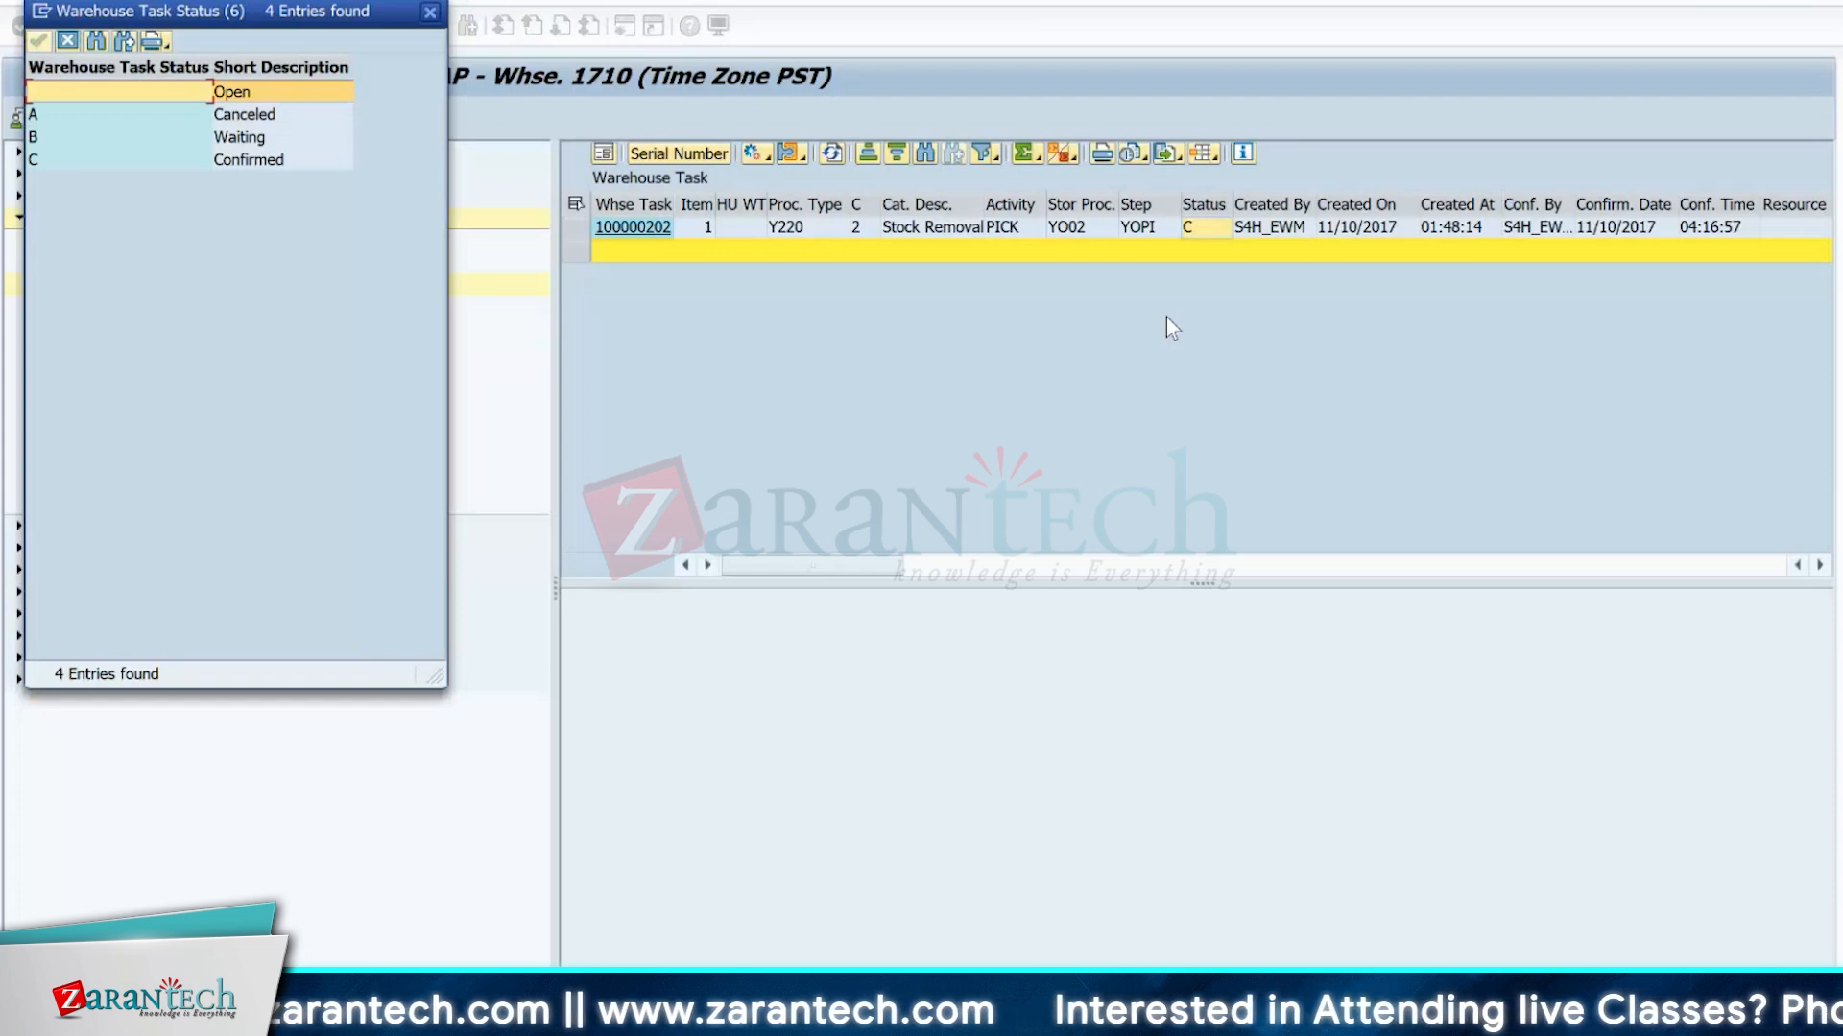
click(430, 12)
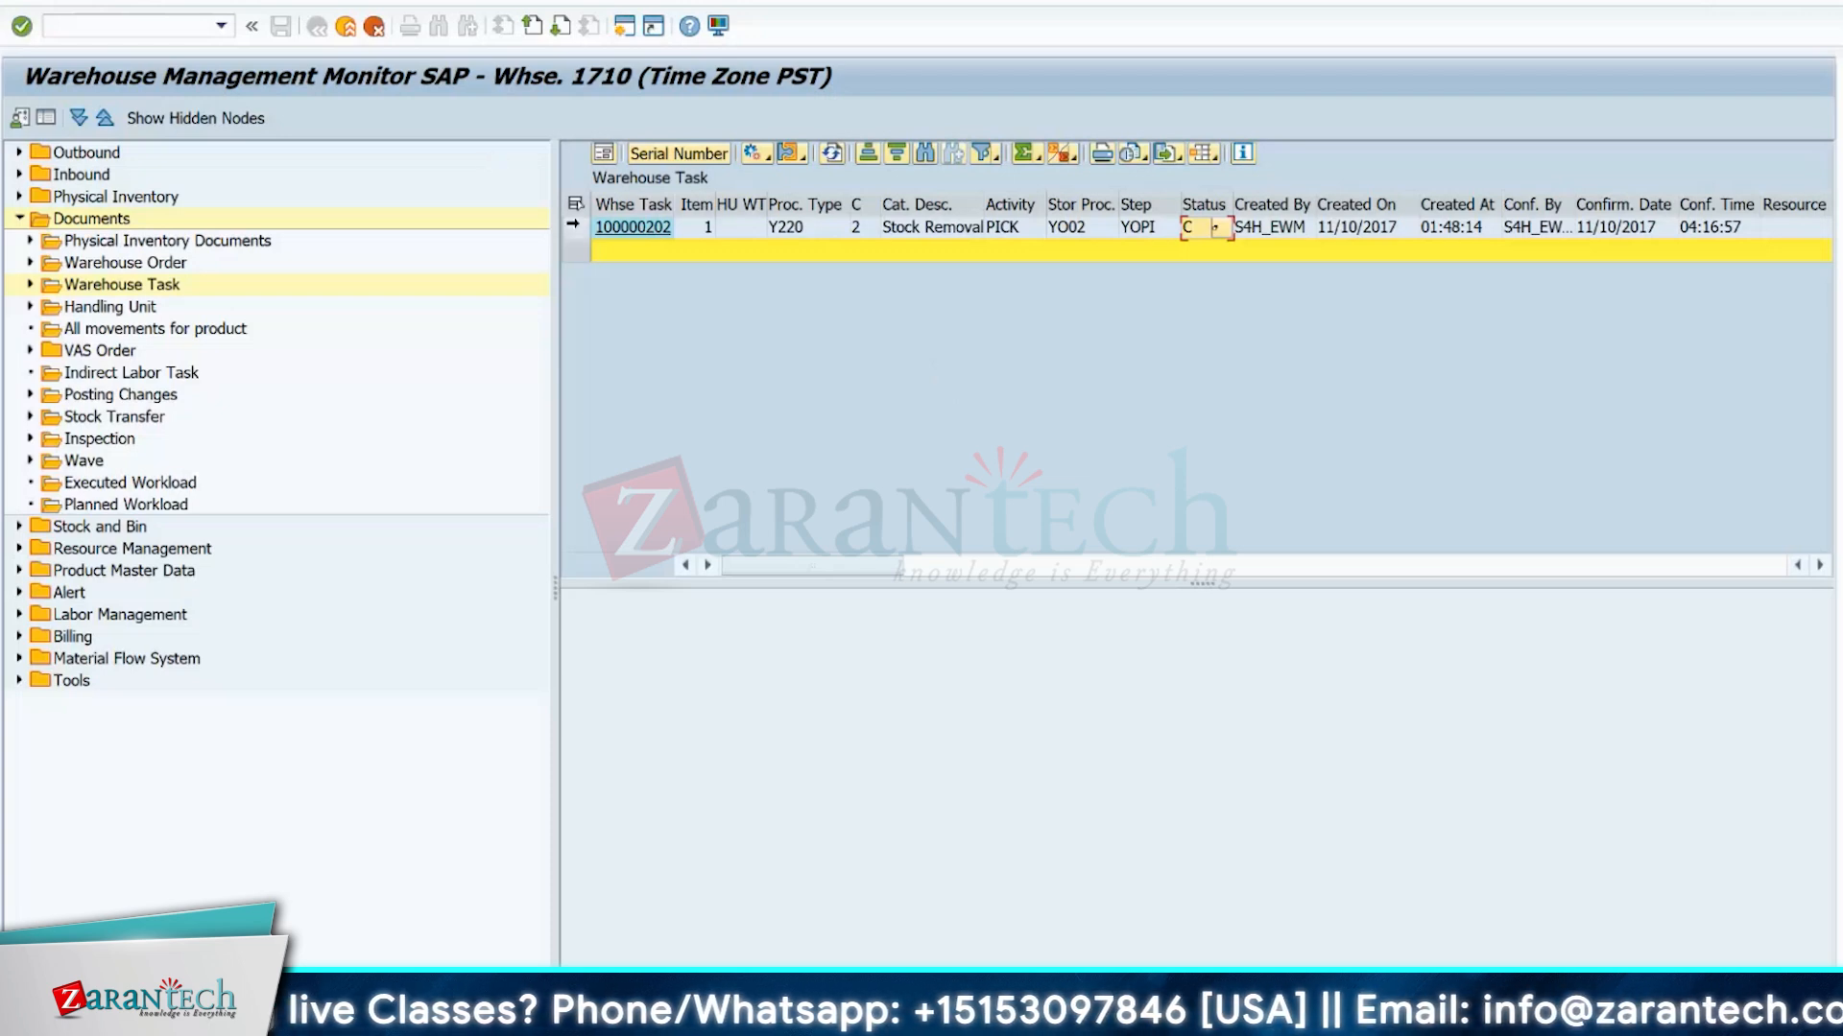
Reopen the warehouse task in form view, enlarge the display area and examine its stock data and movement data.
click(576, 229)
click(604, 154)
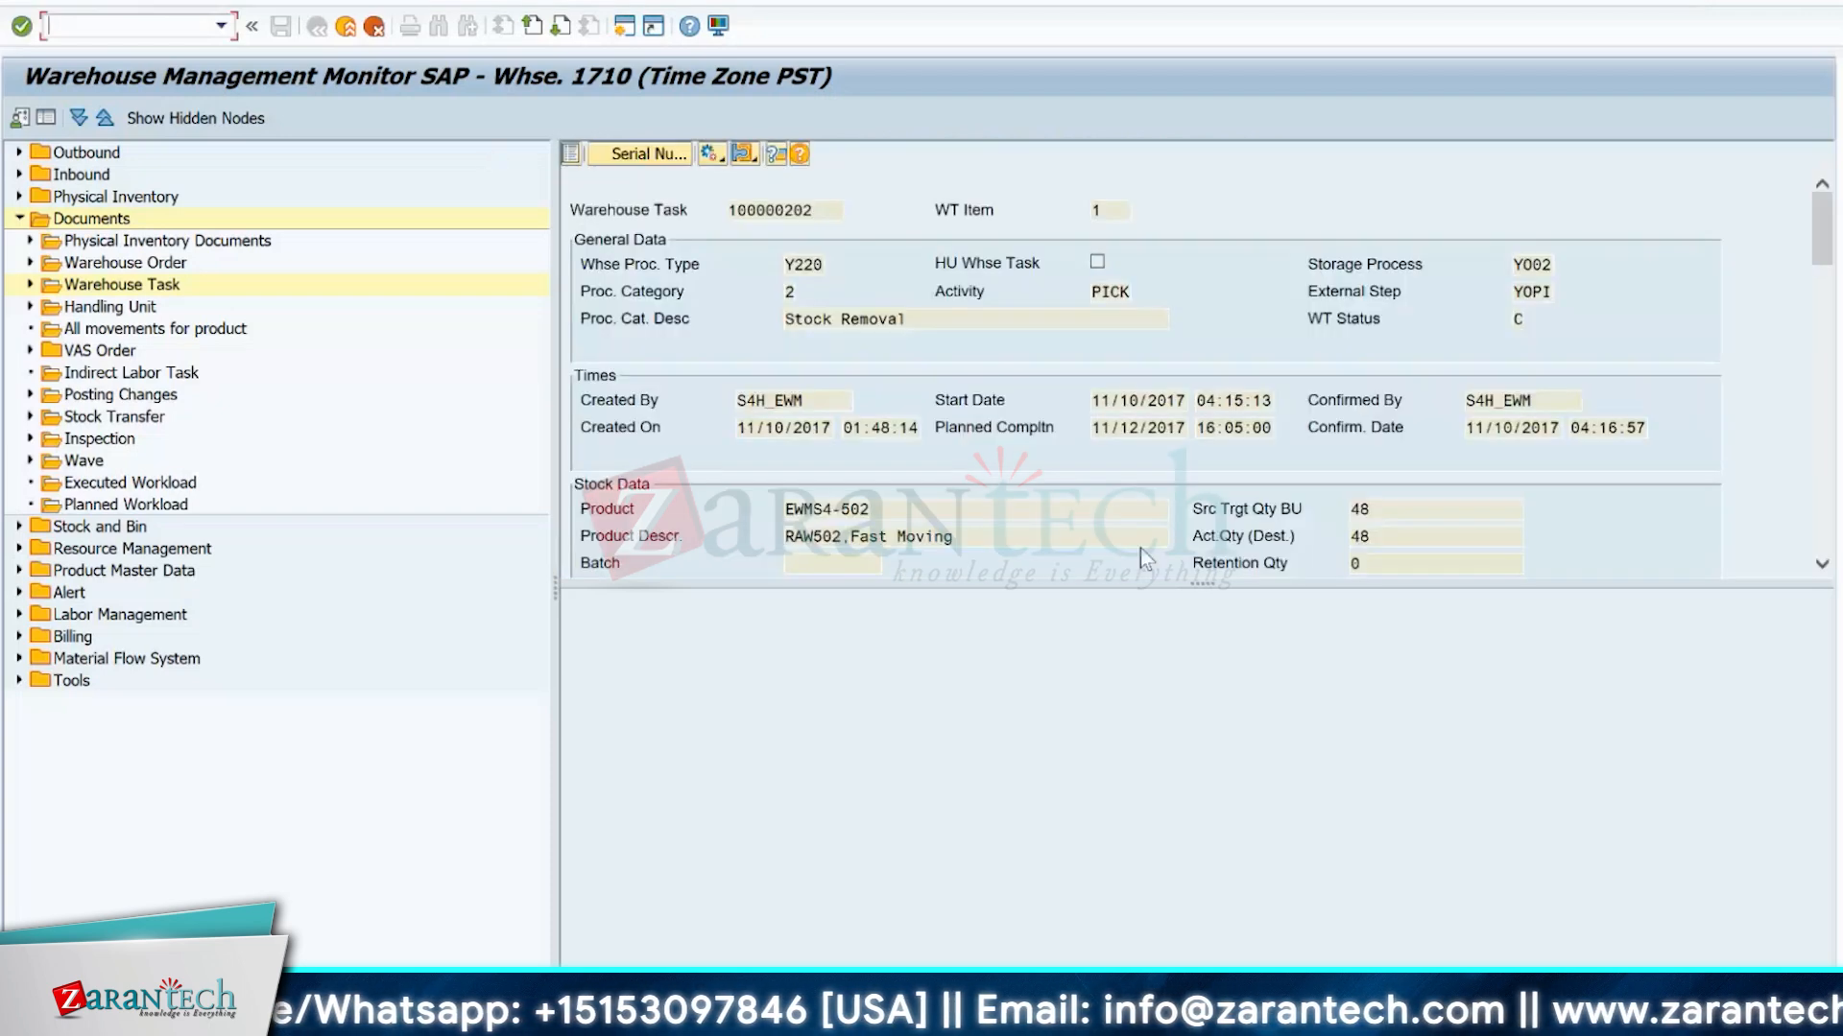
drag(1204, 583, 1203, 772)
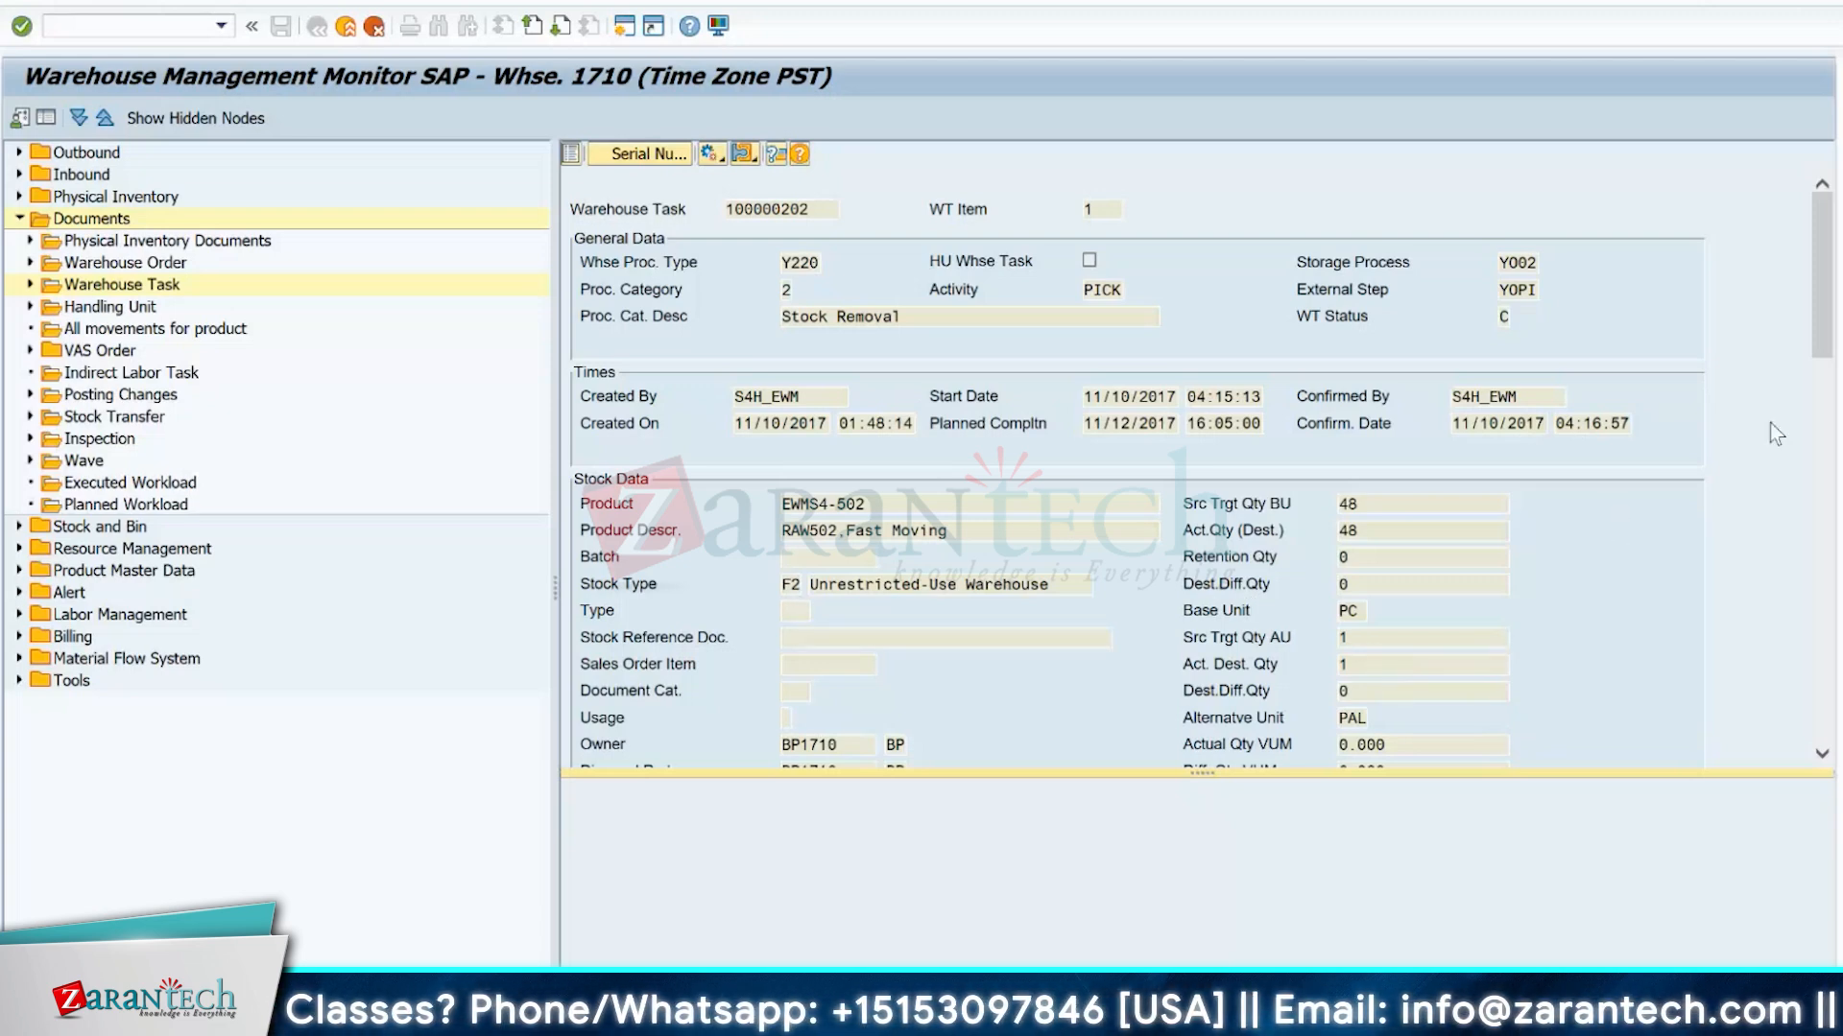
drag(1810, 303, 1816, 403)
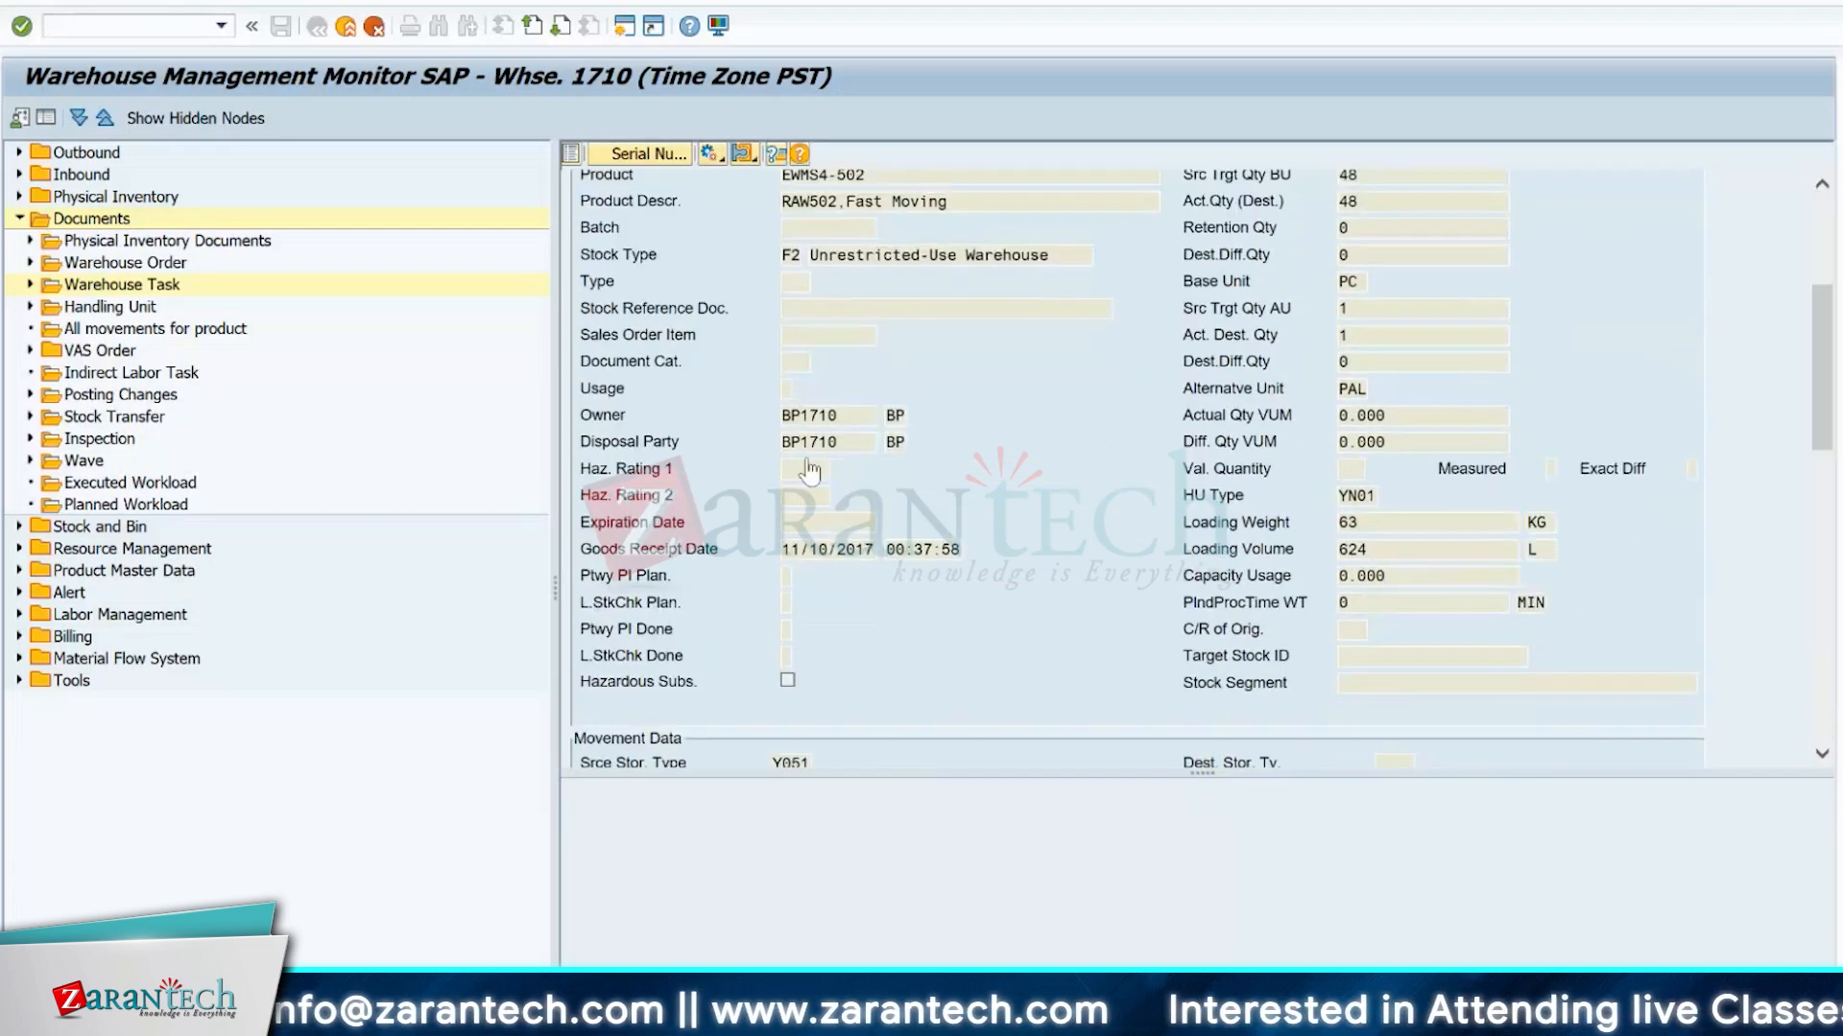
drag(1814, 374, 1816, 483)
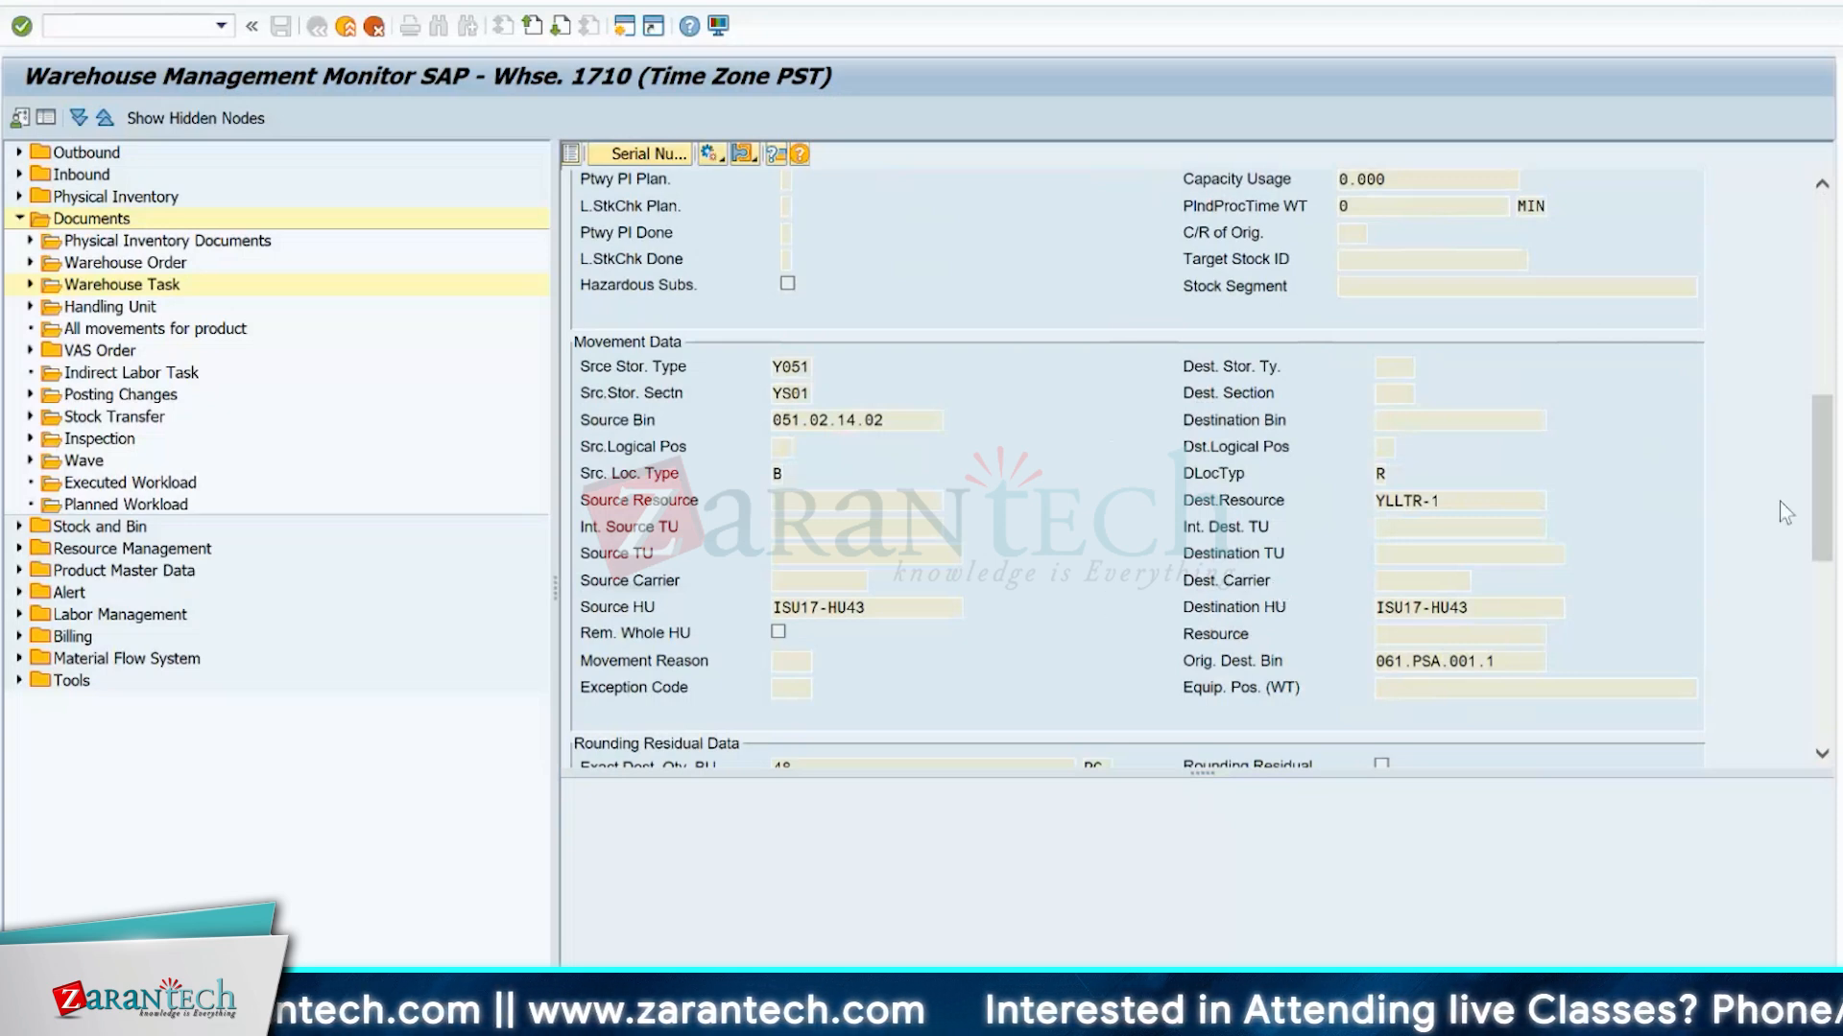
Examine the warehouse task's other data section and its header, including the document, queue, warehouse order and task number fields.
drag(1826, 493, 1835, 672)
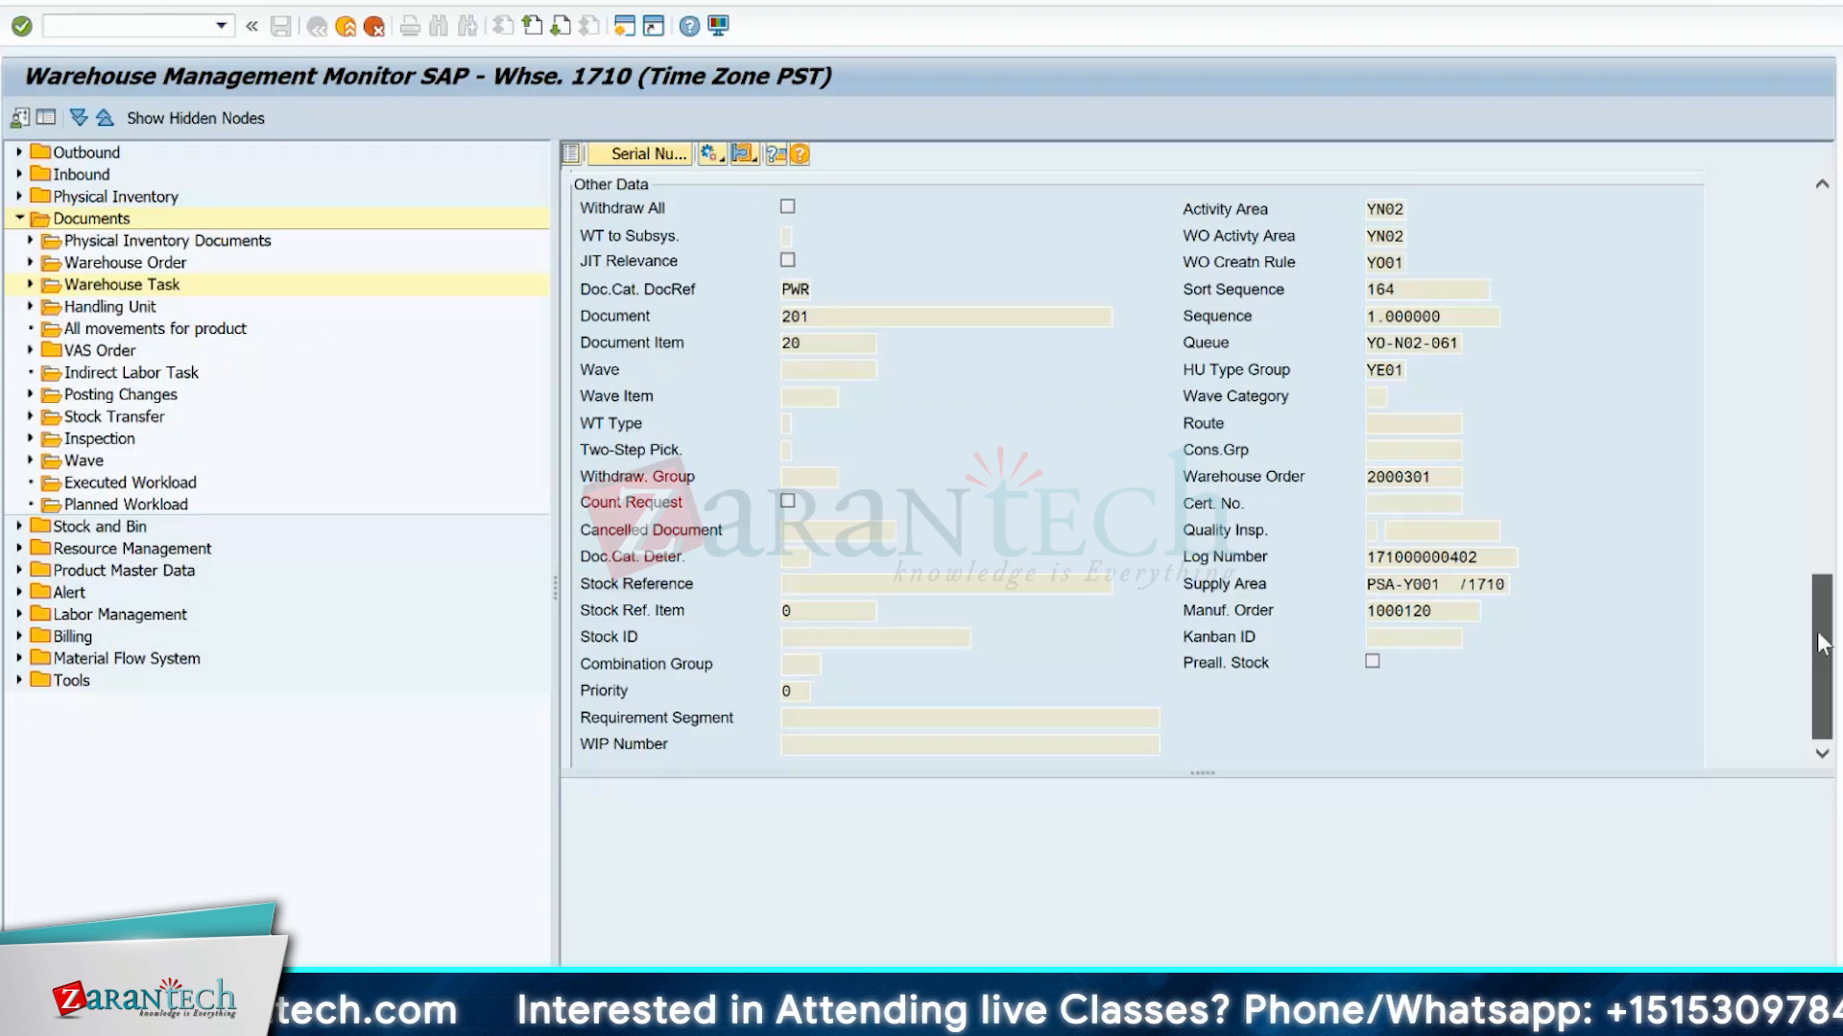
drag(1821, 643, 1835, 251)
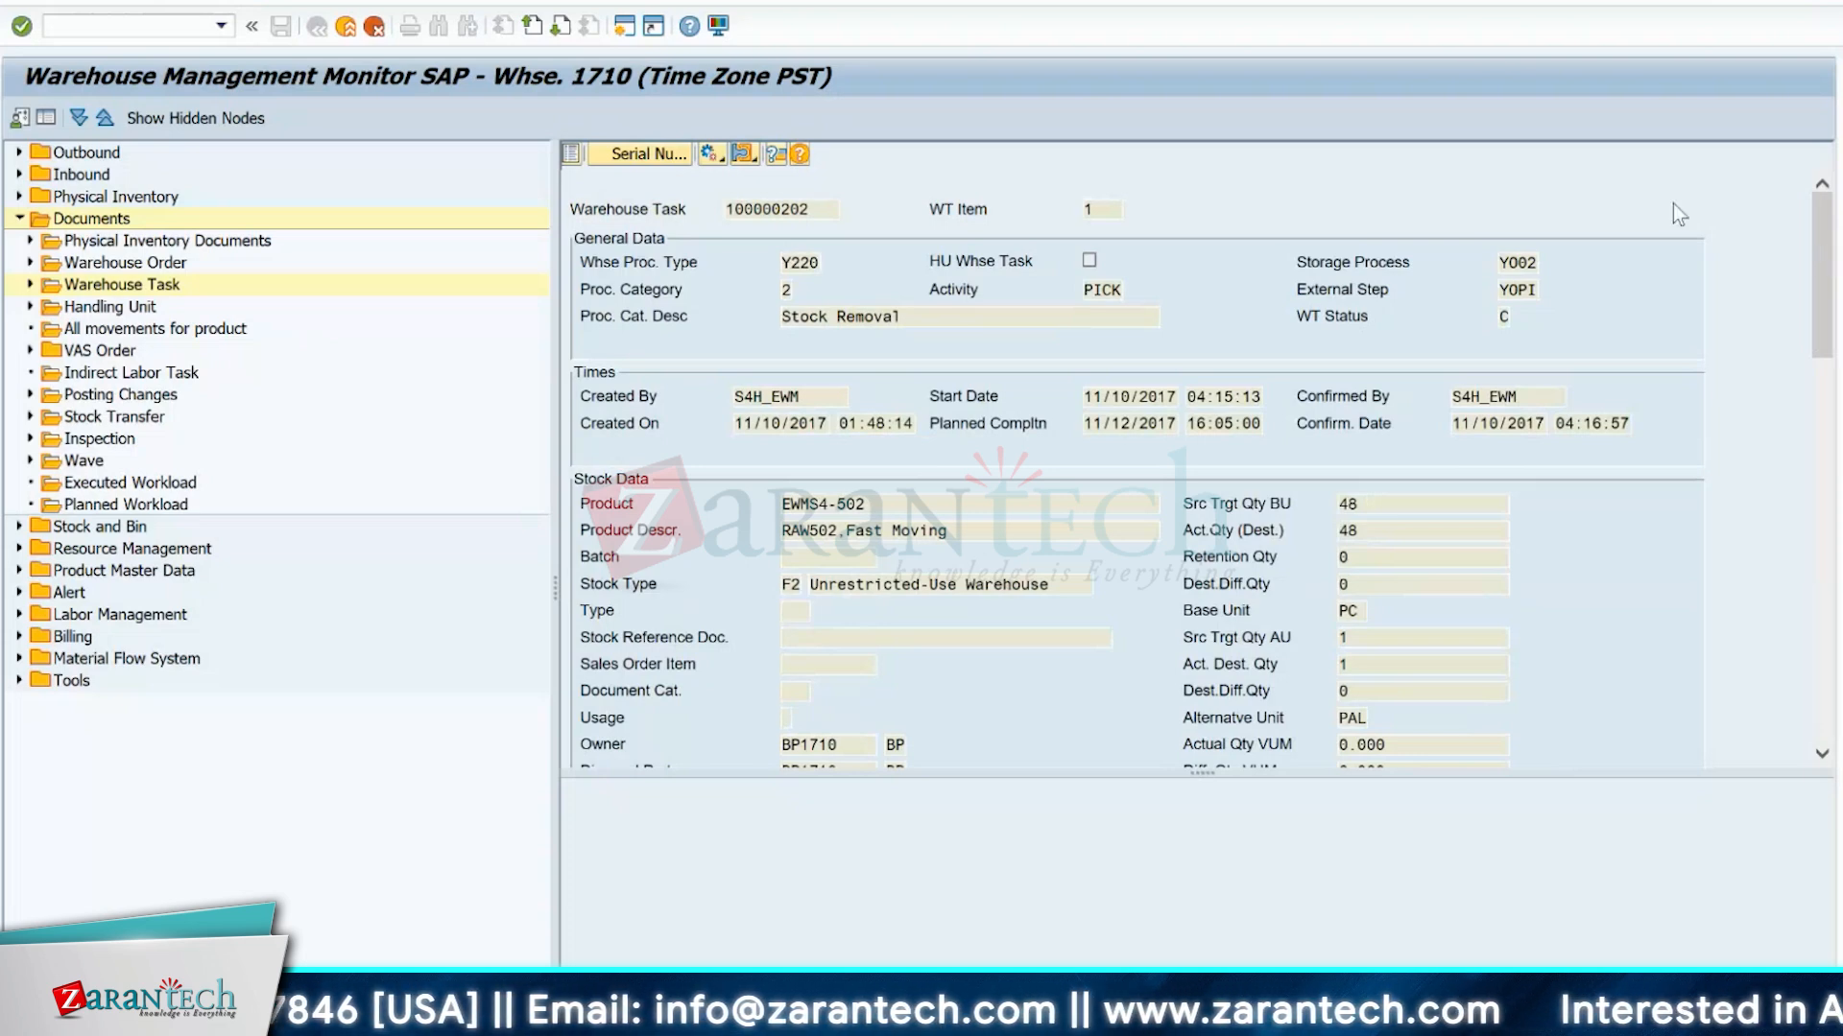
click(814, 219)
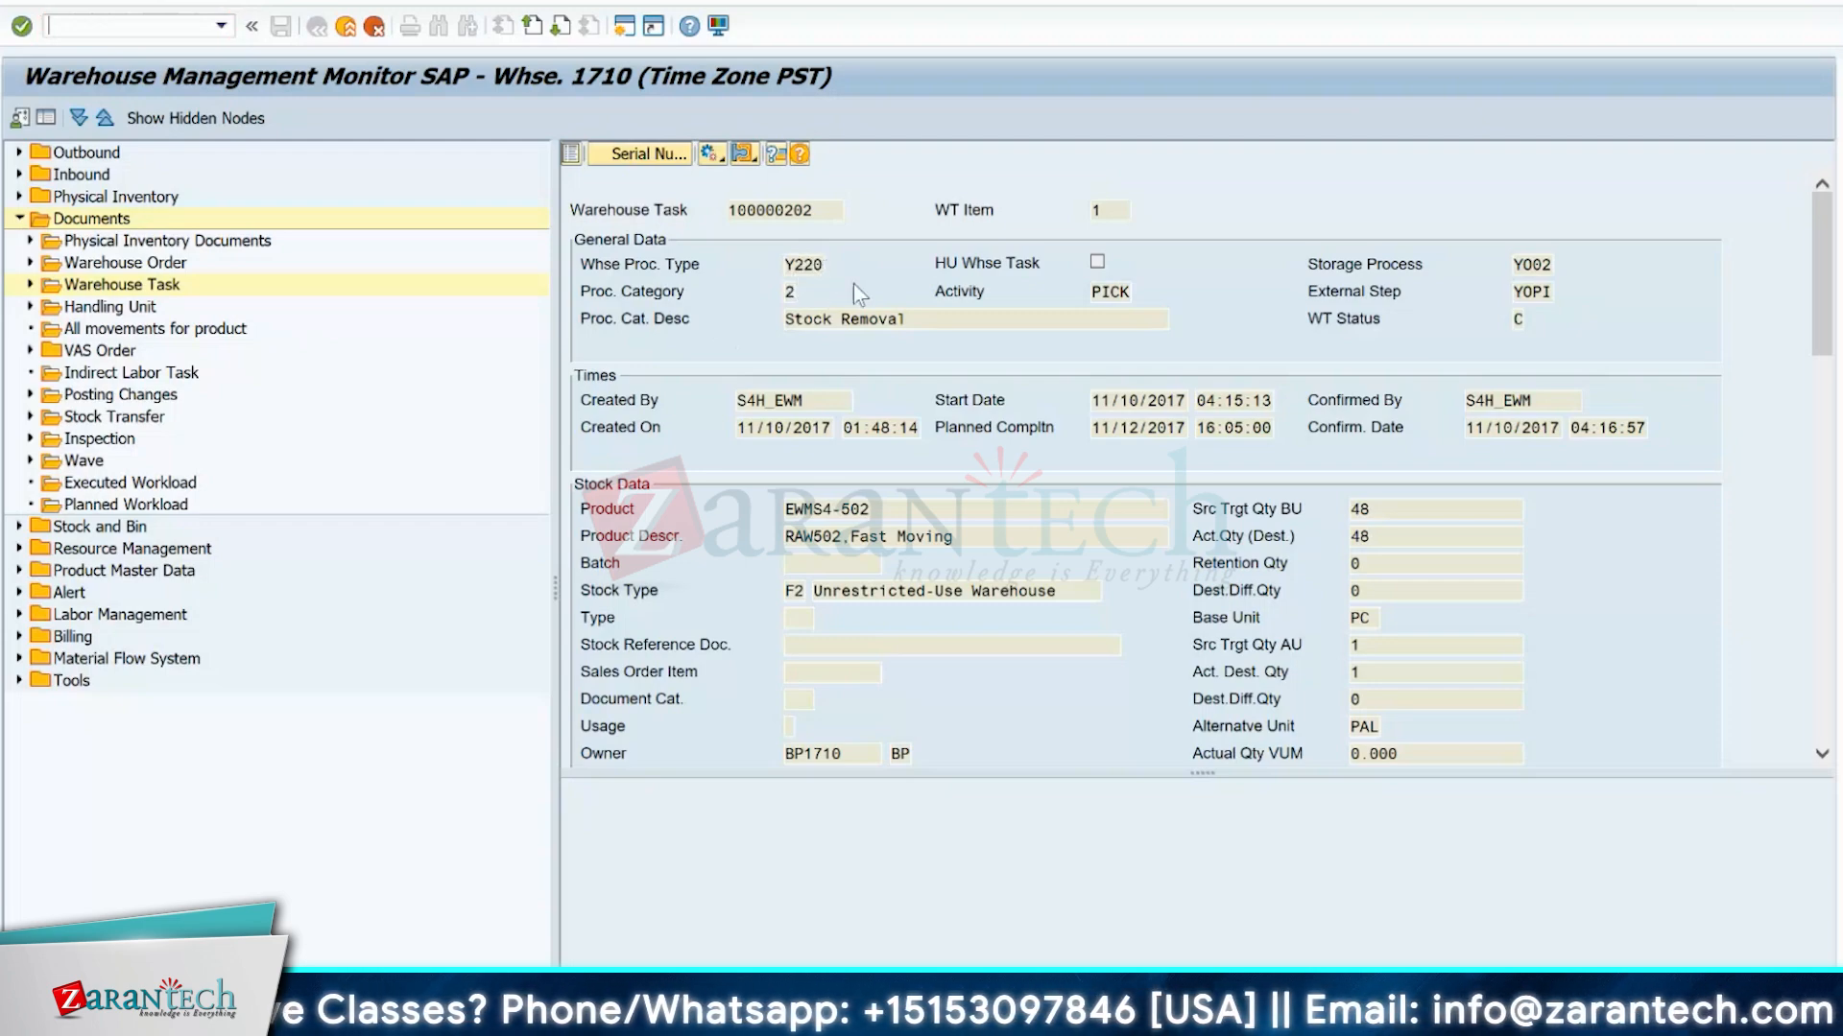
Return to the warehouse process type overview and examine the process type determination indicator in the warehouse data of product EWMS4-503.
key(alt+Tab)
key(alt+Tab)
key(alt+Tab)
key(alt+Tab)
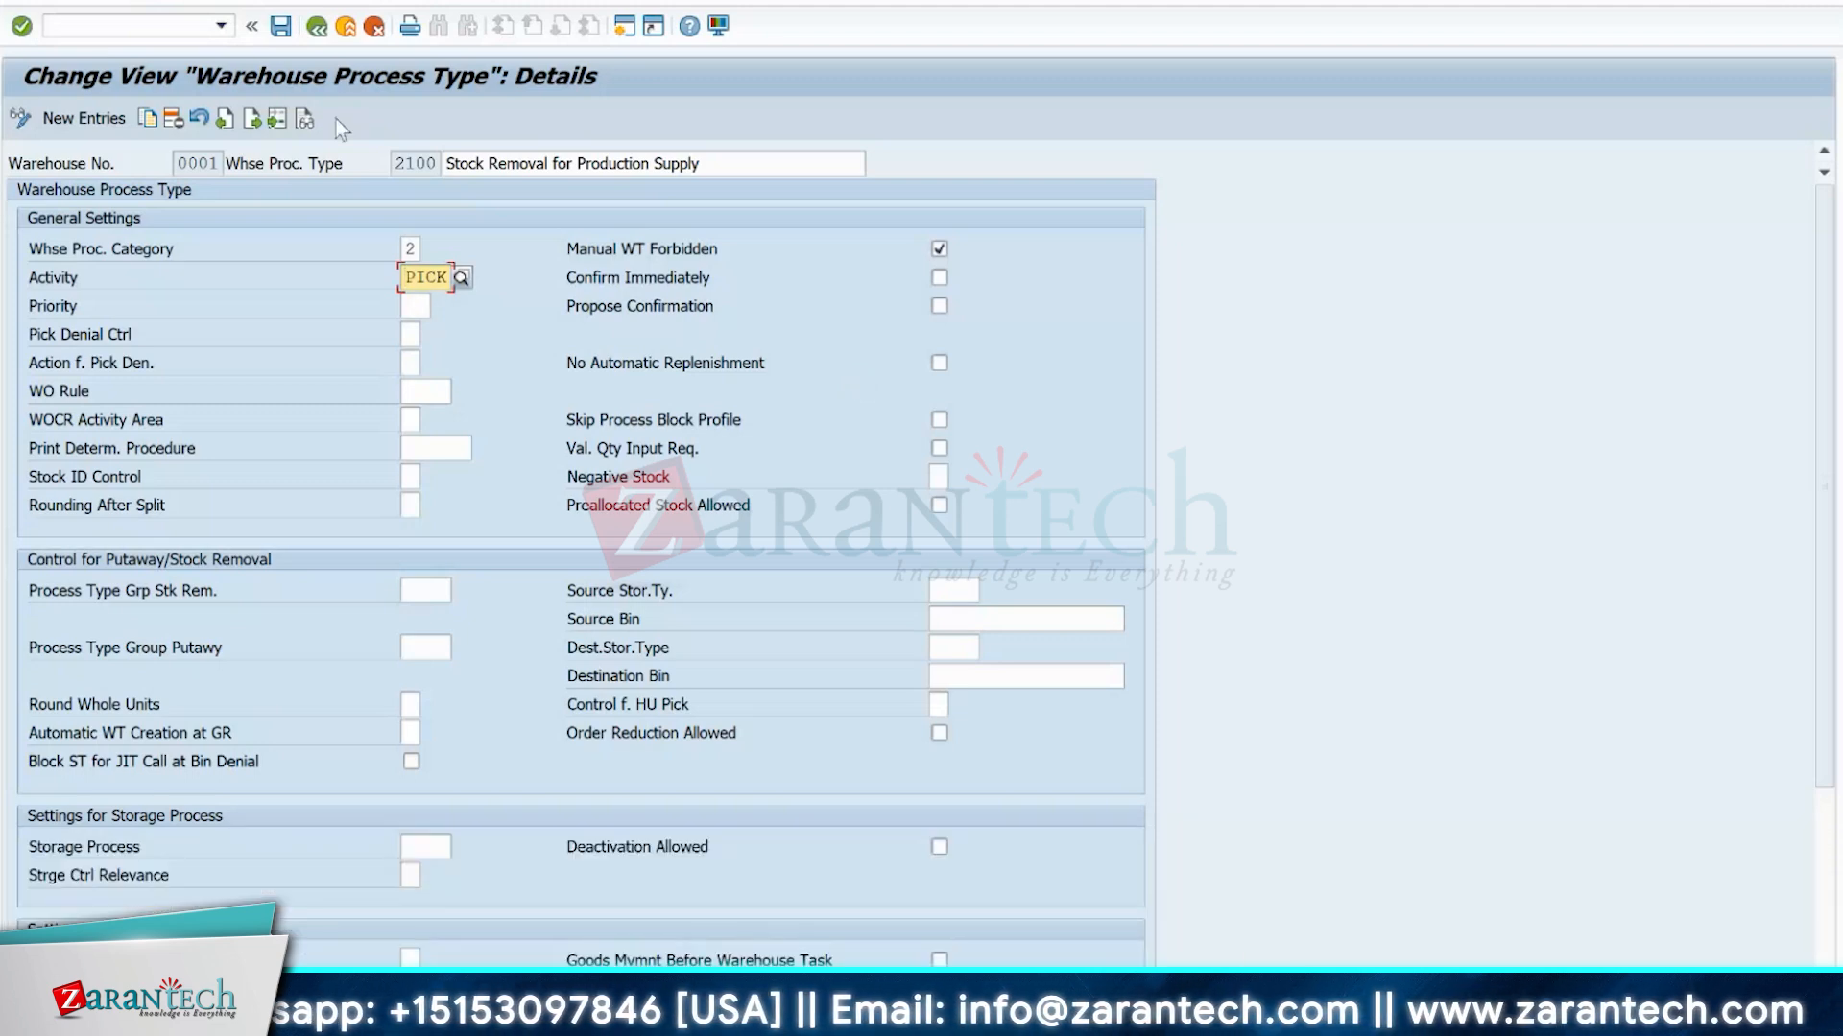
key(F3)
key(alt+Tab)
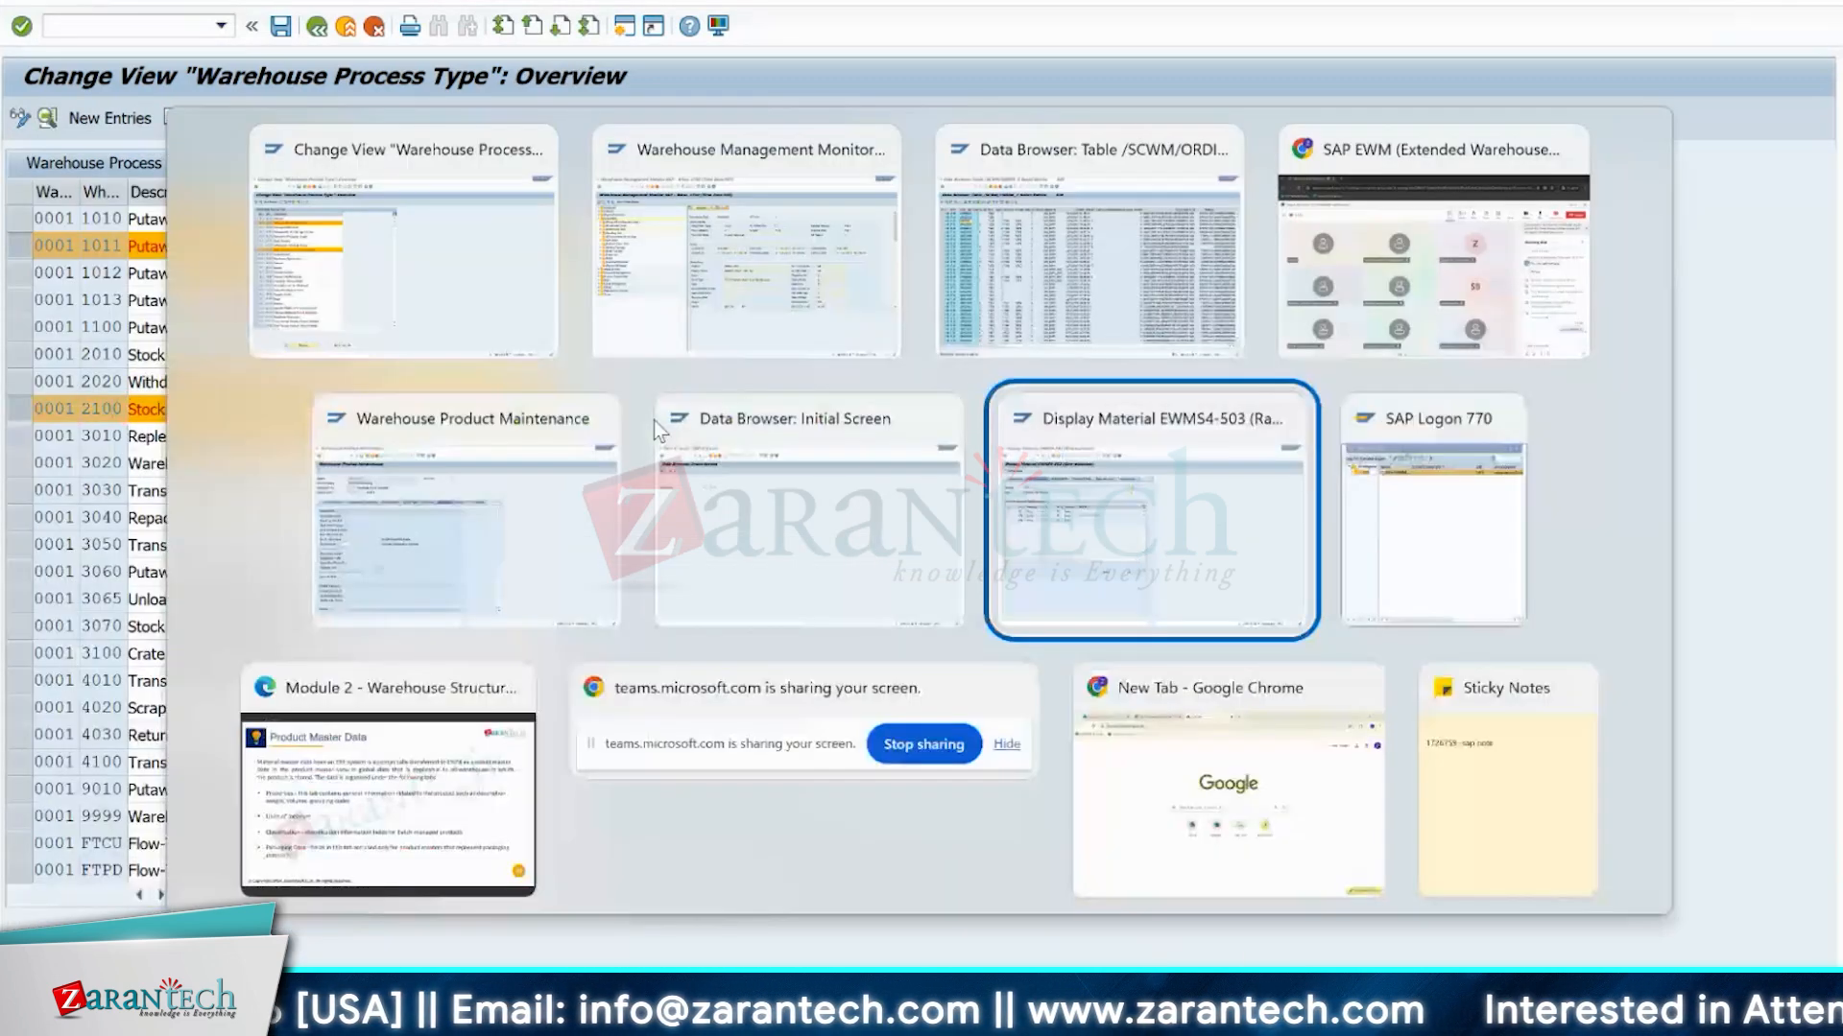
key(alt+shift+Tab)
key(alt+shift+Tab)
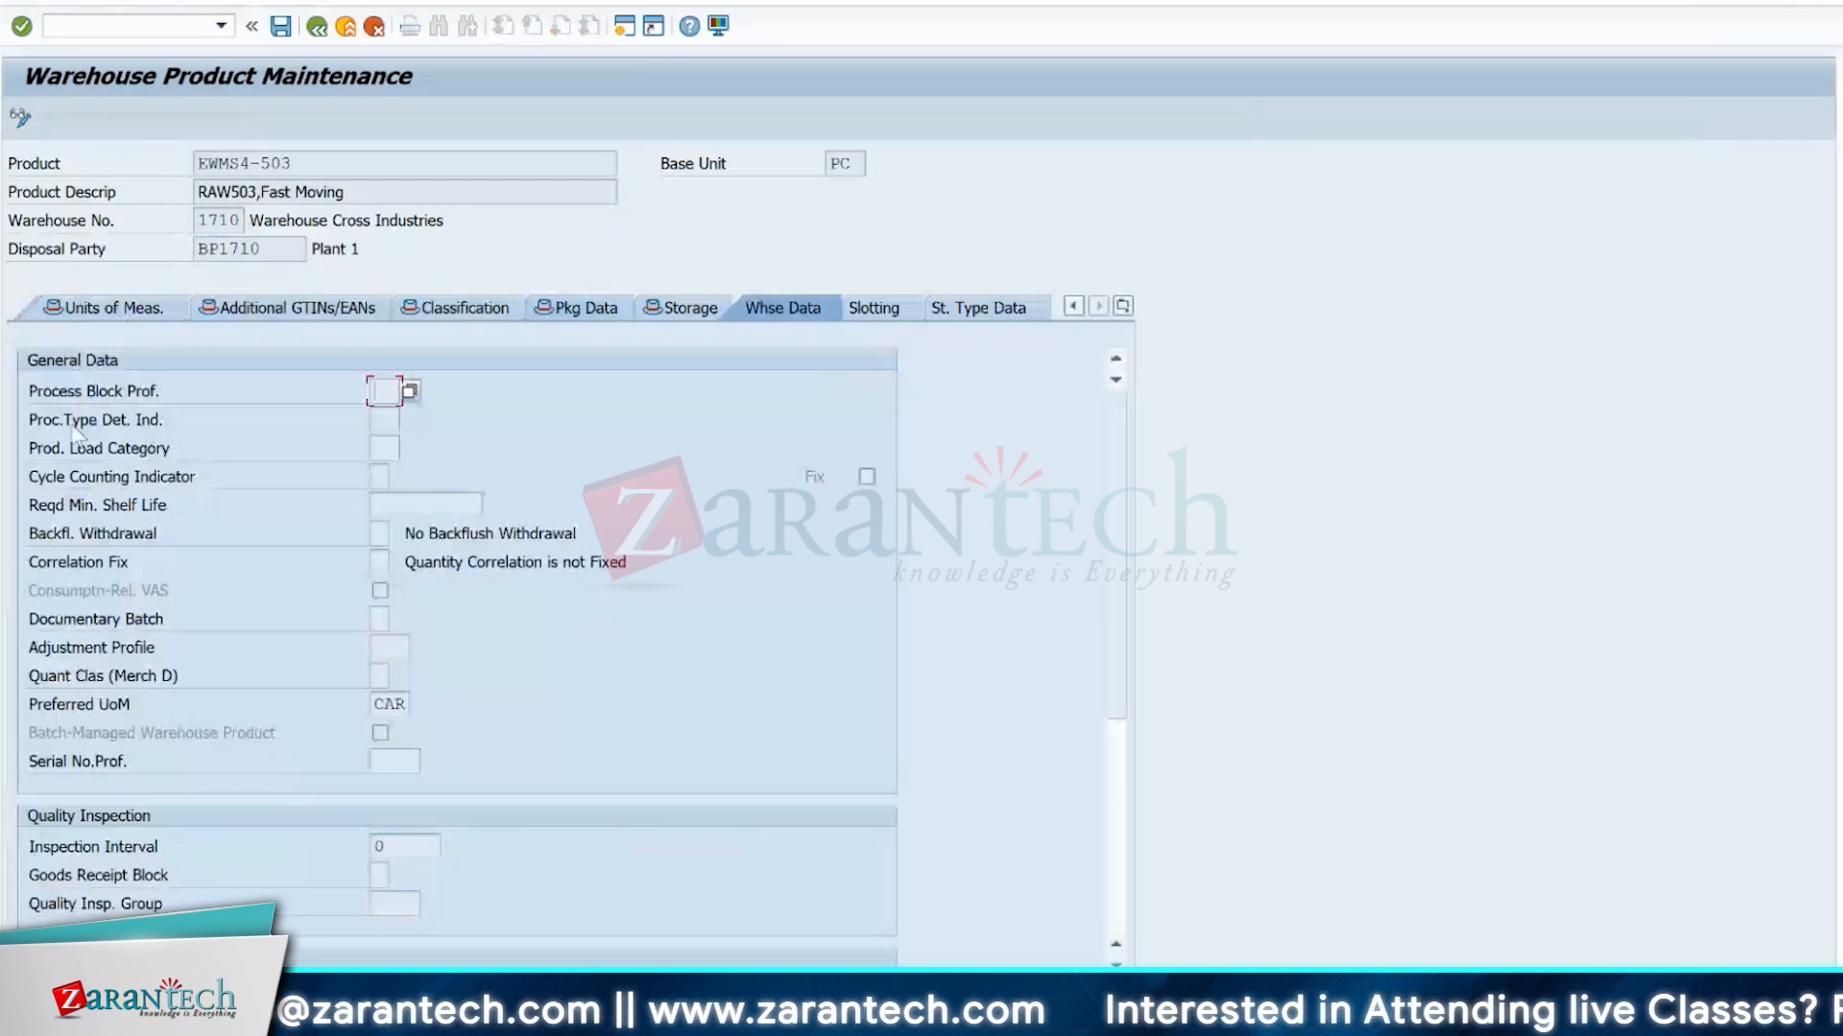
click(385, 415)
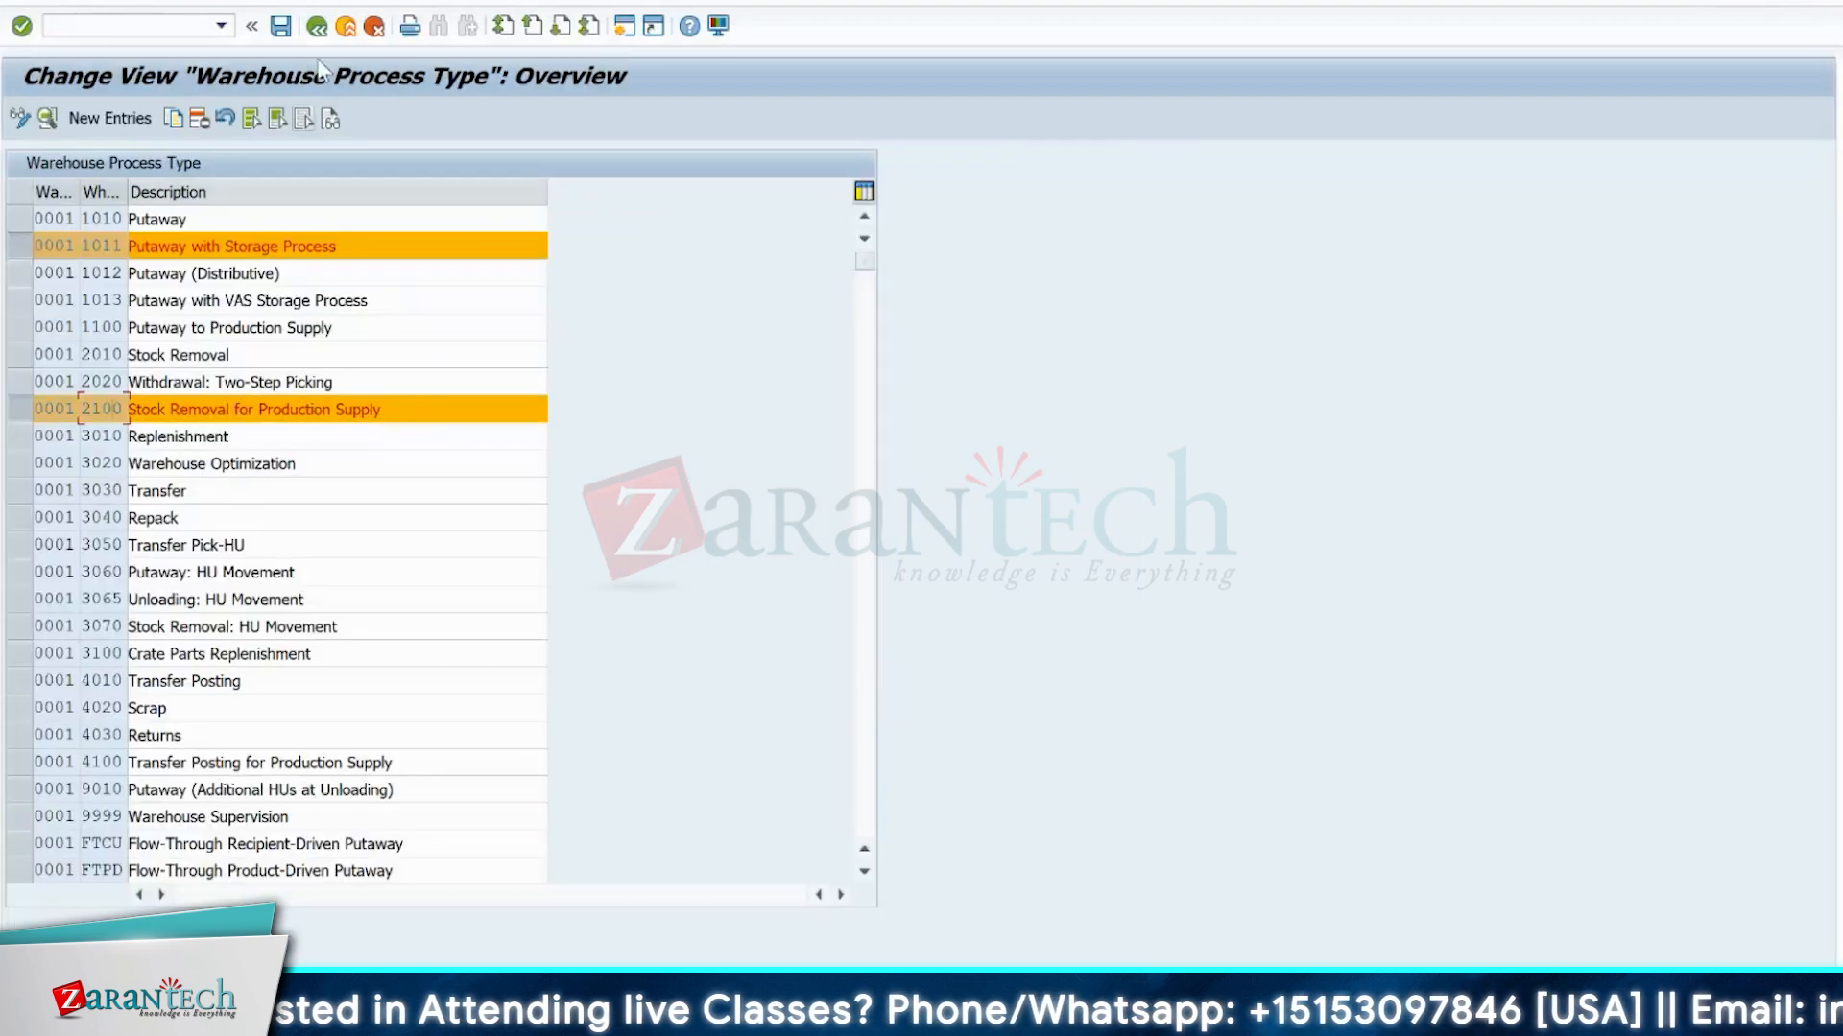
Leave the warehouse process type overview without saving and open Define Control Indicators for Determining Warehouse Process Types.
click(317, 26)
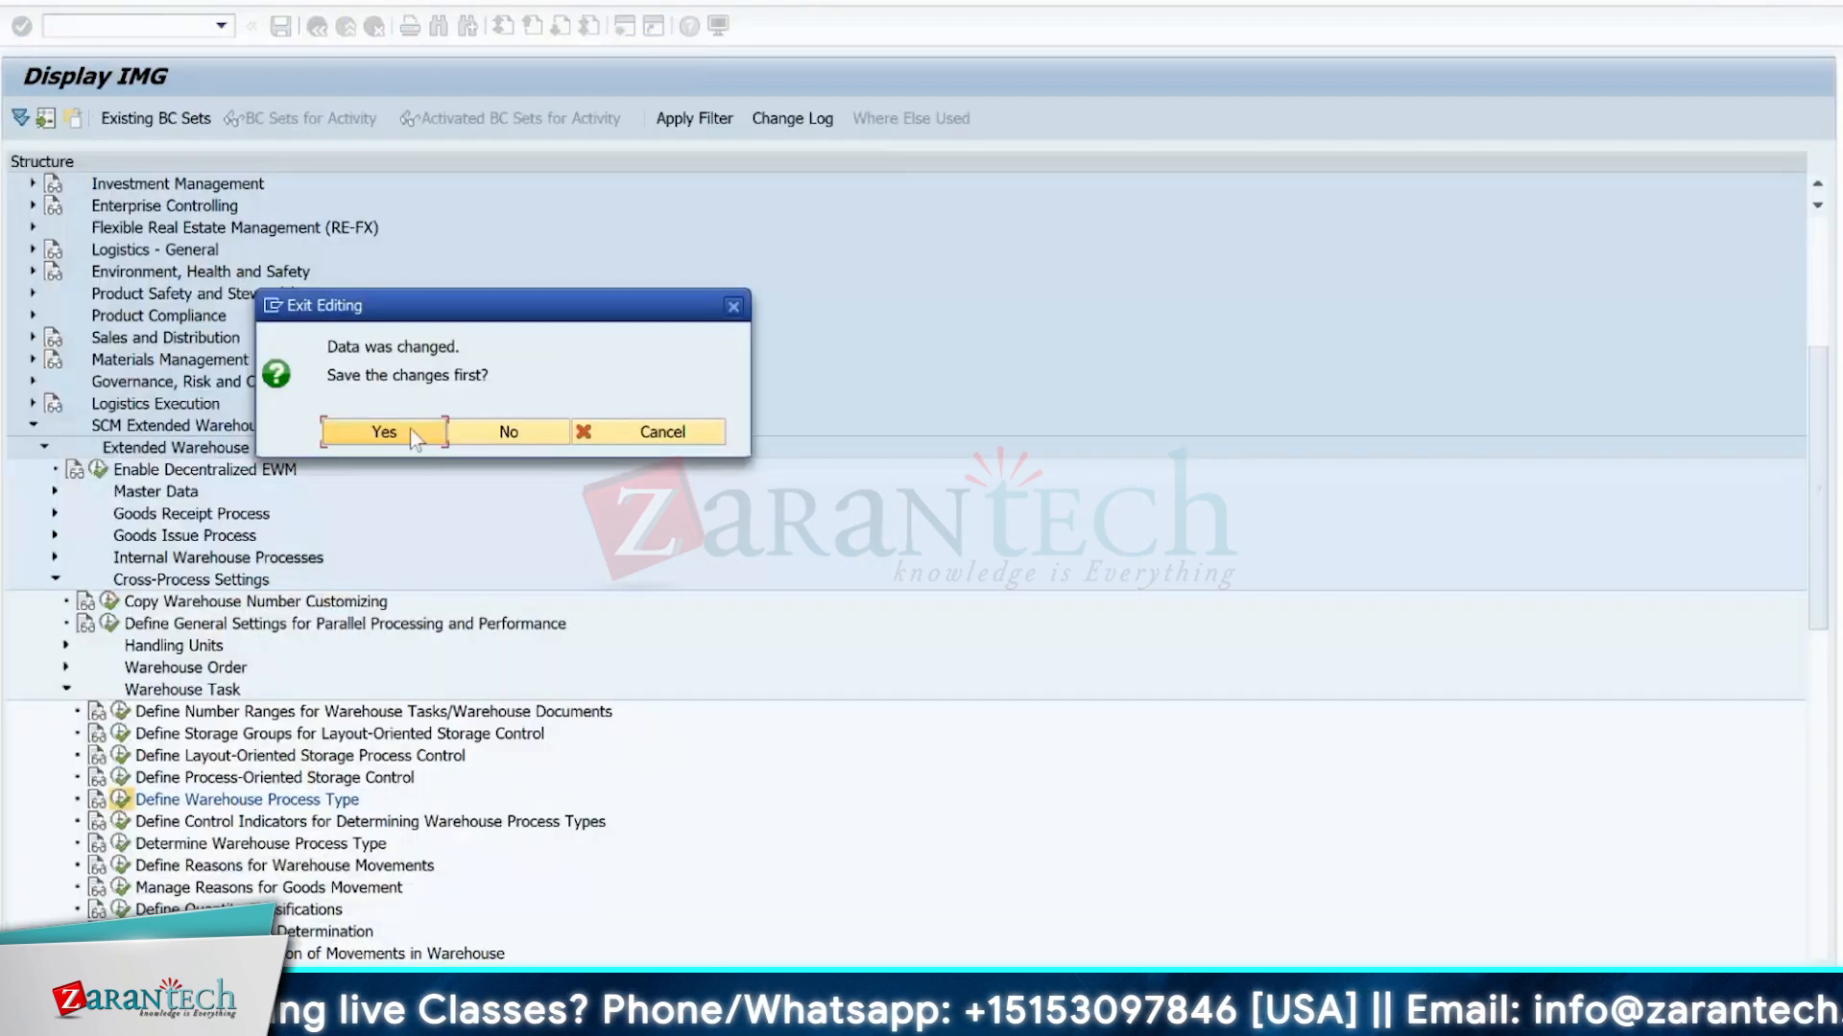
click(509, 434)
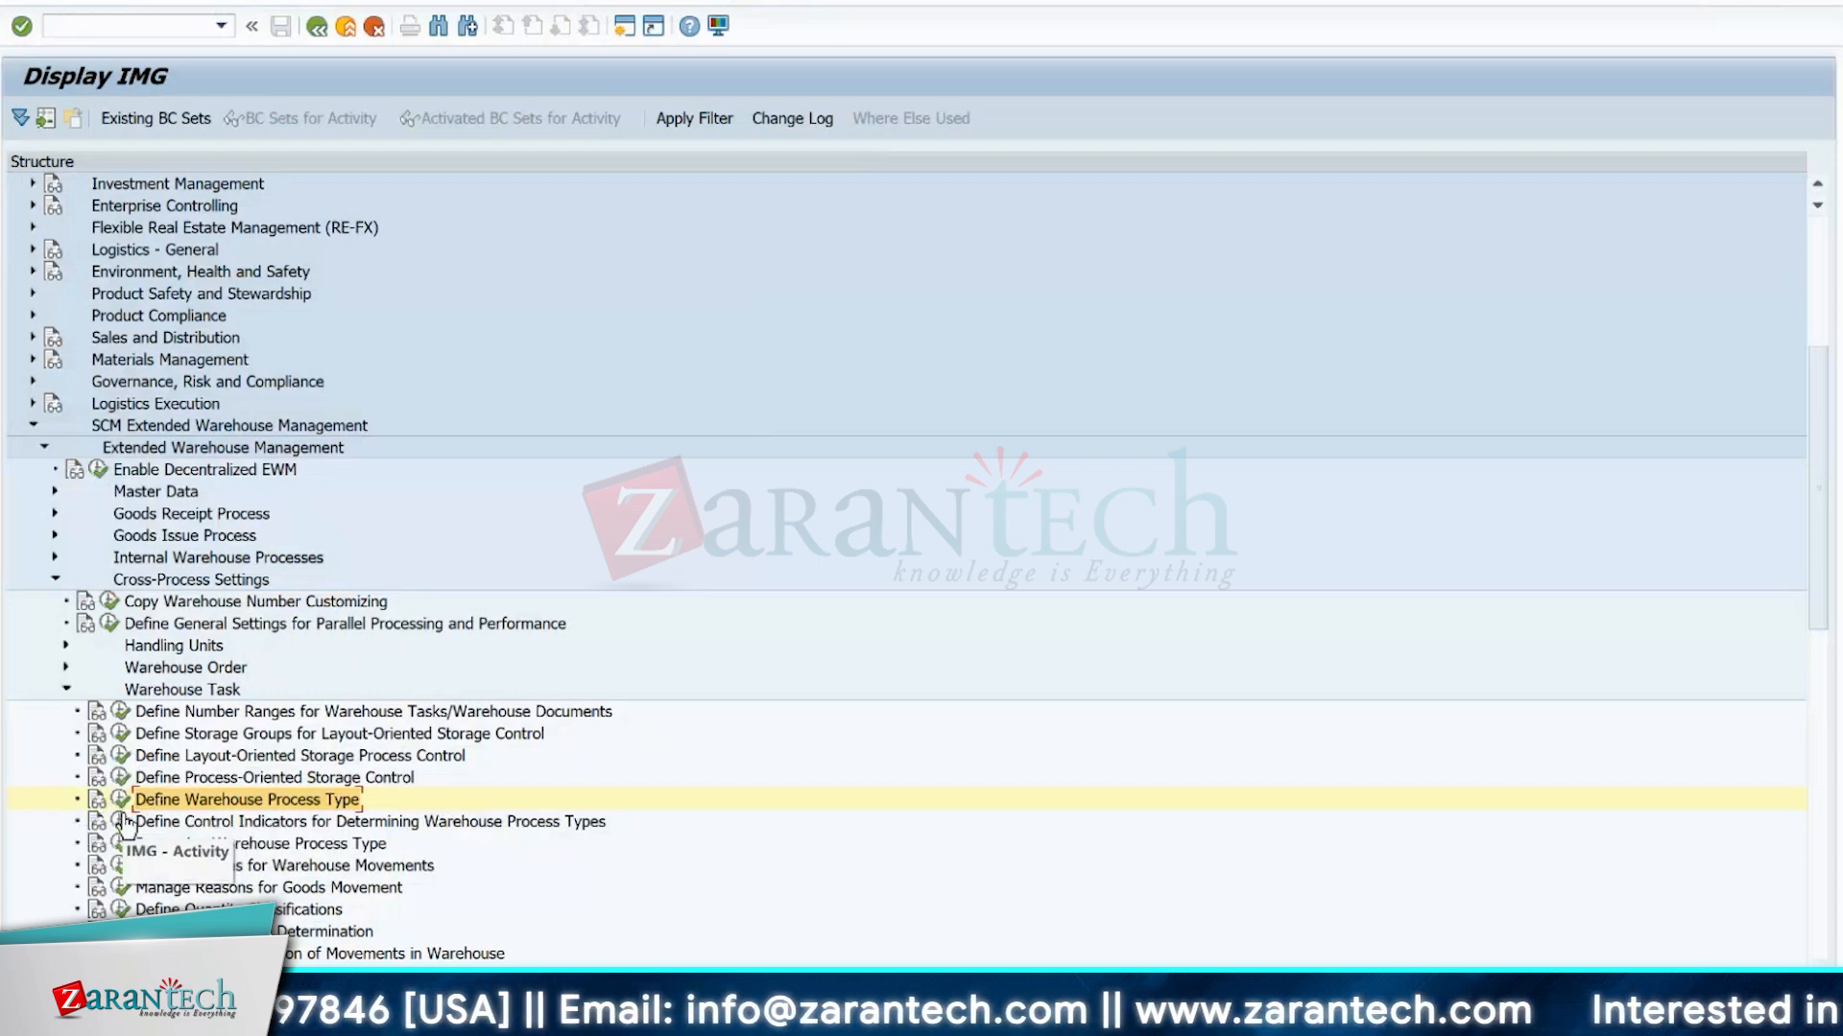
click(245, 824)
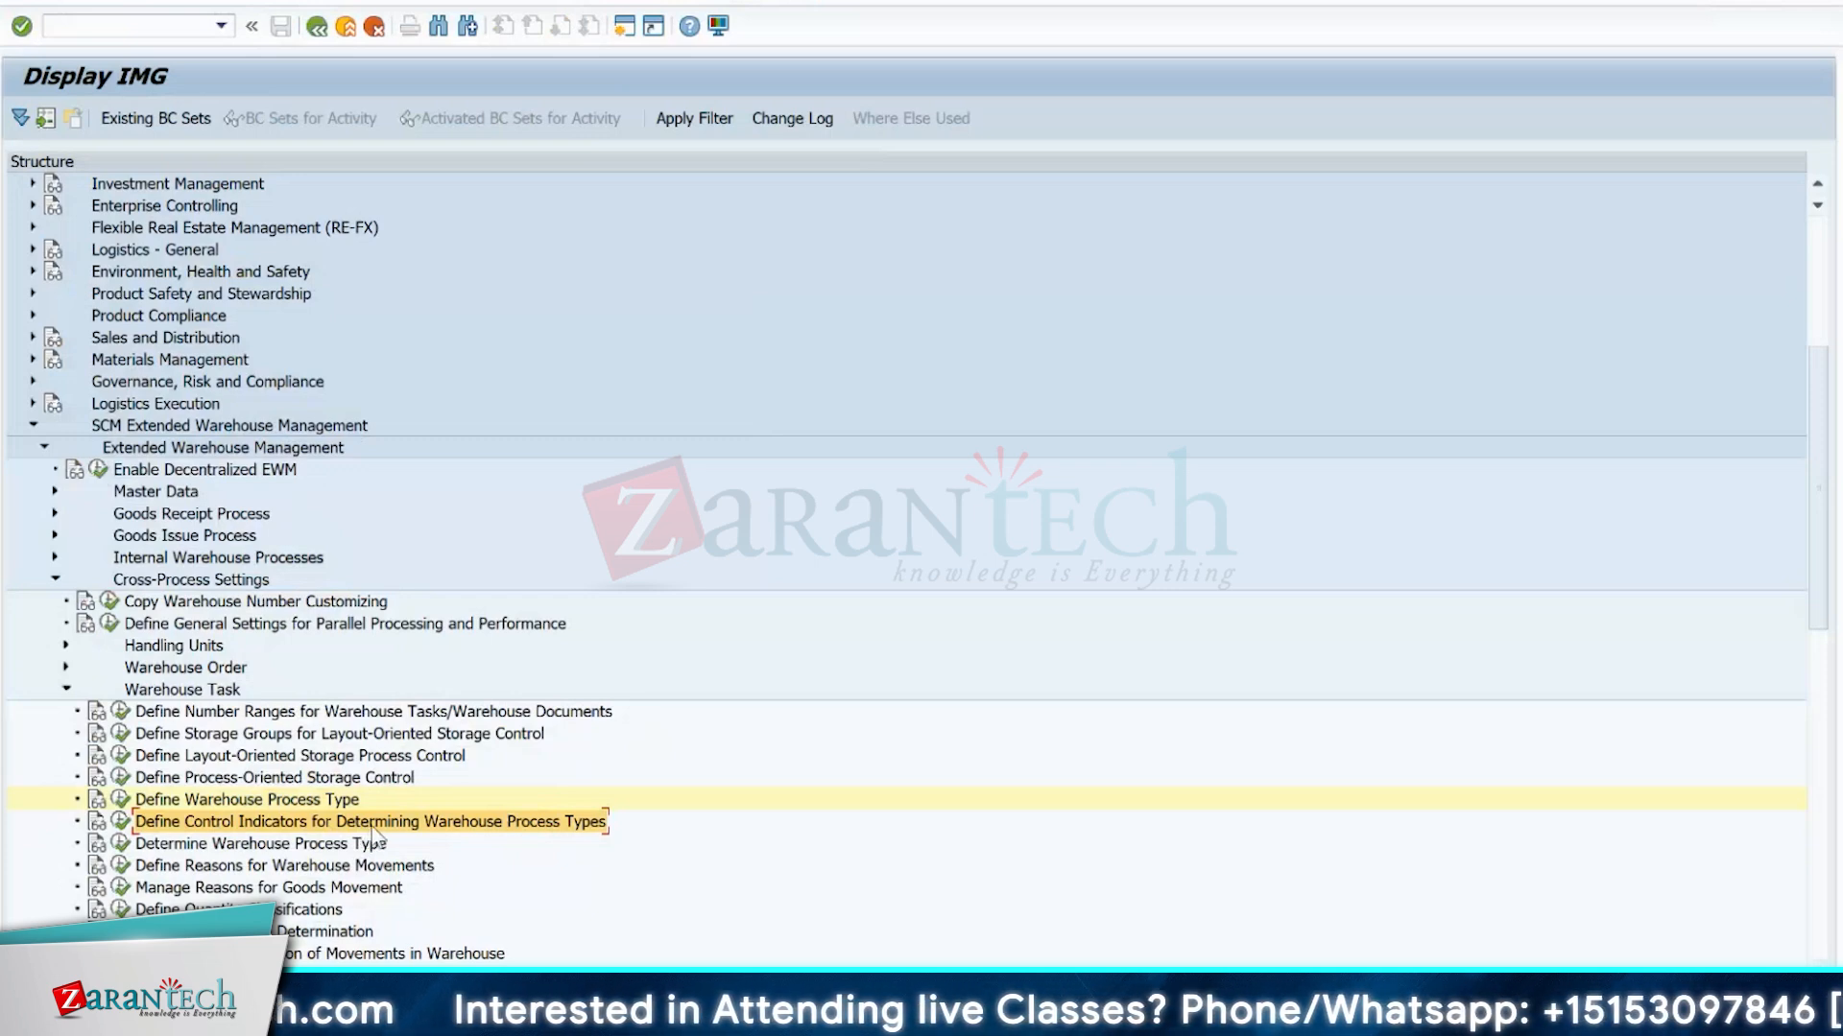
click(119, 825)
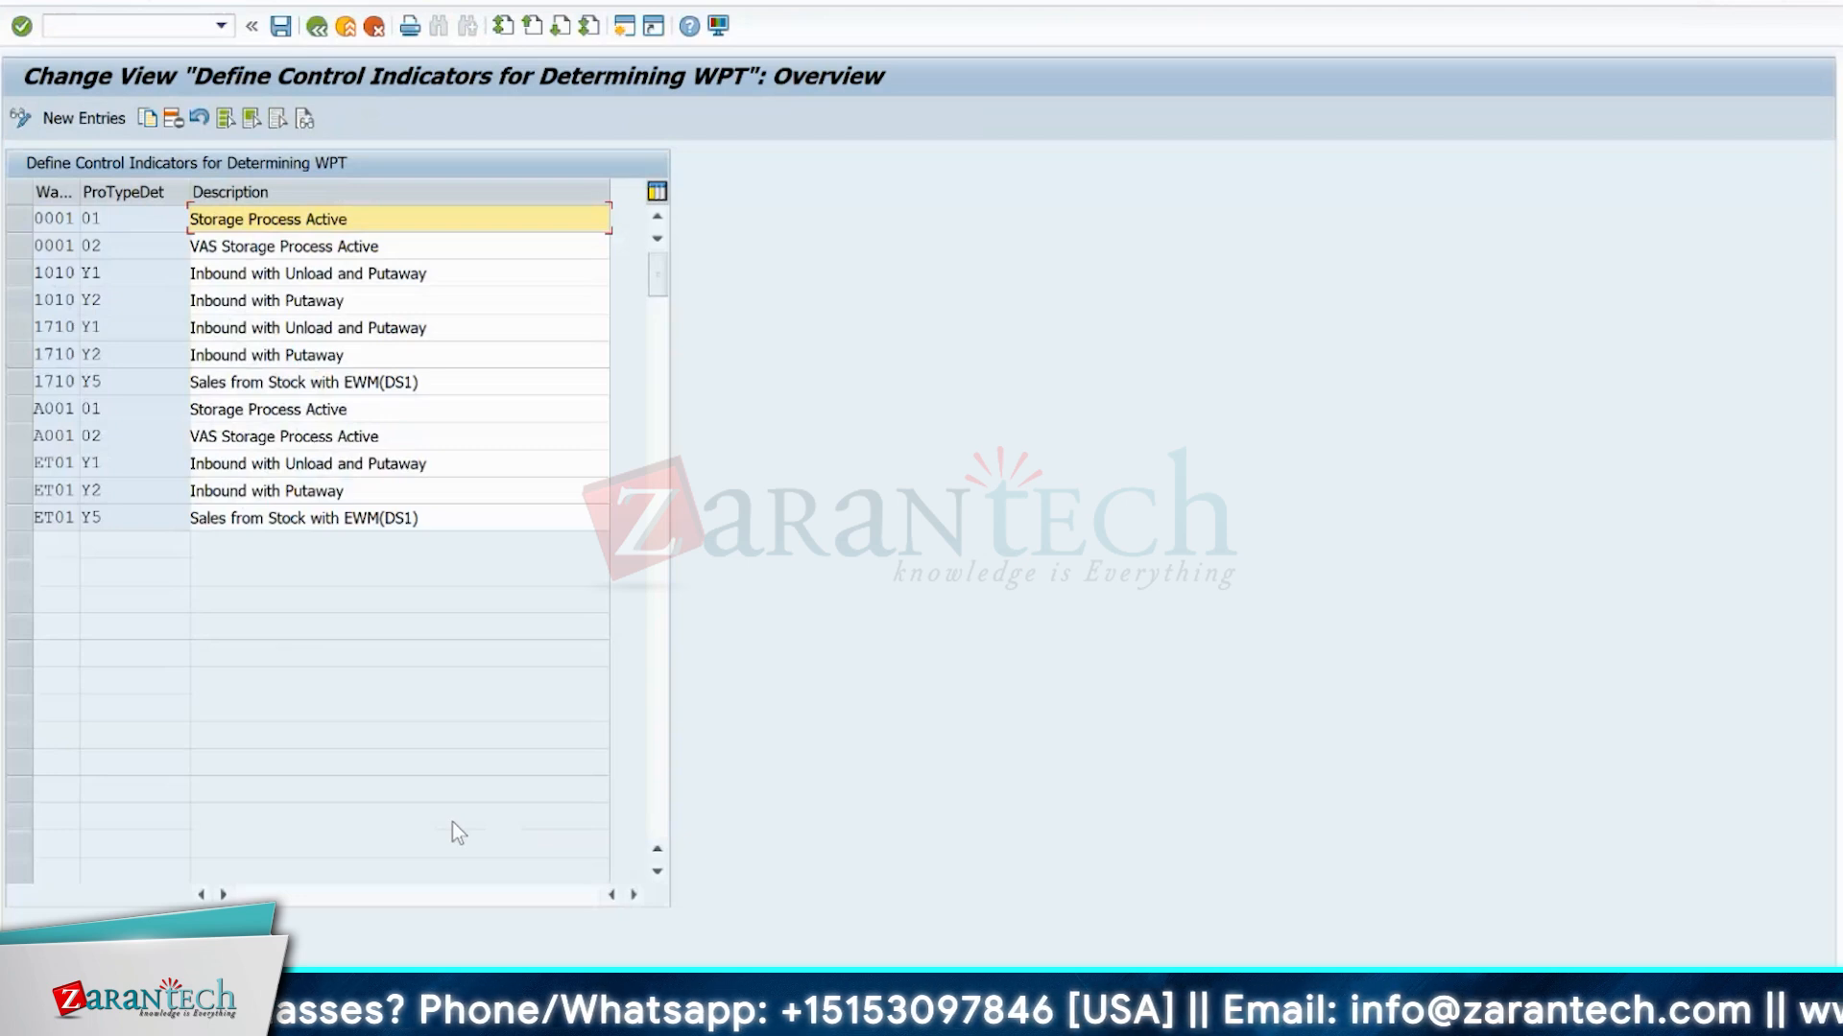
click(115, 354)
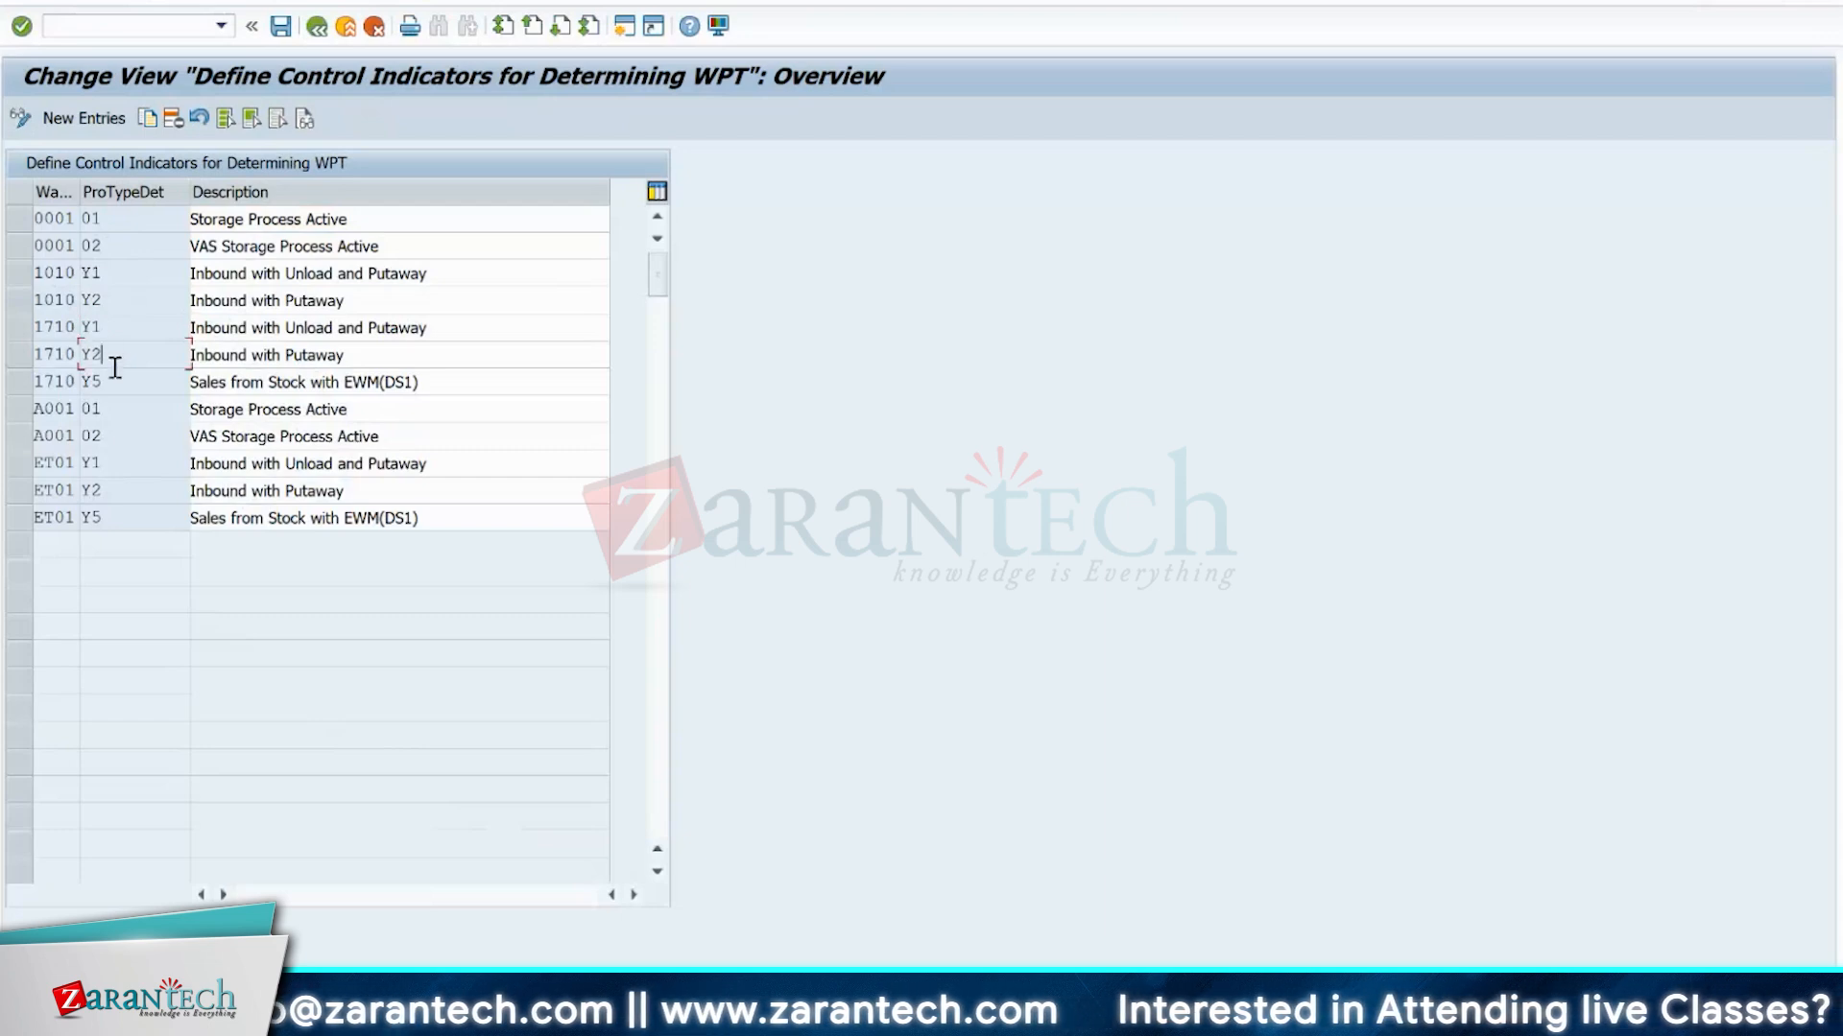
click(120, 490)
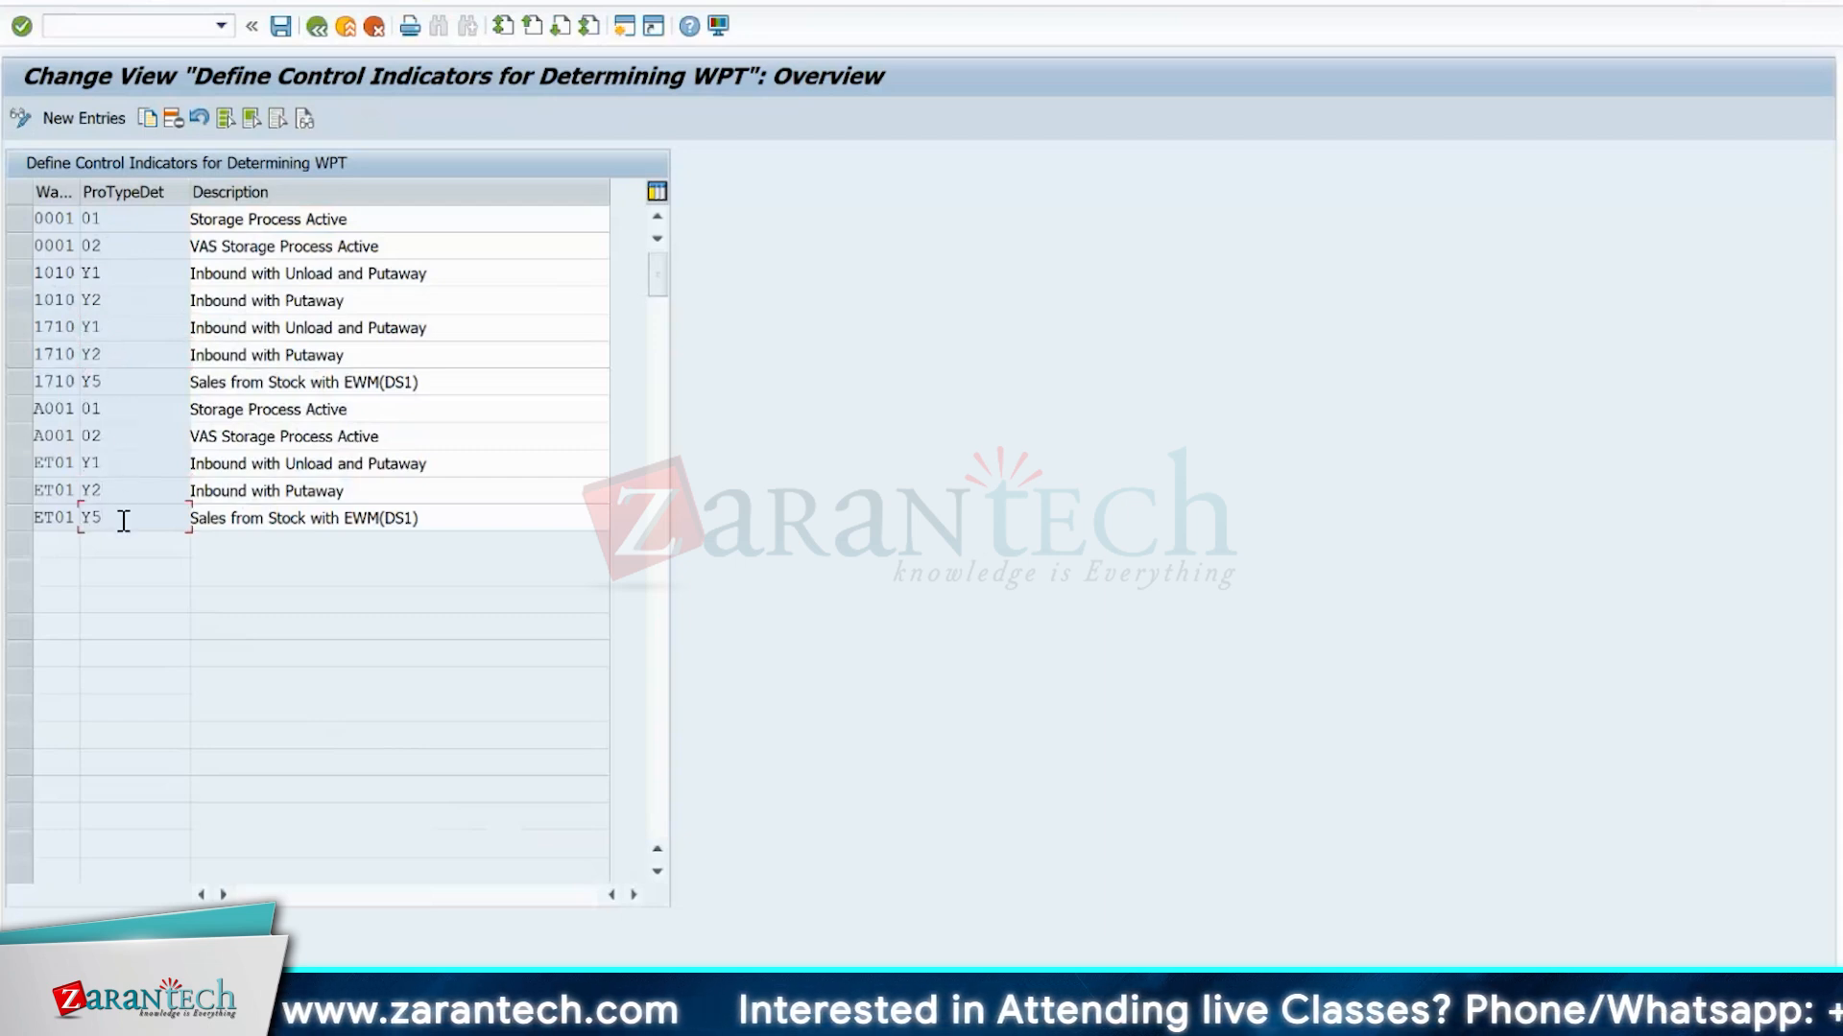
Copy warehouse ET01's control indicator Y1 (Inbound with Unload and Putaway) and enter Z1 as the new process type determination indicator.
click(19, 464)
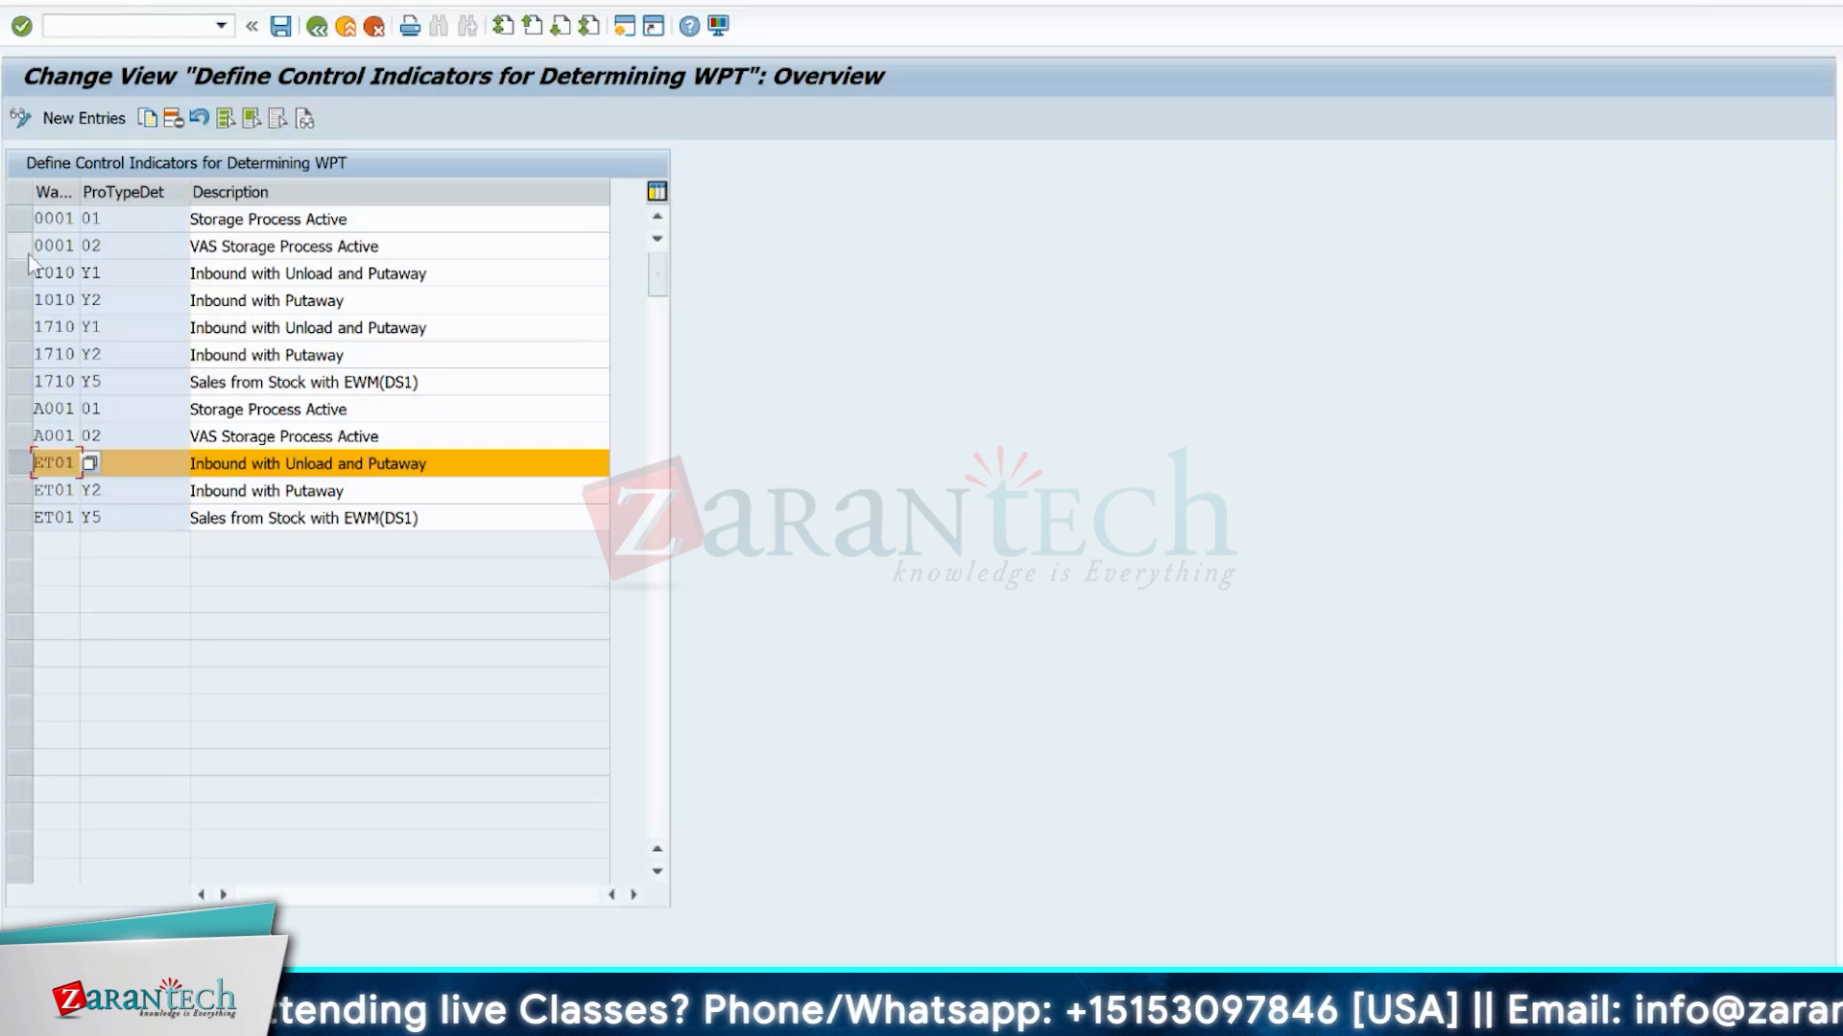
click(150, 120)
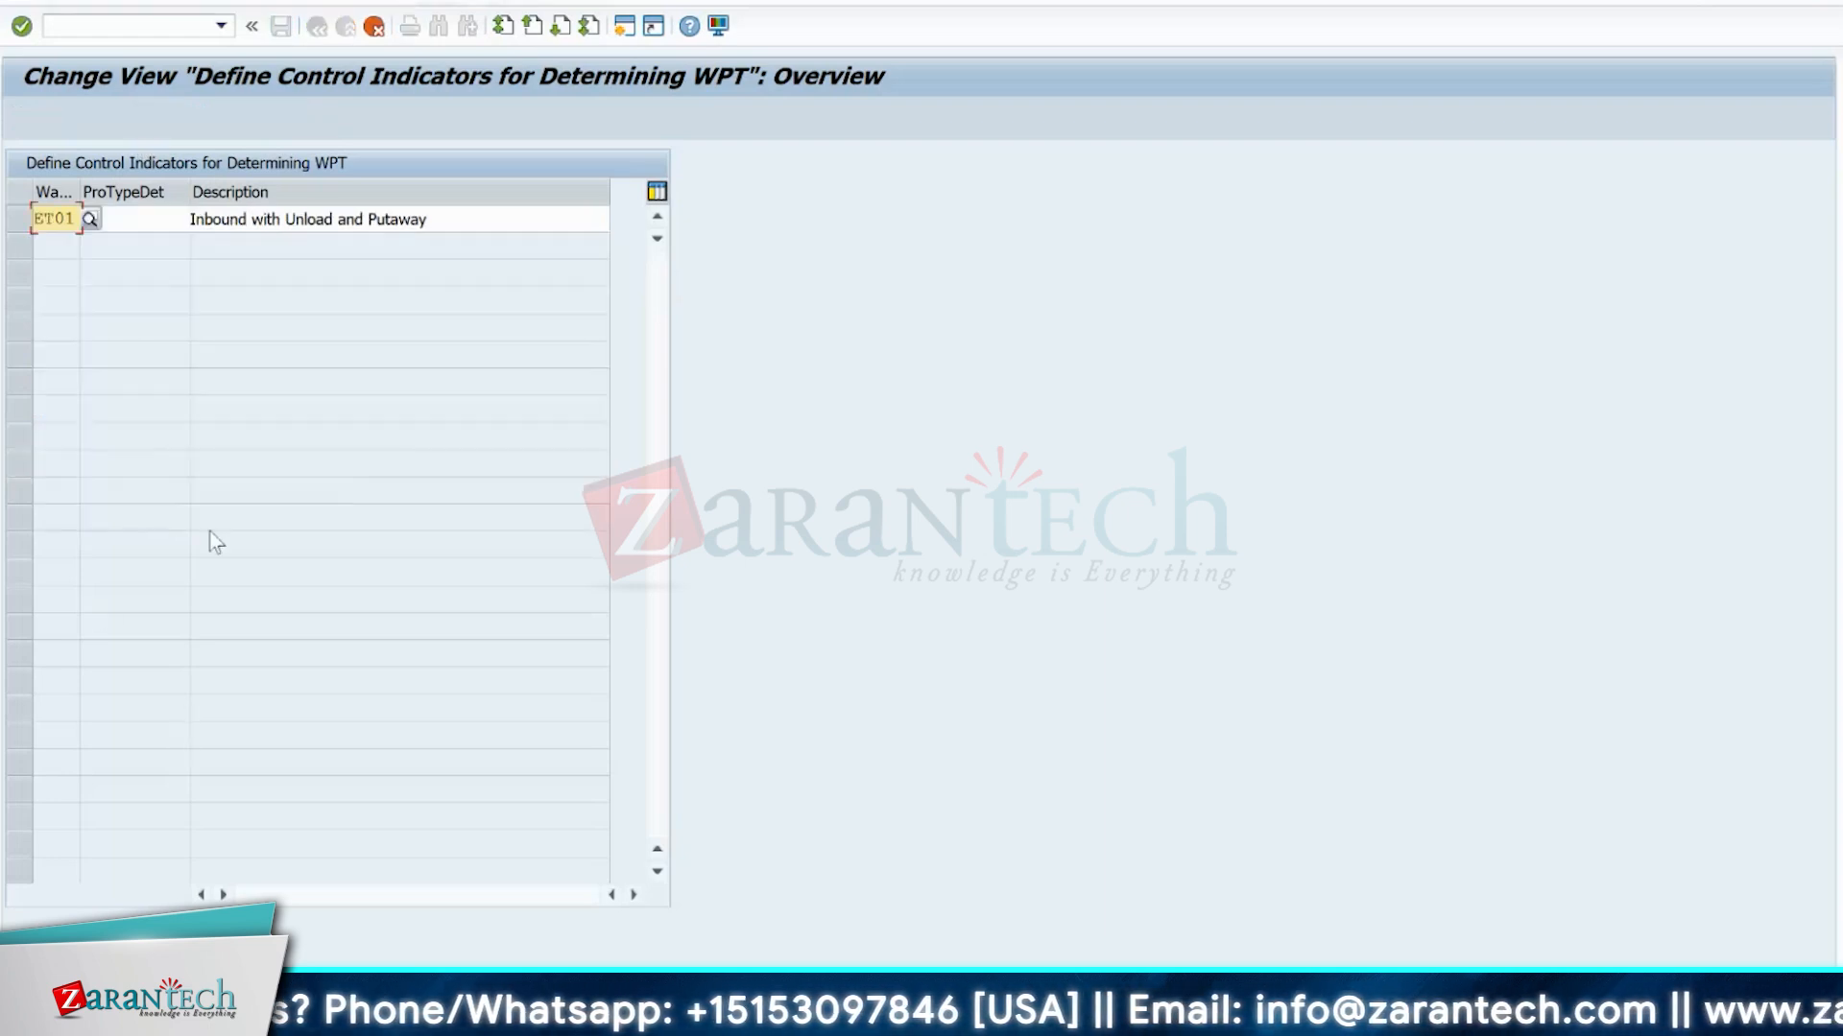
click(157, 219)
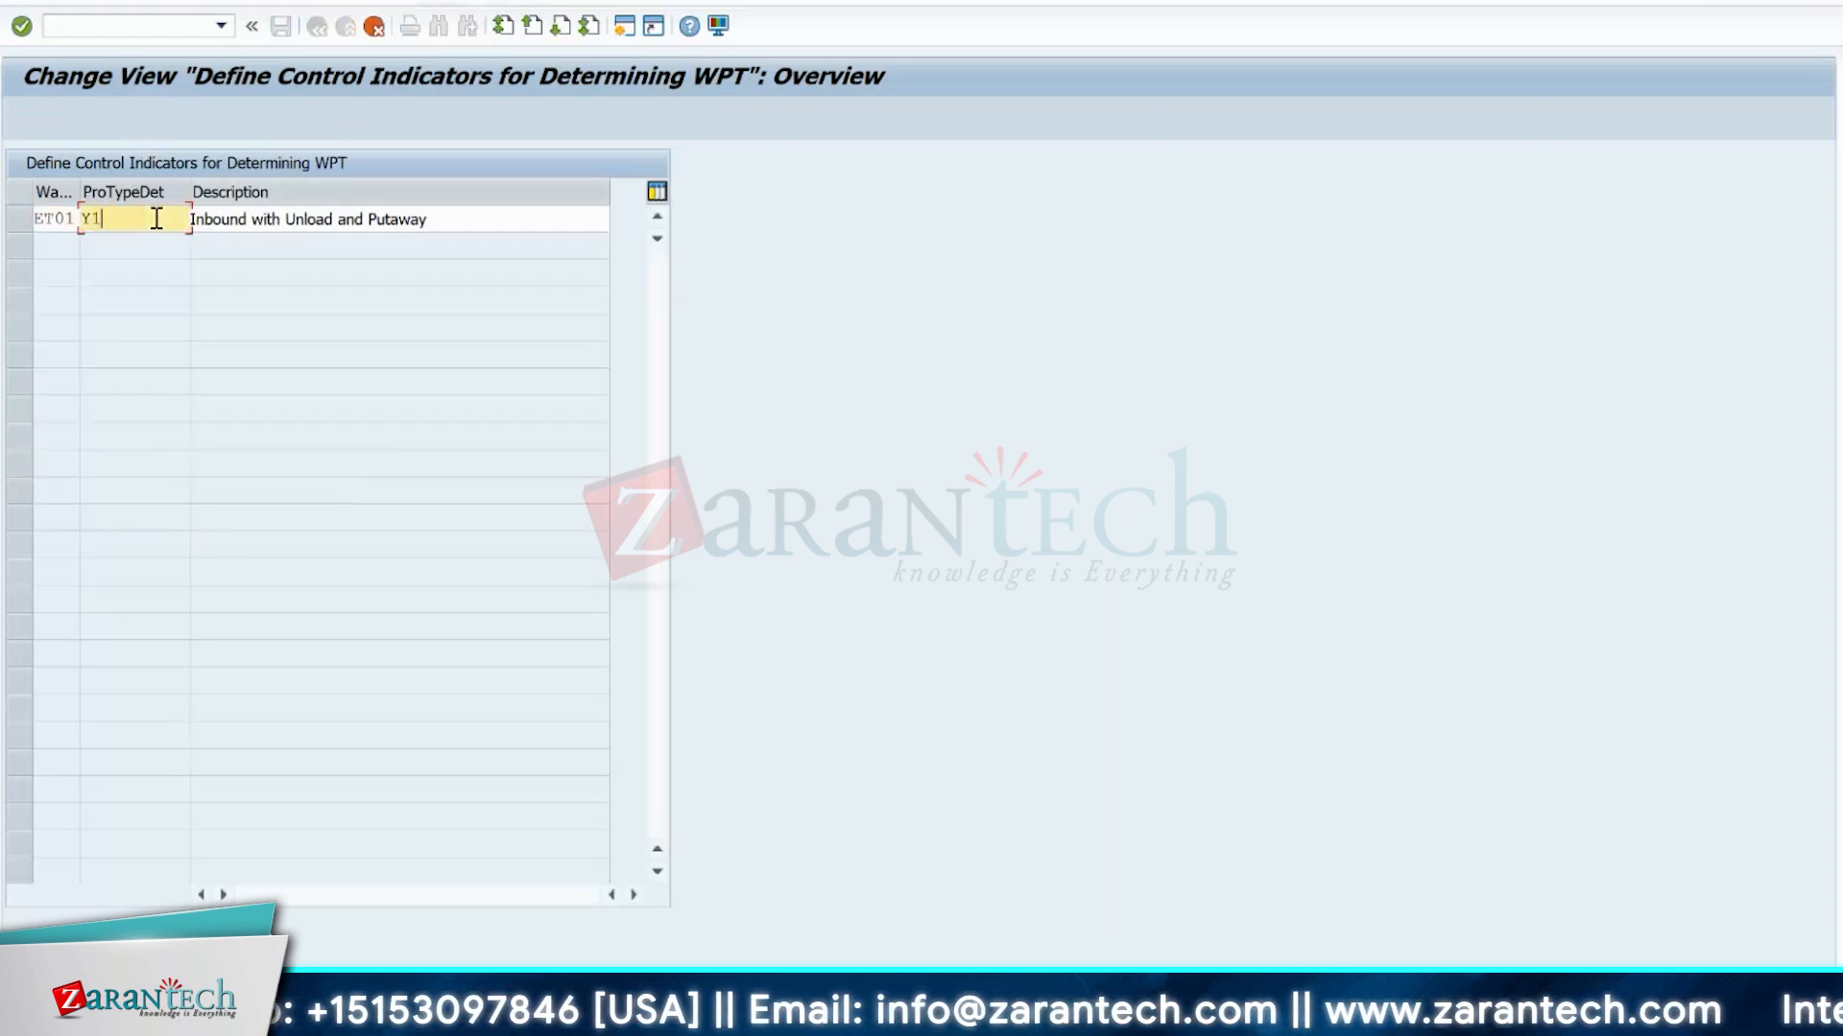
key(BackSpace)
key(BackSpace)
text(z1)
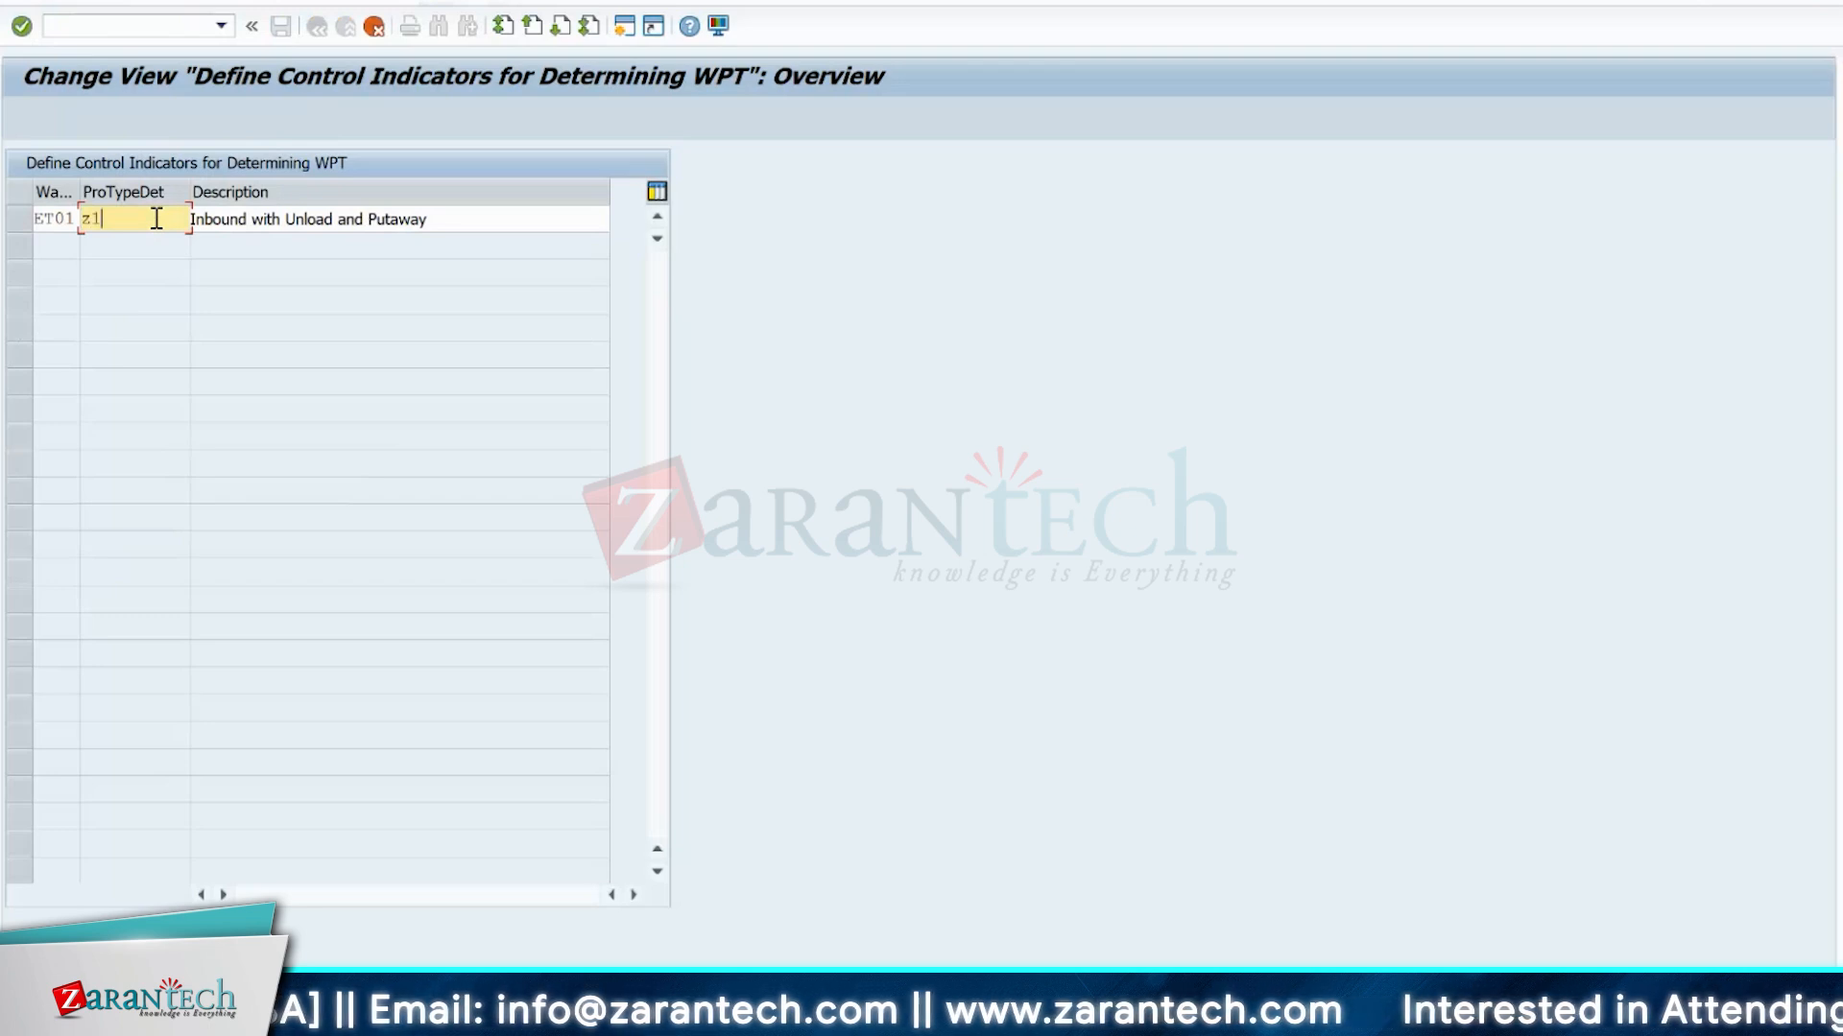
Replace the copied indicator's description with "test" and accept the copied entry.
key(Tab)
key(Delete)
key(Delete)
key(Delete)
key(Delete)
key(Delete)
key(Delete)
key(Delete)
key(Delete)
key(Delete)
key(Delete)
key(Delete)
key(Delete)
key(Delete)
key(Delete)
key(Delete)
key(Delete)
key(Delete)
key(Delete)
key(Delete)
key(Delete)
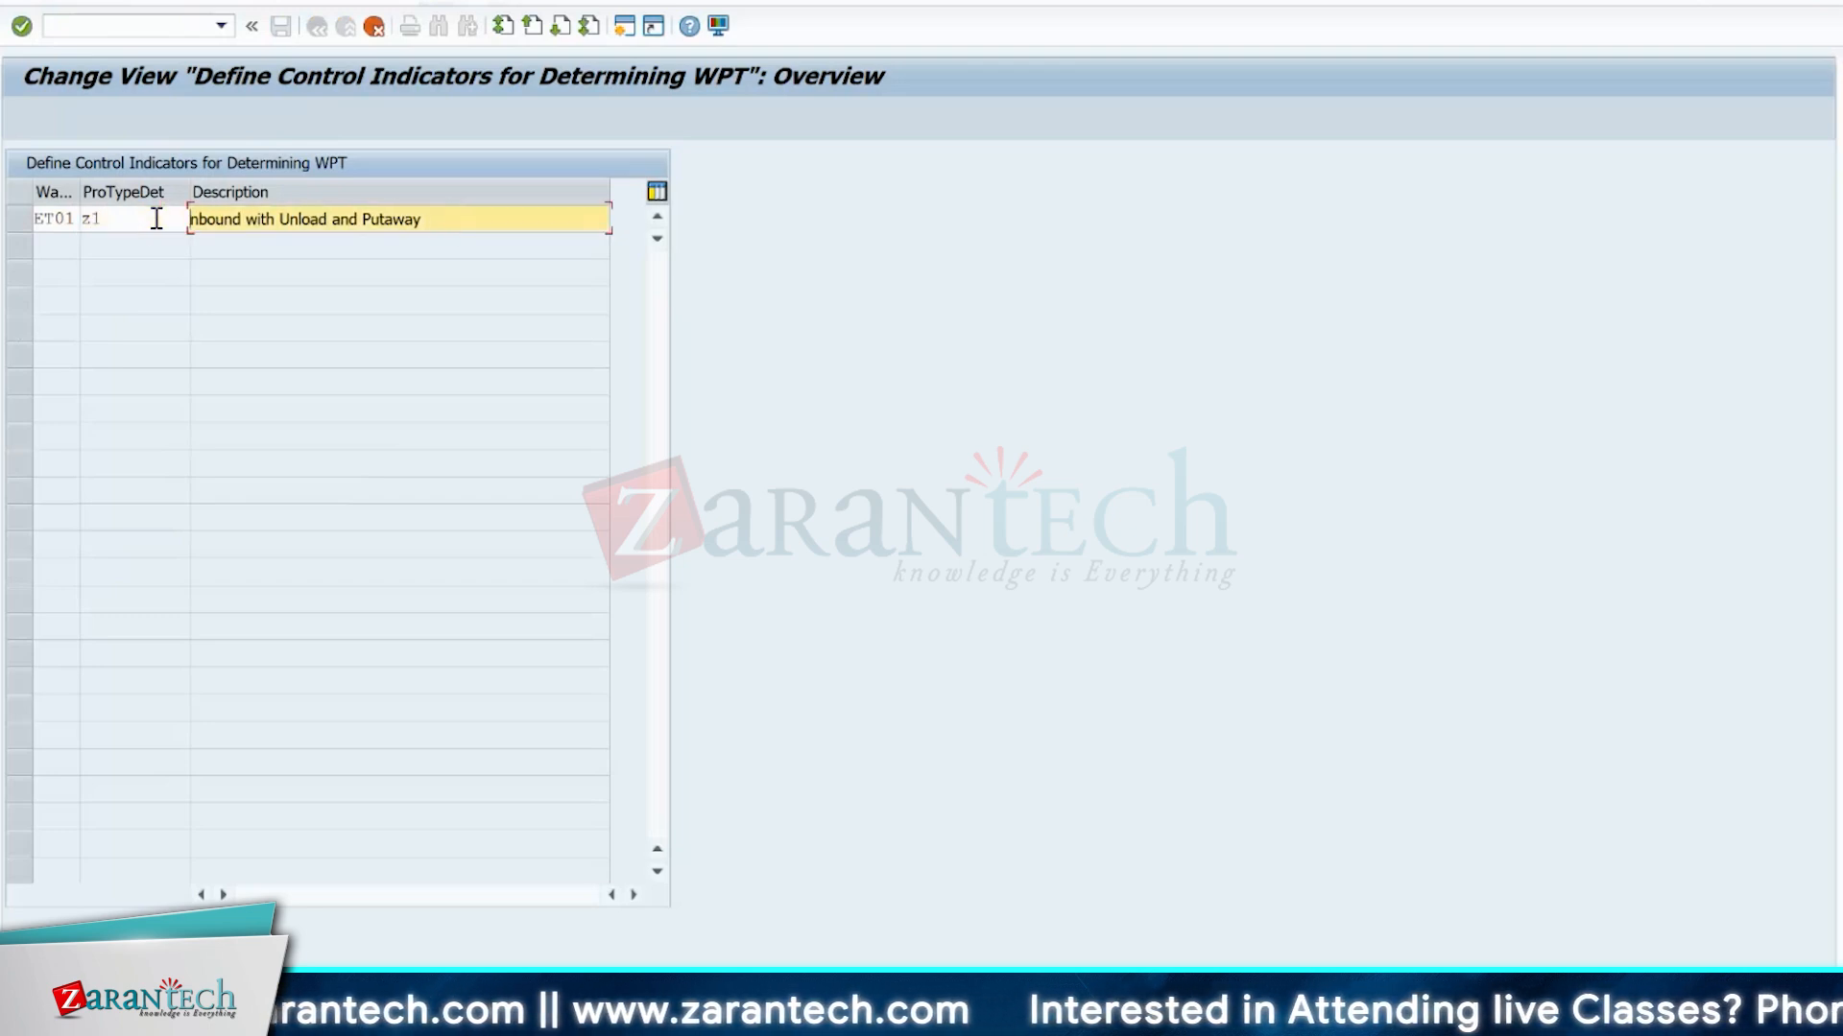
key(Delete)
key(Delete)
key(Delete)
key(Delete)
key(Delete)
key(Delete)
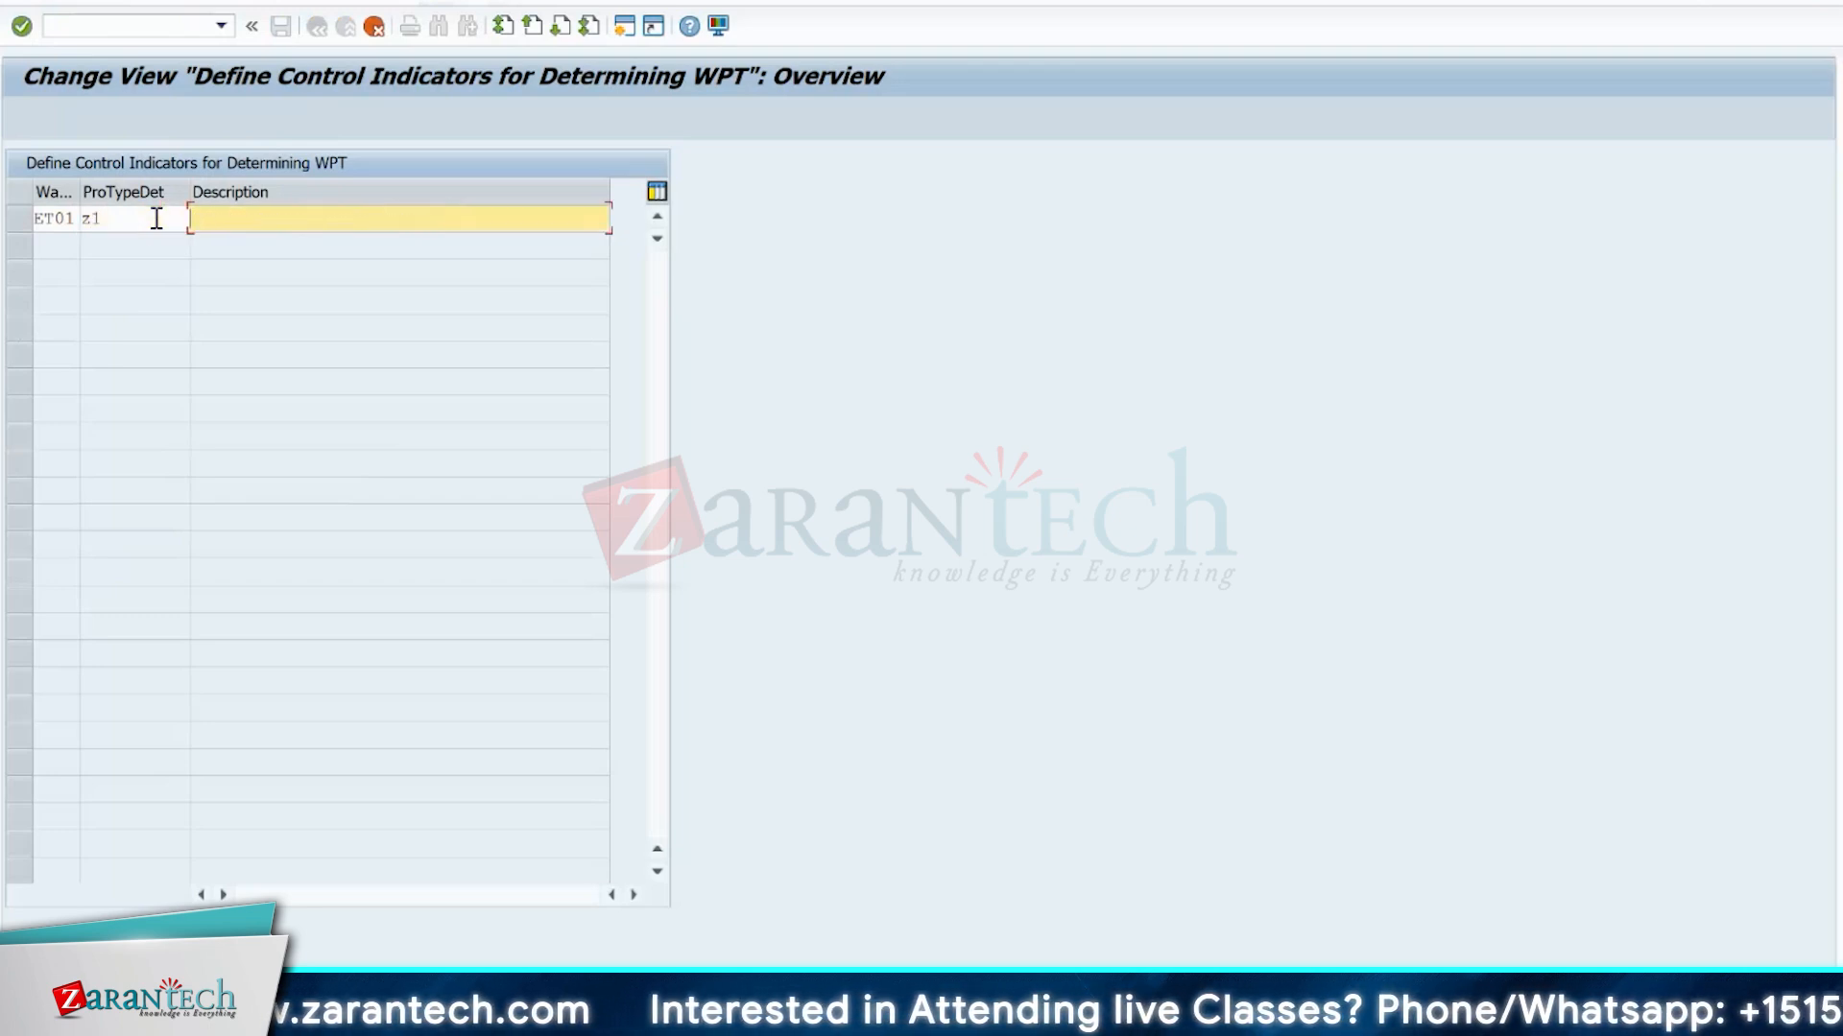
text(test)
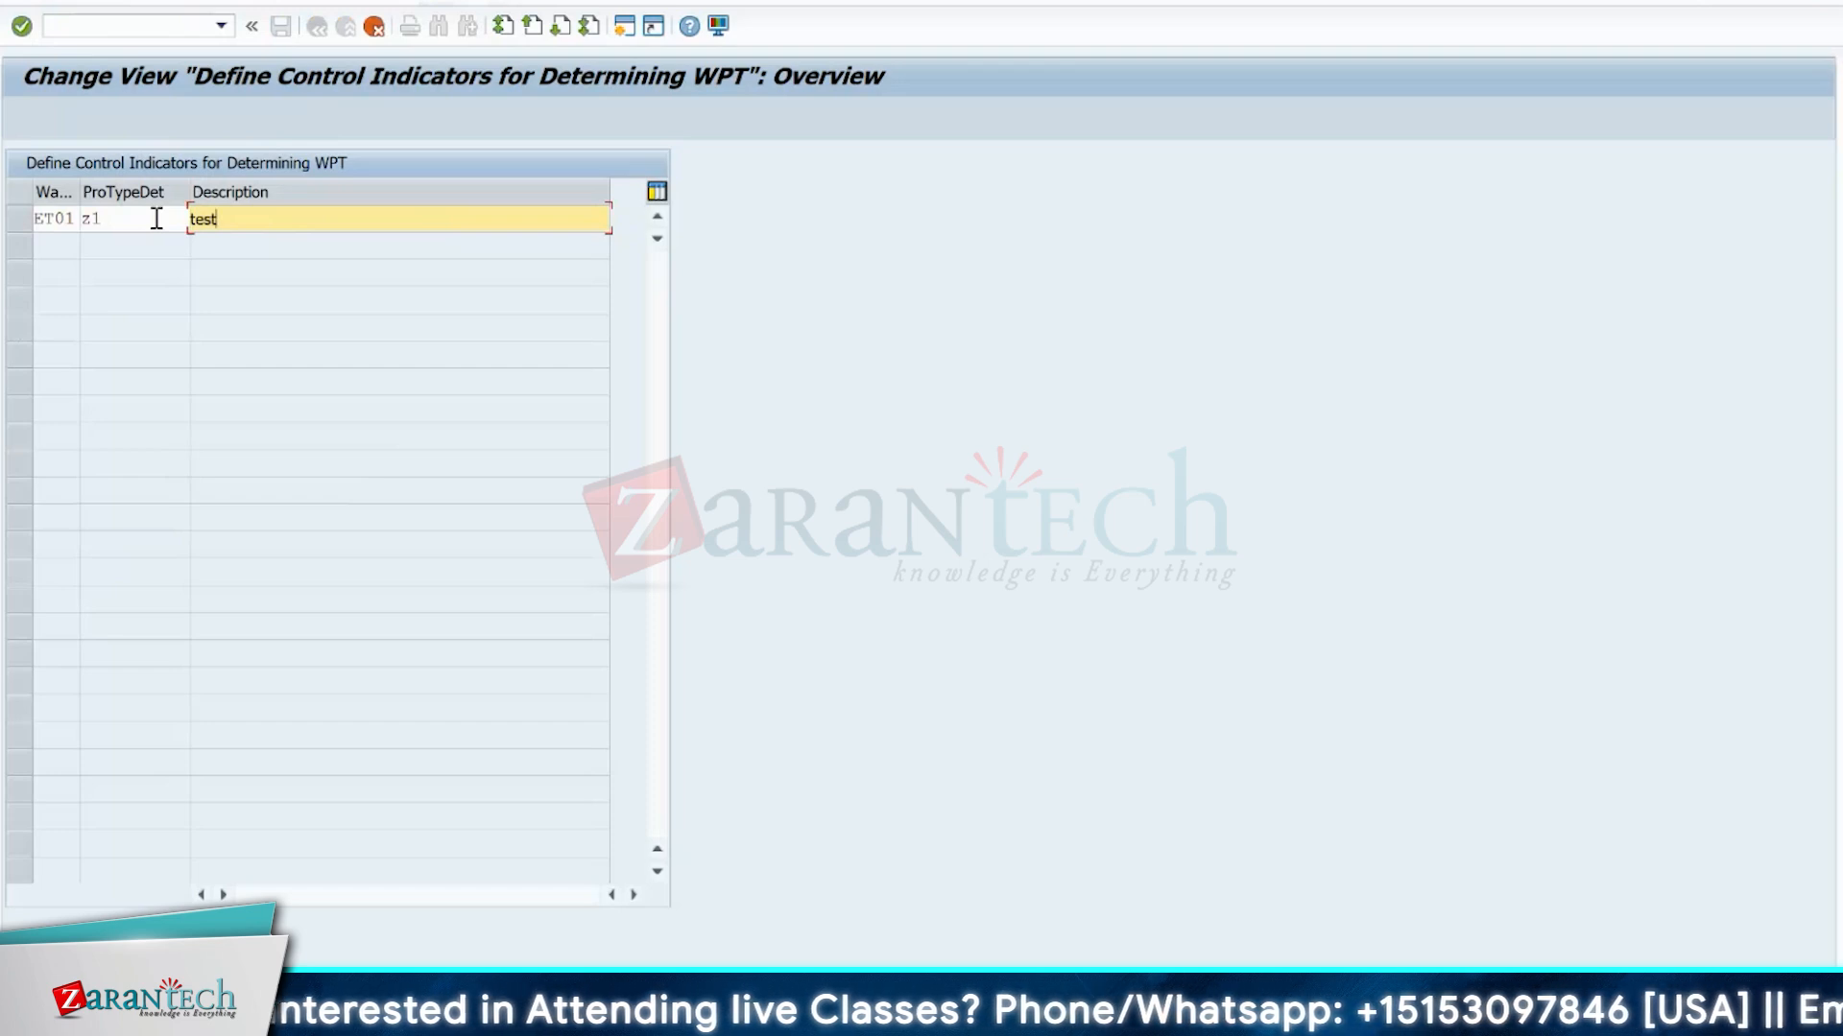
key(Return)
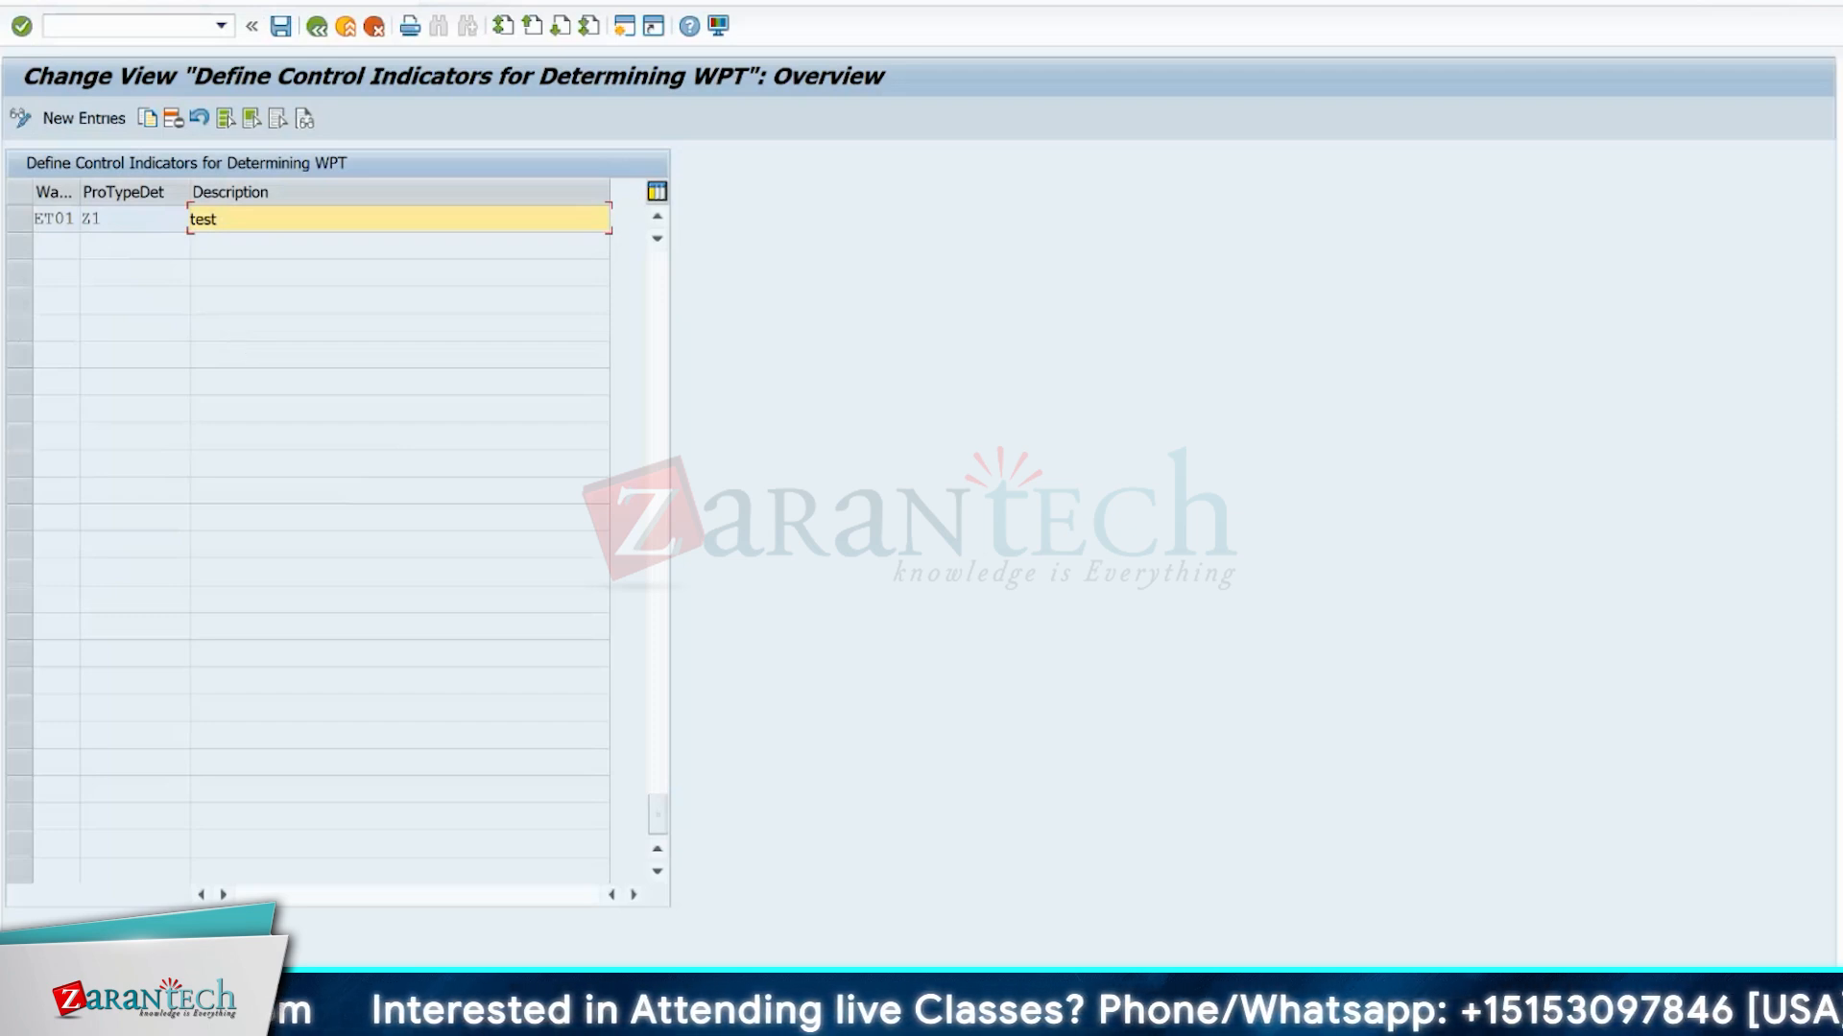
Save the new Z1 control indicator entry and return to the customizing structure.
click(281, 26)
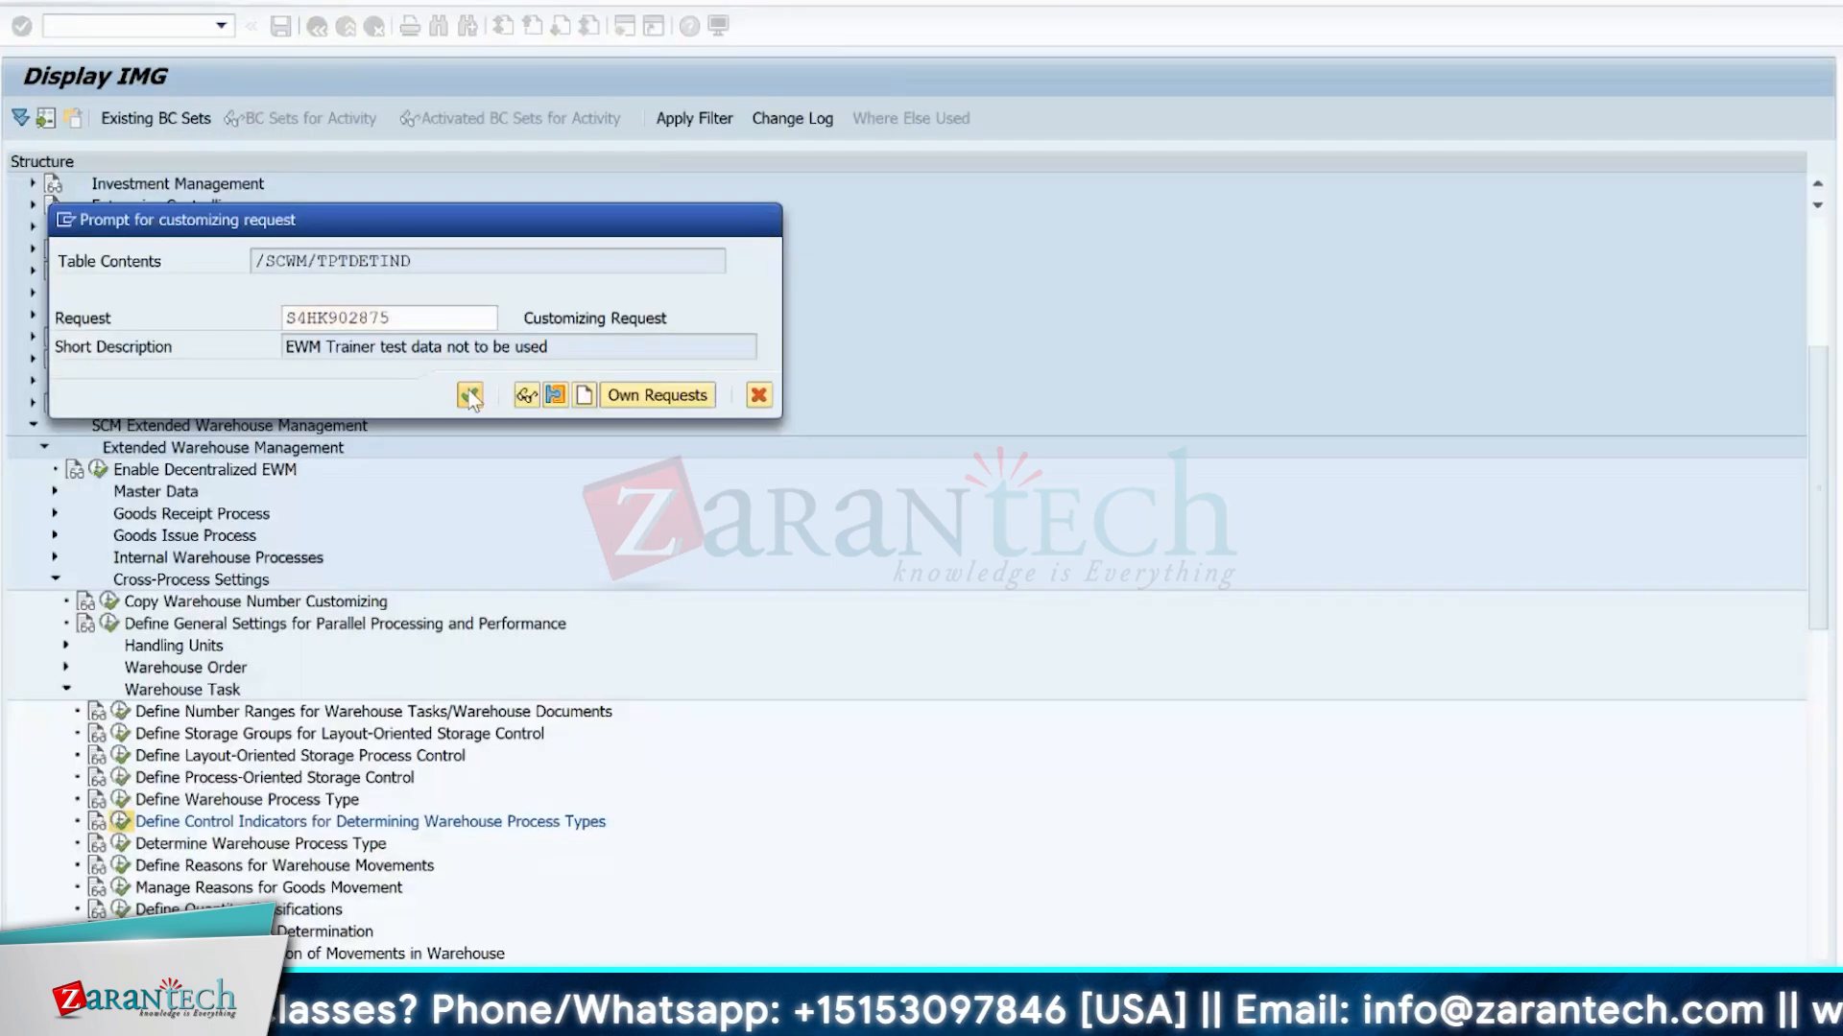
click(470, 394)
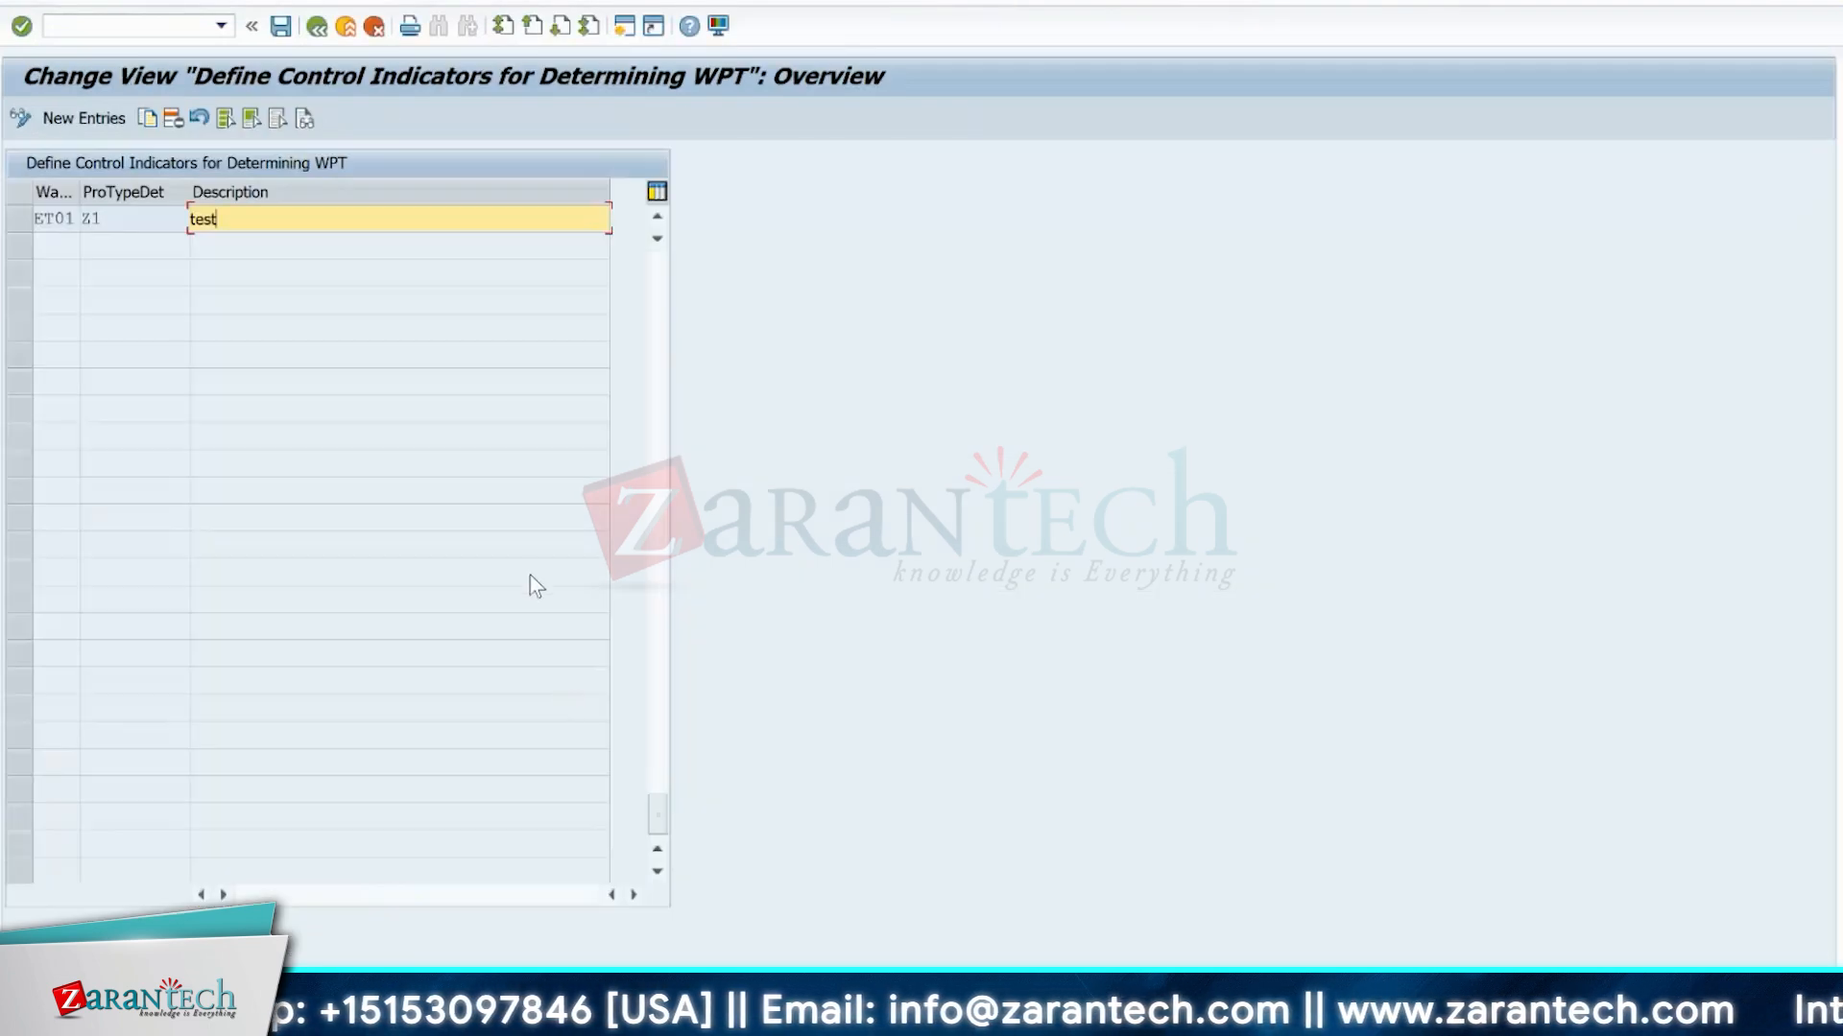
click(313, 27)
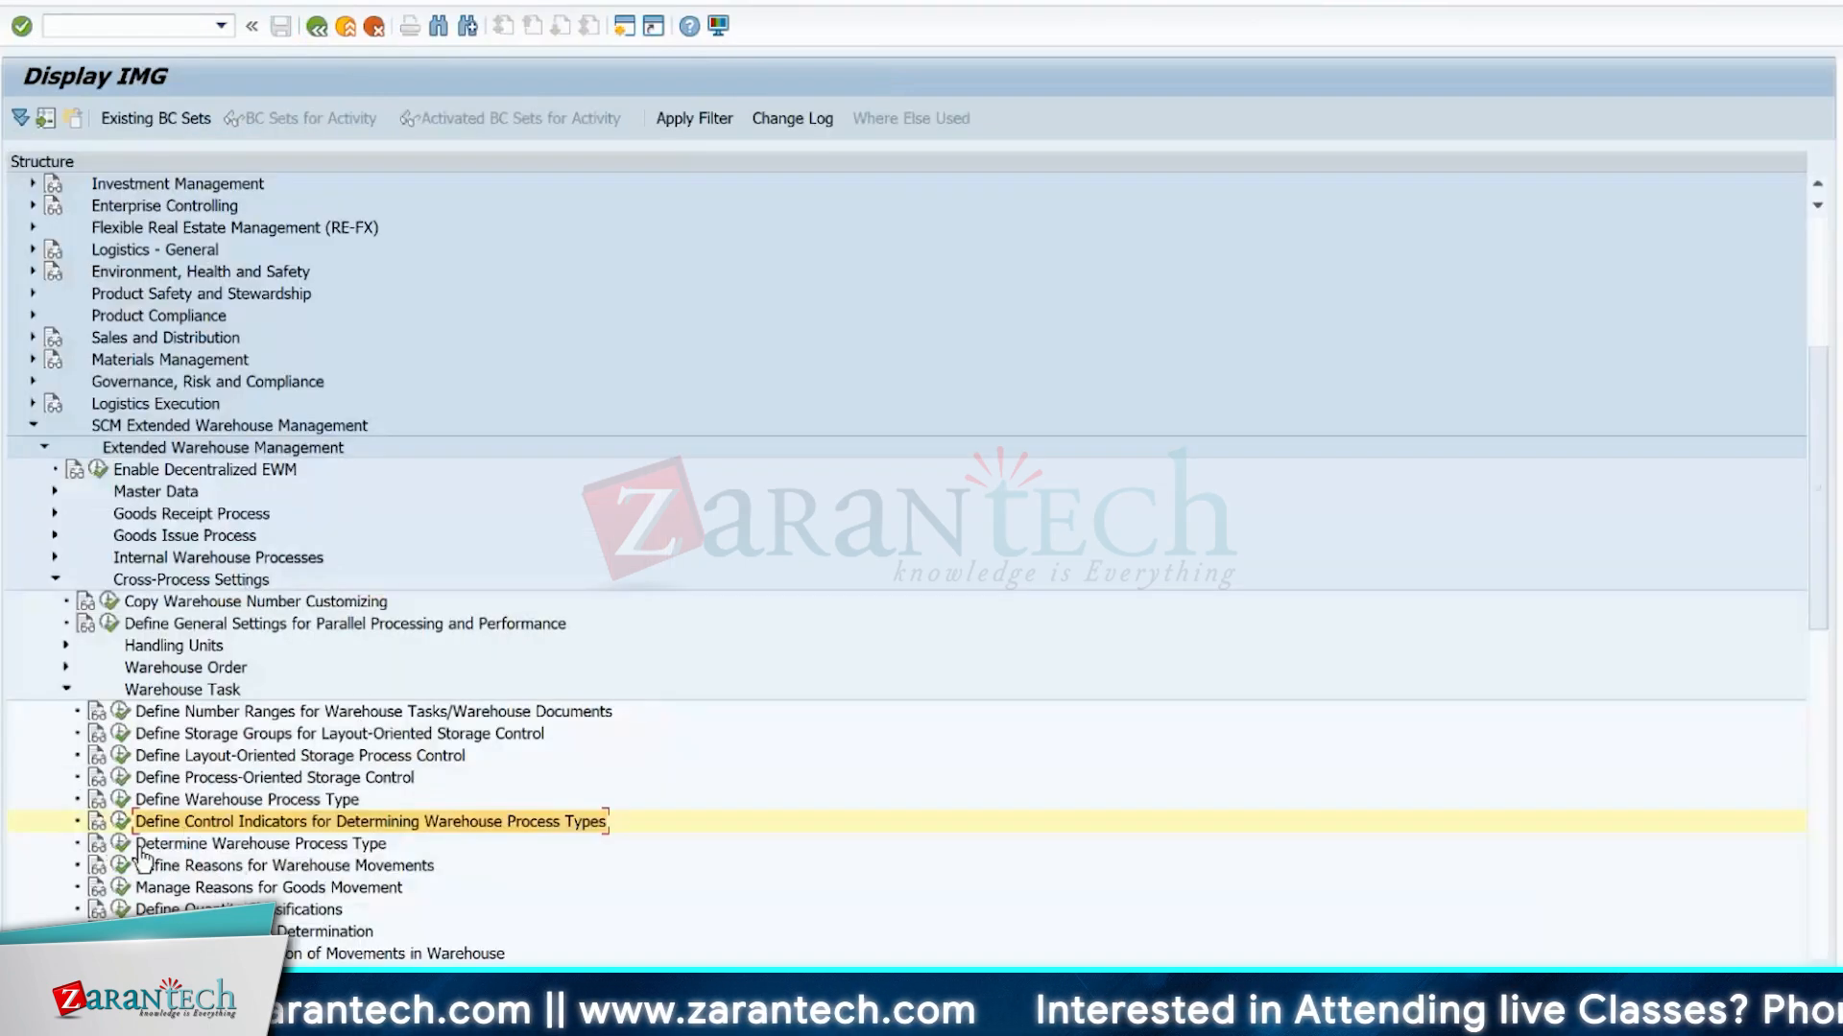
Open Determine Warehouse Process Type and position the list at the entries for warehouse 1710.
click(120, 843)
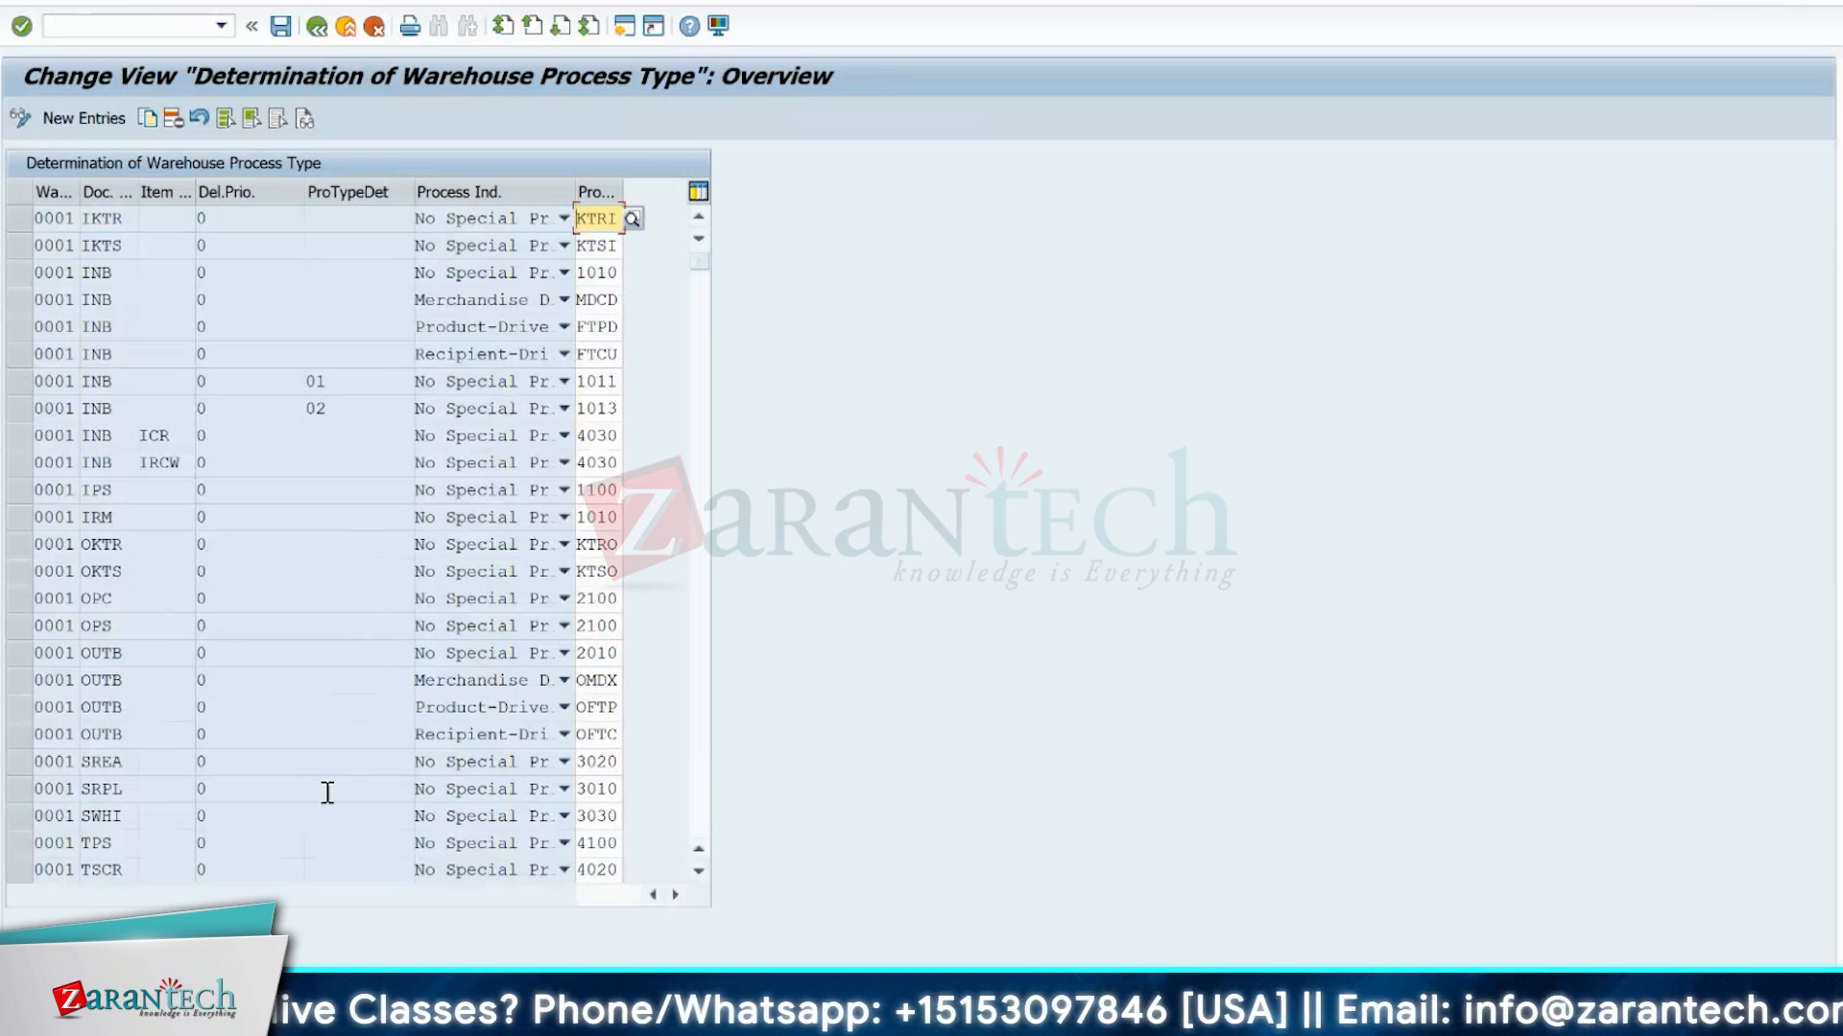
click(332, 993)
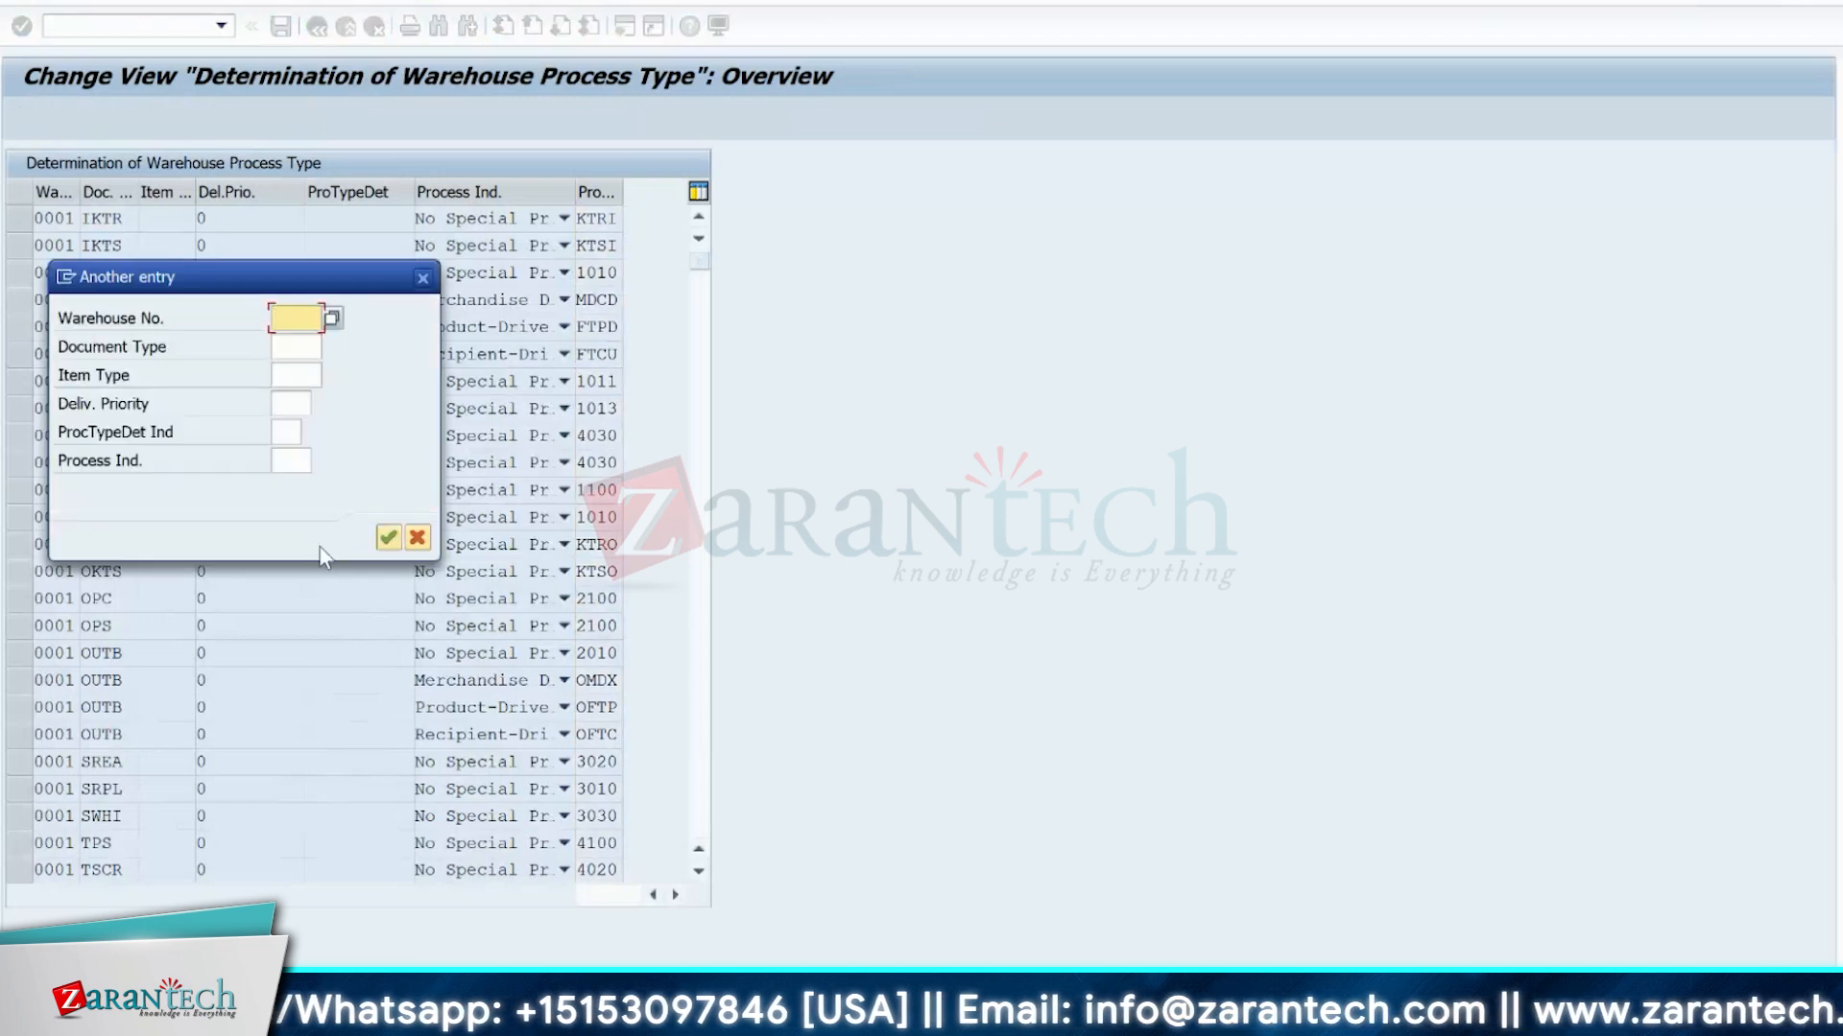
text(1710)
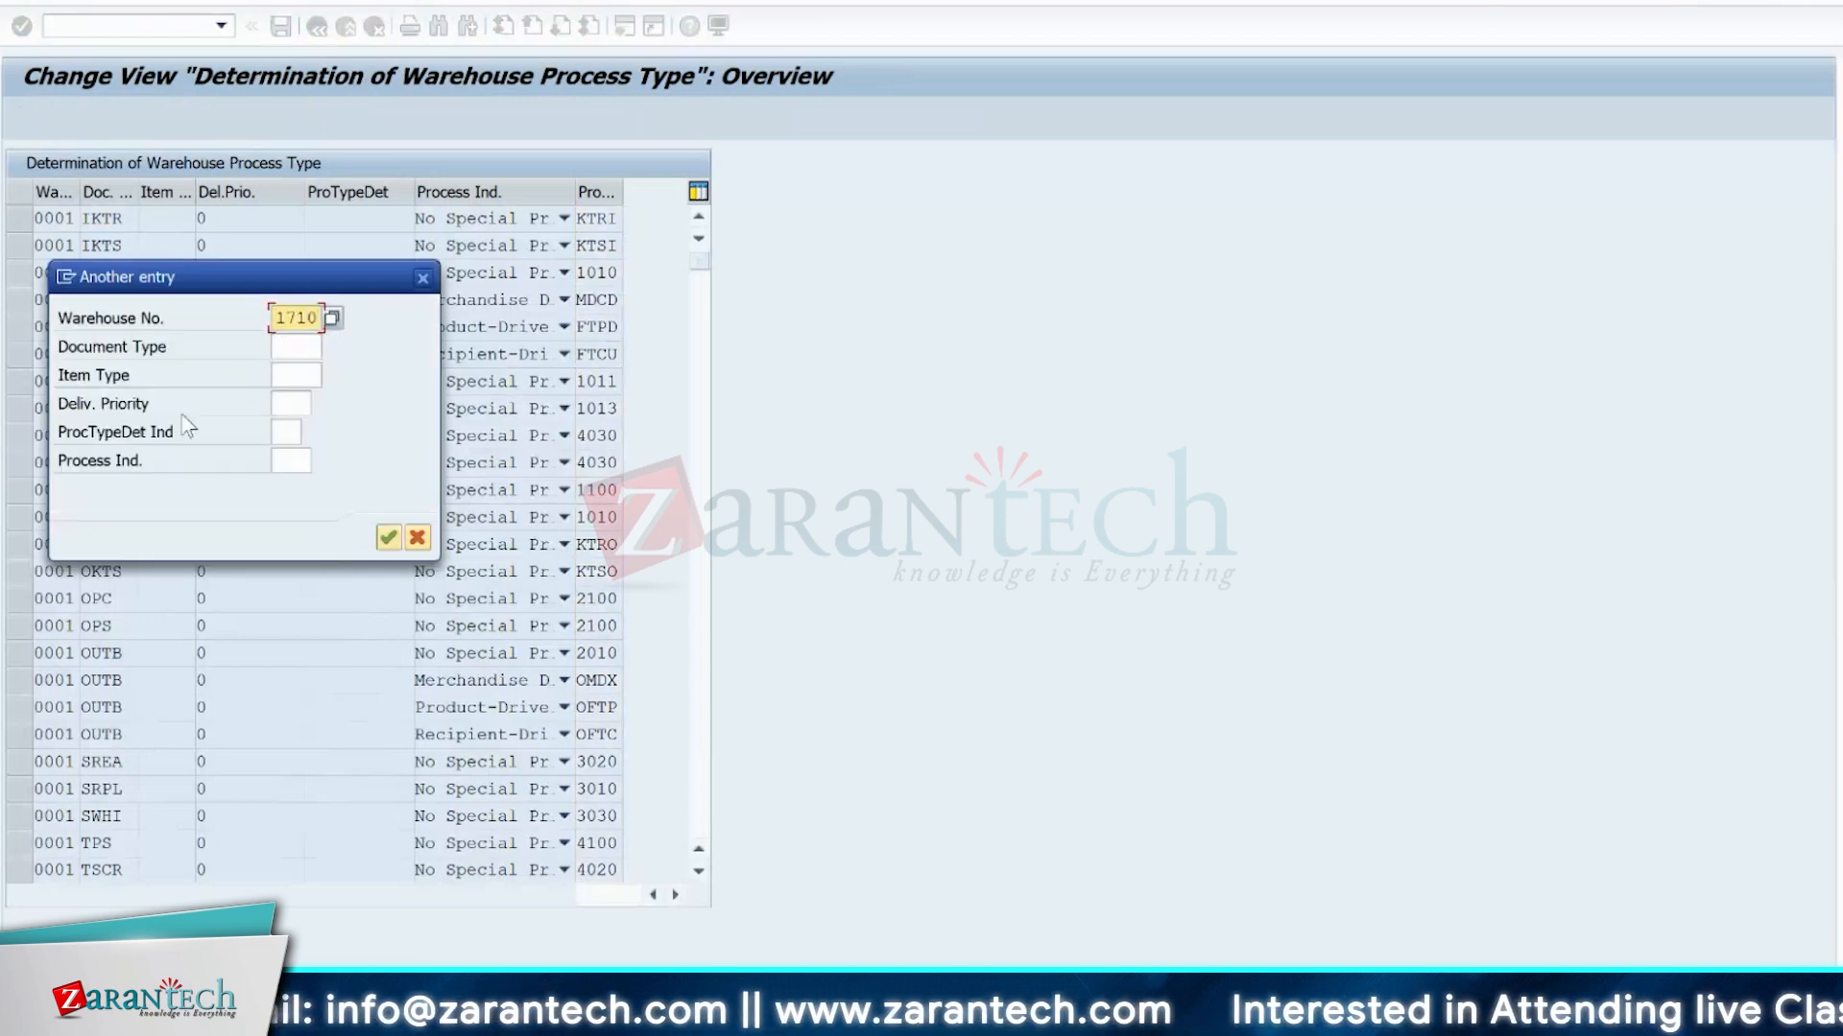
key(Return)
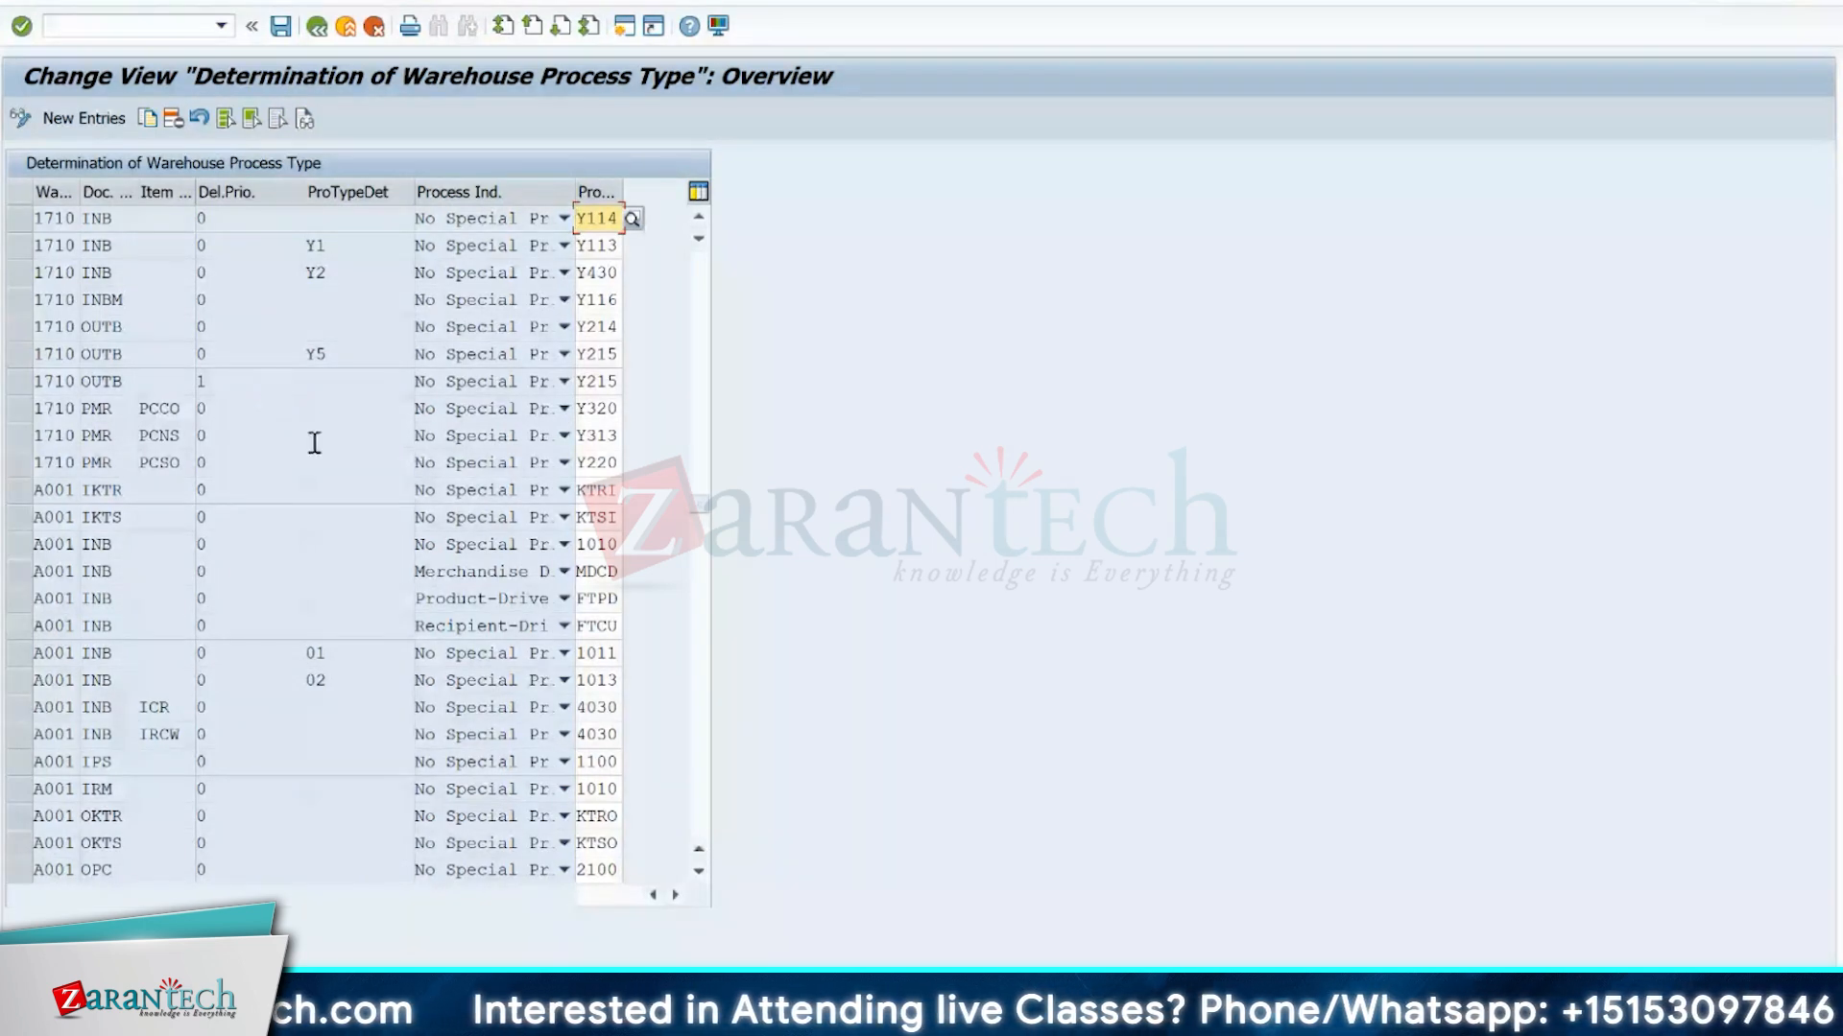
Examine the document type, item type, delivery priority and determination indicator of warehouse 1710's PMR PCSO entry, and switch to the warehouse layout workbook in Excel.
click(19, 465)
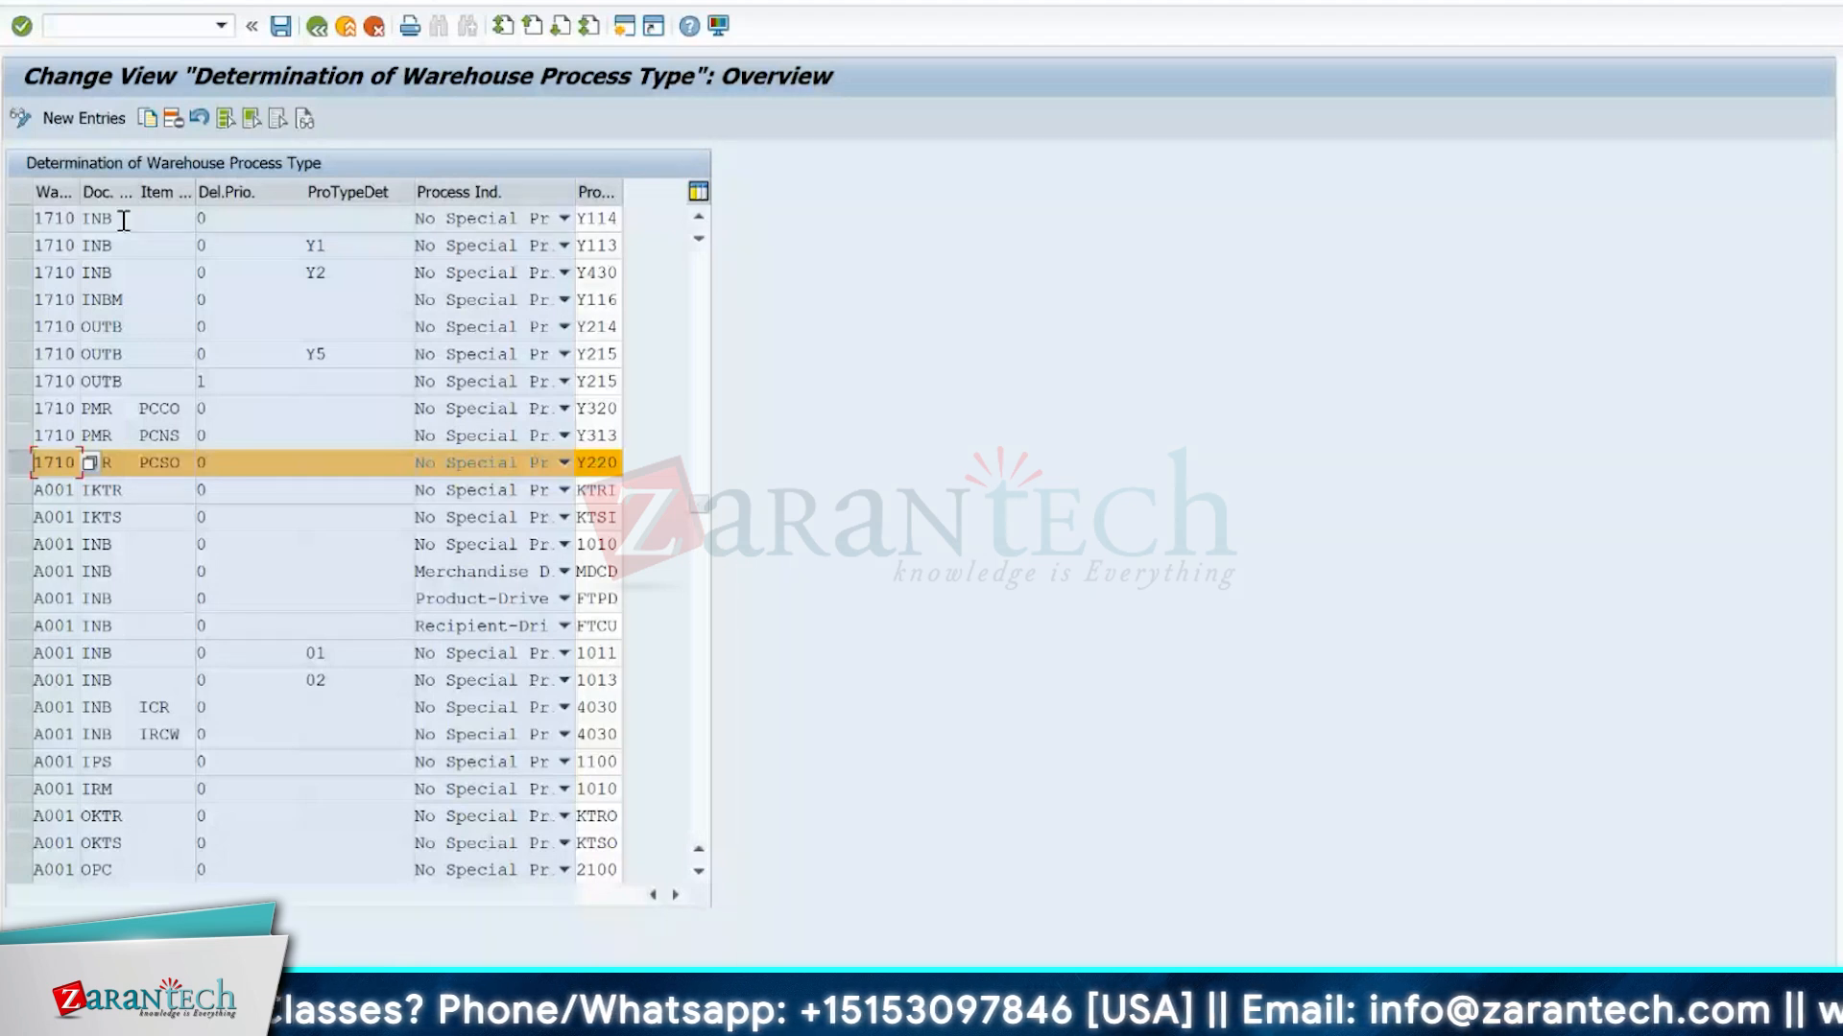
double_click(135, 191)
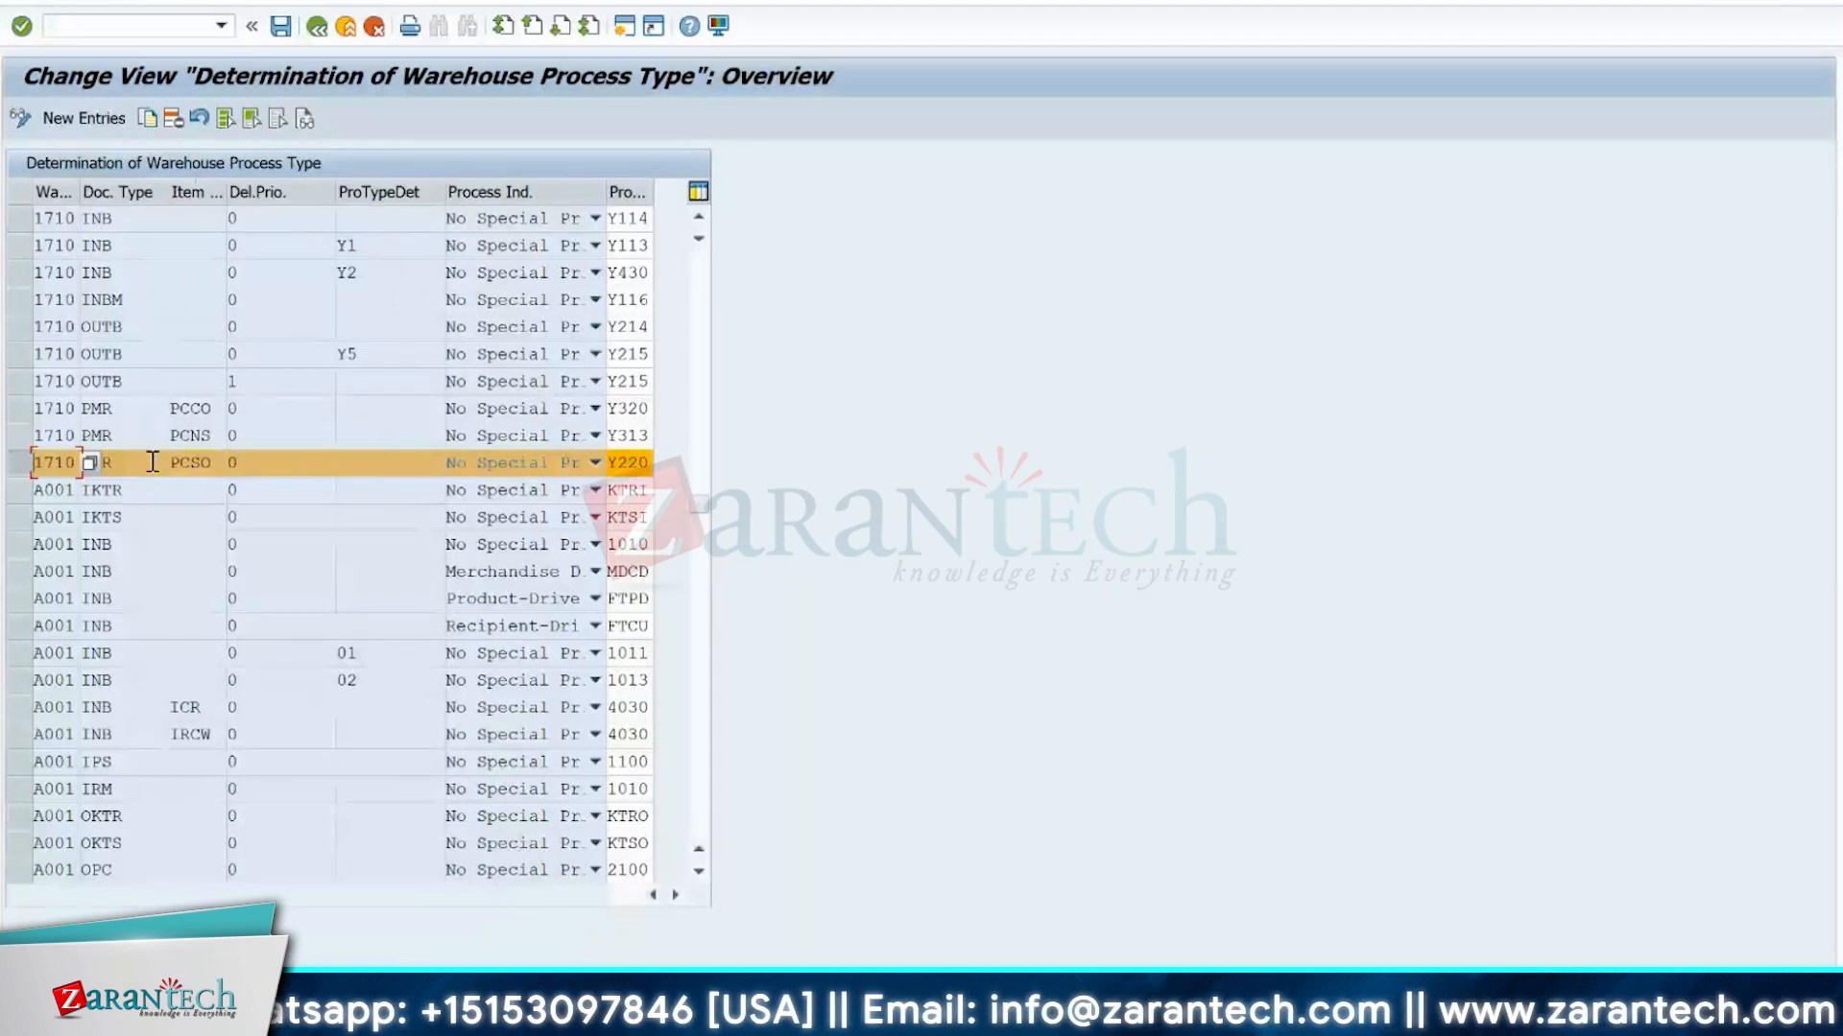
click(151, 464)
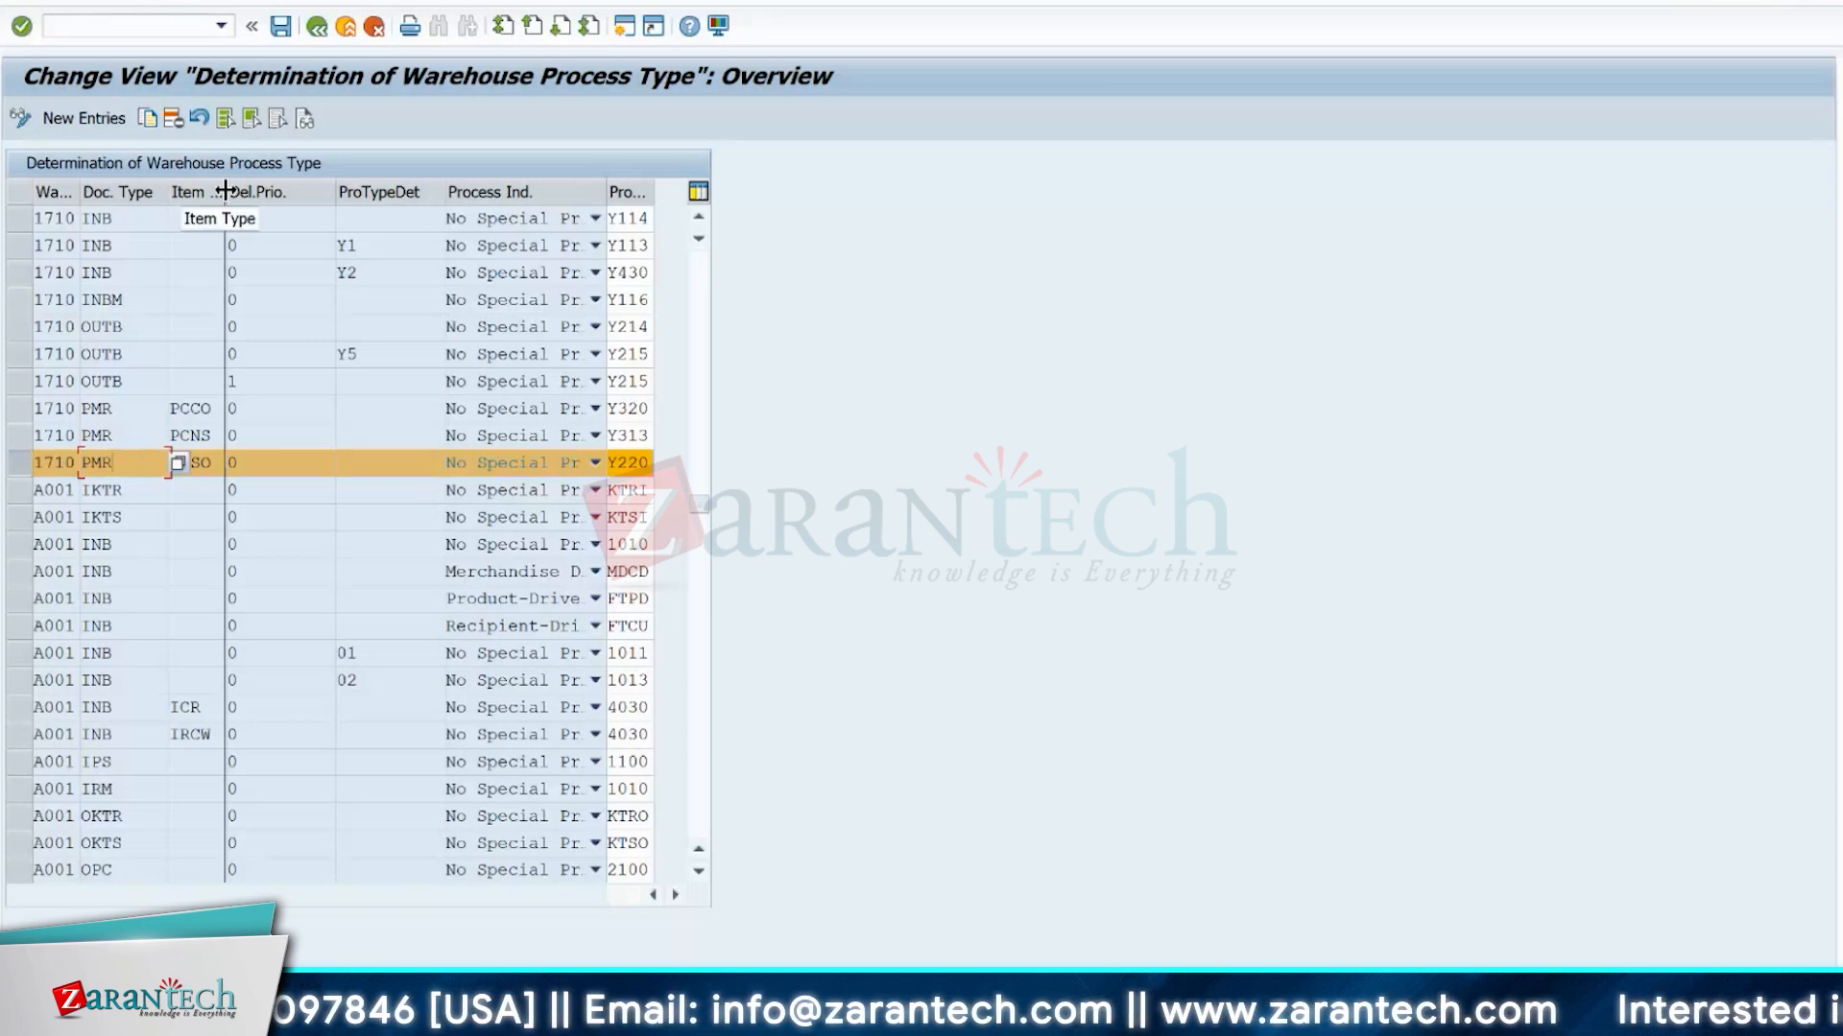
drag(227, 192, 290, 193)
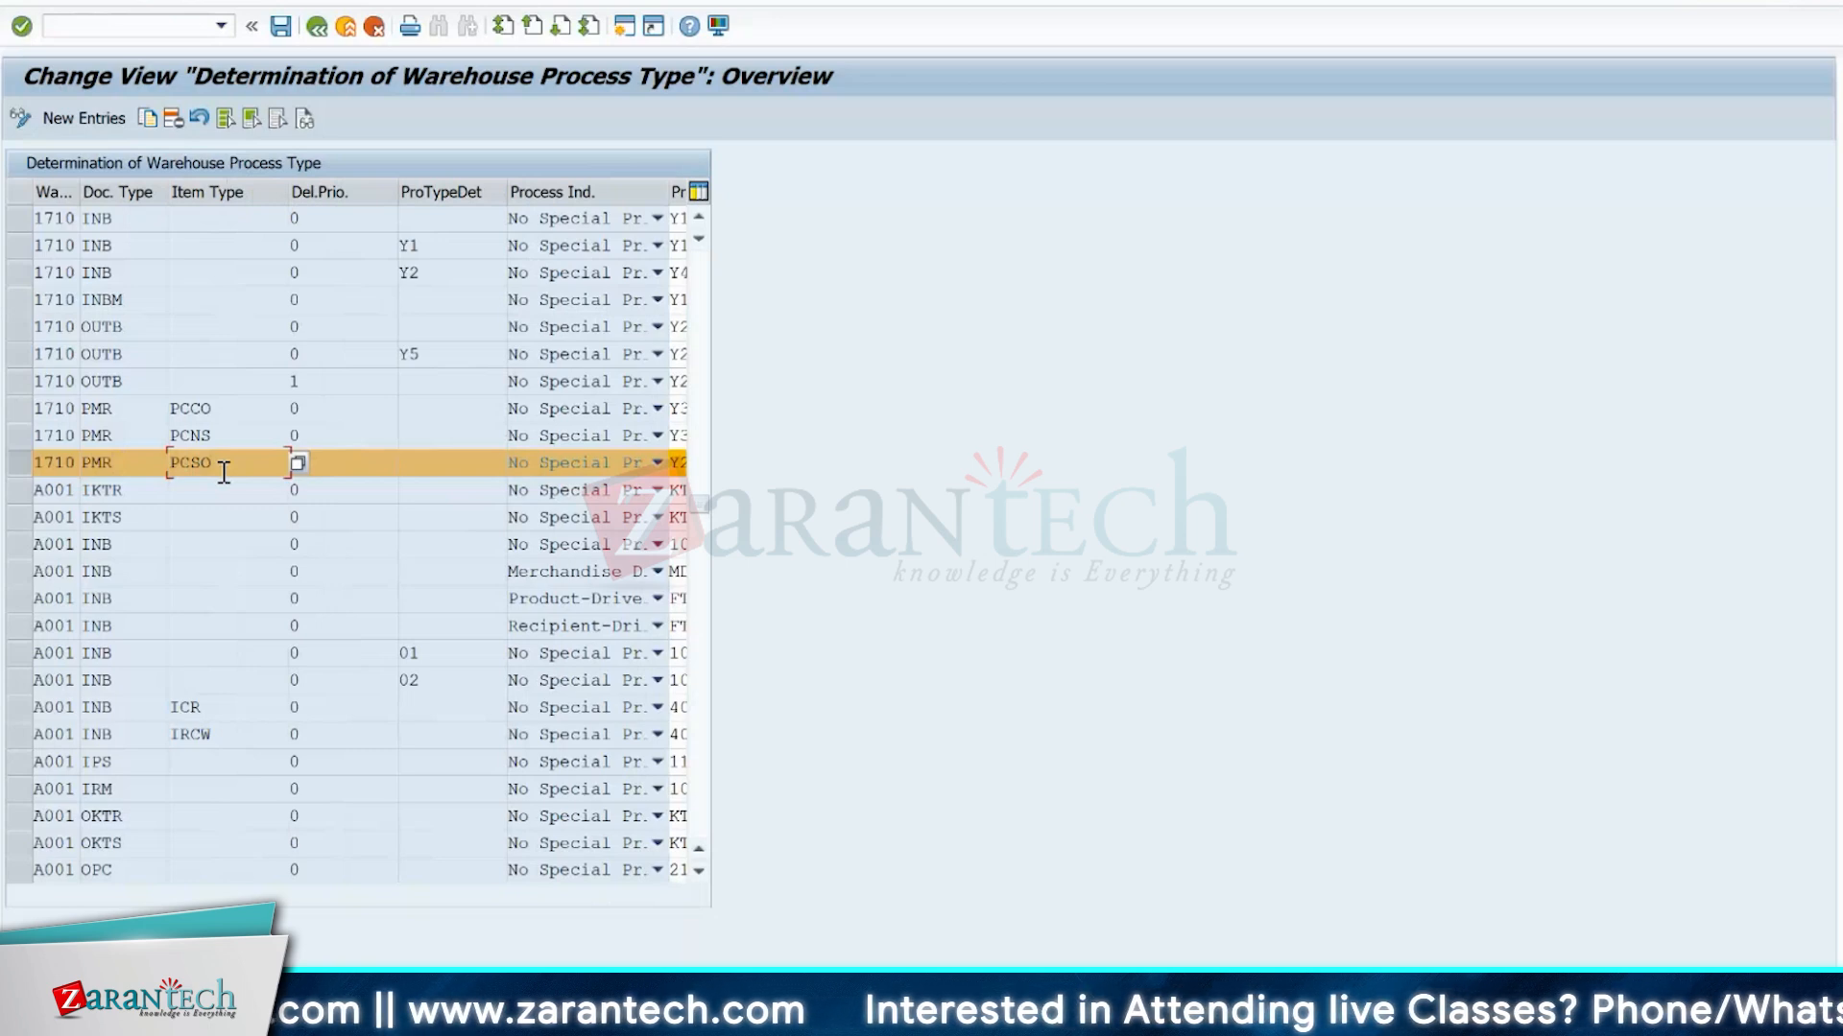
click(342, 470)
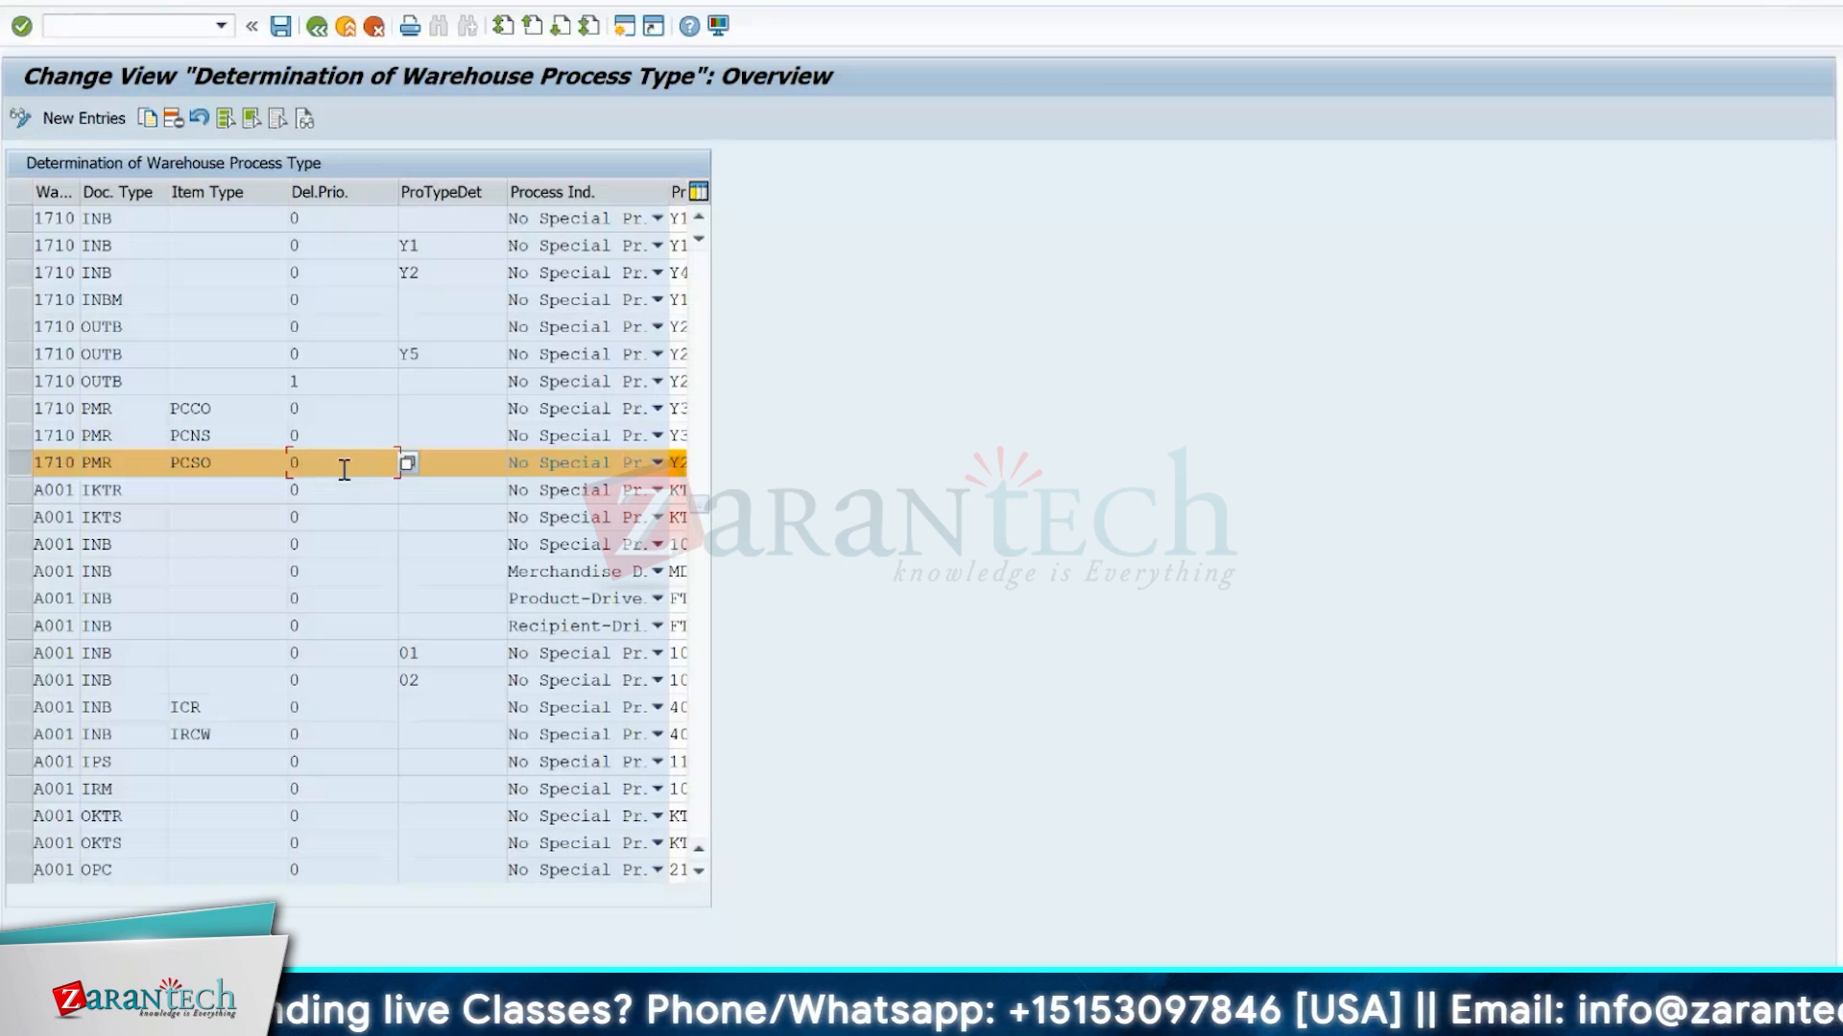
click(461, 466)
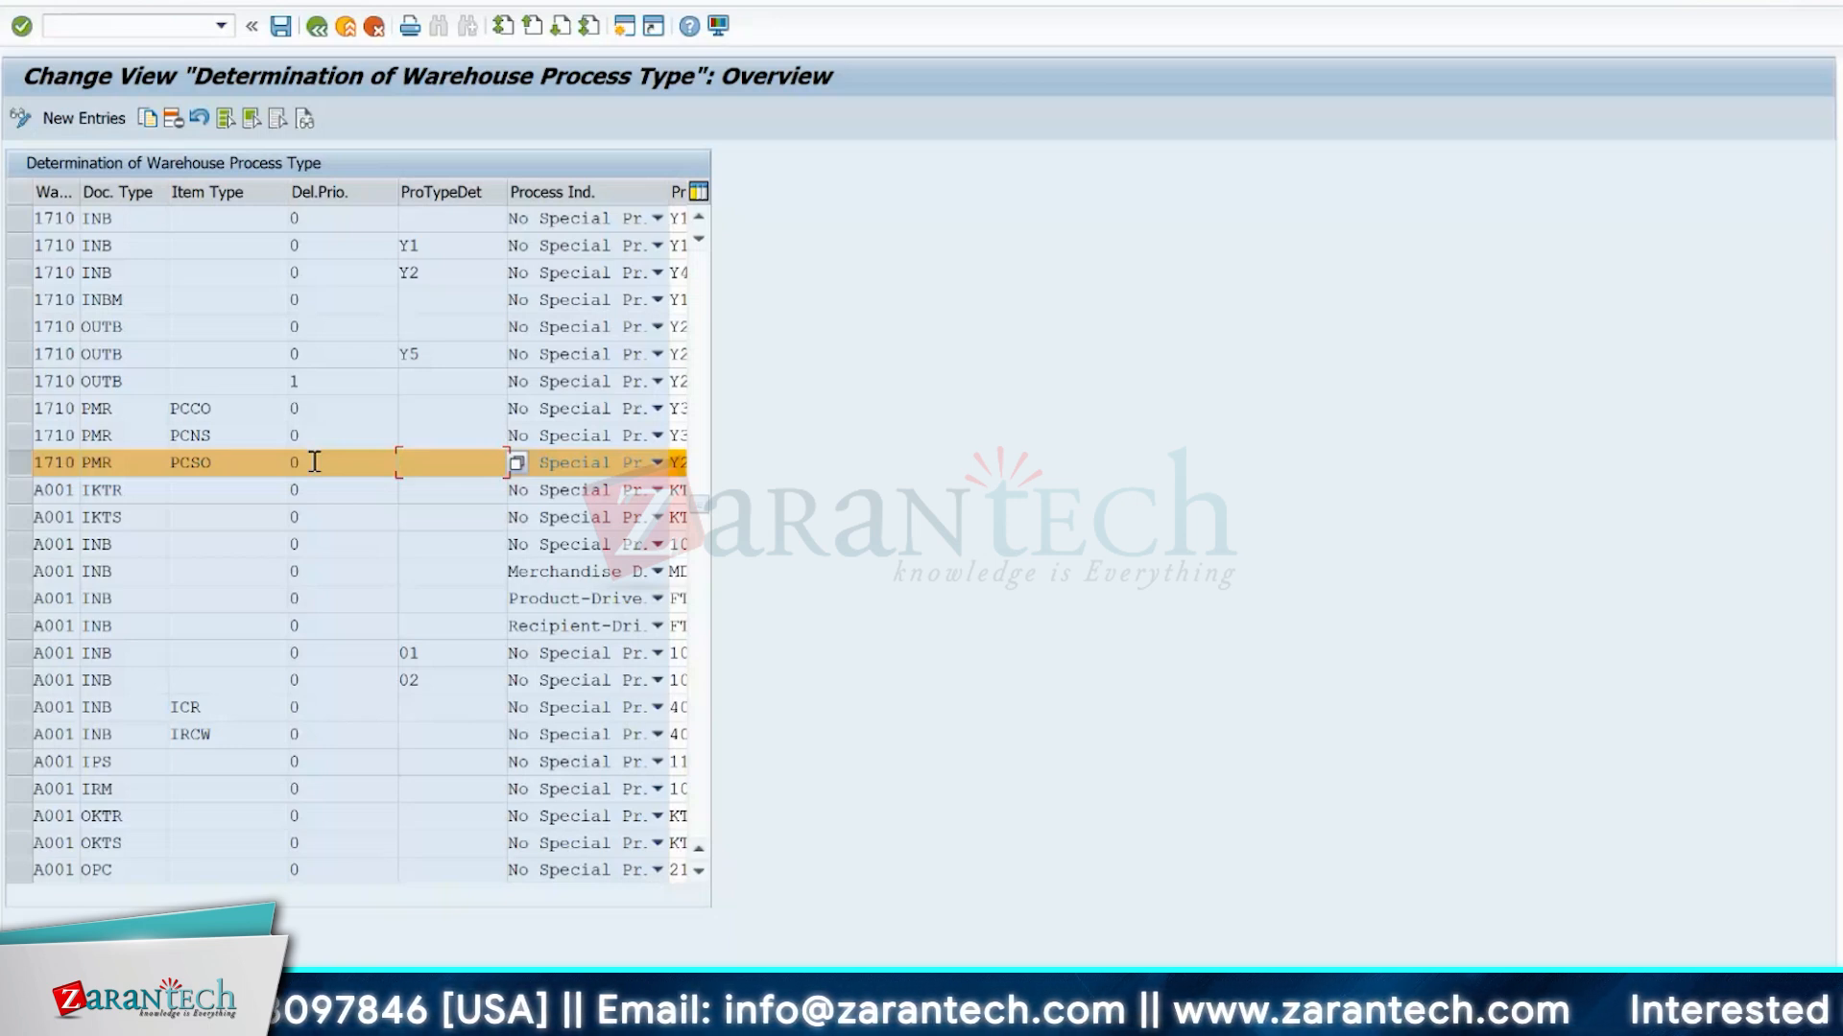
key(alt+Tab)
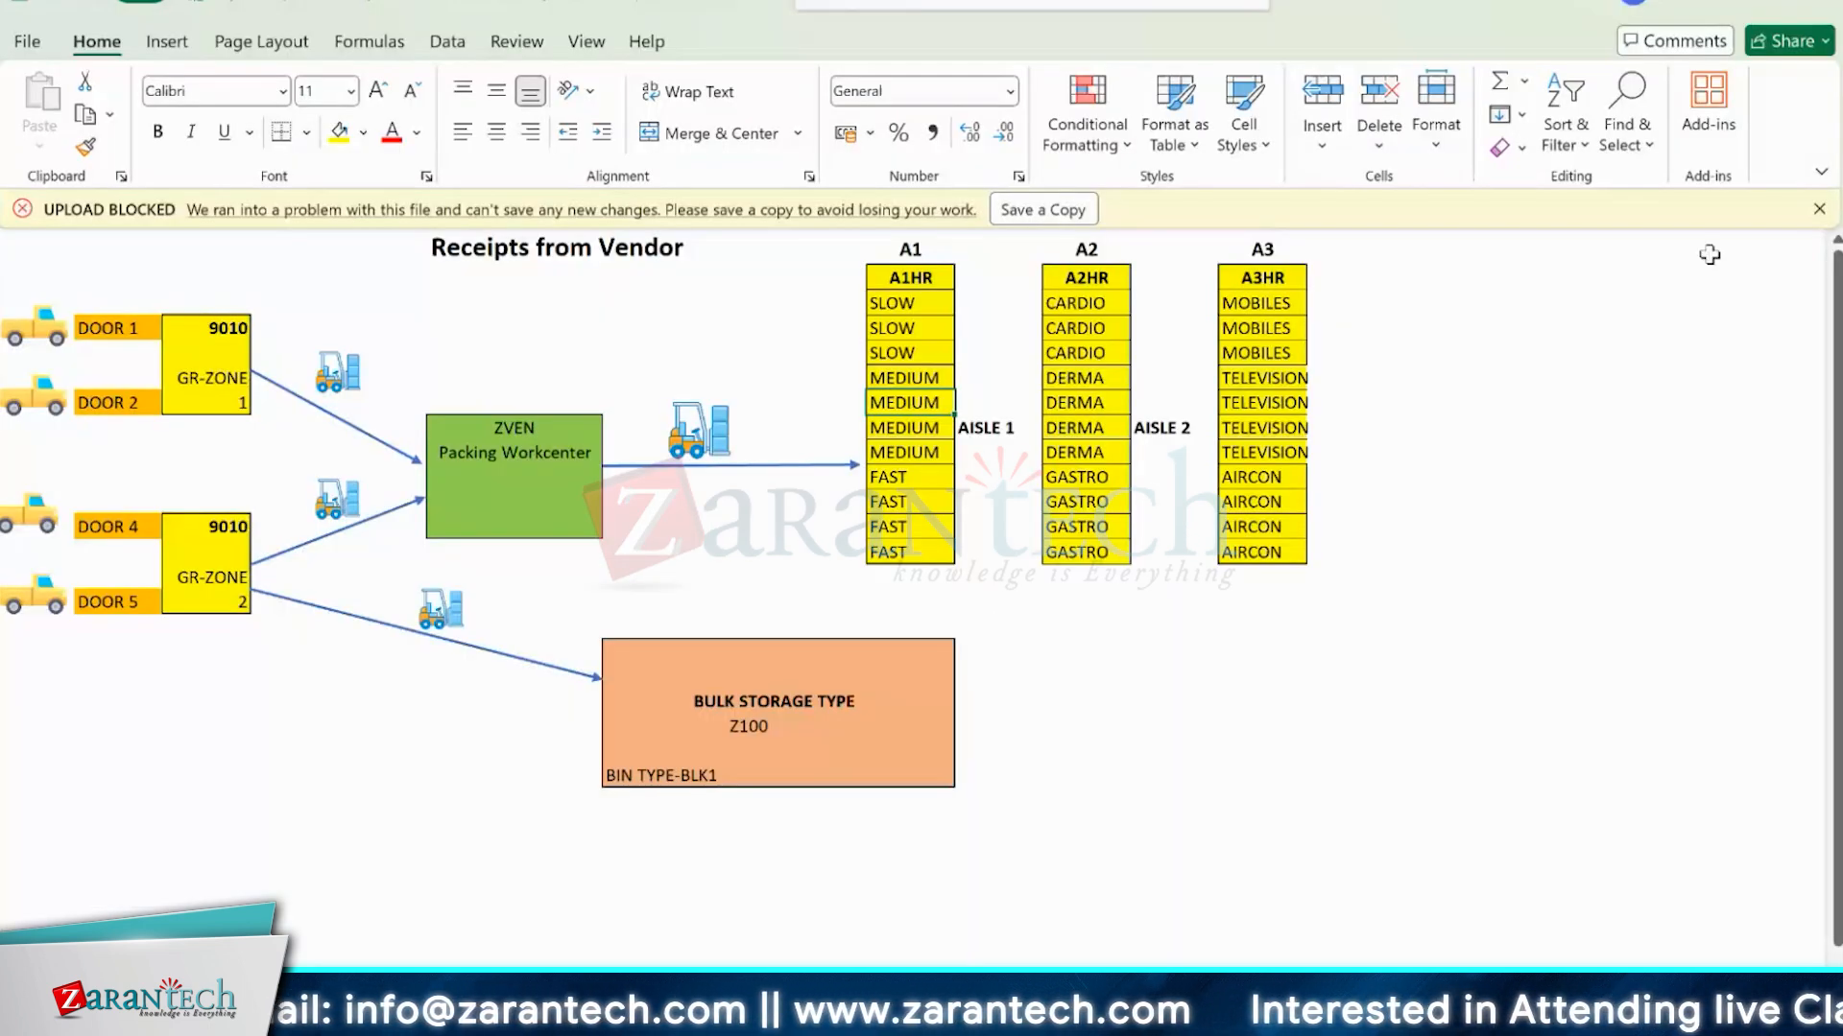
Dismiss the upload-blocked warning and fill a three-column, six-row block with yellow beside the bulk storage area, below aisle A3.
click(1819, 208)
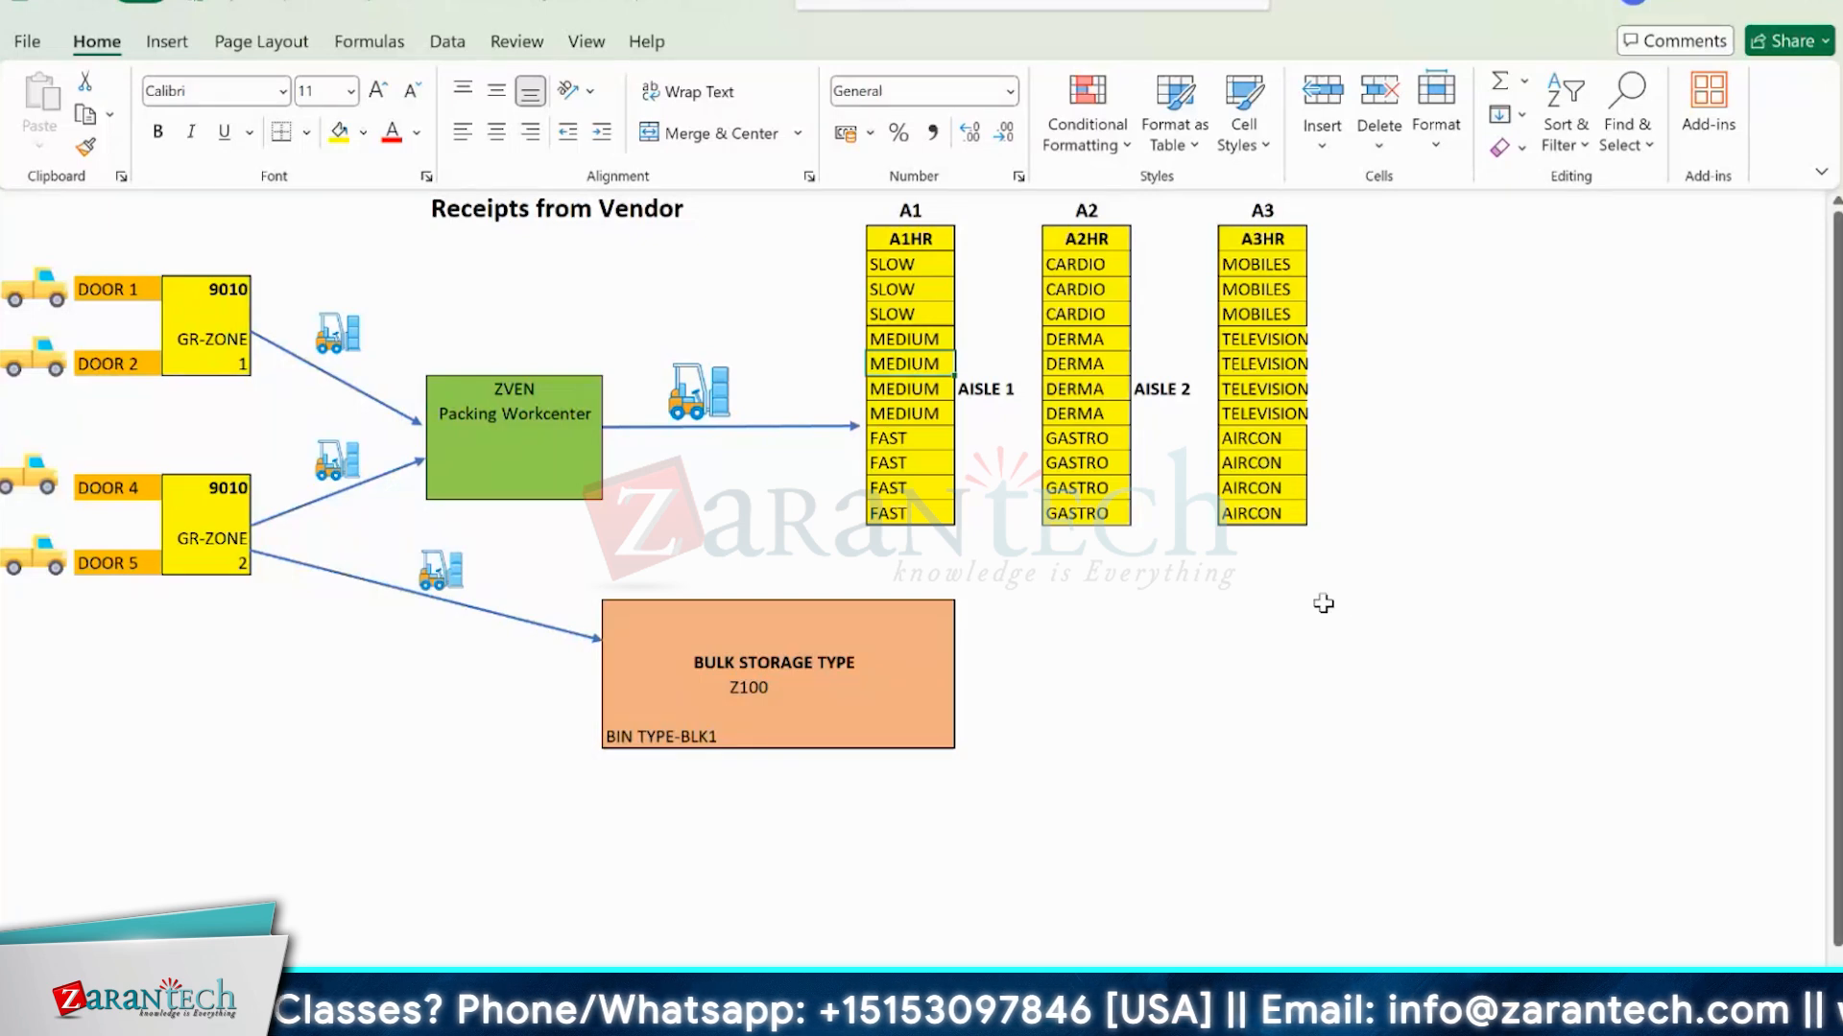
drag(1324, 603, 1559, 719)
drag(1559, 719, 1557, 735)
click(338, 132)
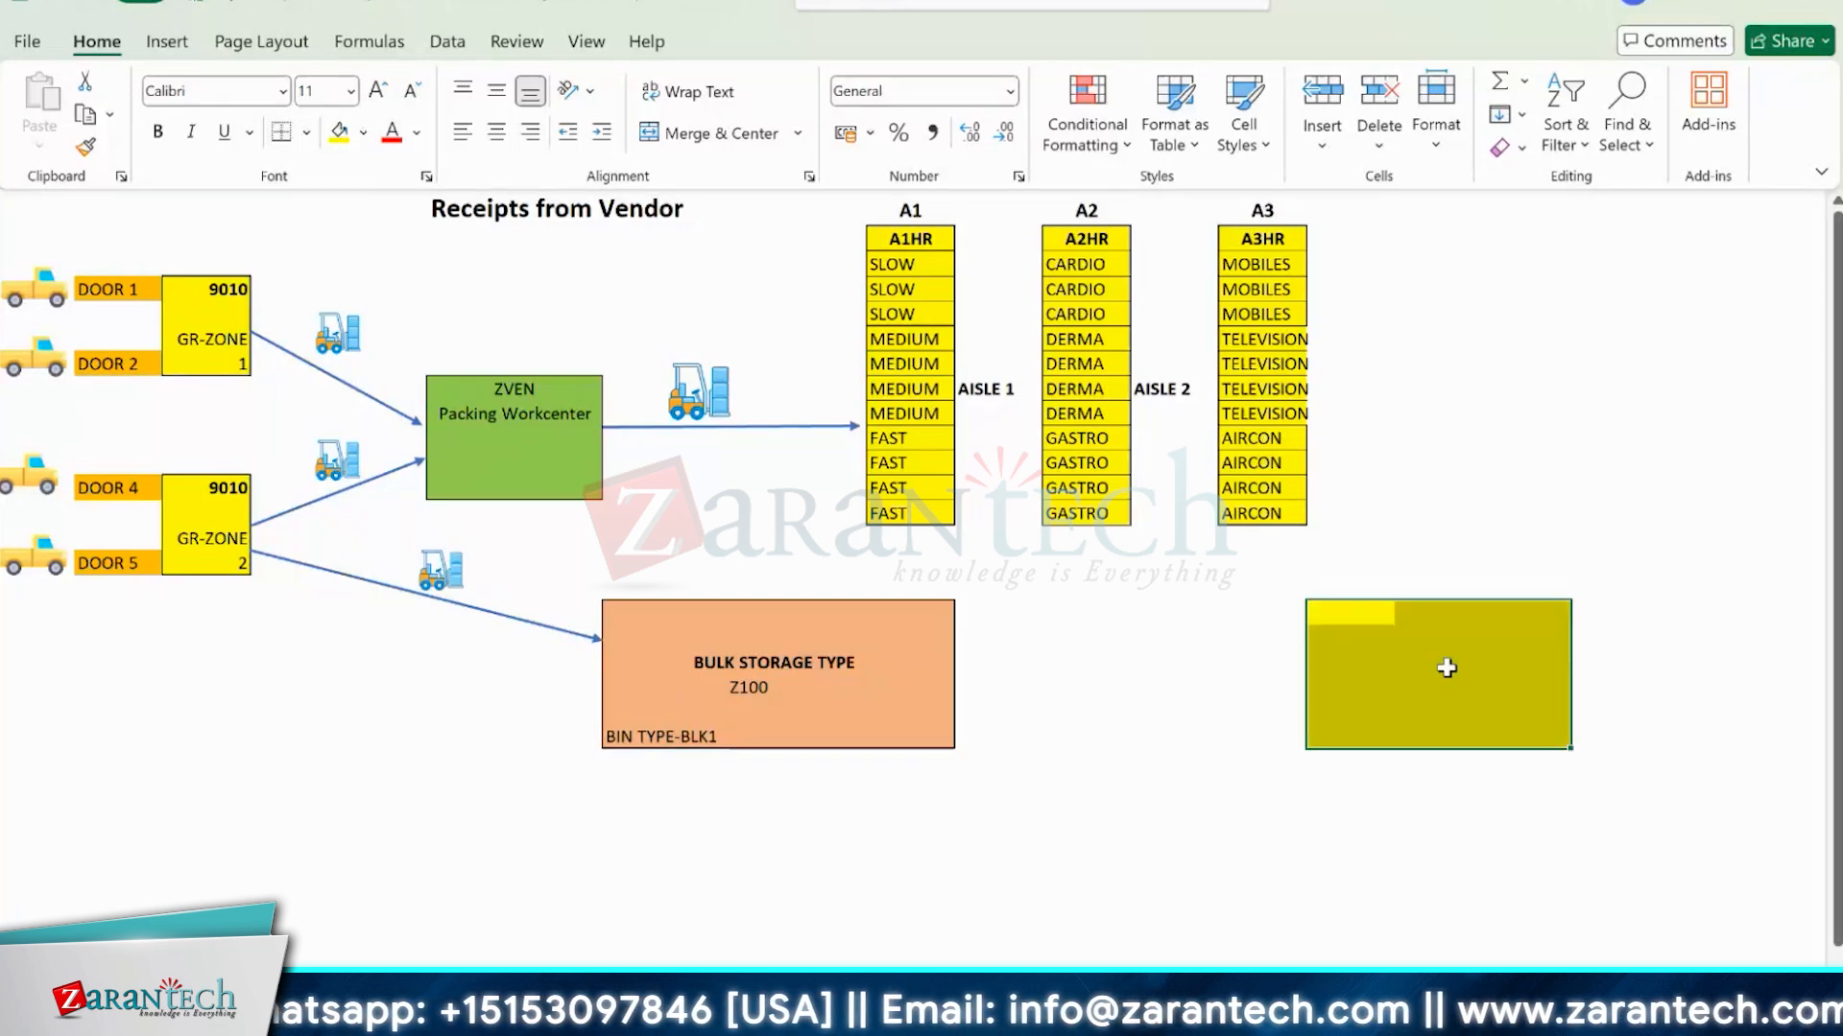
Label the new yellow block "staging area-GI ZONE".
click(1446, 668)
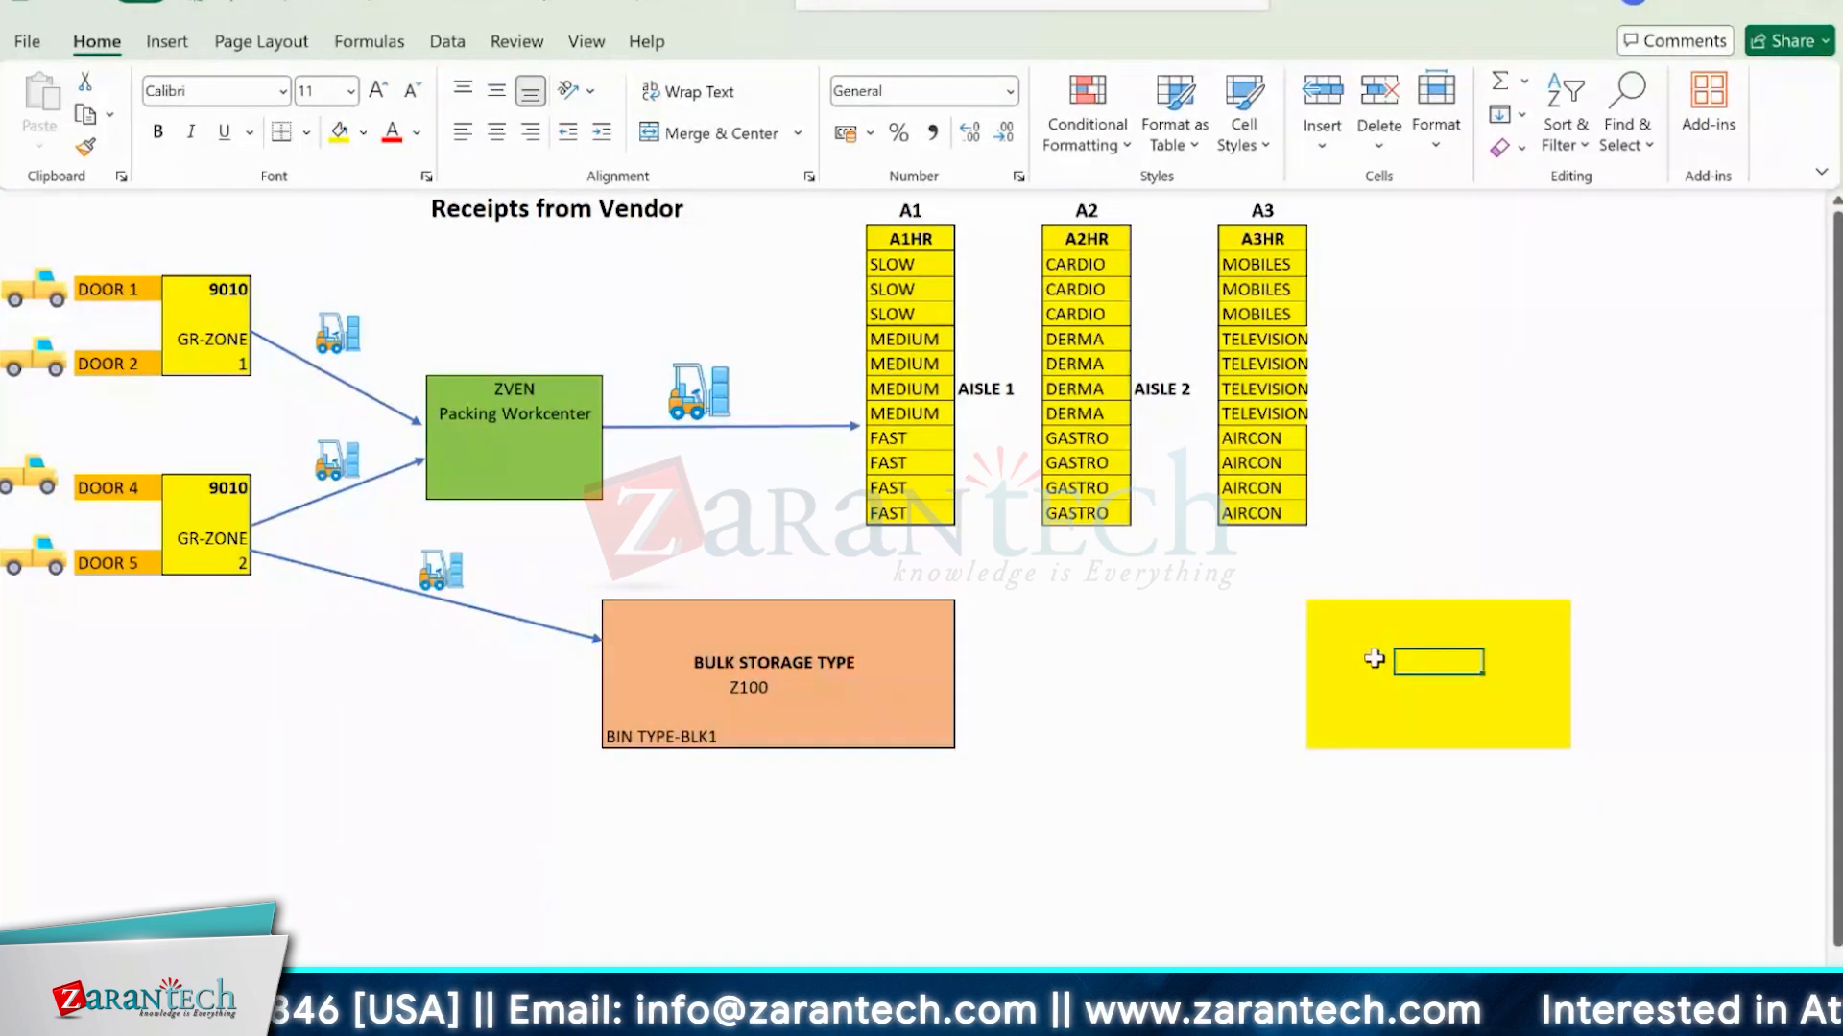
text(staging)
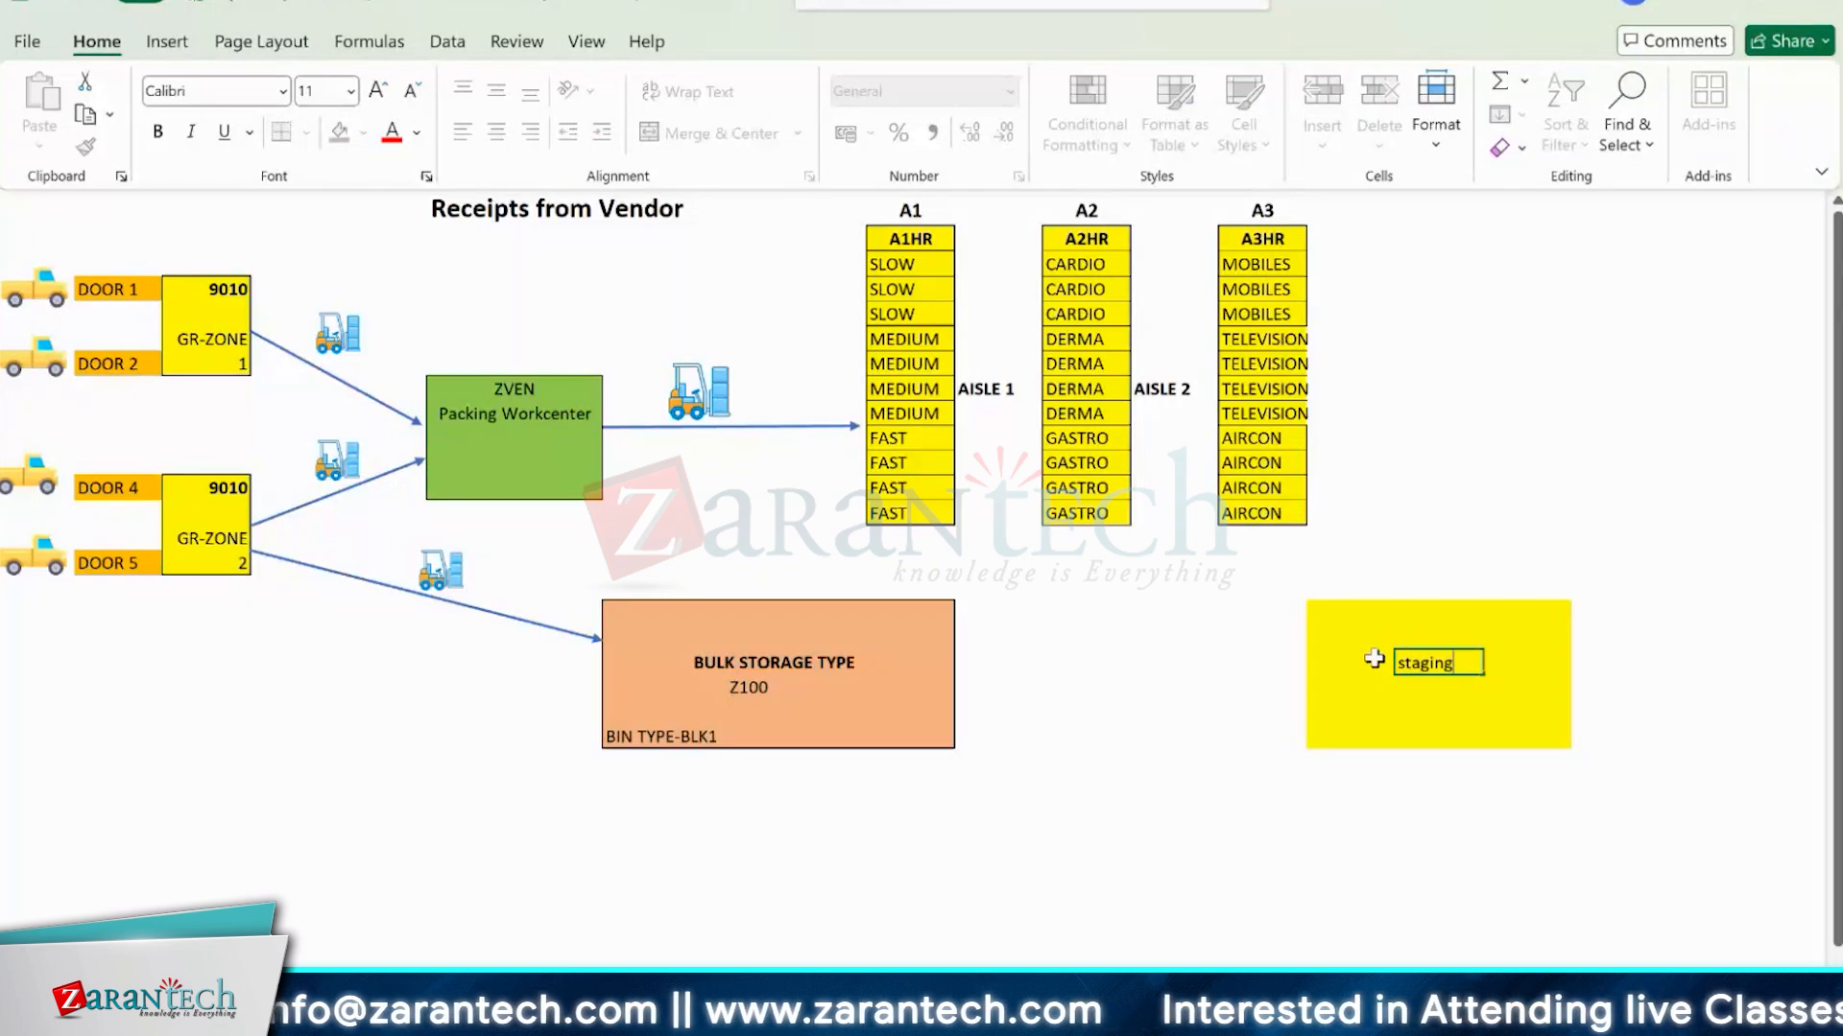
text( area)
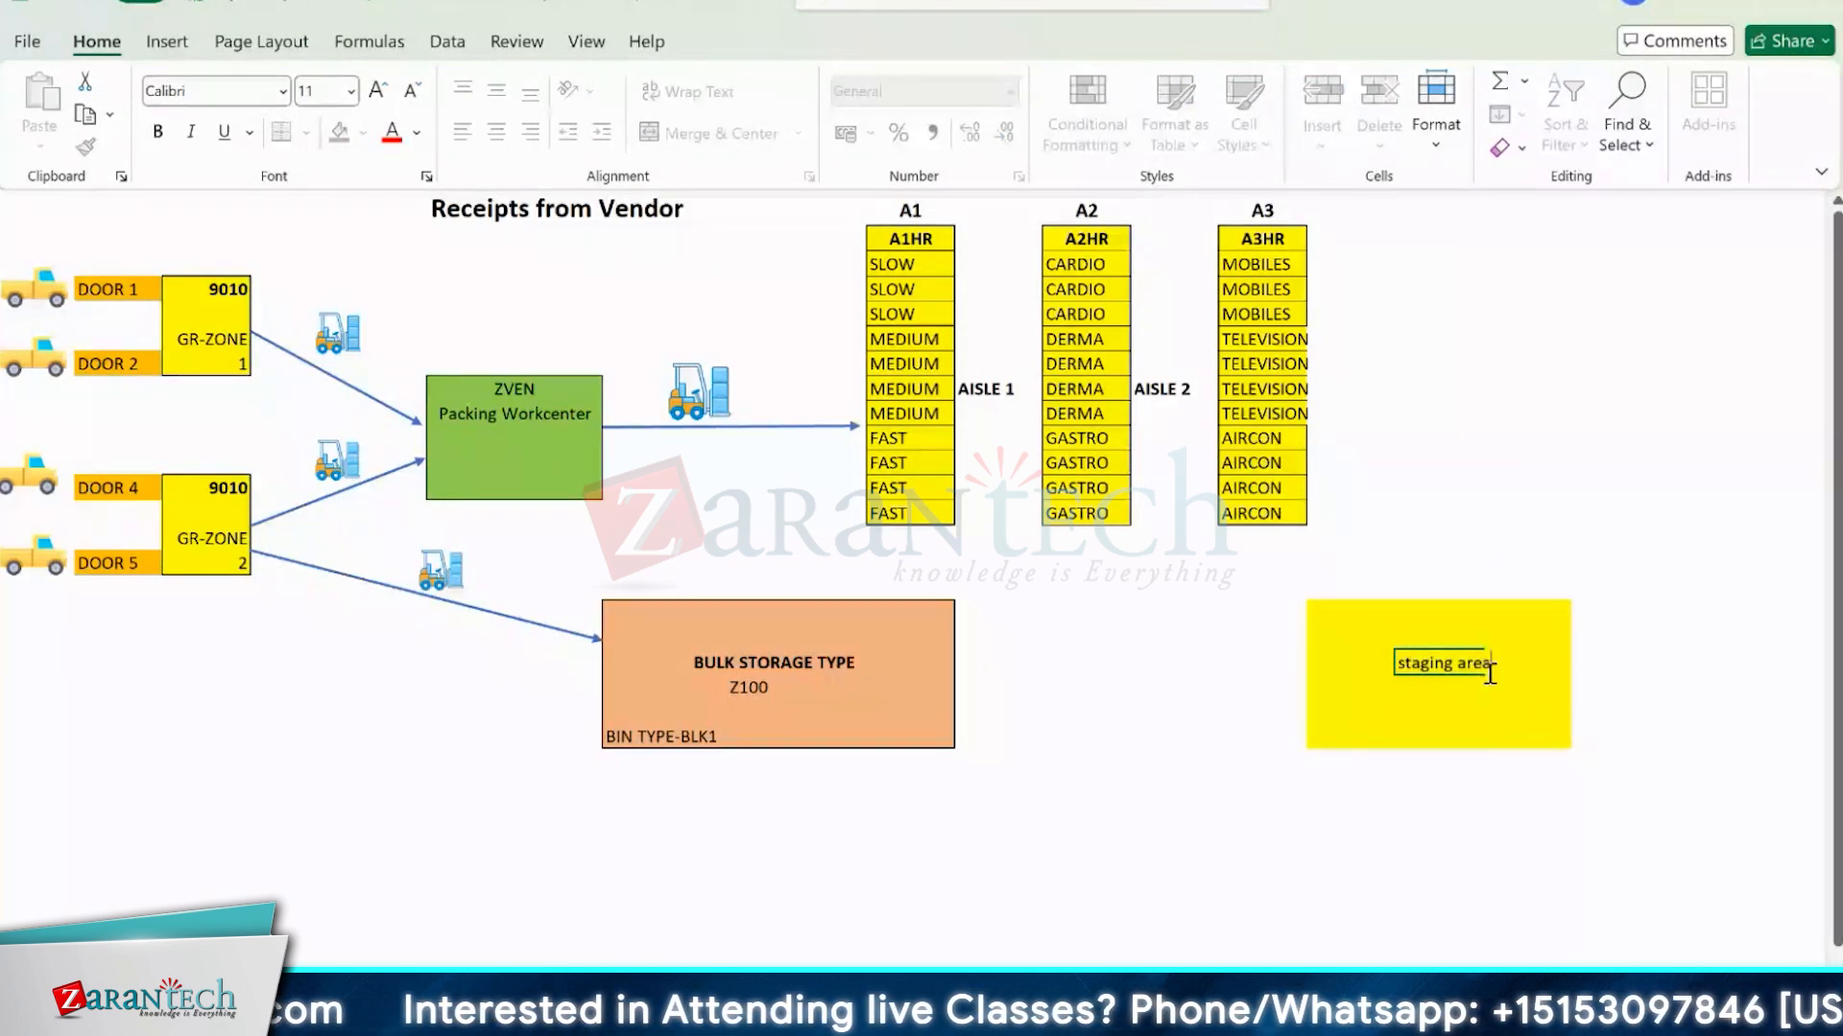
text( GI ZON)
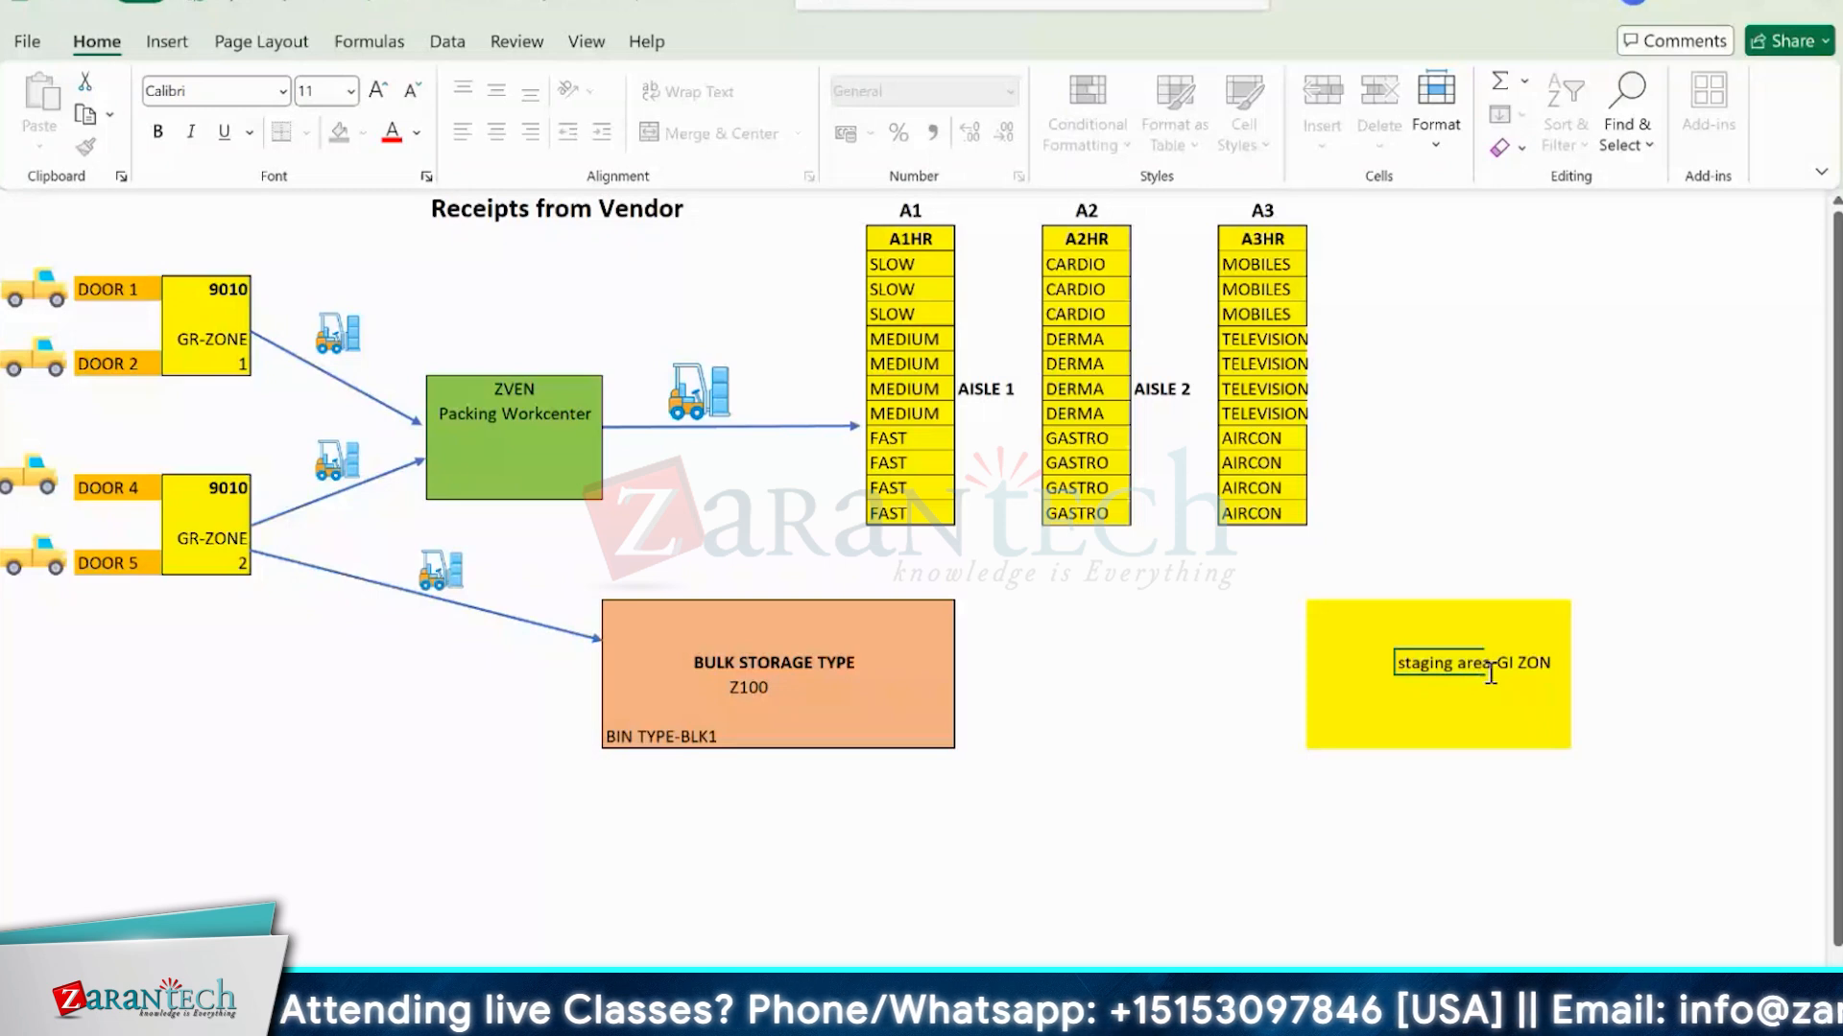
text(E)
click(1509, 582)
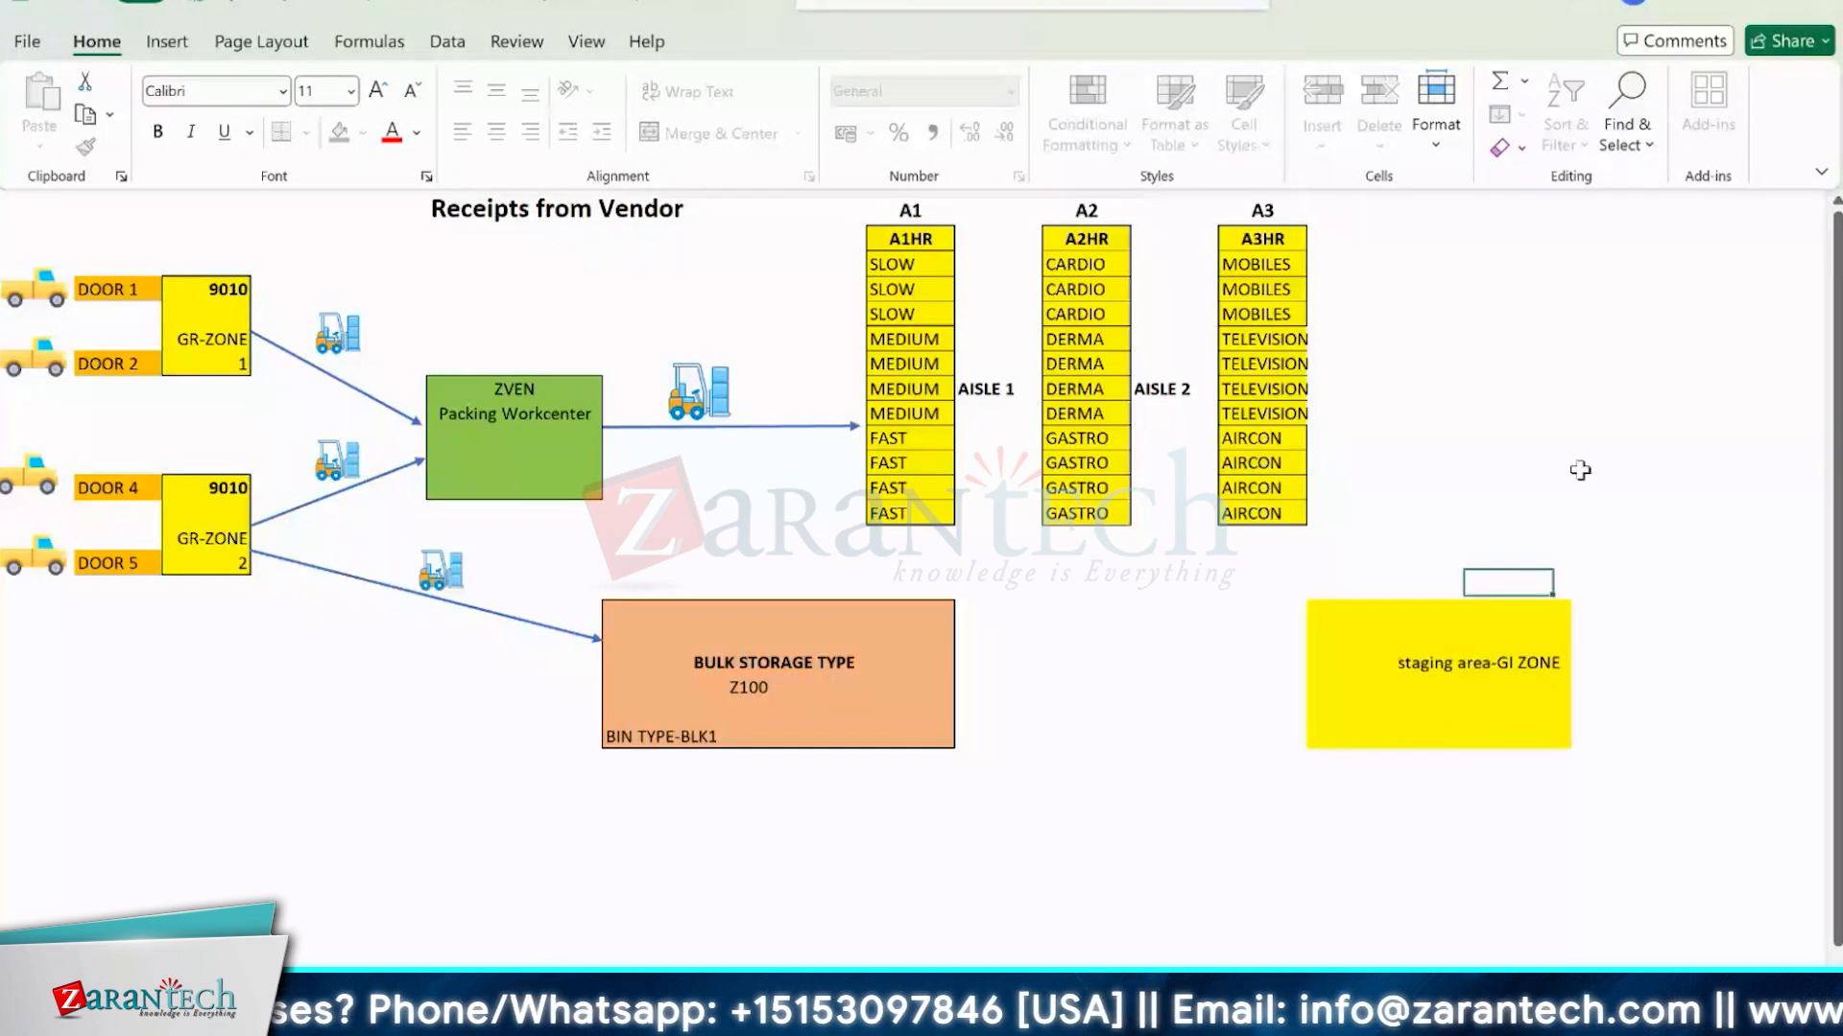
Fill a four-column, five-row block with yellow above the staging area and label it "LABELLING AREA".
click(1579, 471)
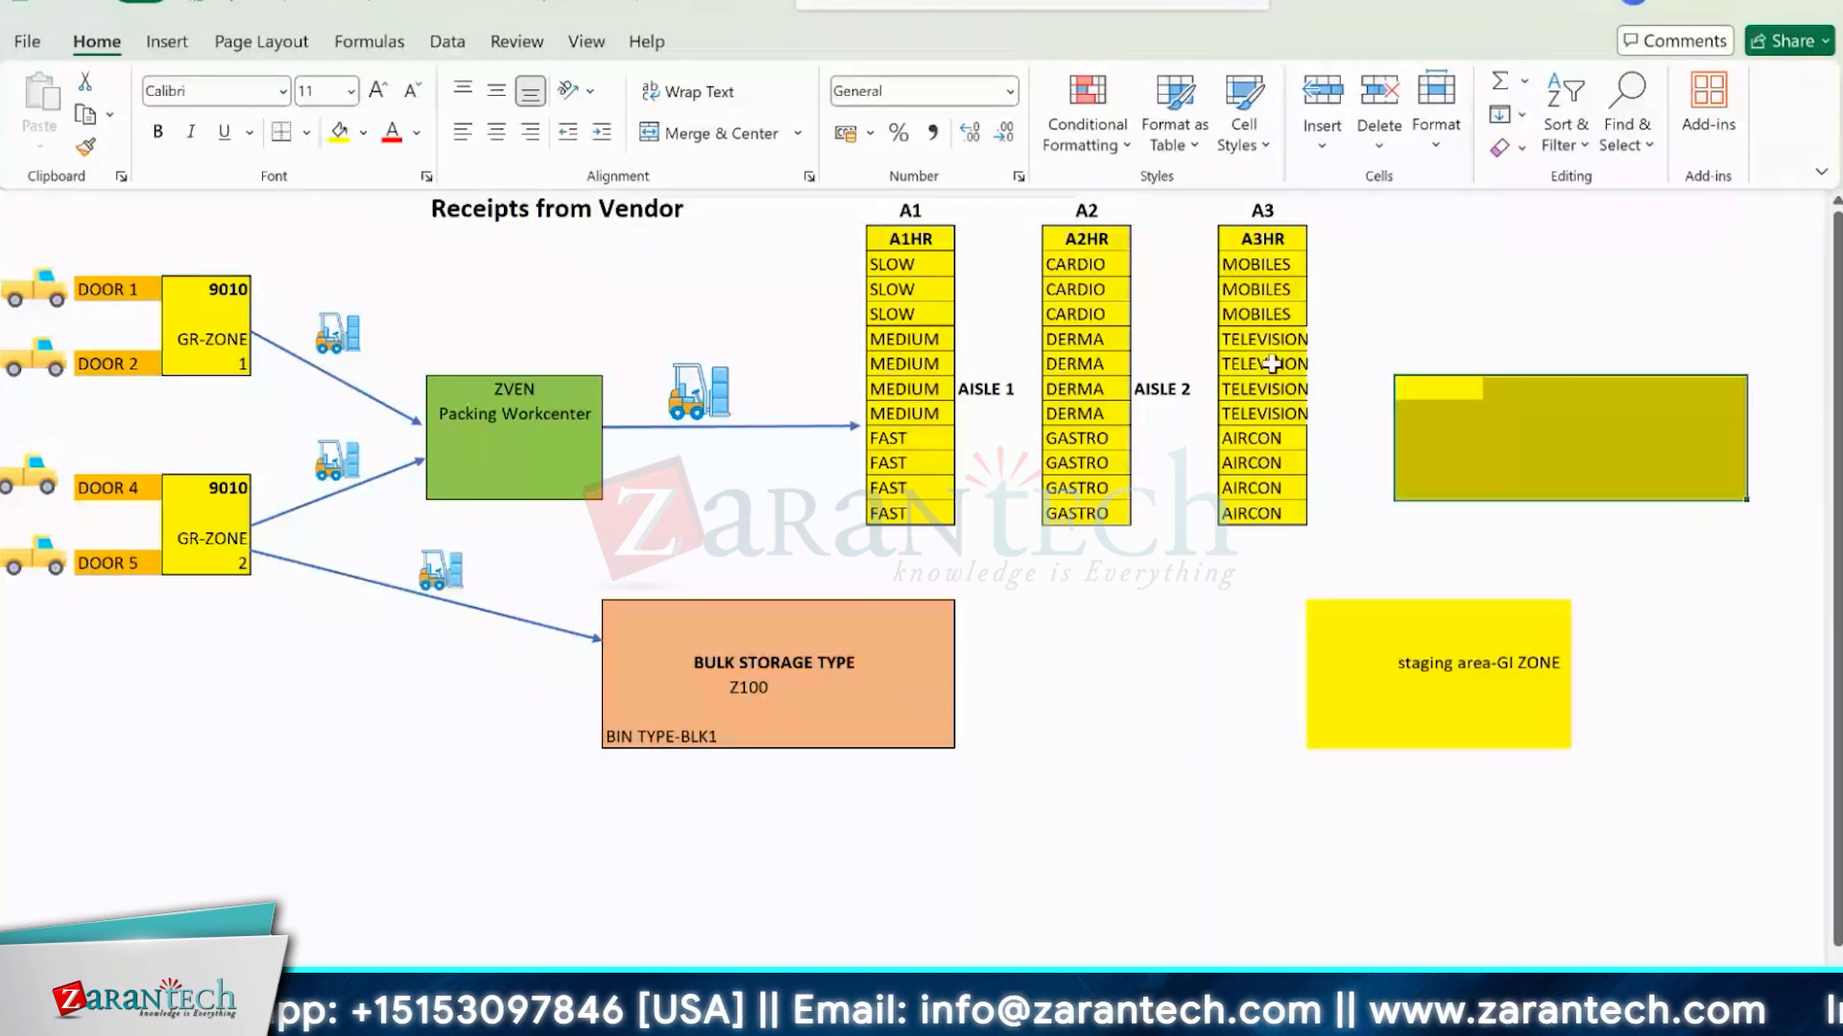
click(1529, 418)
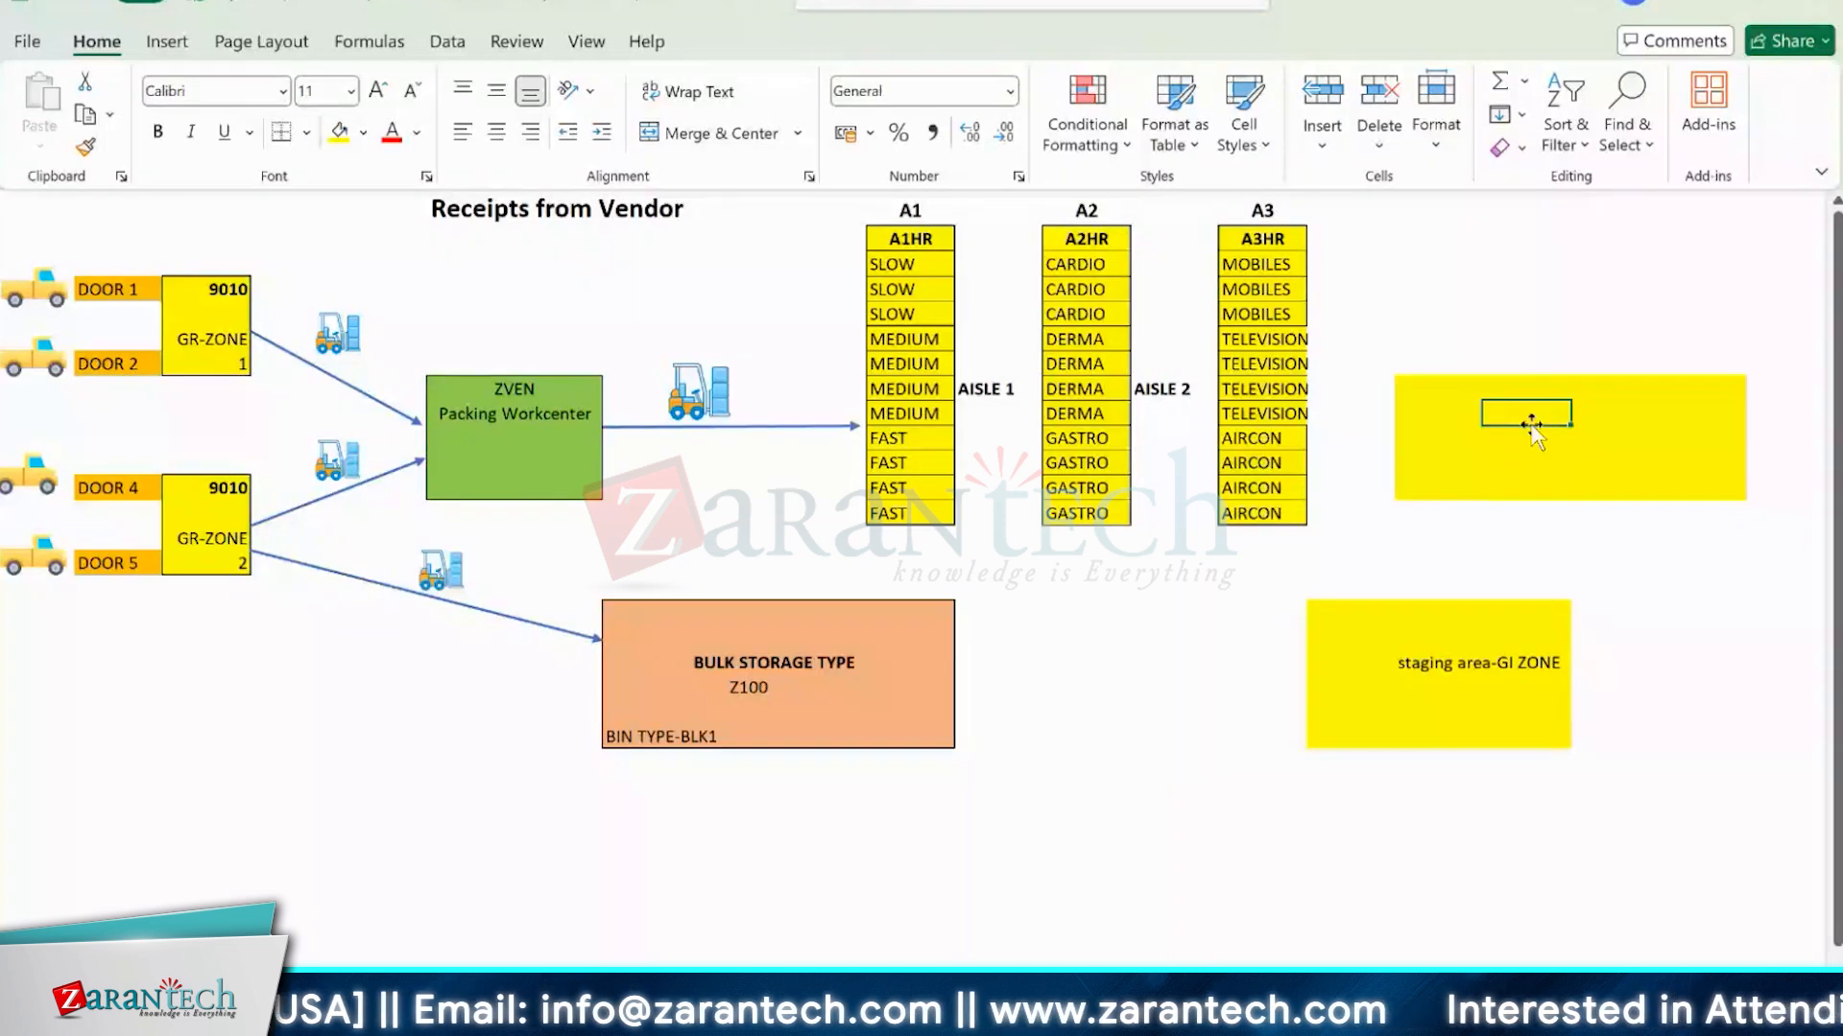
text(LABEL)
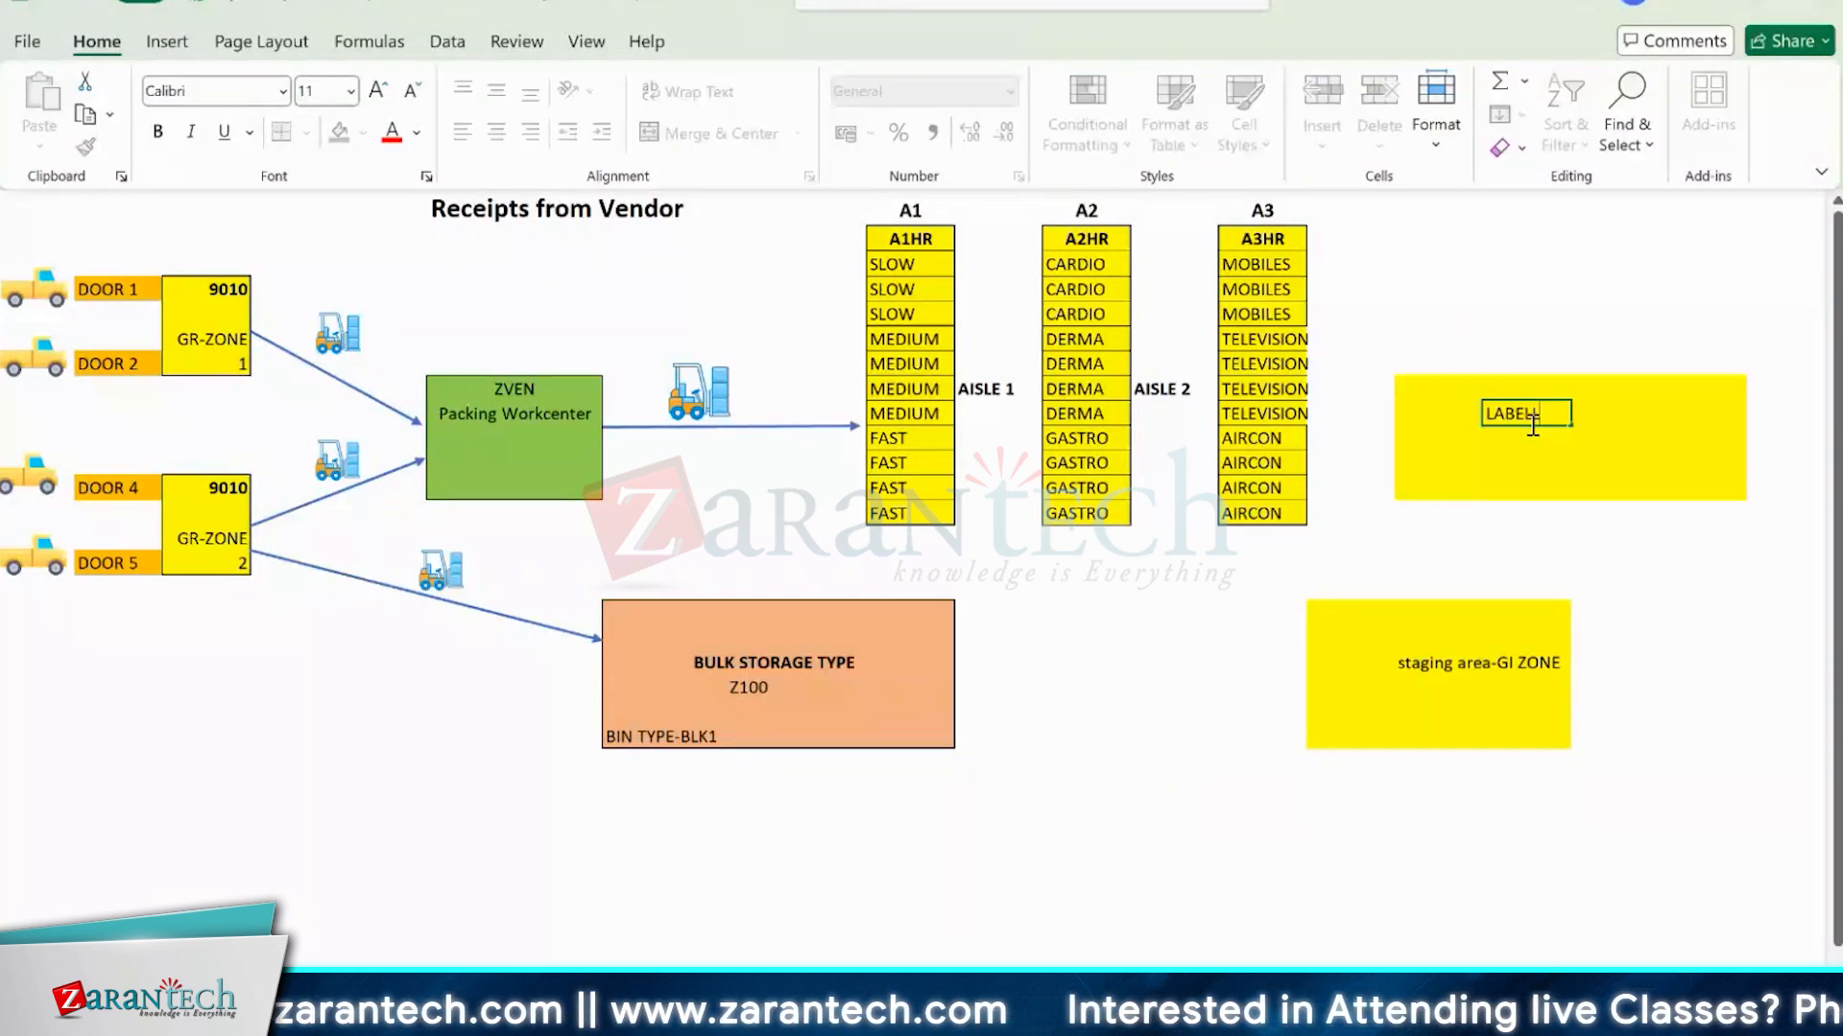
text(LING AREA)
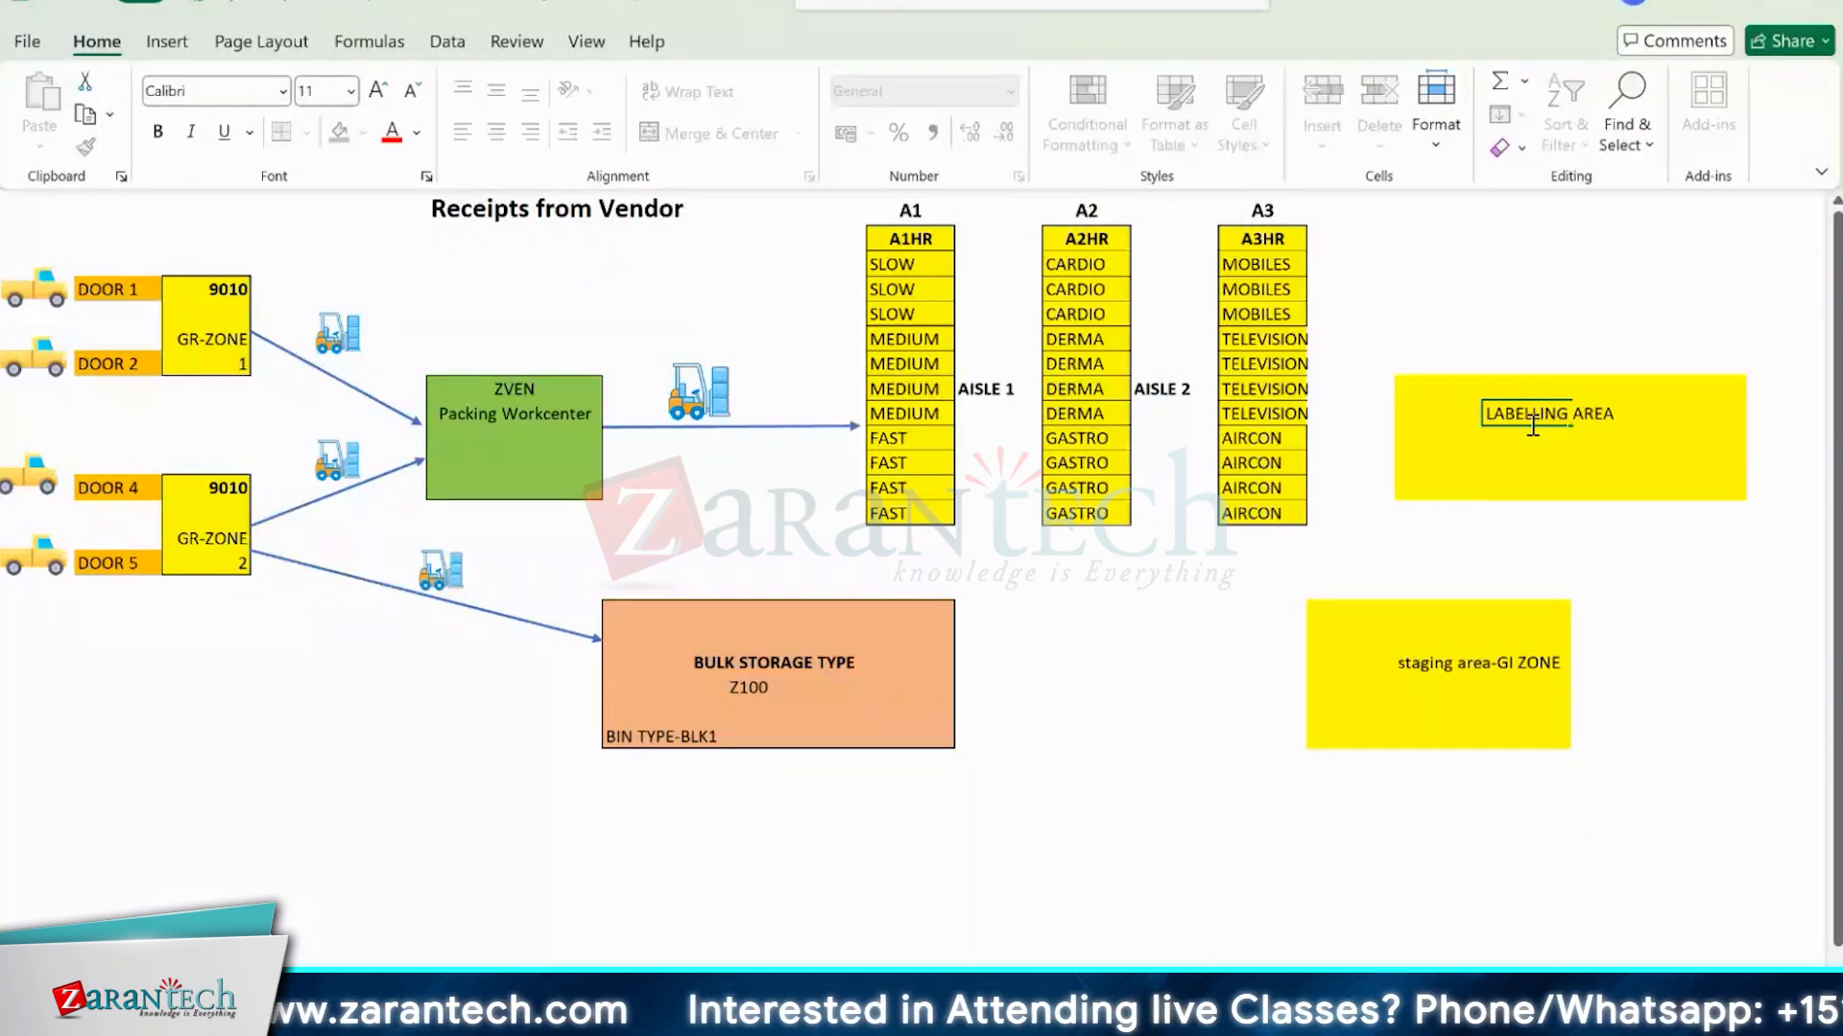
click(1614, 537)
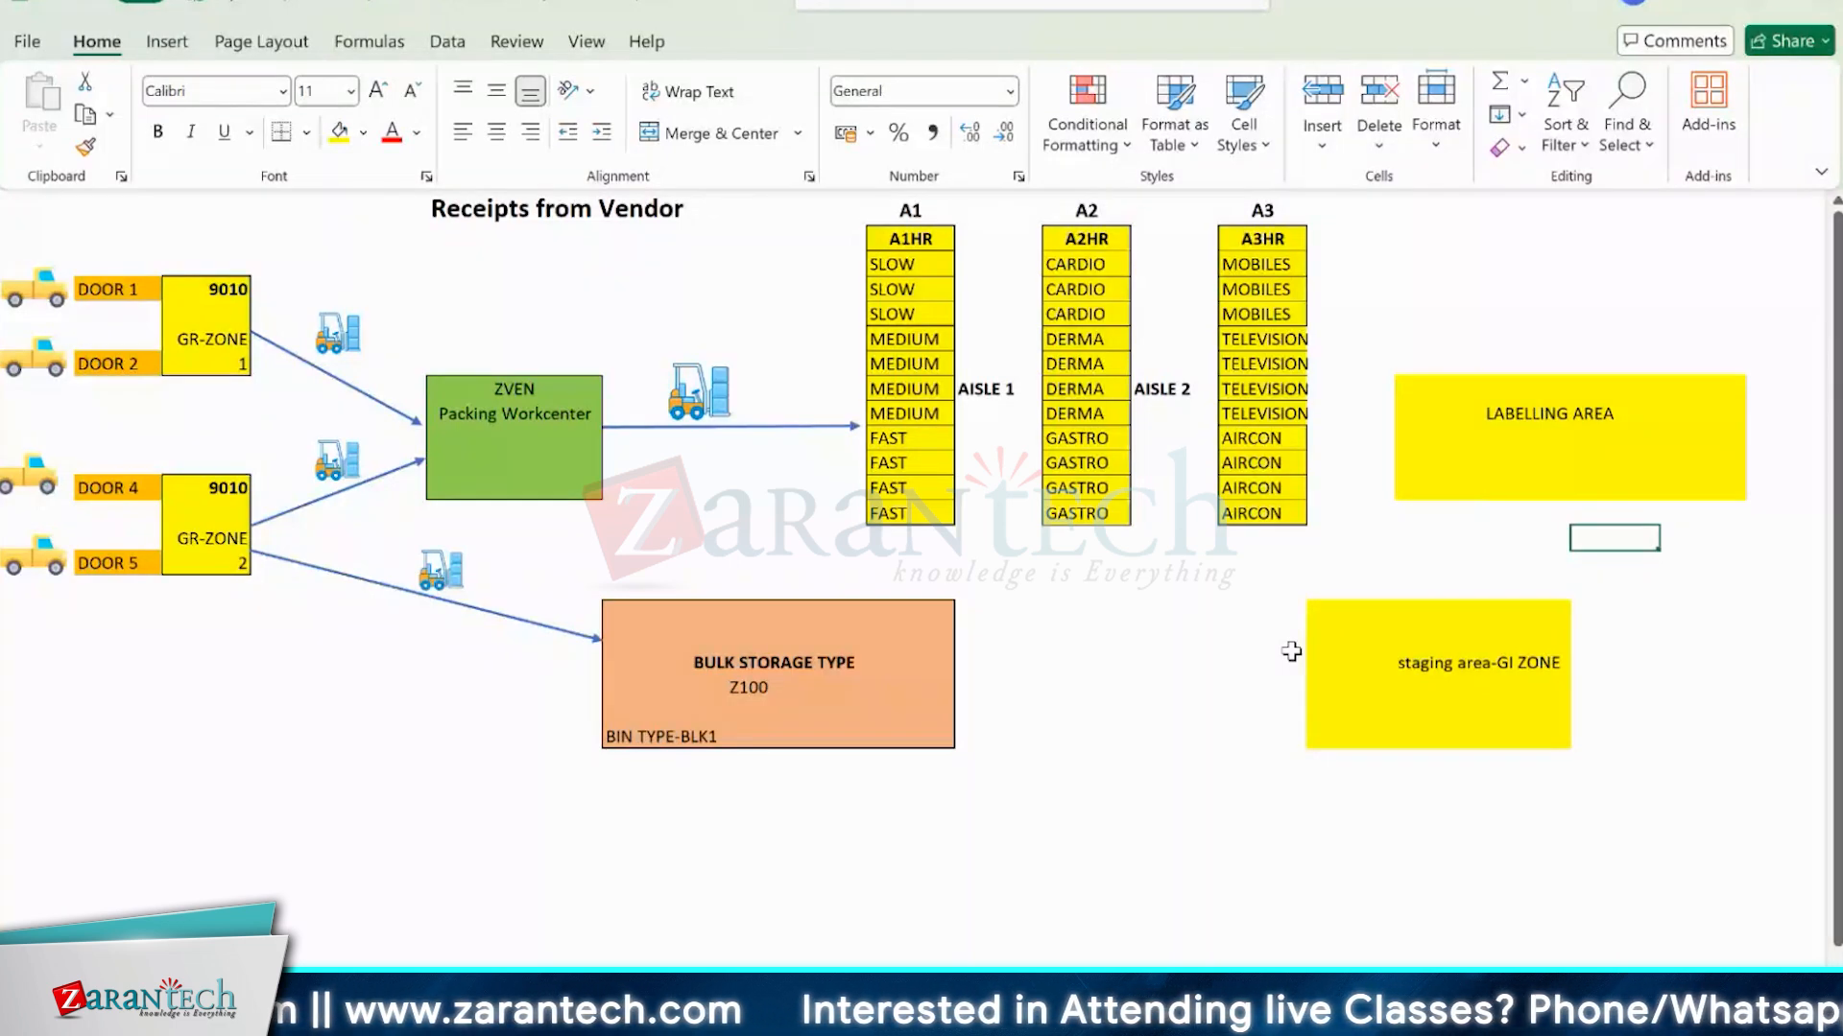
Switch to the SAP Determination of Warehouse Process Type view and examine the PMR PCSO entry's determination indicator, process type and item type.
mouse_move(1017, 1027)
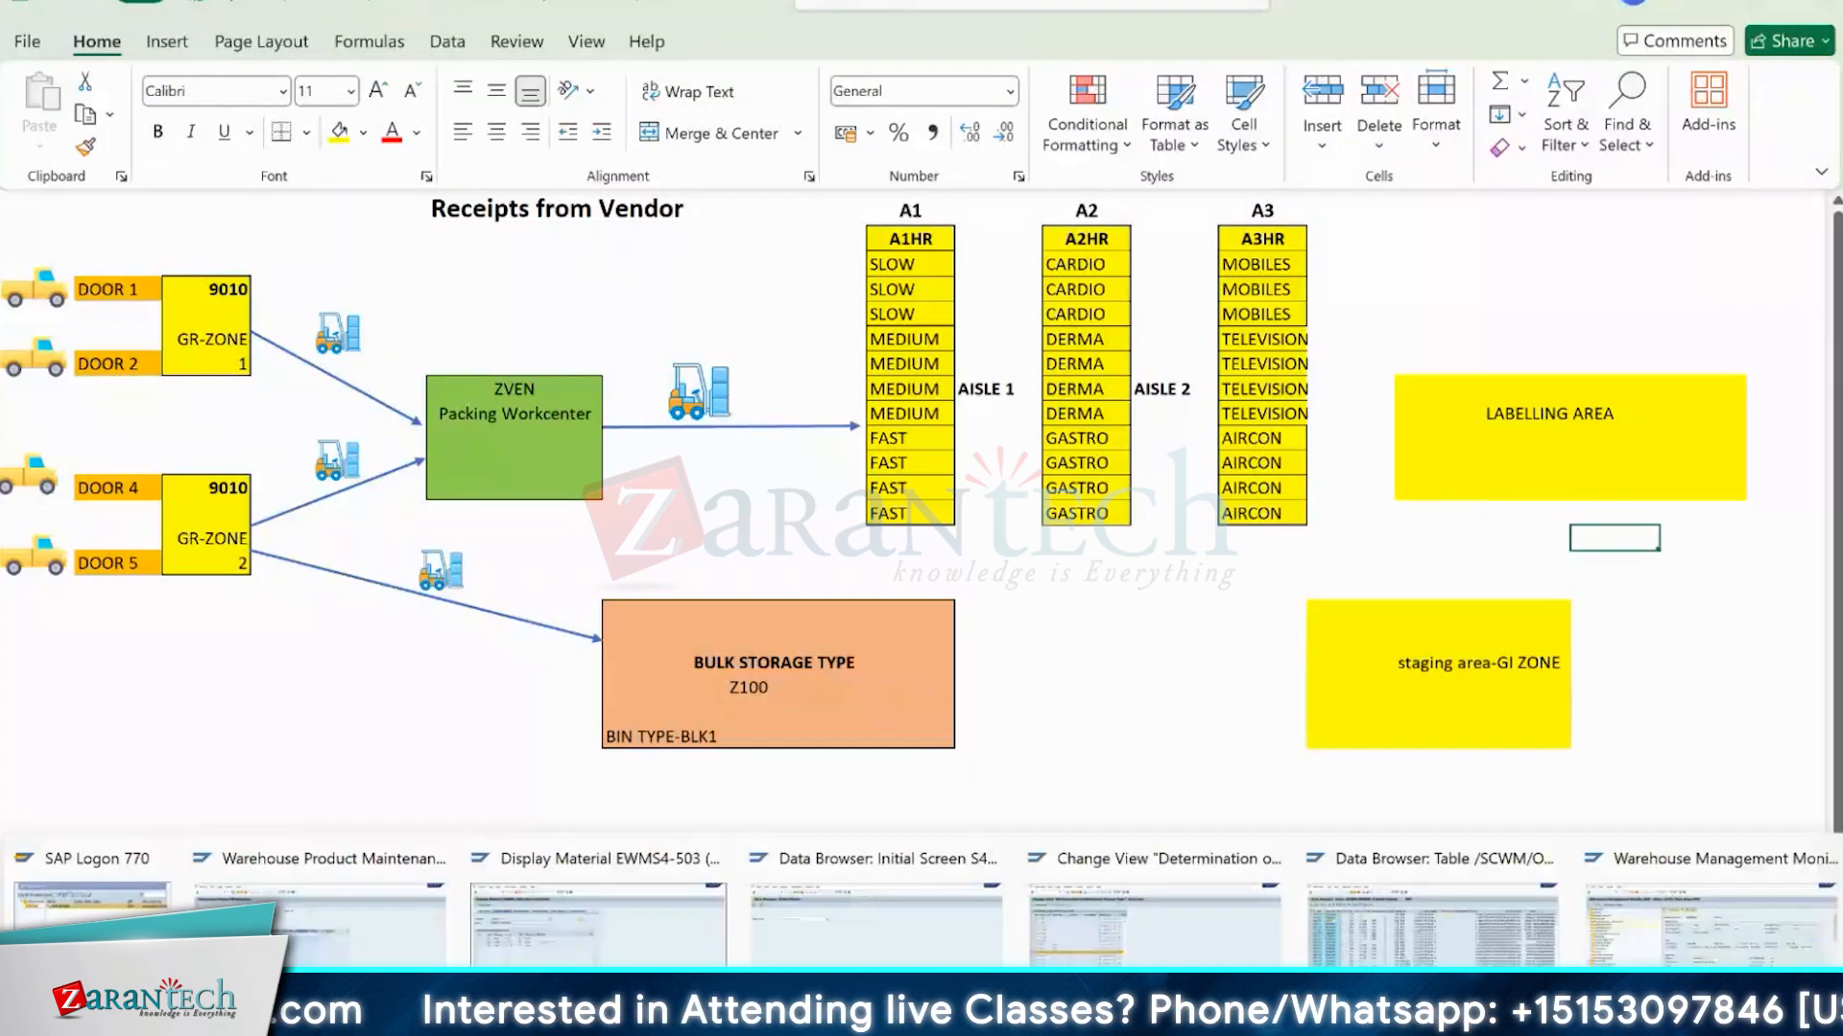
click(1152, 902)
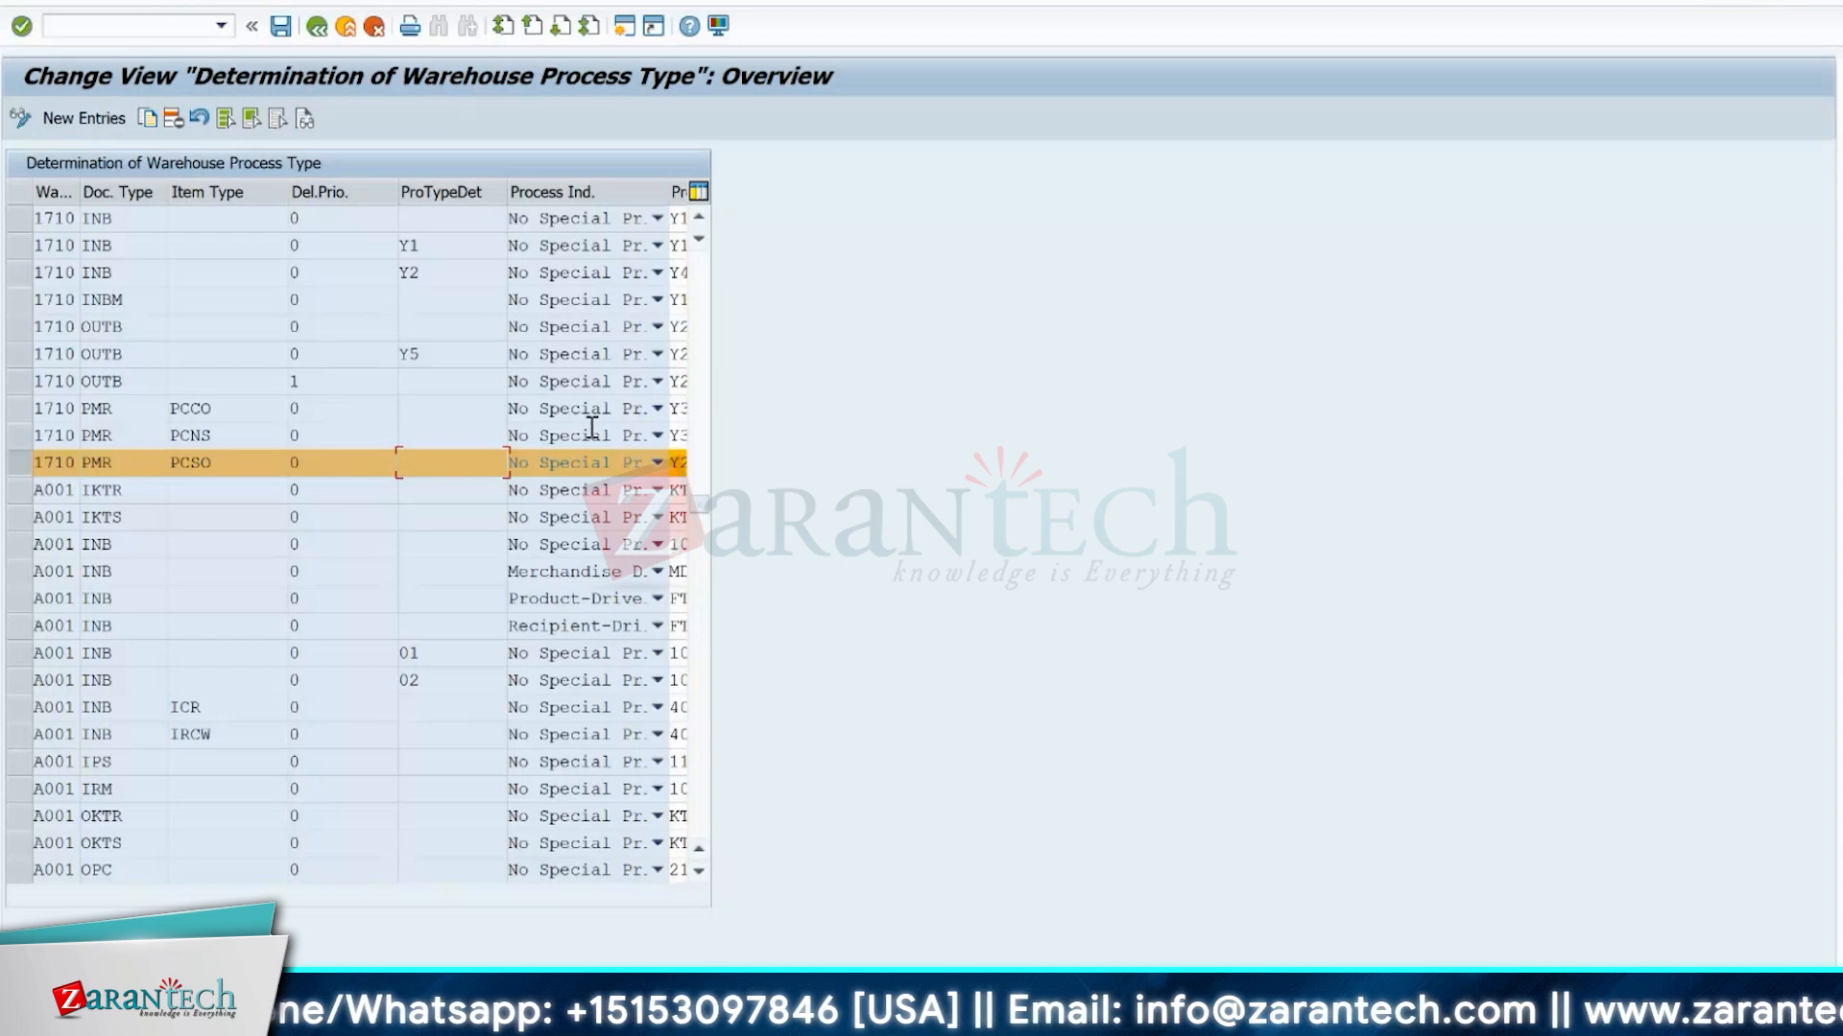
click(453, 463)
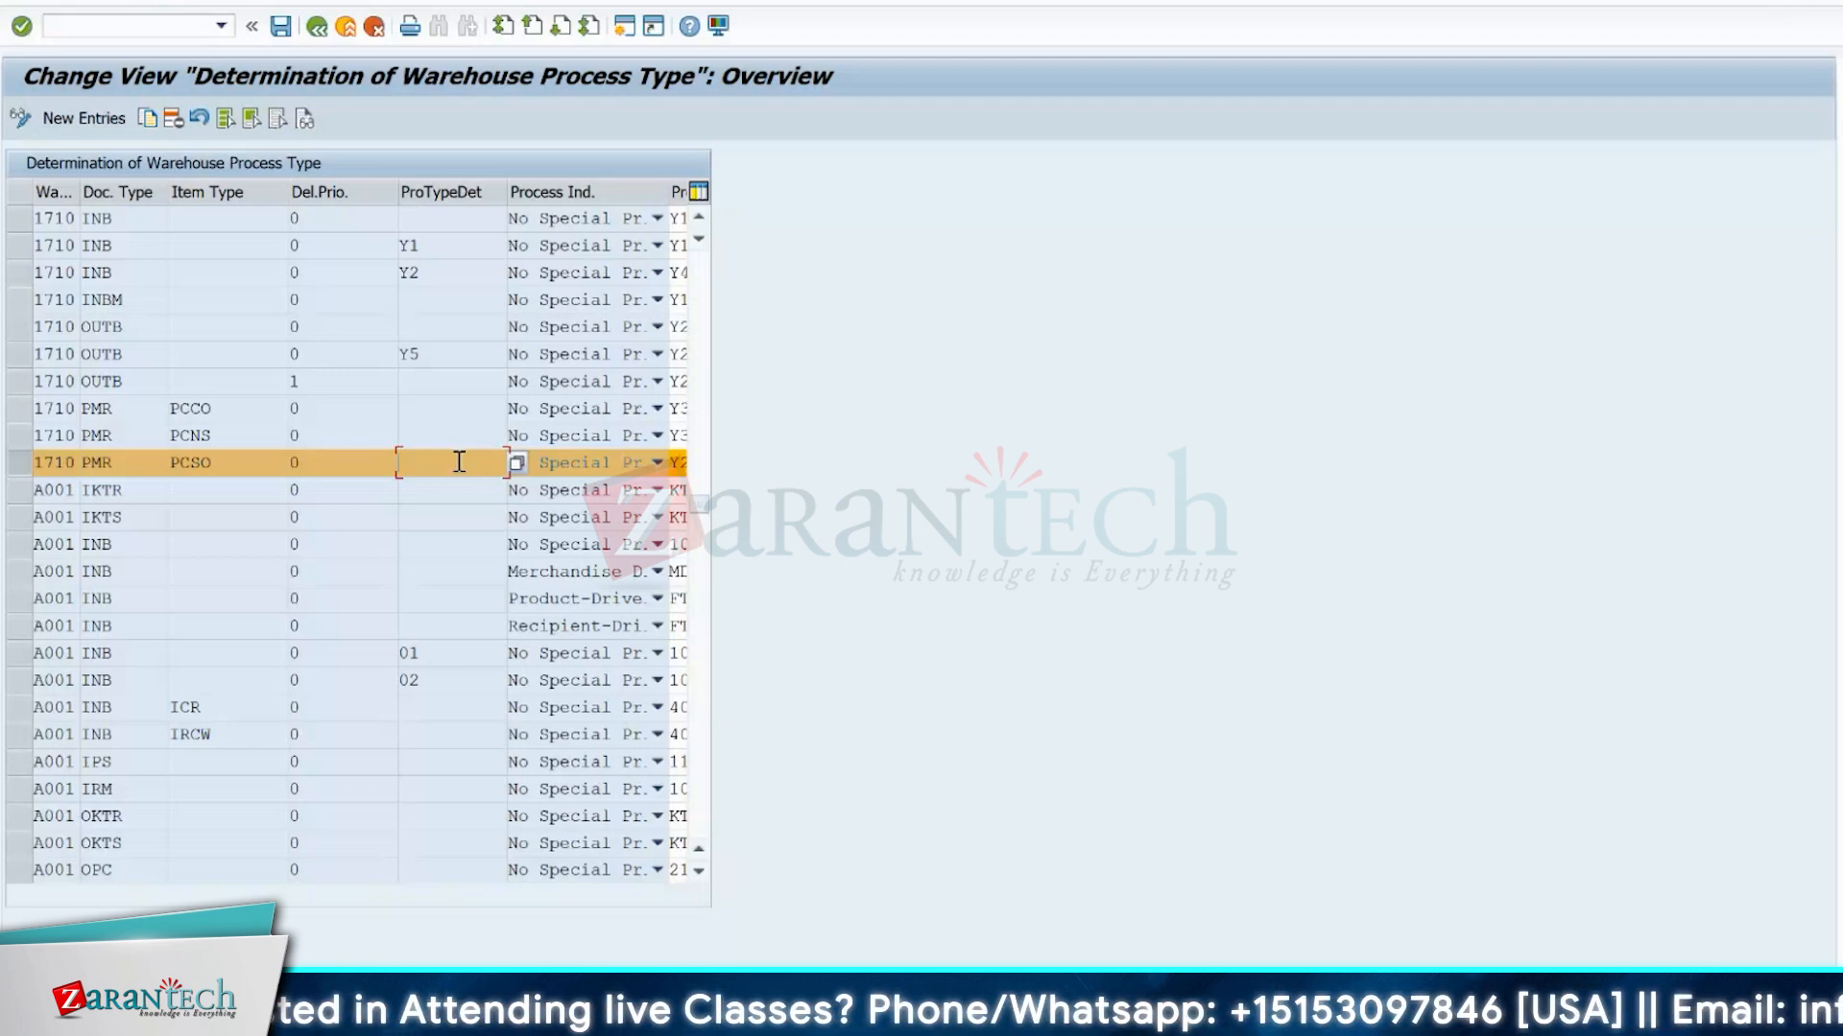
click(679, 462)
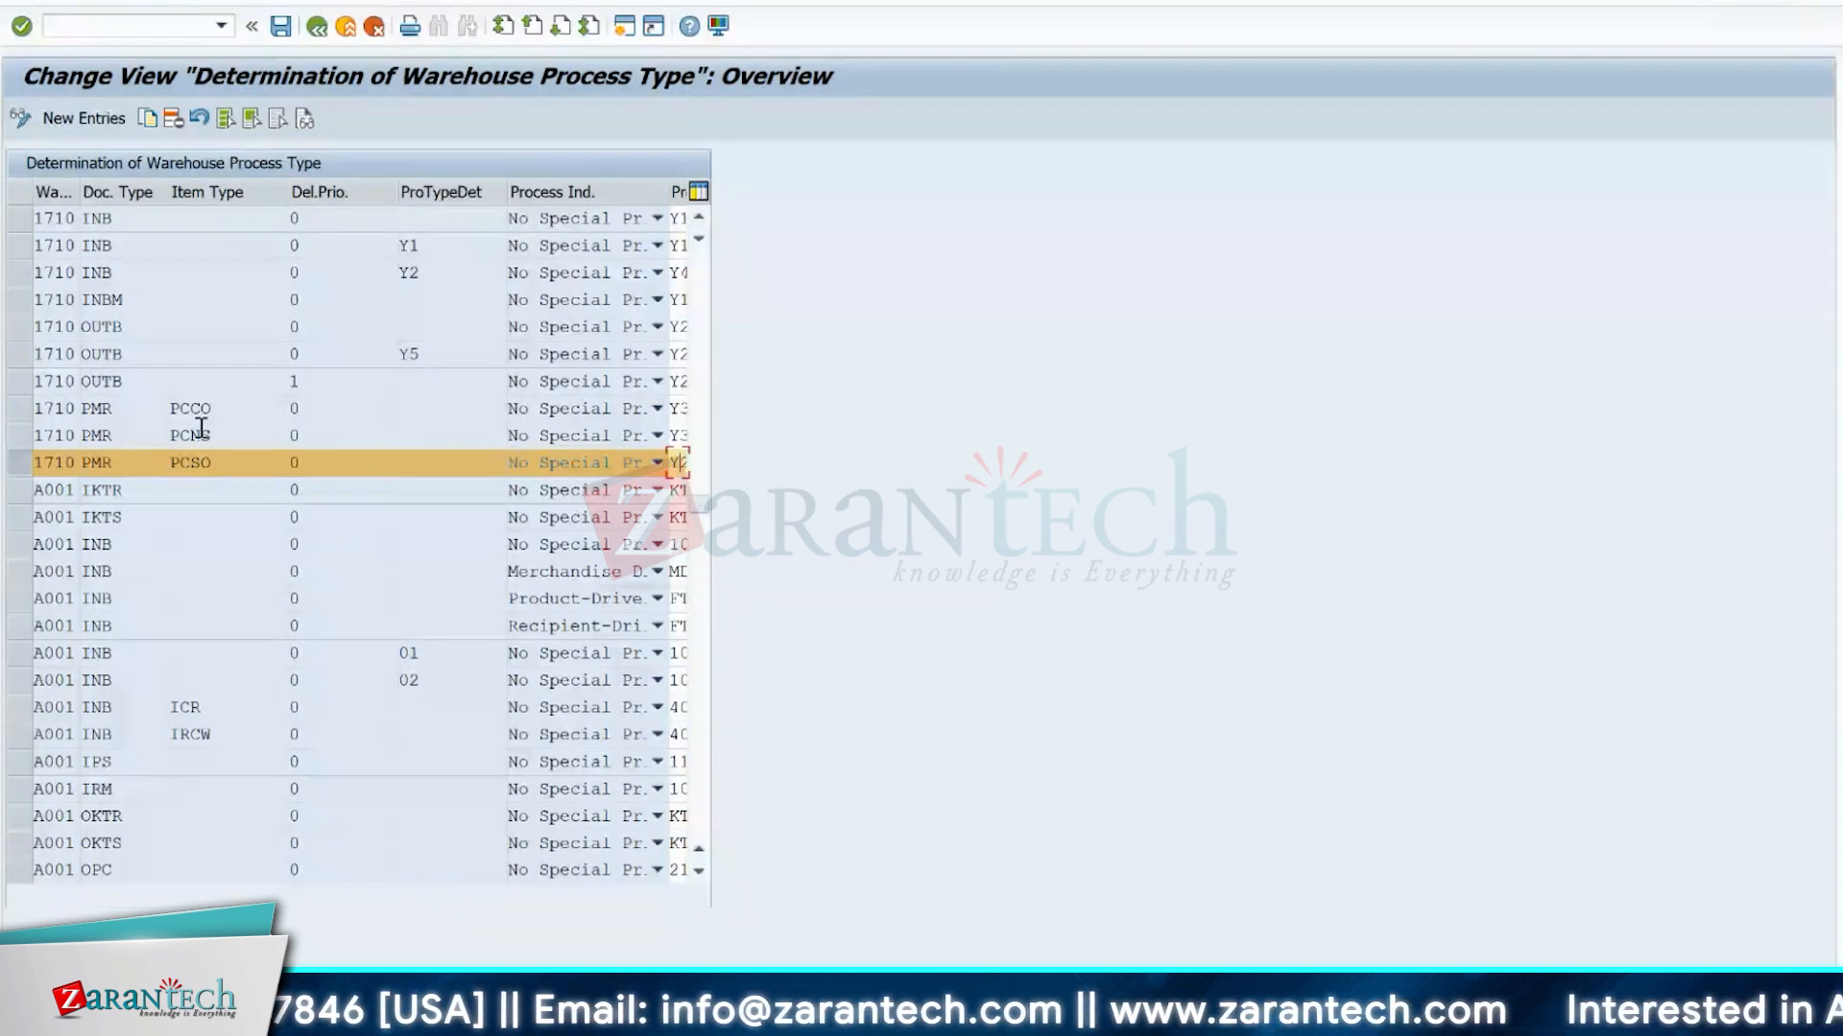
click(262, 468)
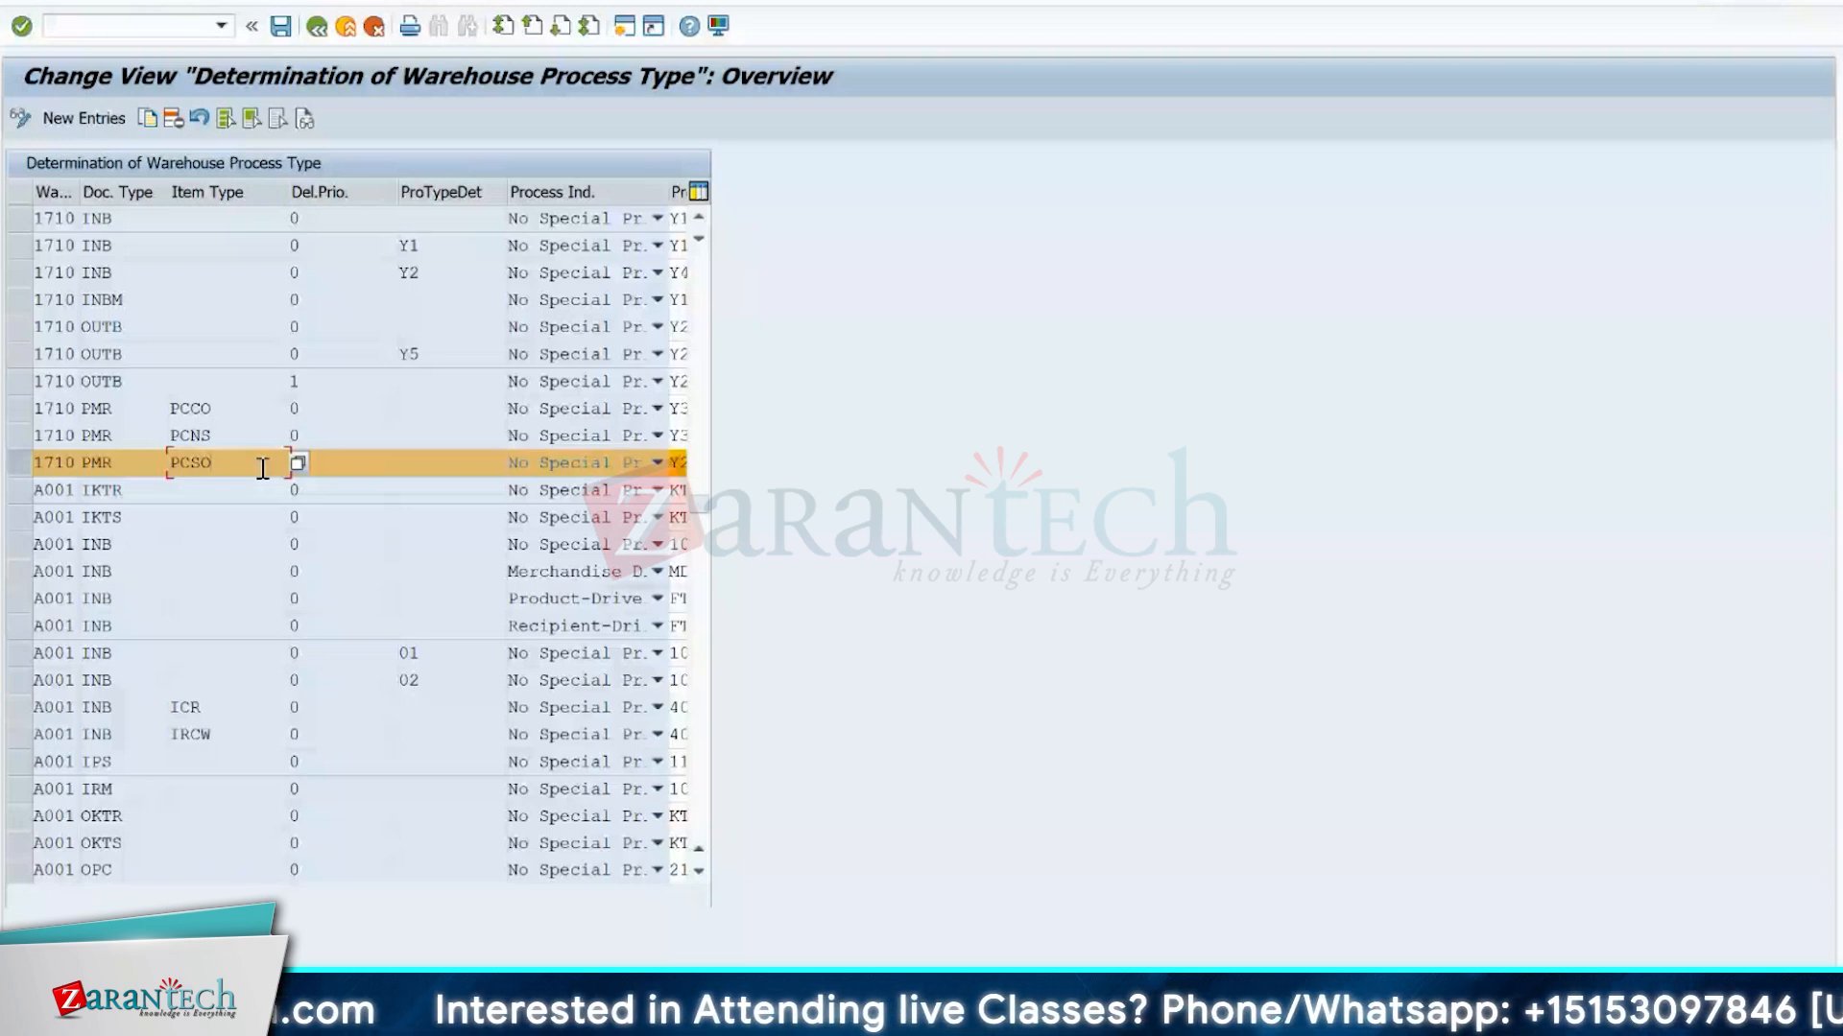
click(679, 544)
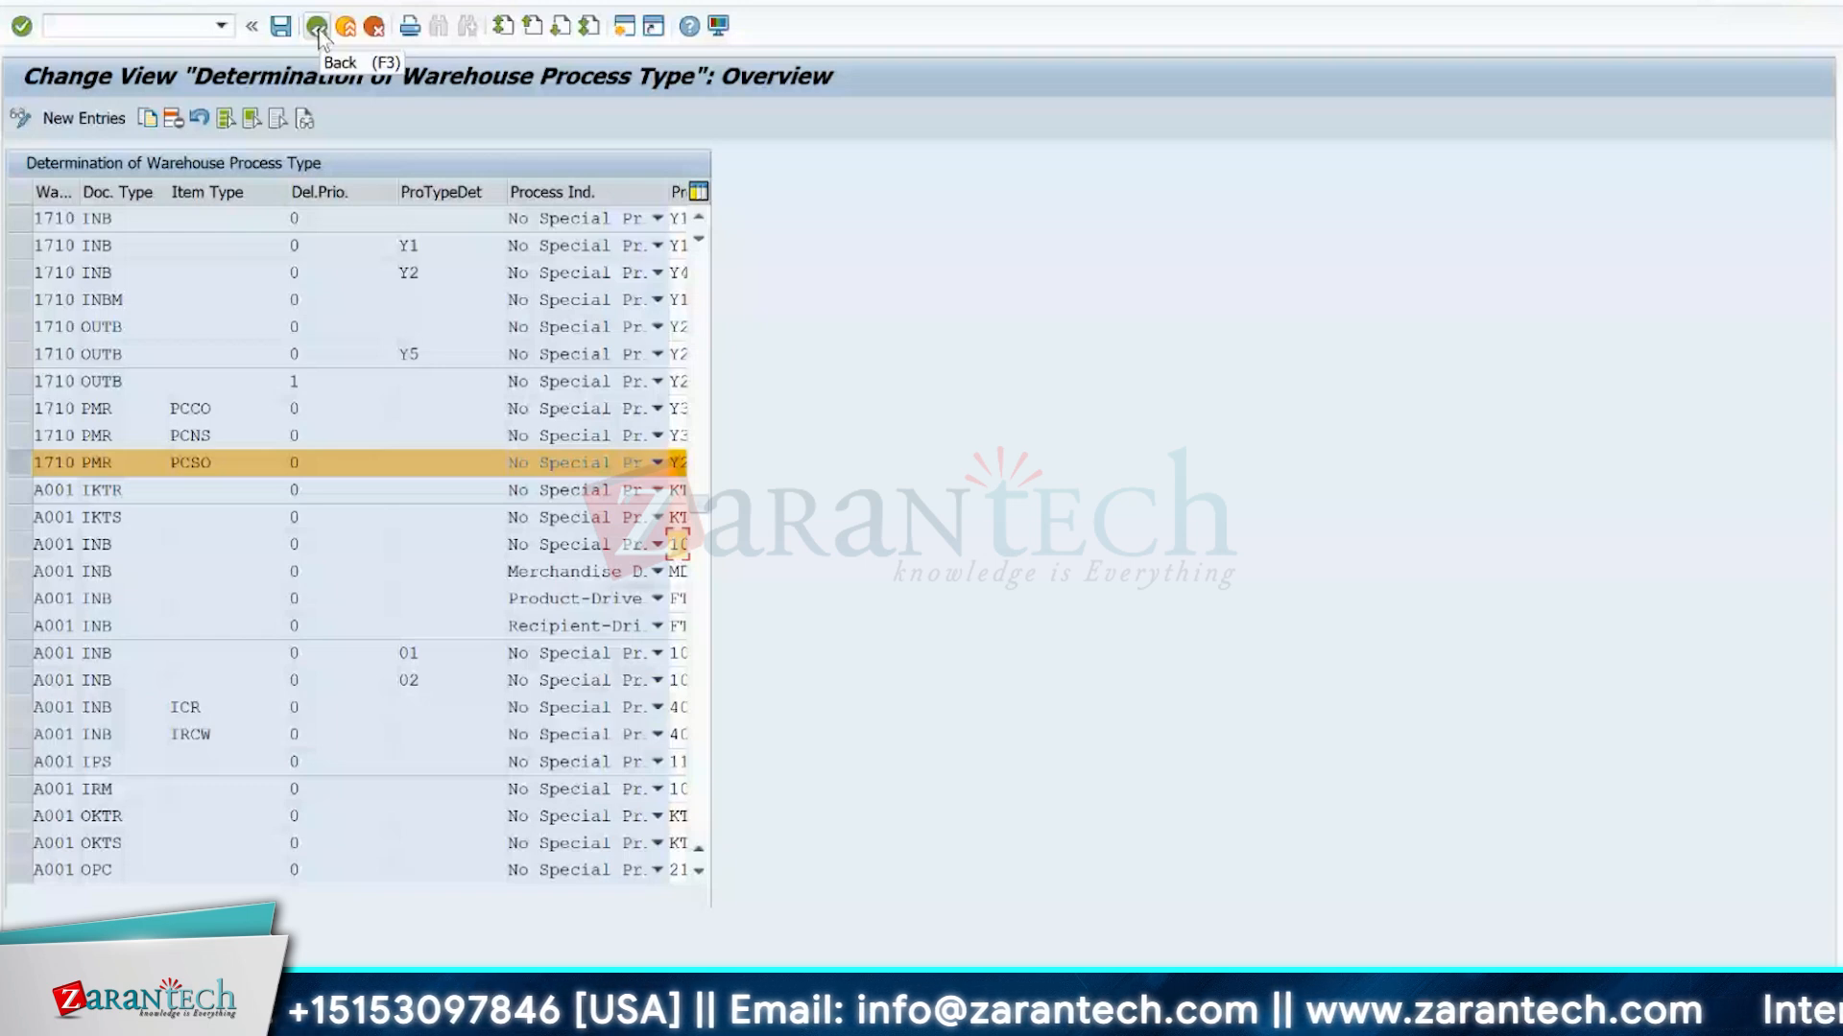
Switch to the Warehouse Product Maintenance session and examine product EWMS4-503's base unit and its warehouse data down to putaway and stock removal.
mouse_move(921, 1020)
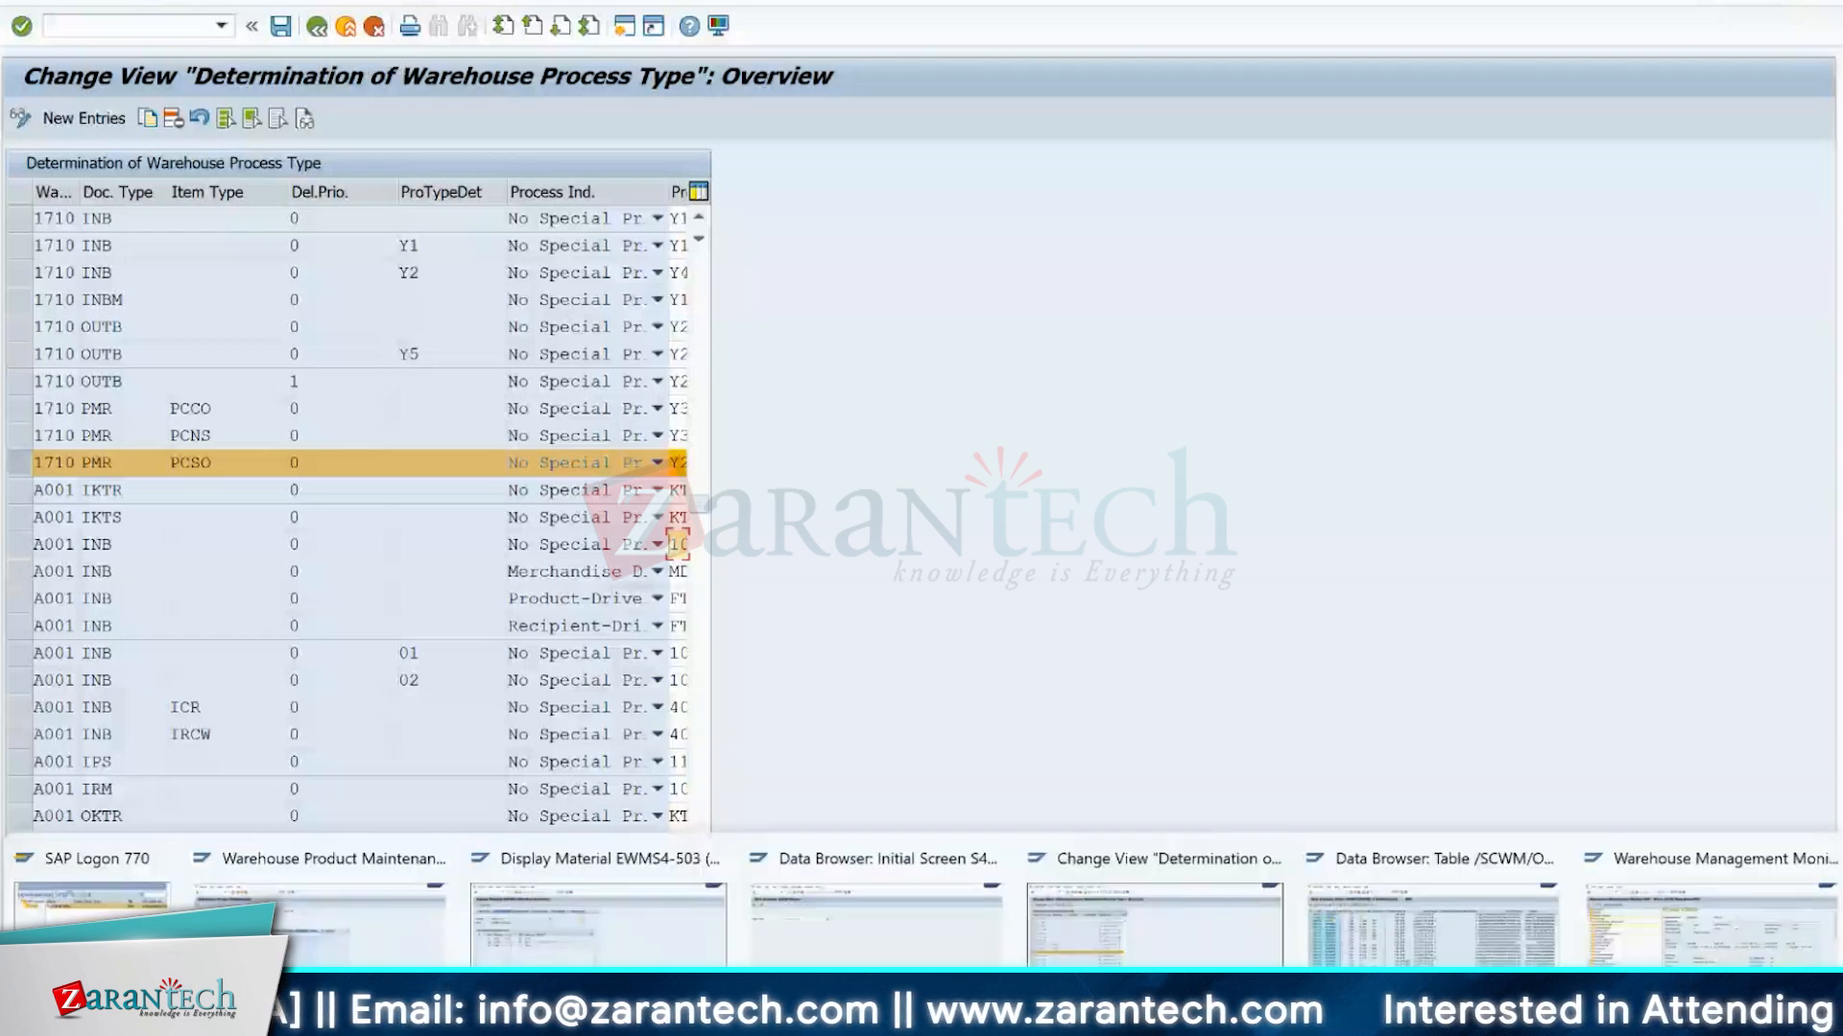
click(259, 945)
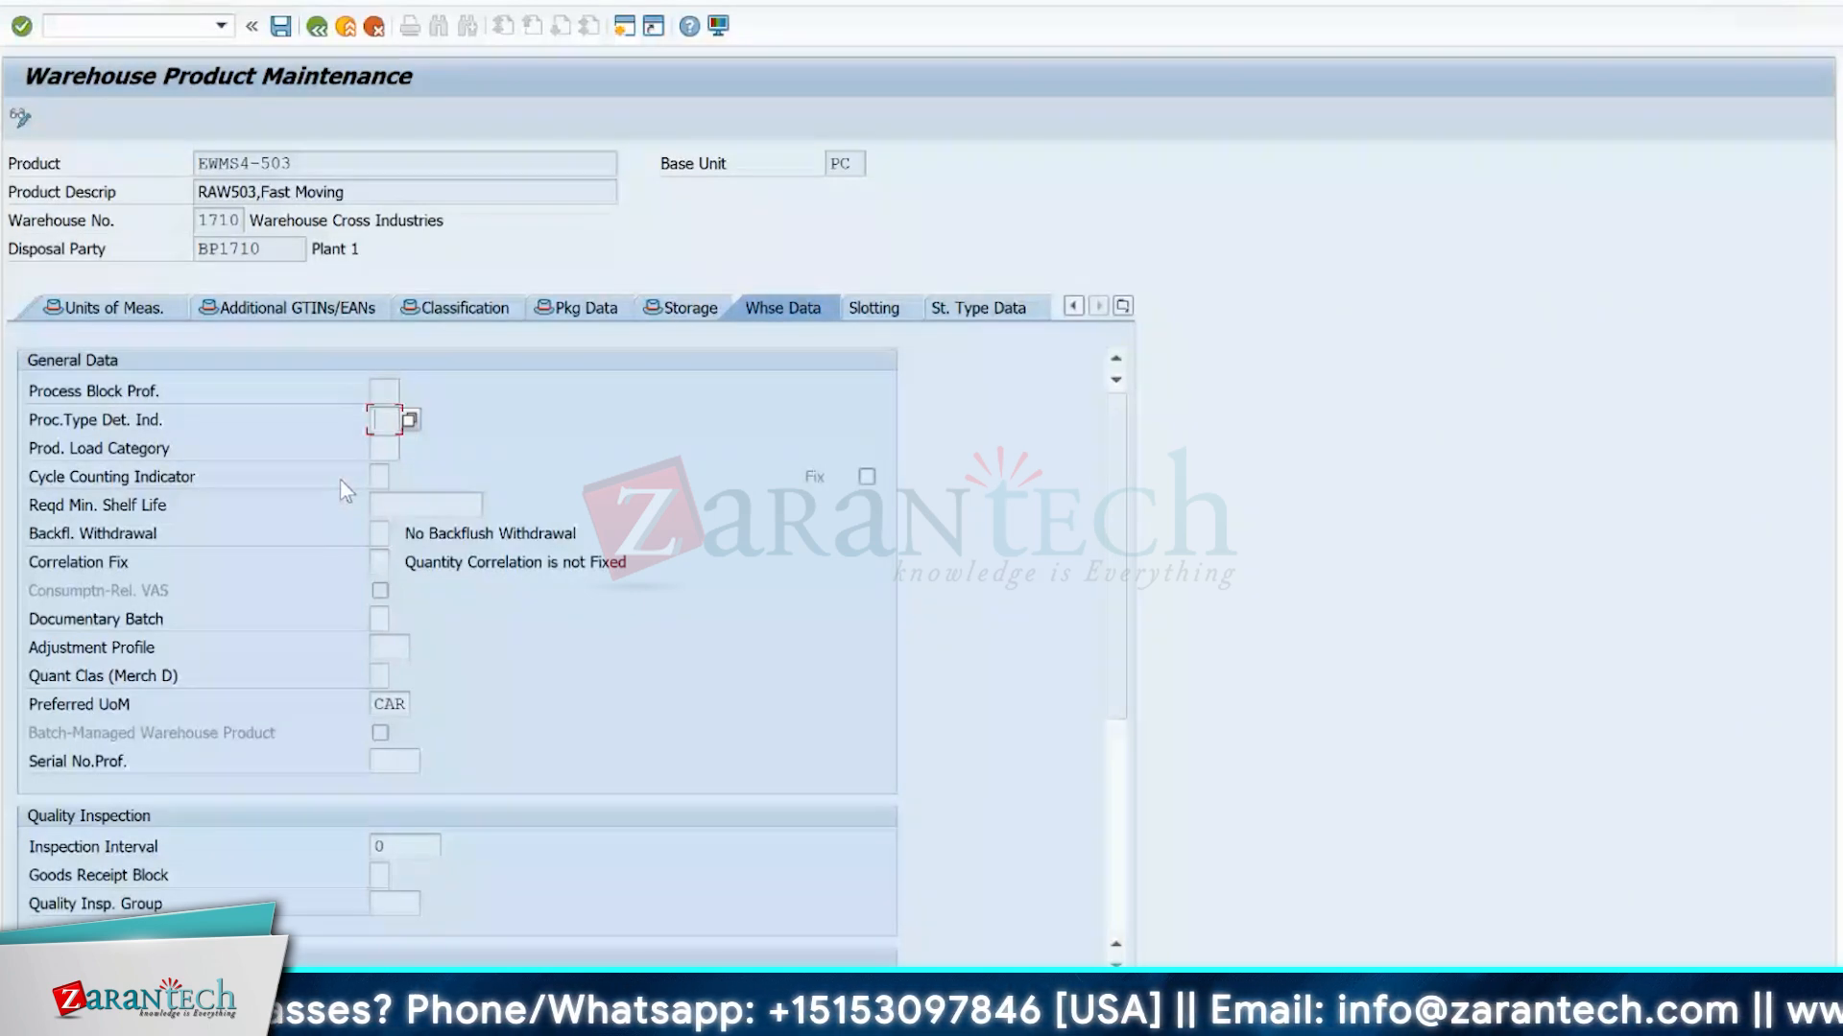
click(850, 161)
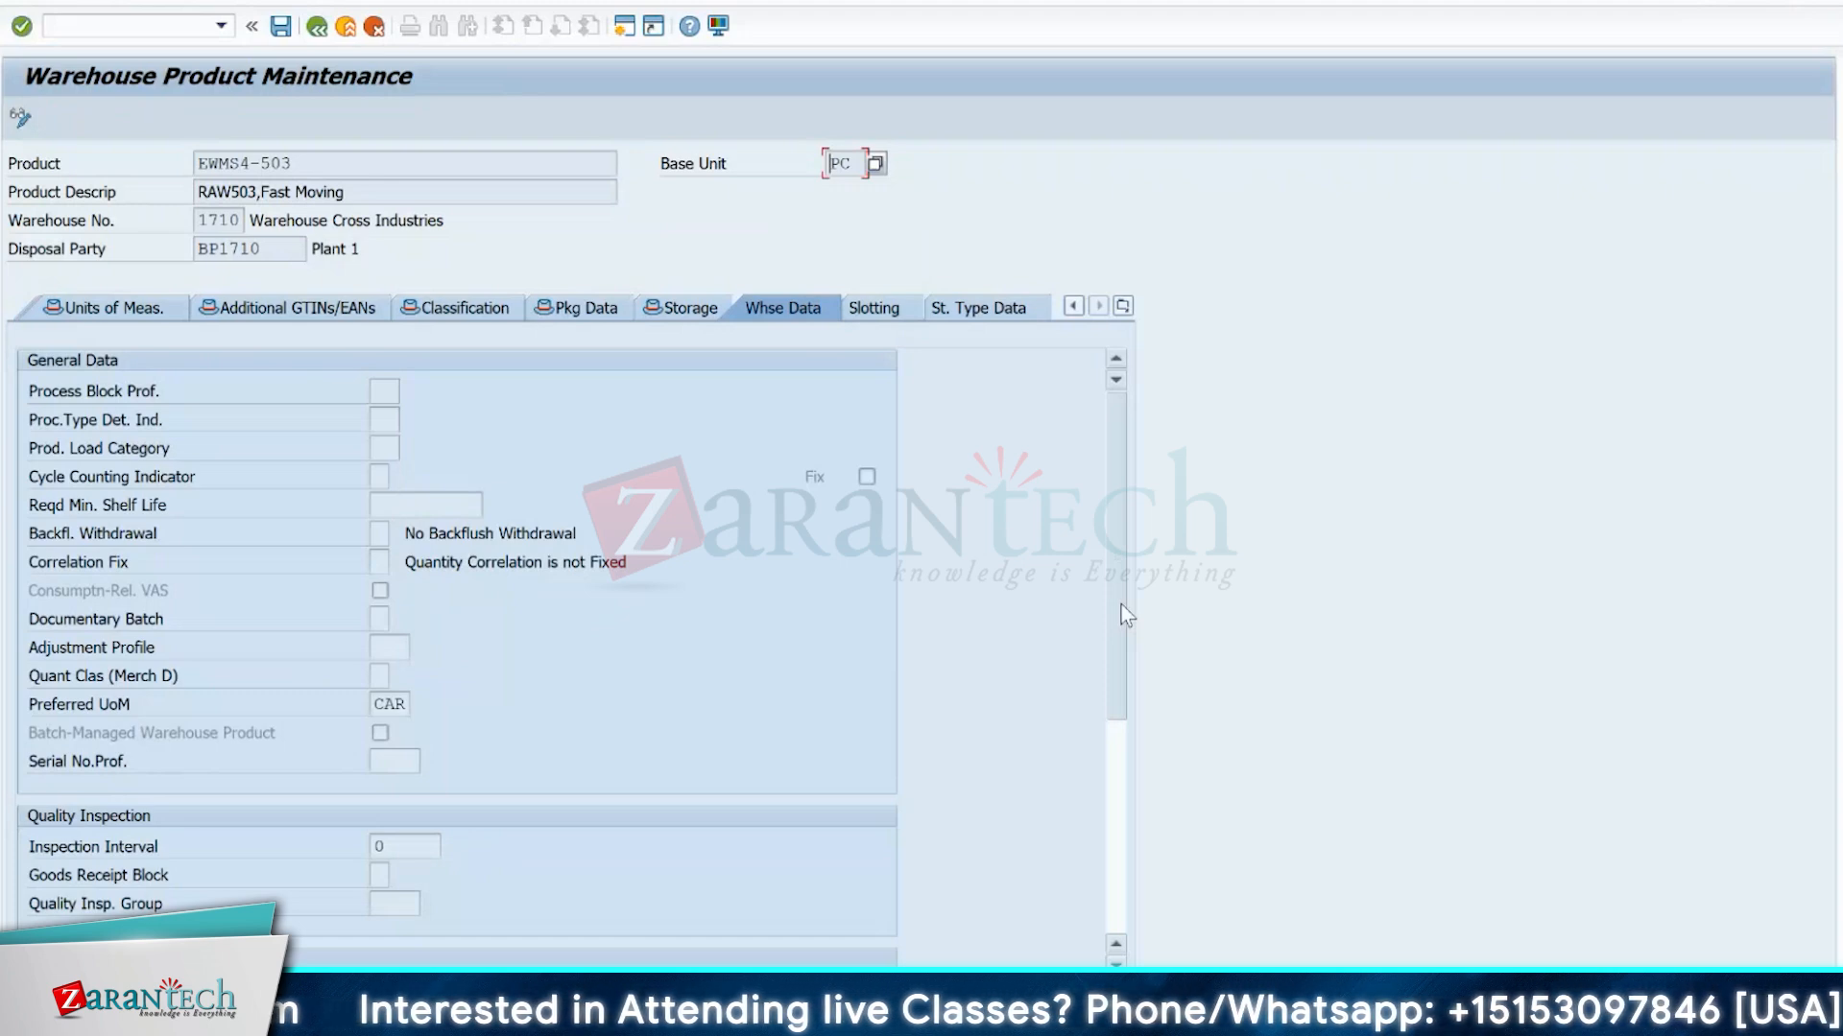
drag(1126, 616, 1119, 756)
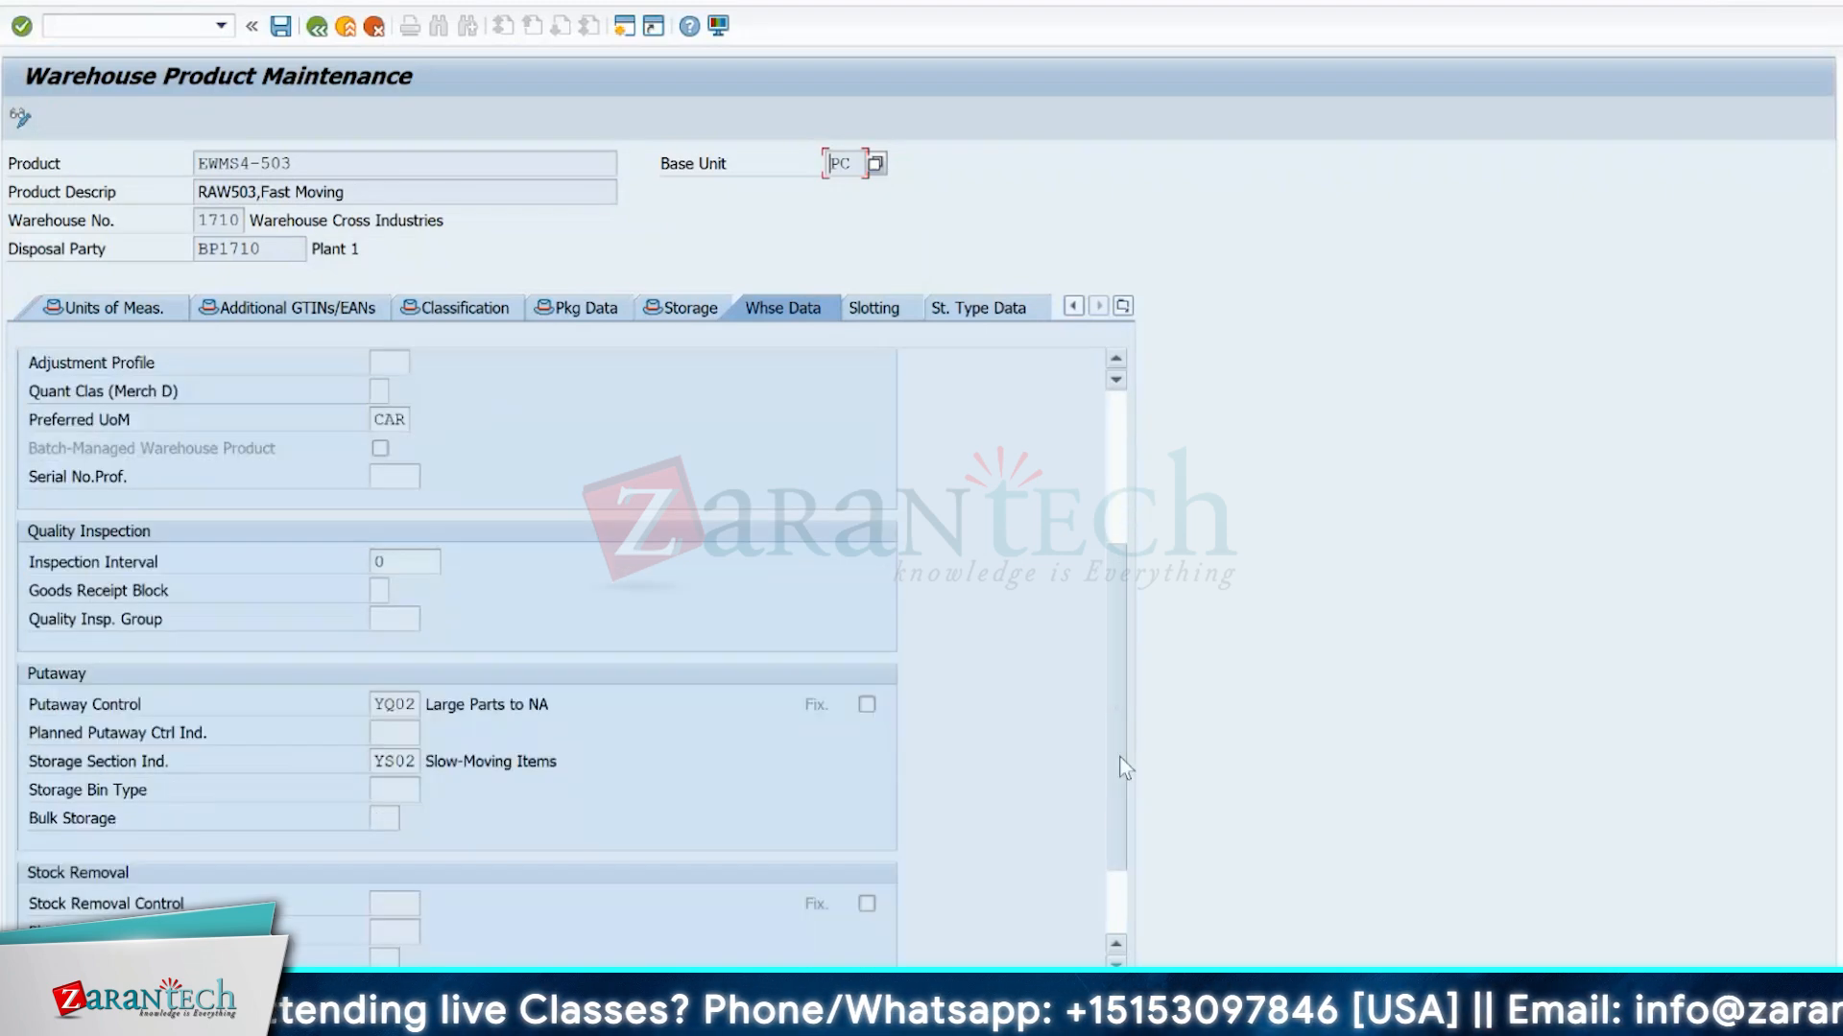
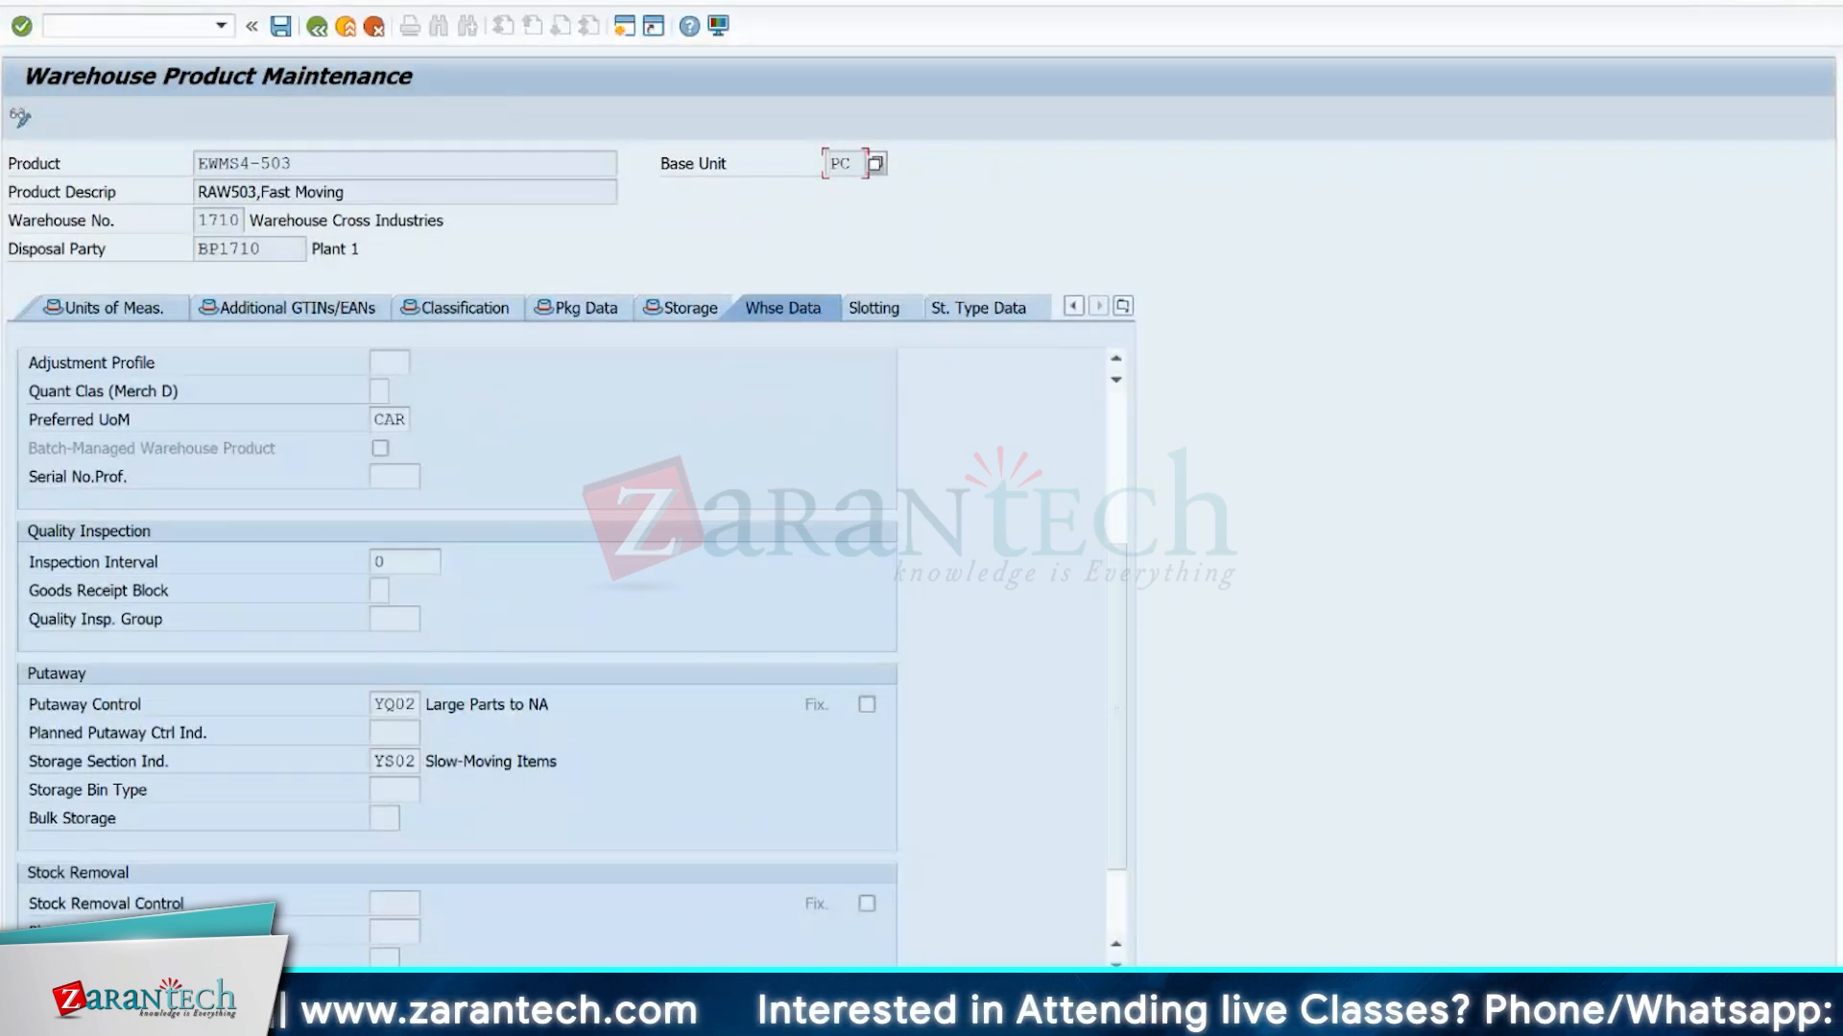
Switch to Excel and compare the warehouse layout's storage areas with product EWMS4-503's putaway data in SAP.
key(alt+Tab)
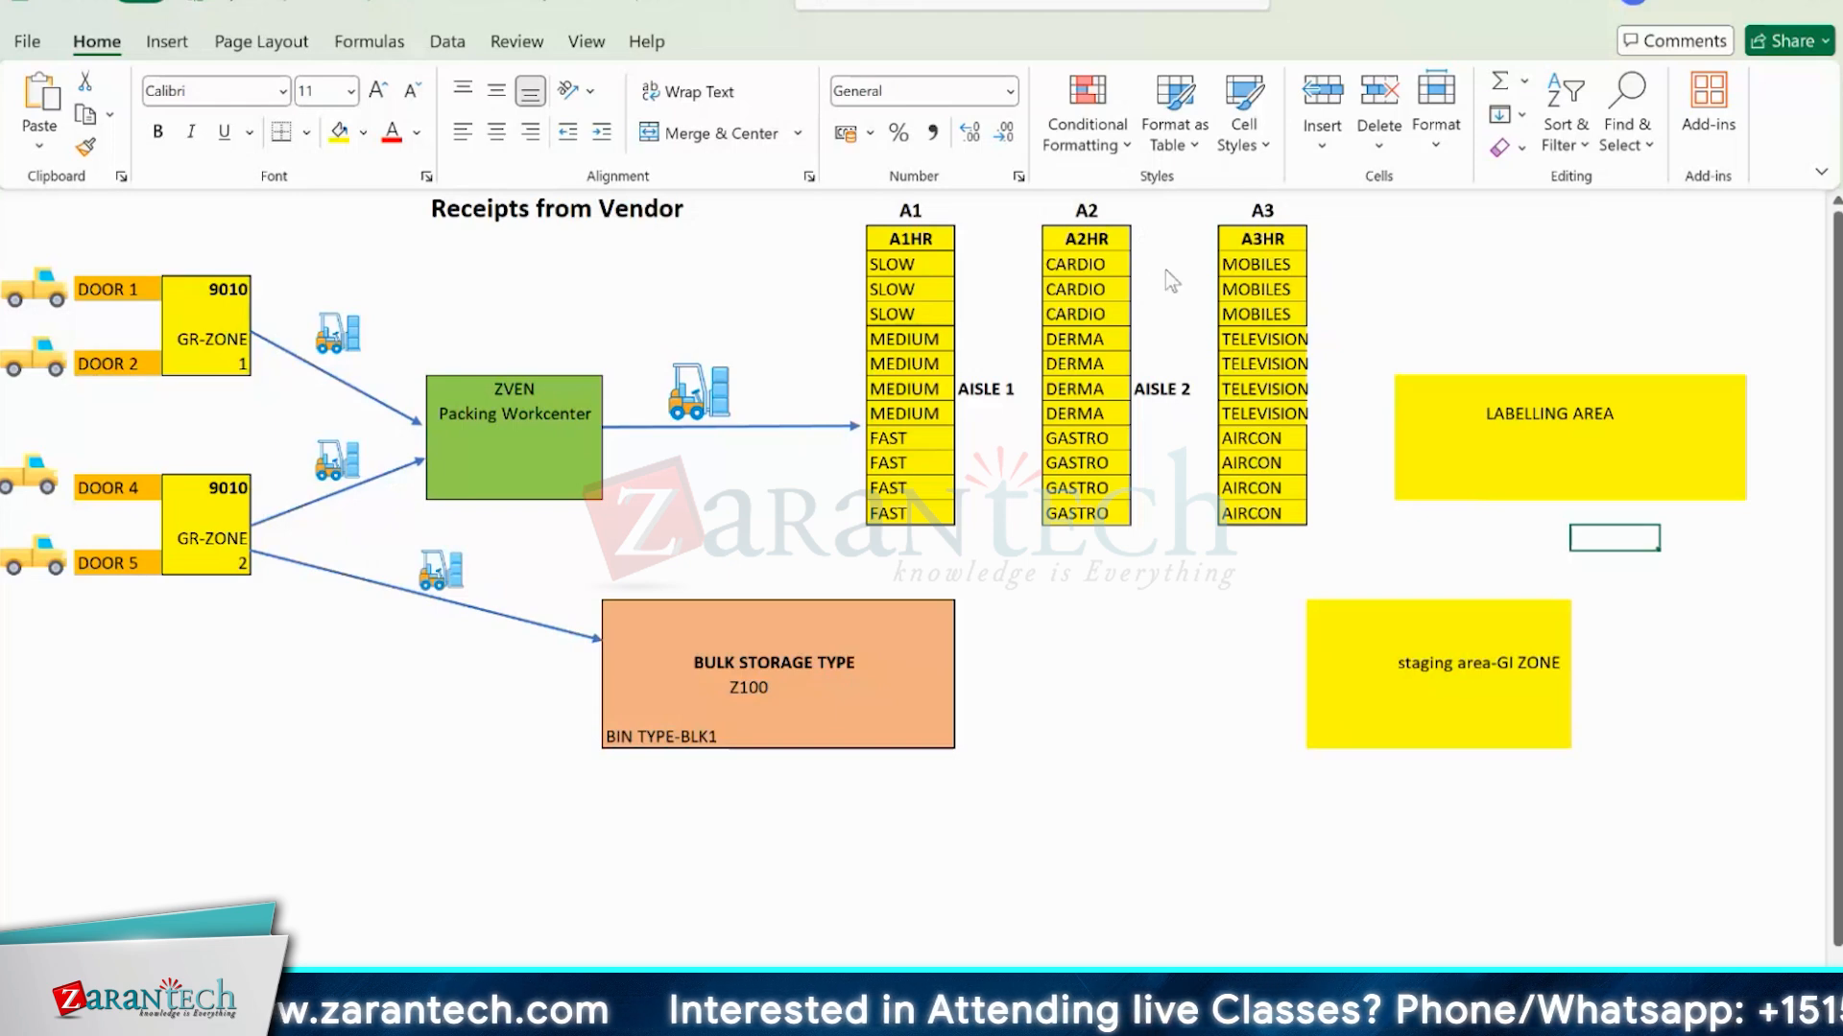
key(alt+Tab)
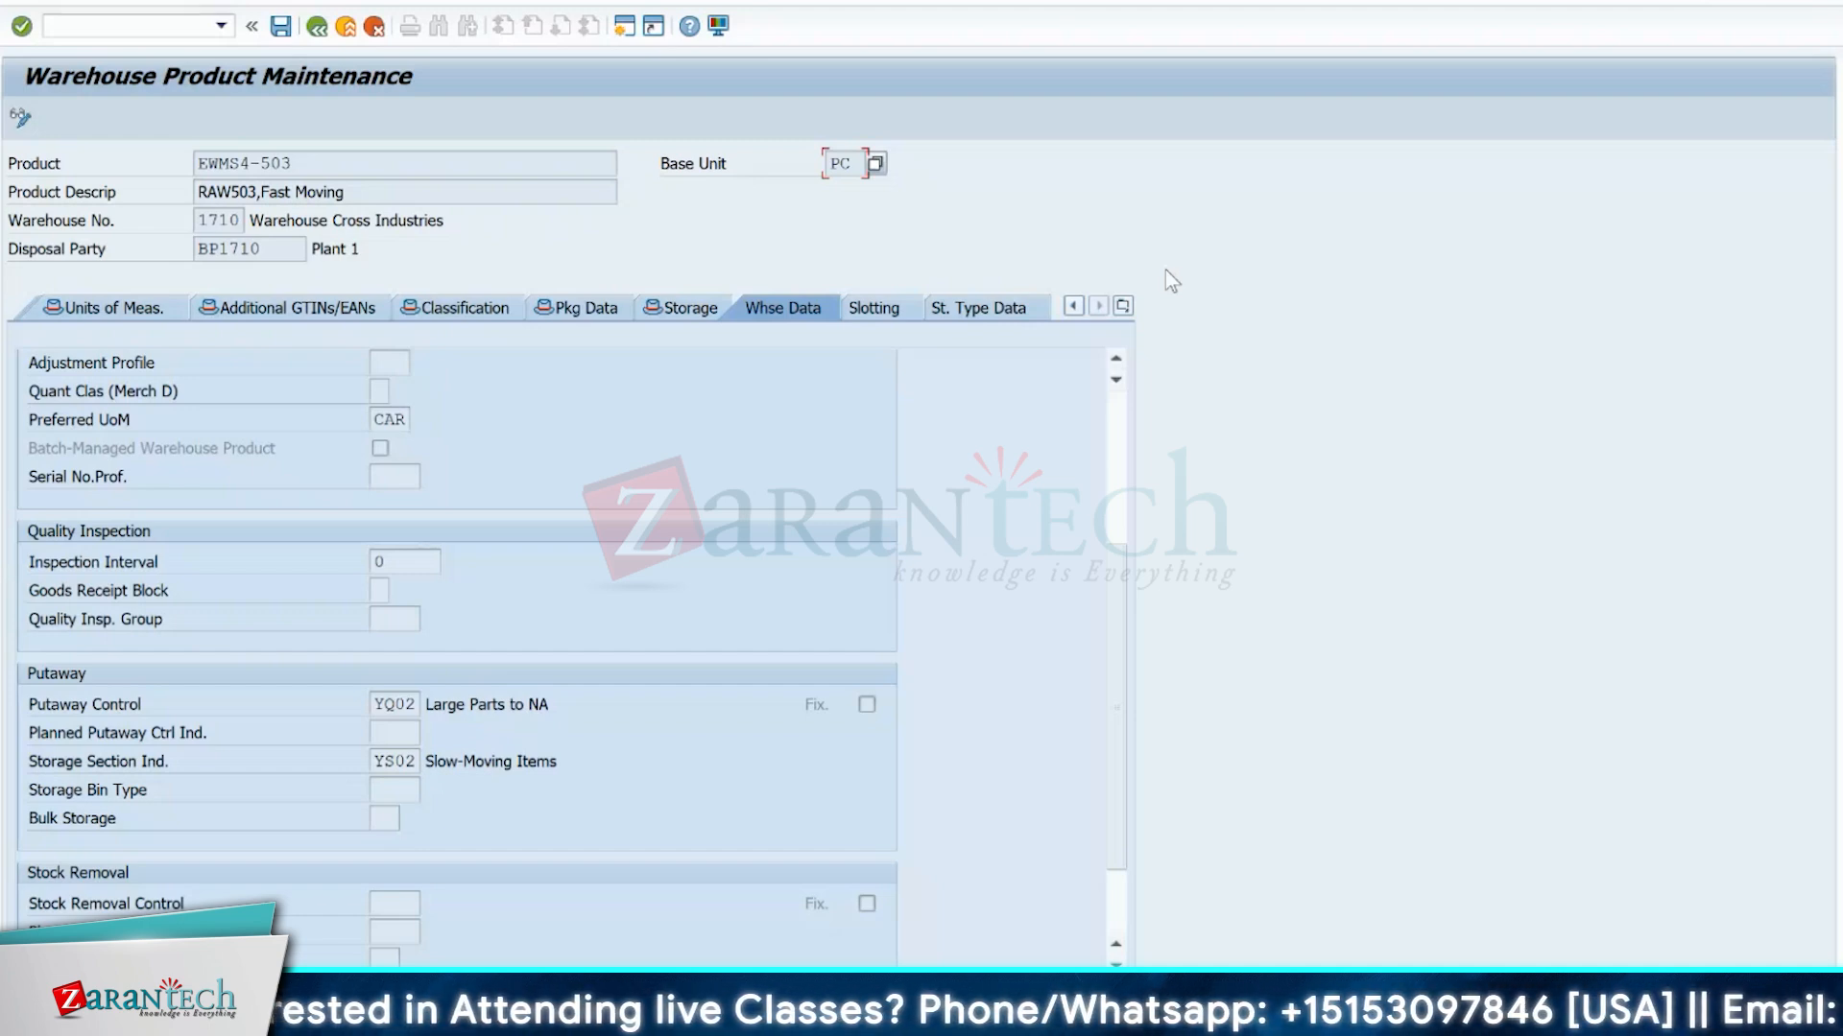
key(alt+Tab)
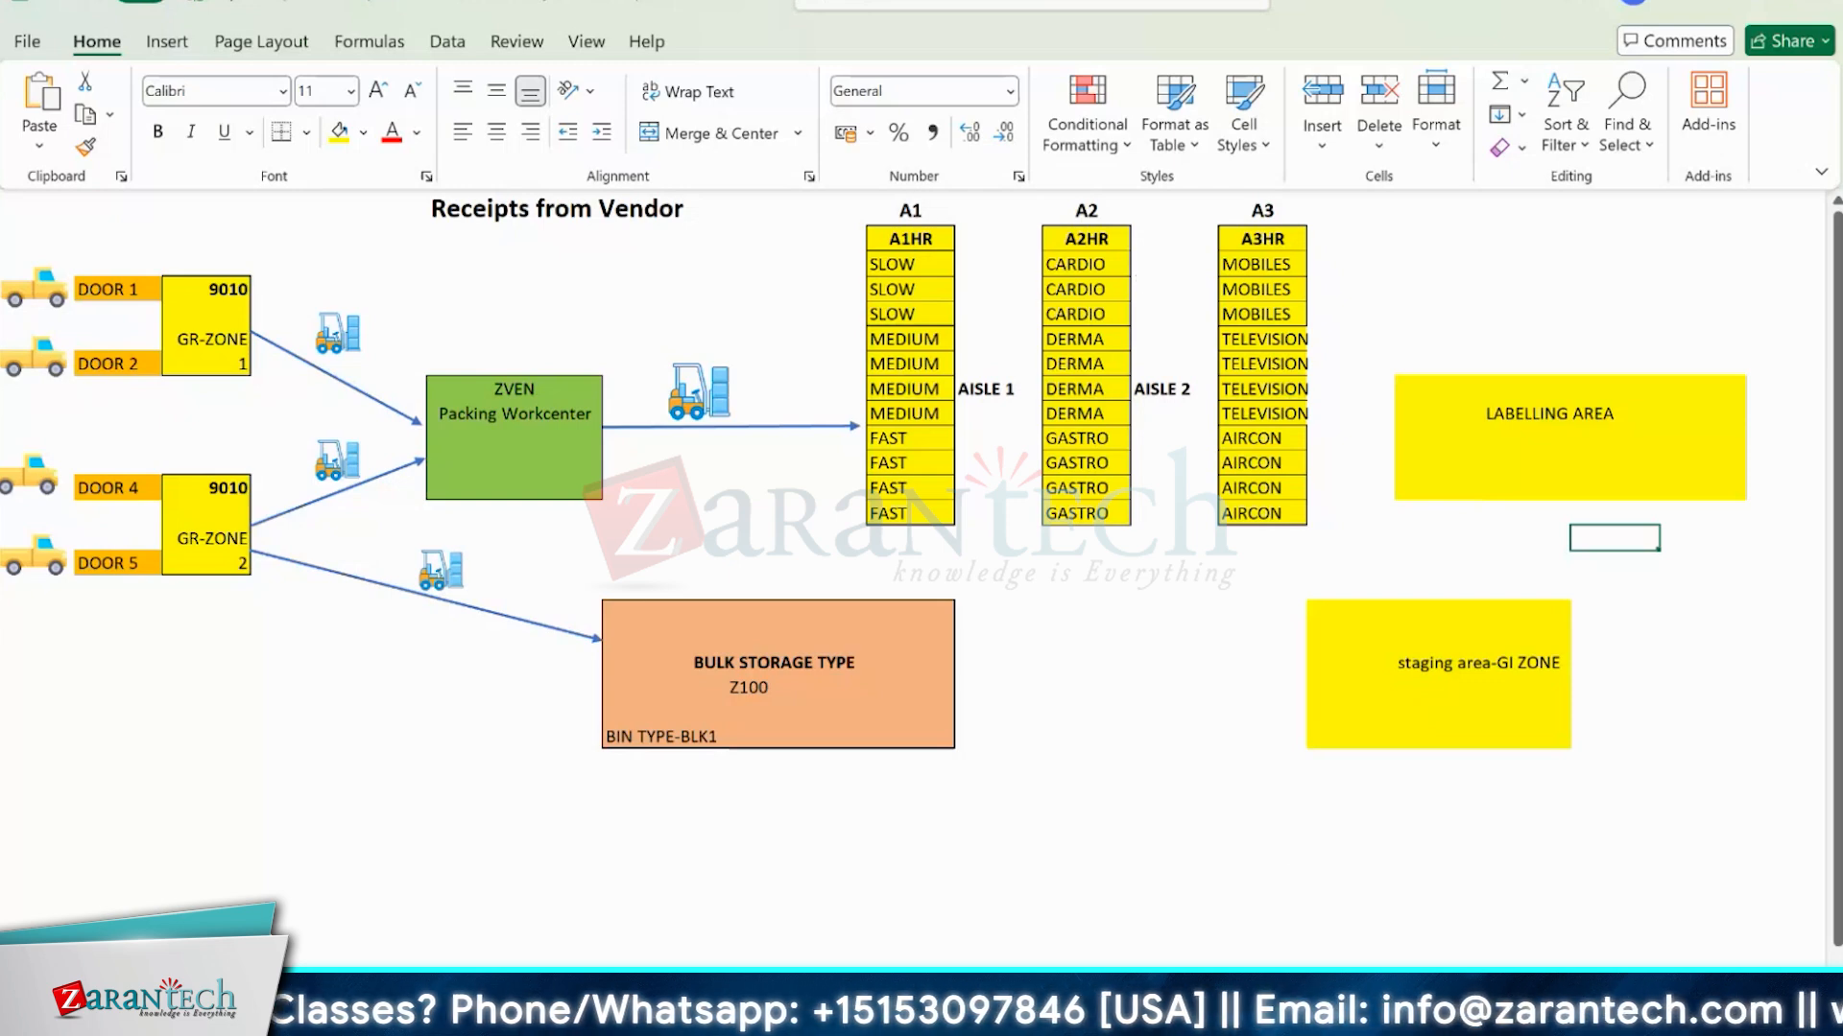
Switch to the SAP Determination of Warehouse Process Type session, return to the IMG structure and collapse Warehouse Task and Cross-Process Settings.
mouse_move(1159, 941)
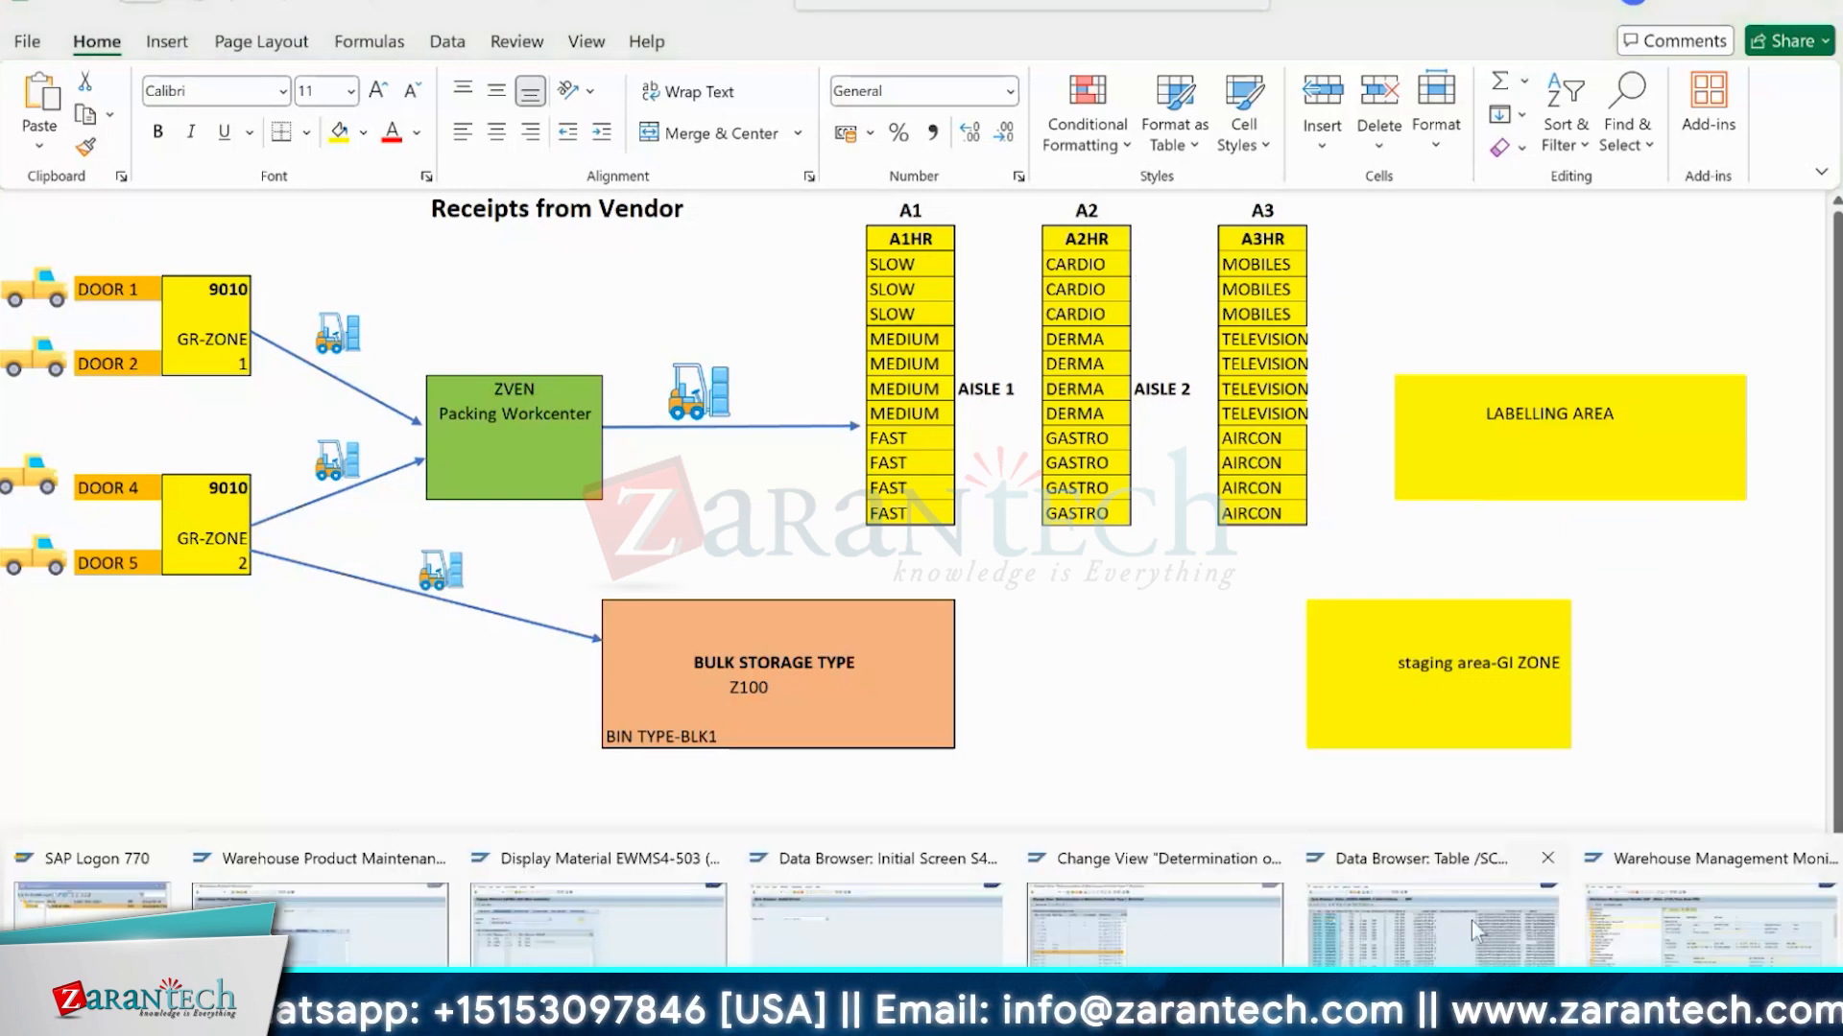
mouse_move(1665, 931)
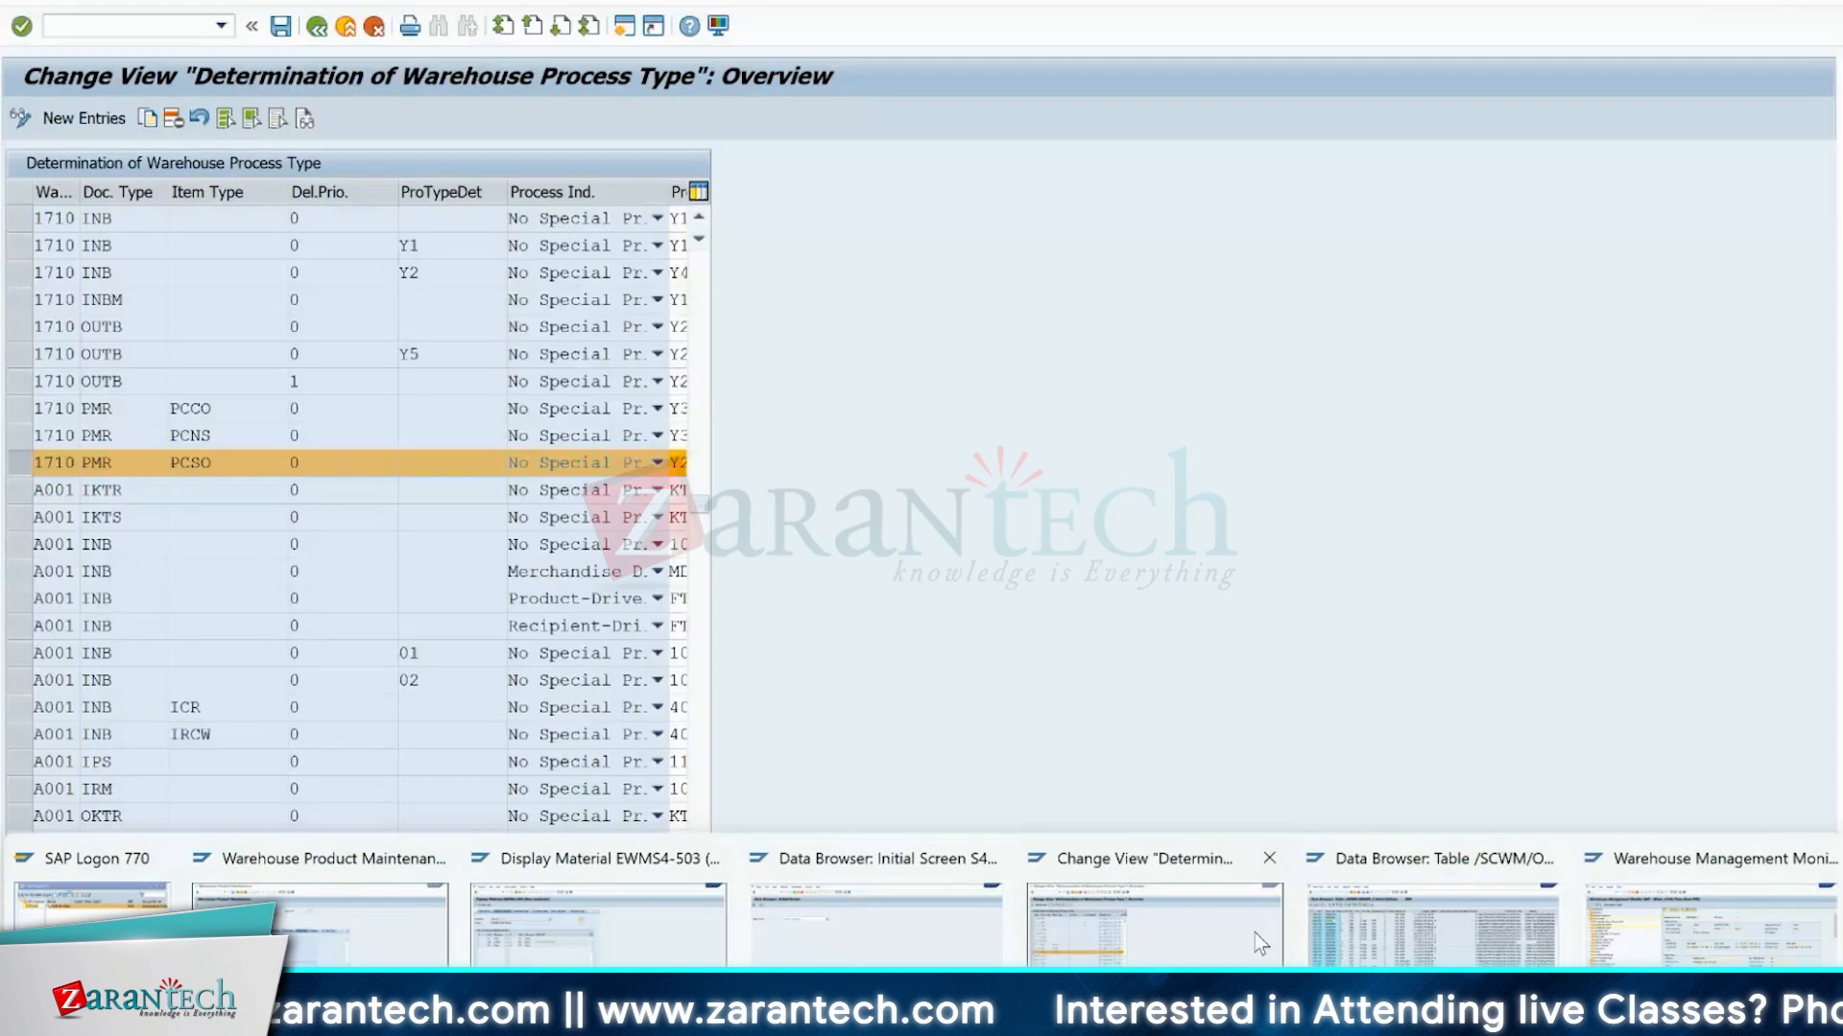
click(1259, 945)
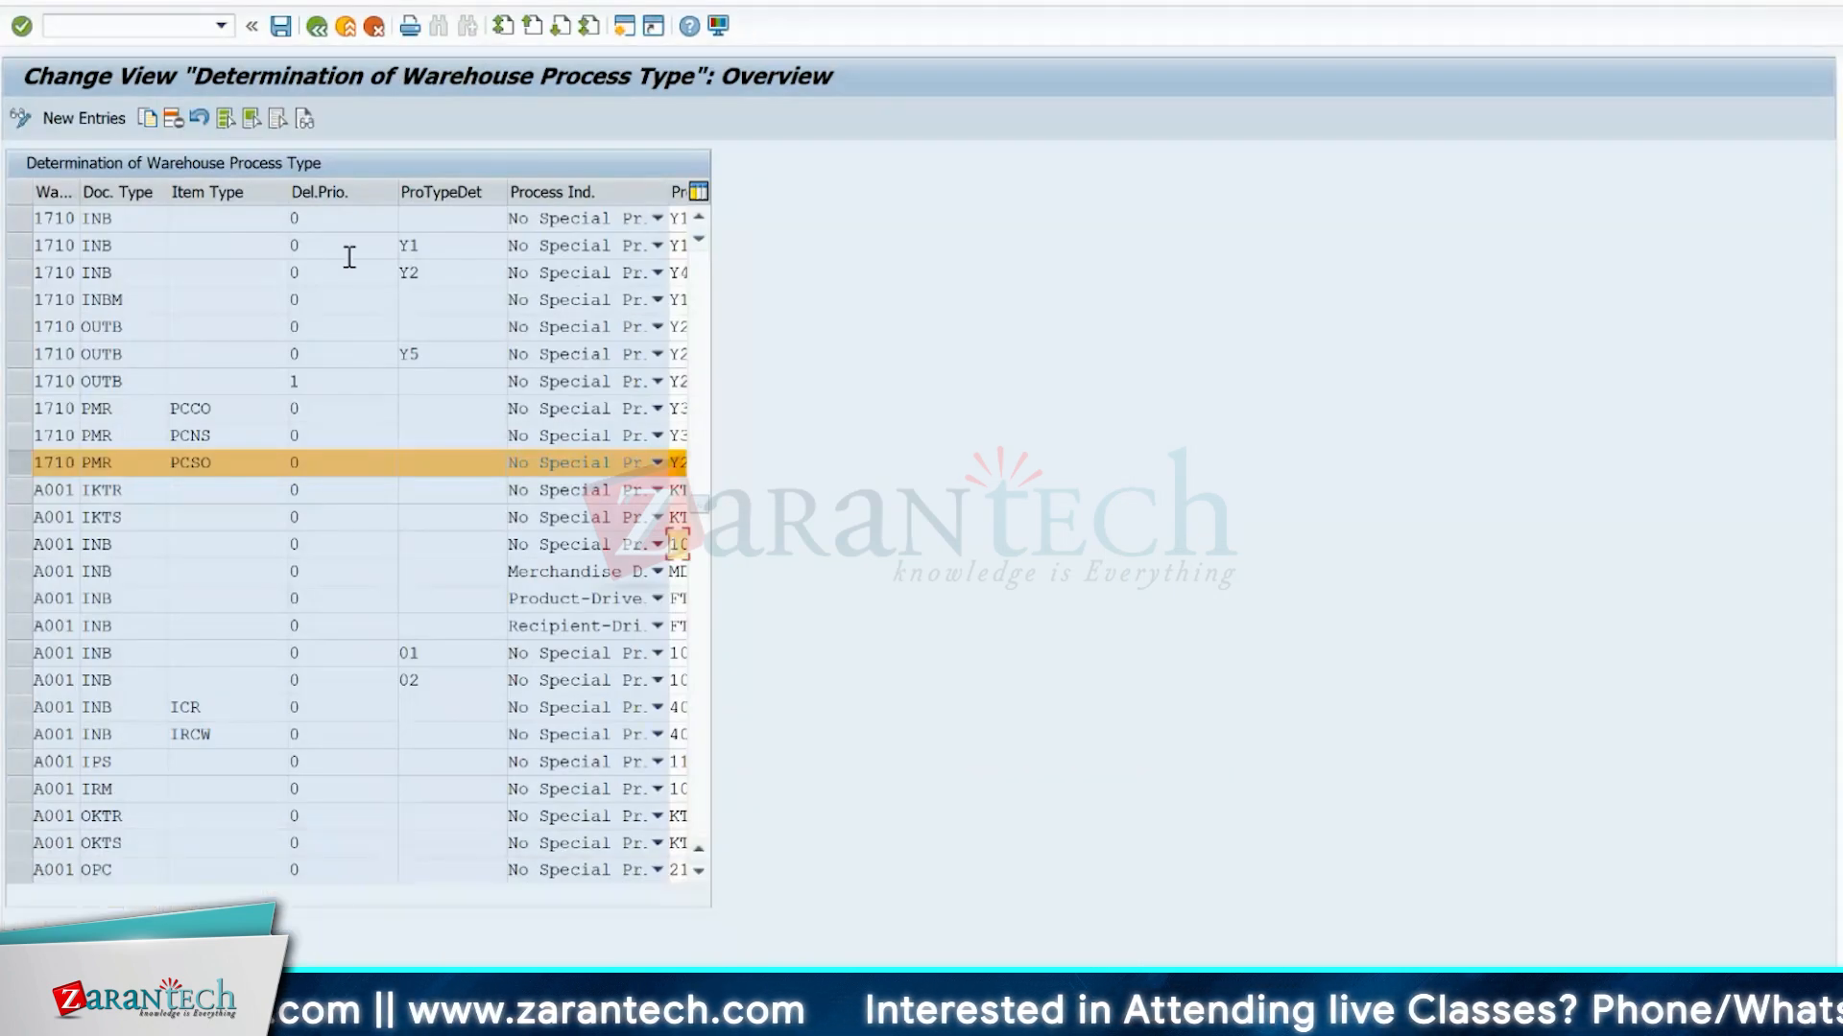
click(315, 29)
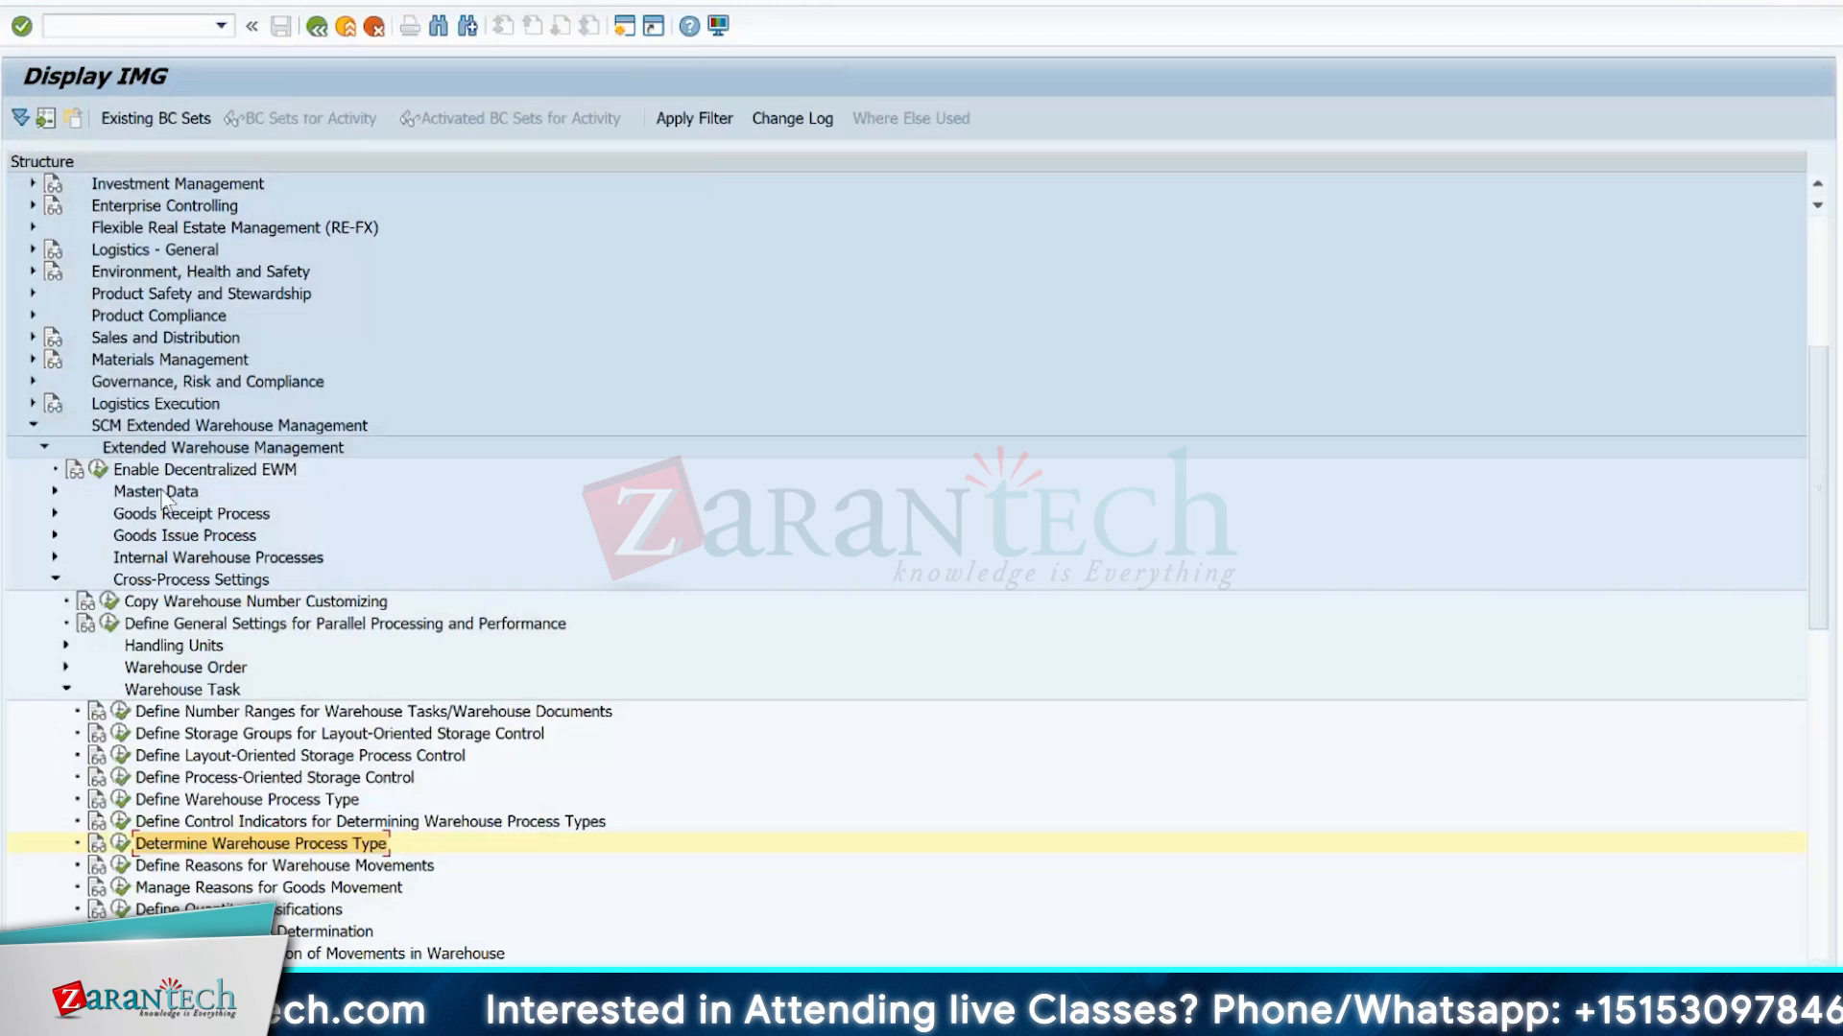
click(63, 687)
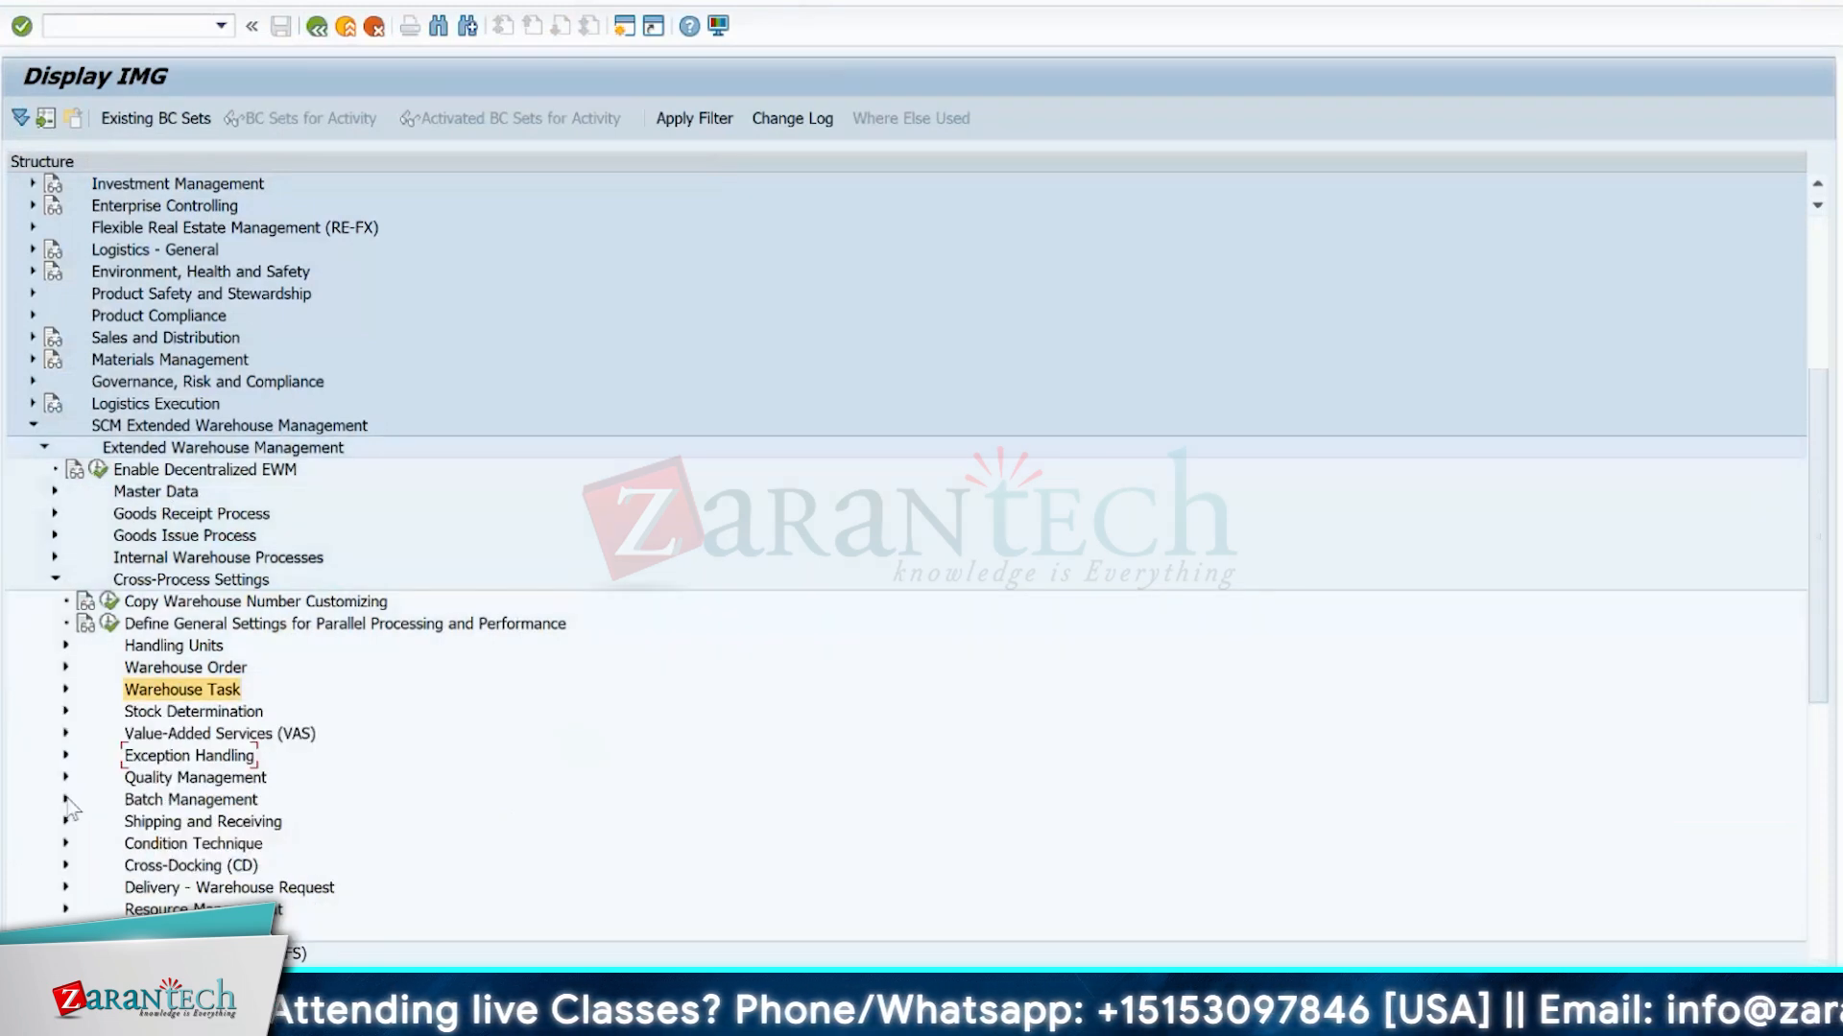
click(54, 579)
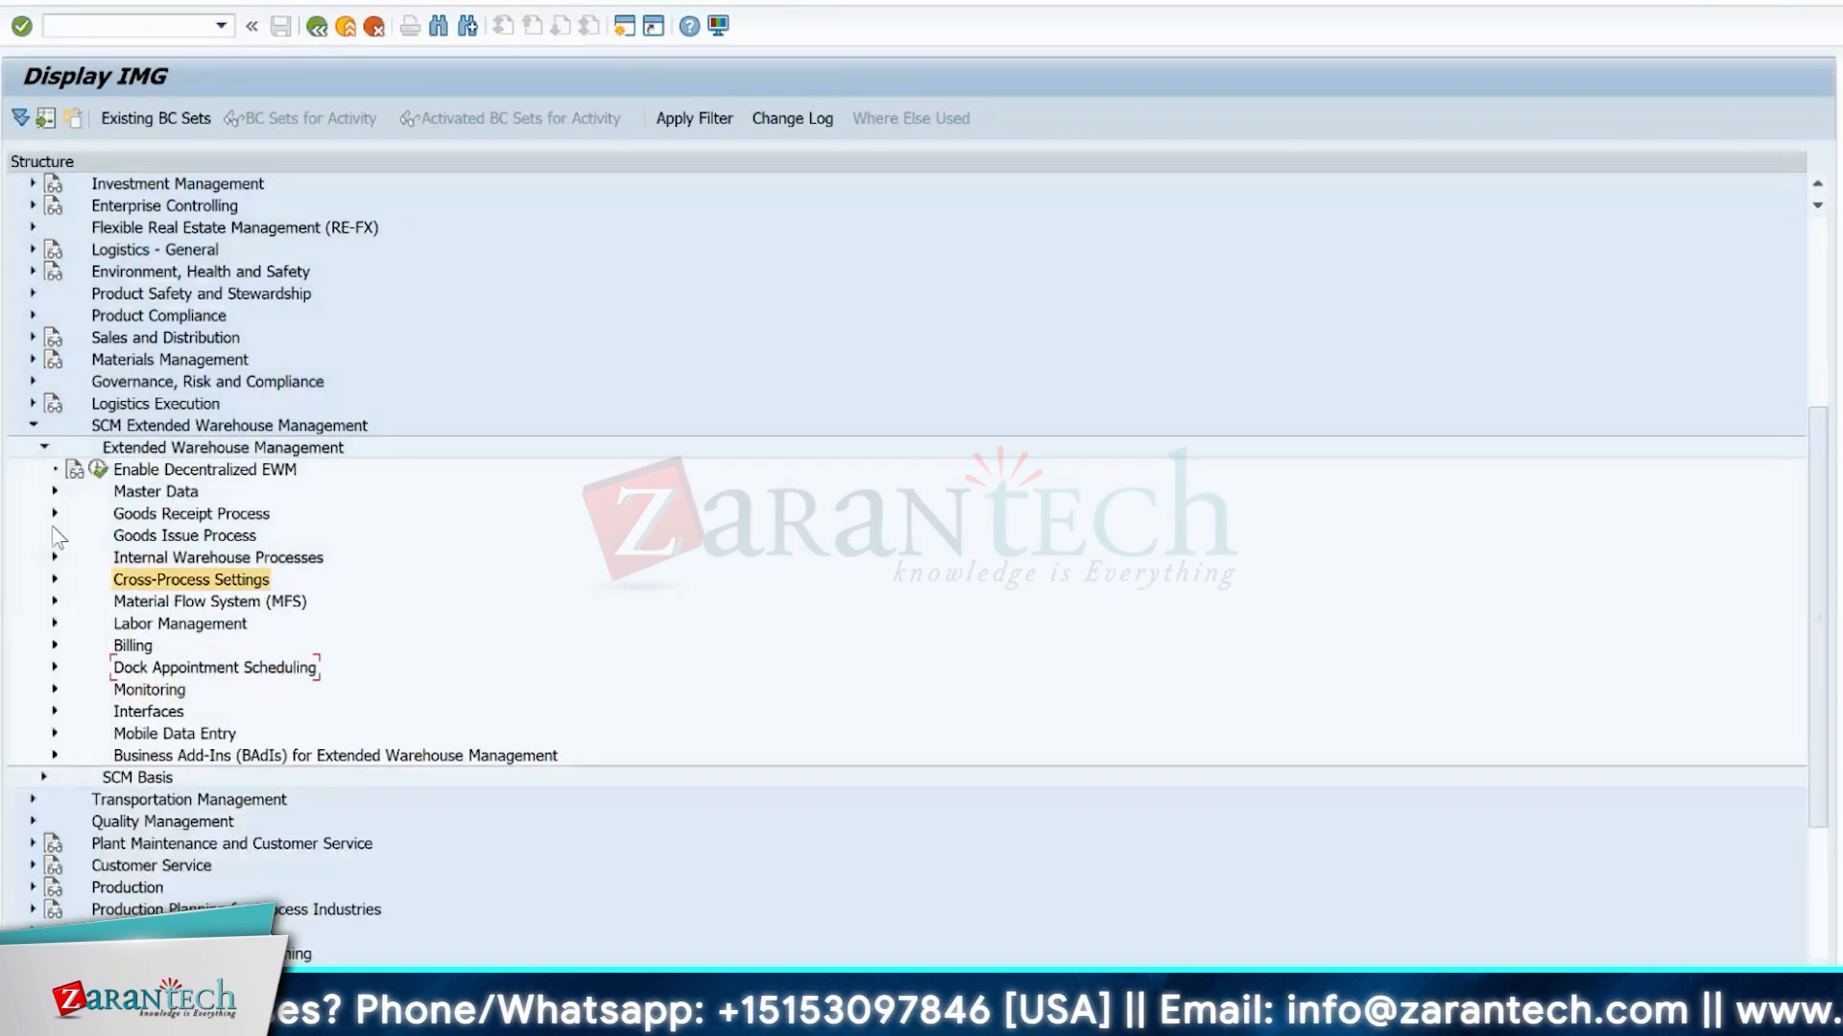
Locate Define Putaway Control Indicator under the Goods Receipt Process strategies, then collapse the strategies.
click(55, 514)
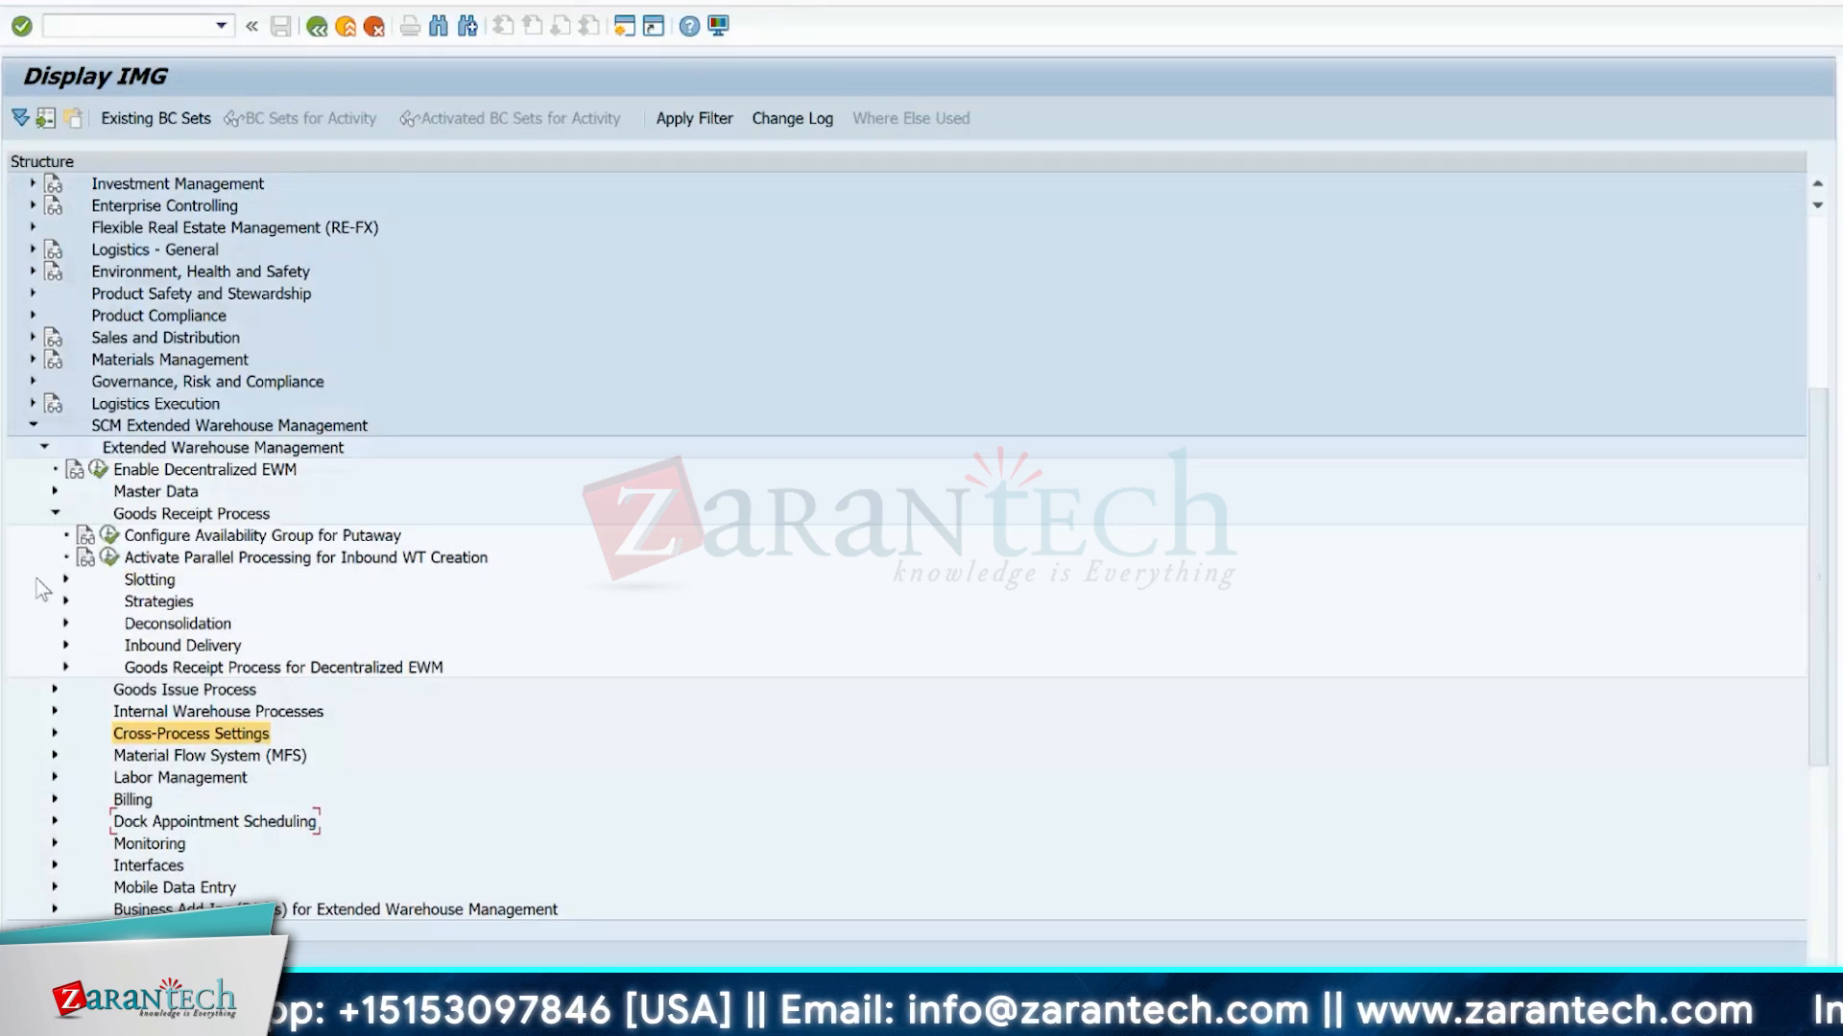
click(65, 602)
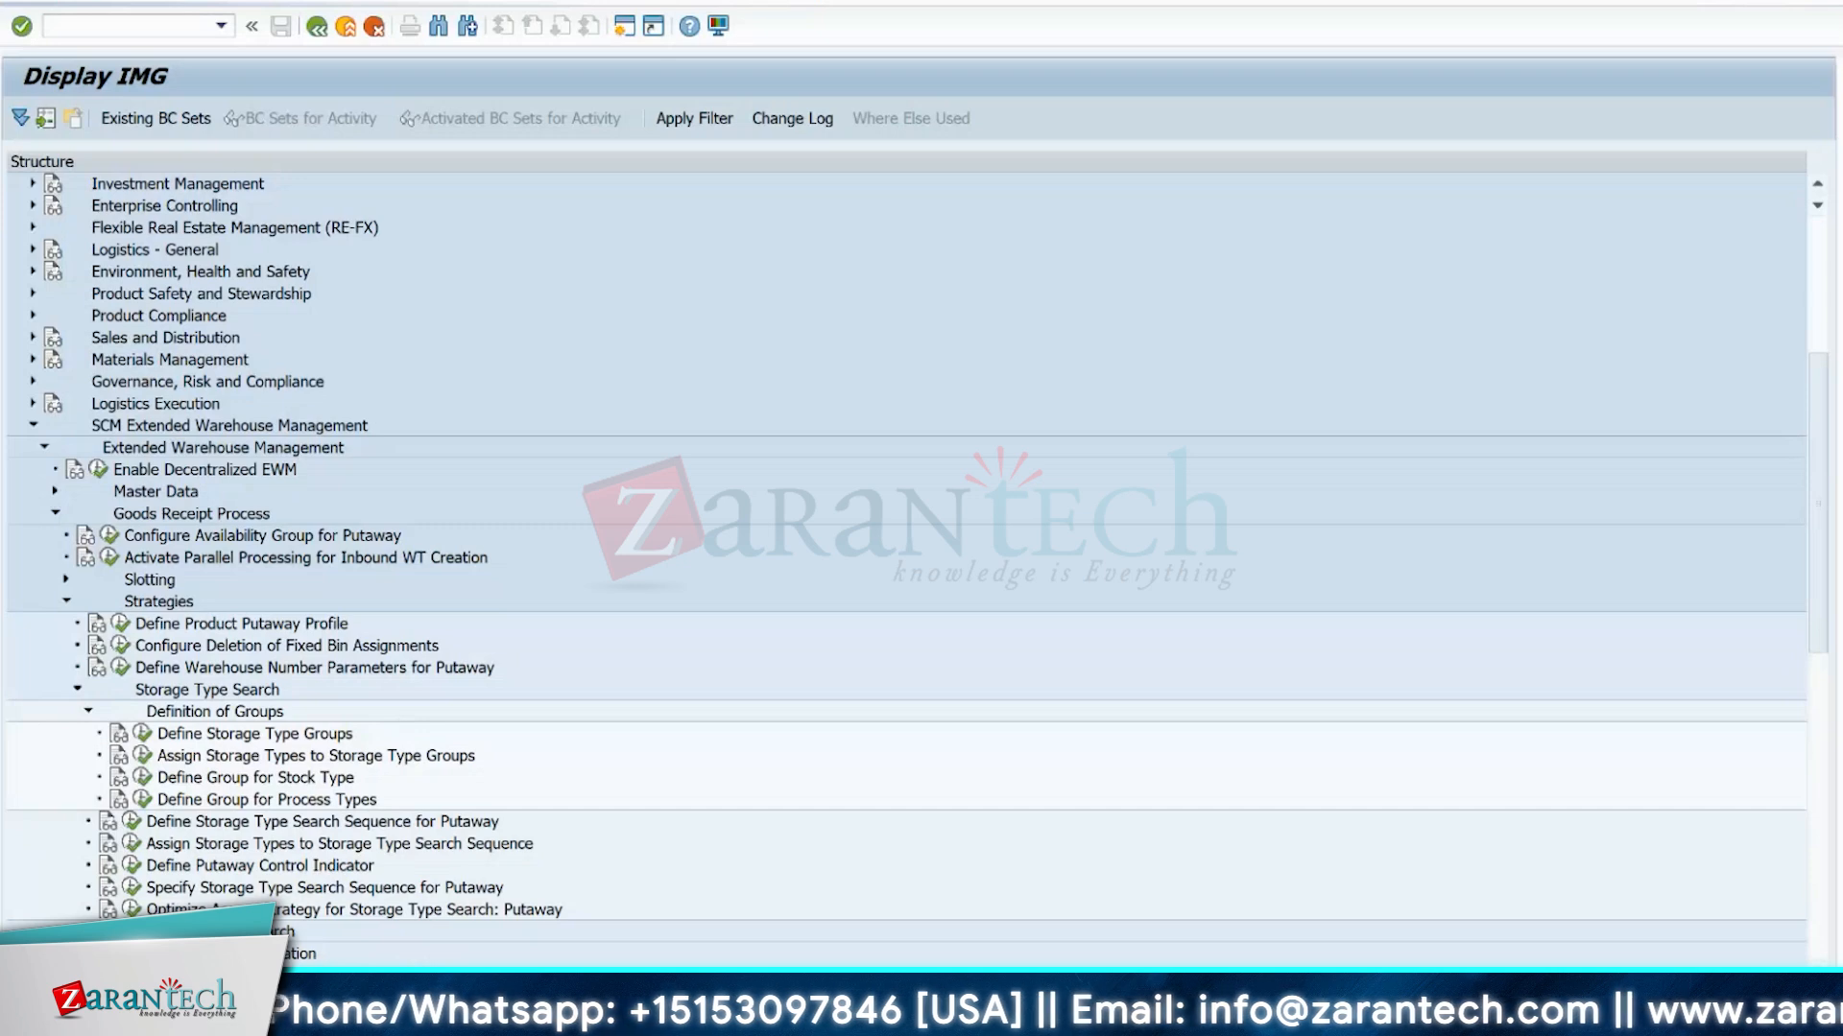
scroll(902, 566, down, 1)
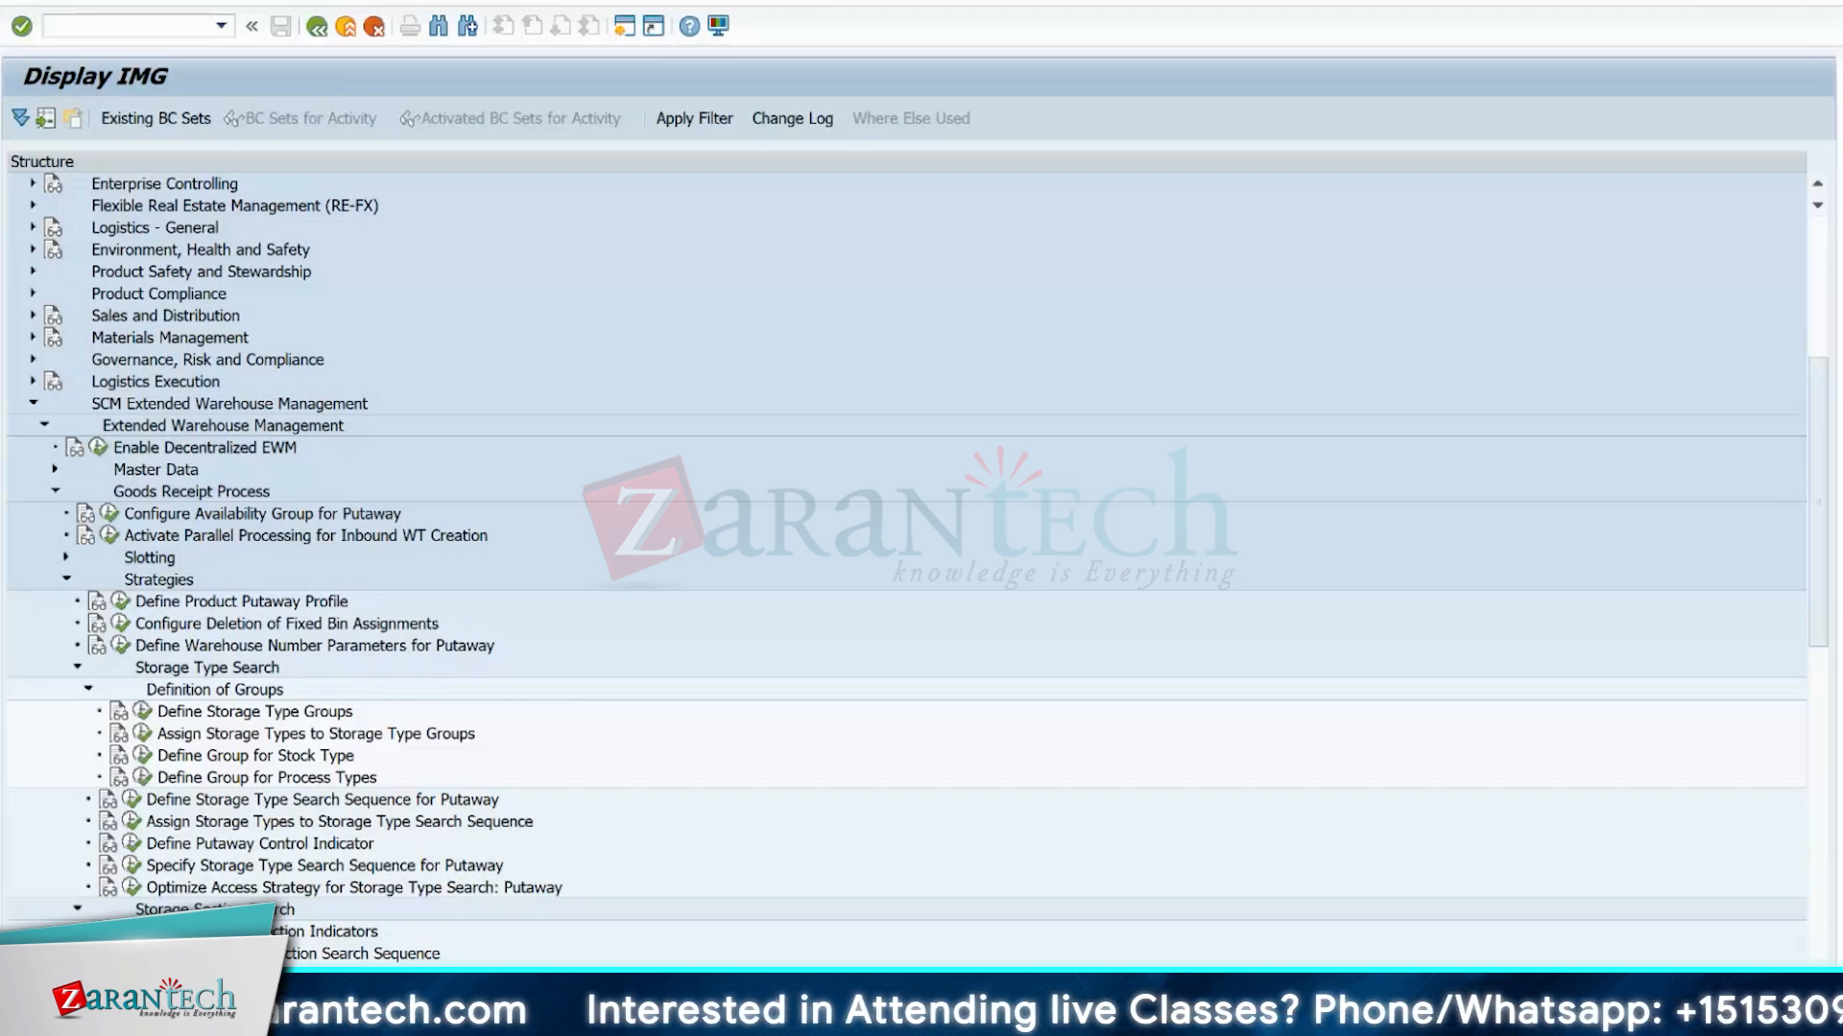
click(190, 846)
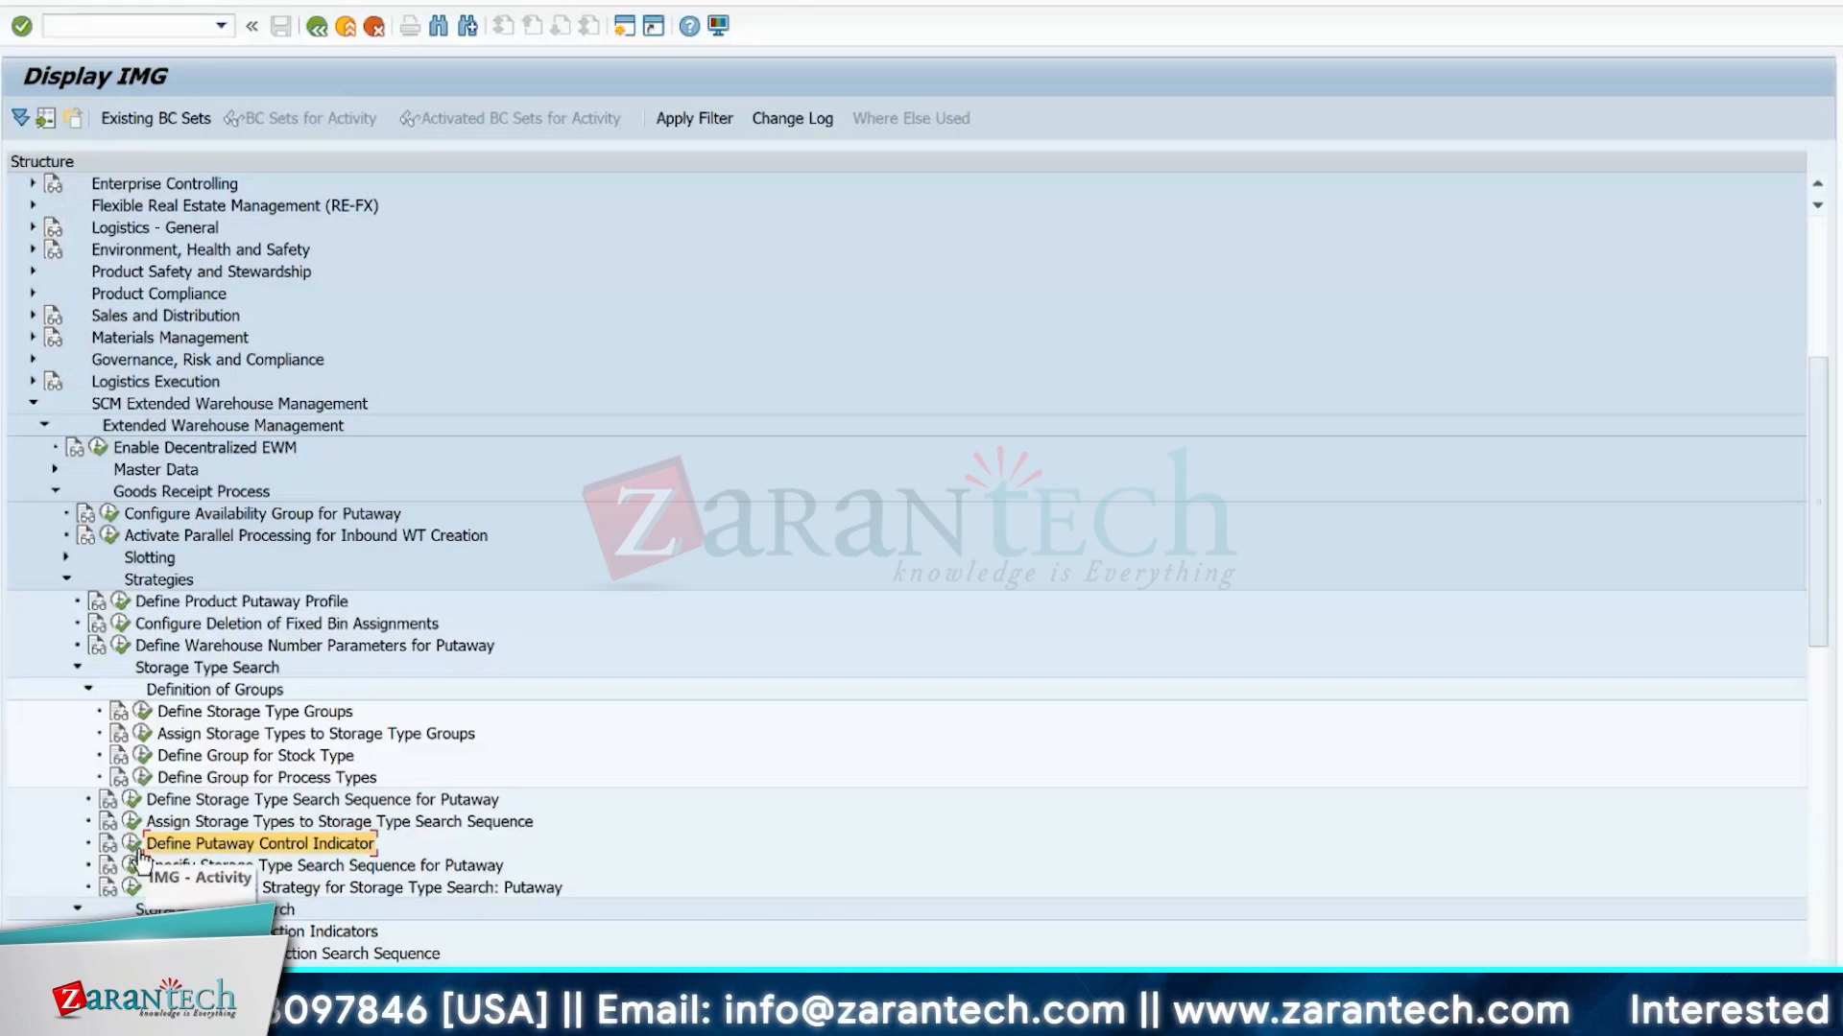
click(67, 579)
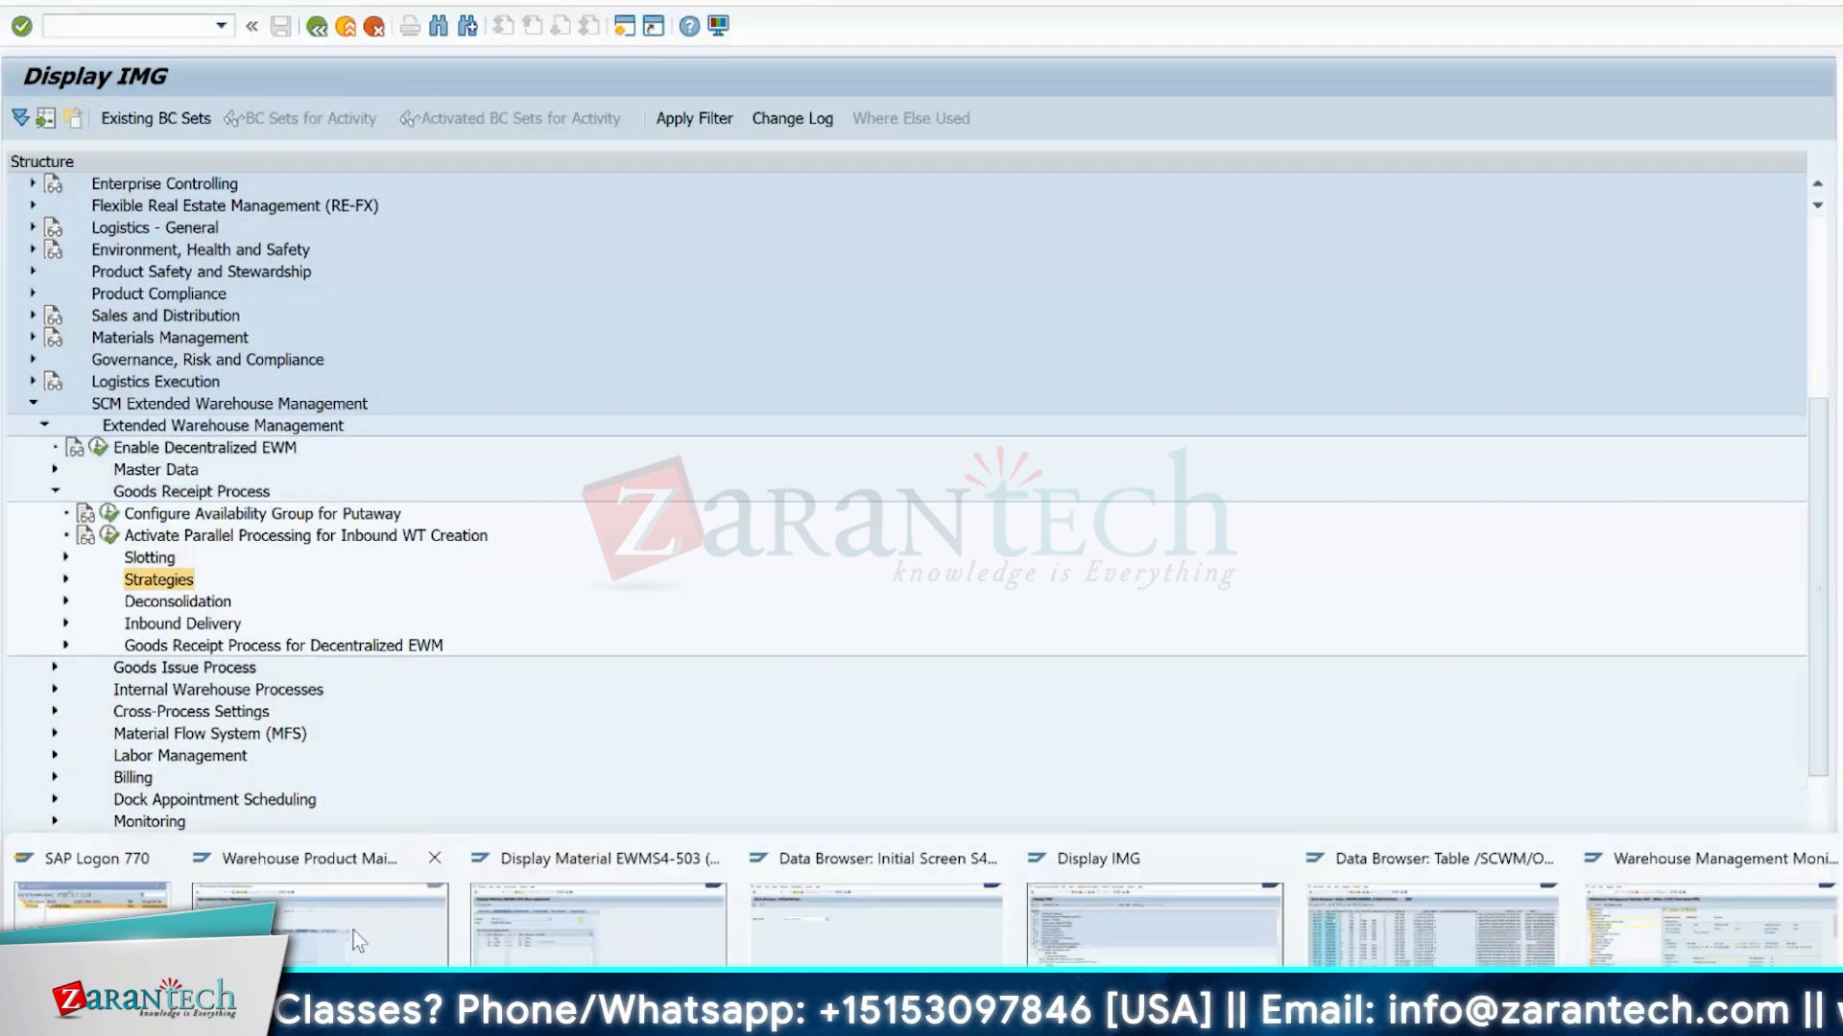
Switch to the Warehouse Product Maintenance session and examine product EWMS4-503's stock removal, storage and packaging data.
click(365, 858)
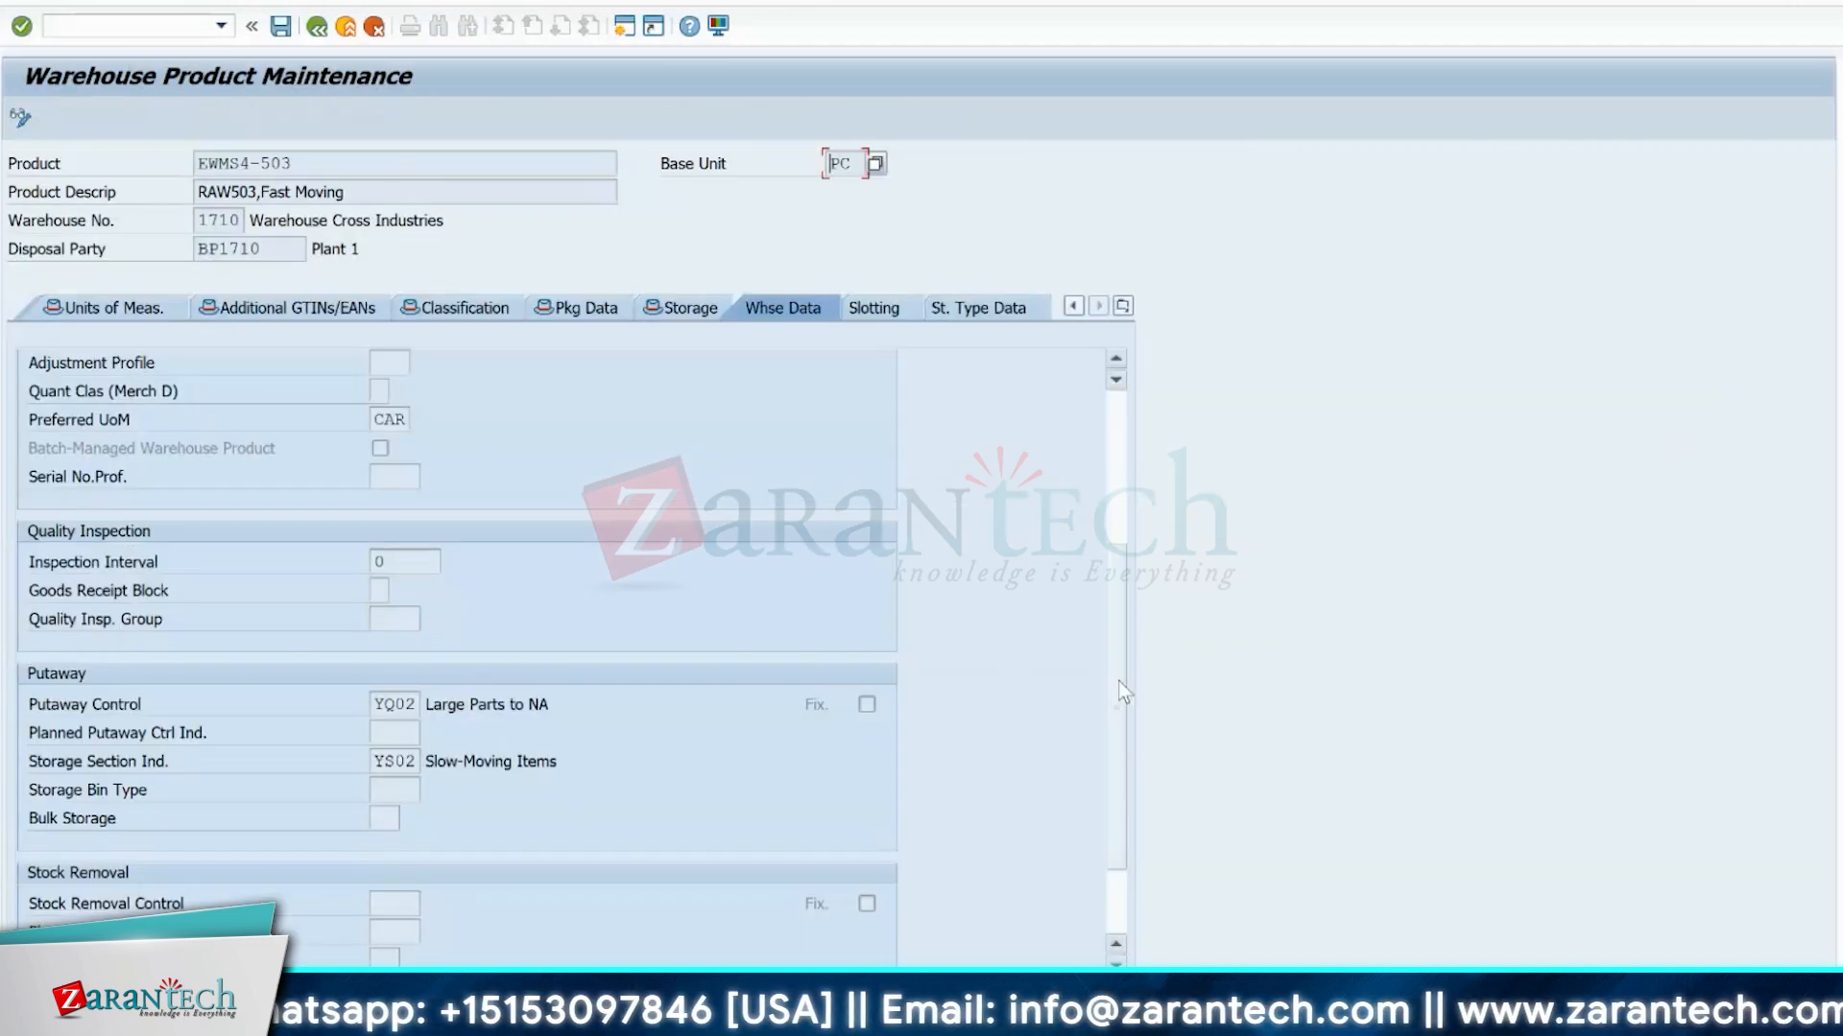
scroll(1119, 681, down, 3)
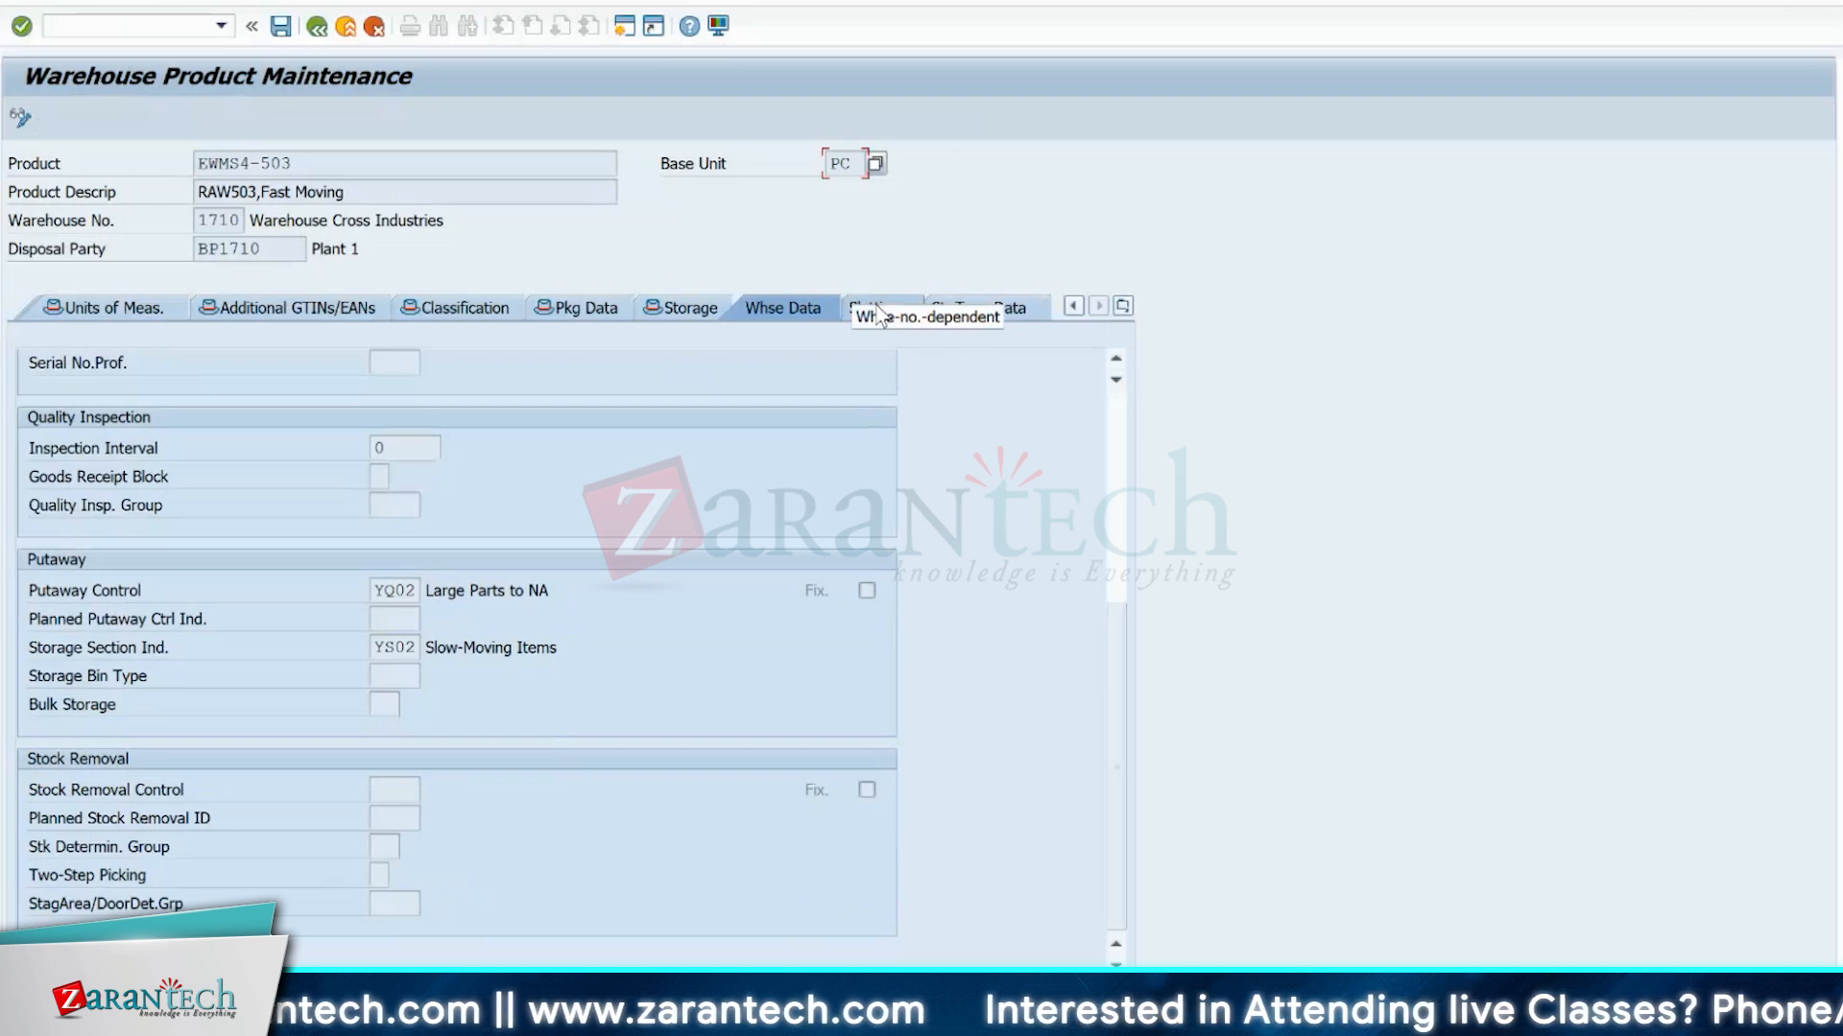
click(687, 307)
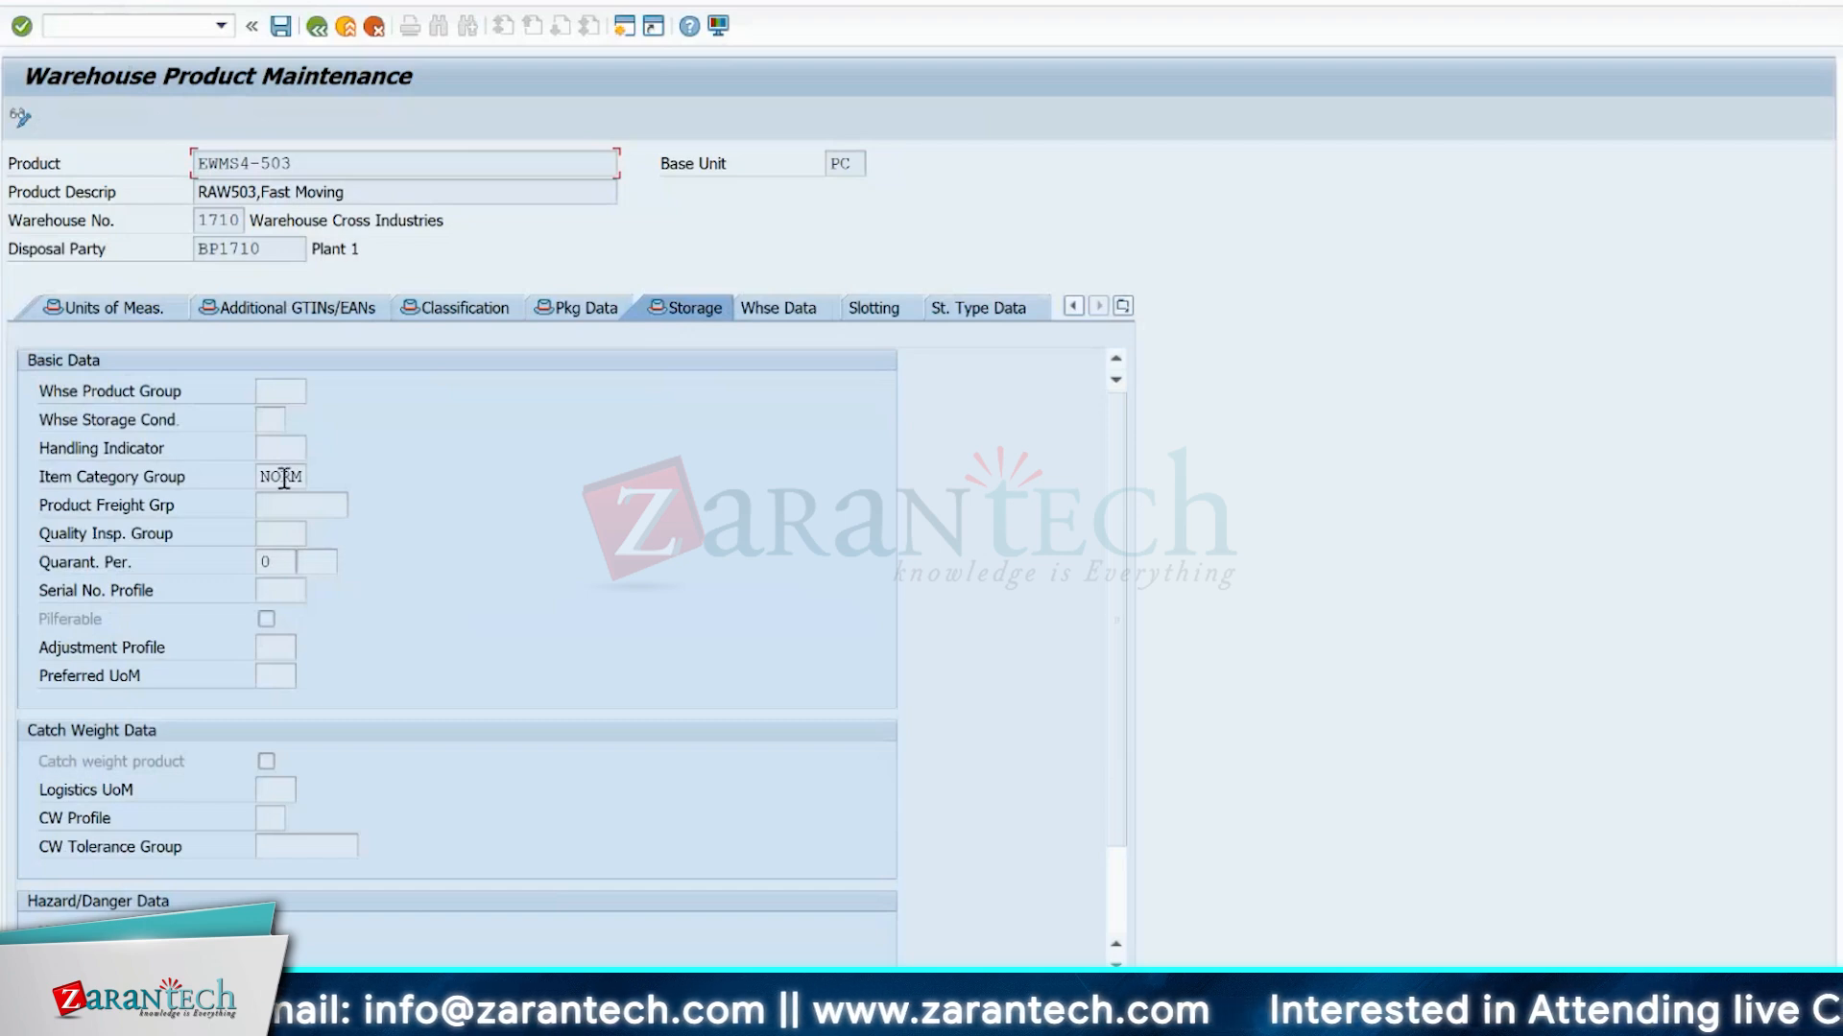
click(269, 419)
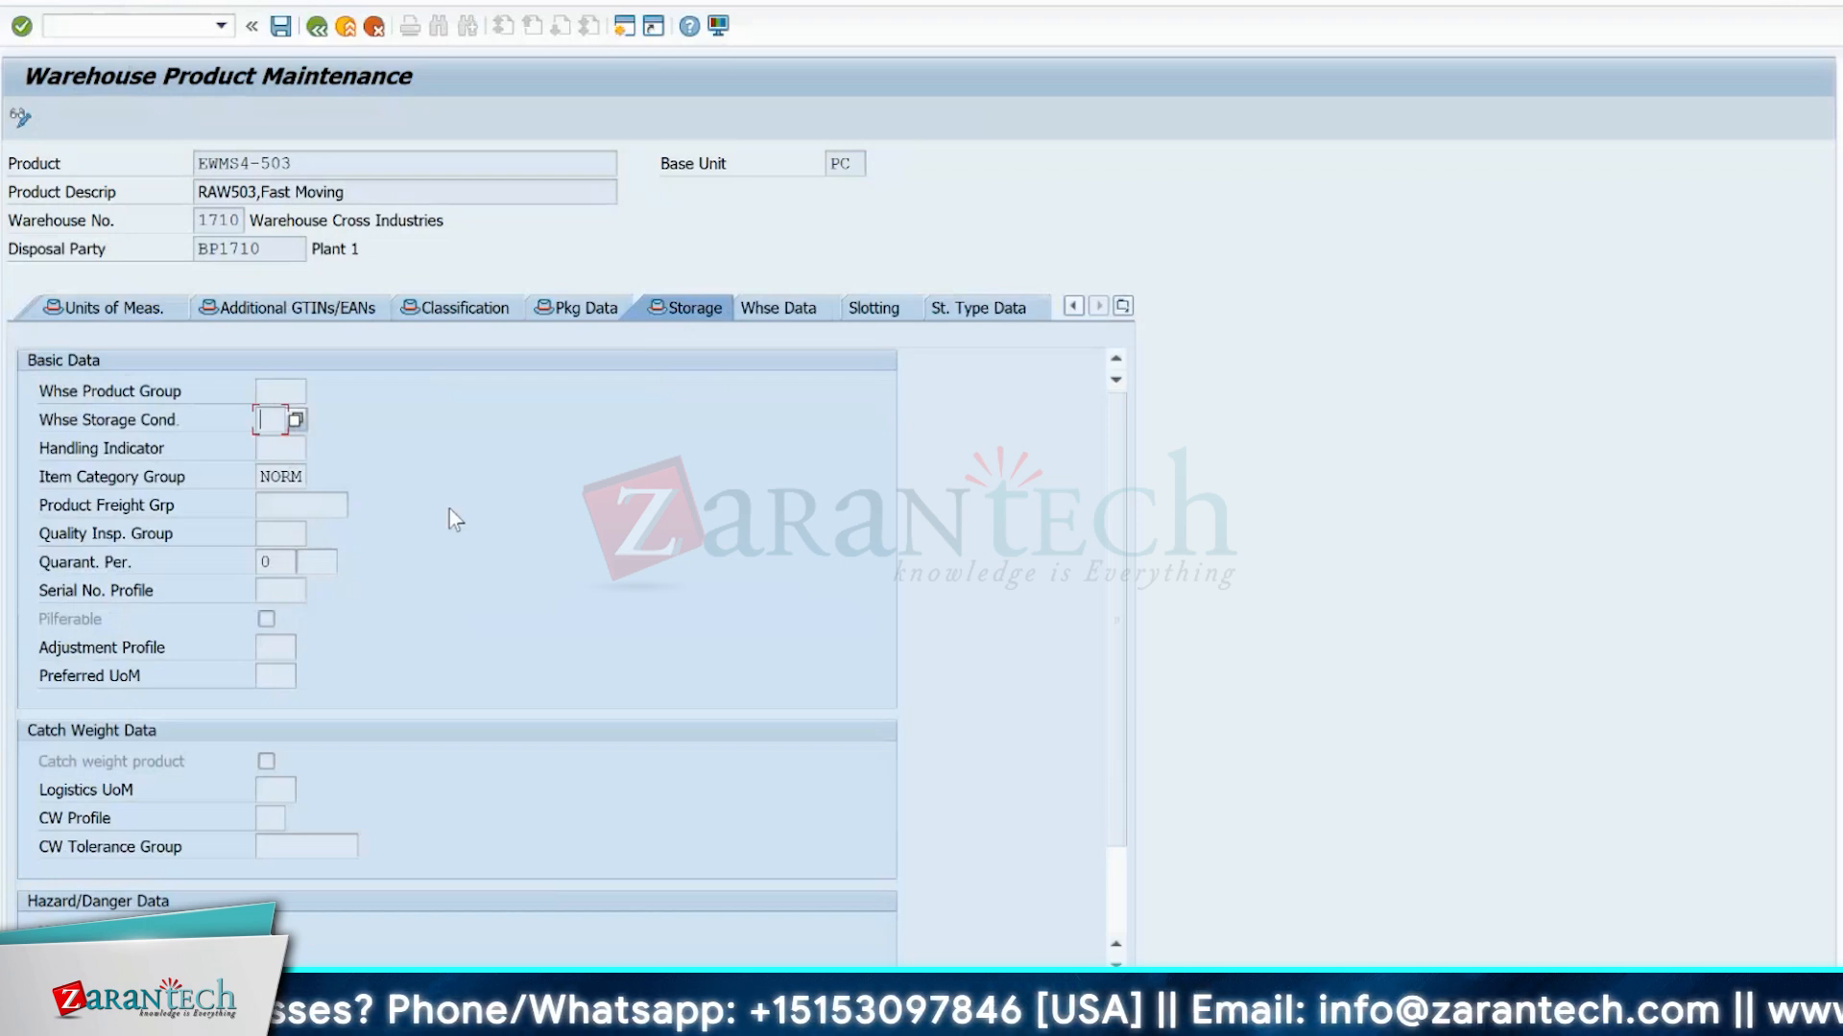
click(552, 307)
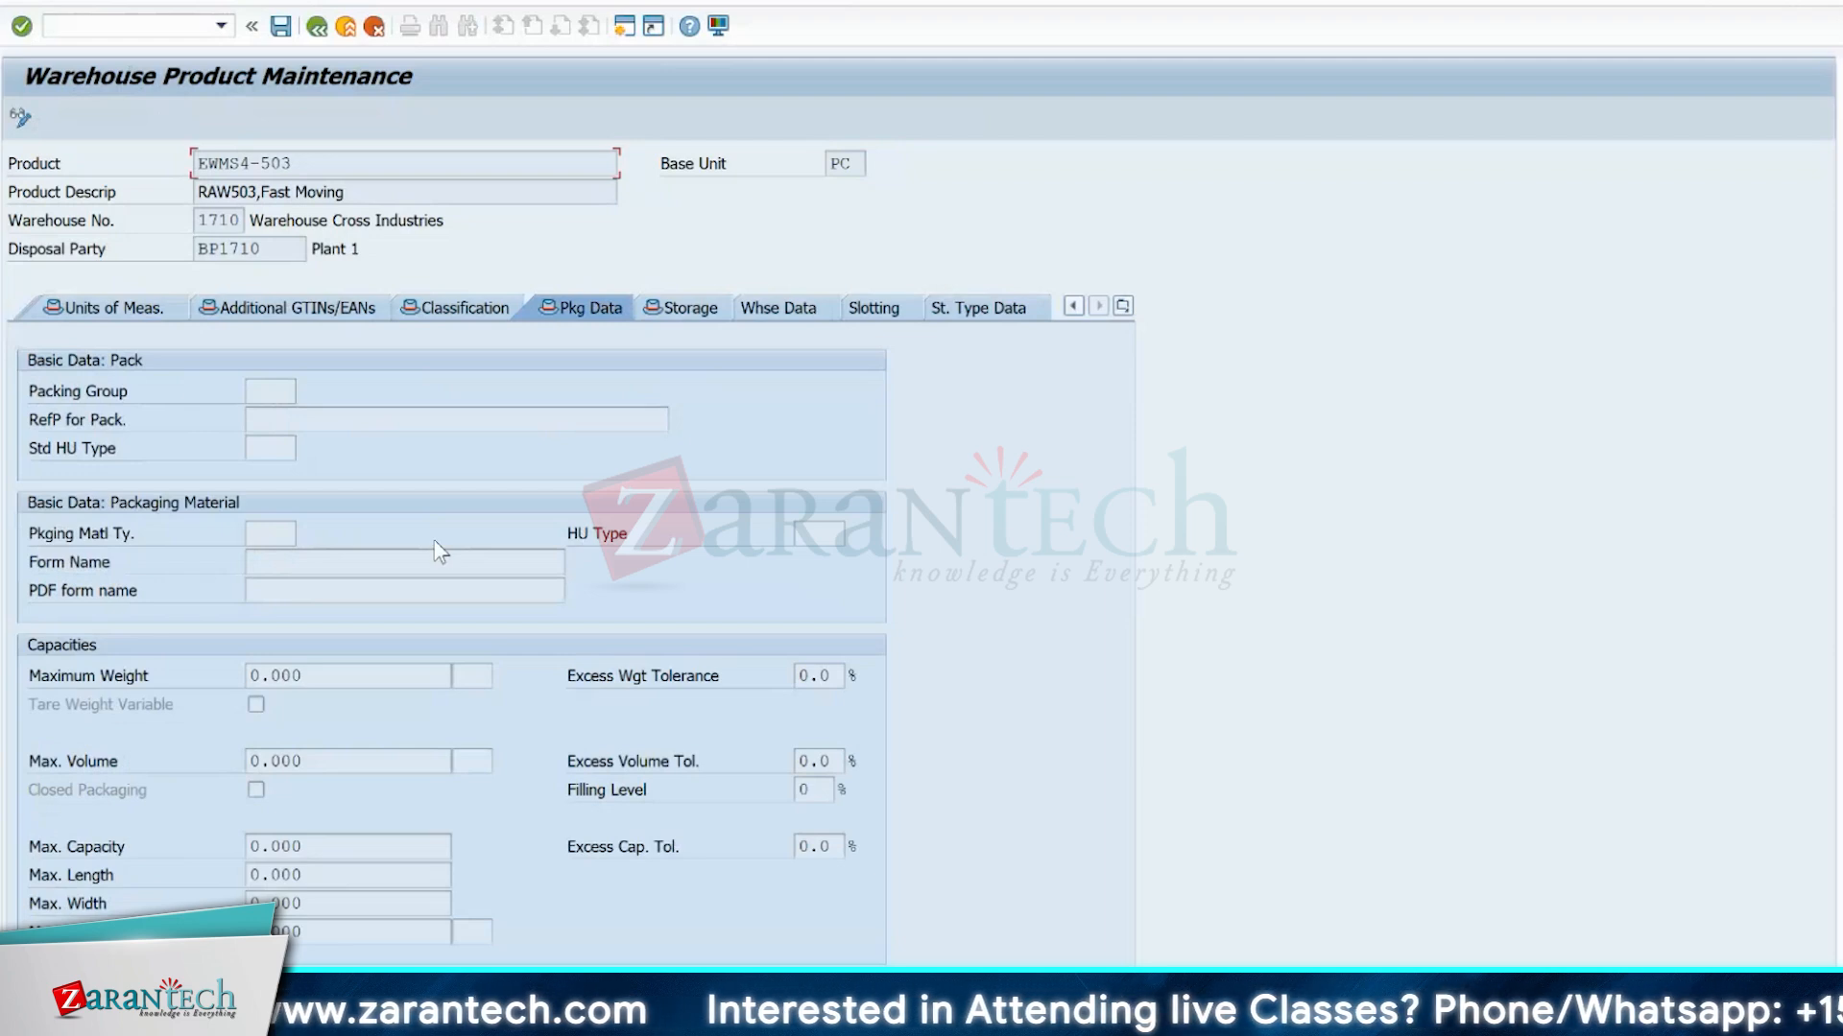
Switch to the Display Material EWMS4-503 session and examine the material's WM packaging data.
drag(314, 168, 185, 171)
click(563, 458)
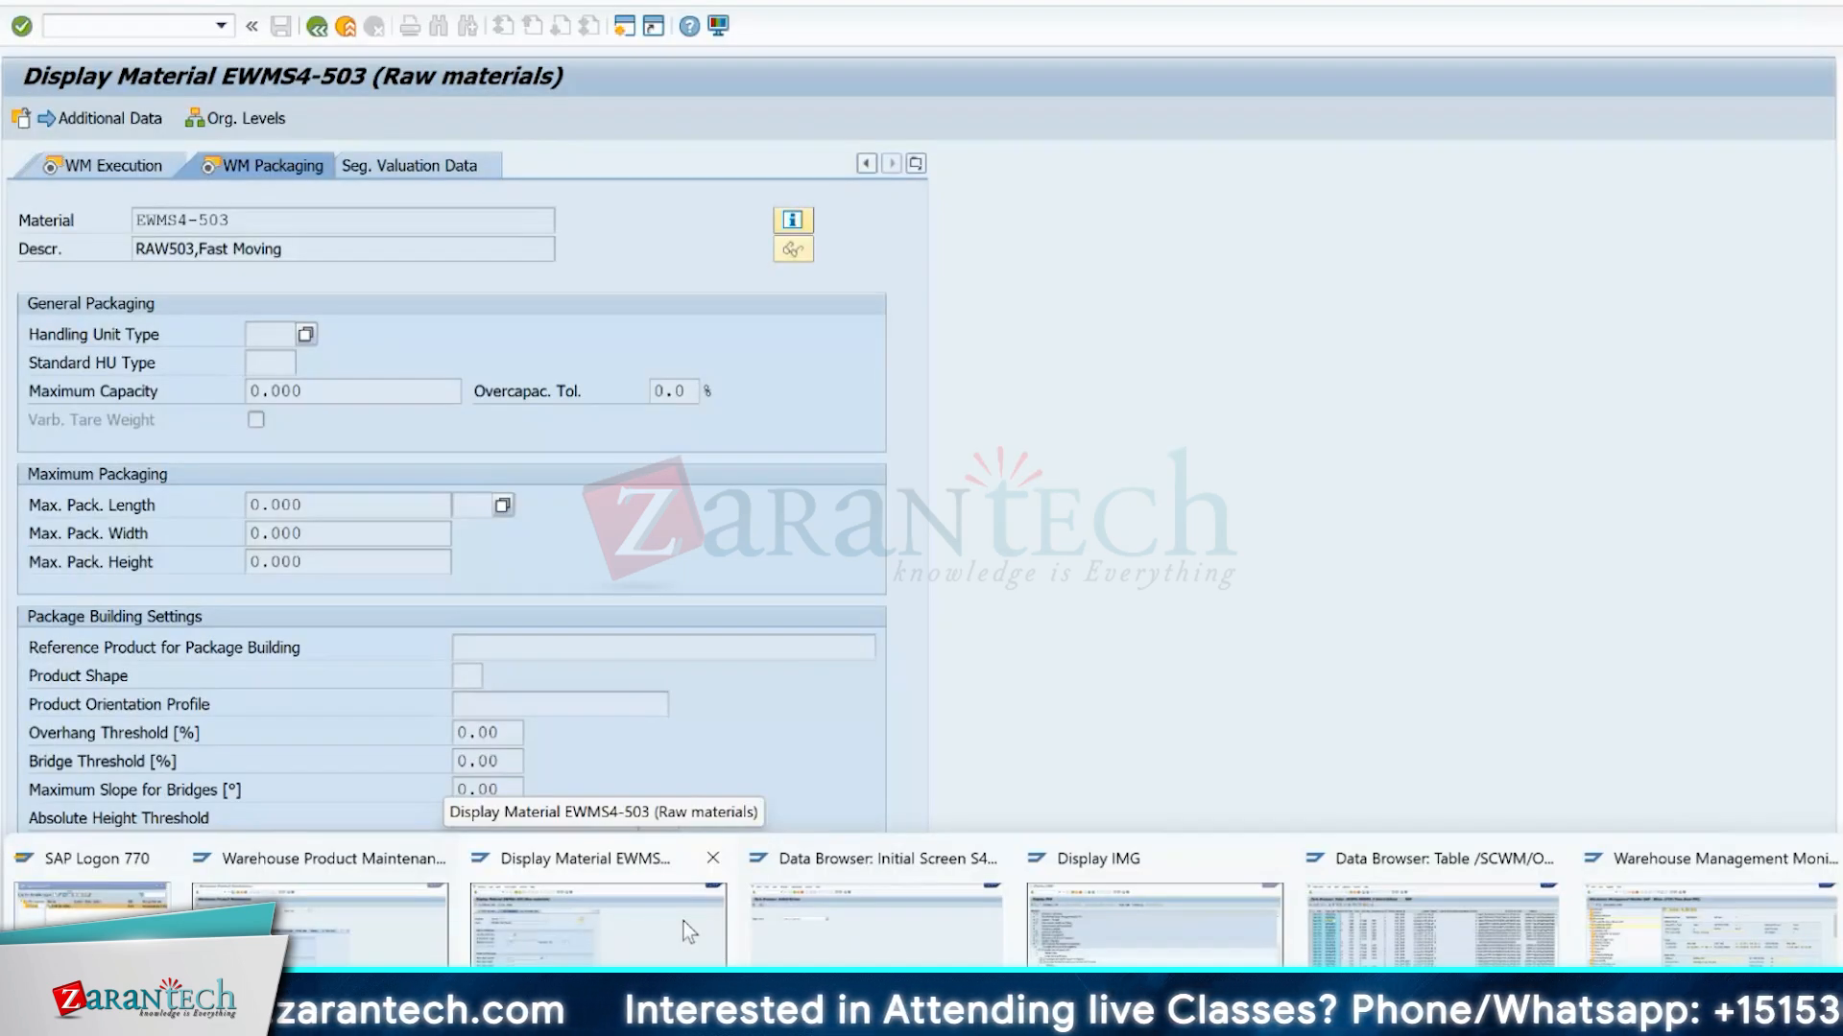
click(678, 924)
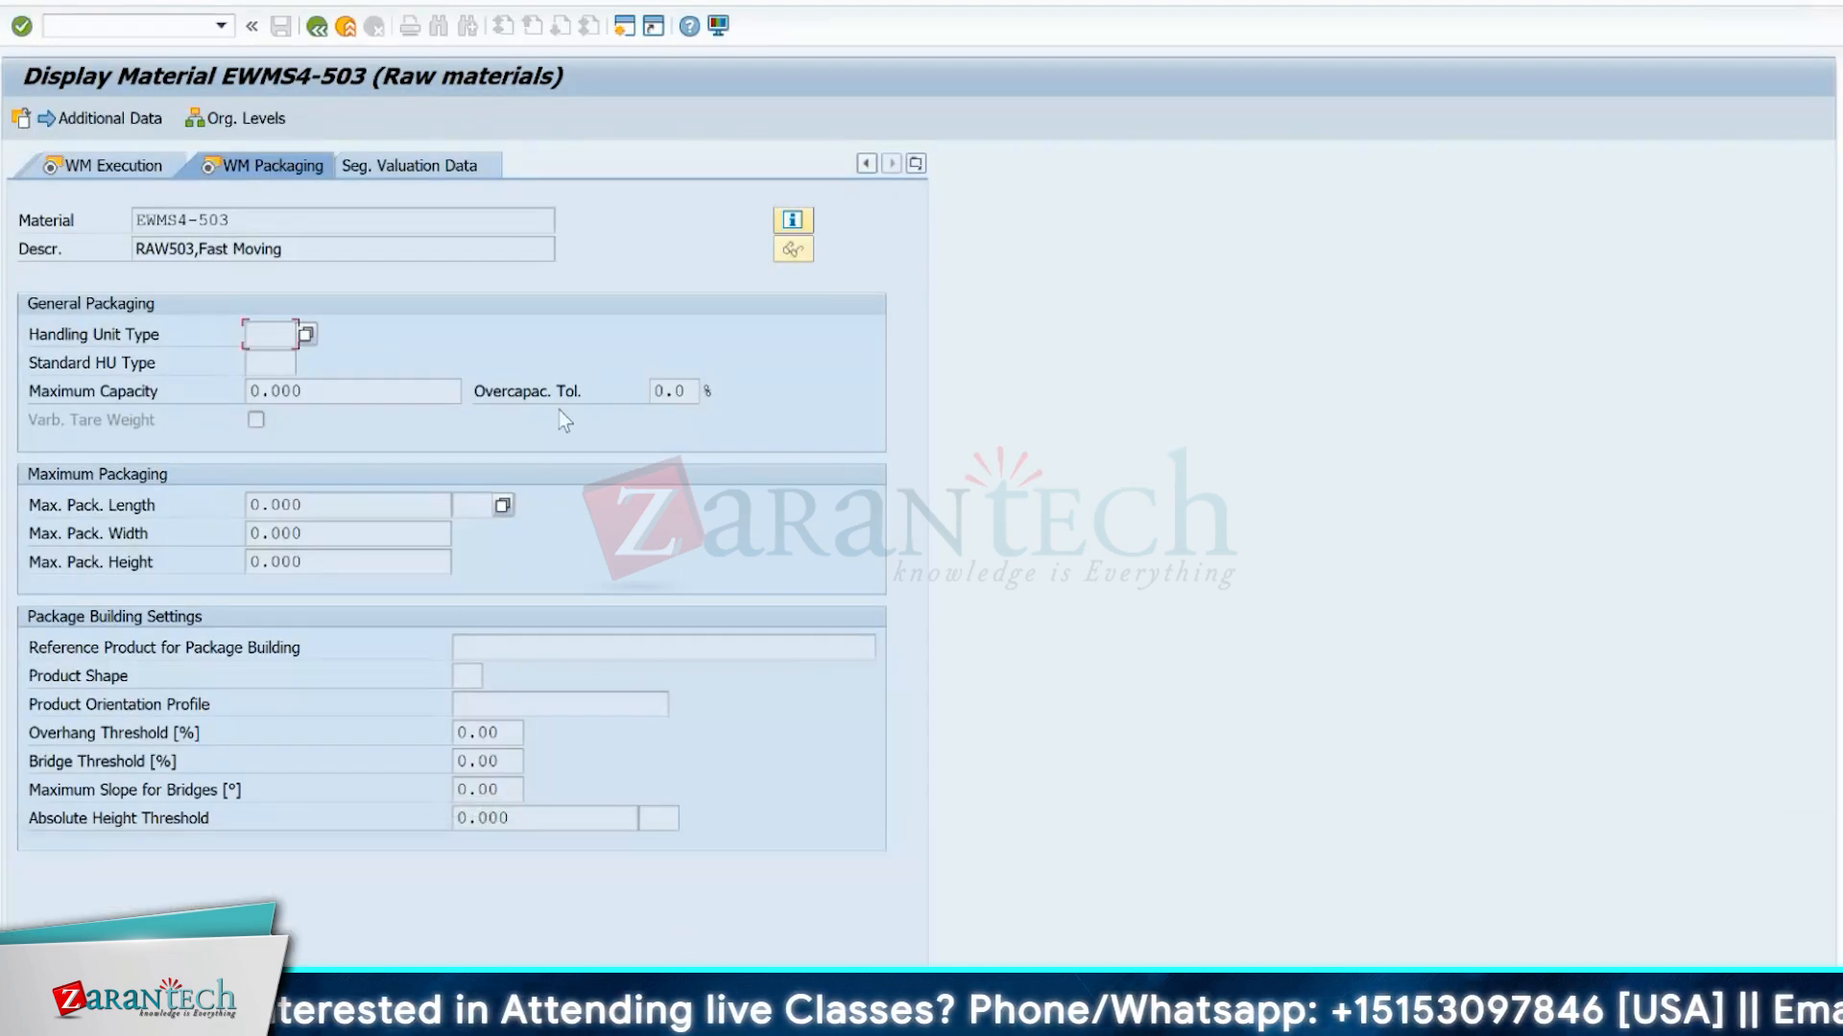
Switch to the Warehouse Product Maintenance session, return to its initial screen and set the product number to EWMS4-WBTRO00.
mouse_move(831, 1007)
click(331, 912)
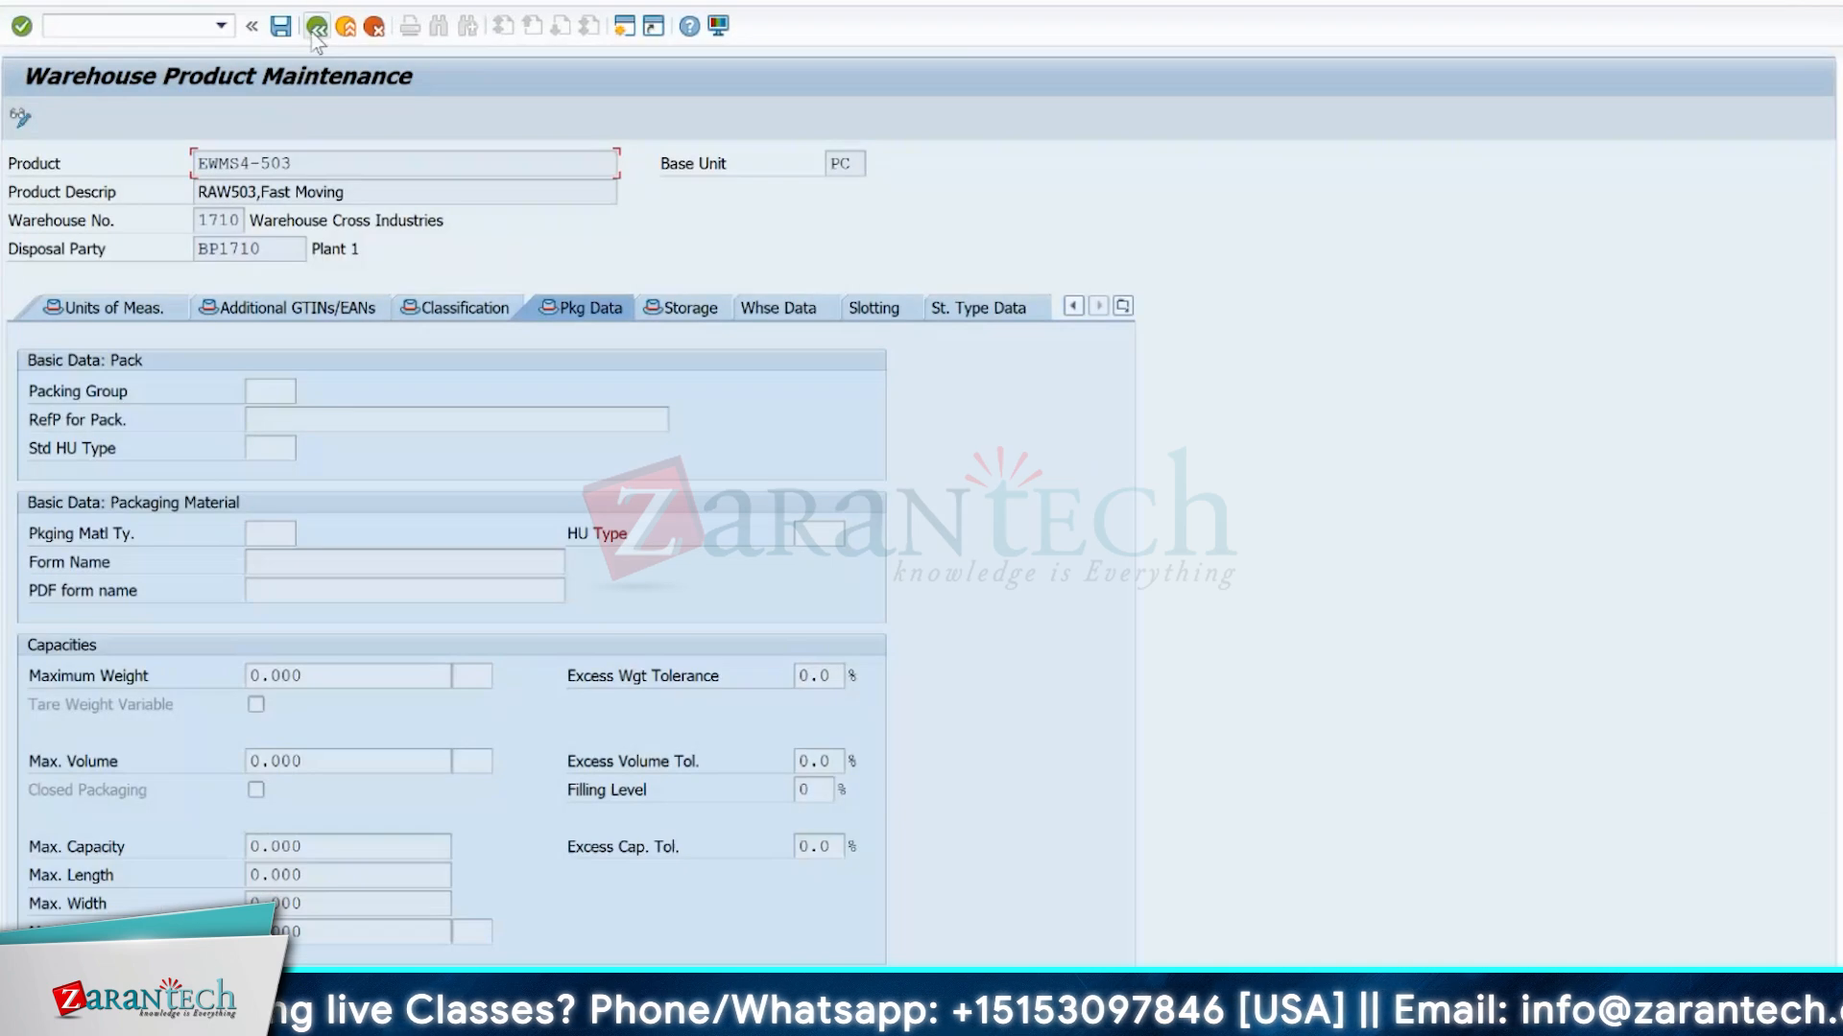
click(317, 27)
click(434, 158)
key(BackSpace)
key(BackSpace)
key(BackSpace)
key(BackSpace)
key(BackSpace)
key(BackSpace)
key(BackSpace)
key(BackSpace)
key(BackSpace)
click(404, 212)
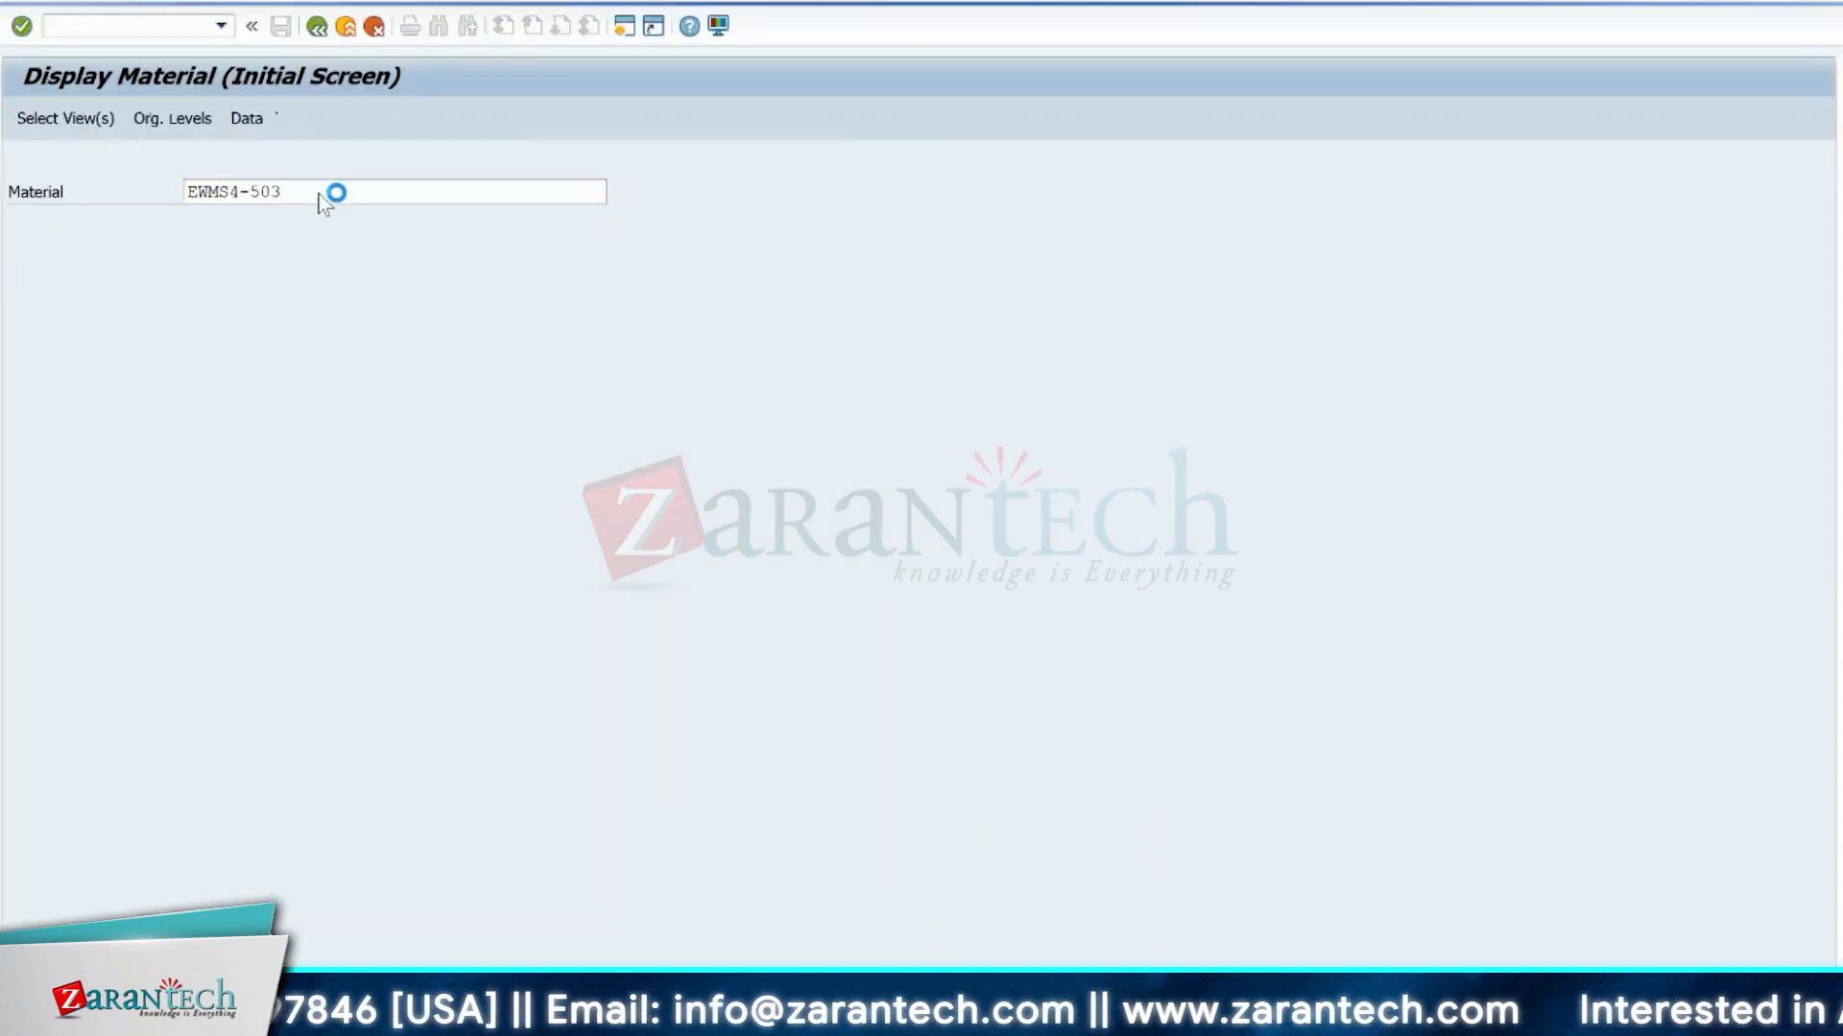
Switch to the Display Material session, set the material to EWMS4-WBTRO00 and open its view selection.
click(317, 193)
key(BackSpace)
key(BackSpace)
key(BackSpace)
key(BackSpace)
key(BackSpace)
key(BackSpace)
key(BackSpace)
key(BackSpace)
key(BackSpace)
click(345, 246)
key(Return)
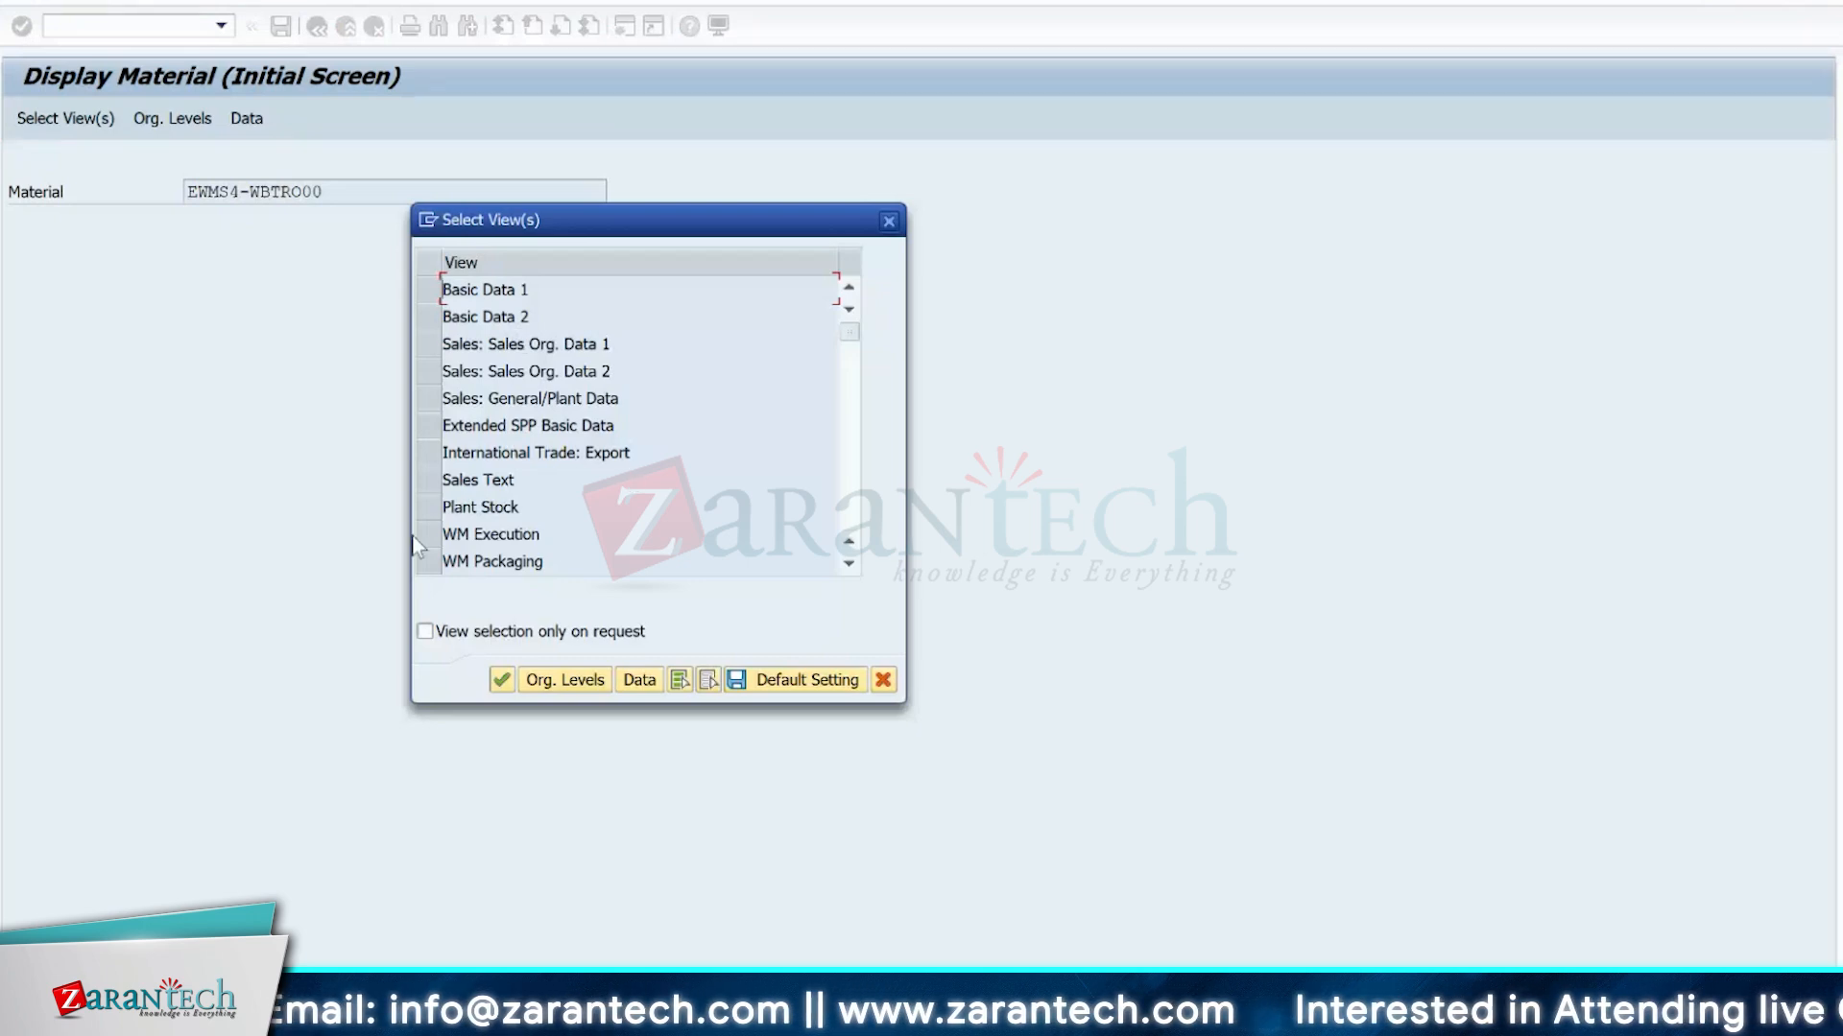
Display the material's WM Execution and WM Packaging views and examine its handling unit type.
drag(420, 537, 420, 563)
key(Return)
click(387, 167)
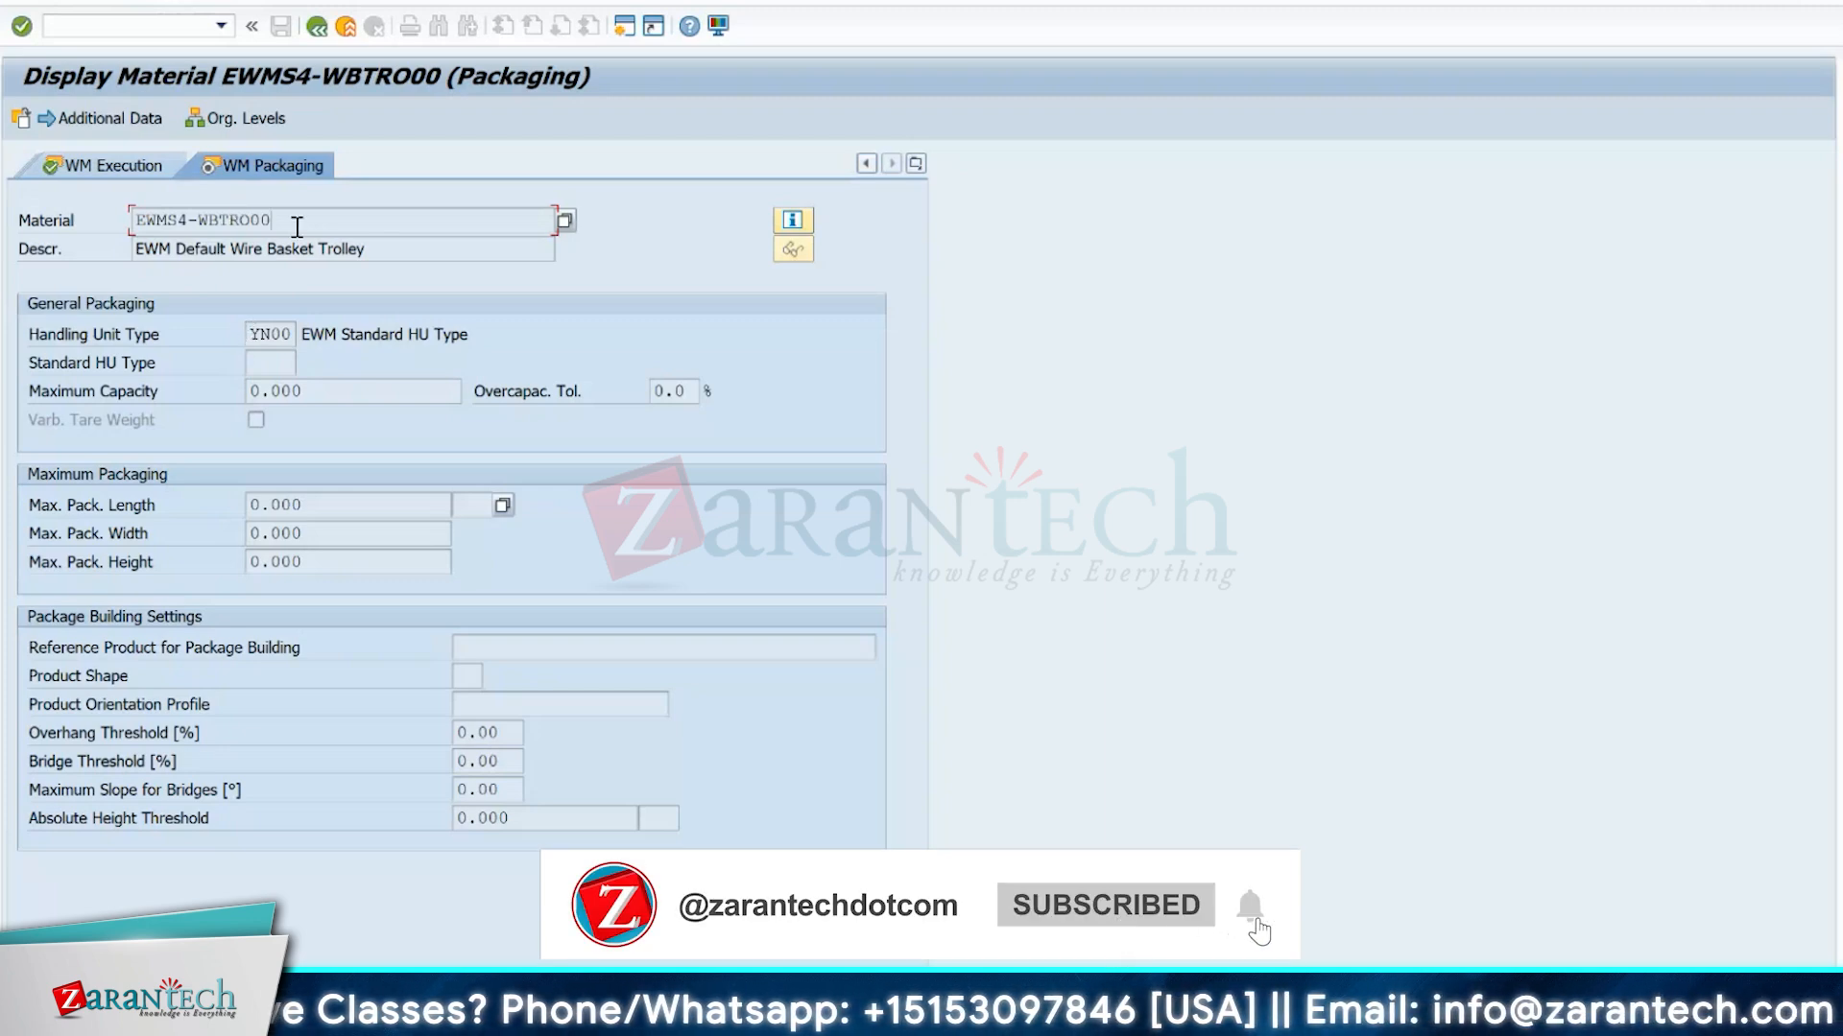
Switch to the warehouse product session, re-enter EWMS4-WBTRO00 as the product number and display the product.
mouse_move(881, 1025)
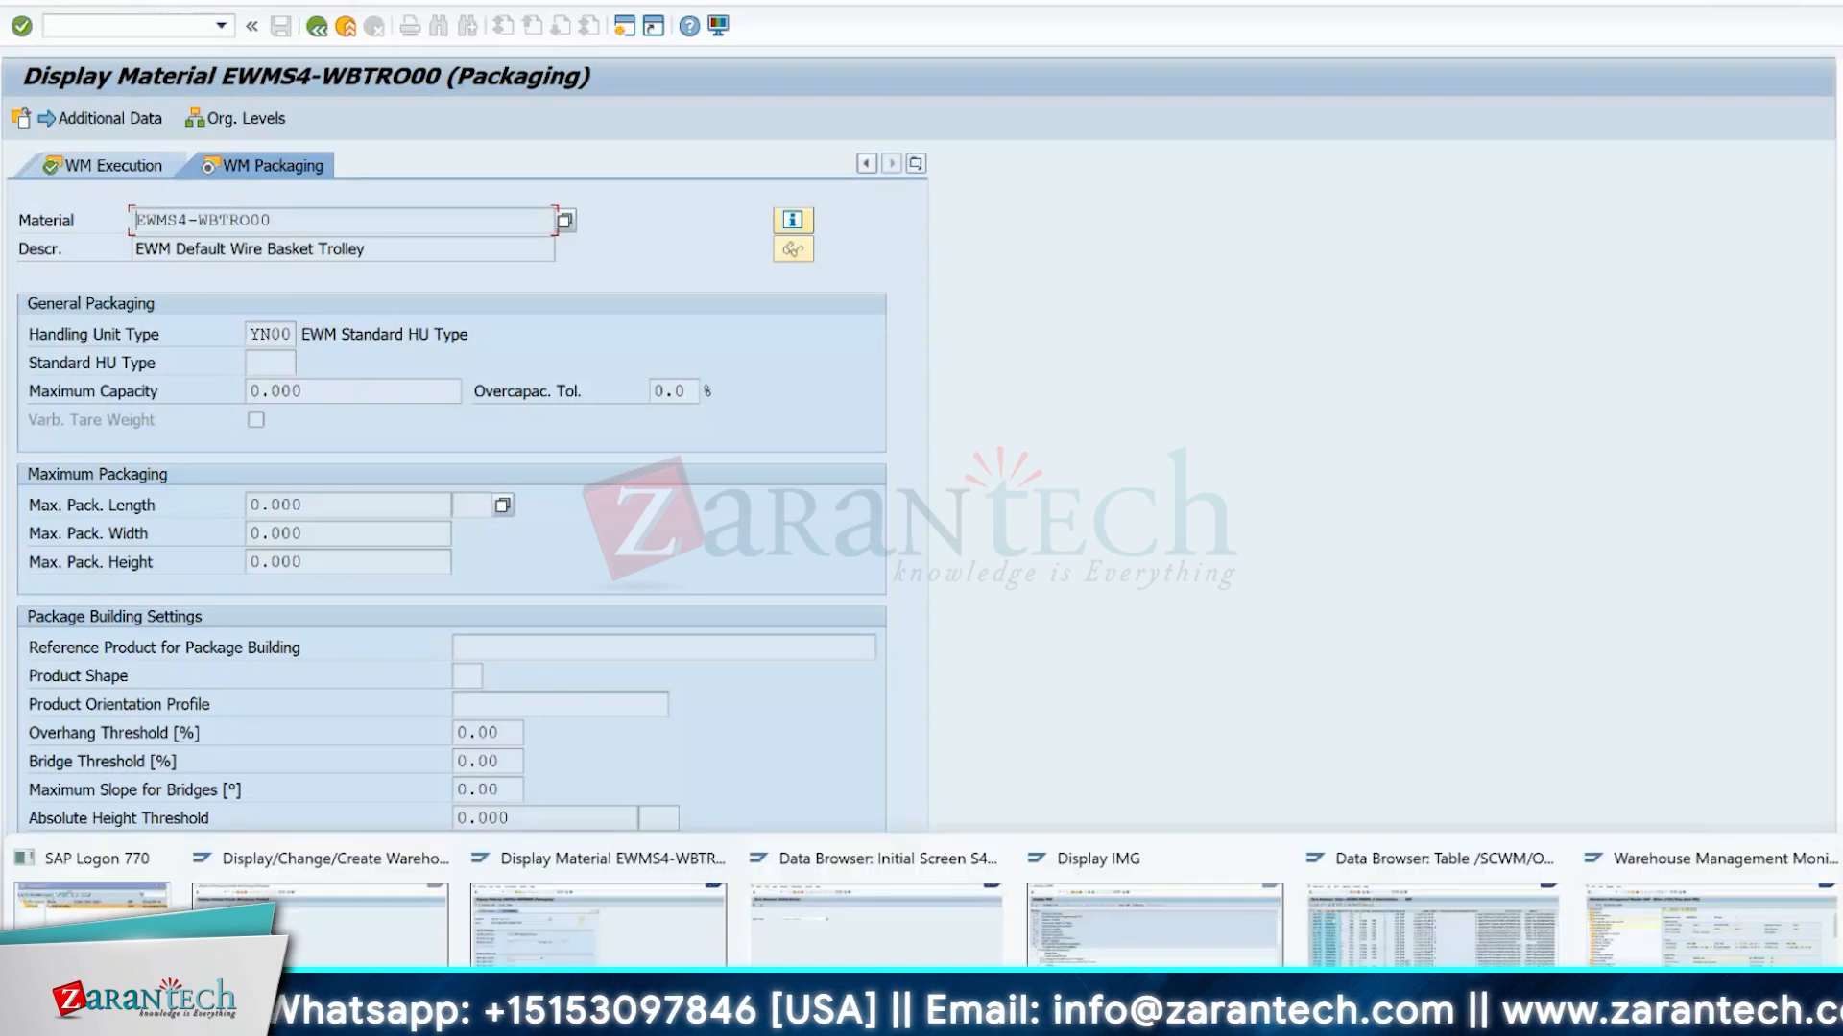
click(319, 907)
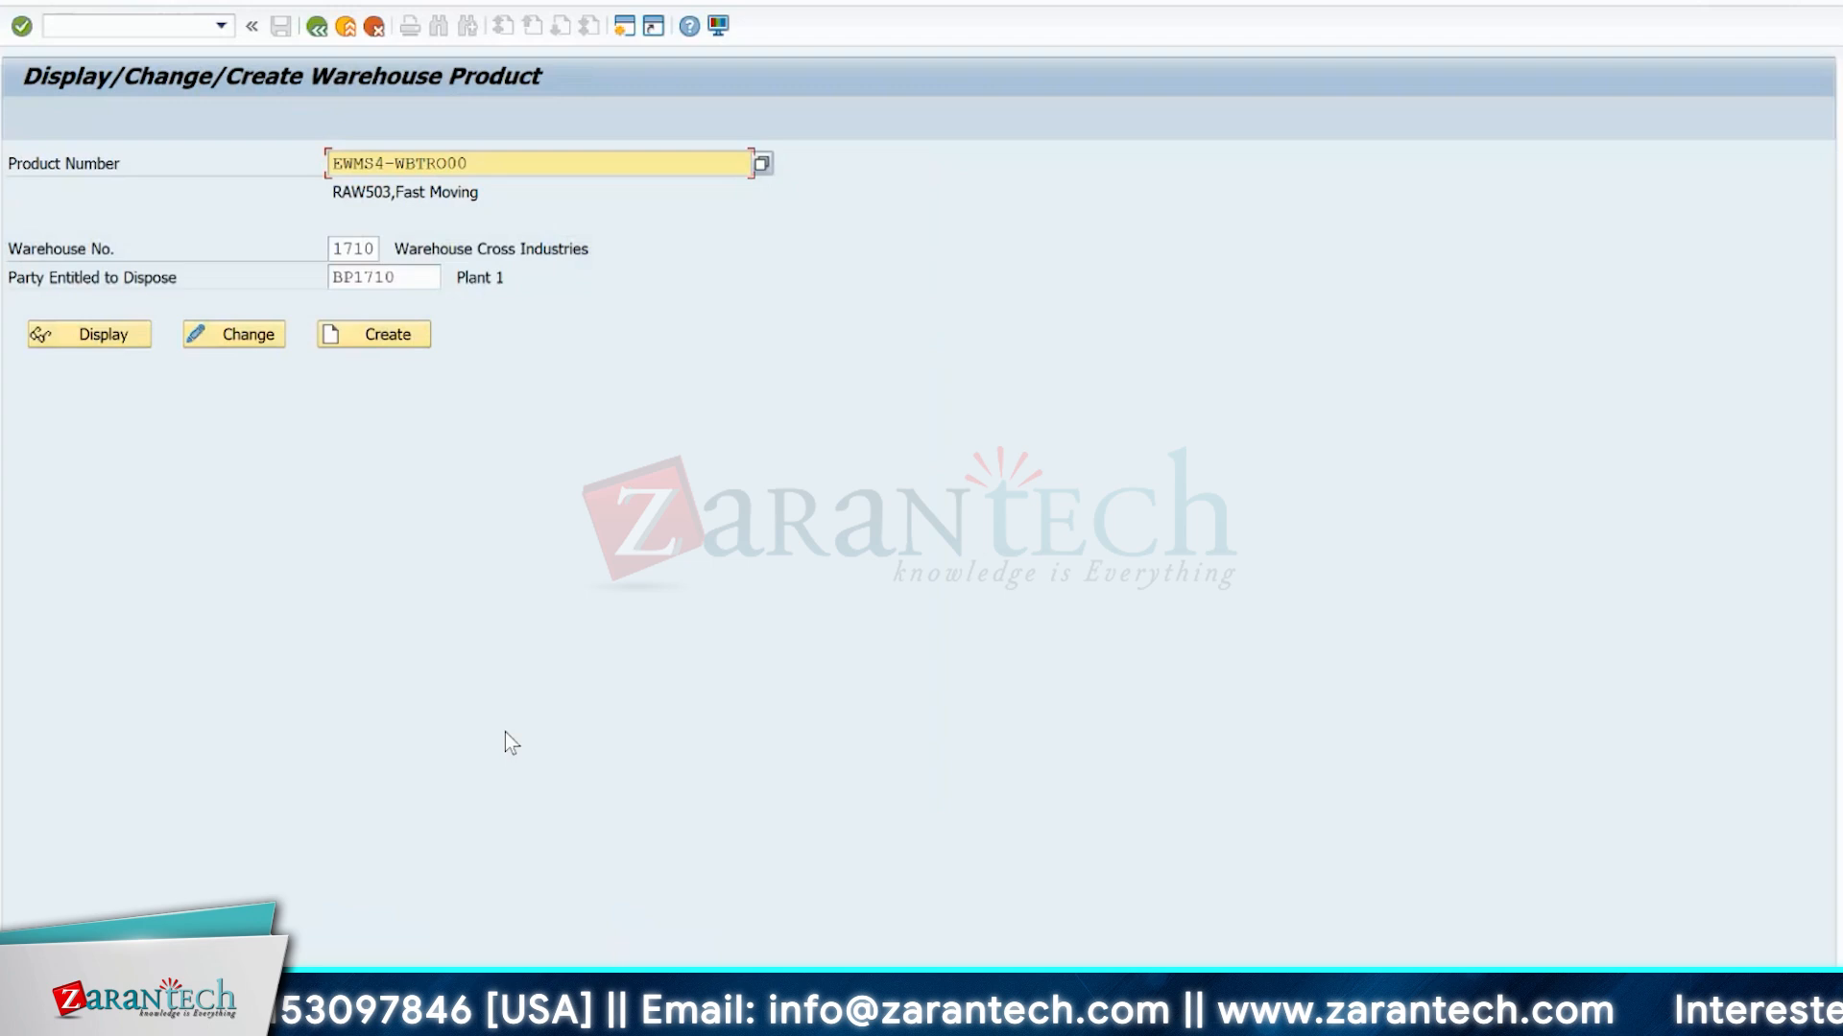
click(521, 163)
key(BackSpace)
key(BackSpace)
key(BackSpace)
key(BackSpace)
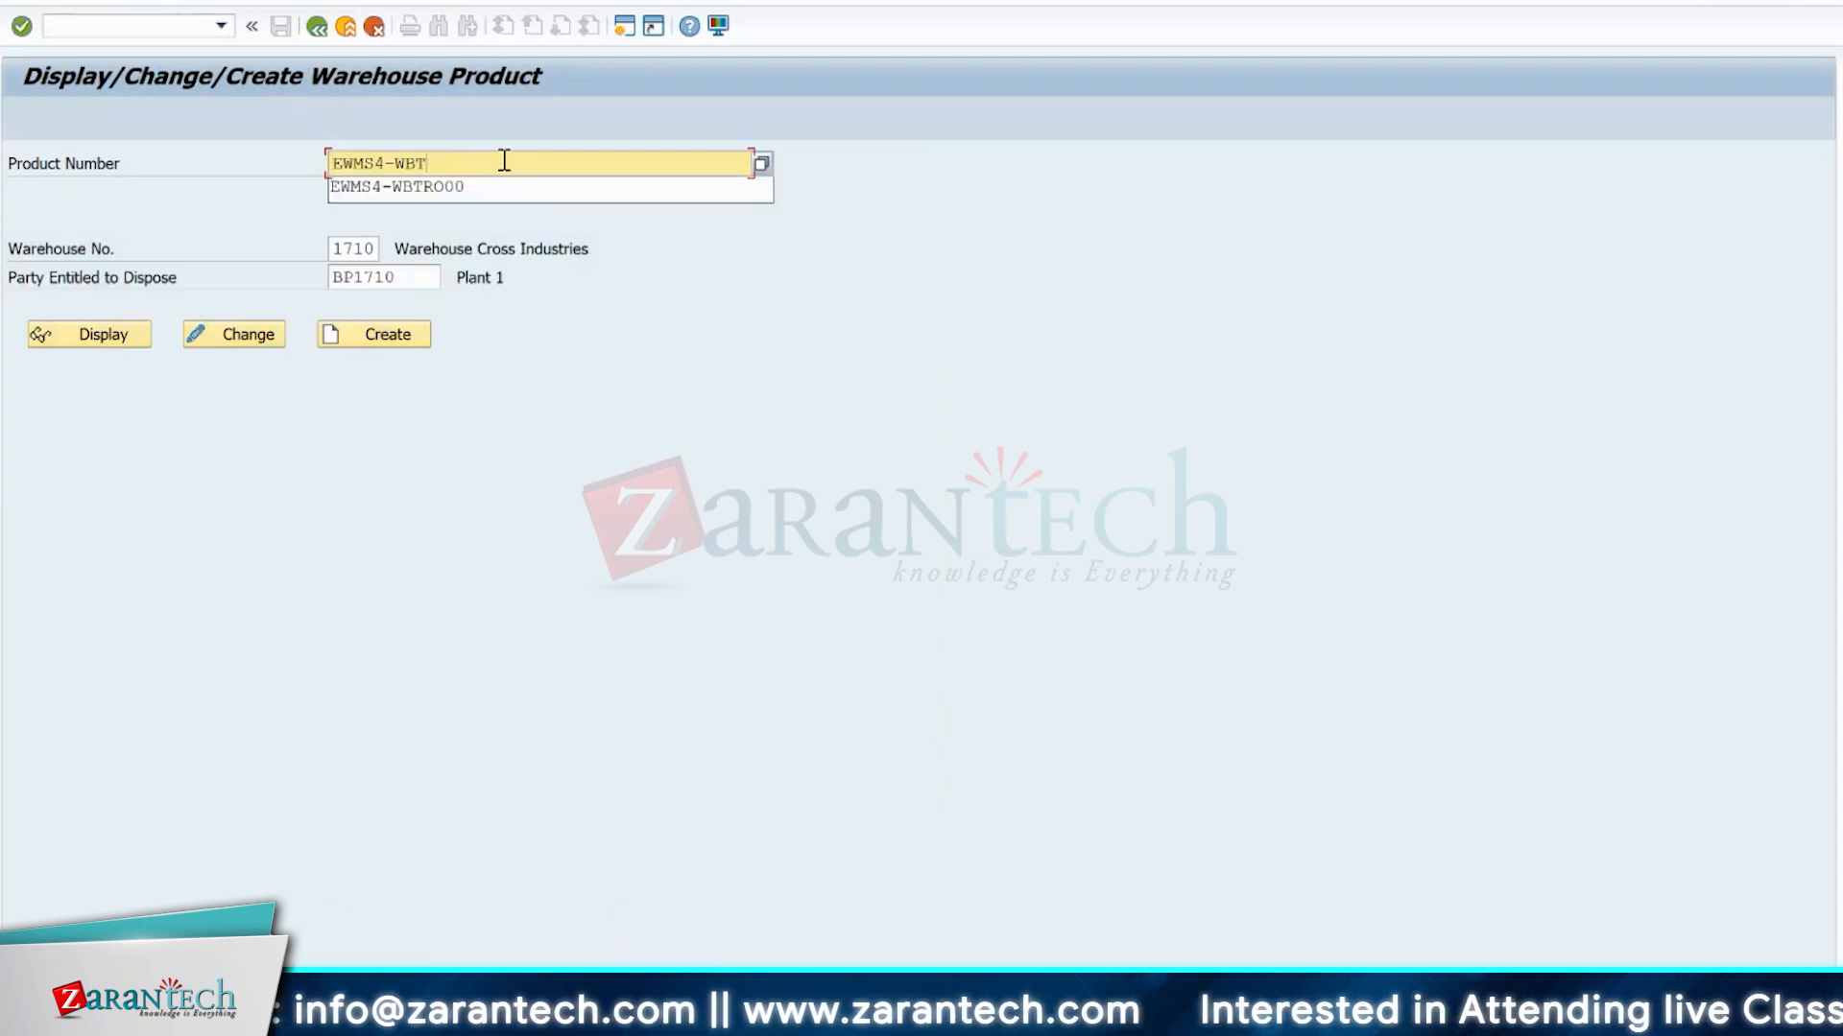
key(BackSpace)
key(BackSpace)
key(BackSpace)
key(BackSpace)
key(BackSpace)
key(BackSpace)
key(BackSpace)
key(BackSpace)
key(BackSpace)
text(EWMS4-WBTRO00)
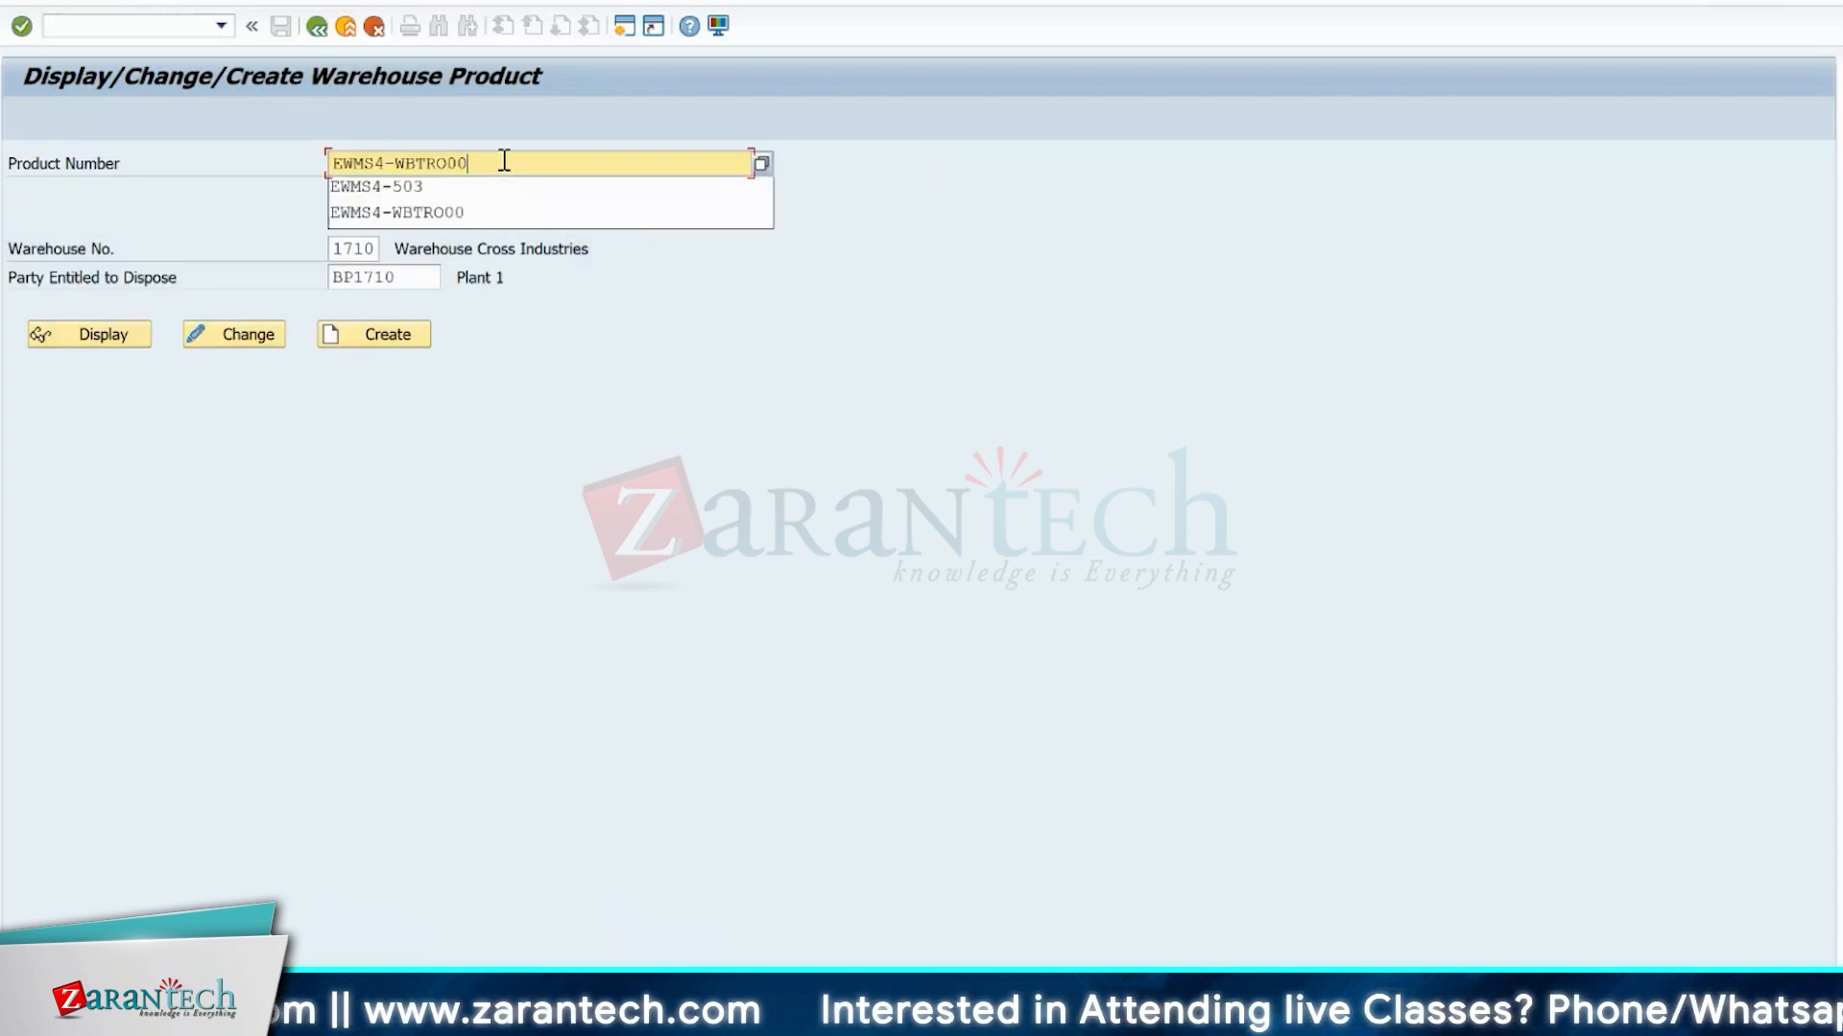
key(Return)
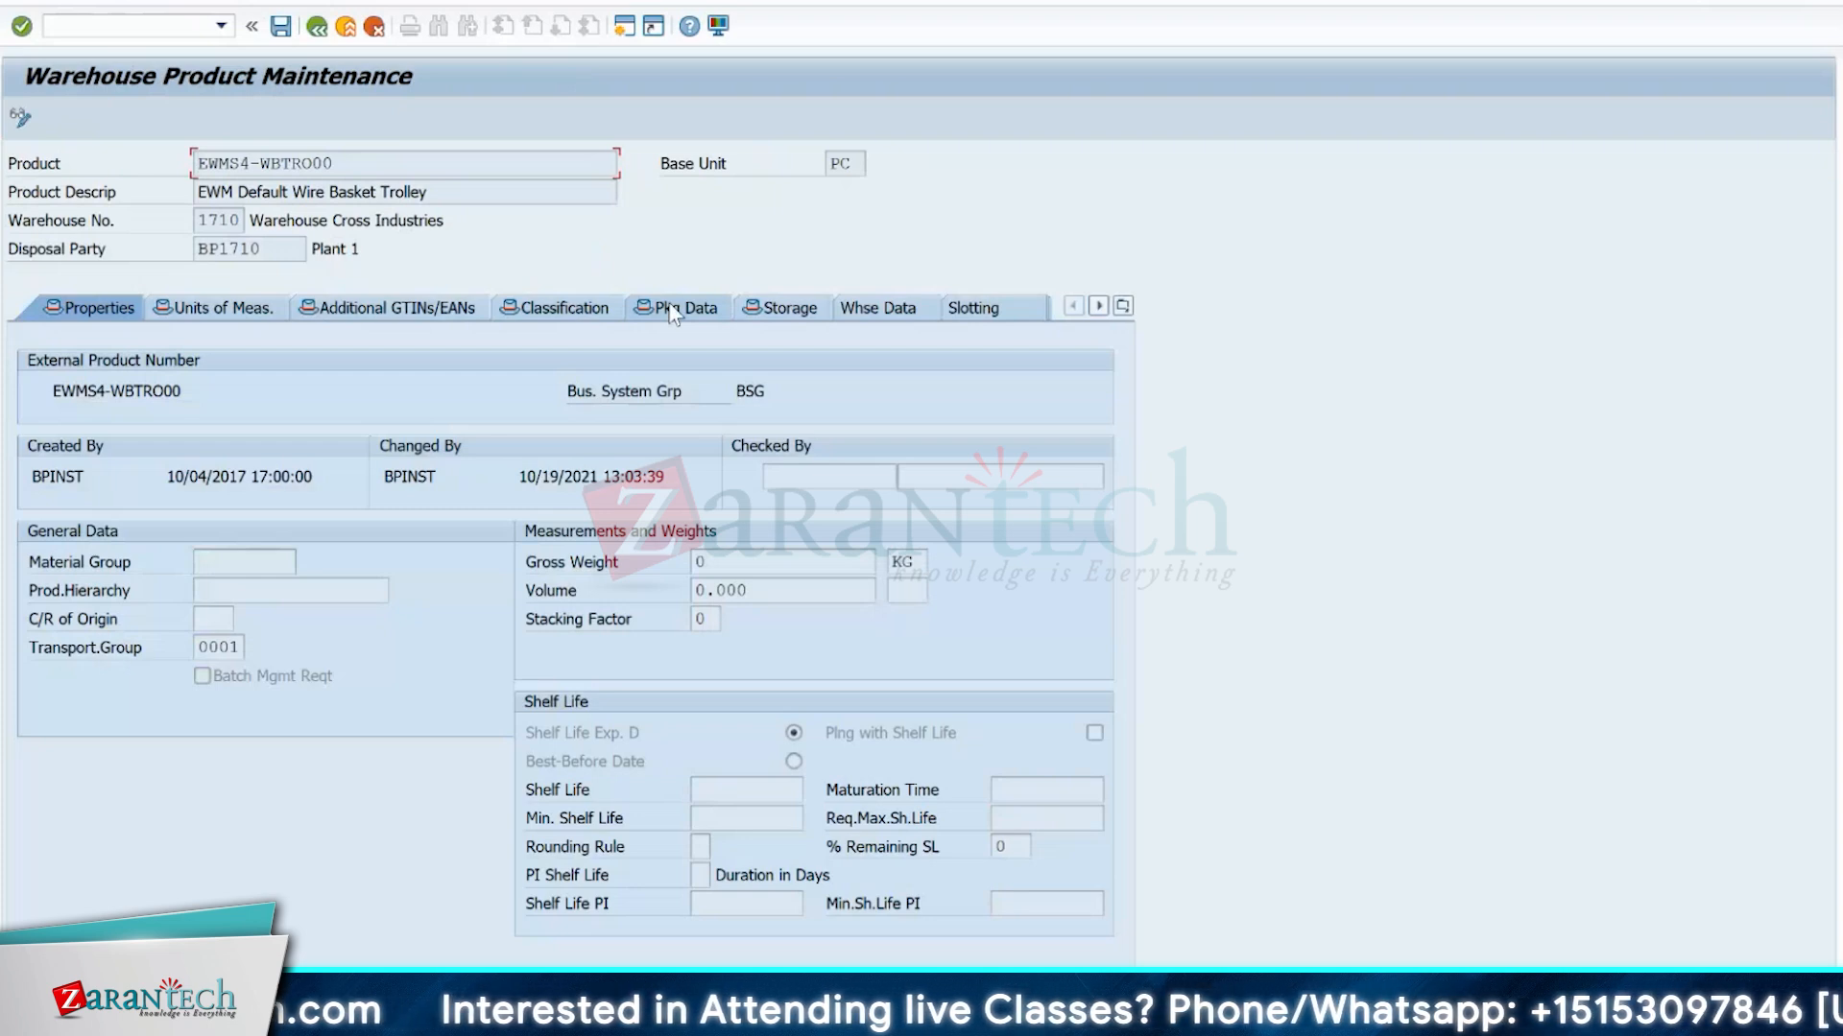
Open the product's packaging data and look up packaging material type YN03 in the value help, then close the results.
click(672, 311)
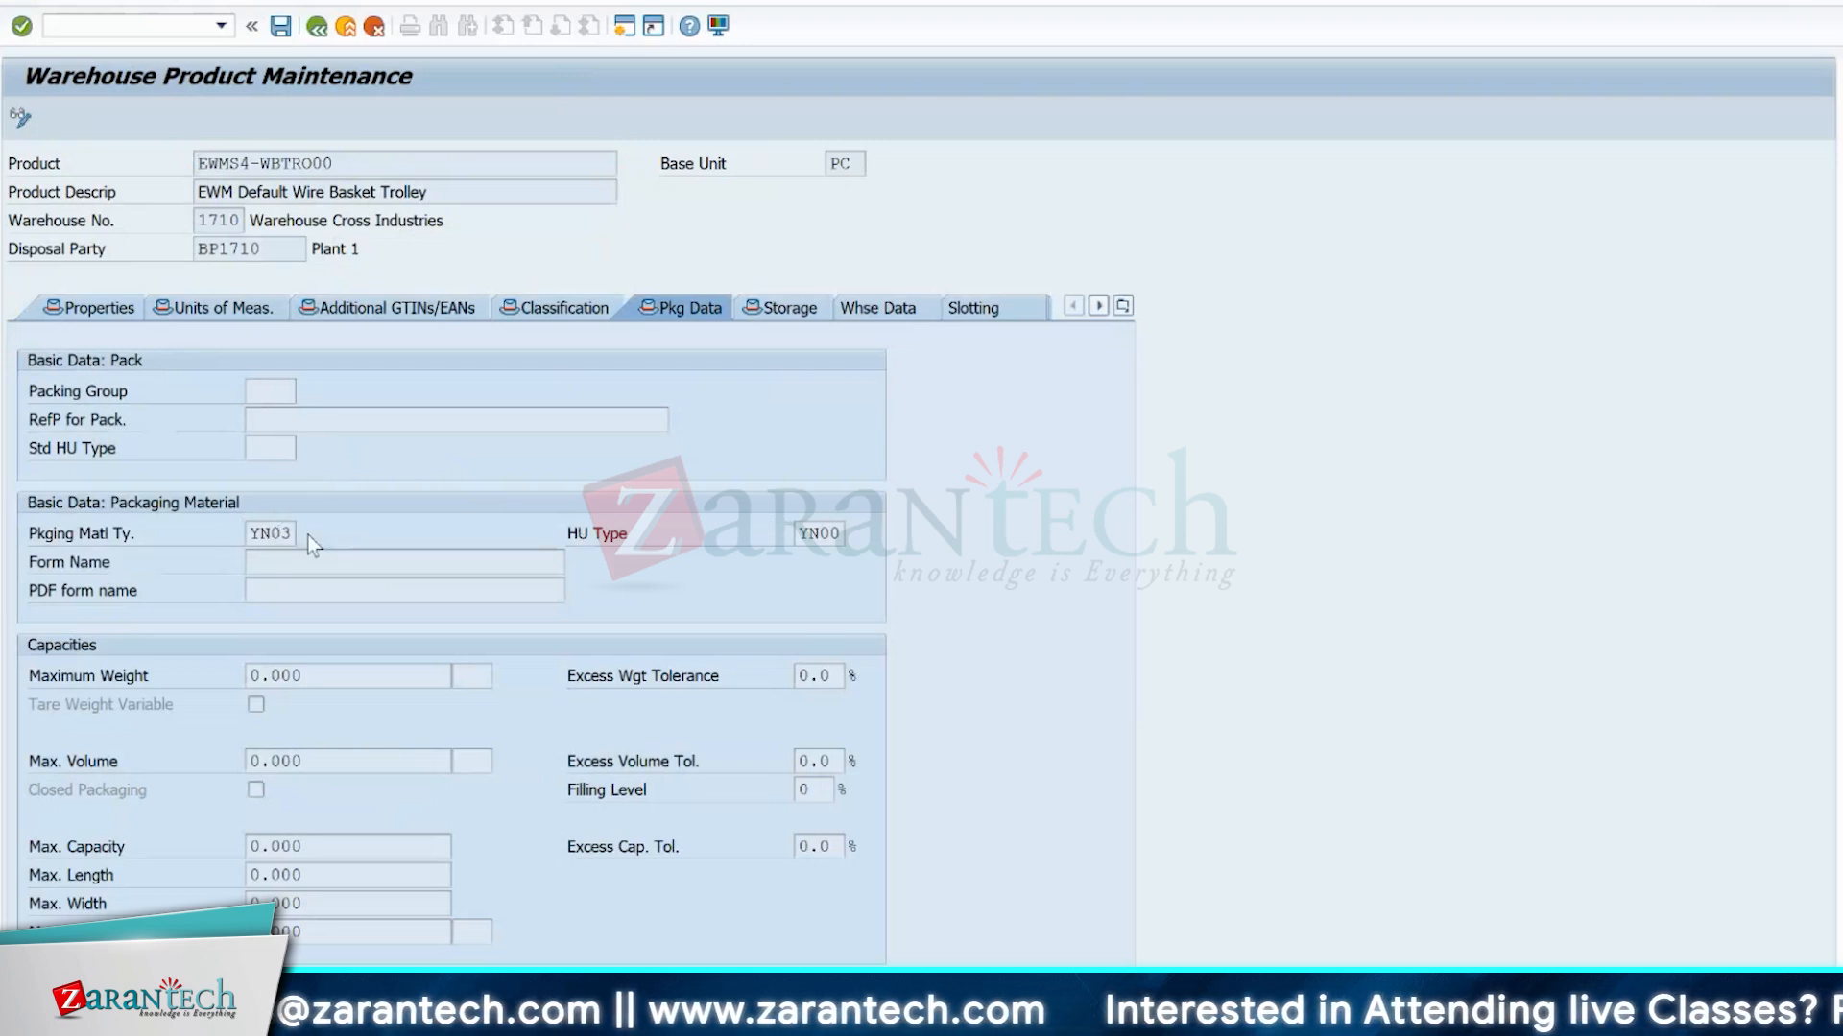
key(F4)
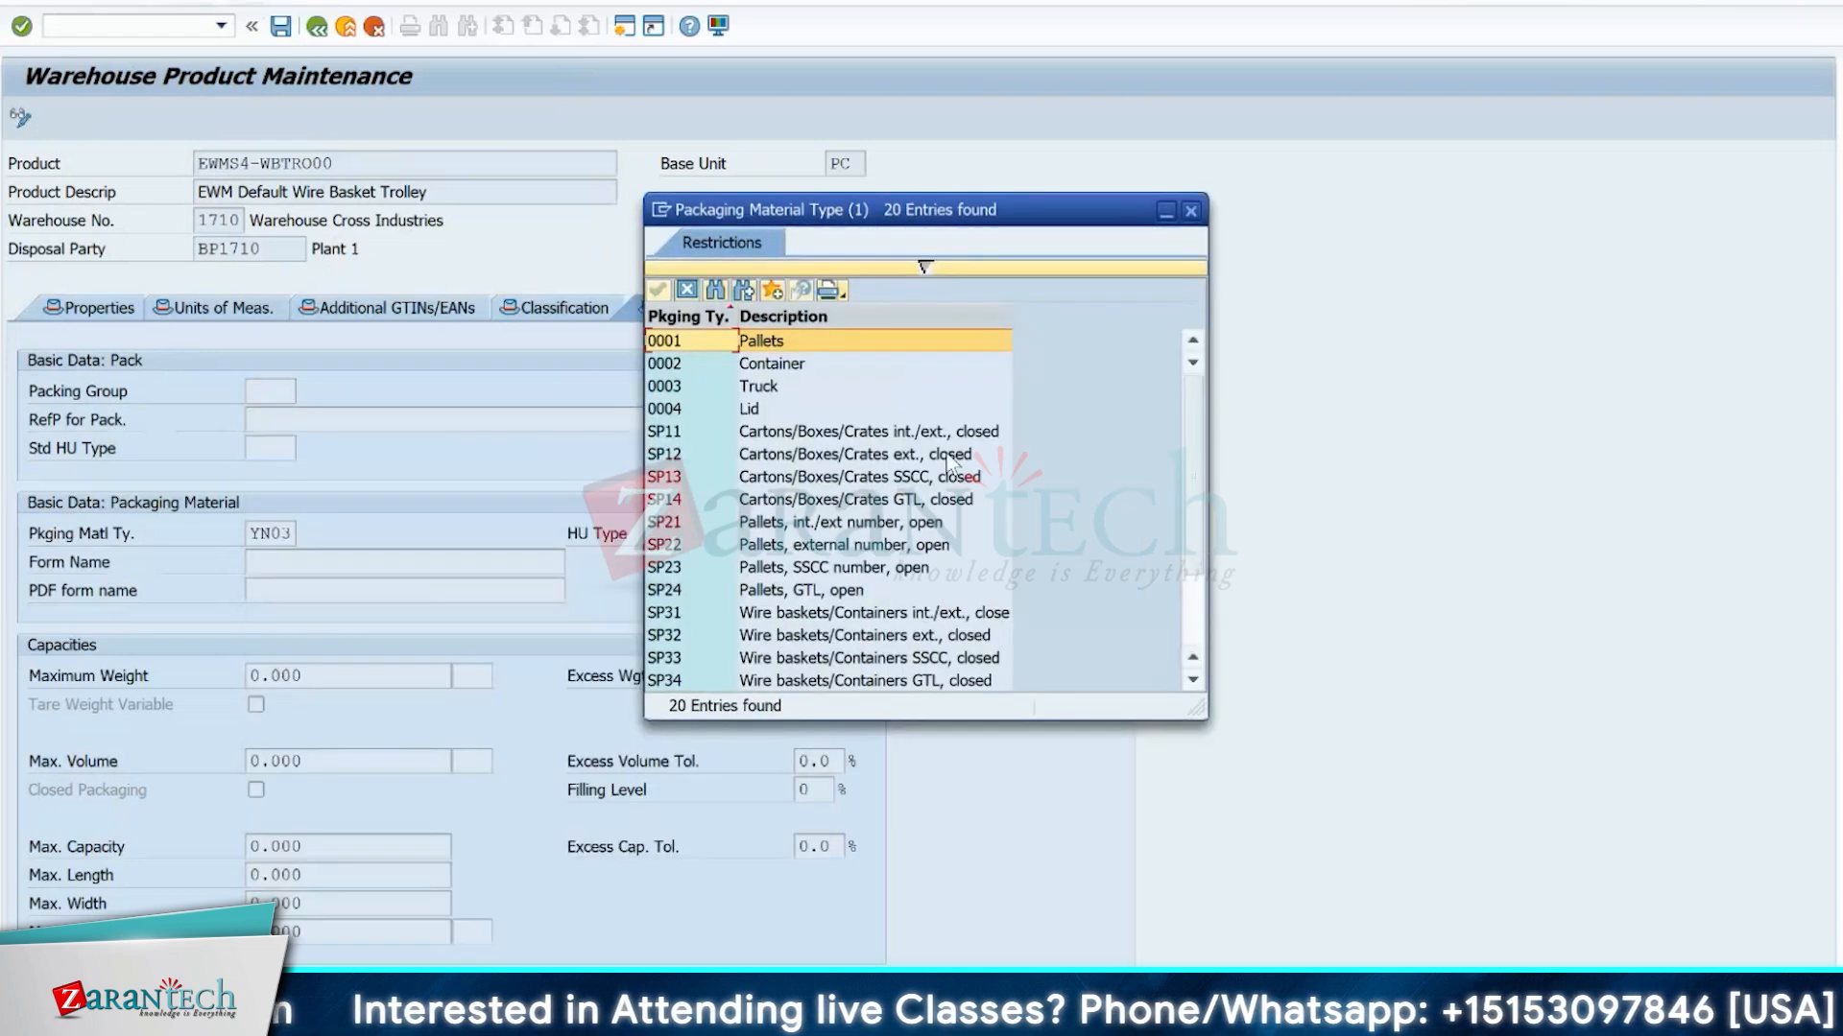
click(924, 269)
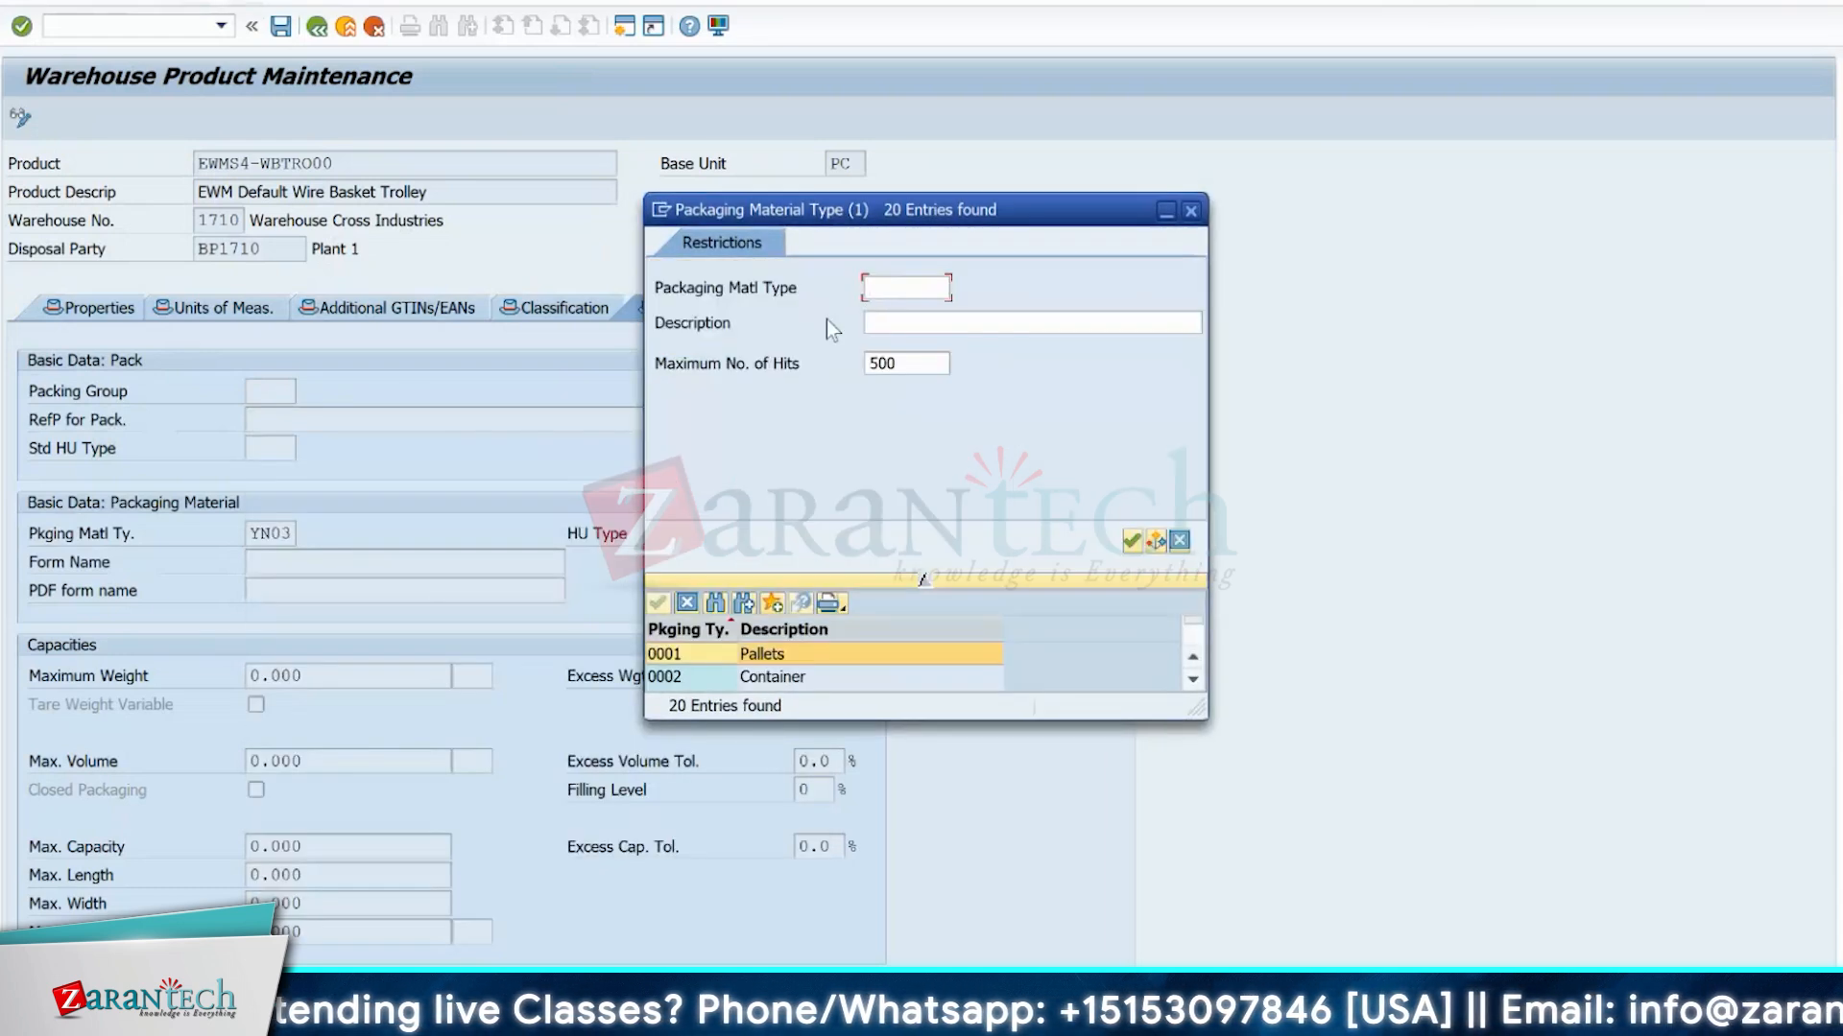
text(YN03)
key(Return)
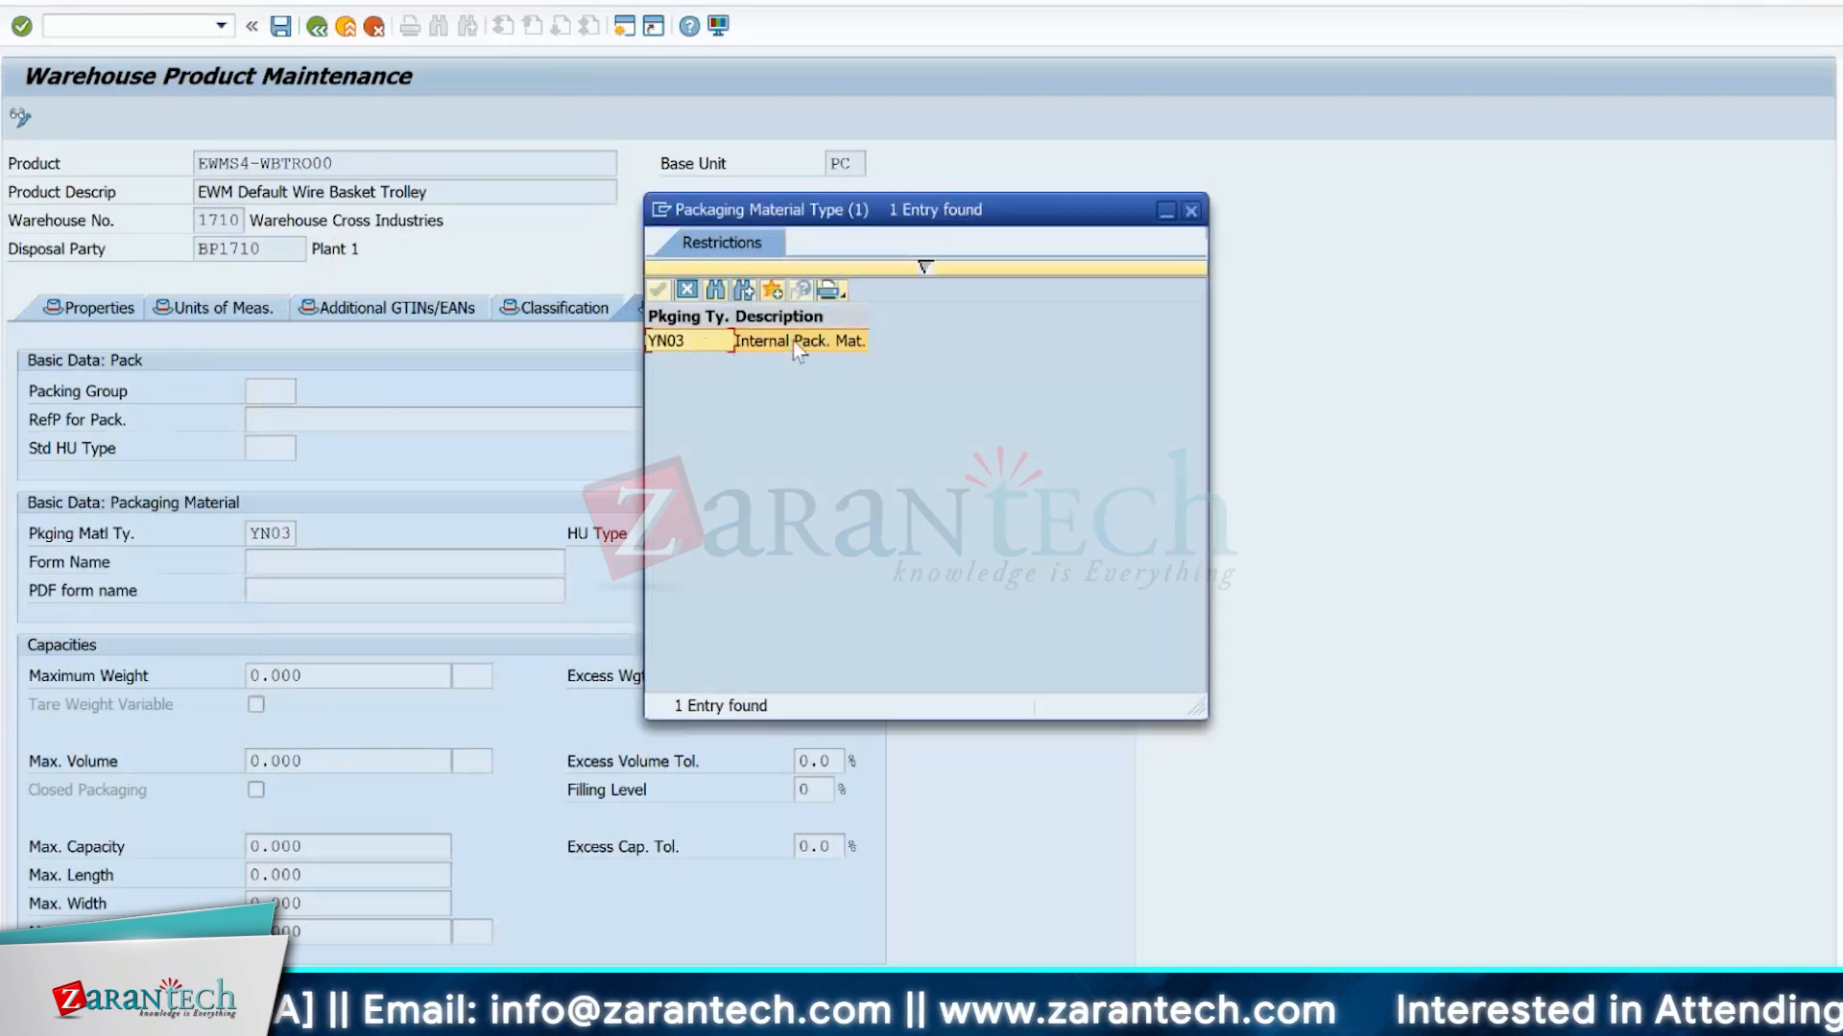
click(1191, 210)
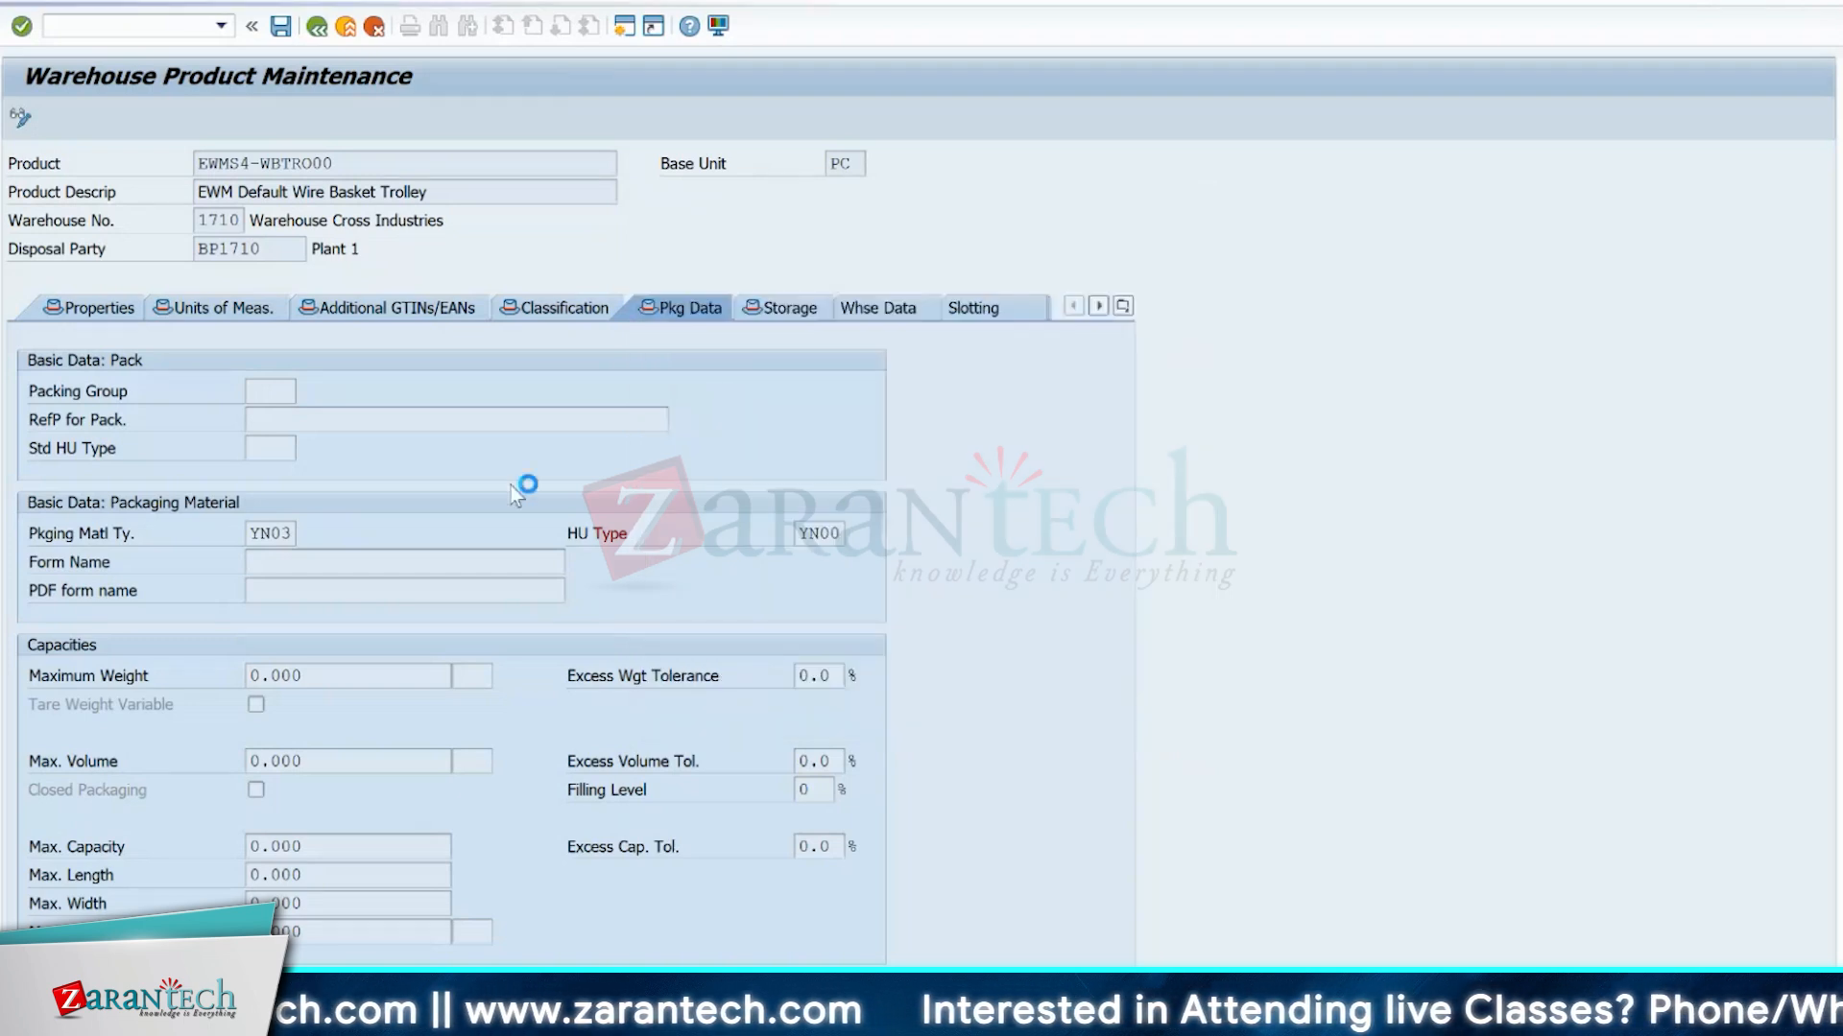
Reopen the value help for the product's packaging material type and browse the entries, including pallets, cartons and wire baskets.
click(307, 533)
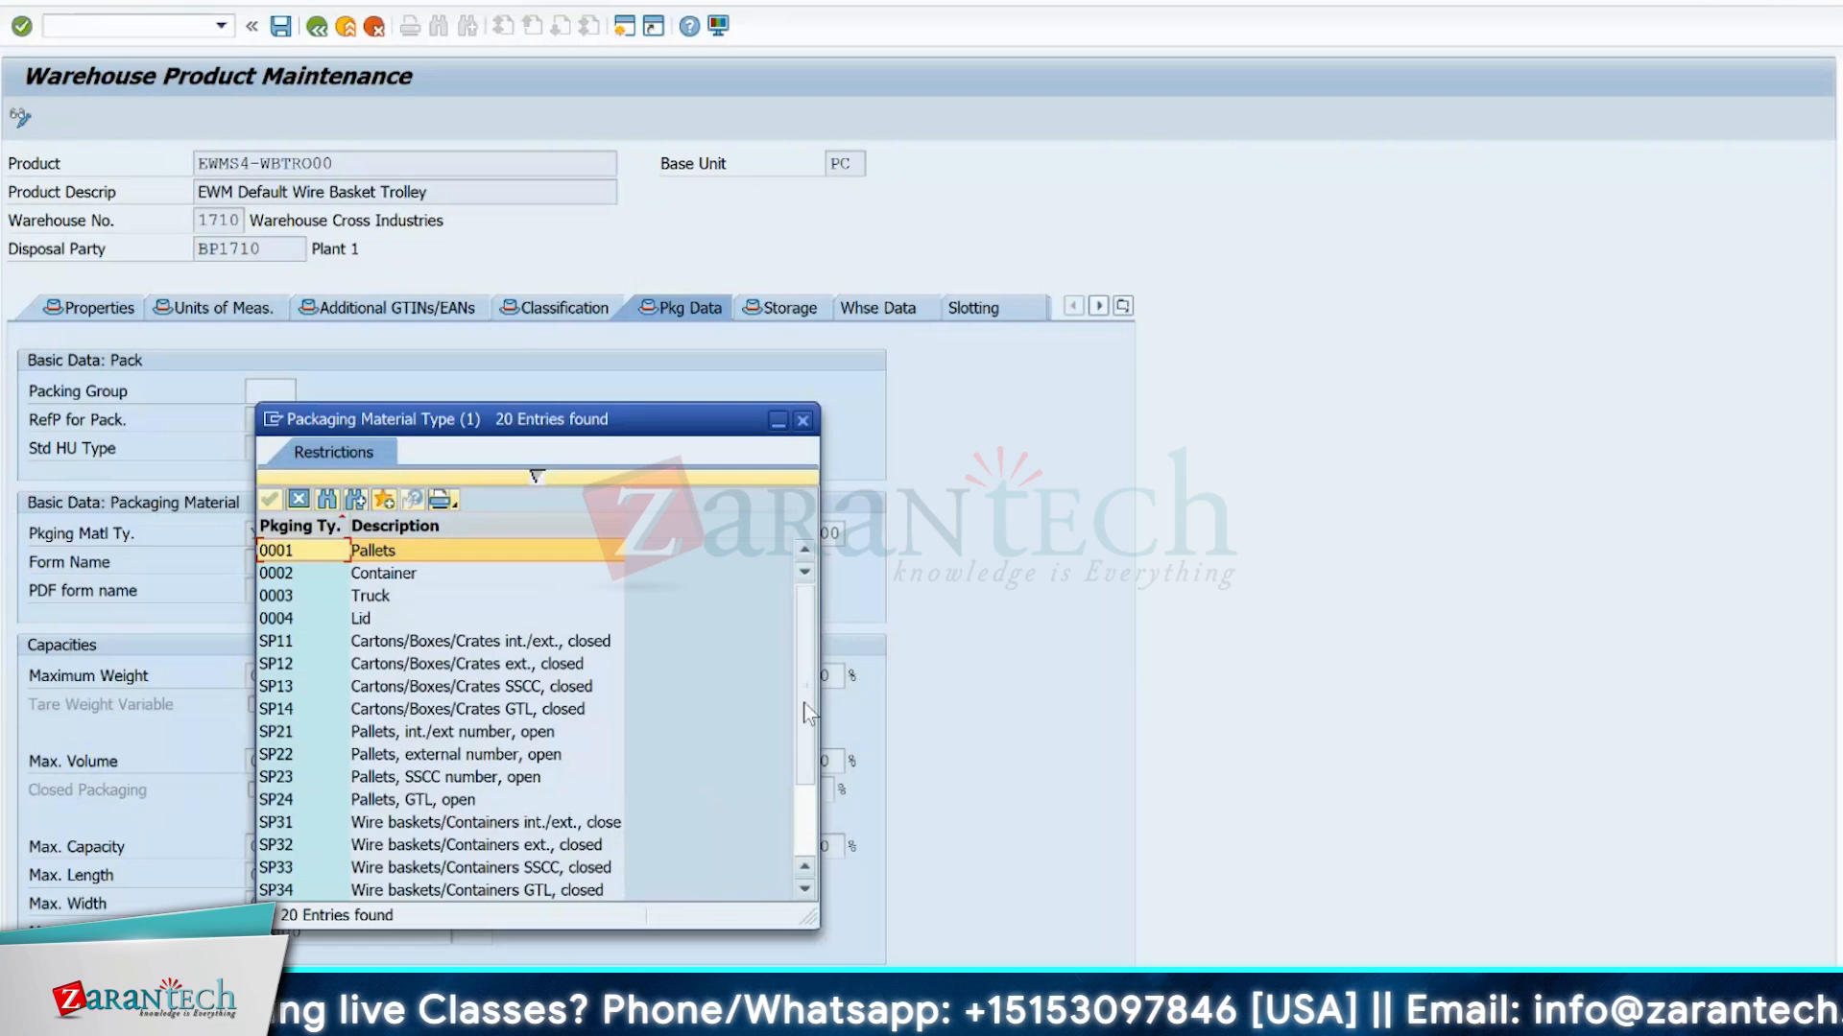
scroll(803, 775, down, 2)
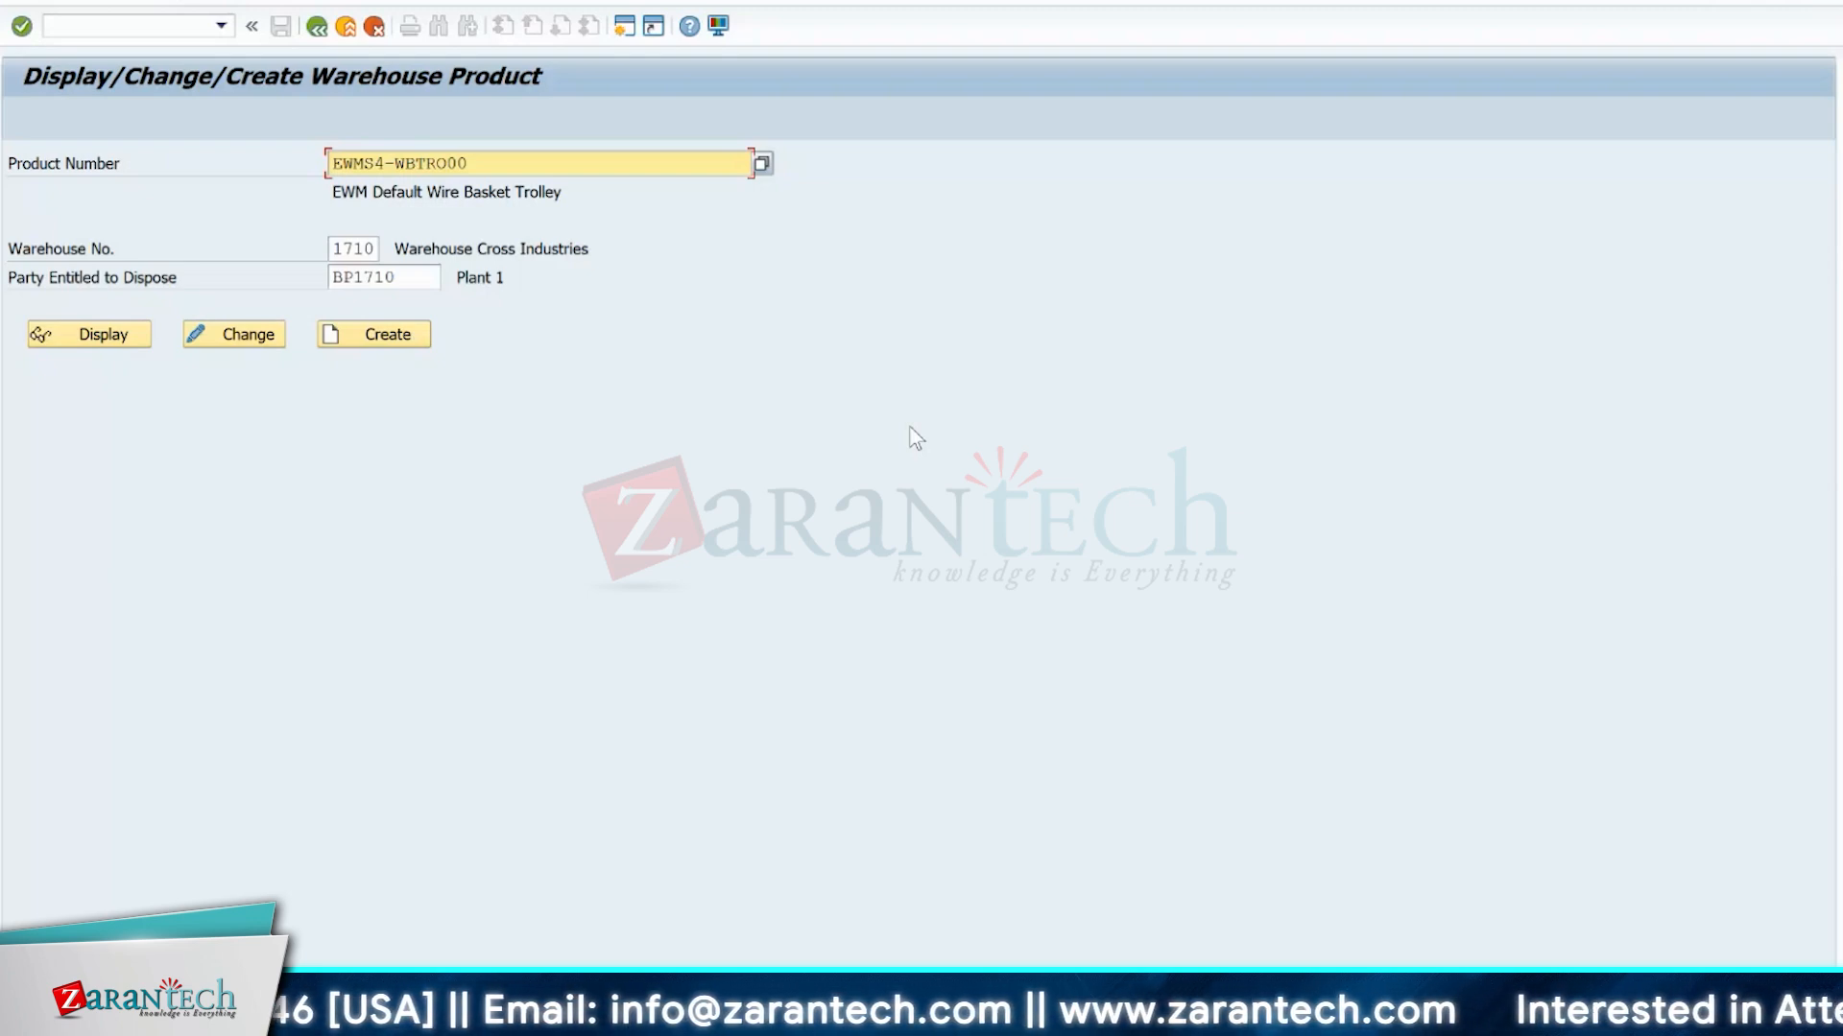
Switch to the warehouse layout workbook in Excel and select the A1HR heading cell of storage column A1.
click(1272, 1017)
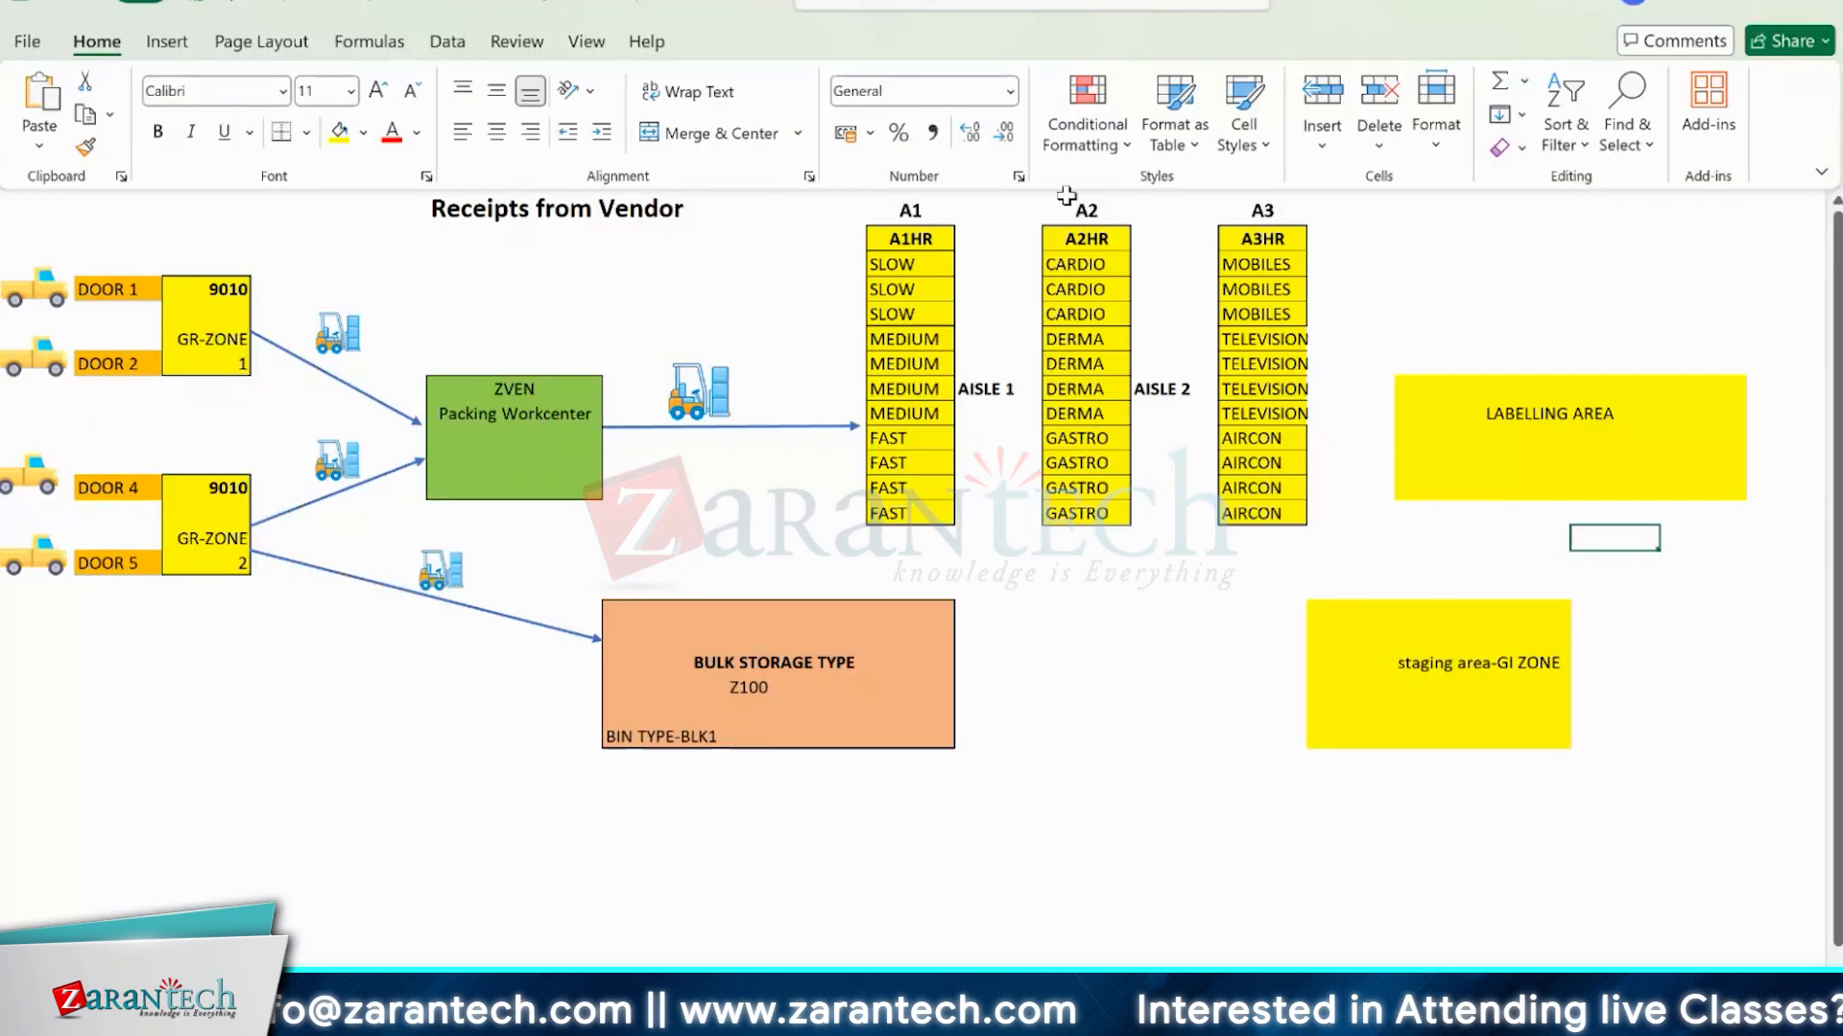
click(895, 236)
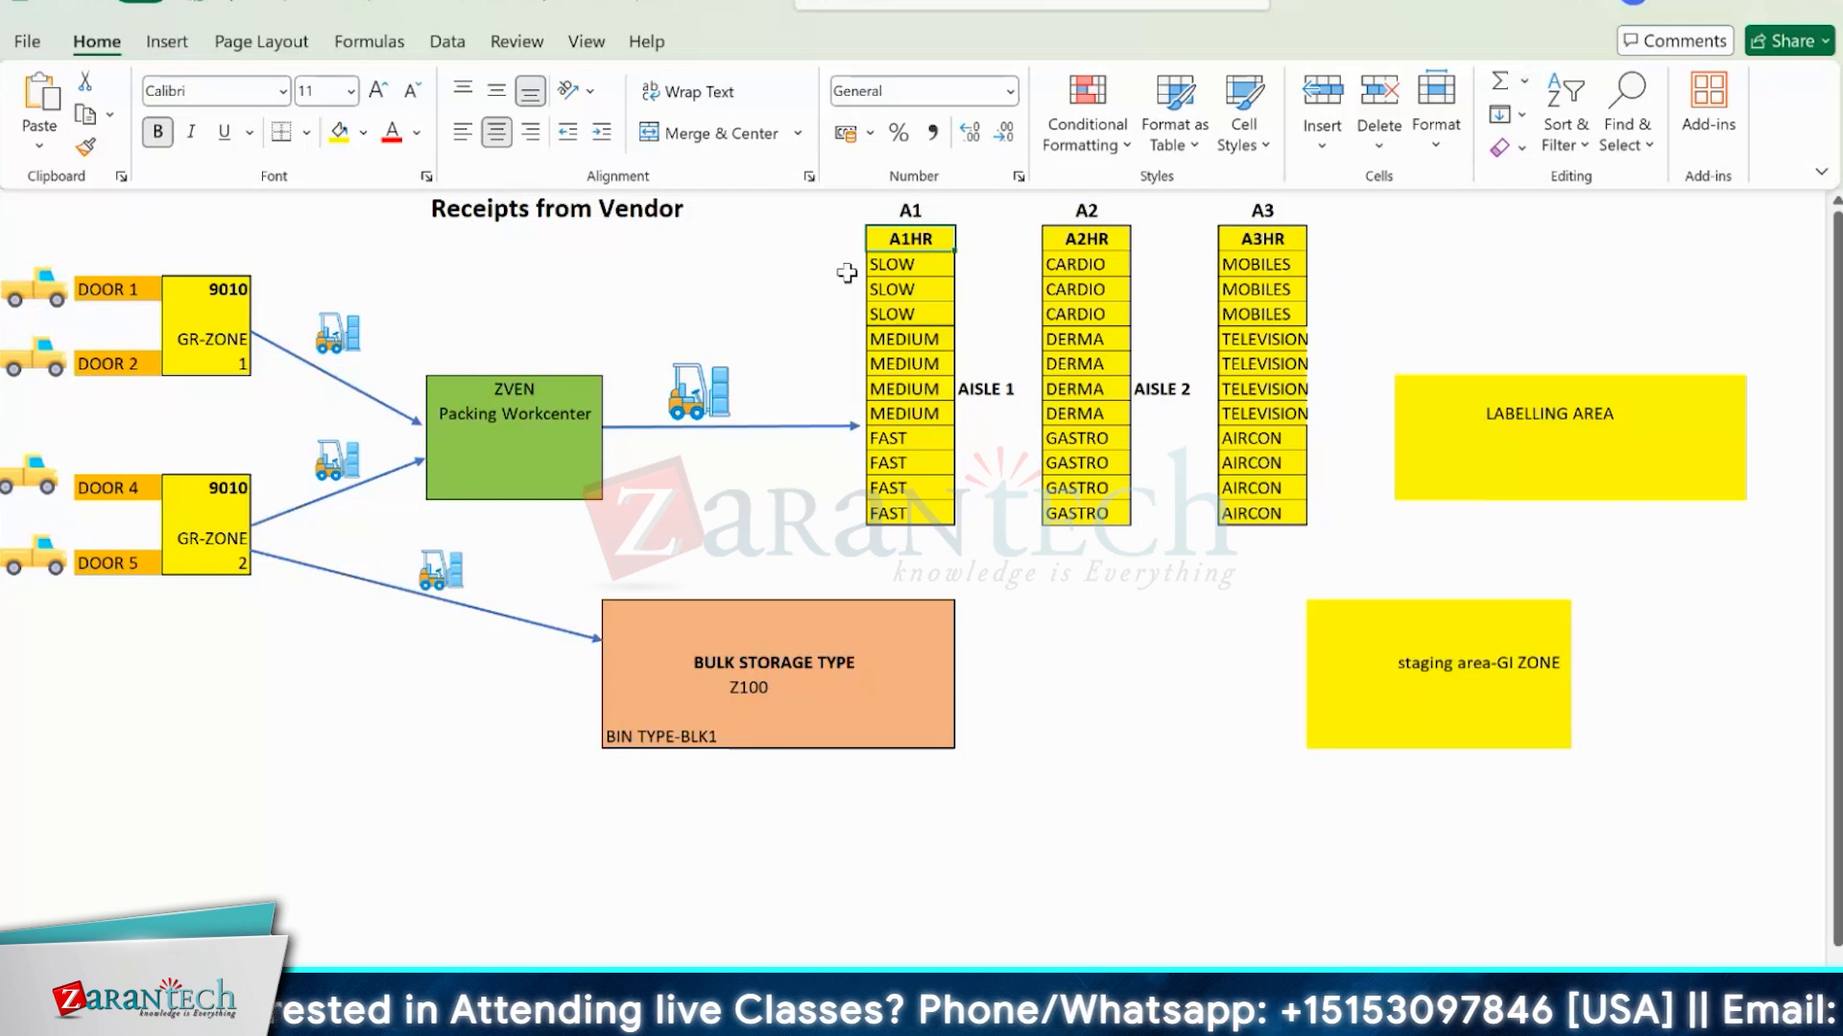
mouse_move(1036, 1017)
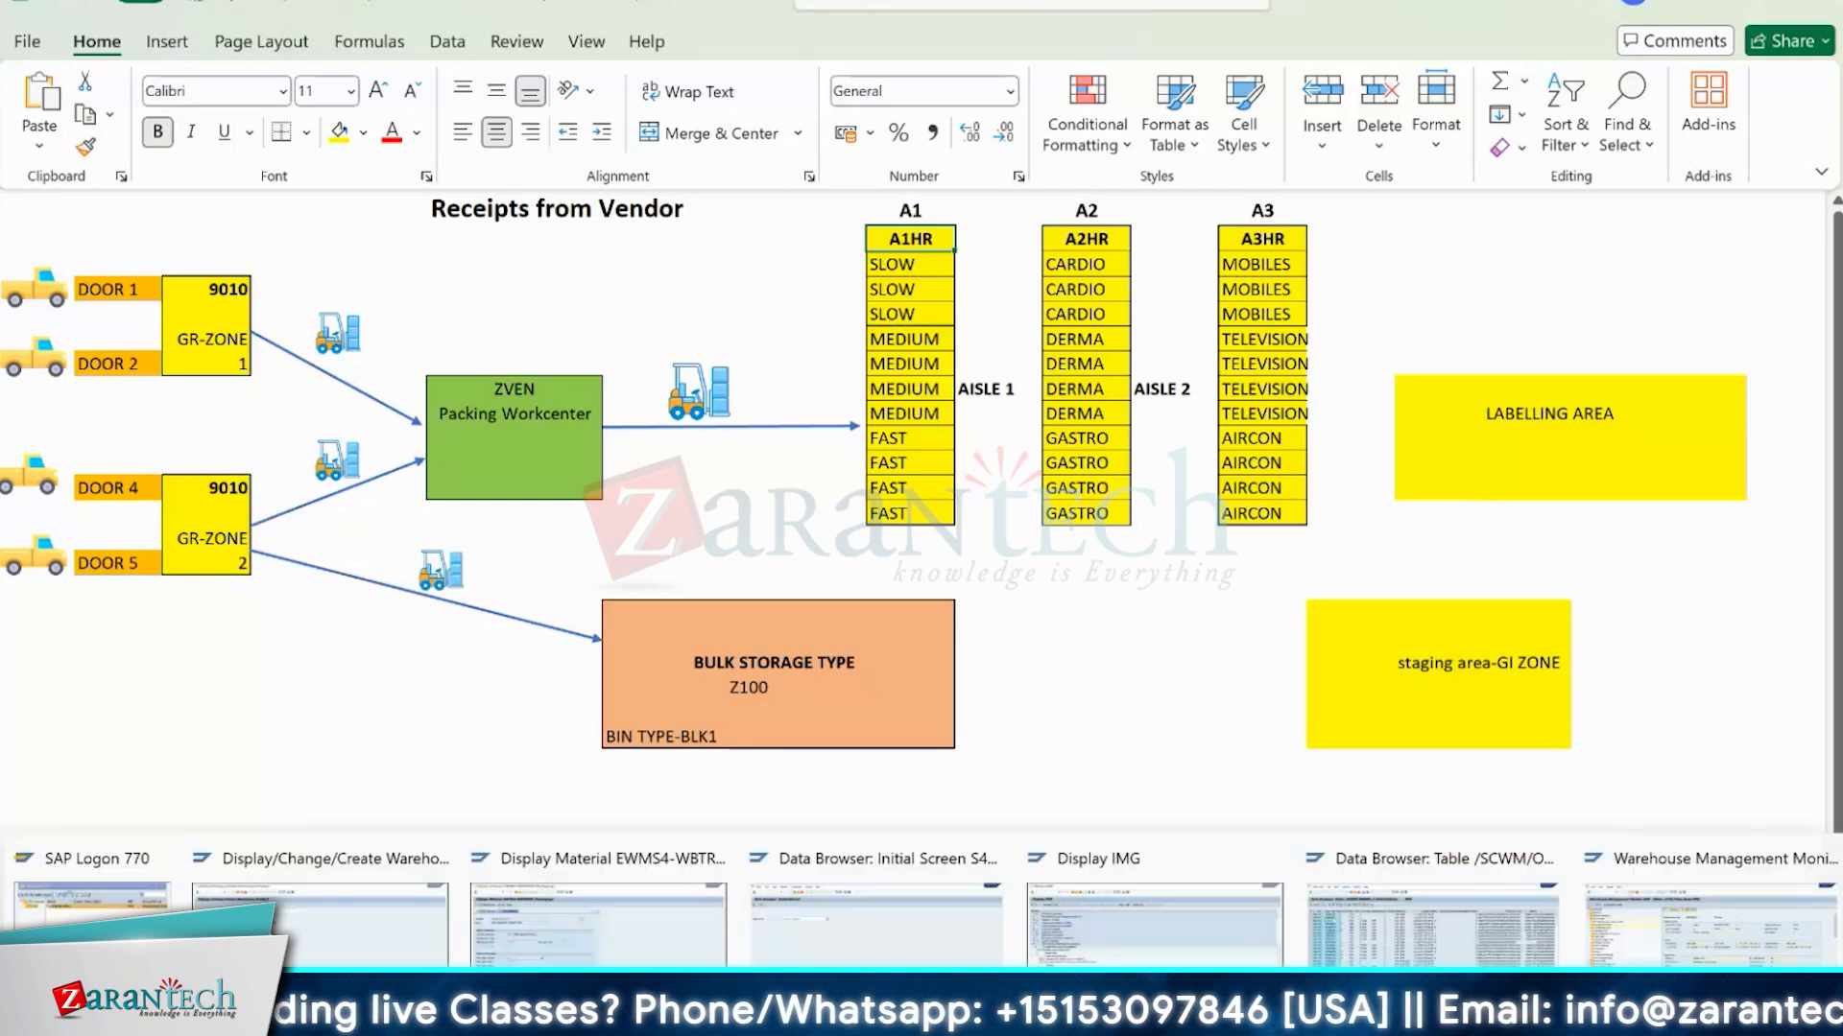
Switch to the Display IMG session in SAP and start transaction BD10 to open Send Material.
click(1097, 946)
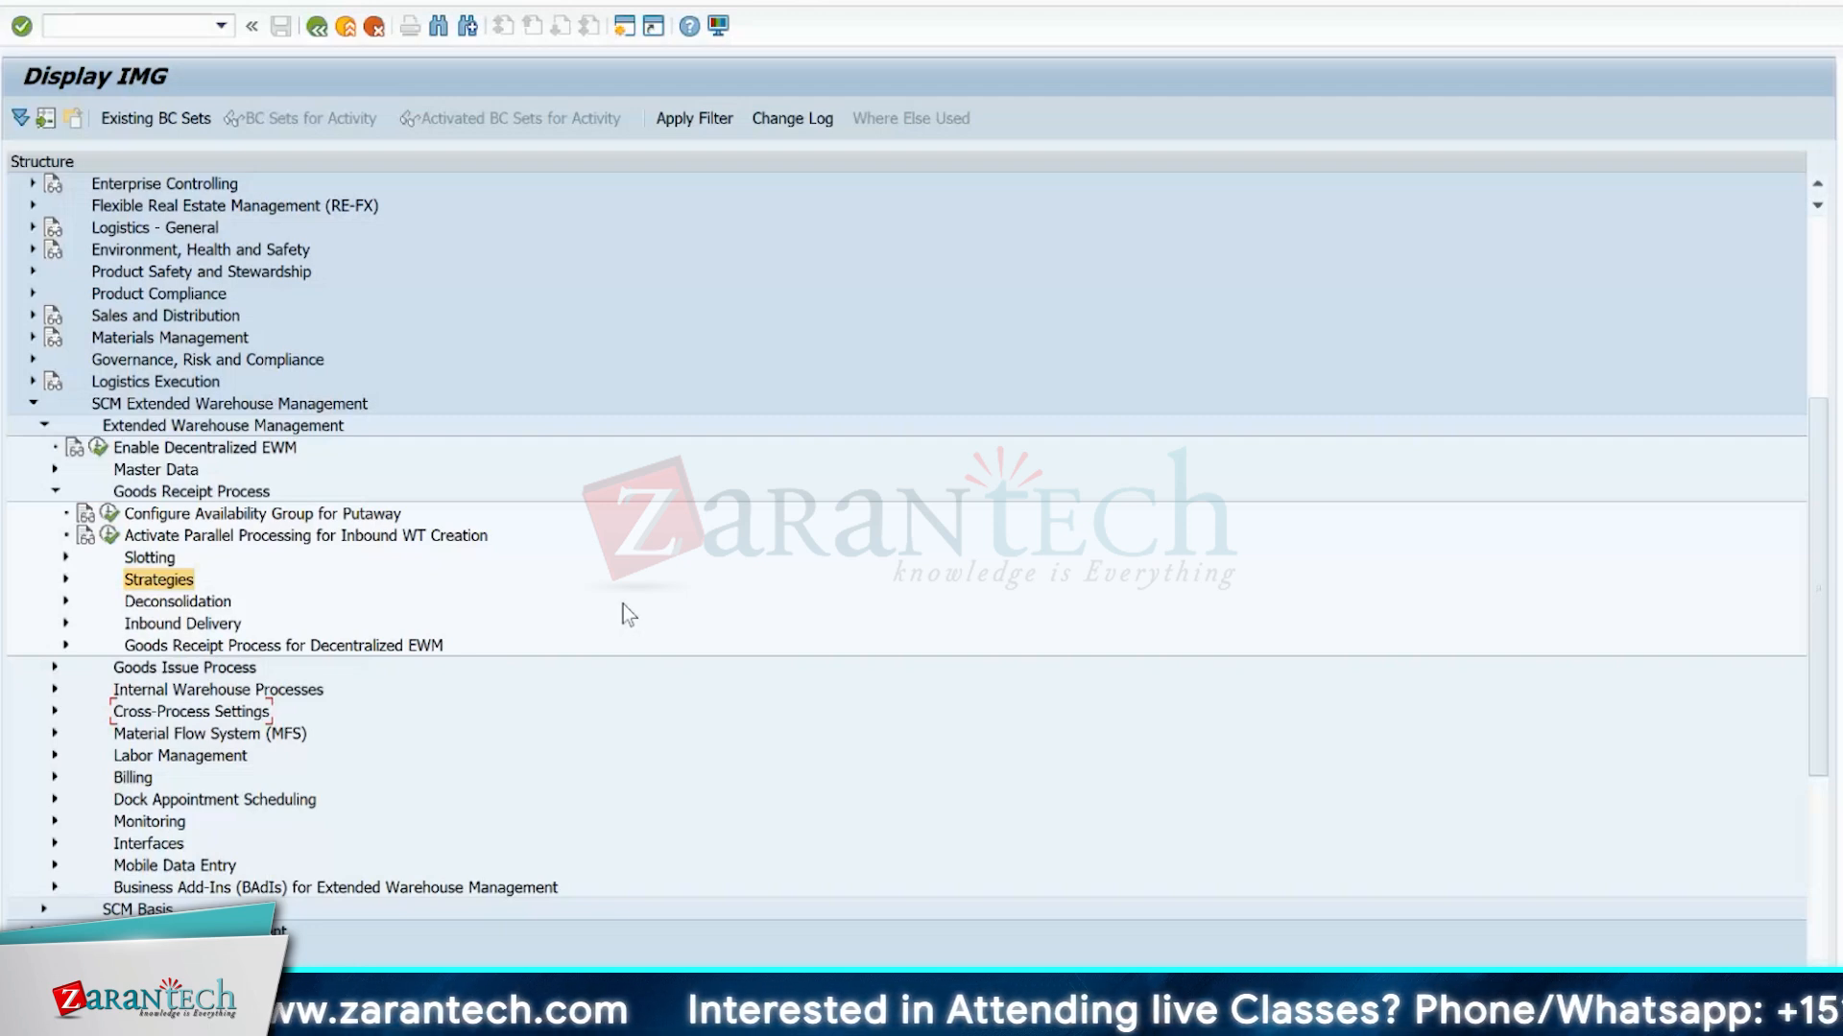
click(135, 27)
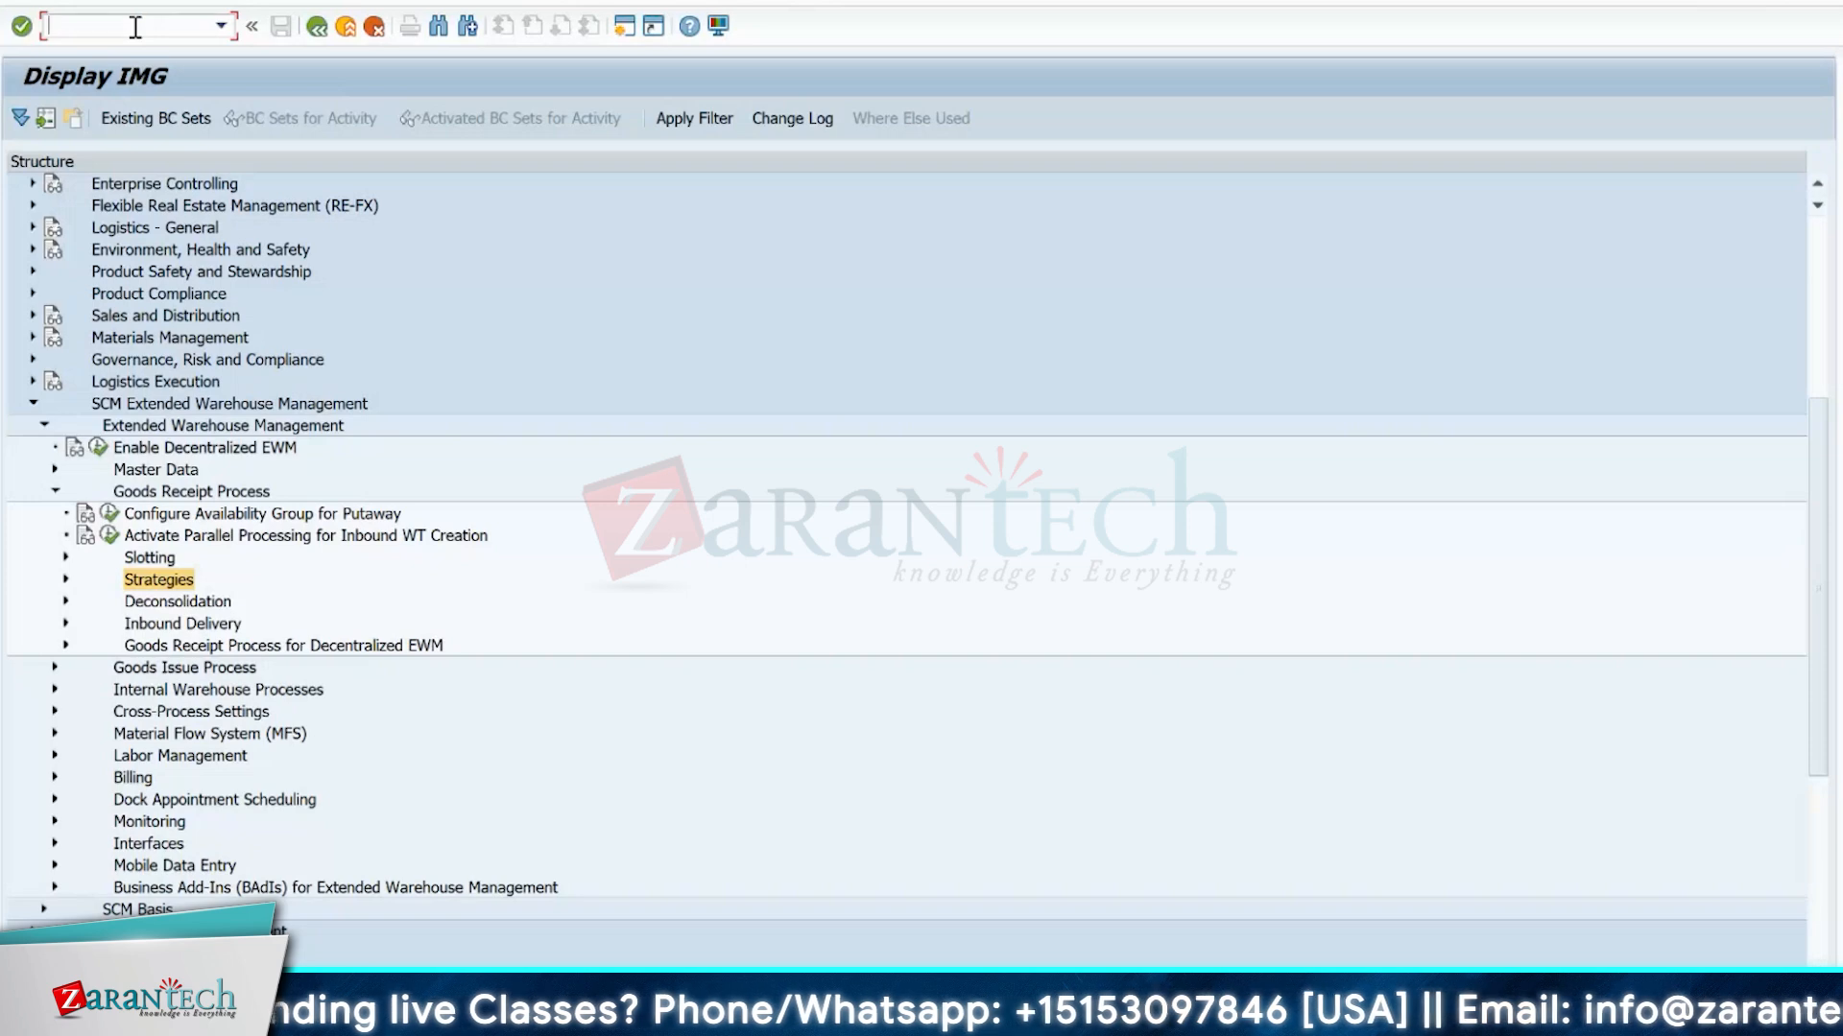
text(/NB)
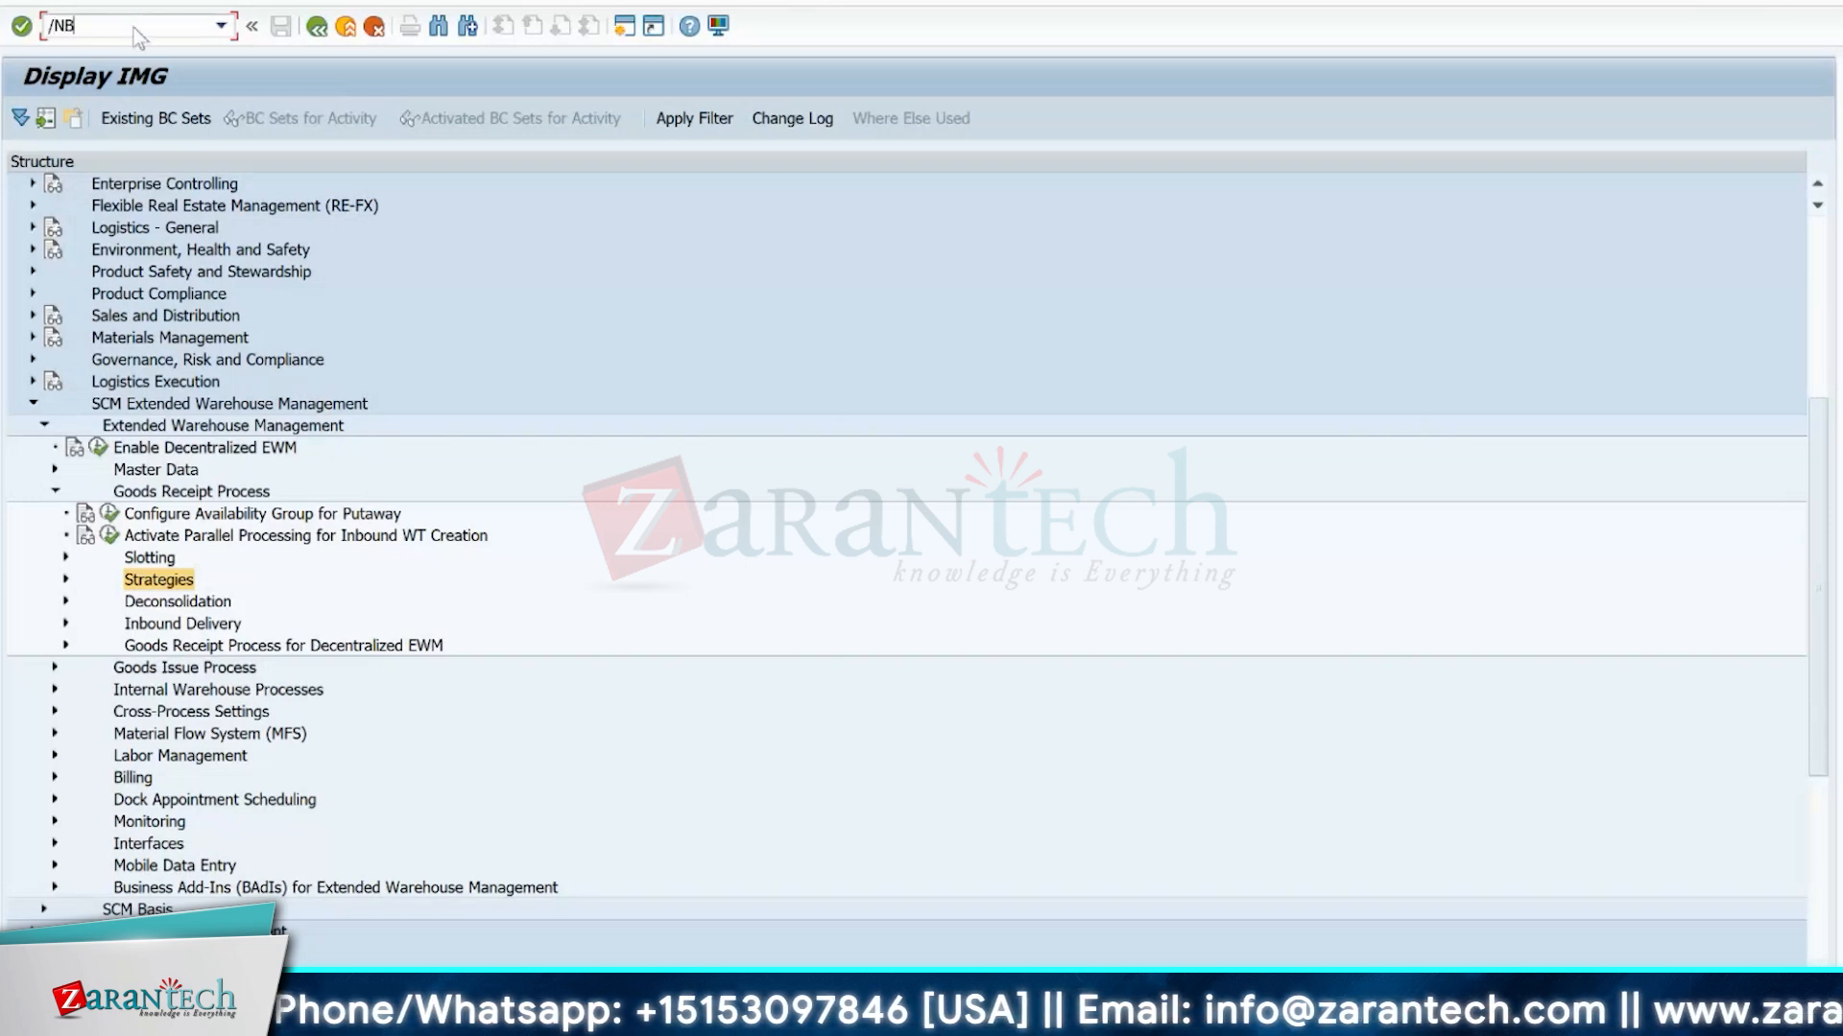
text(D10)
key(Return)
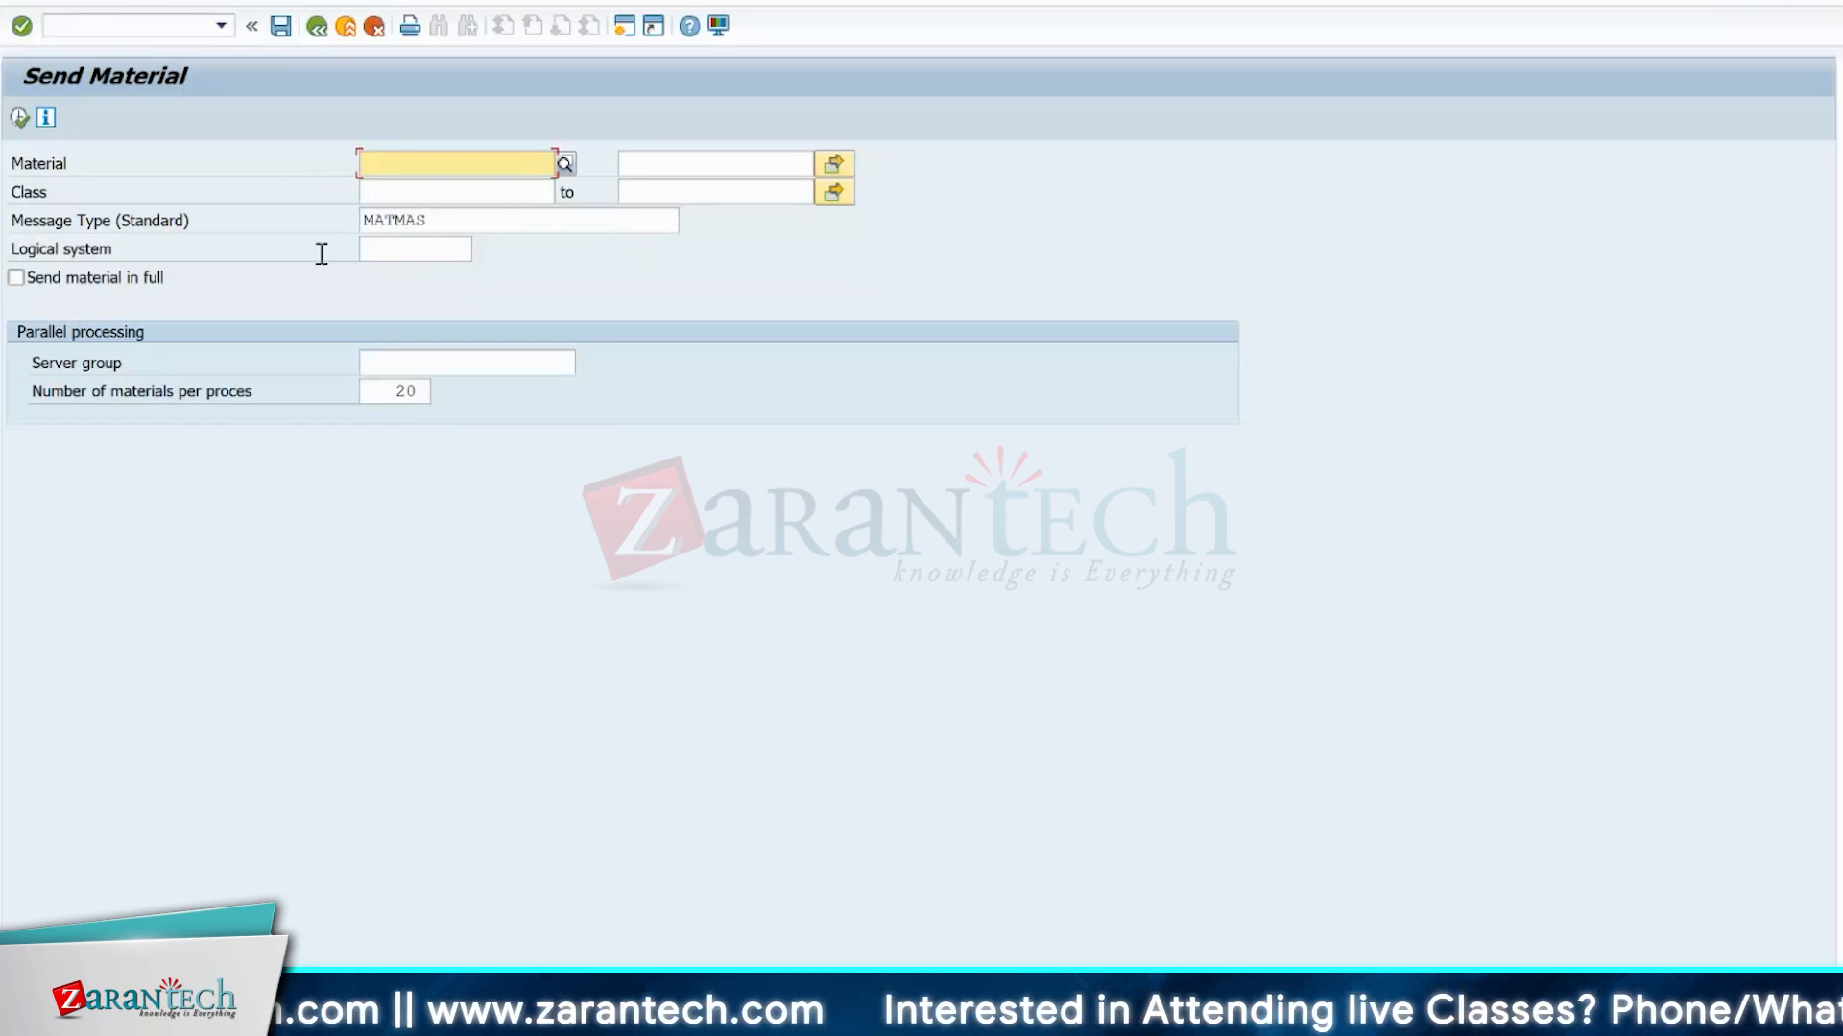
Look up the message types available for sending materials in the value help, then close the list without choosing another.
click(456, 212)
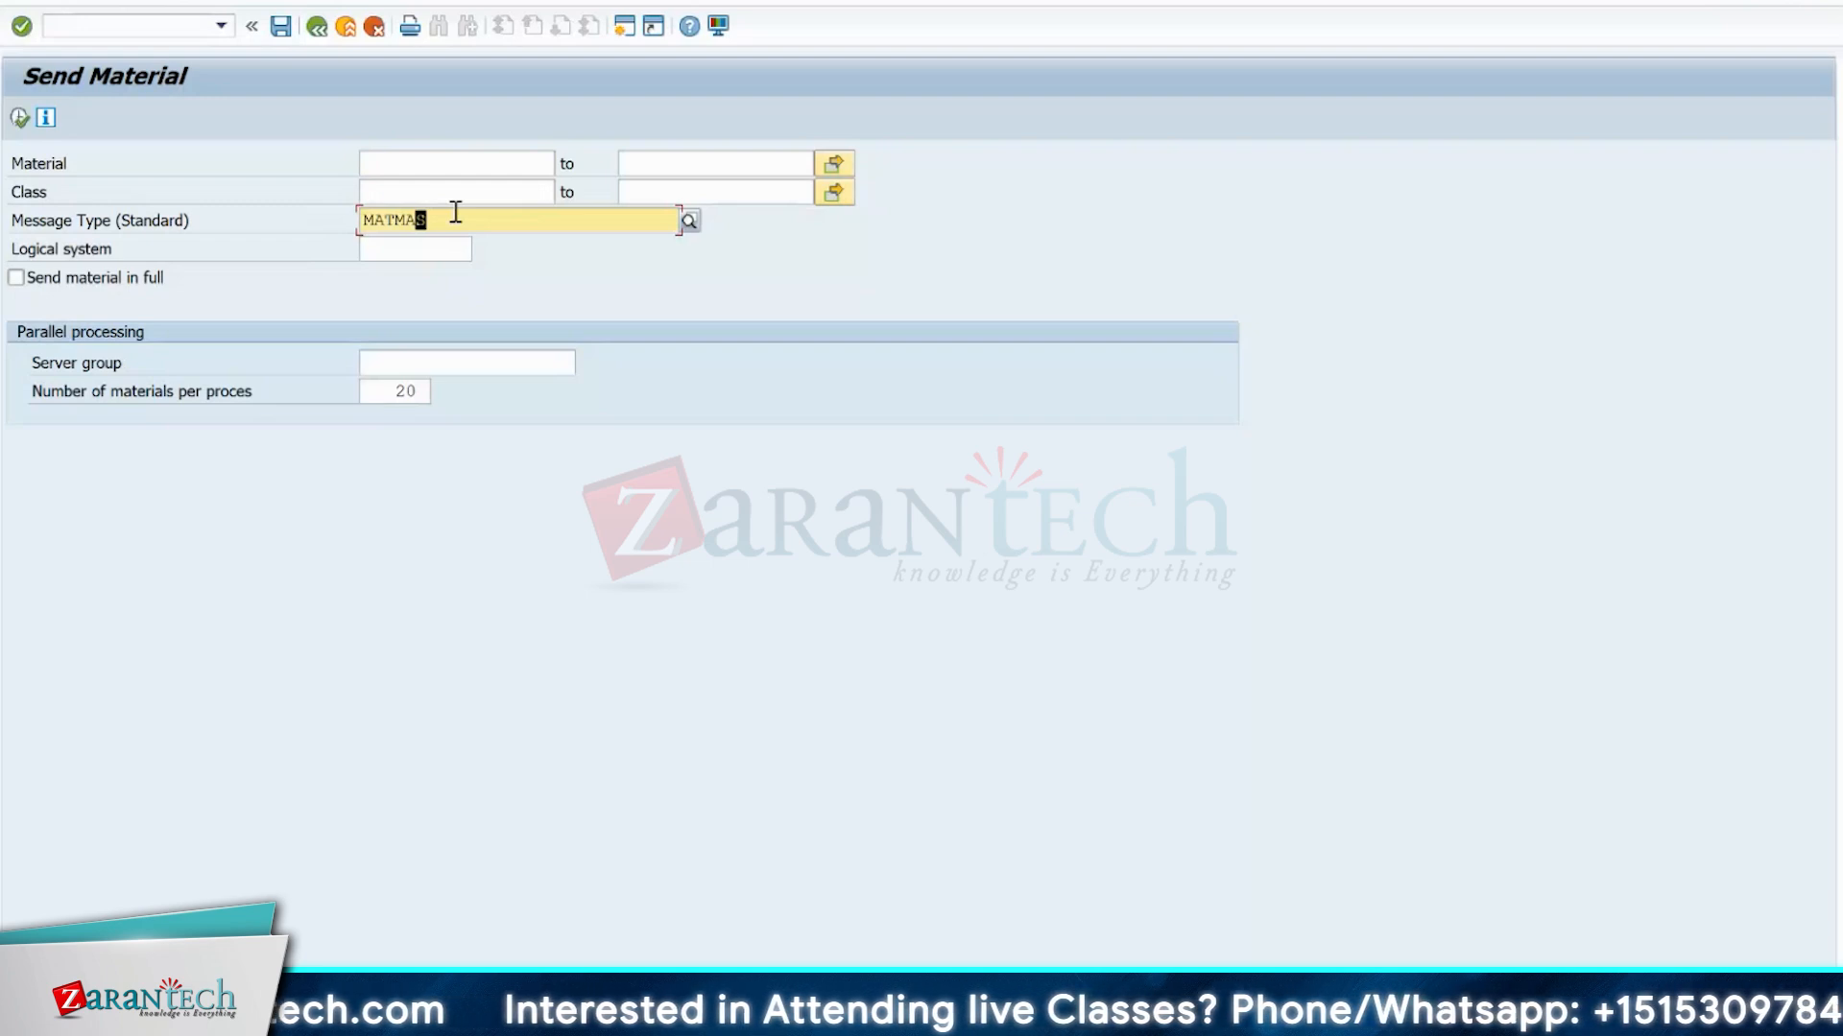
click(688, 222)
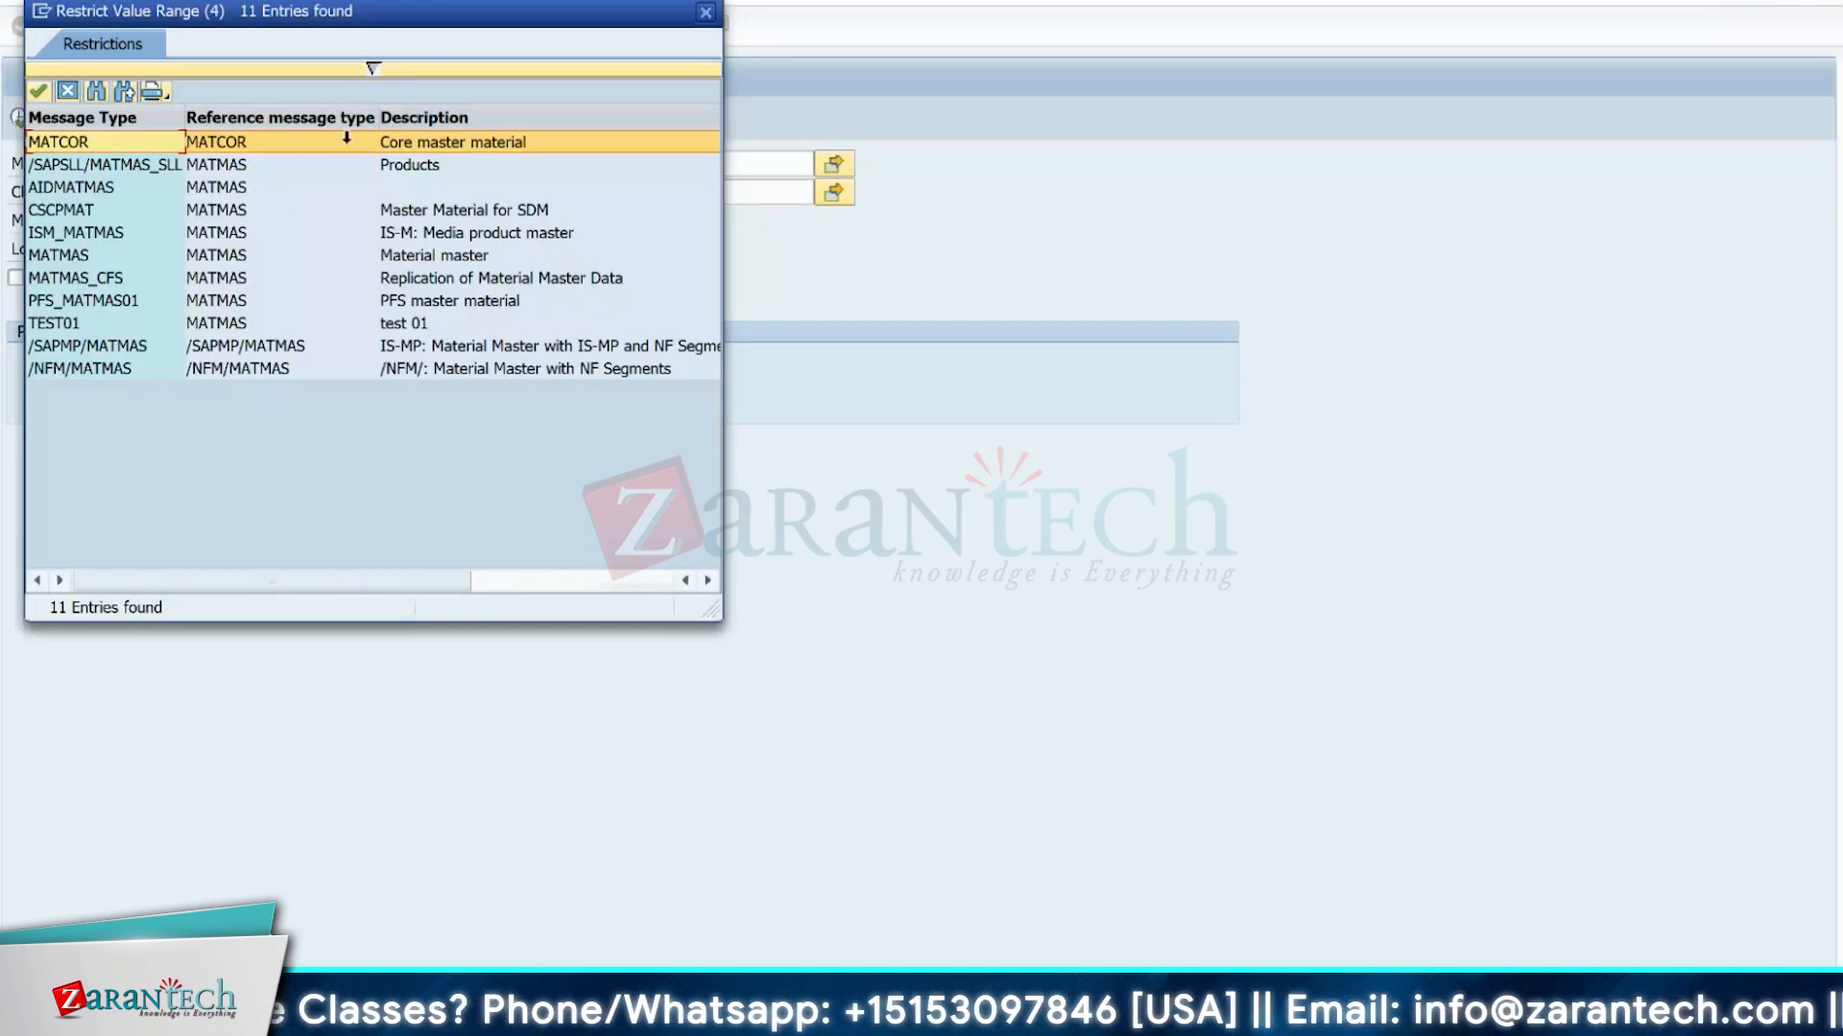
click(706, 13)
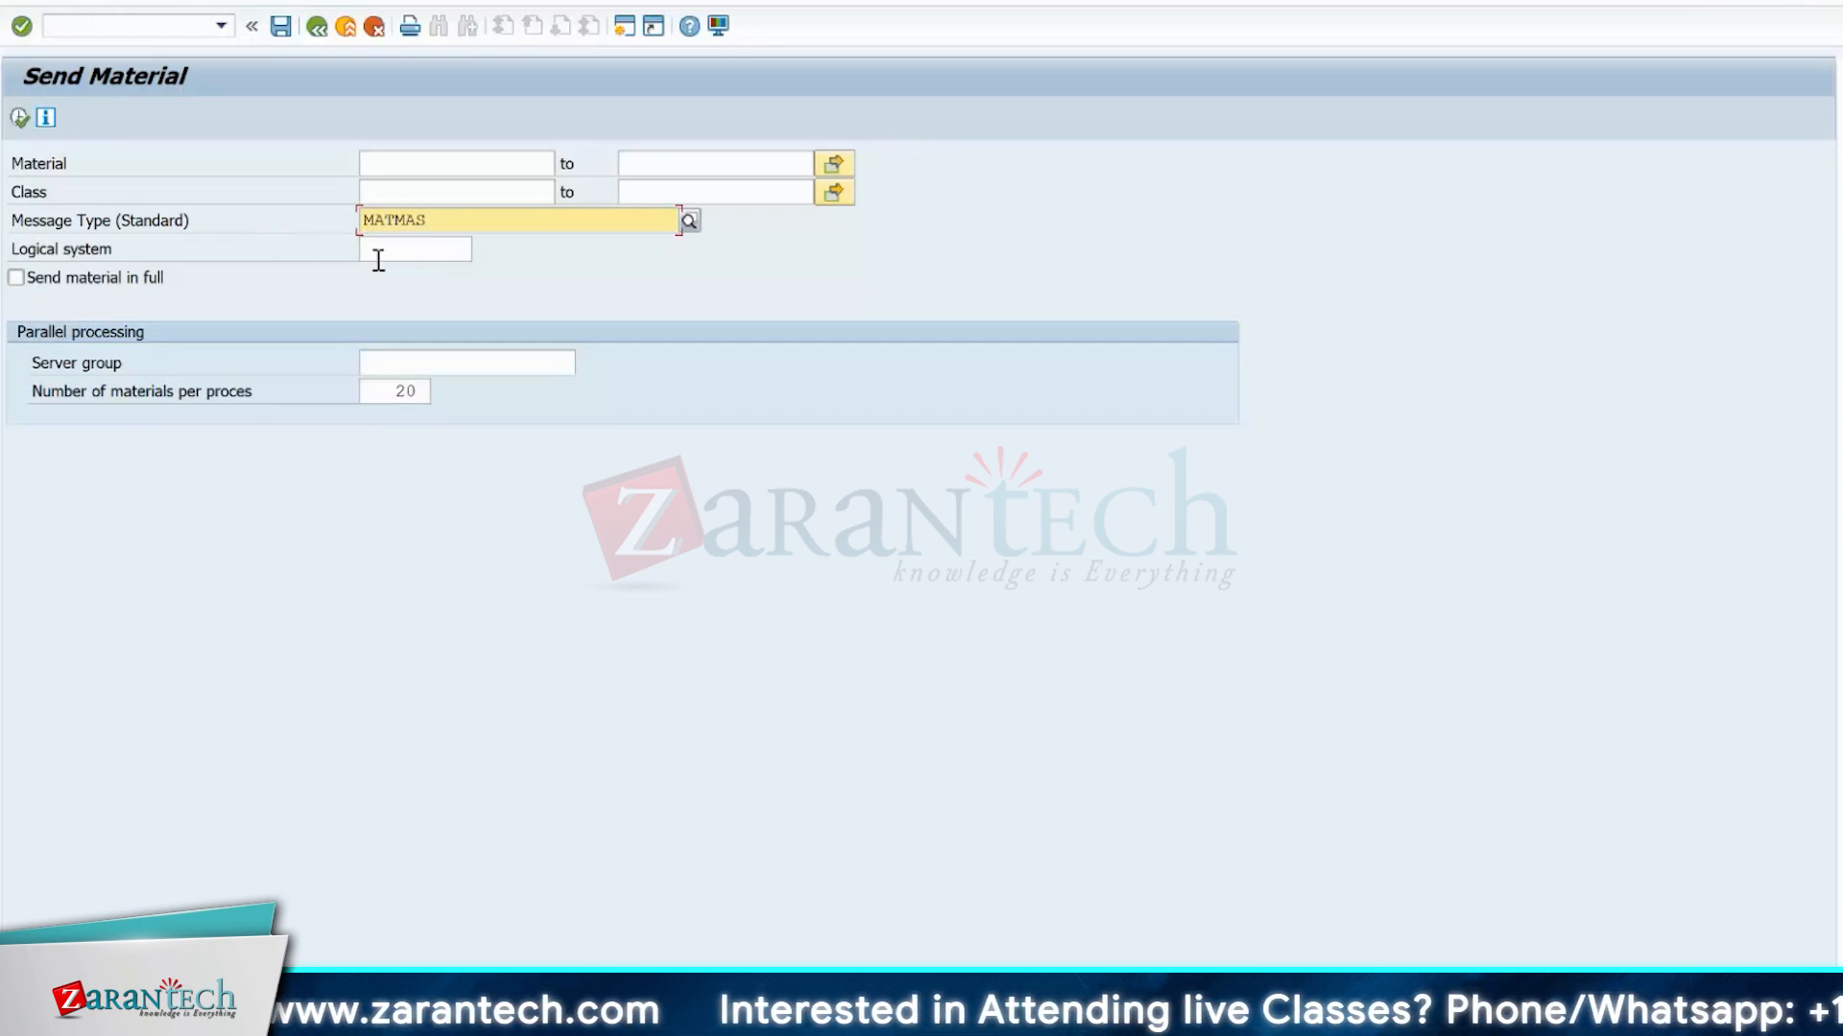
Leave the Send Material screen and start transaction BD12 to open Send Customers.
click(128, 21)
text(/)
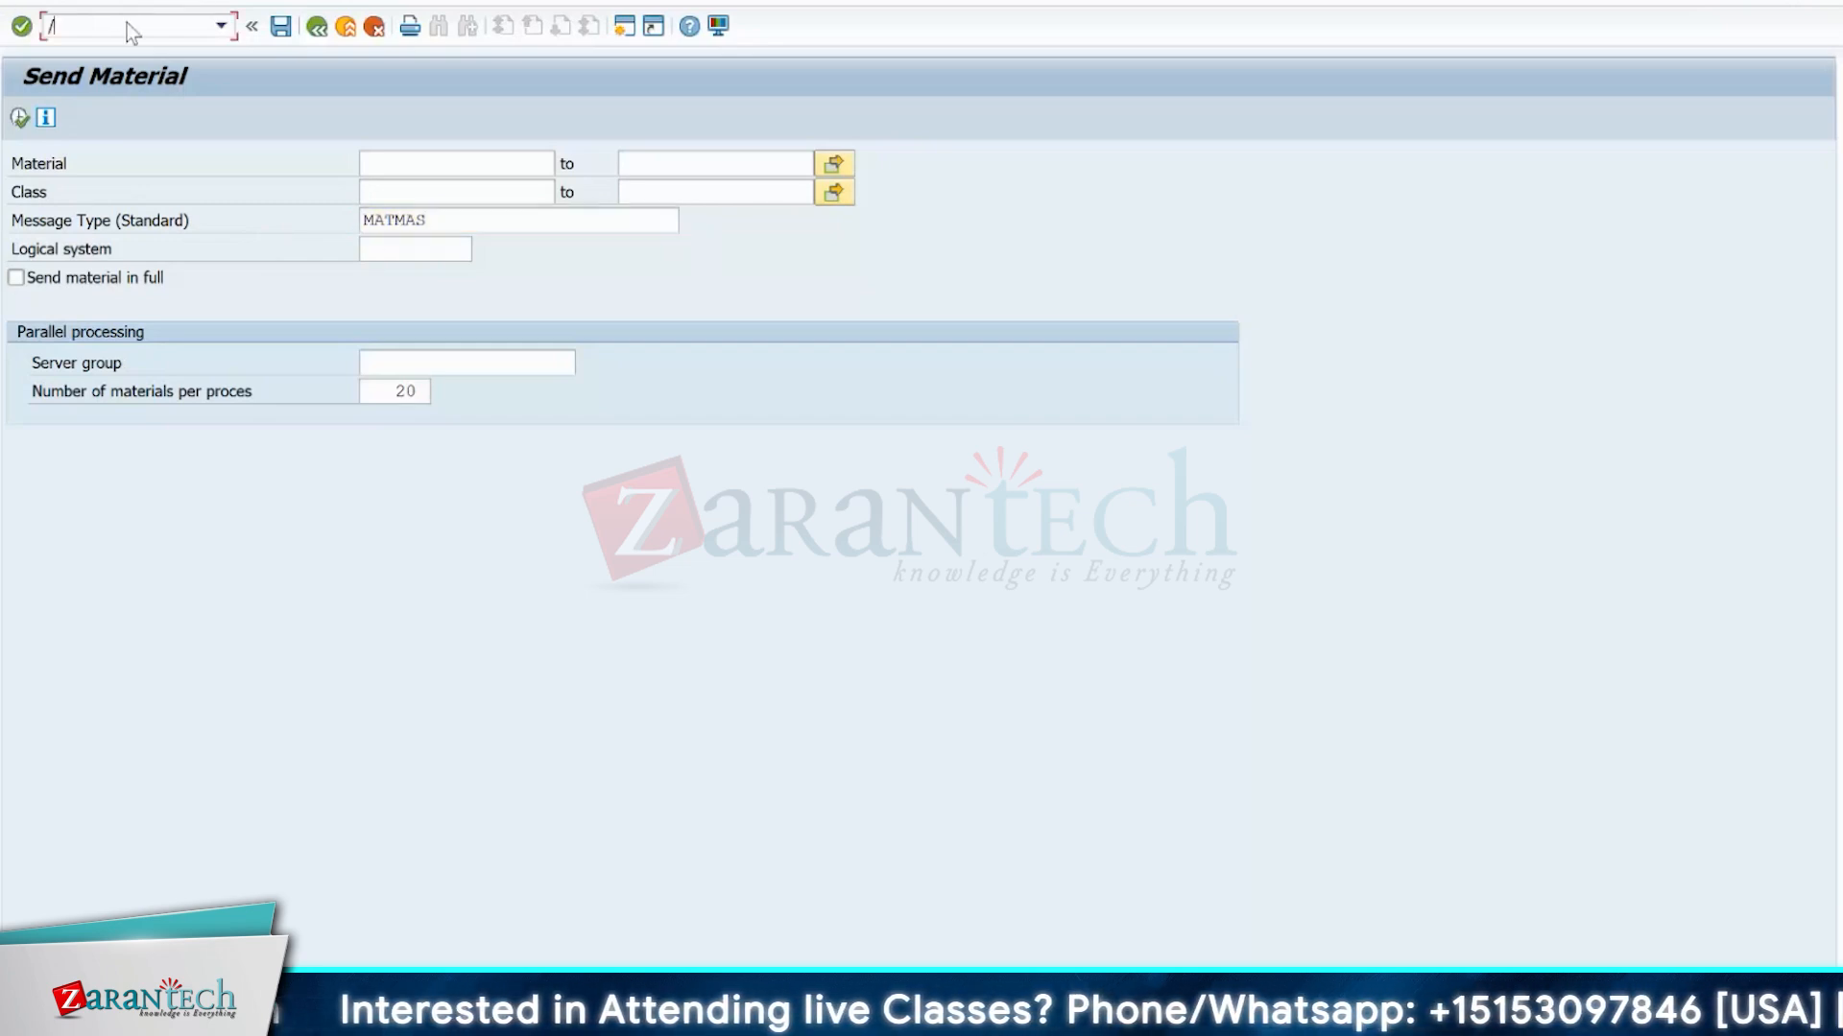
text(NBD2)
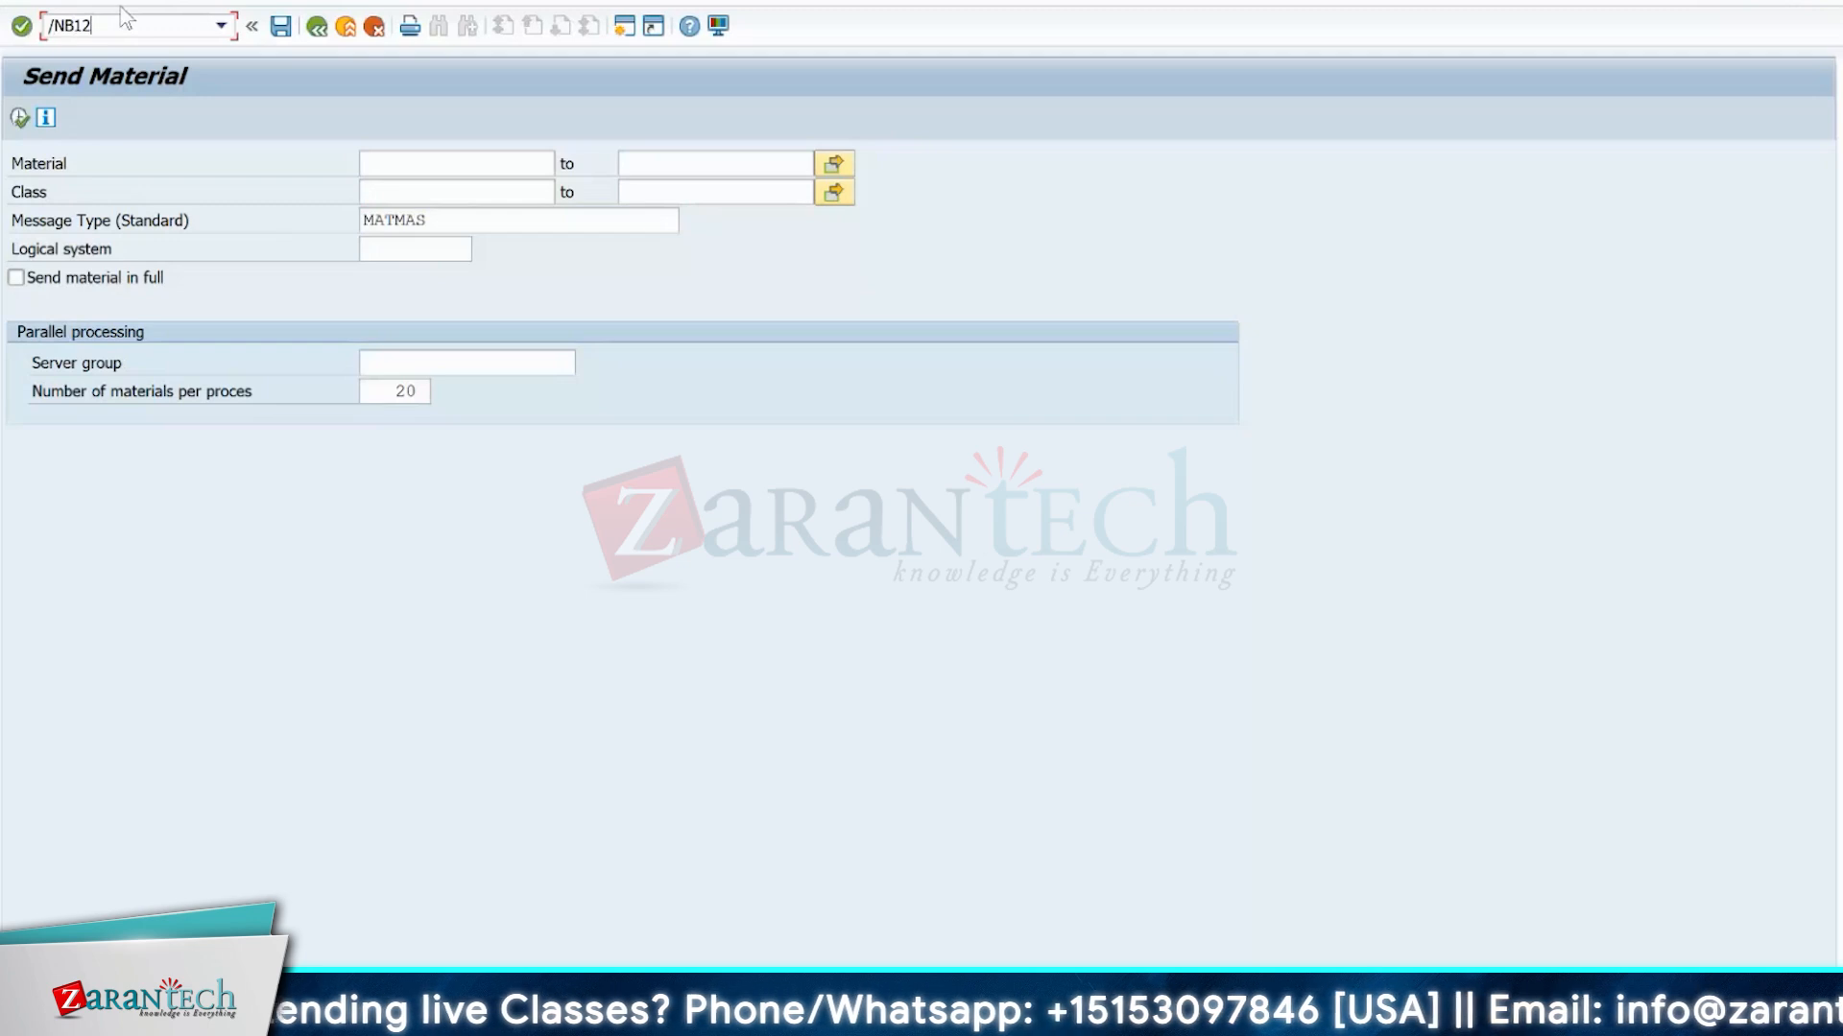
key(Return)
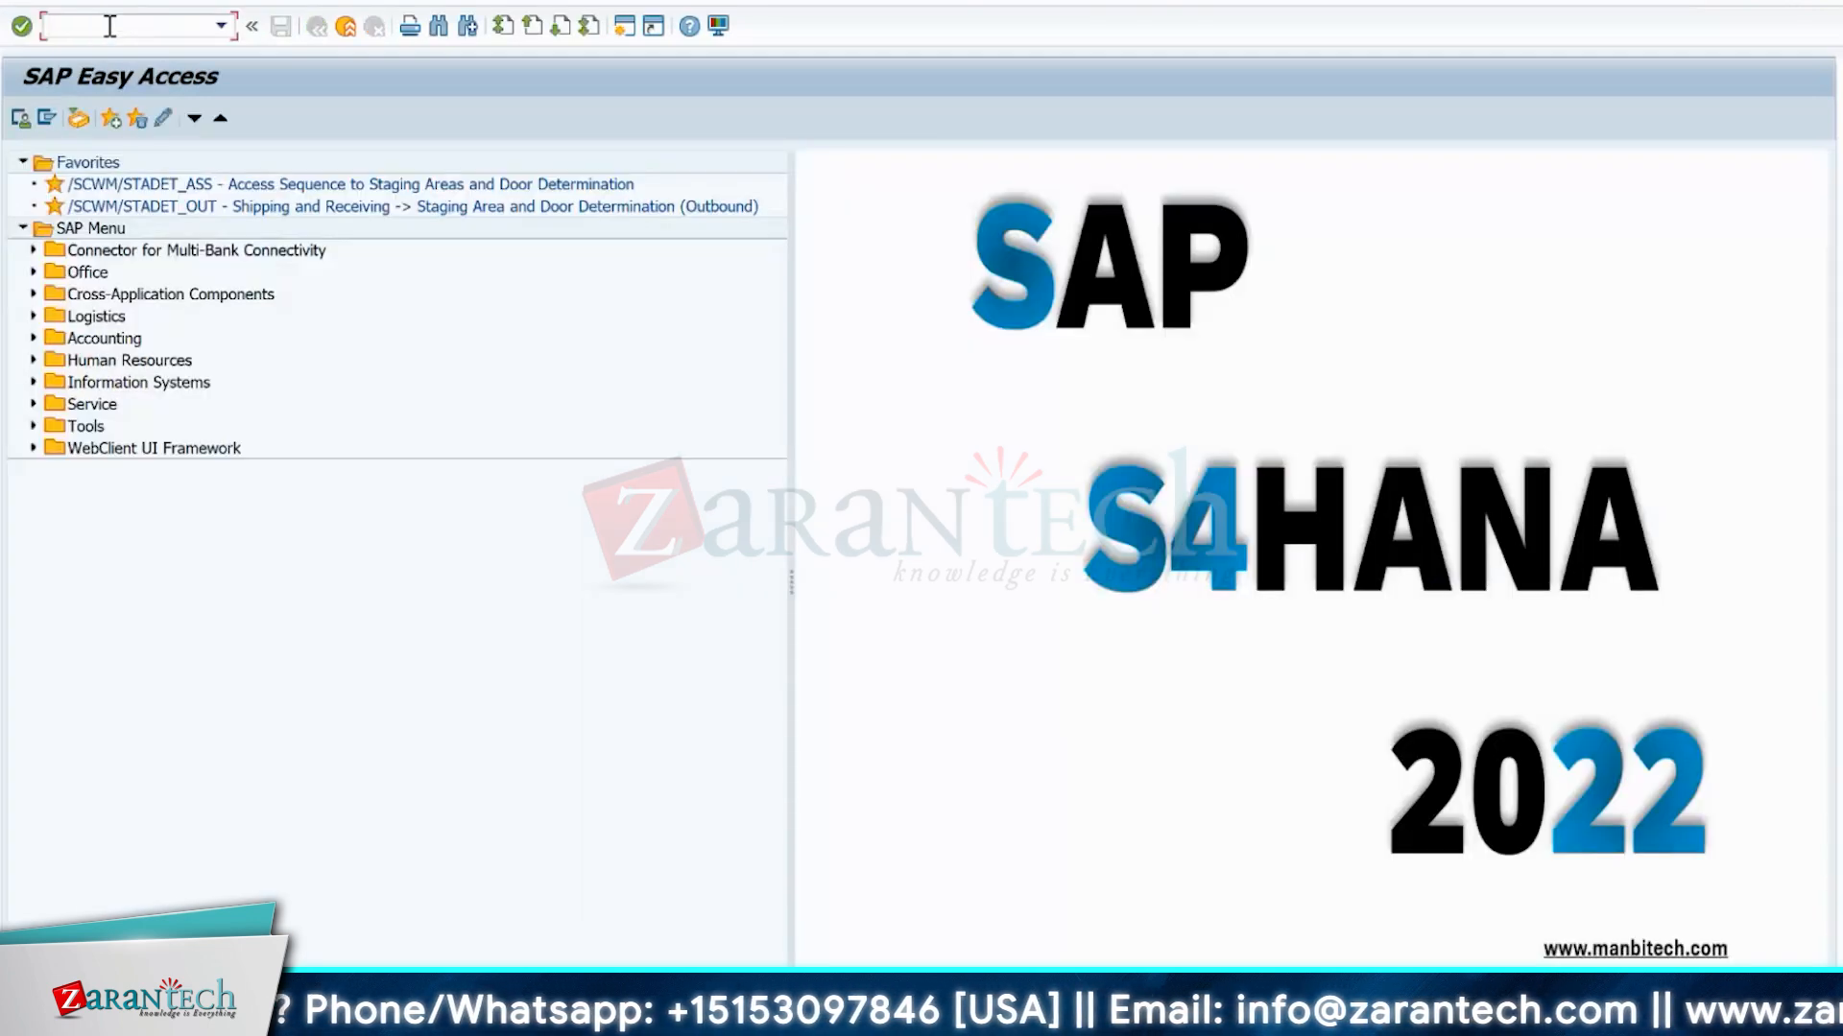
text(BD12)
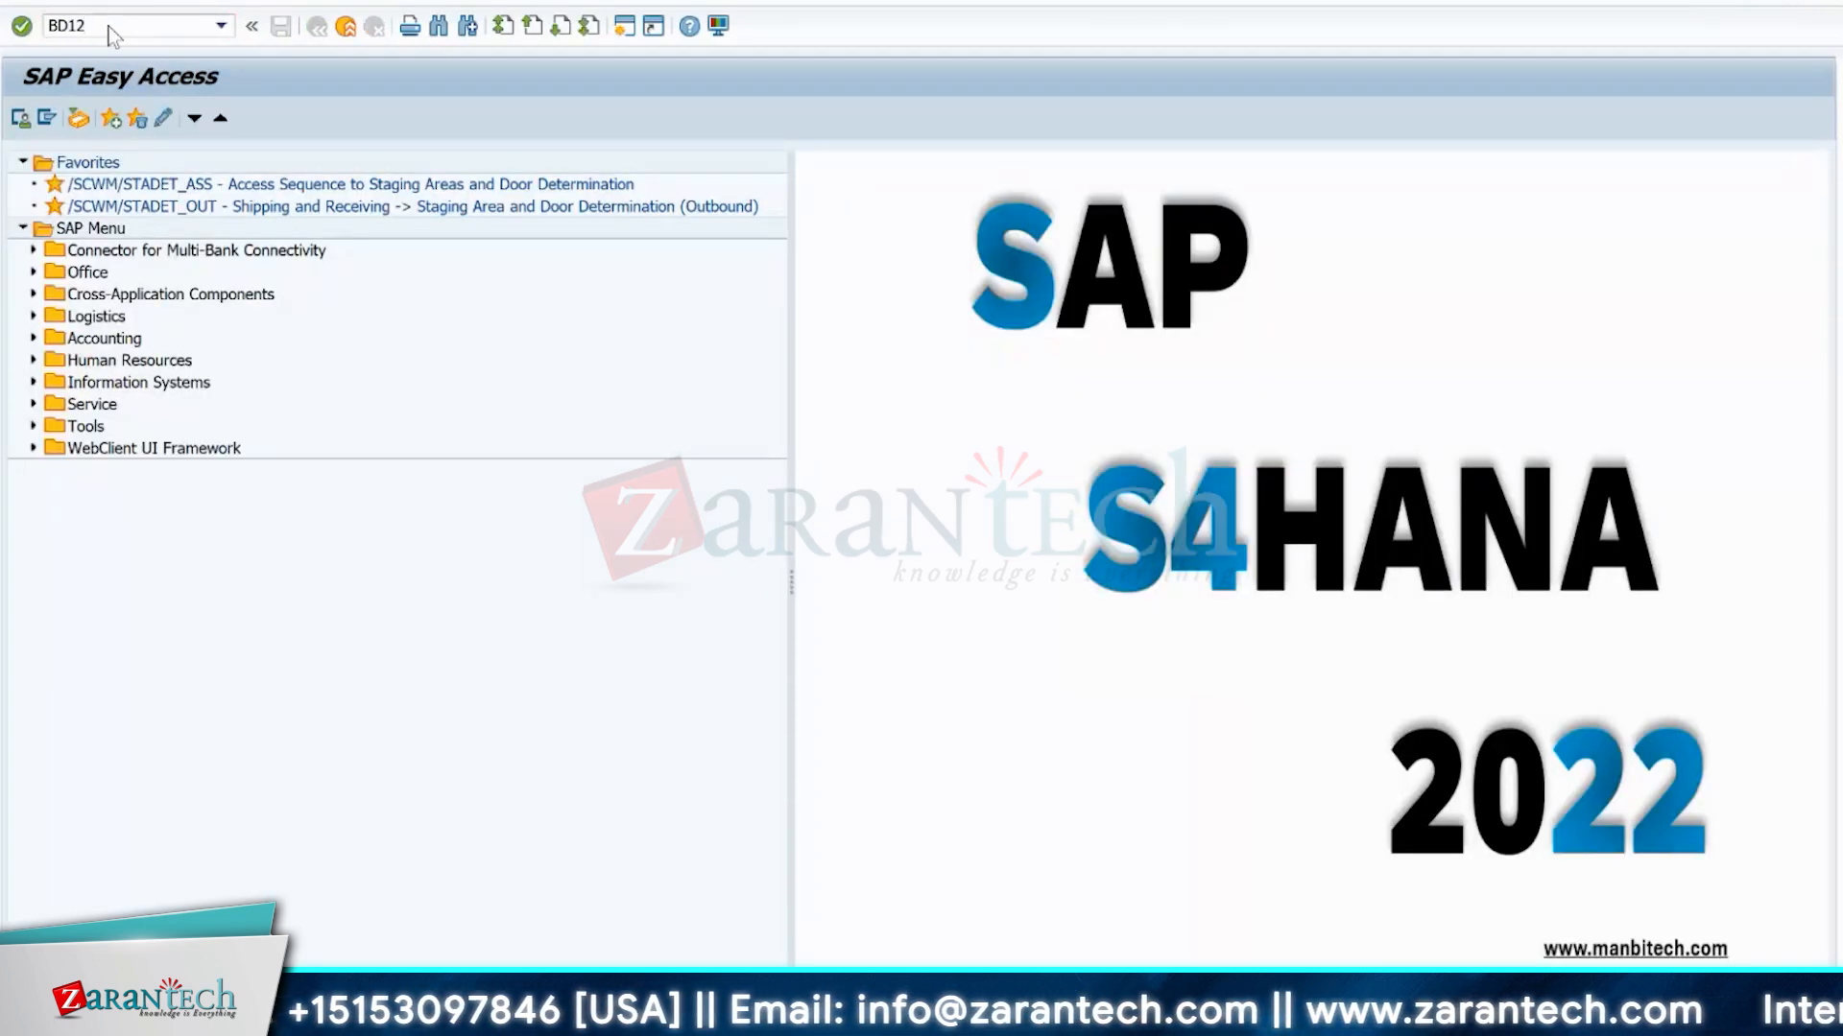
key(Return)
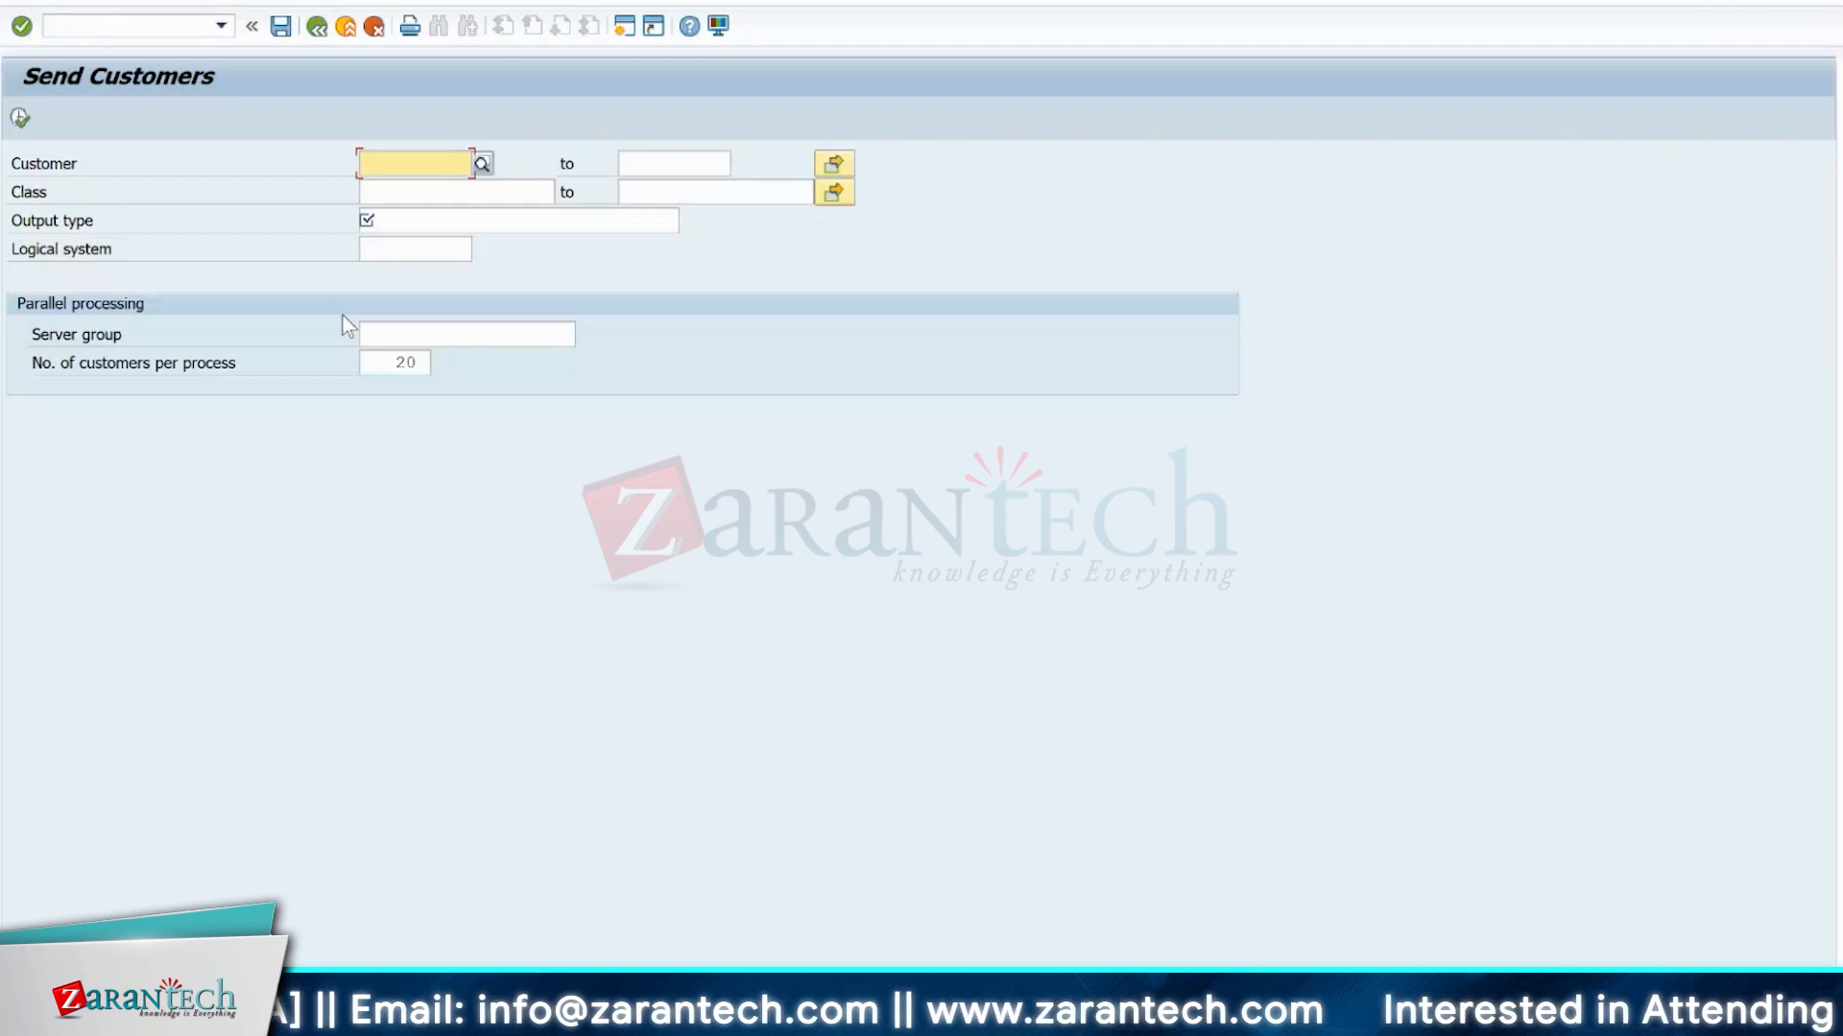
Start transaction BD14 to open the Send Vendor screen.
click(87, 26)
text(/NBD1)
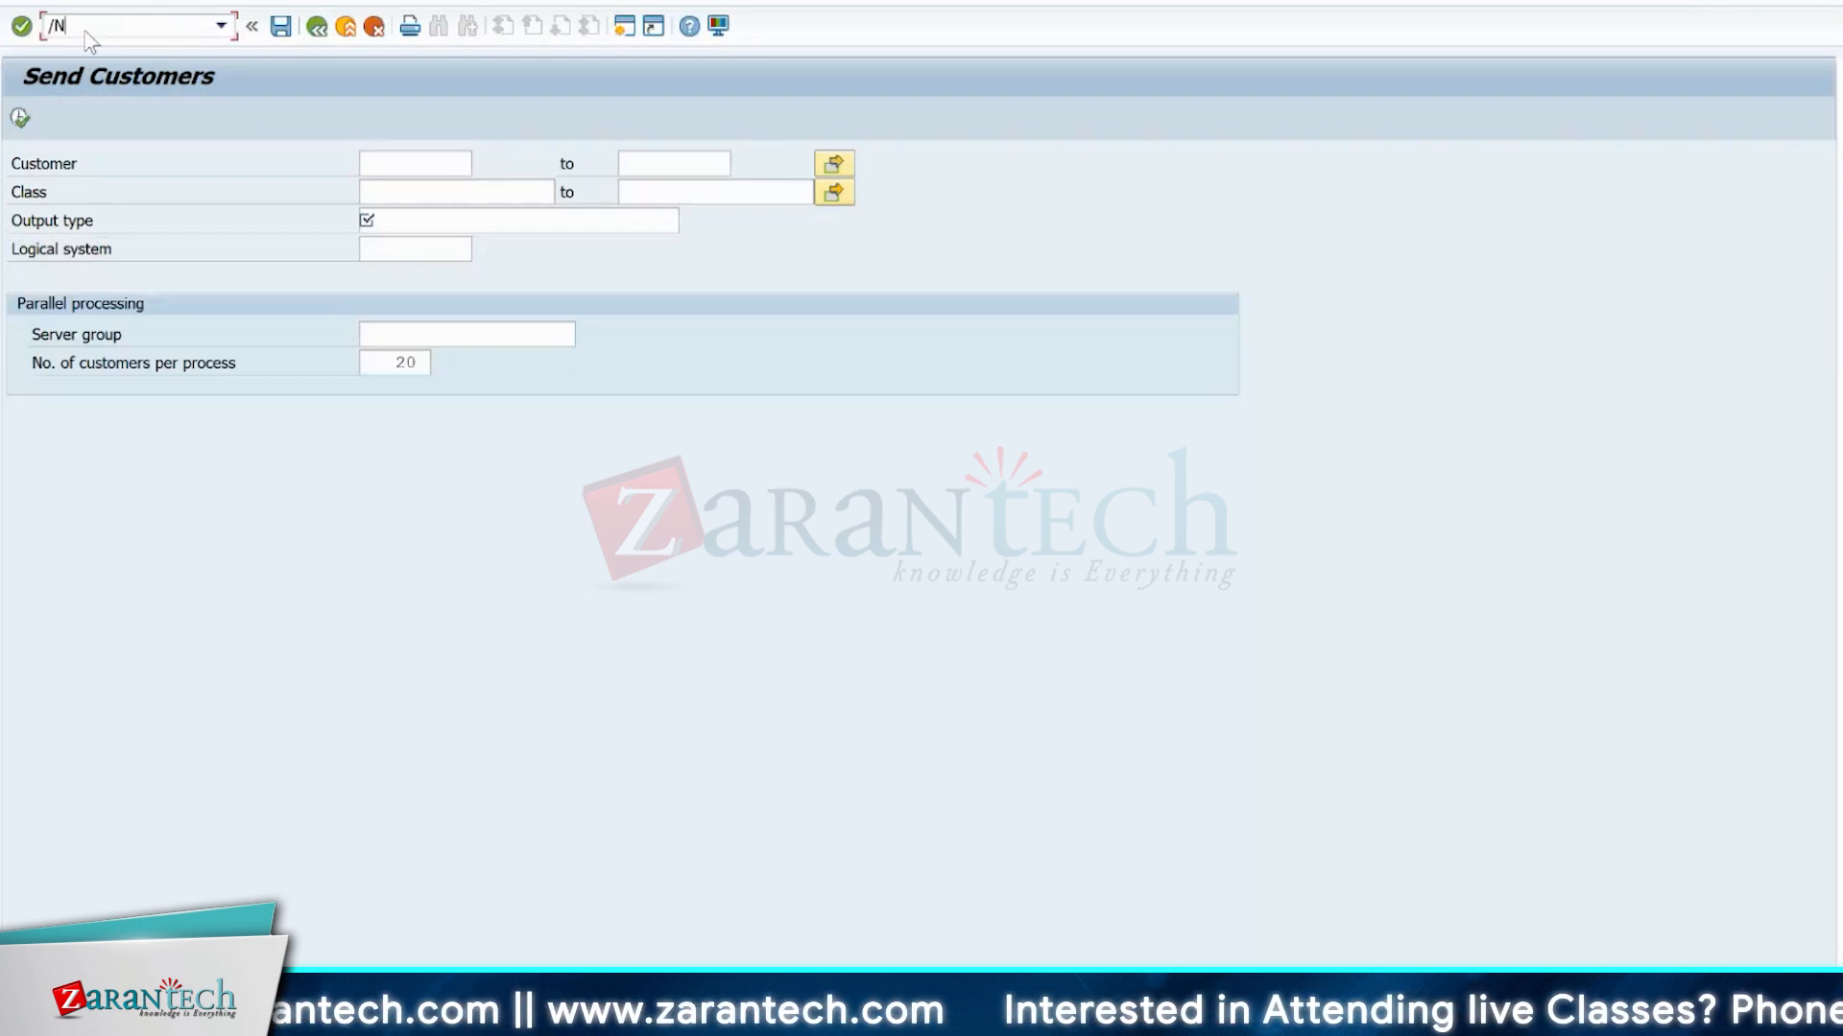
text(4)
key(Return)
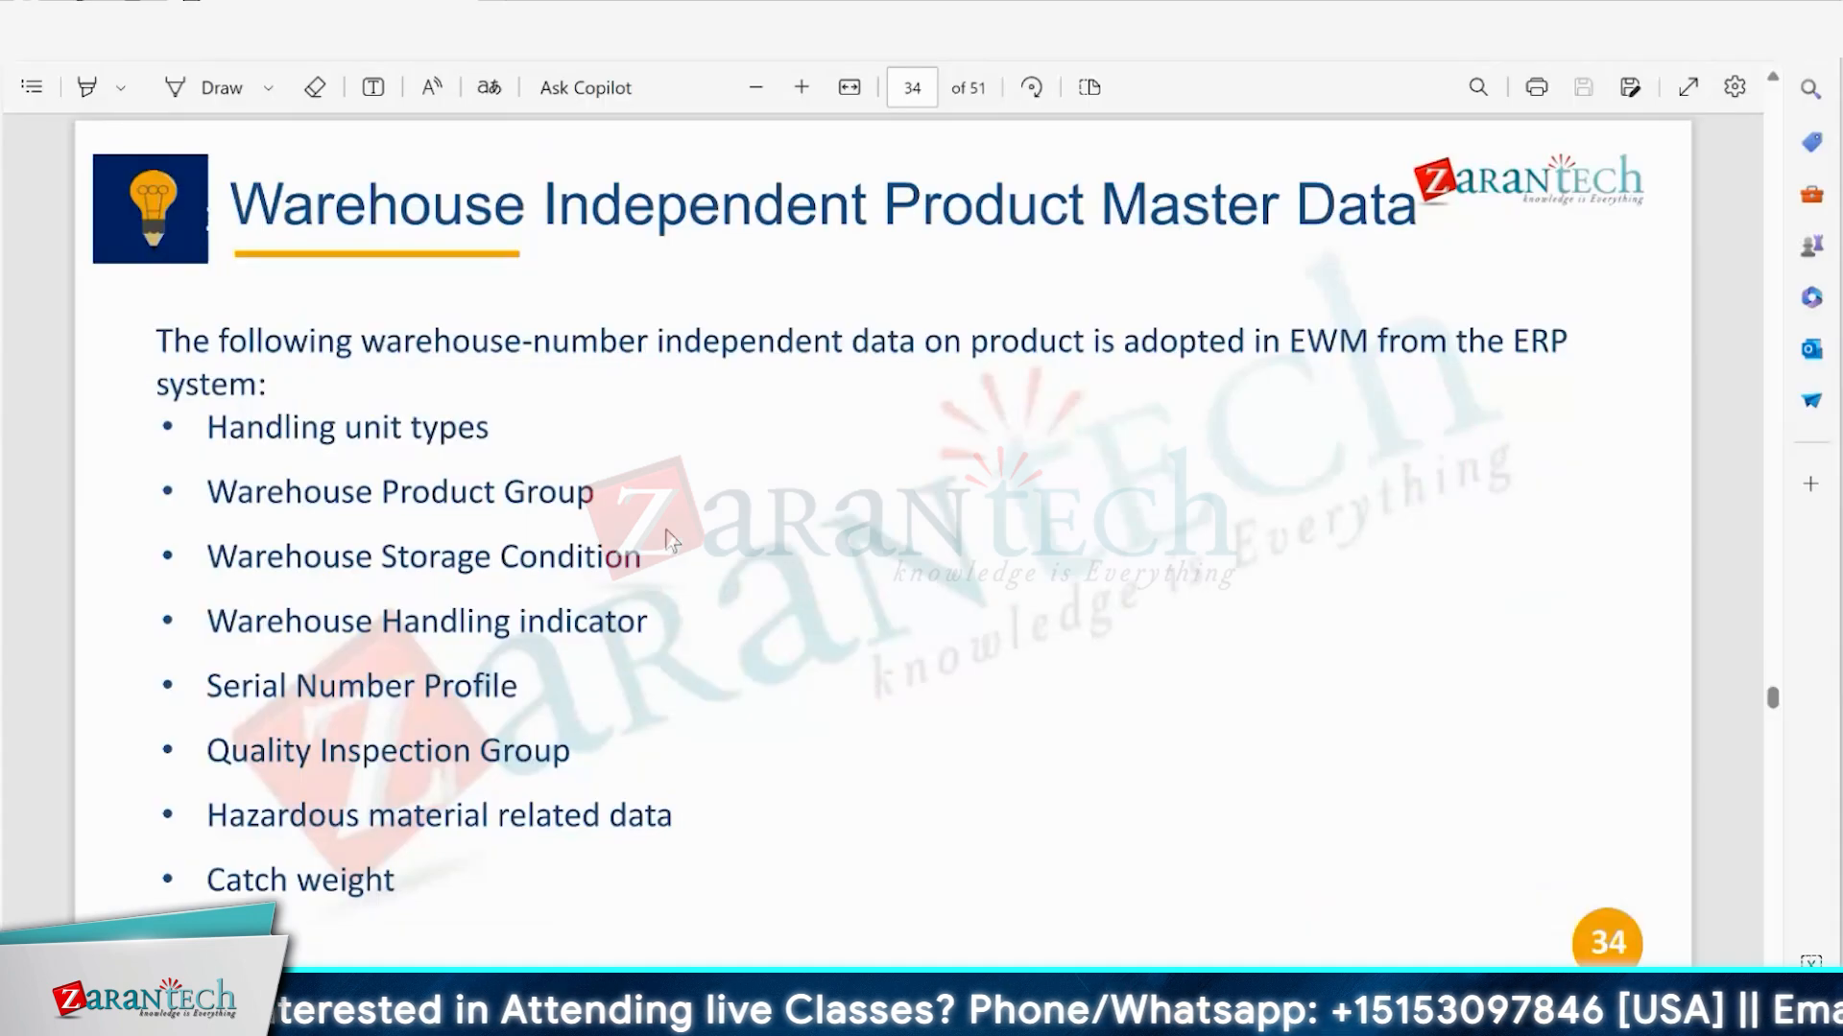
Switch to the PDF slides and review the pages after 34 on warehouse-dependent product master data and the supply chain unit.
scroll(672, 539, down, 1)
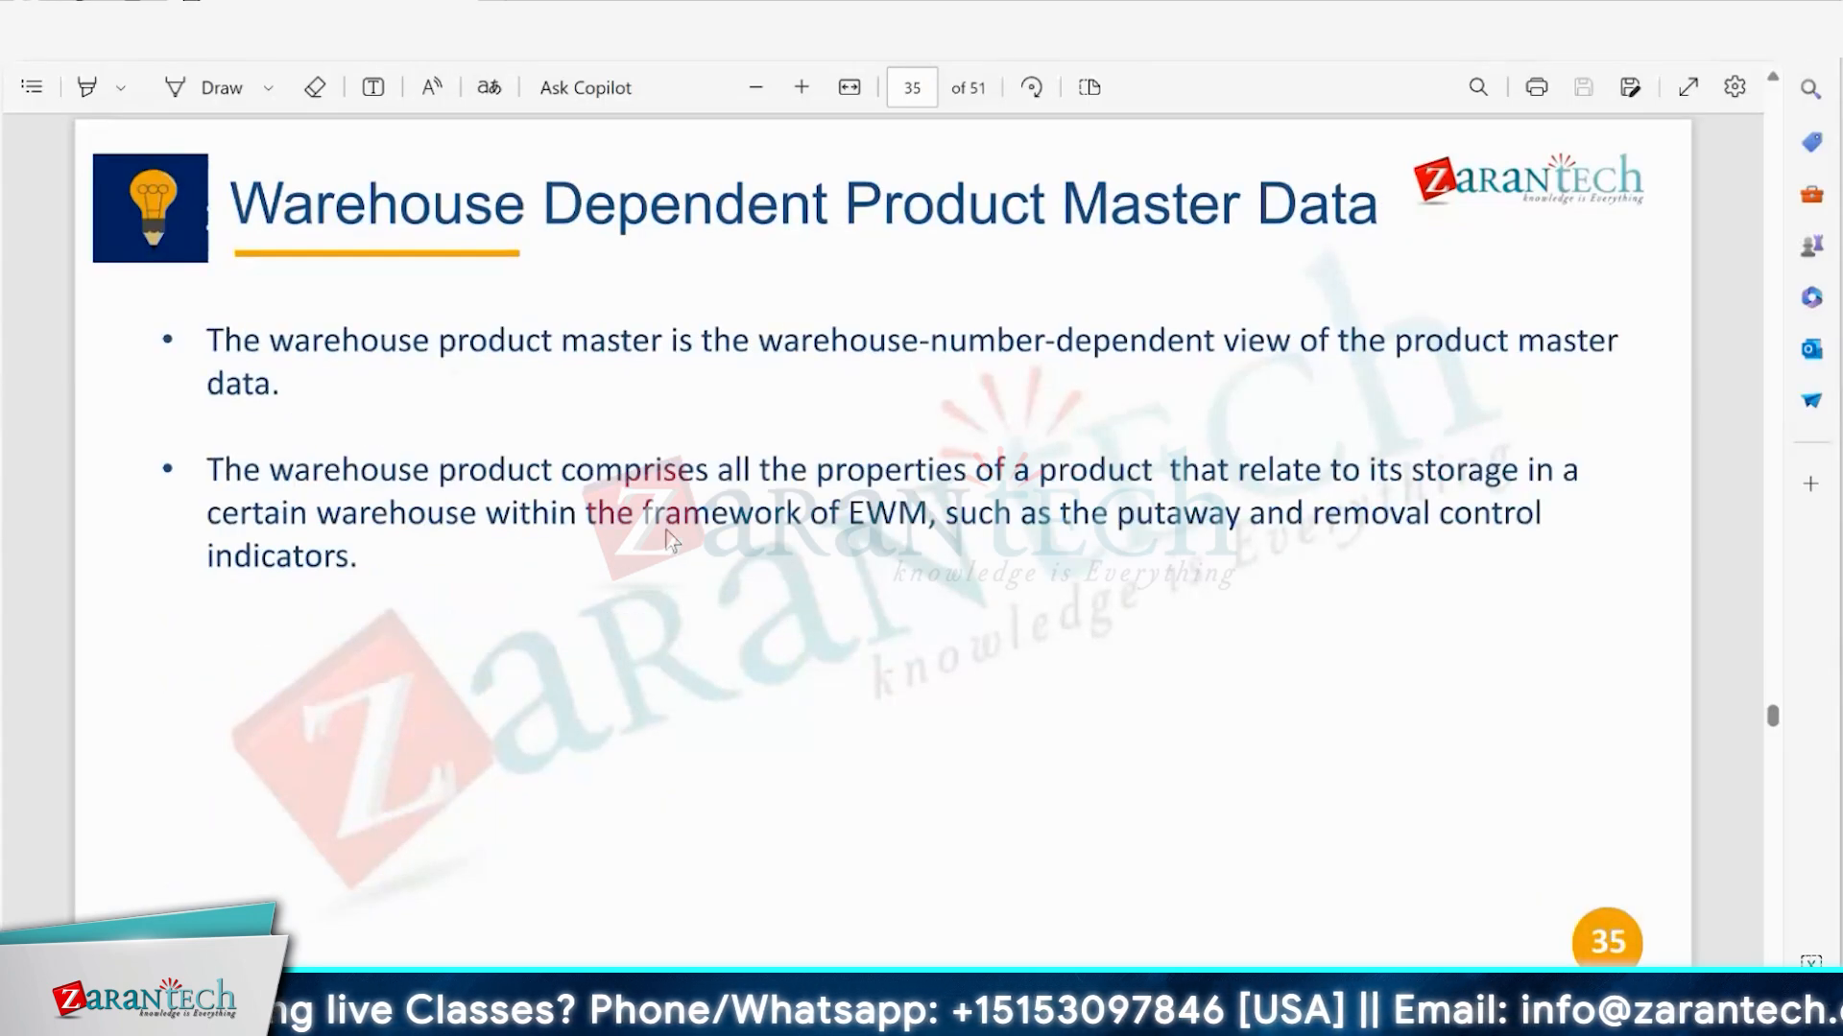
scroll(672, 539, down, 1)
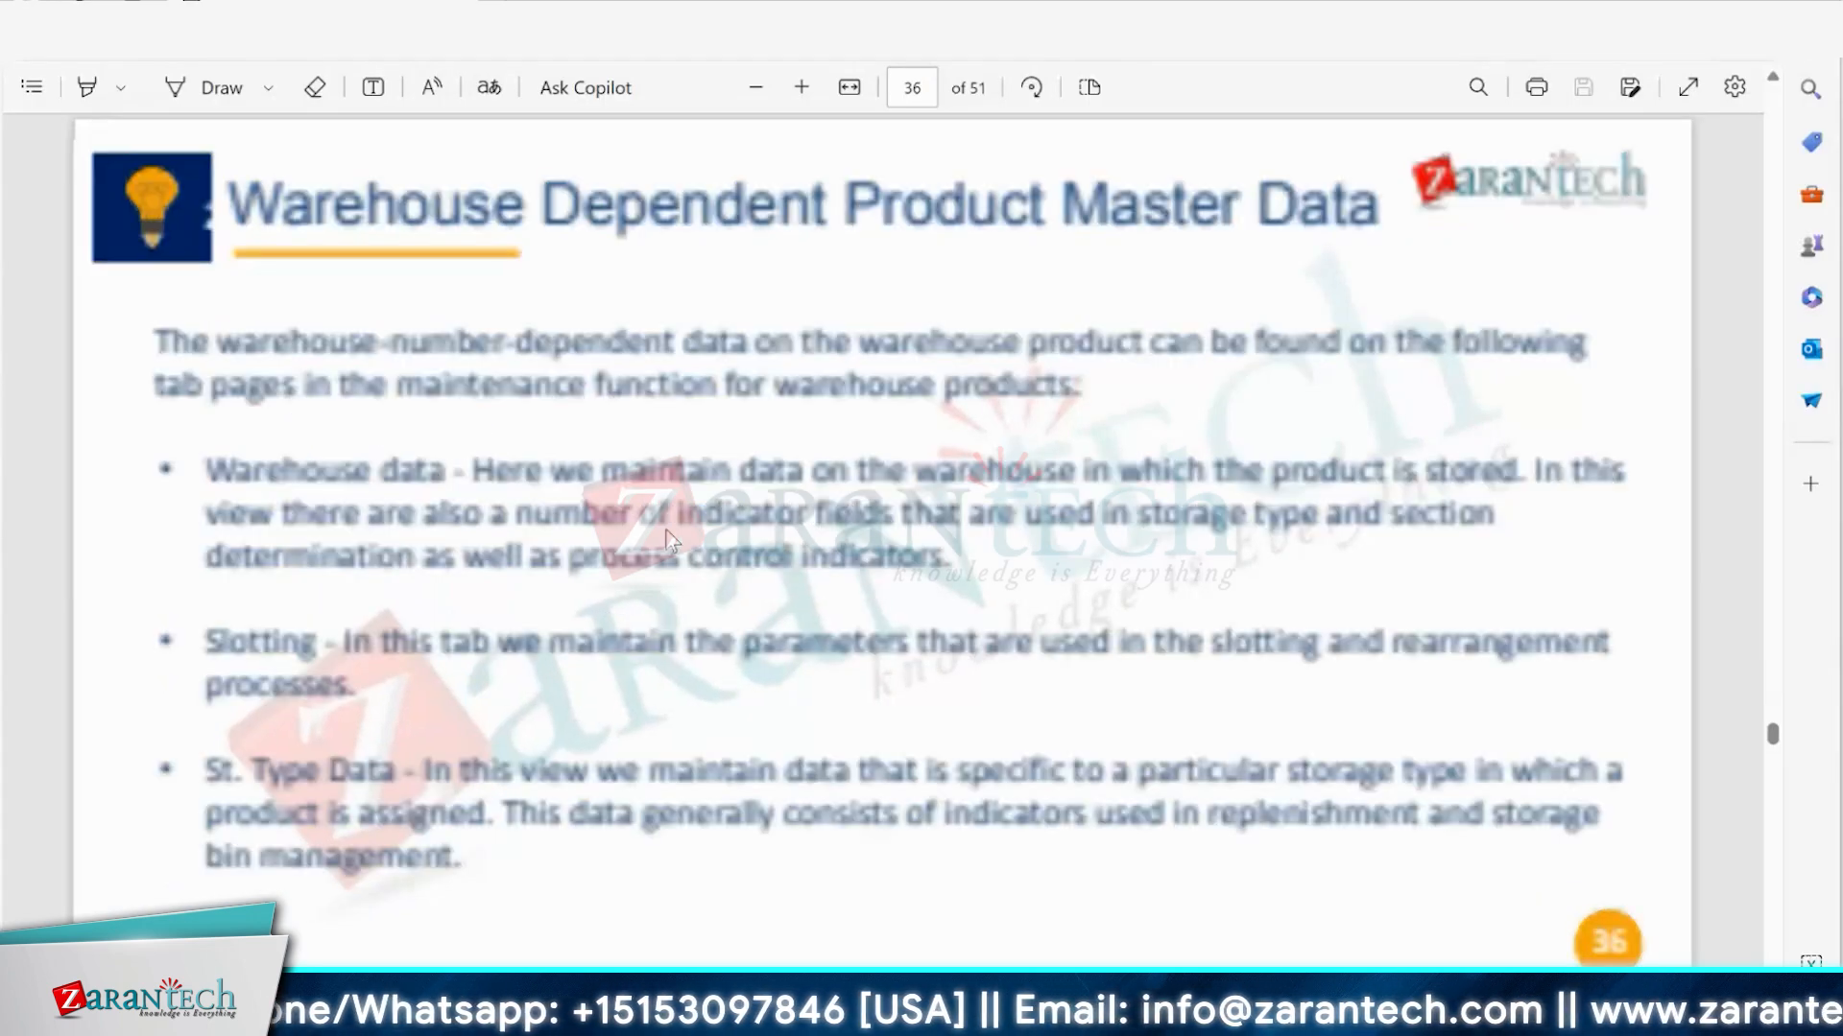
scroll(672, 539, down, 1)
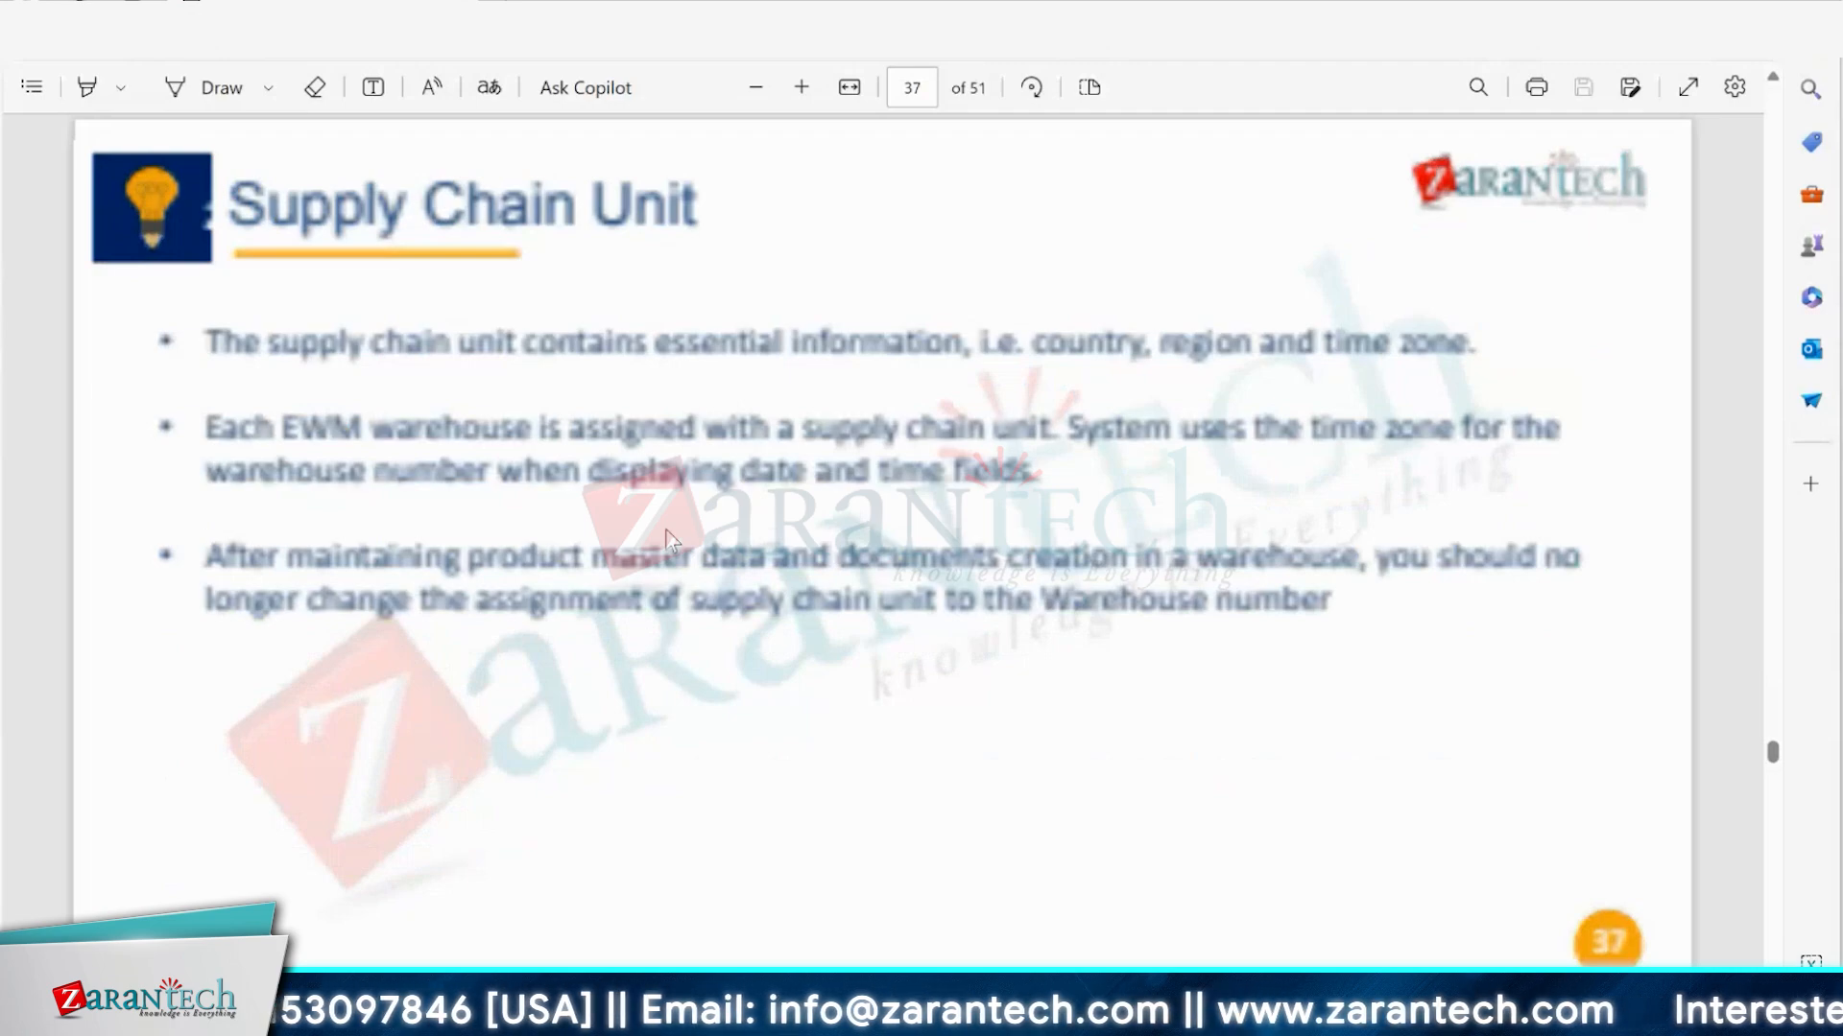
scroll(672, 539, down, 1)
scroll(672, 539, down, 1)
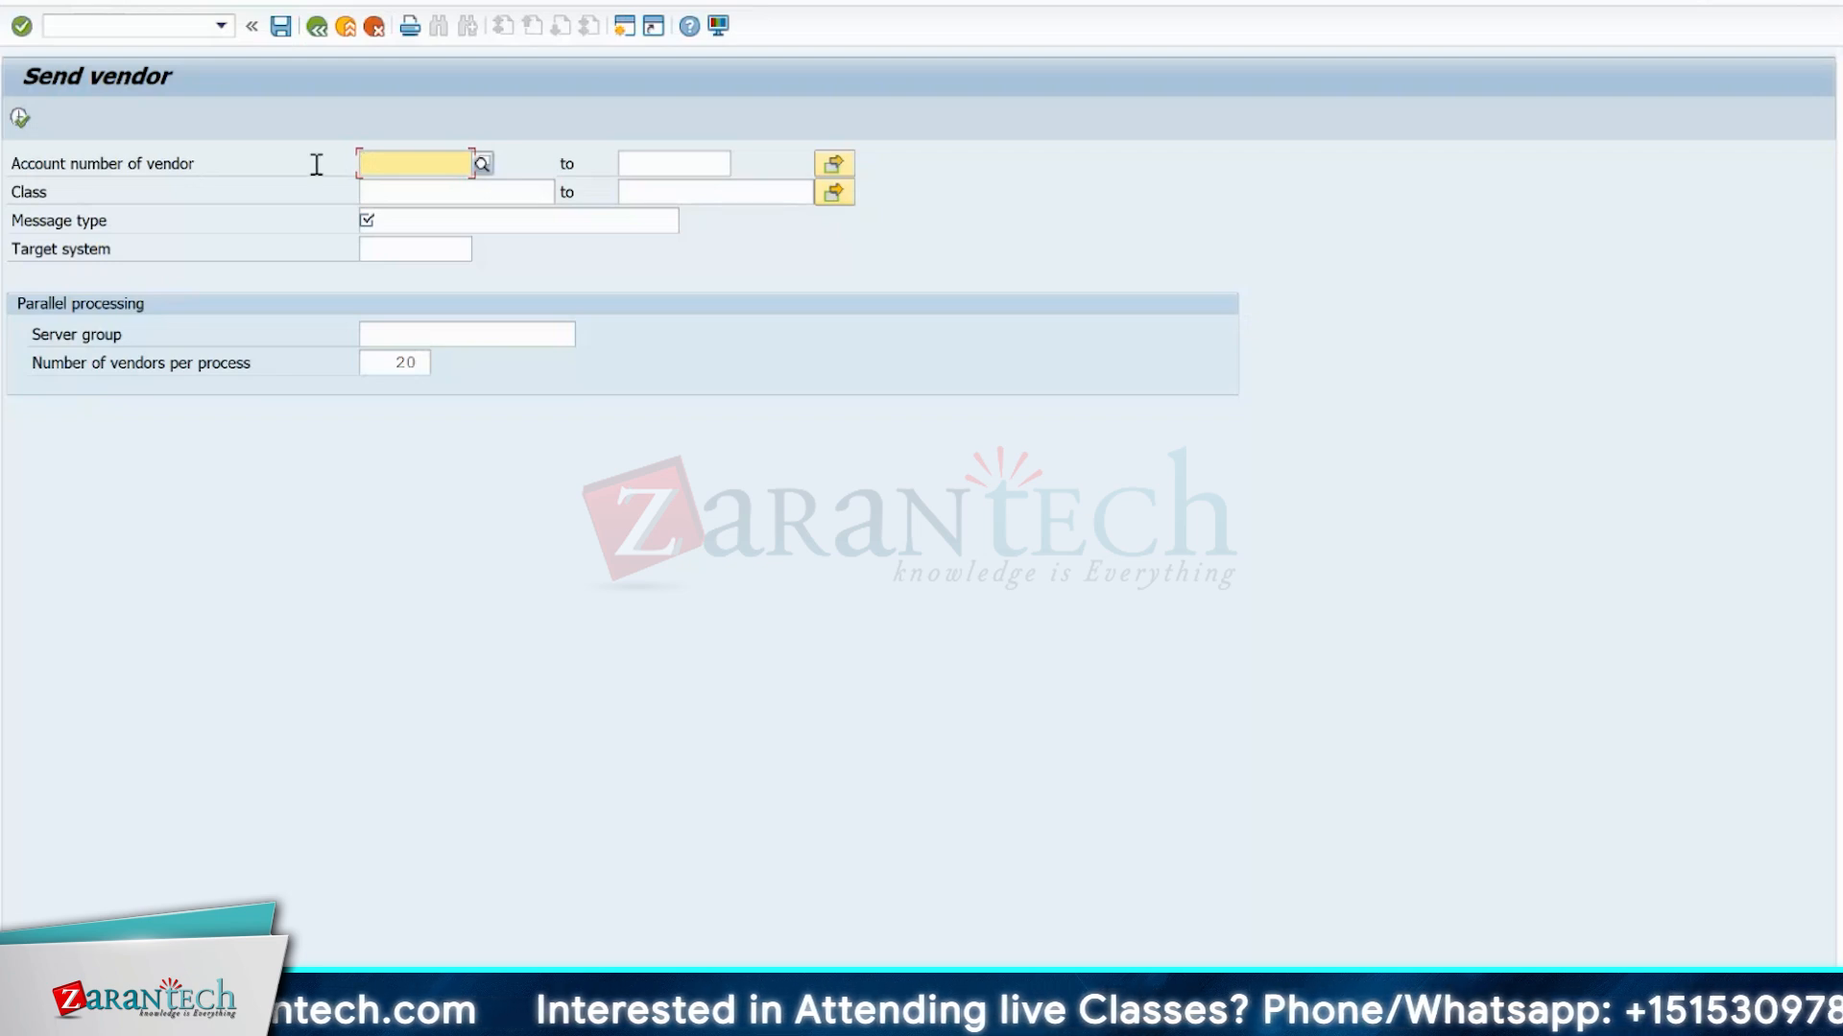
Look up the message types for sending vendors, highlight CREMAS for vendor master data distribution, and close the list without applying it.
click(440, 227)
click(689, 221)
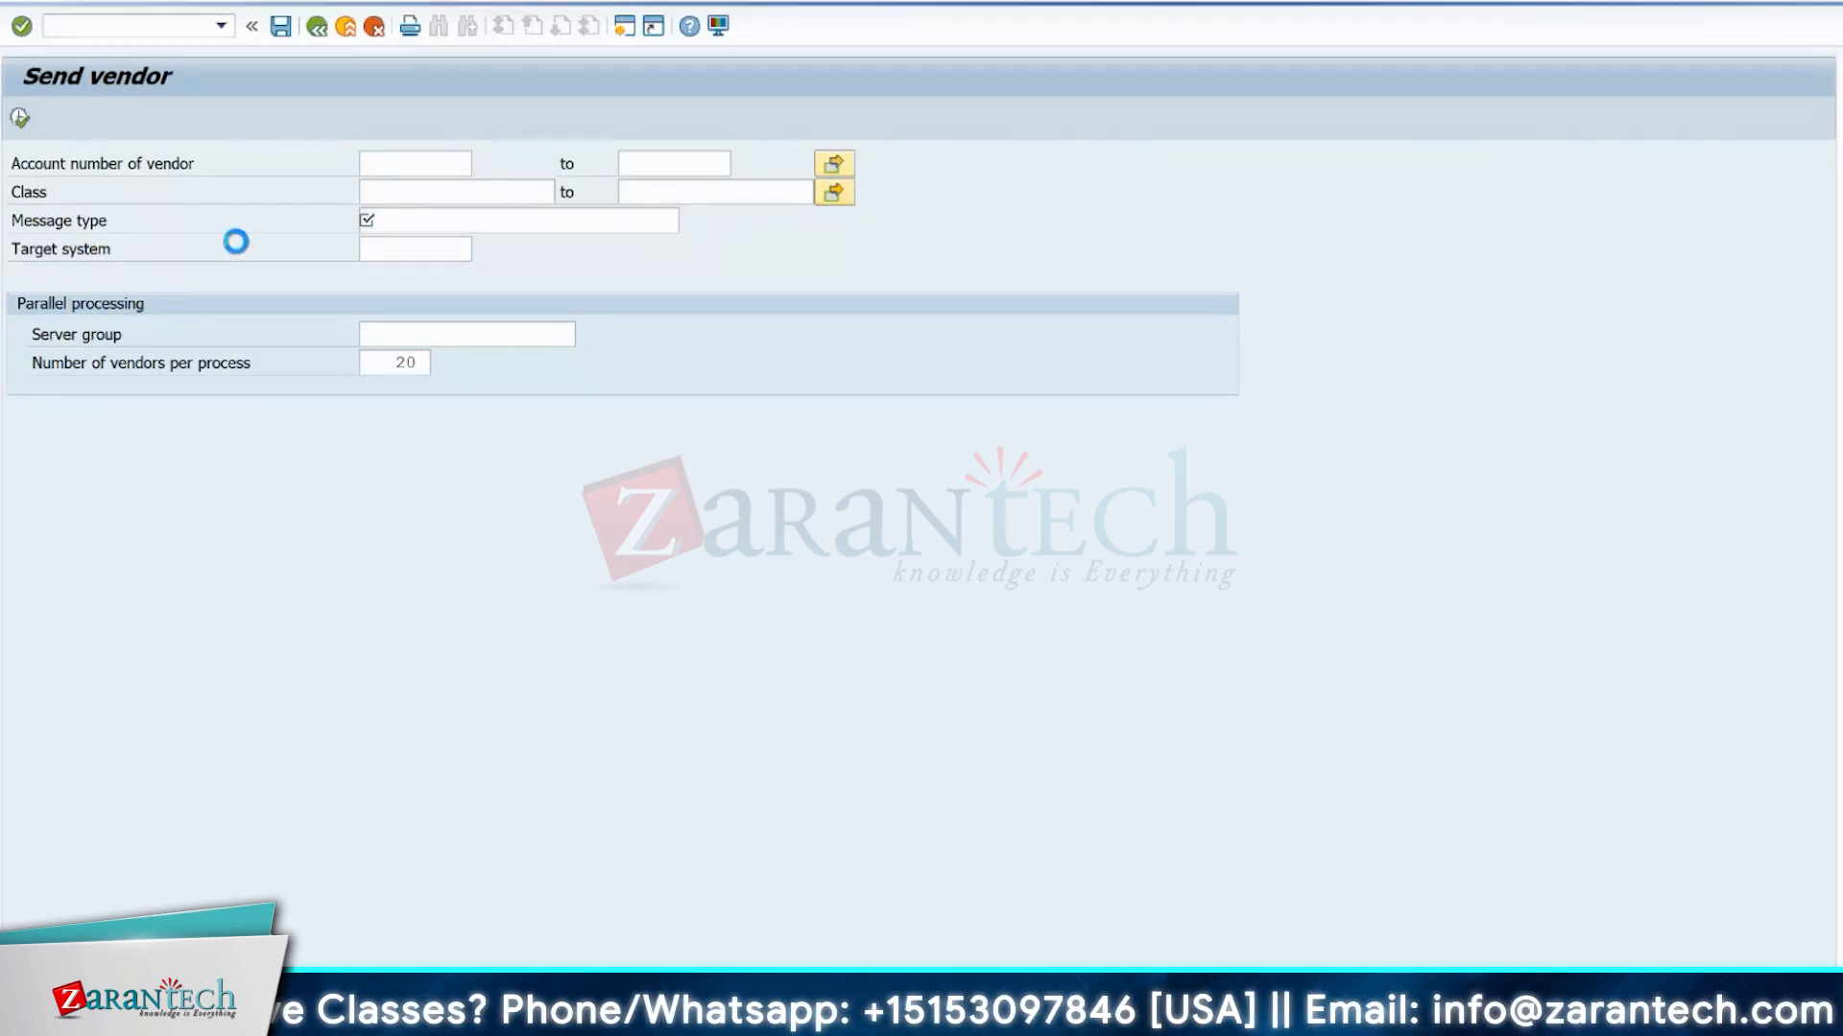
click(84, 213)
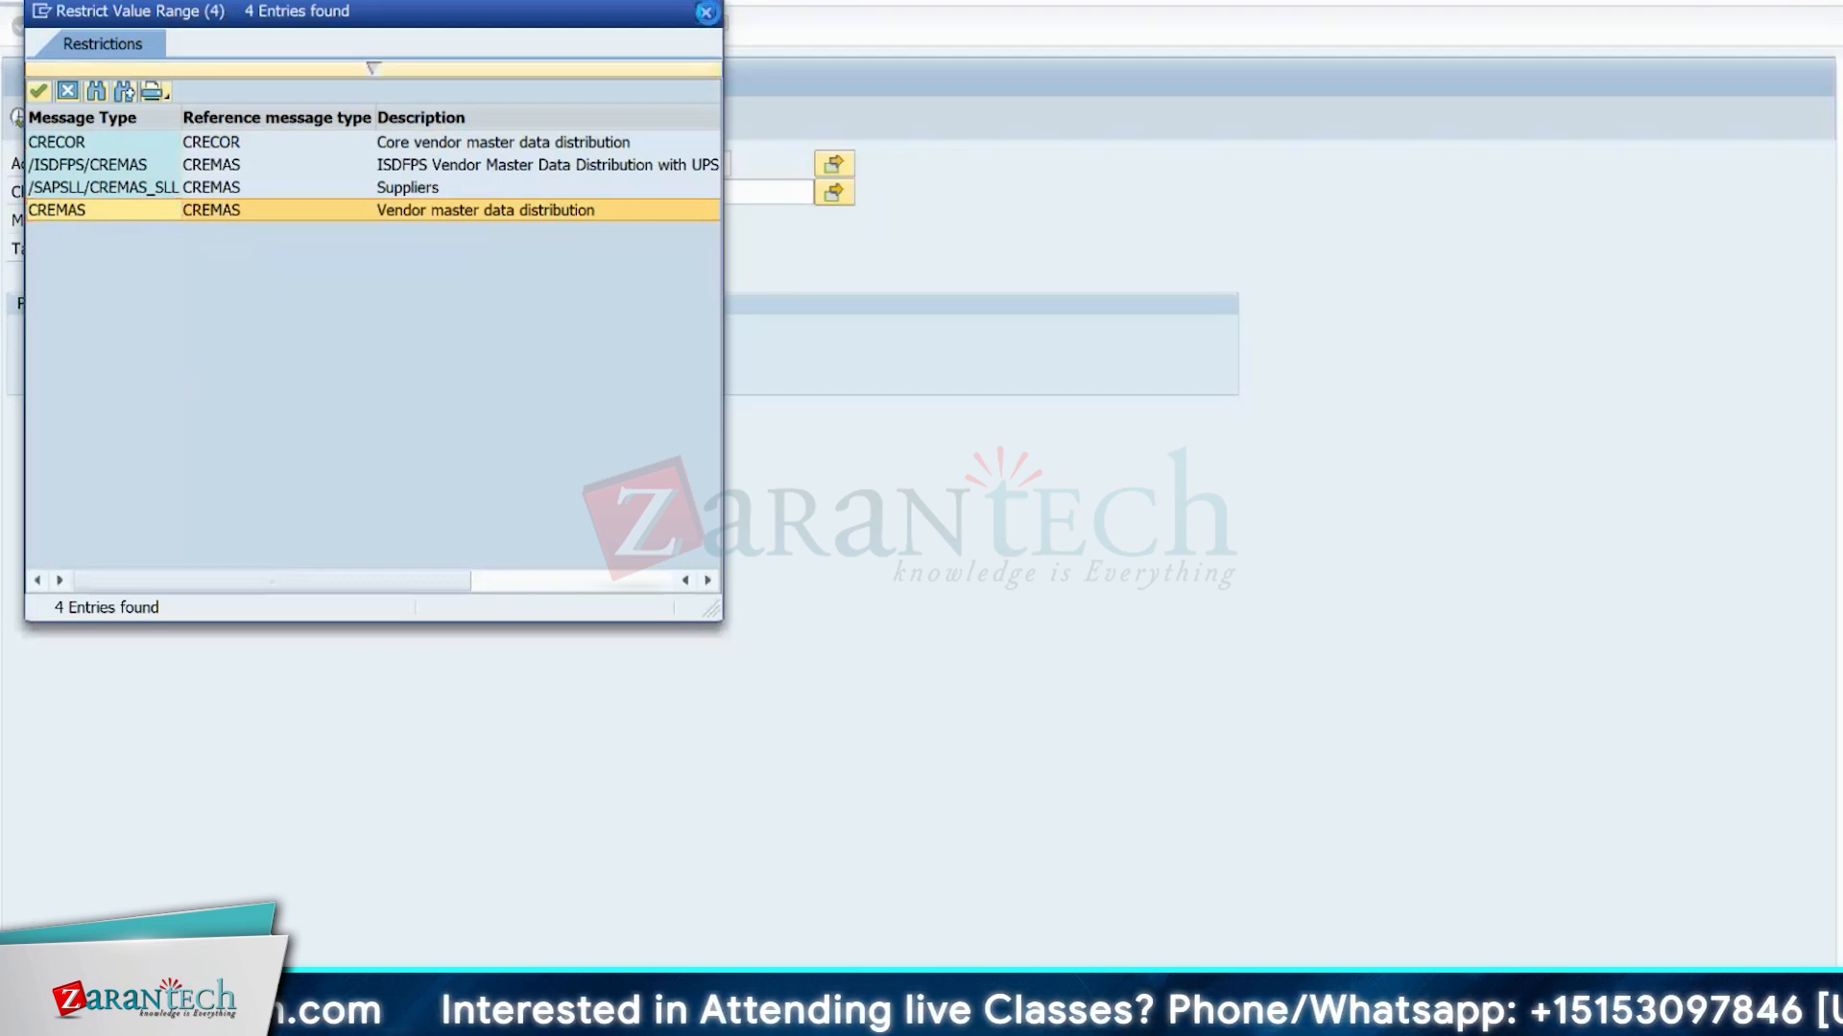
click(706, 12)
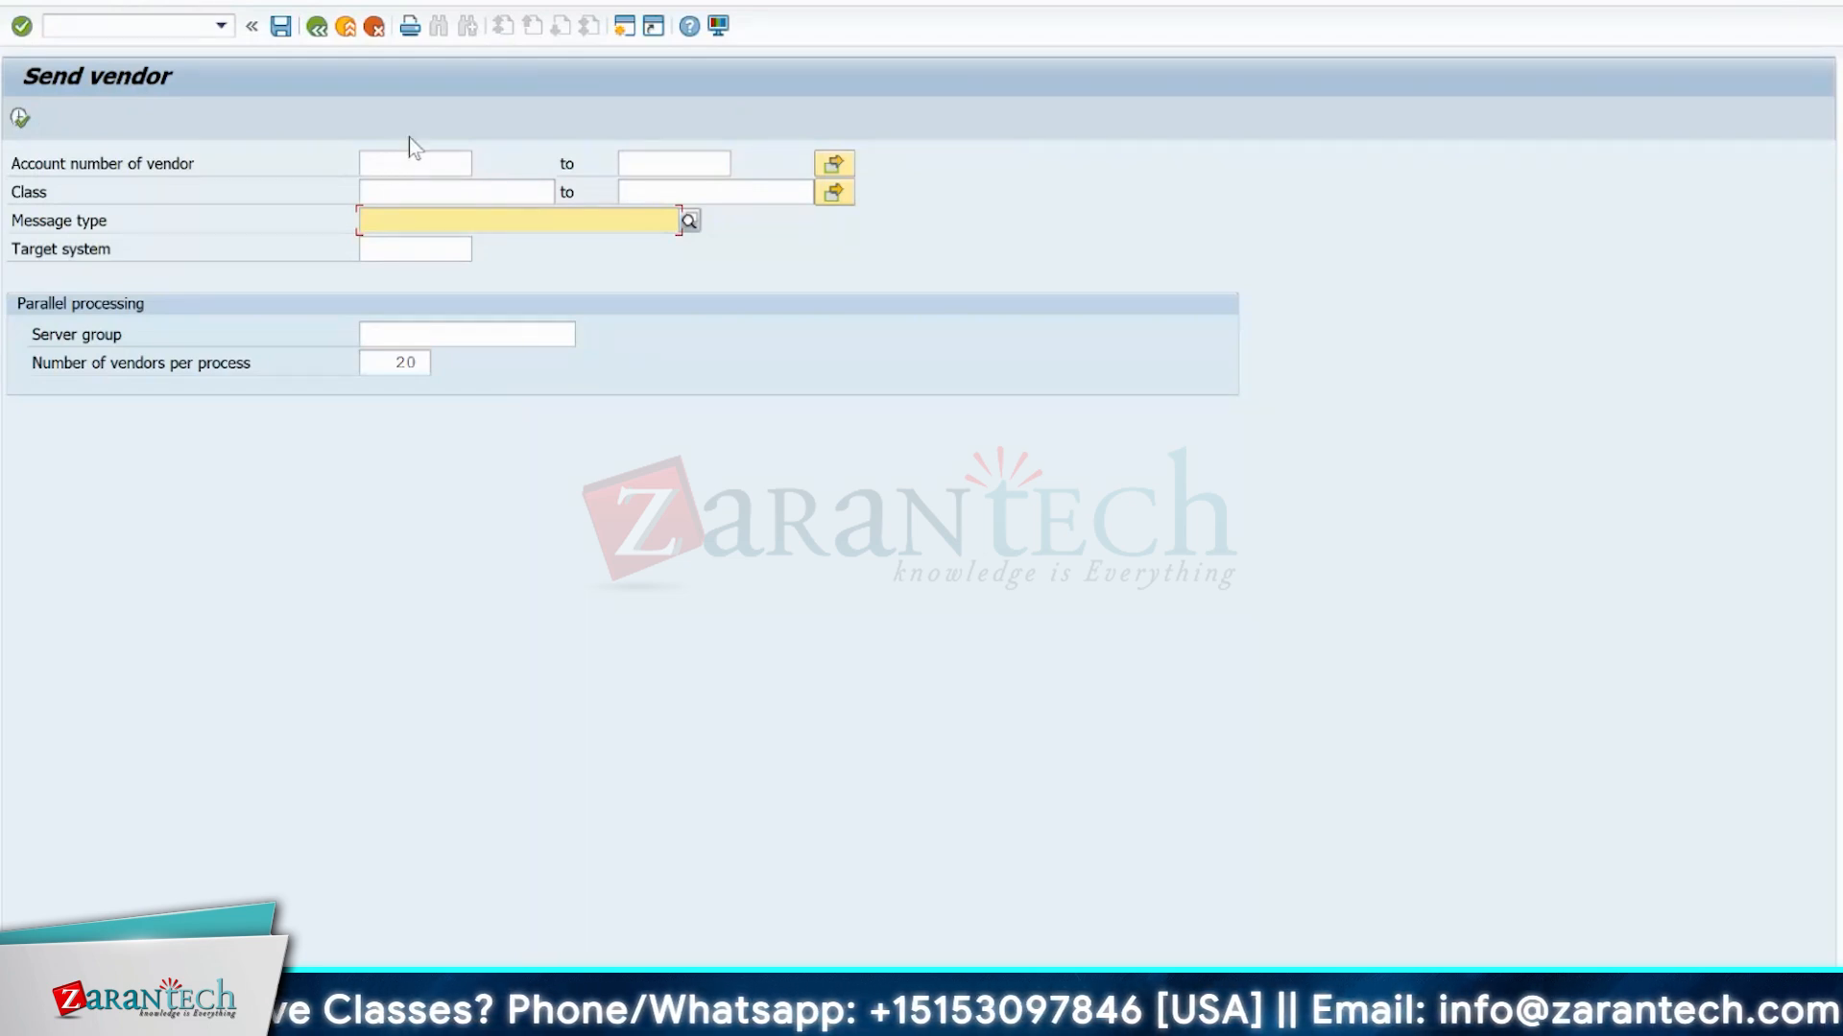
Leave the Send Vendor screen and open the Create Integration Model transaction.
click(130, 28)
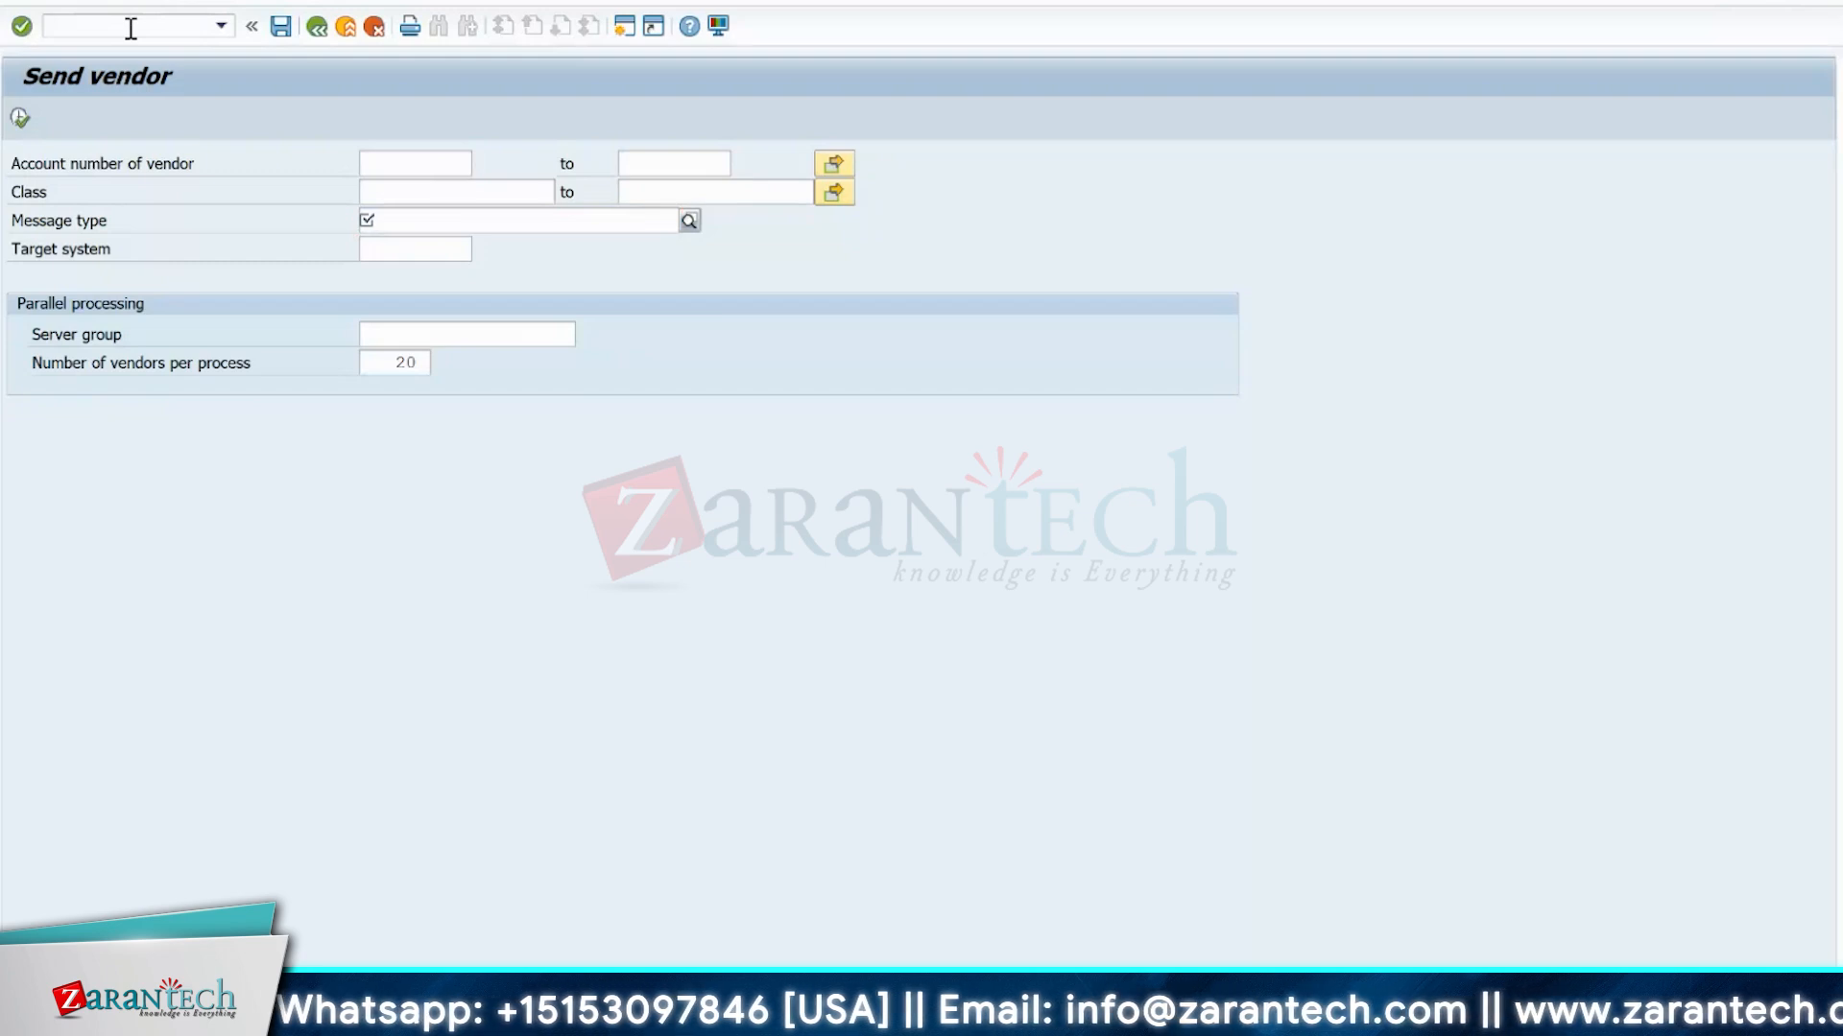
text(/N)
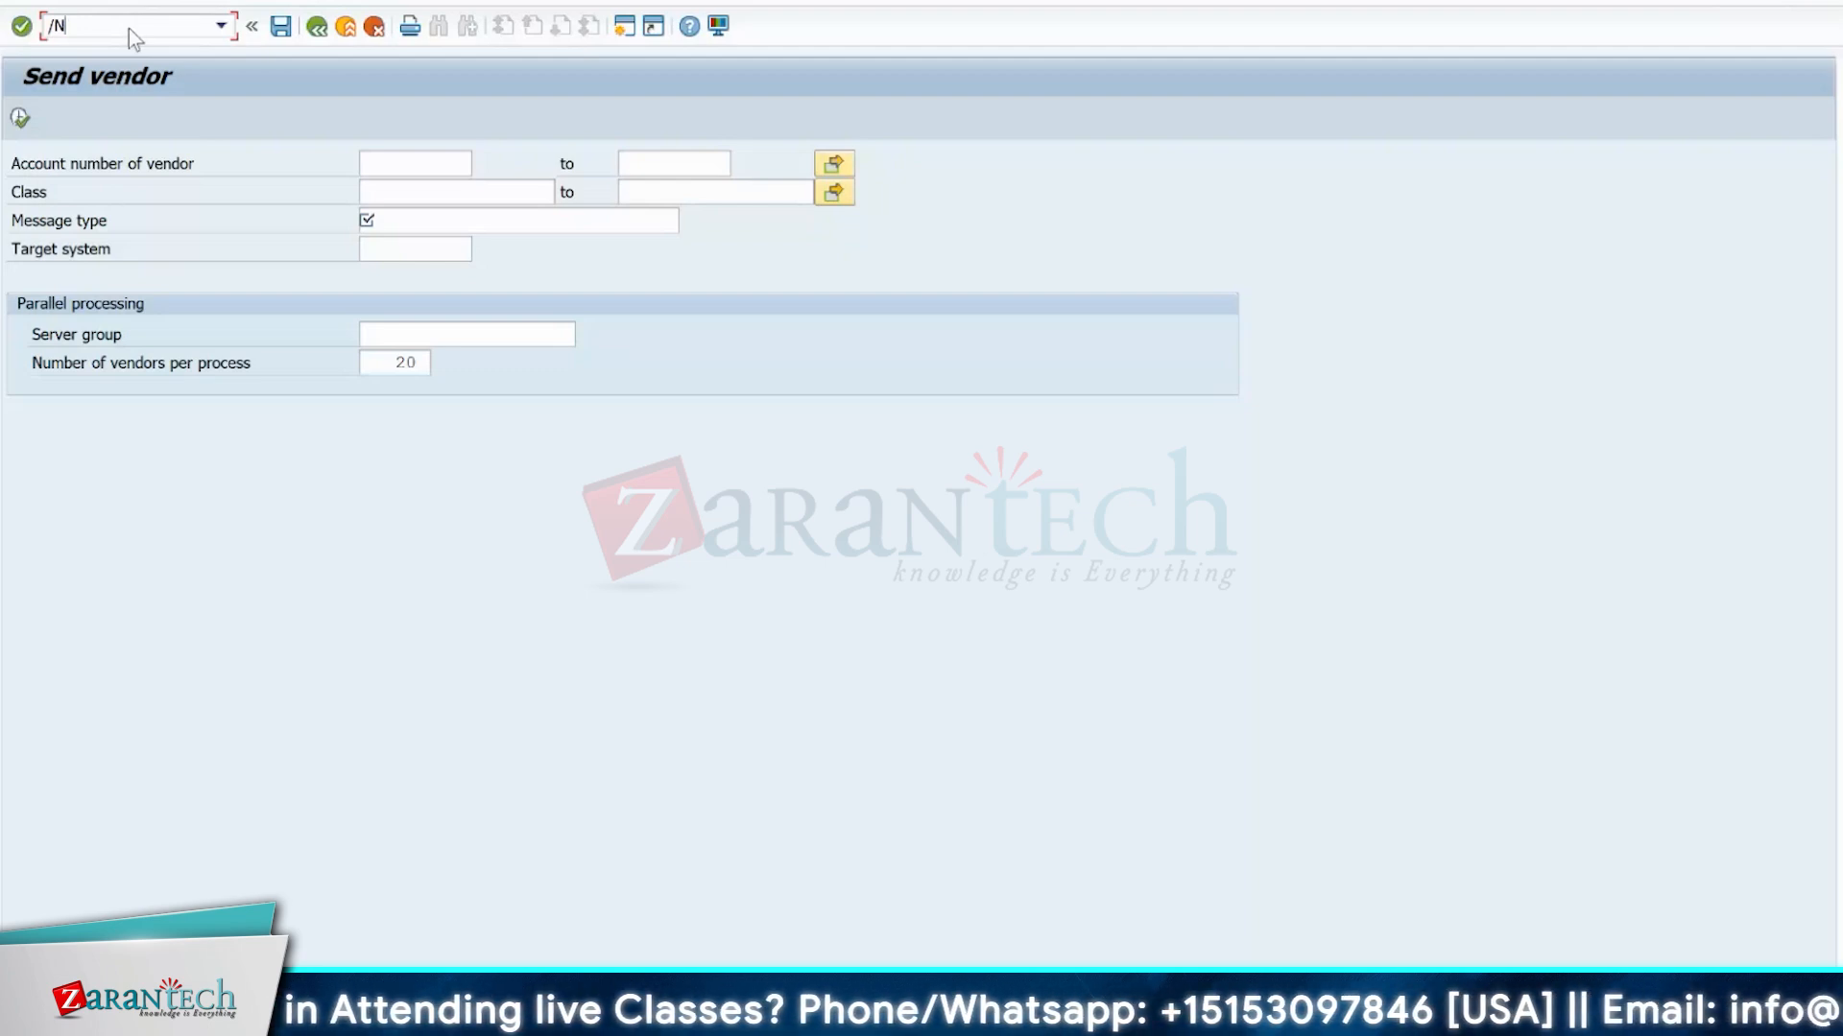
text(CFM)
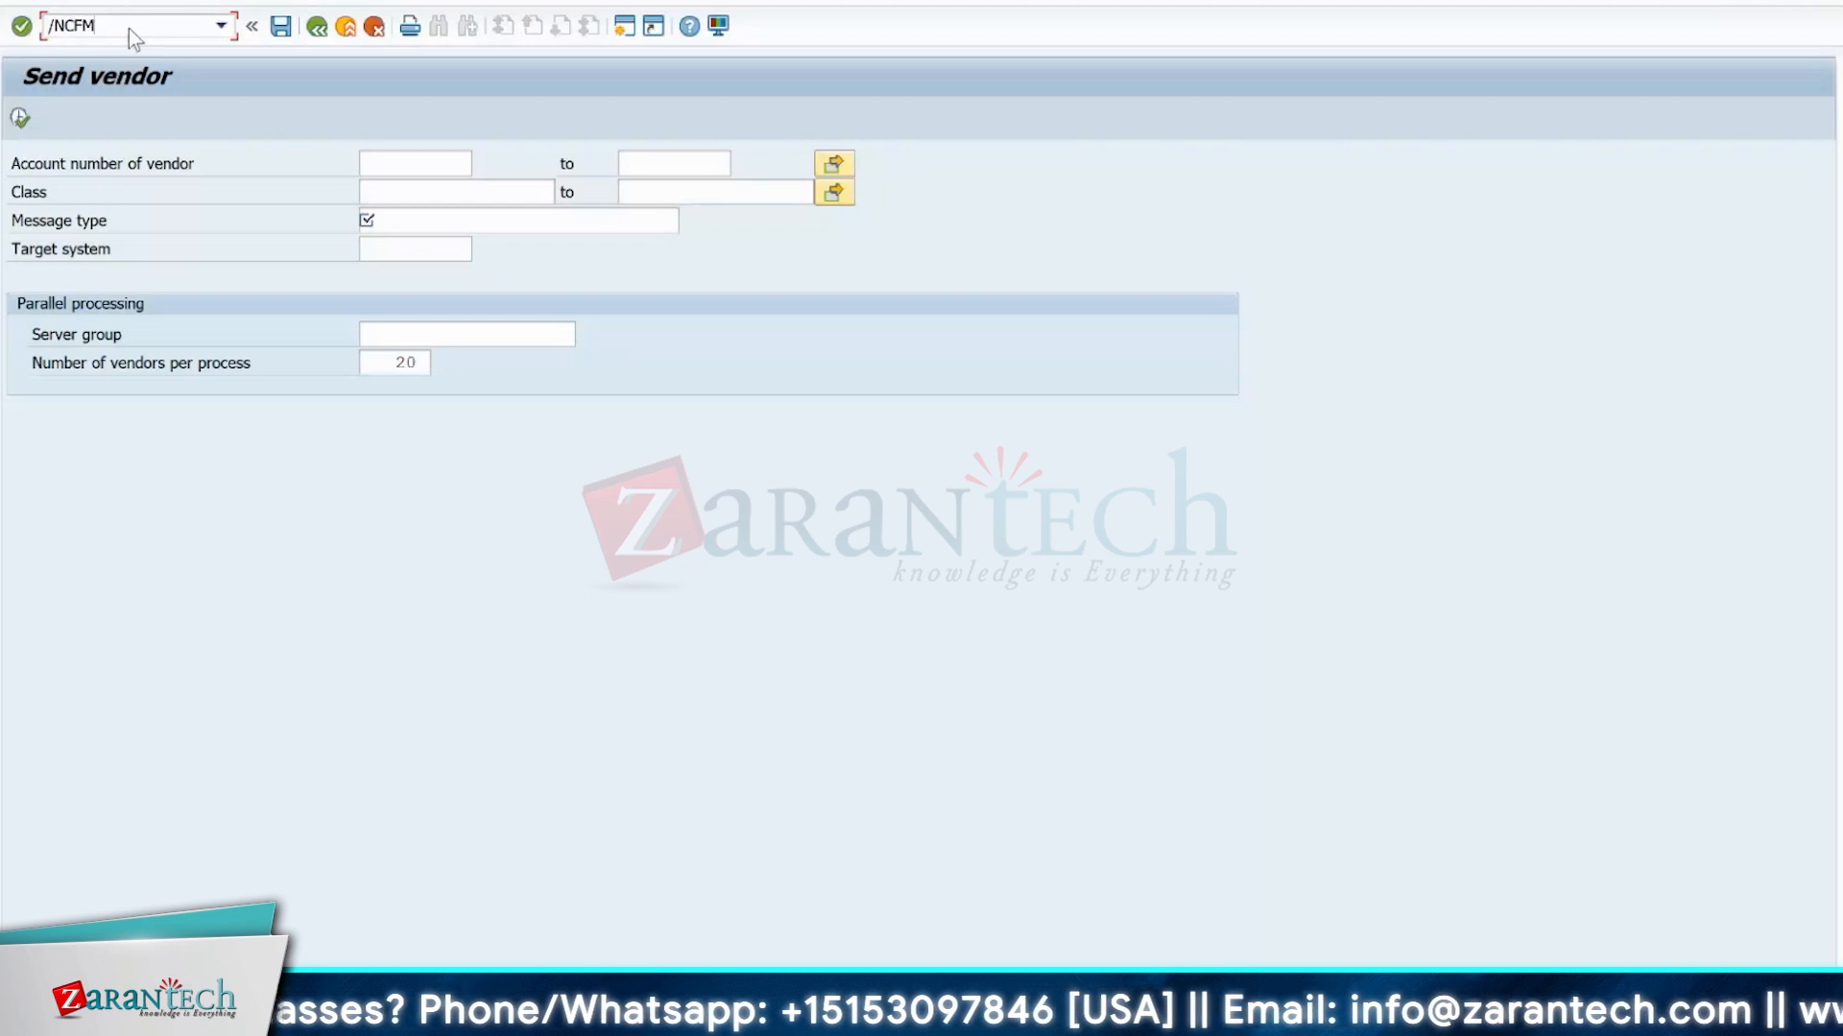
key(Return)
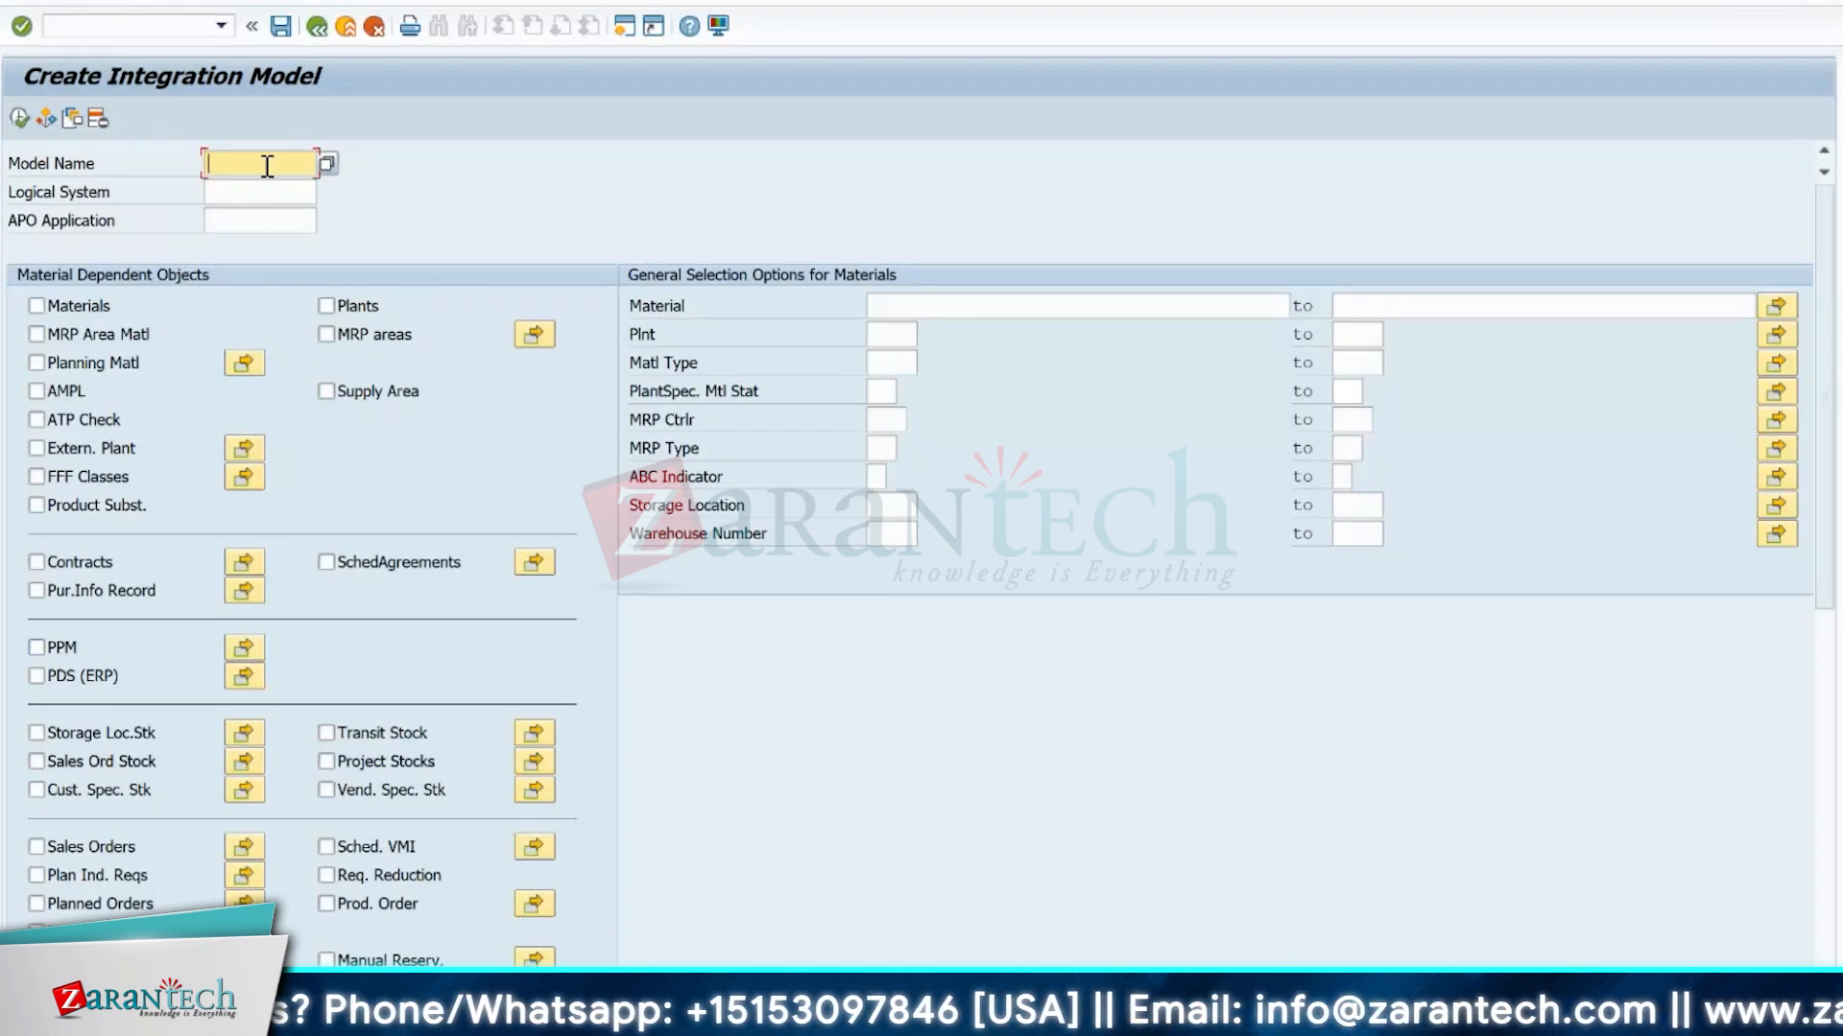
Name the integration model ewm_test and choose S4HCLNT100 as its logical system from the value list.
text(ewm)
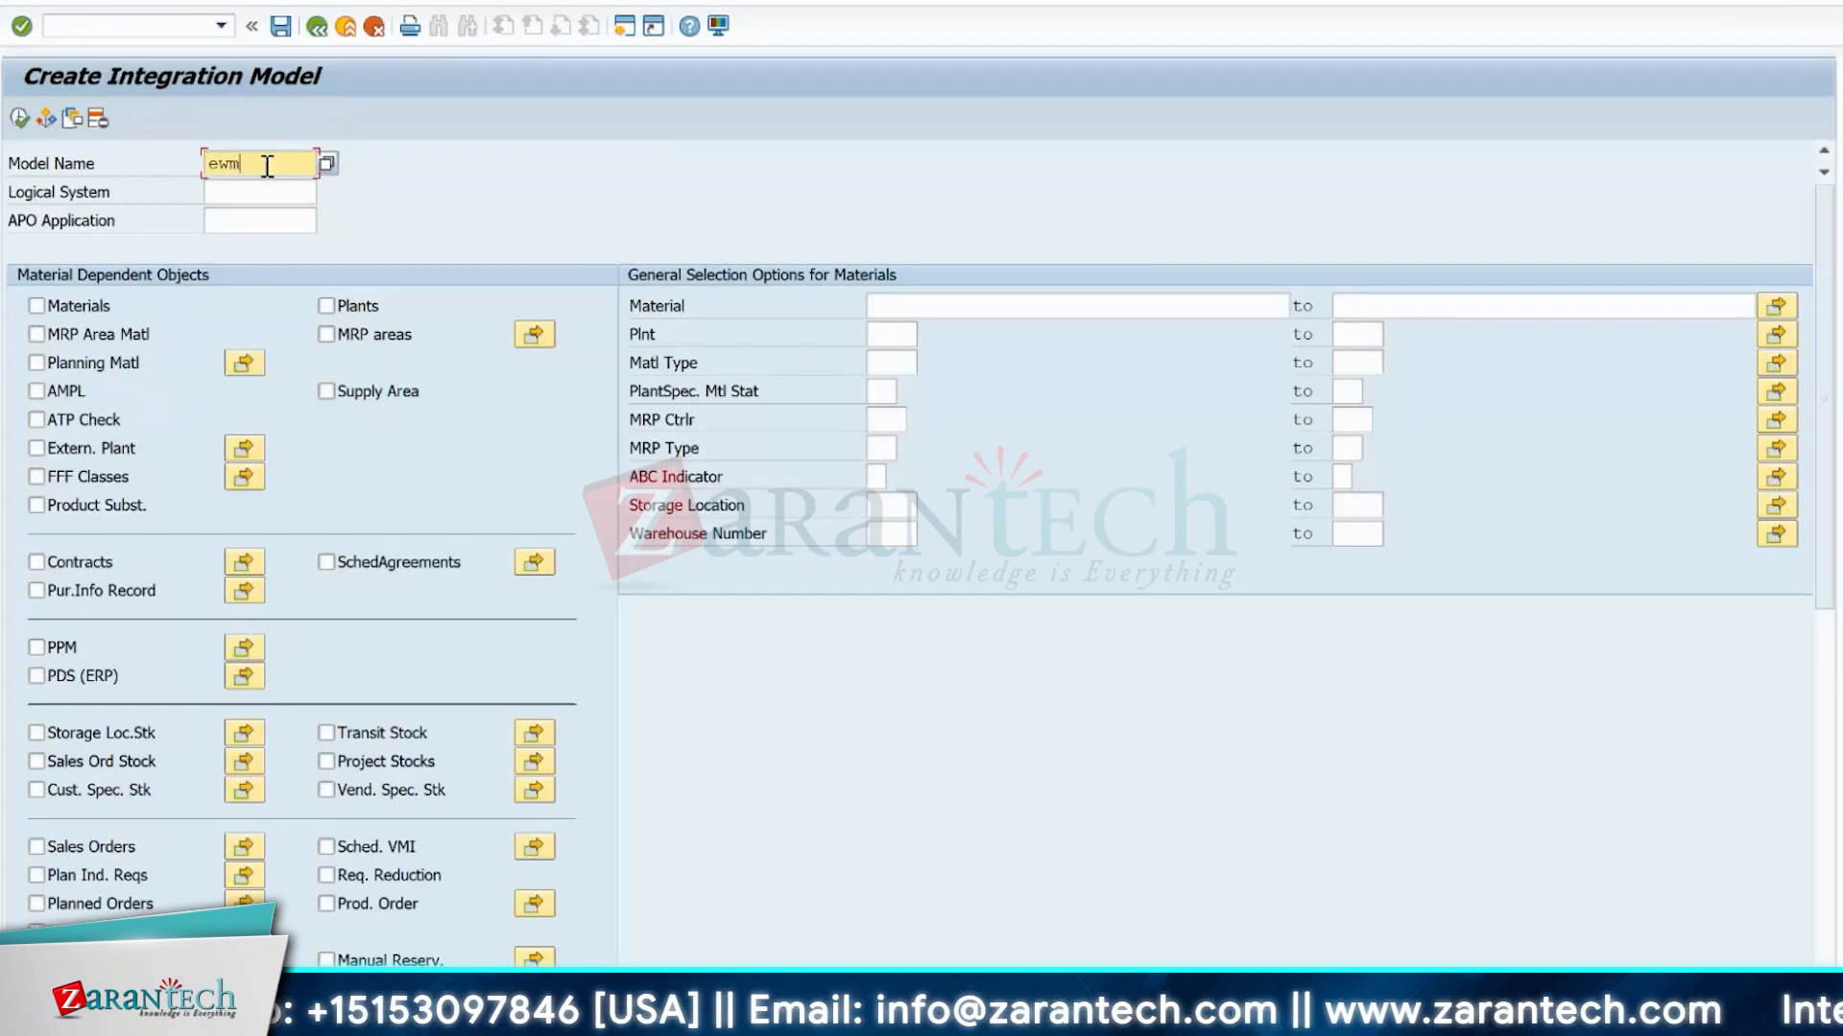
text(_test)
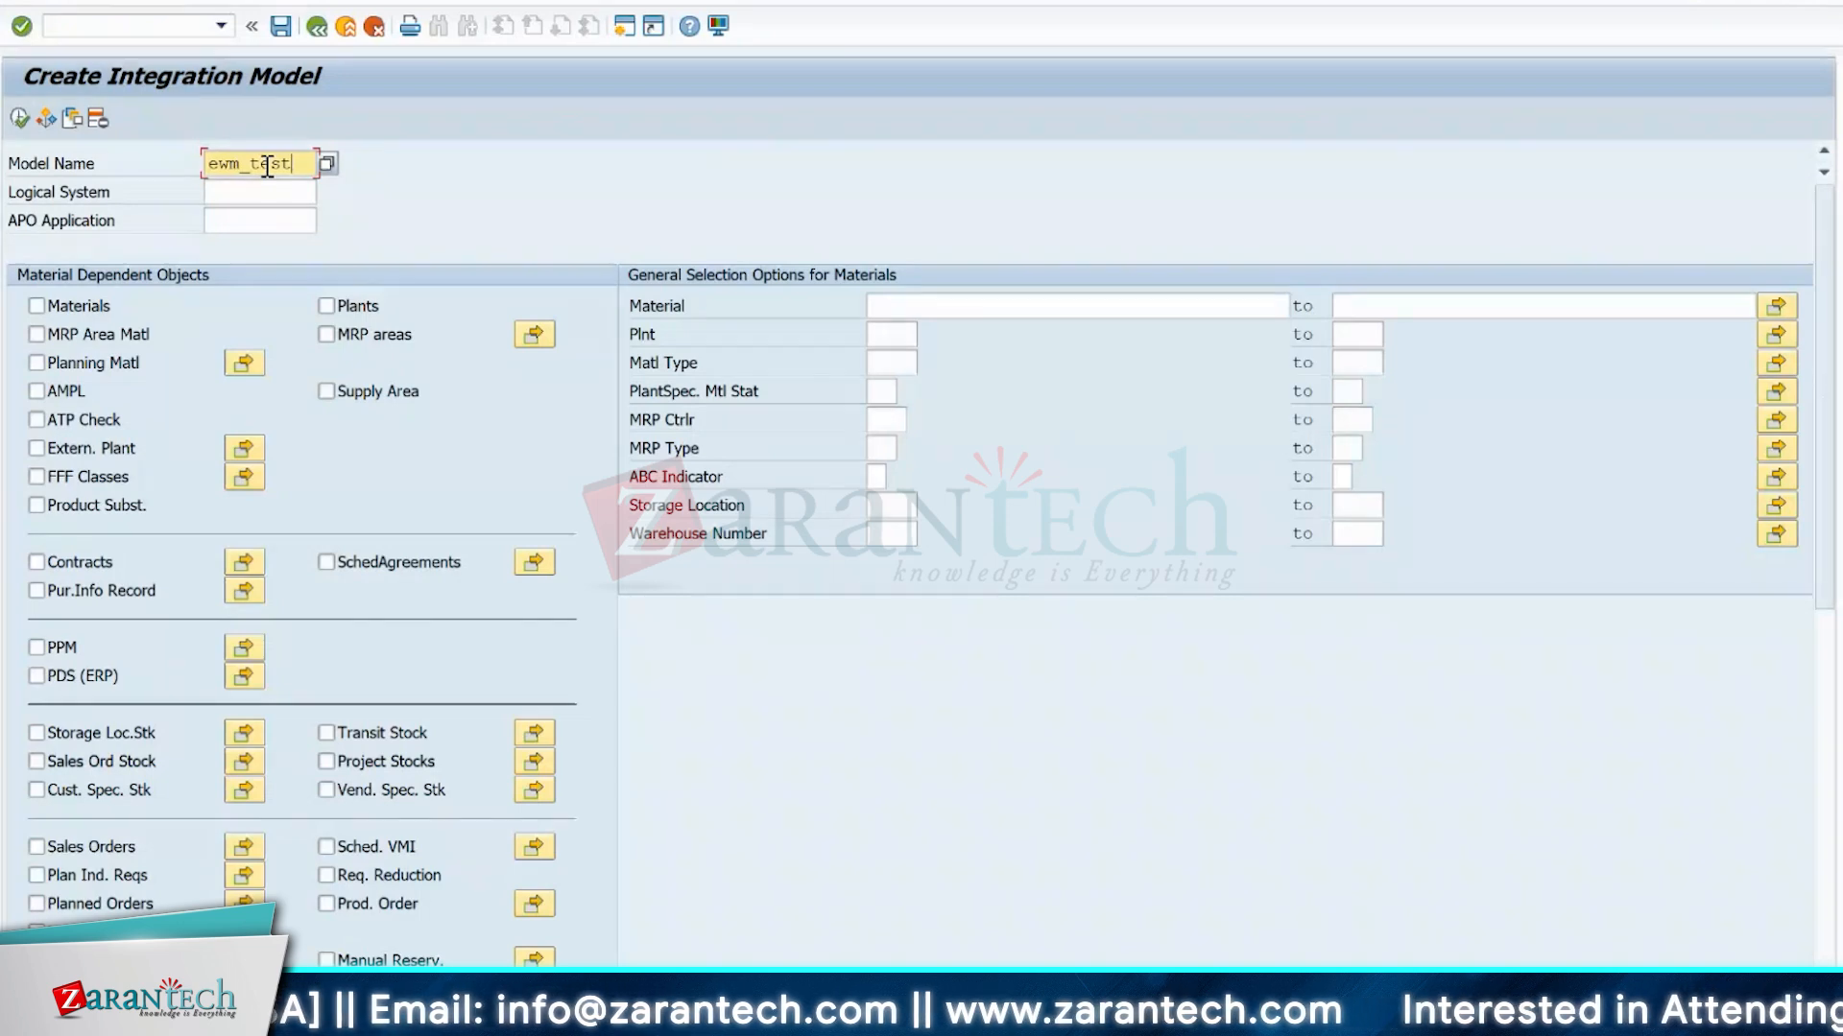
click(231, 198)
key(F4)
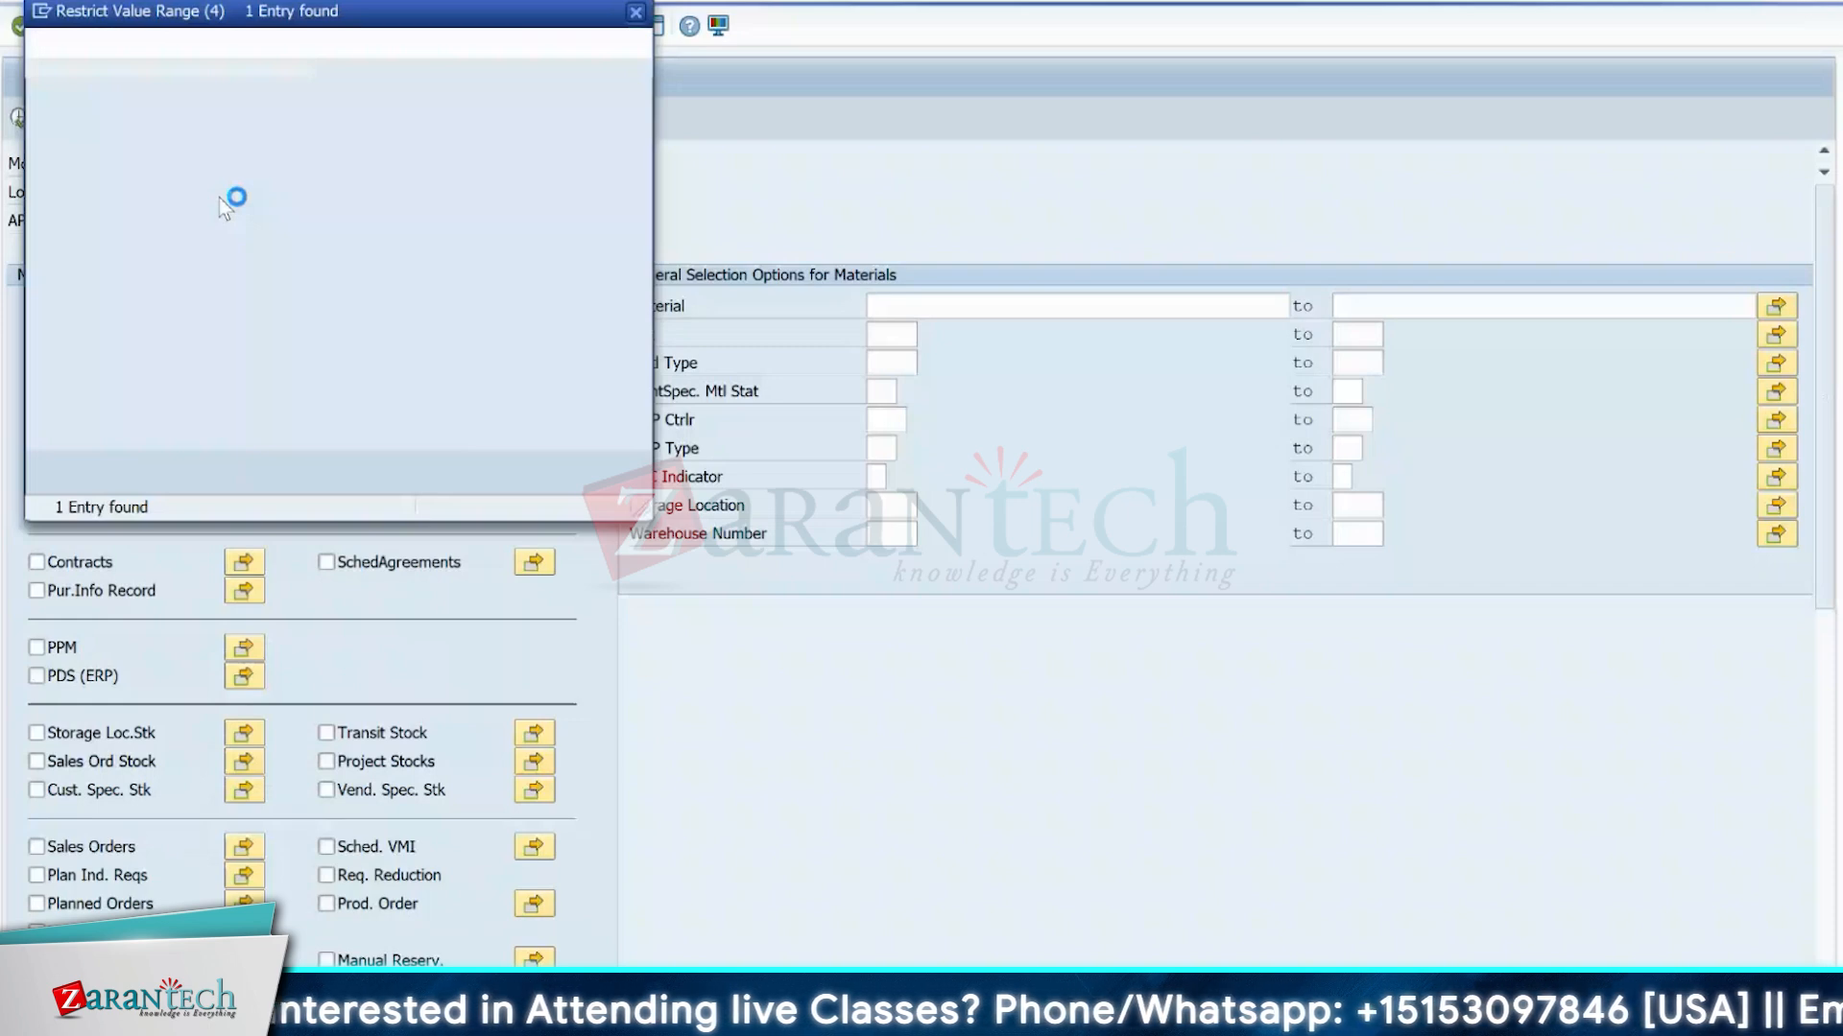
double_click(80, 144)
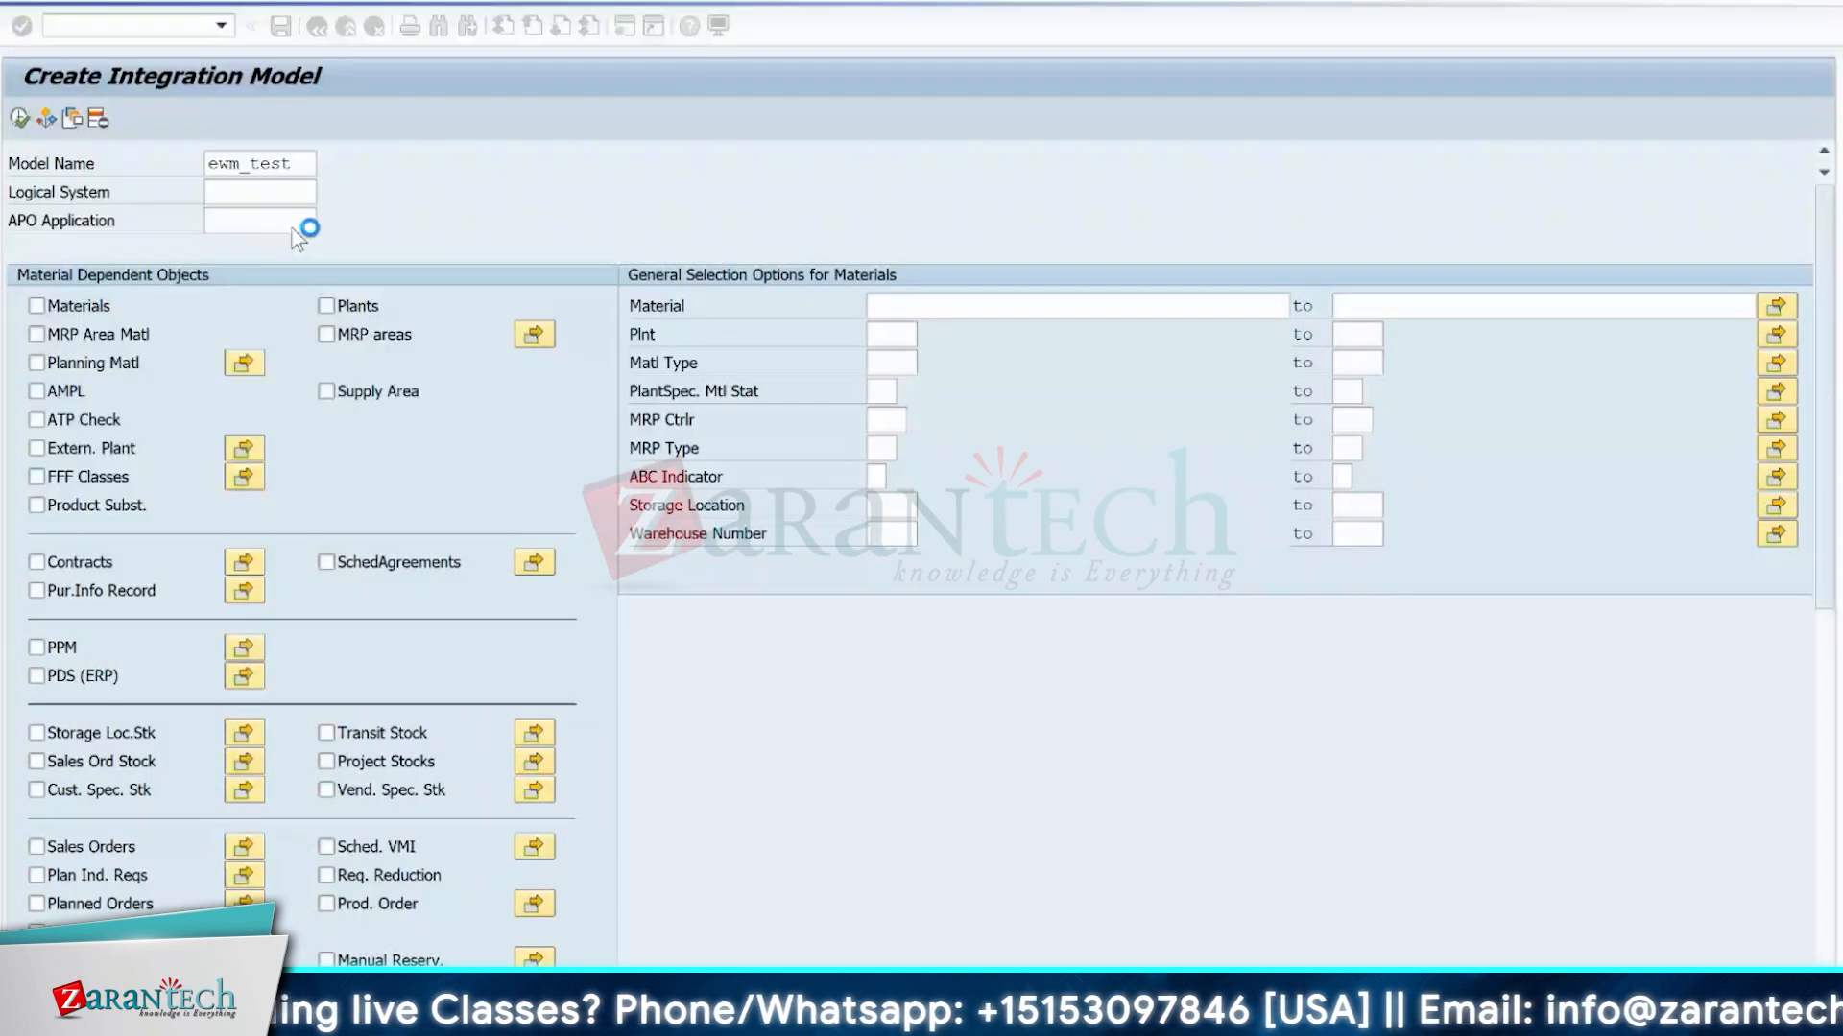
click(245, 224)
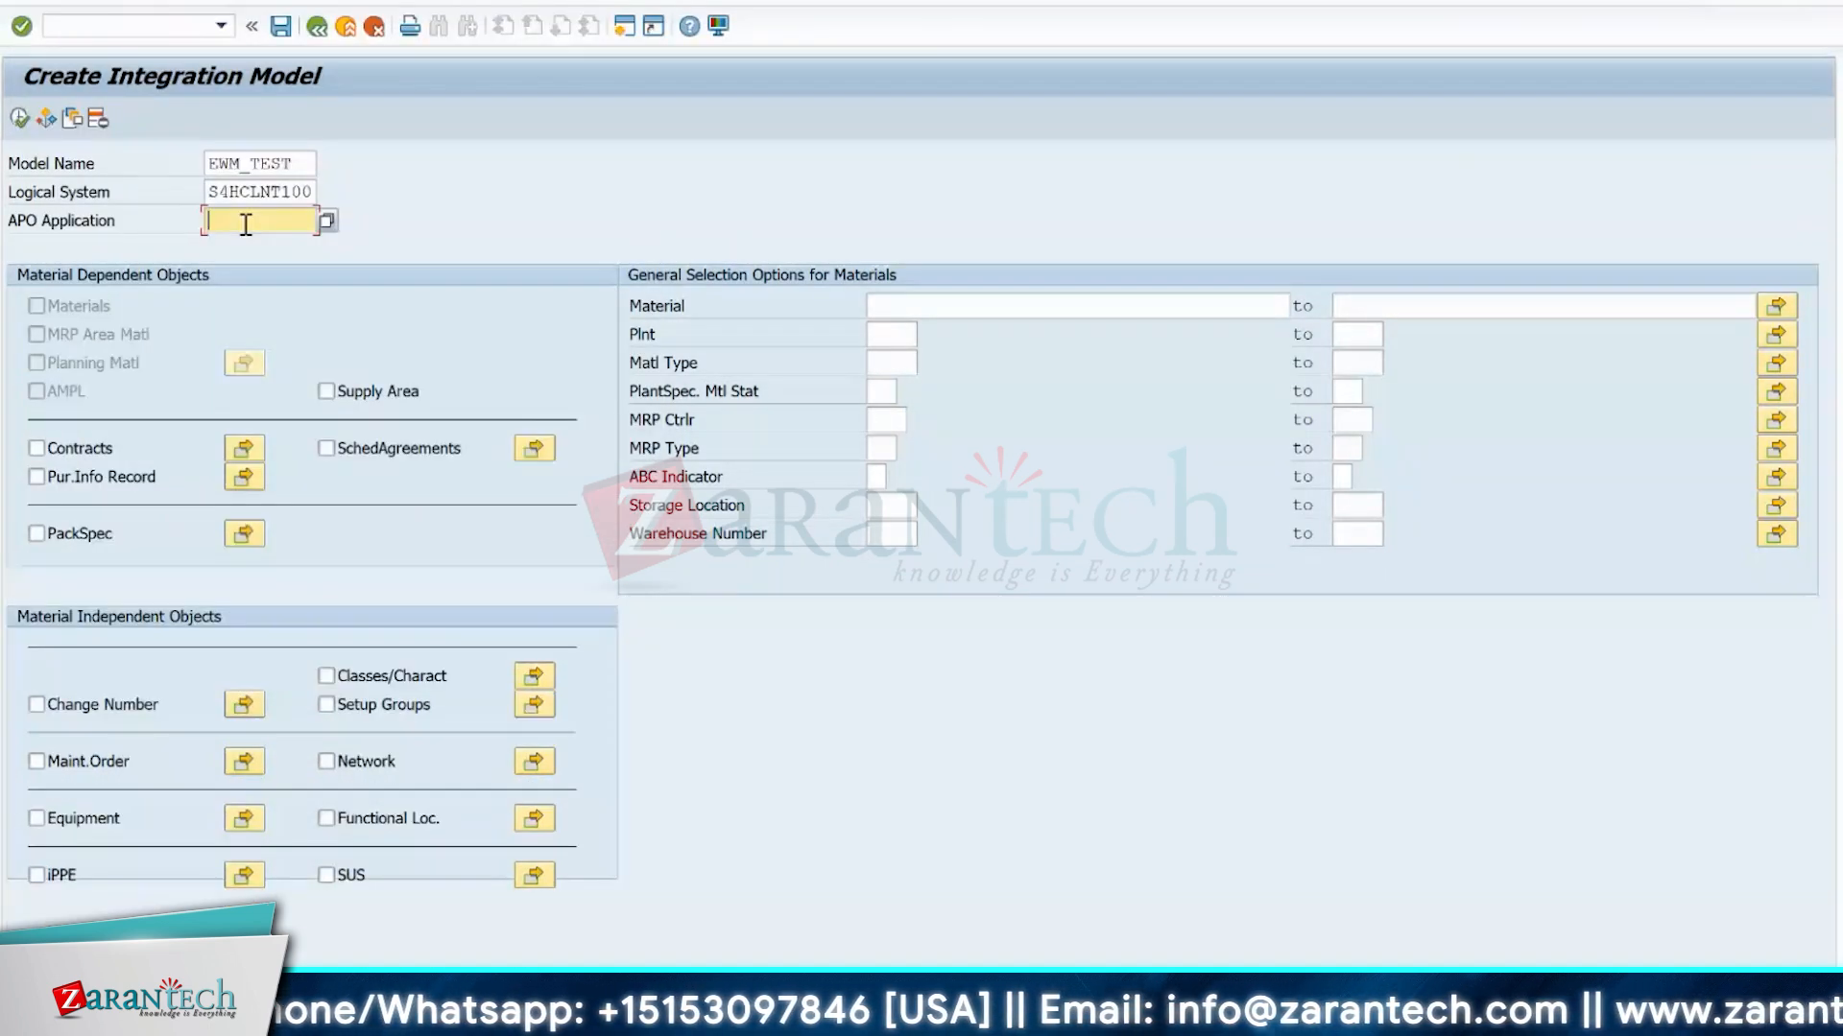
Review the list of available logical systems again and close it without changing the entry.
click(255, 191)
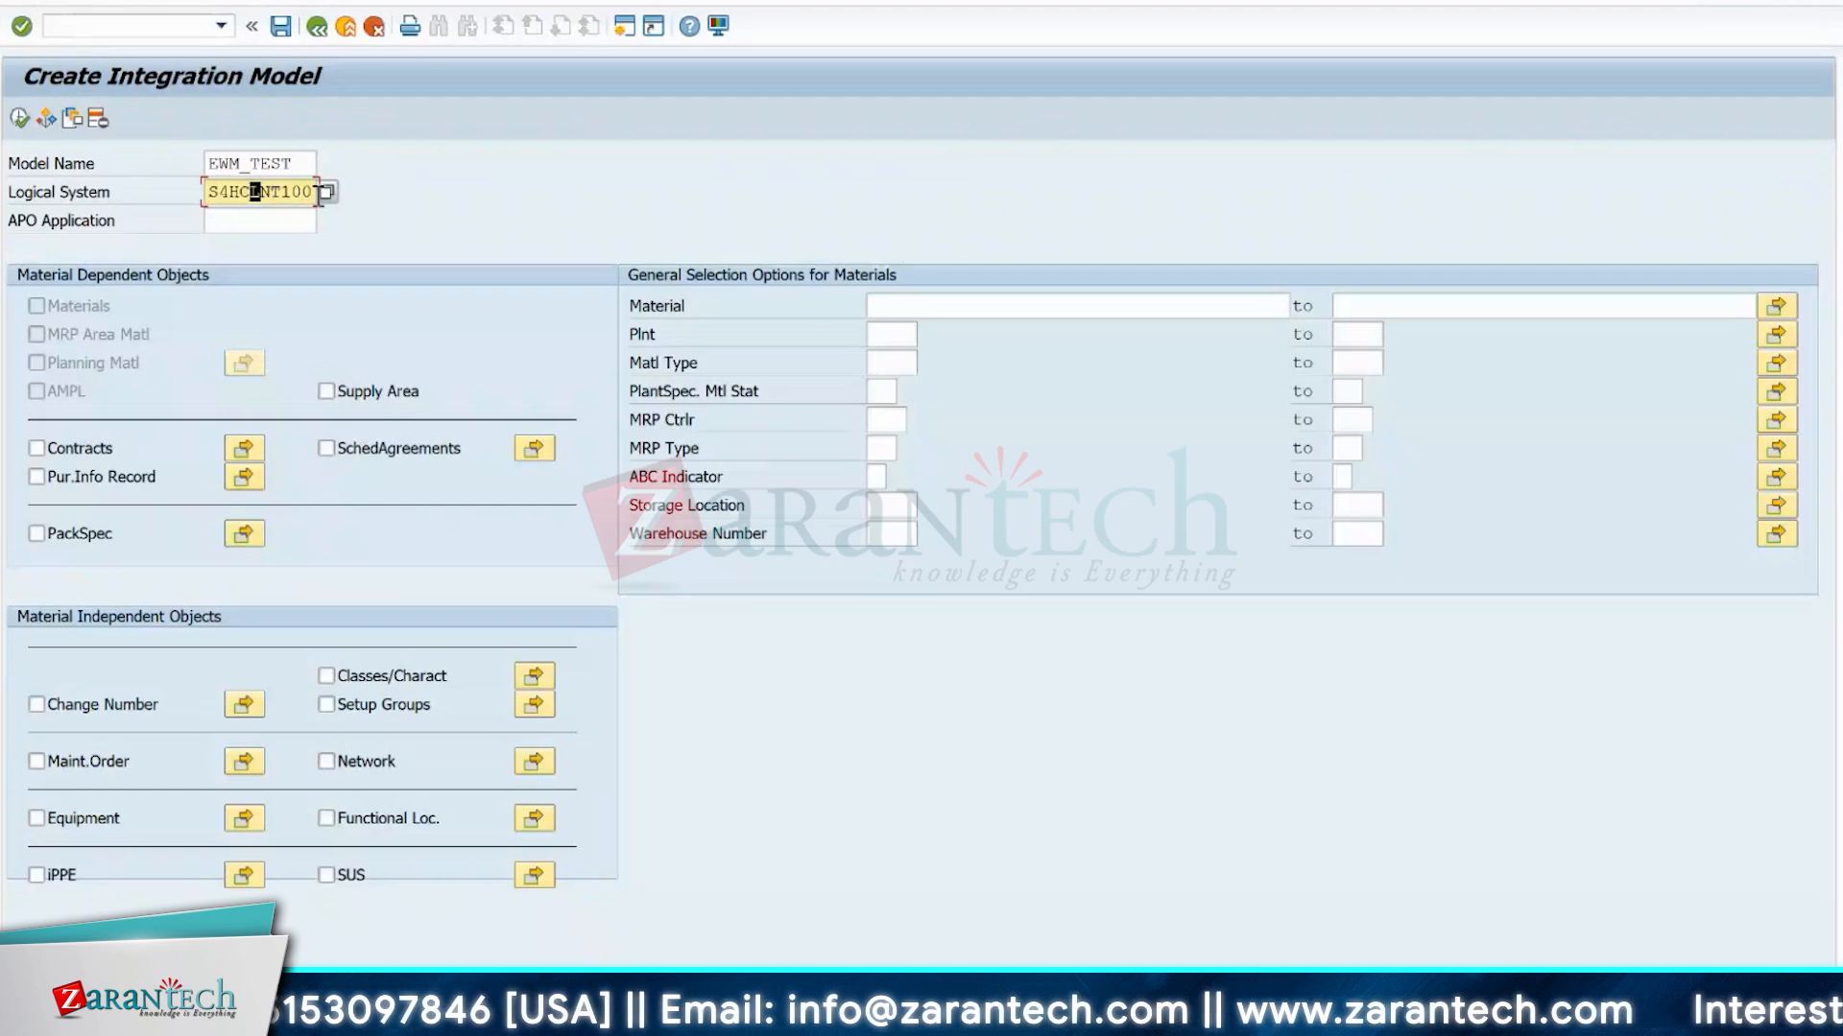
click(329, 193)
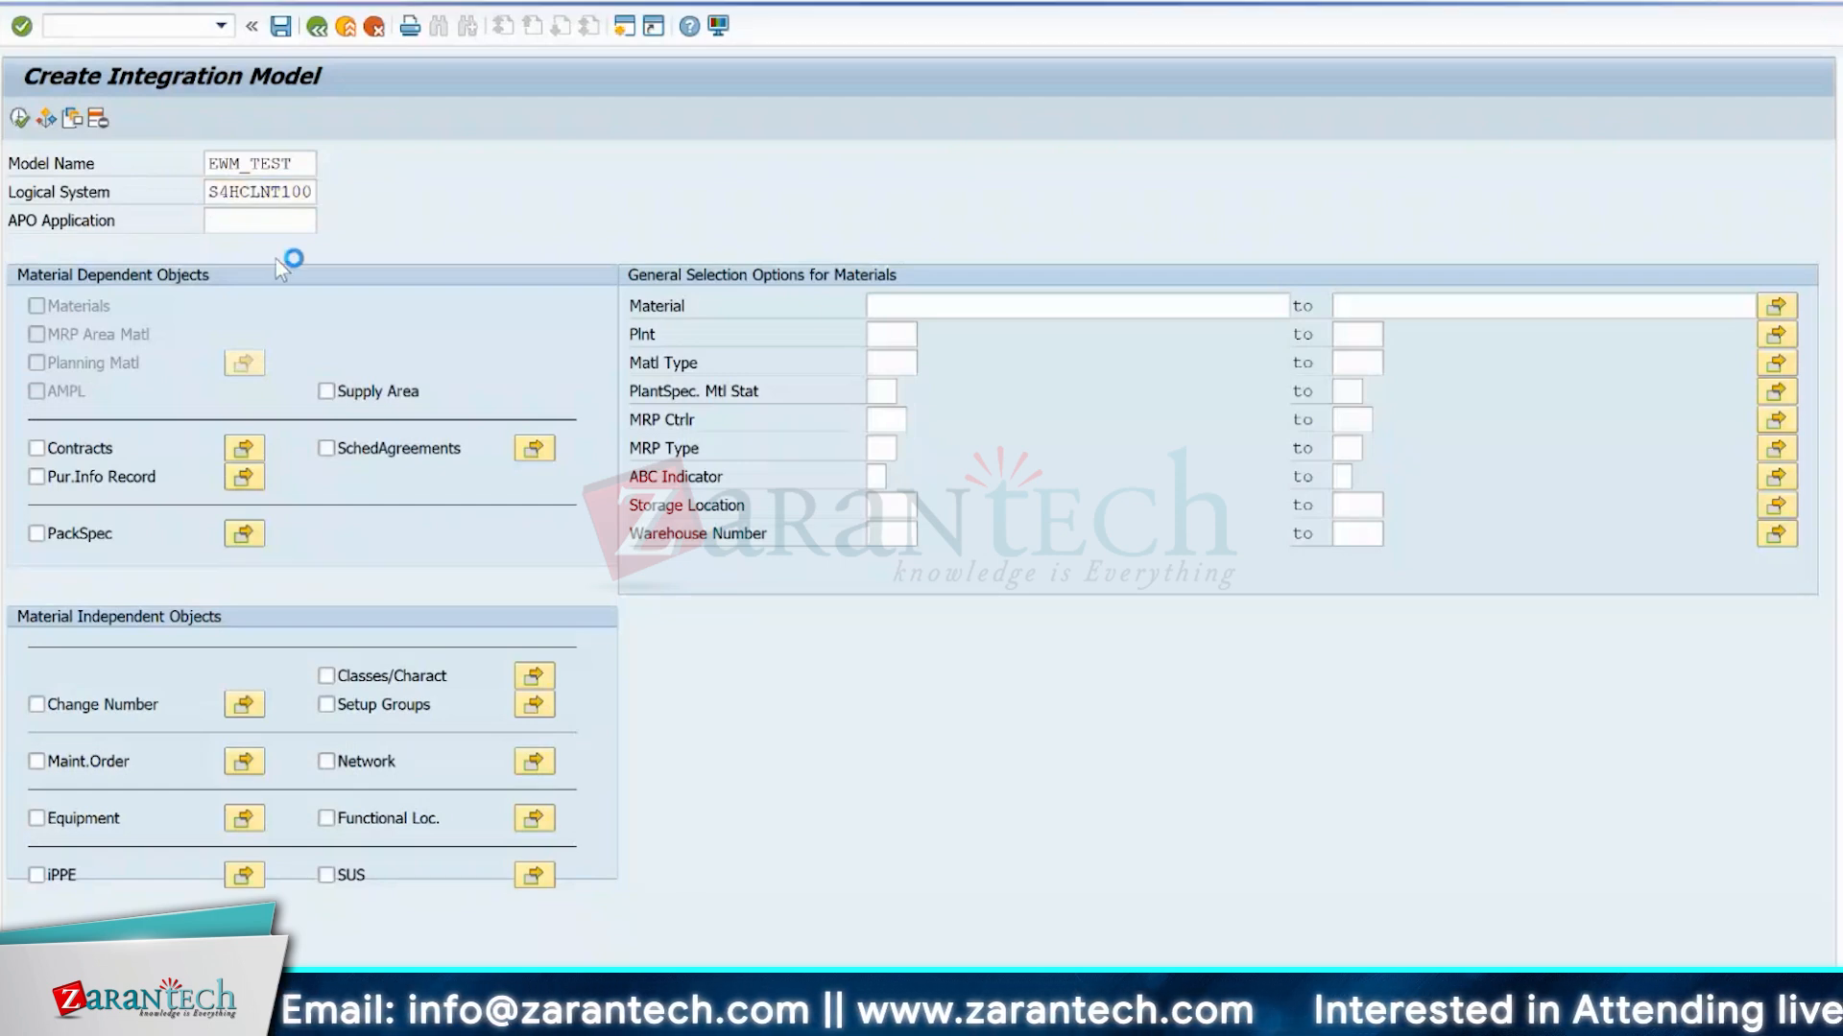
double_click(95, 149)
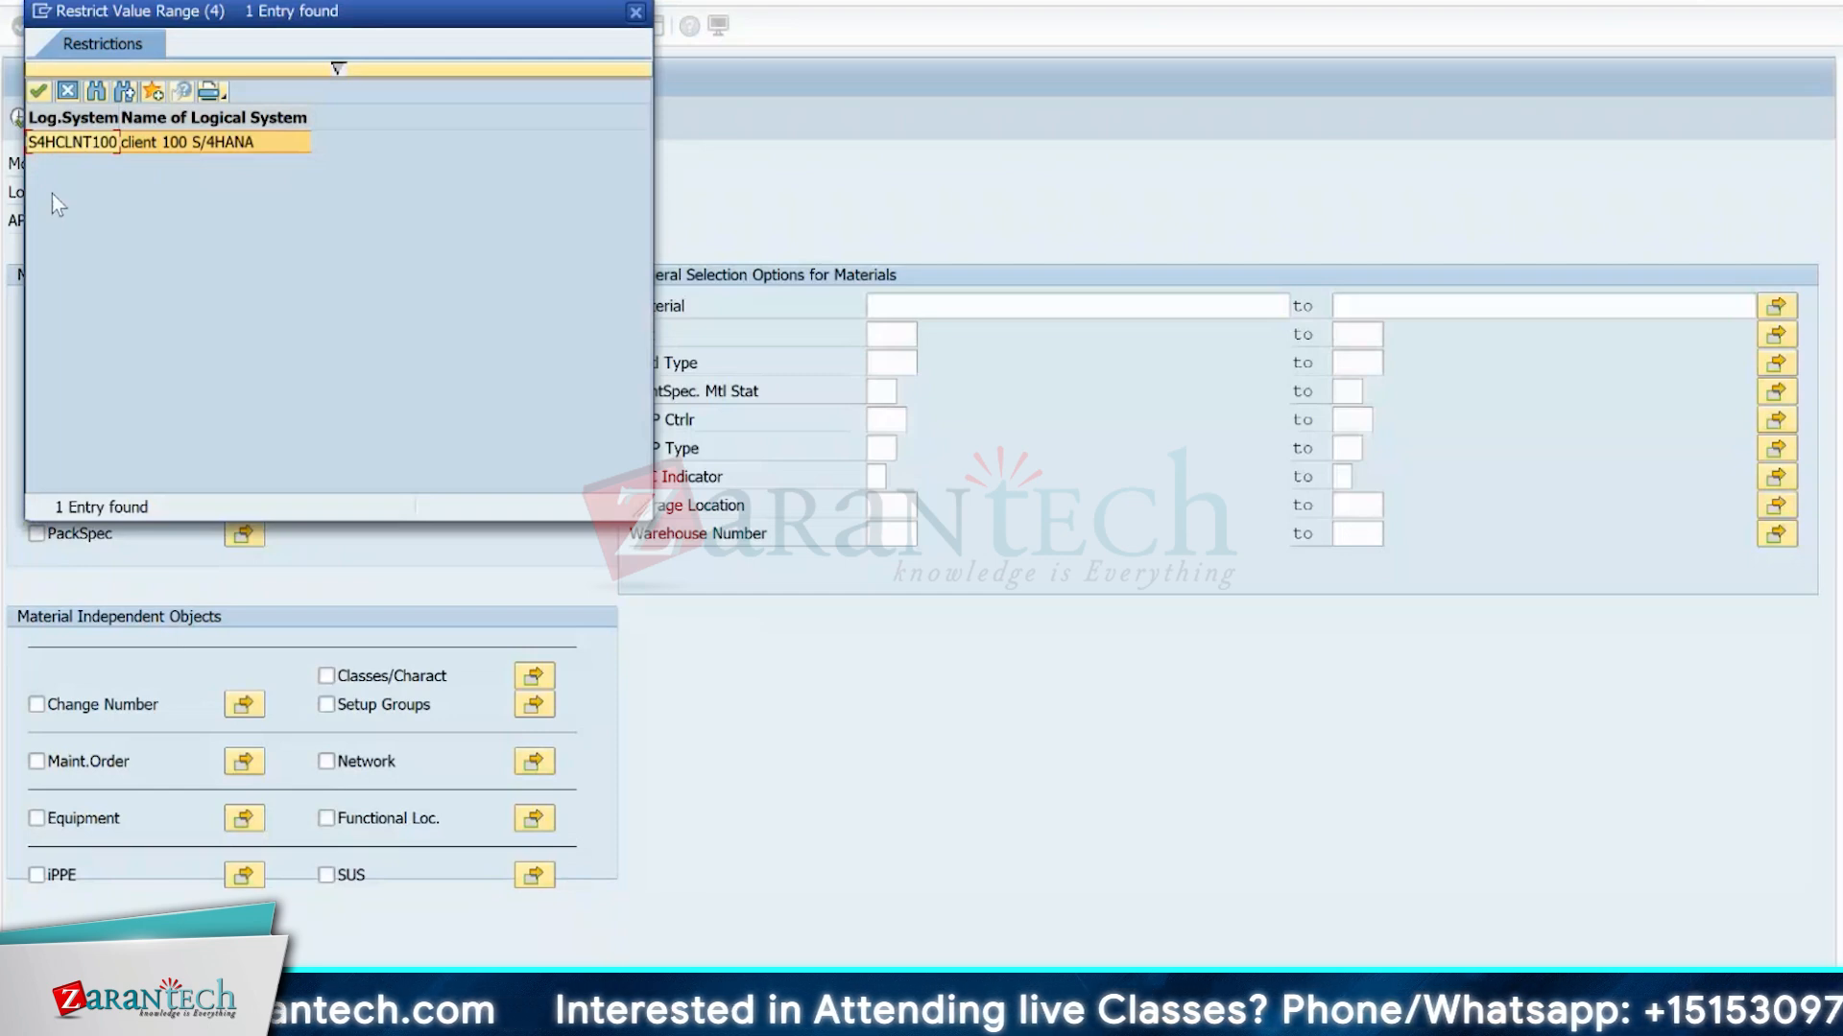
click(636, 14)
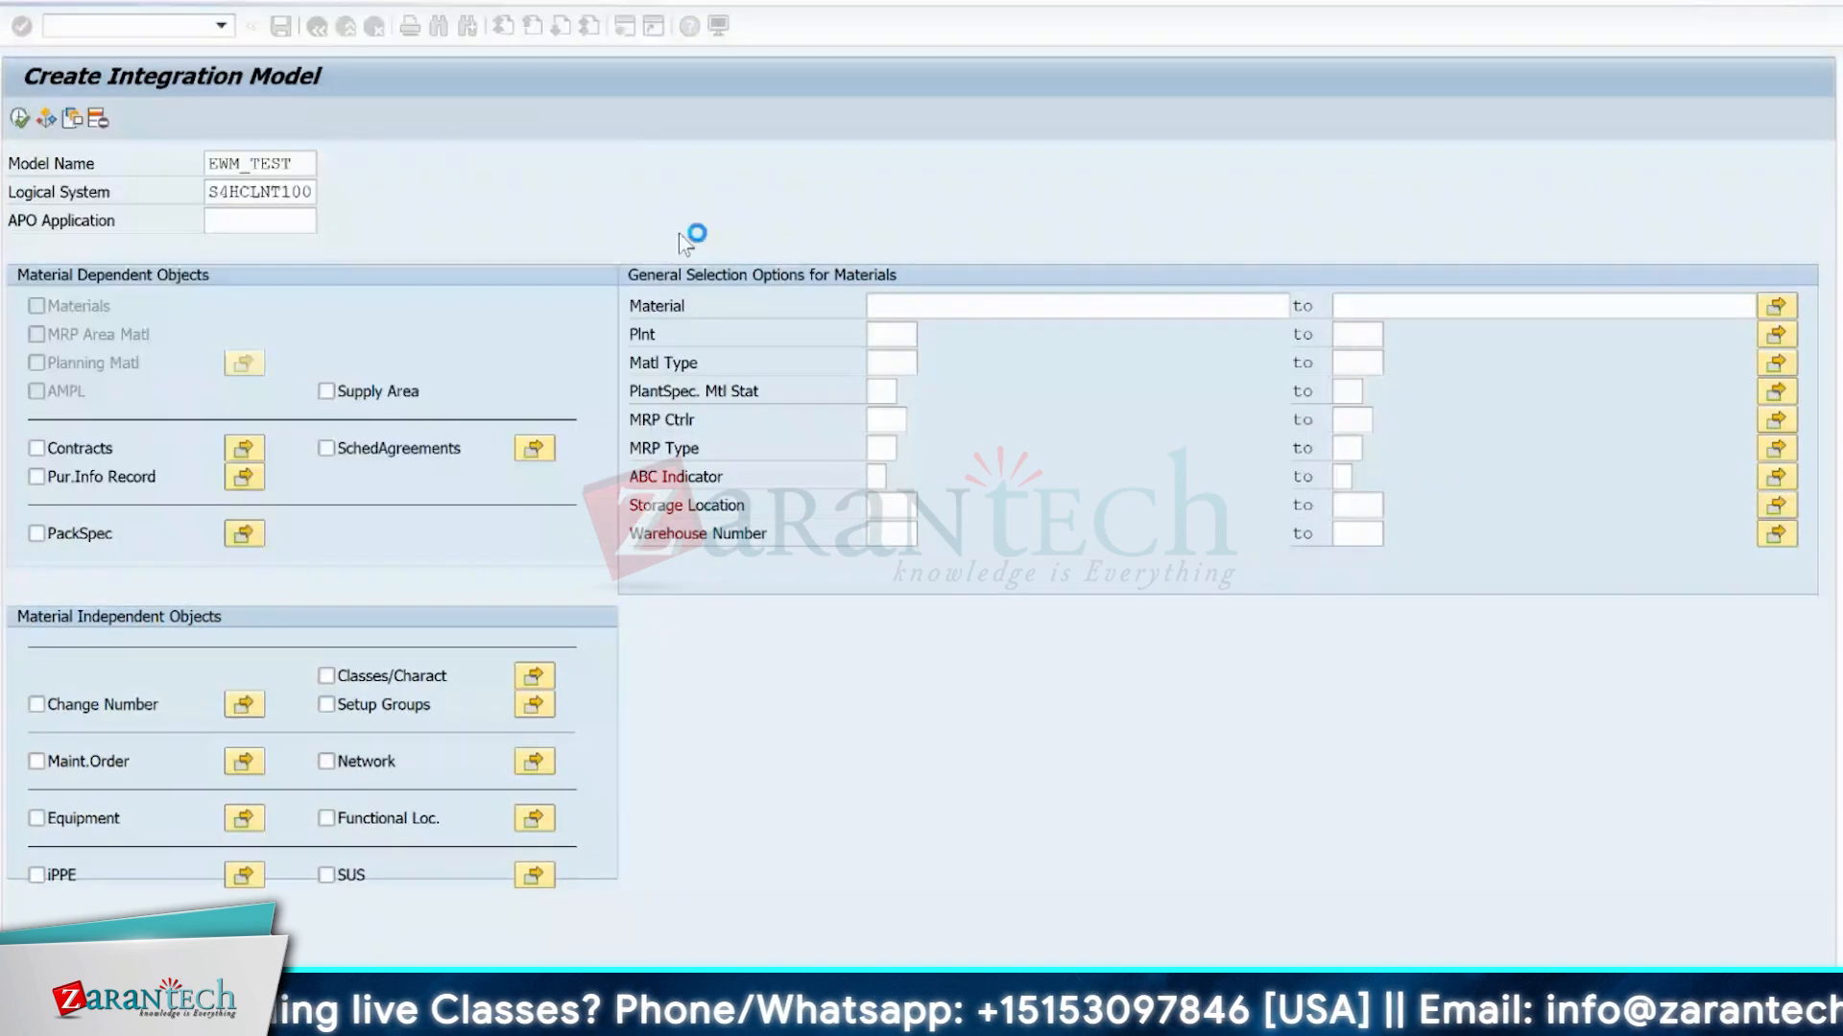
click(223, 192)
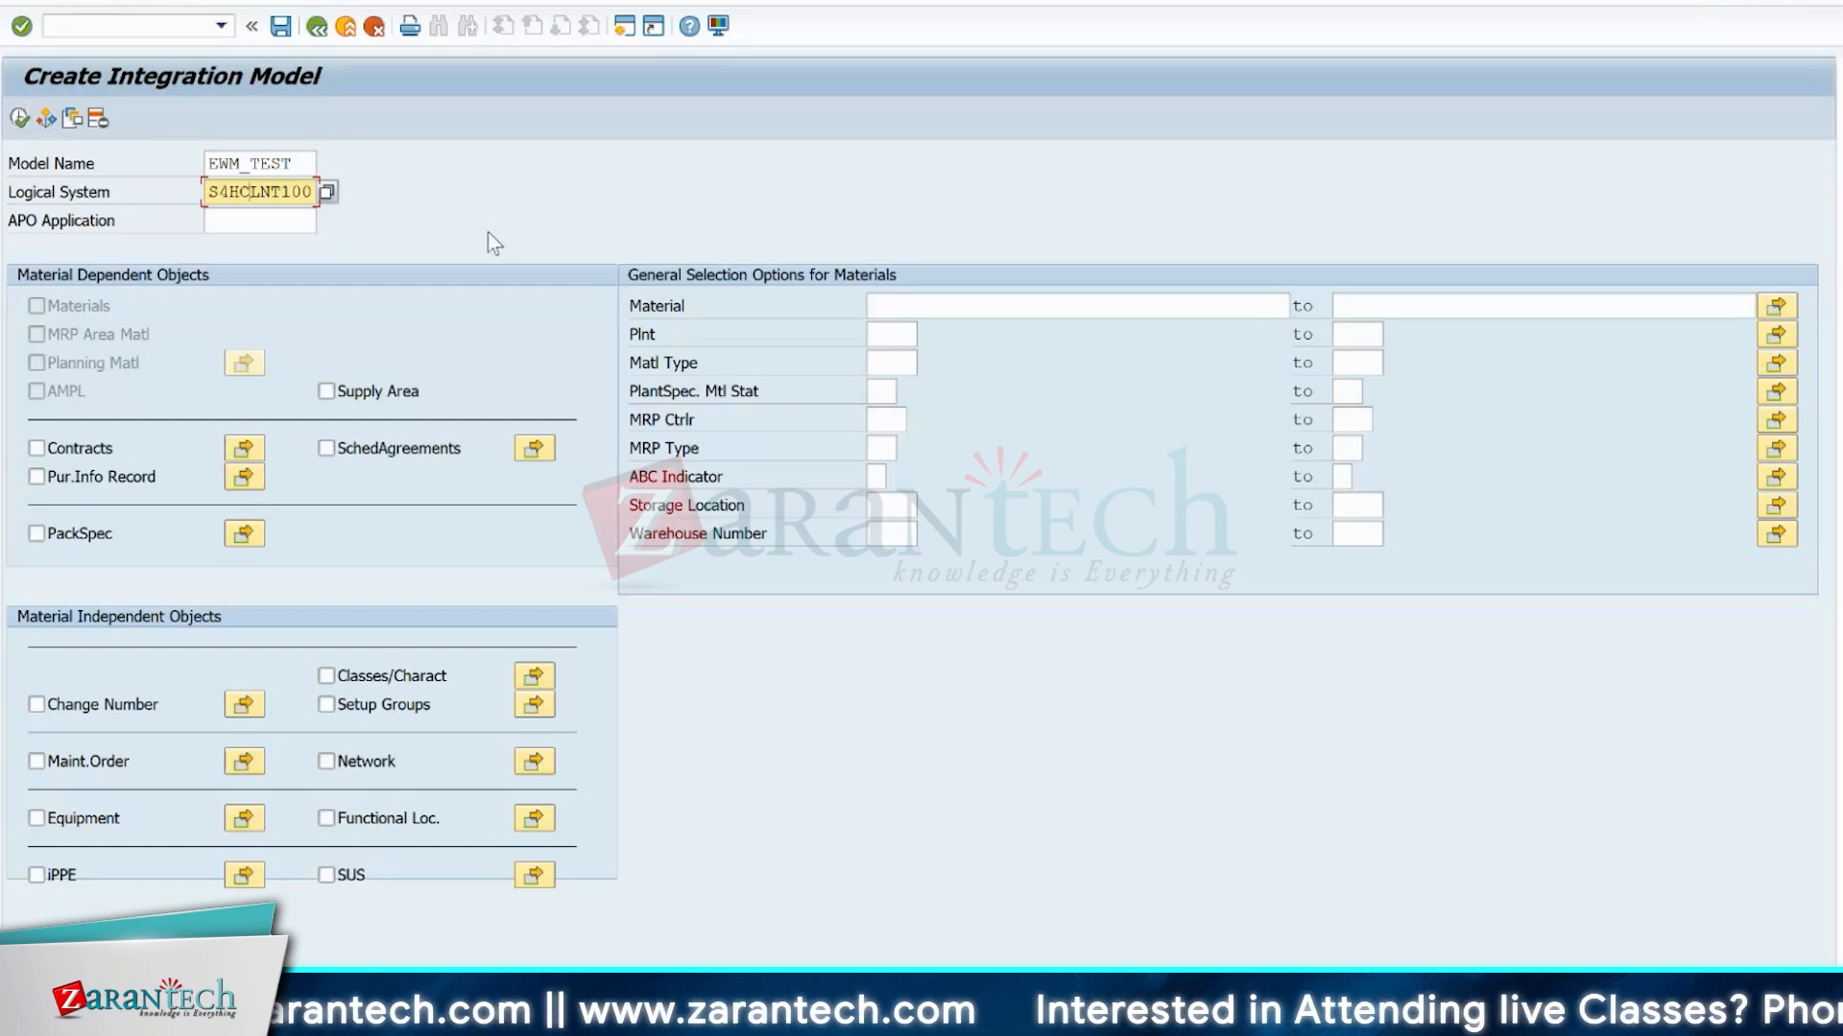
Leave the Create Integration Model screen by starting transaction CFM2.
click(157, 25)
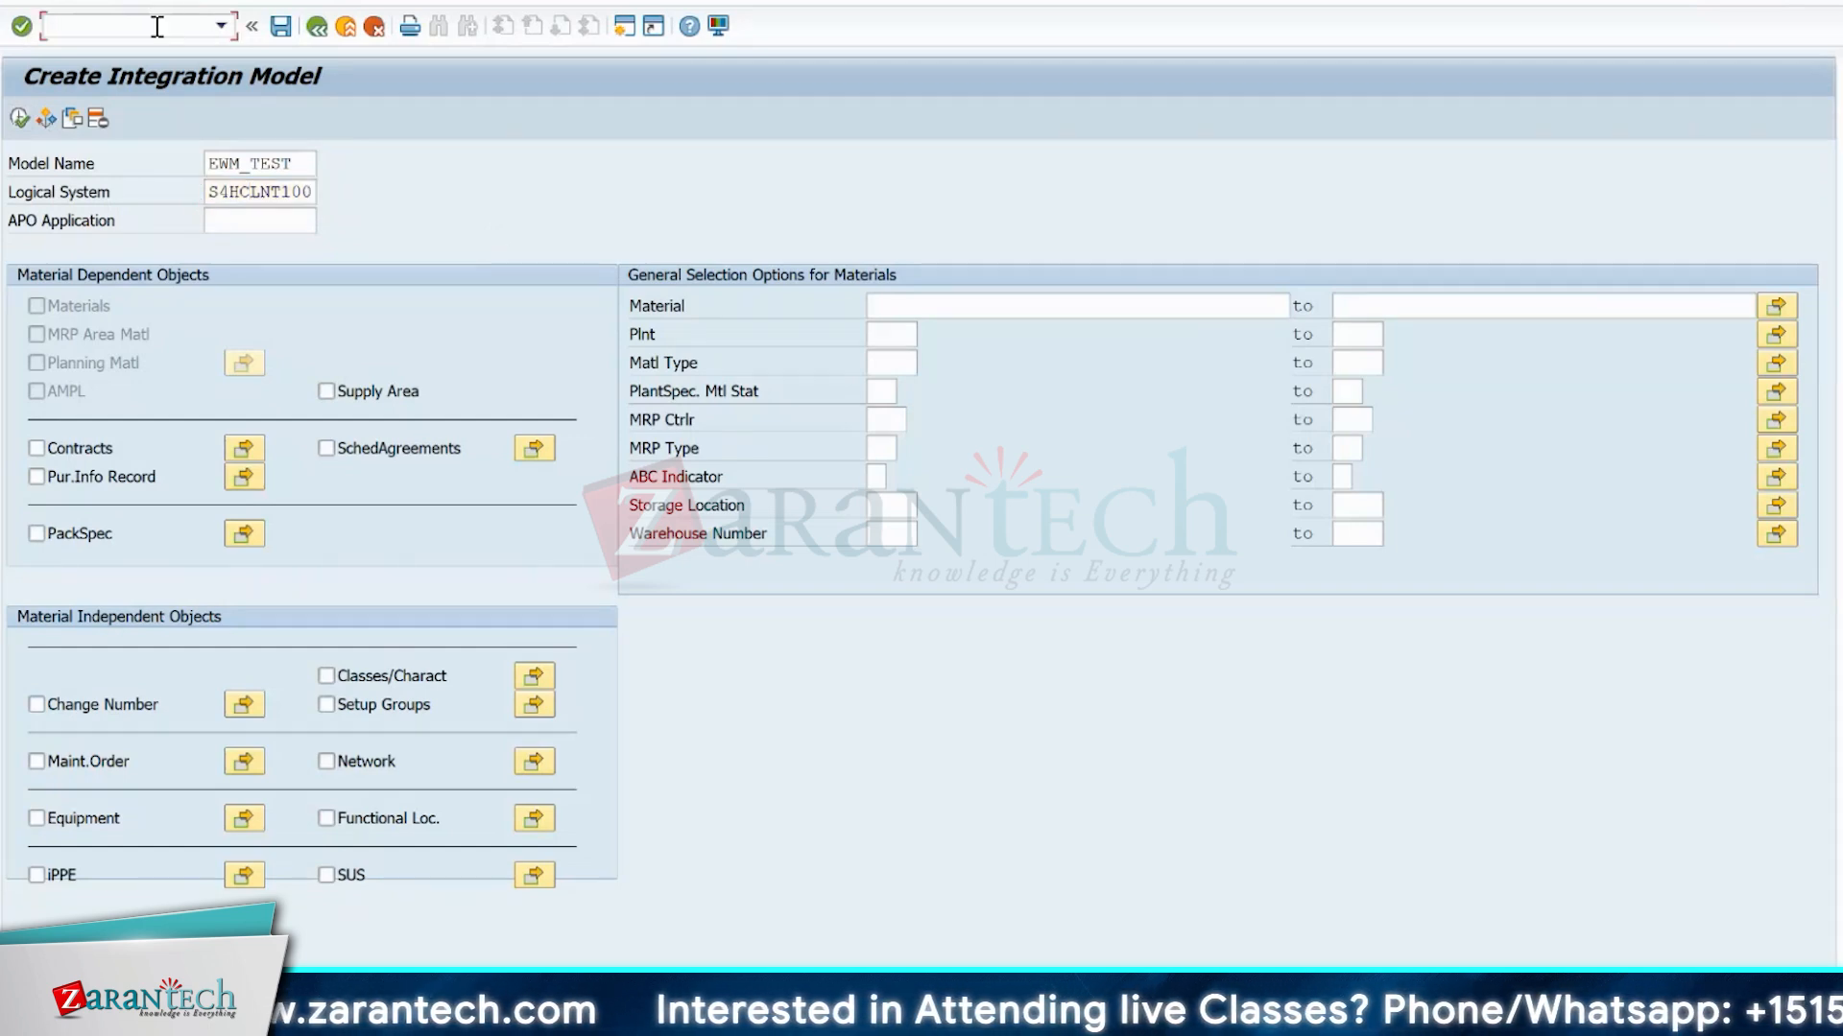
text(/ncfm2)
key(Return)
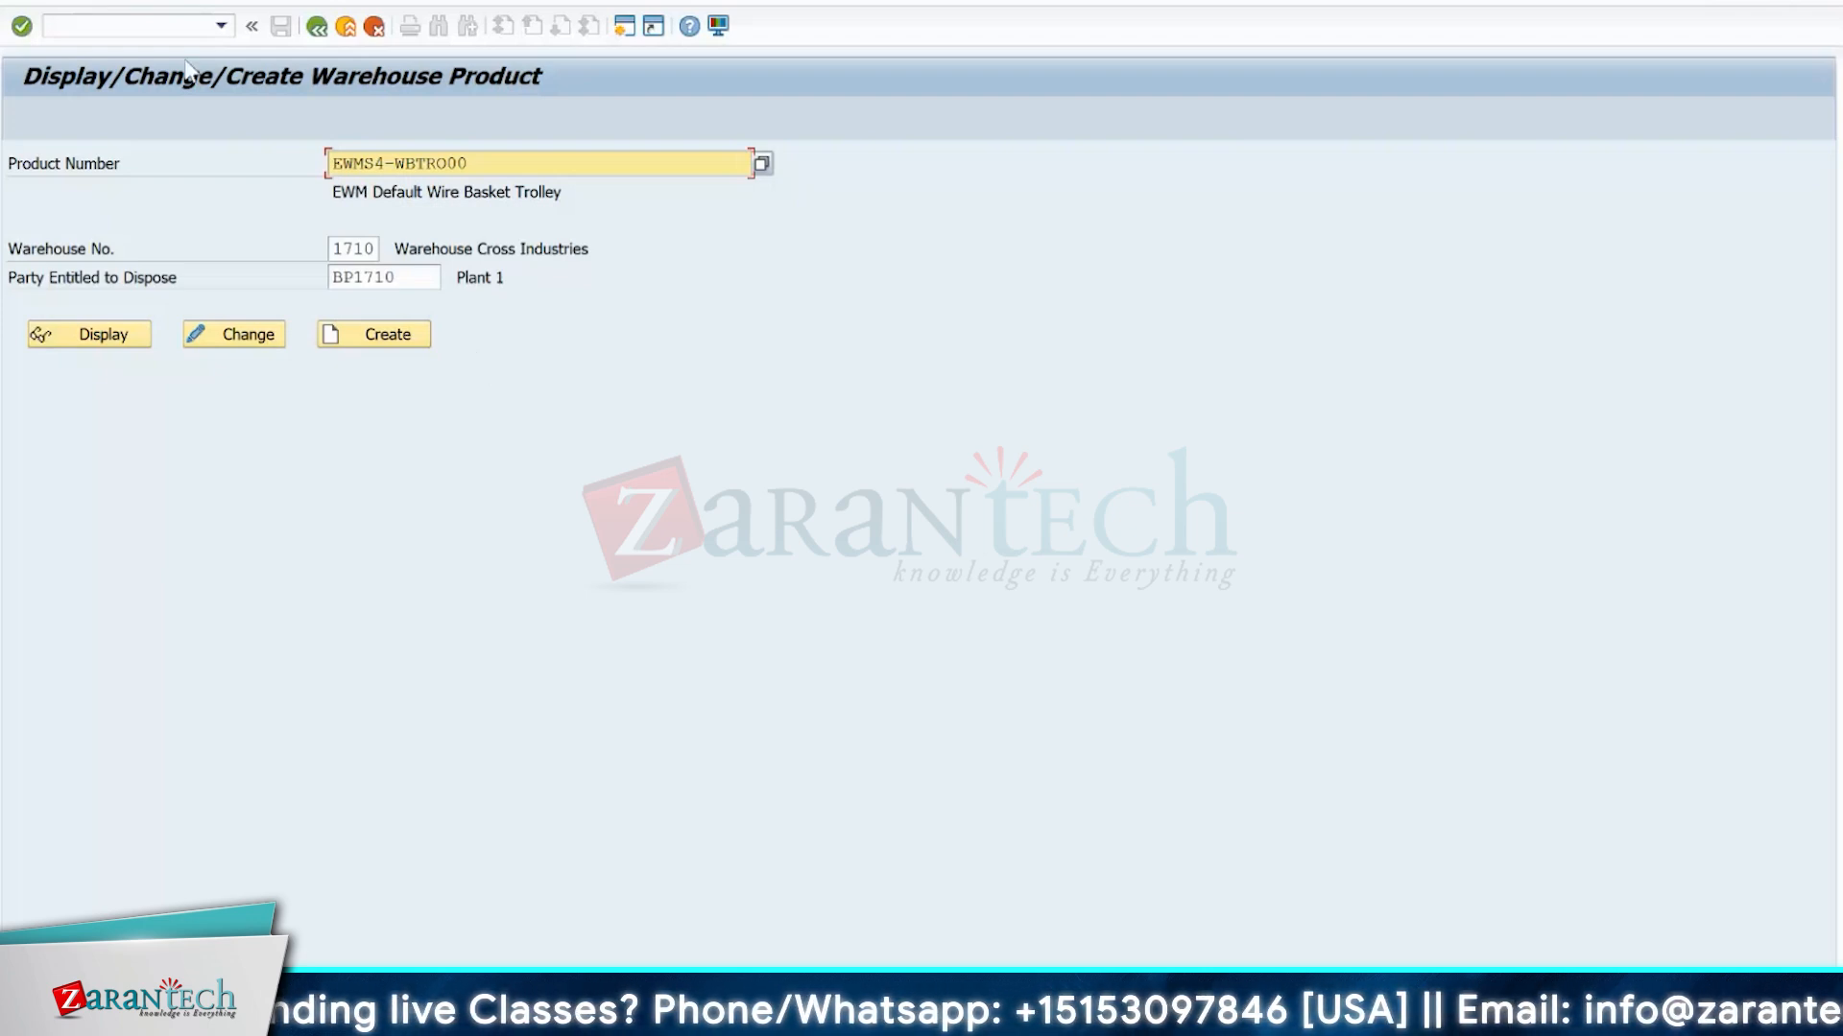
Leave the warehouse product screen and start transaction BD64 to open Display Distribution Model.
click(90, 27)
text(/nb)
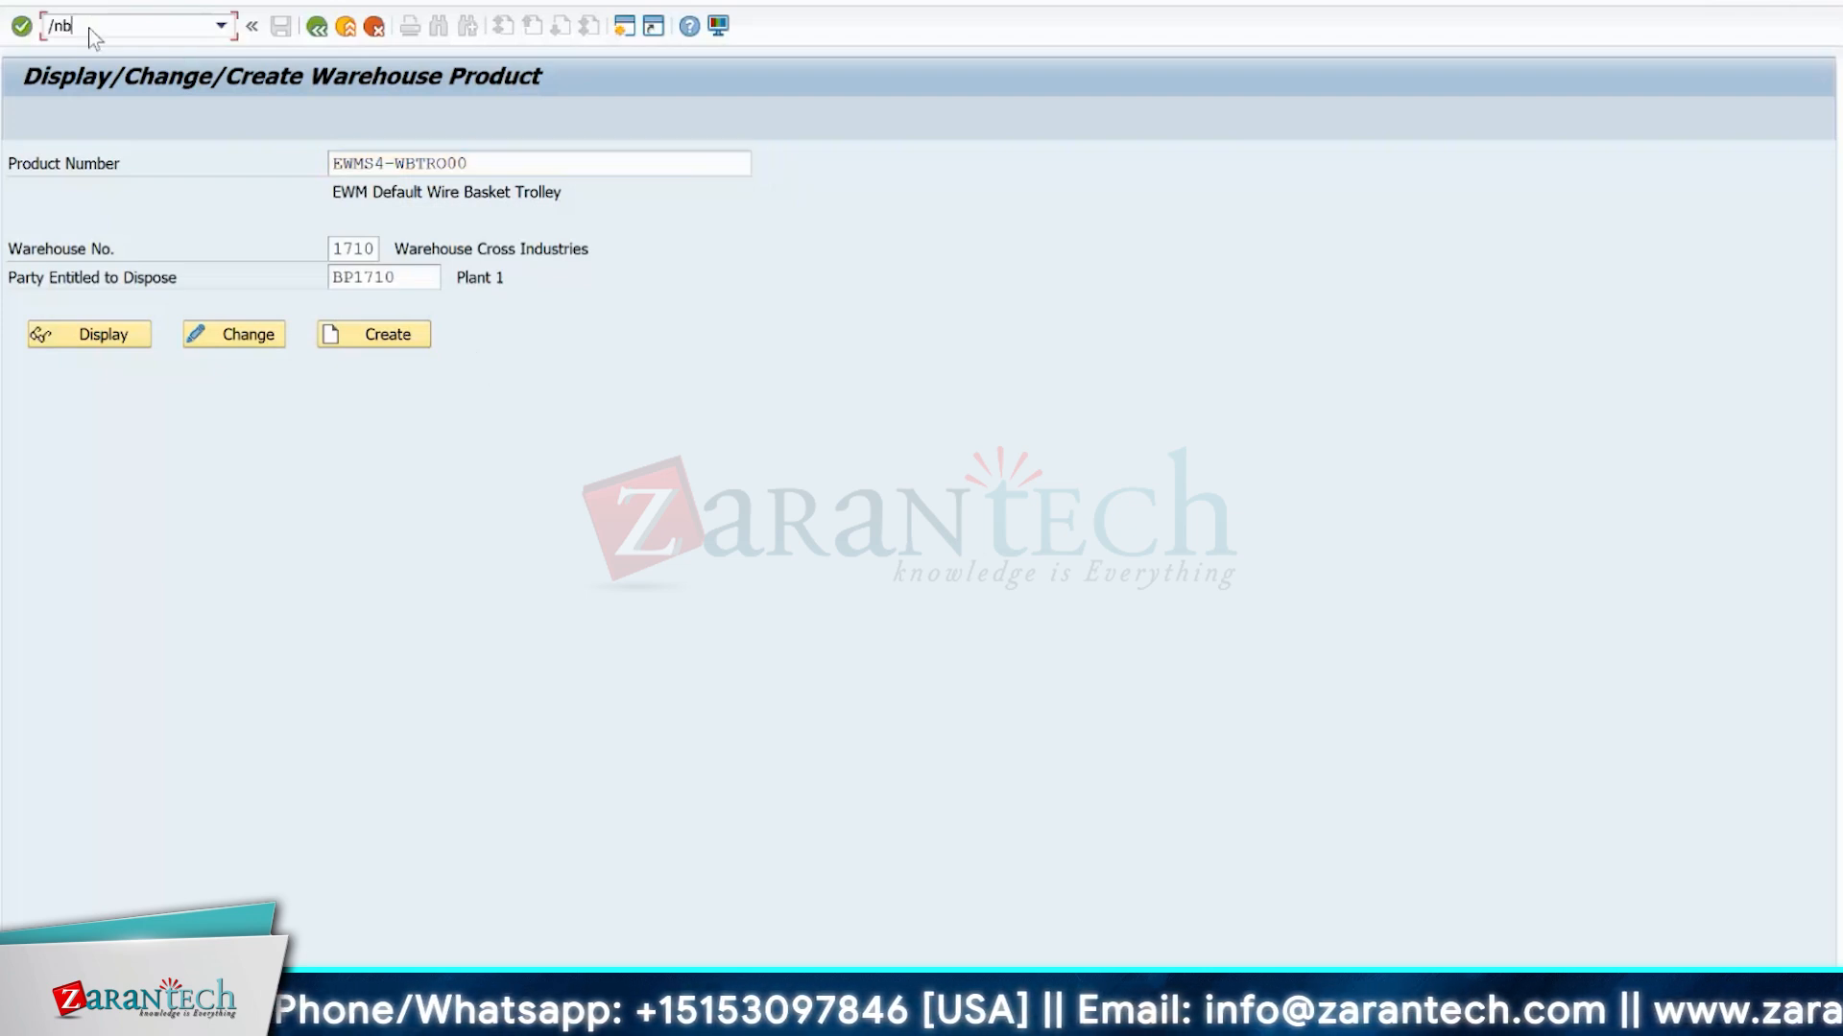
text(d64)
key(Return)
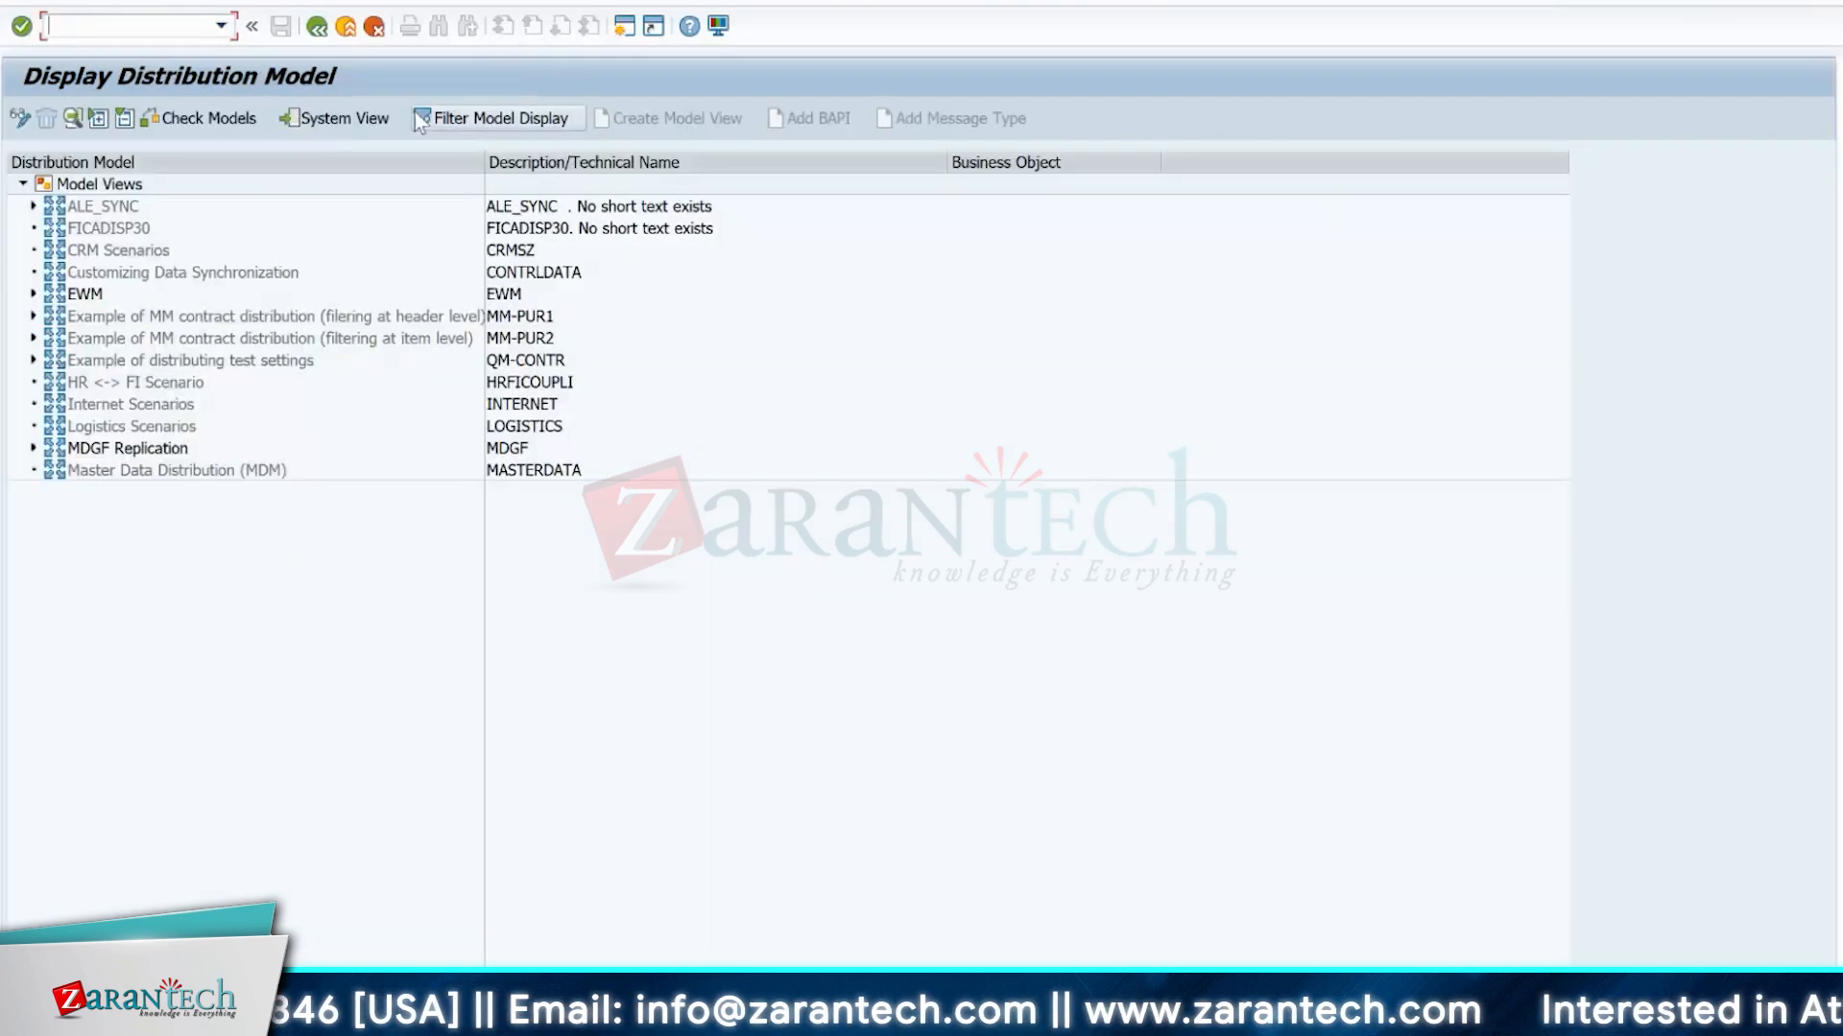
Expand the EWM model view down to logical system S4HEWM100 and examine its OutboundDeliverySPE RequestChanges and DeliveryChange methods.
click(34, 294)
click(43, 316)
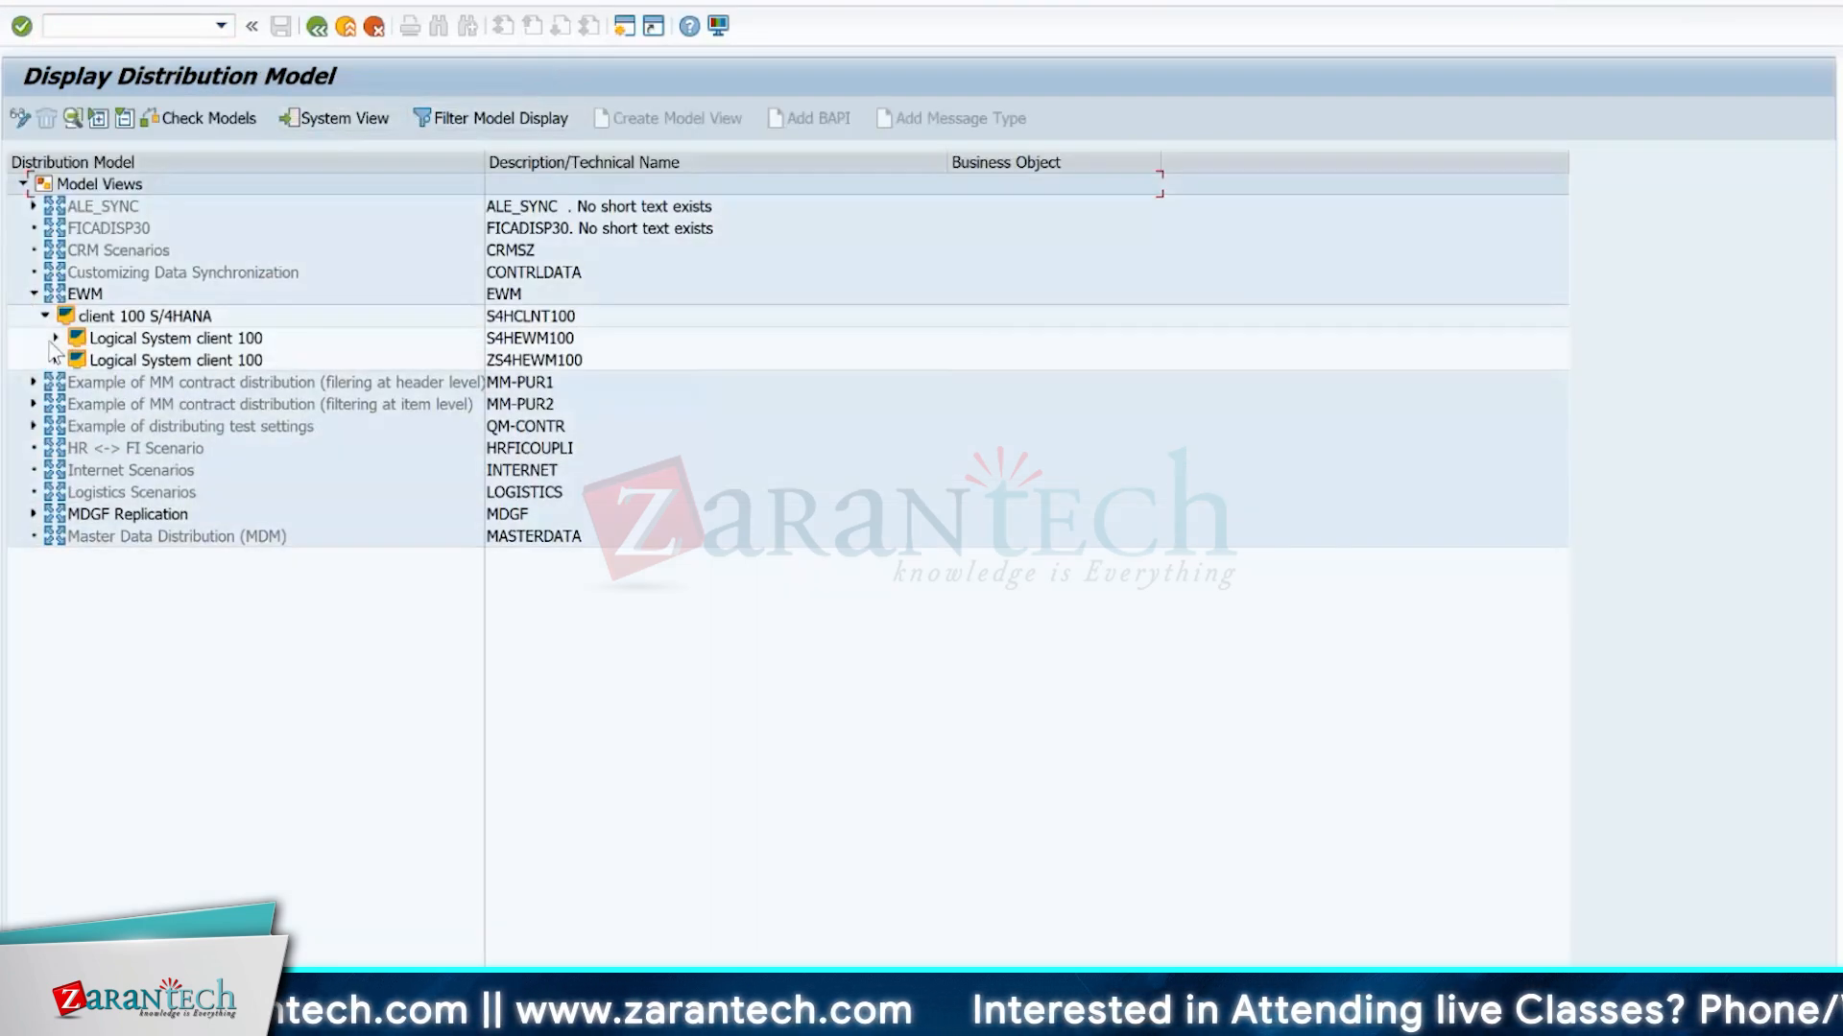
click(55, 339)
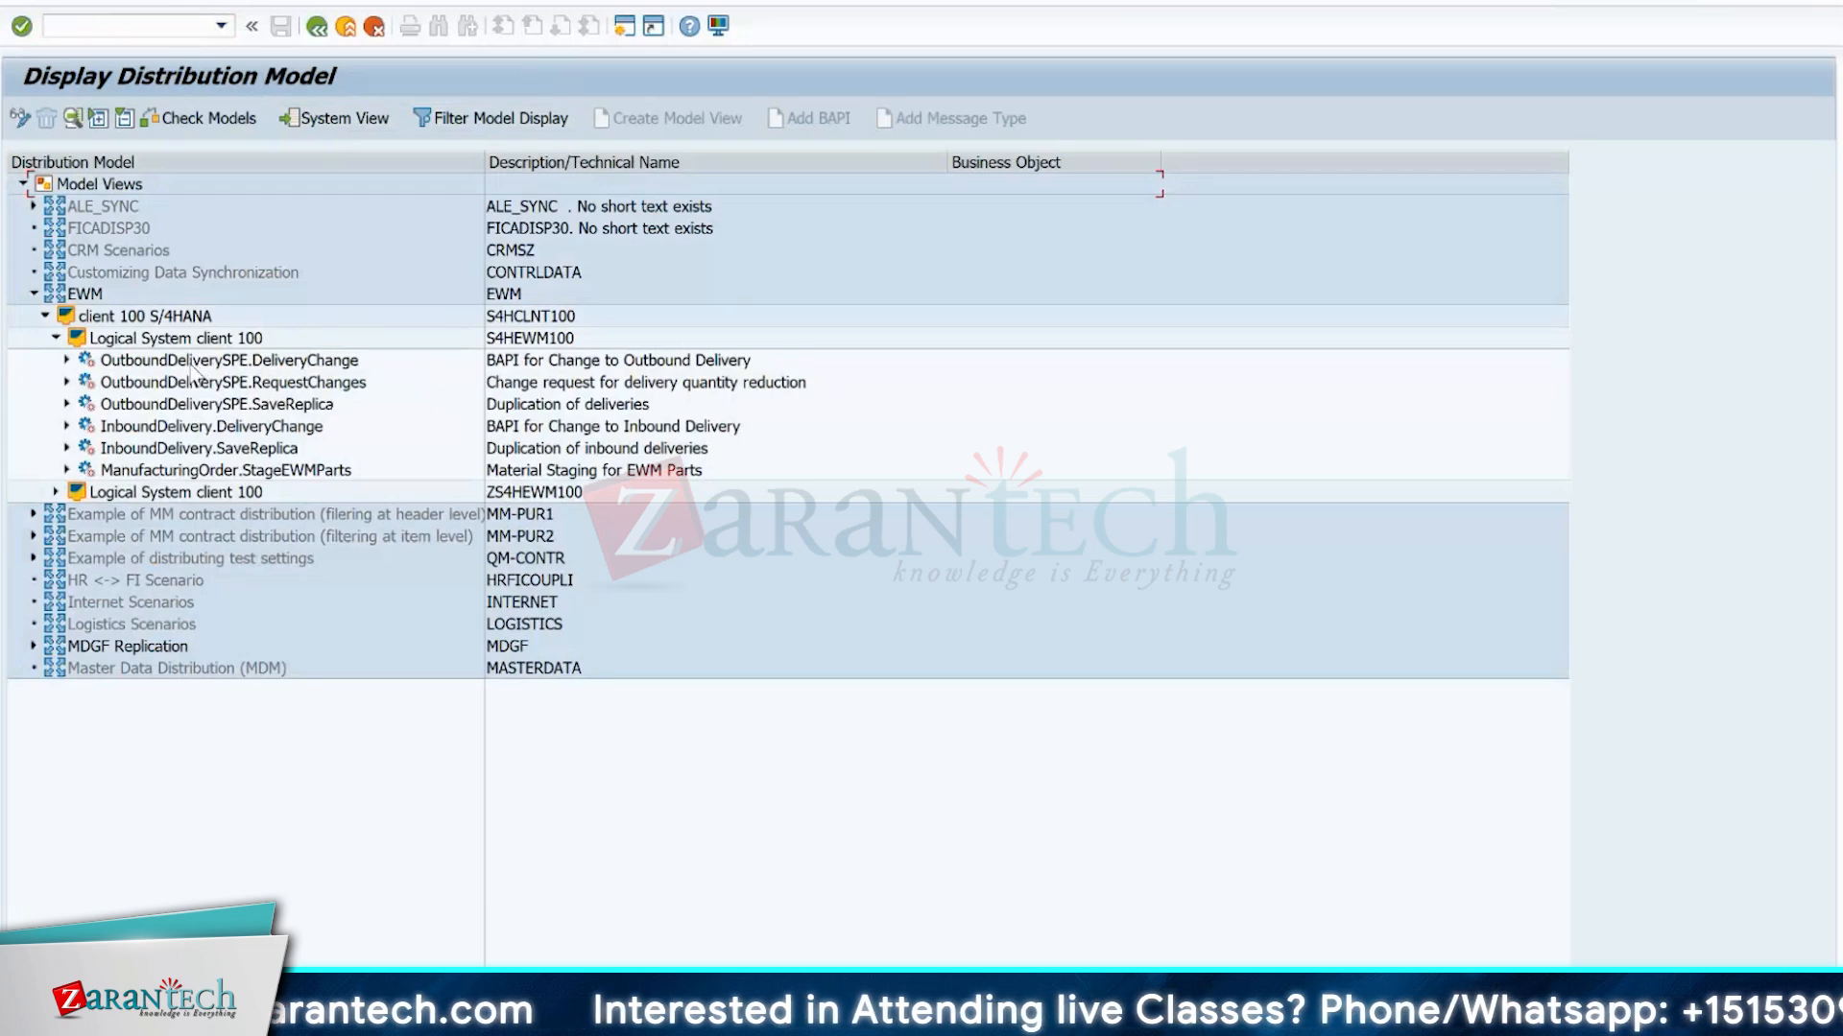
click(192, 382)
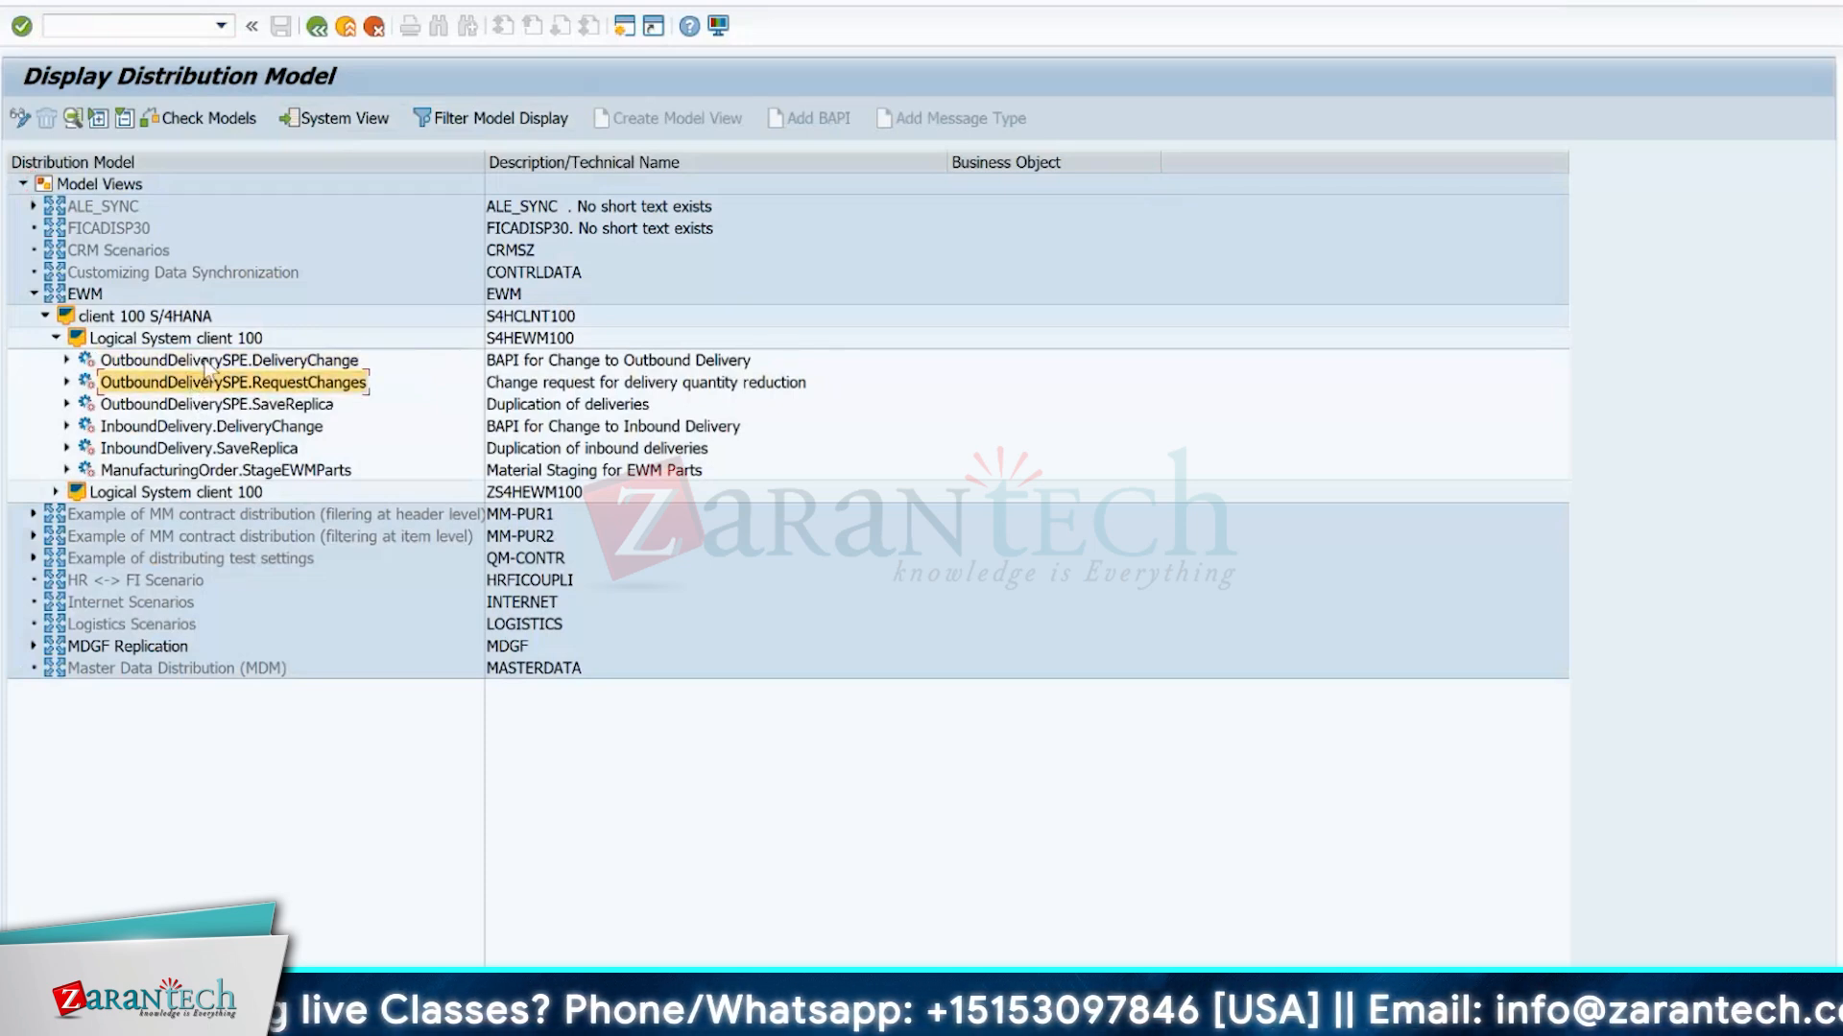
click(206, 362)
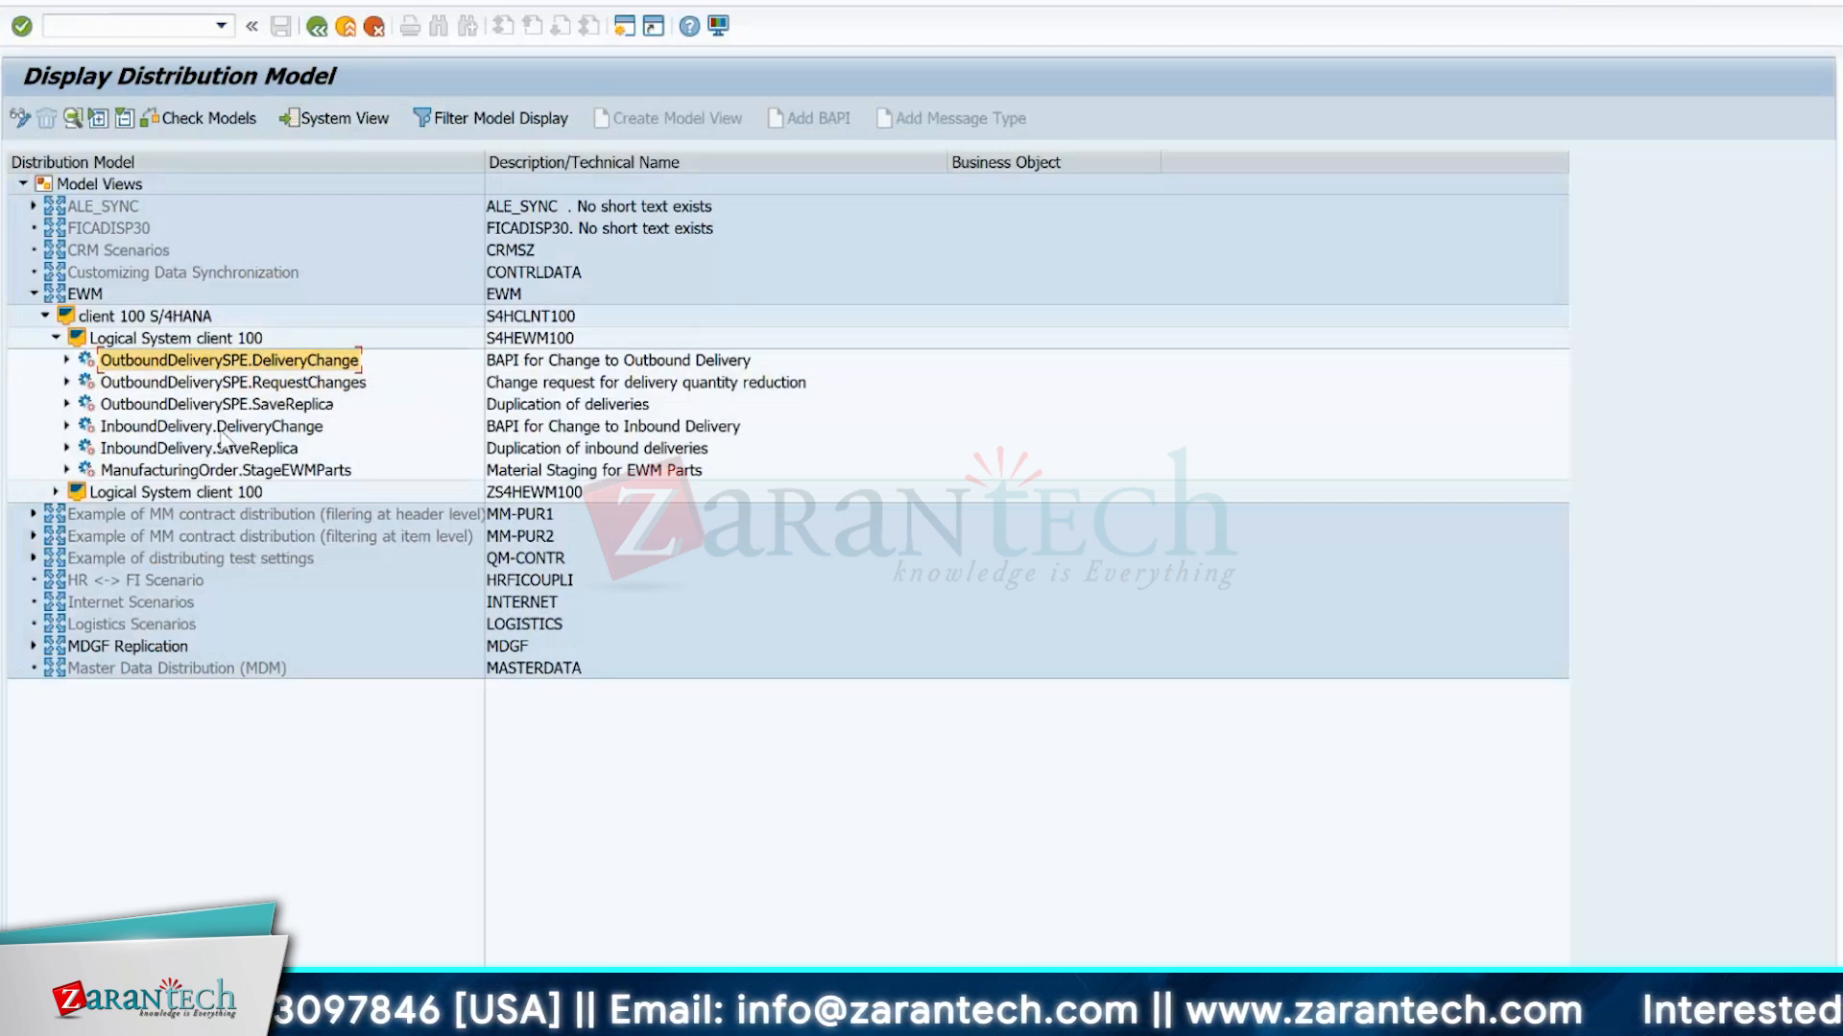
Start transaction /SPE/OL19 for generating the distribution model from SAP ERP to SAP EWM.
click(93, 28)
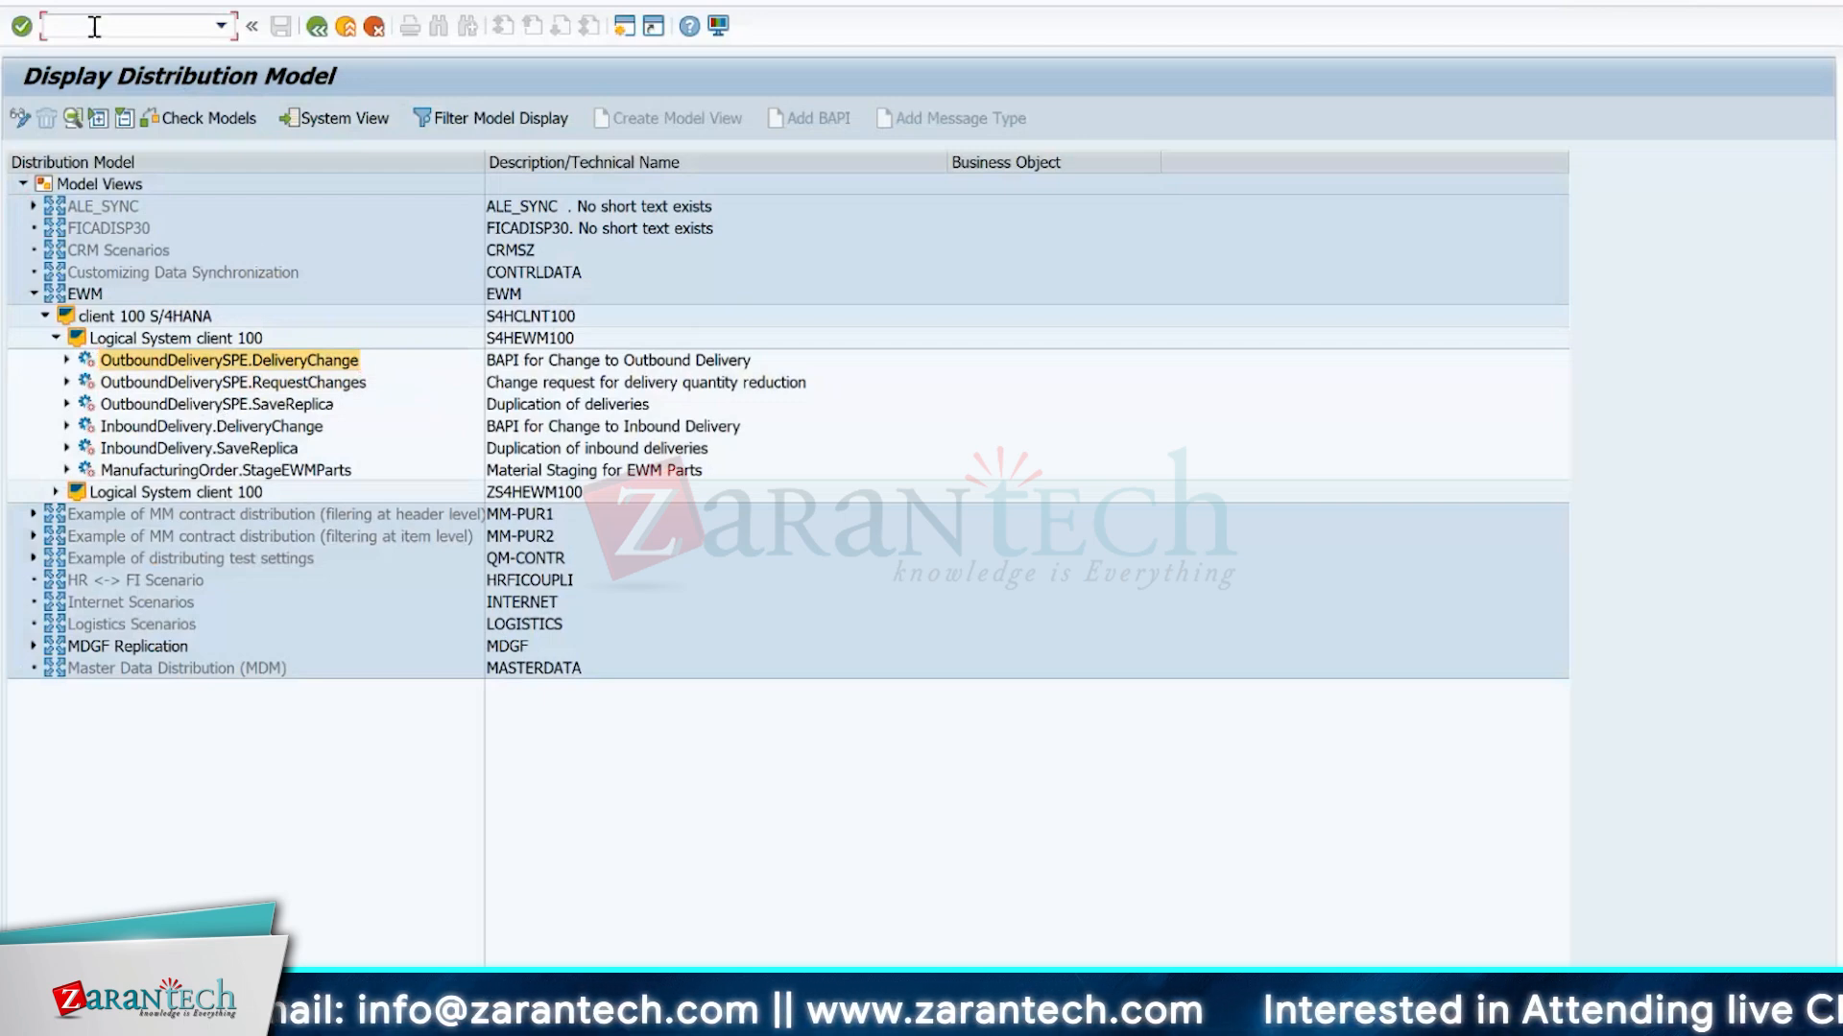
text(/o/spe/ol19)
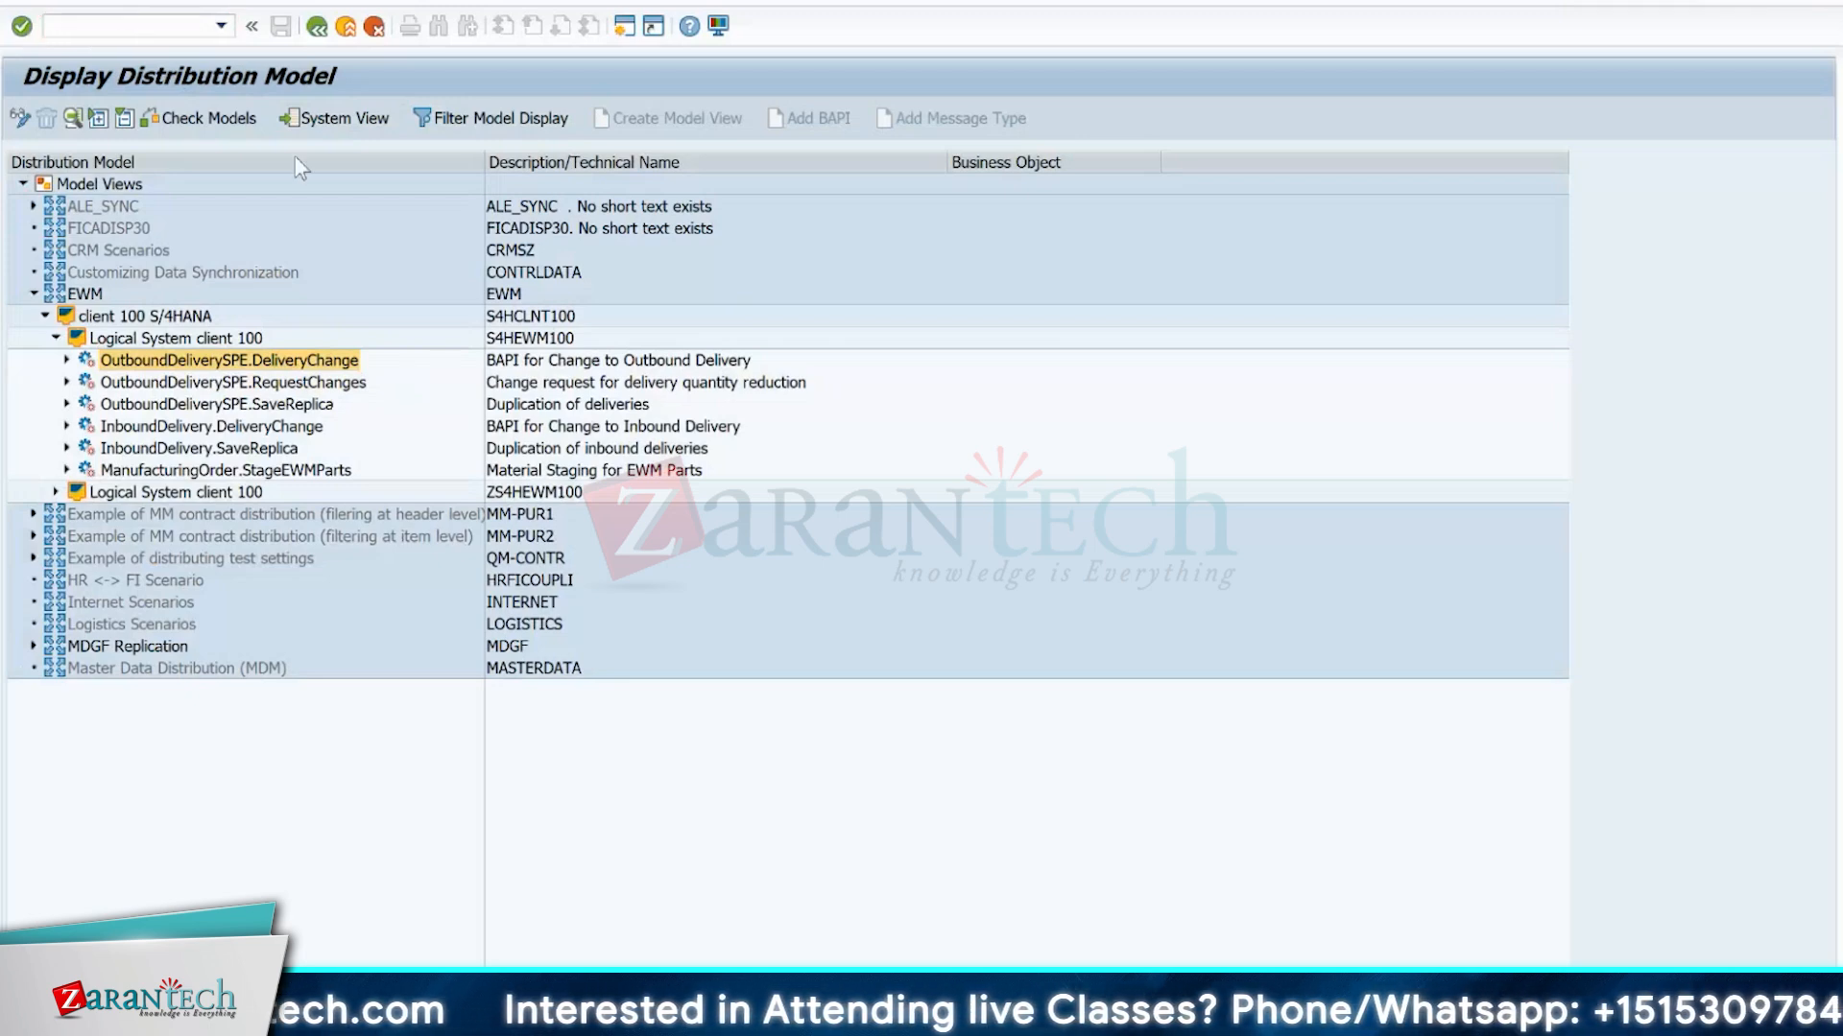
key(Return)
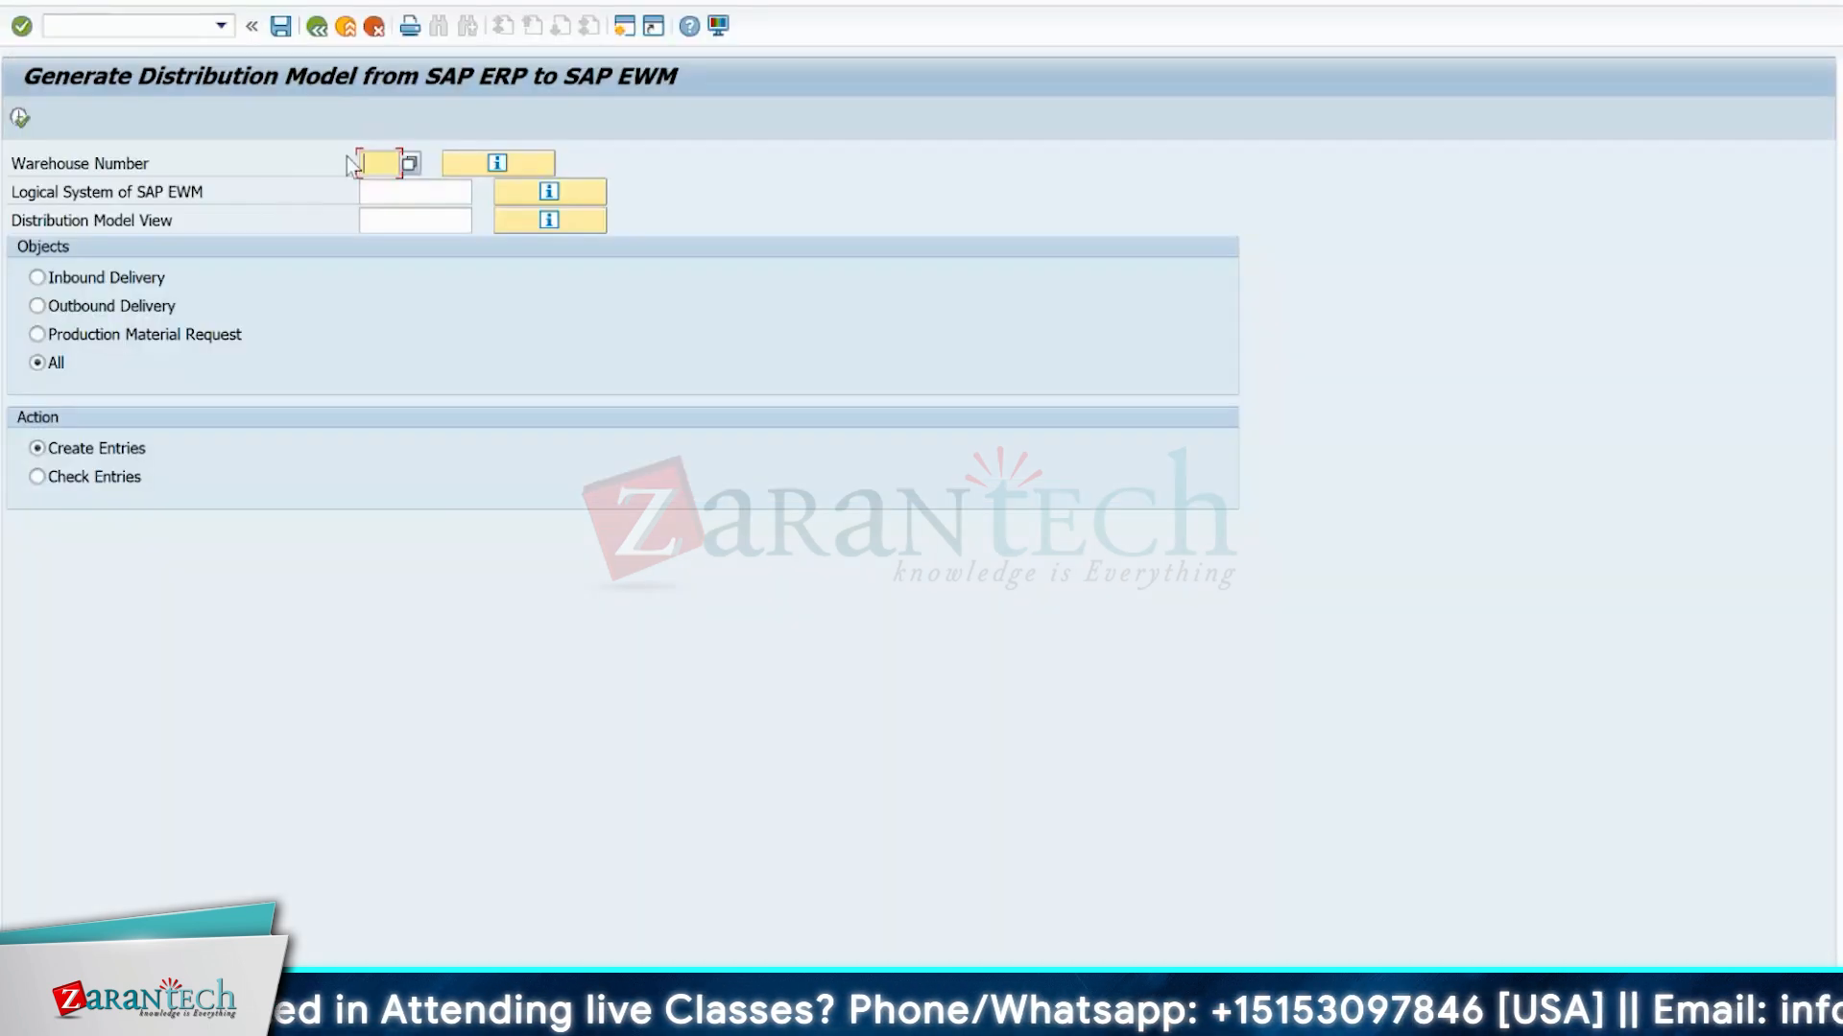
Enter warehouse number ET1, logical system S4HEWM100 and distribution model view EWM.
click(376, 165)
click(374, 239)
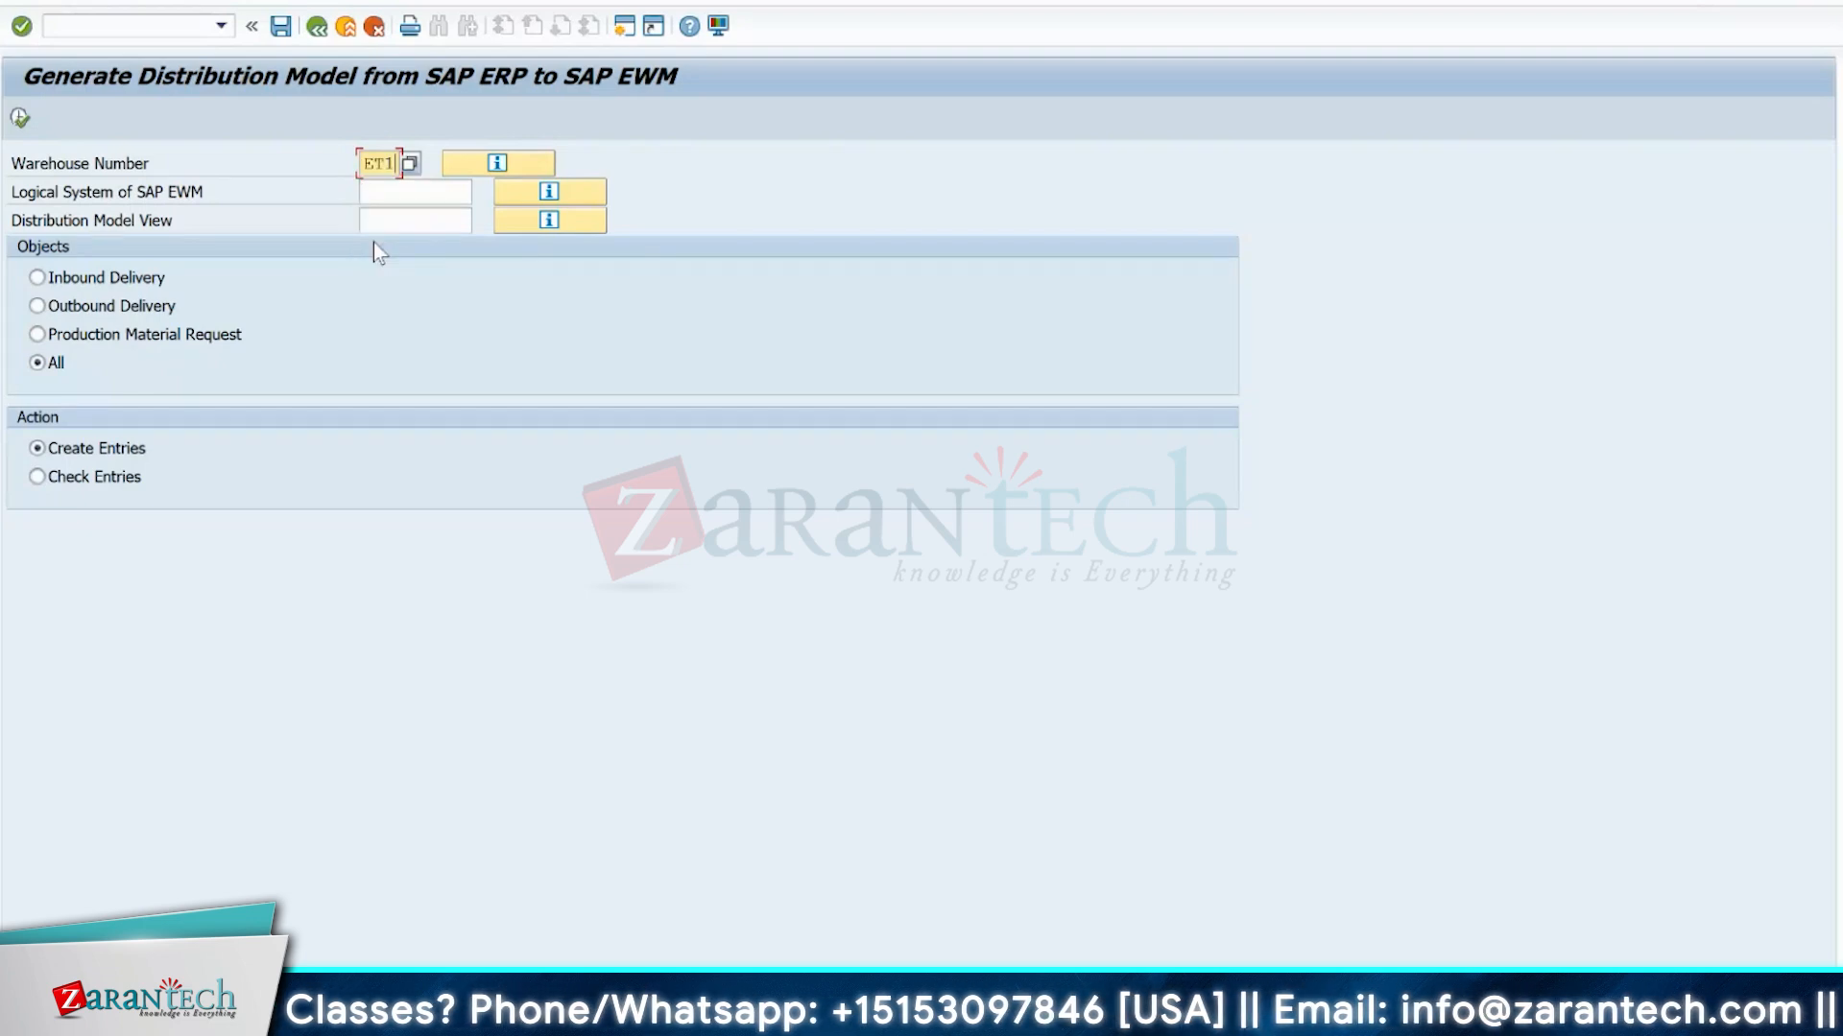
click(383, 190)
click(393, 224)
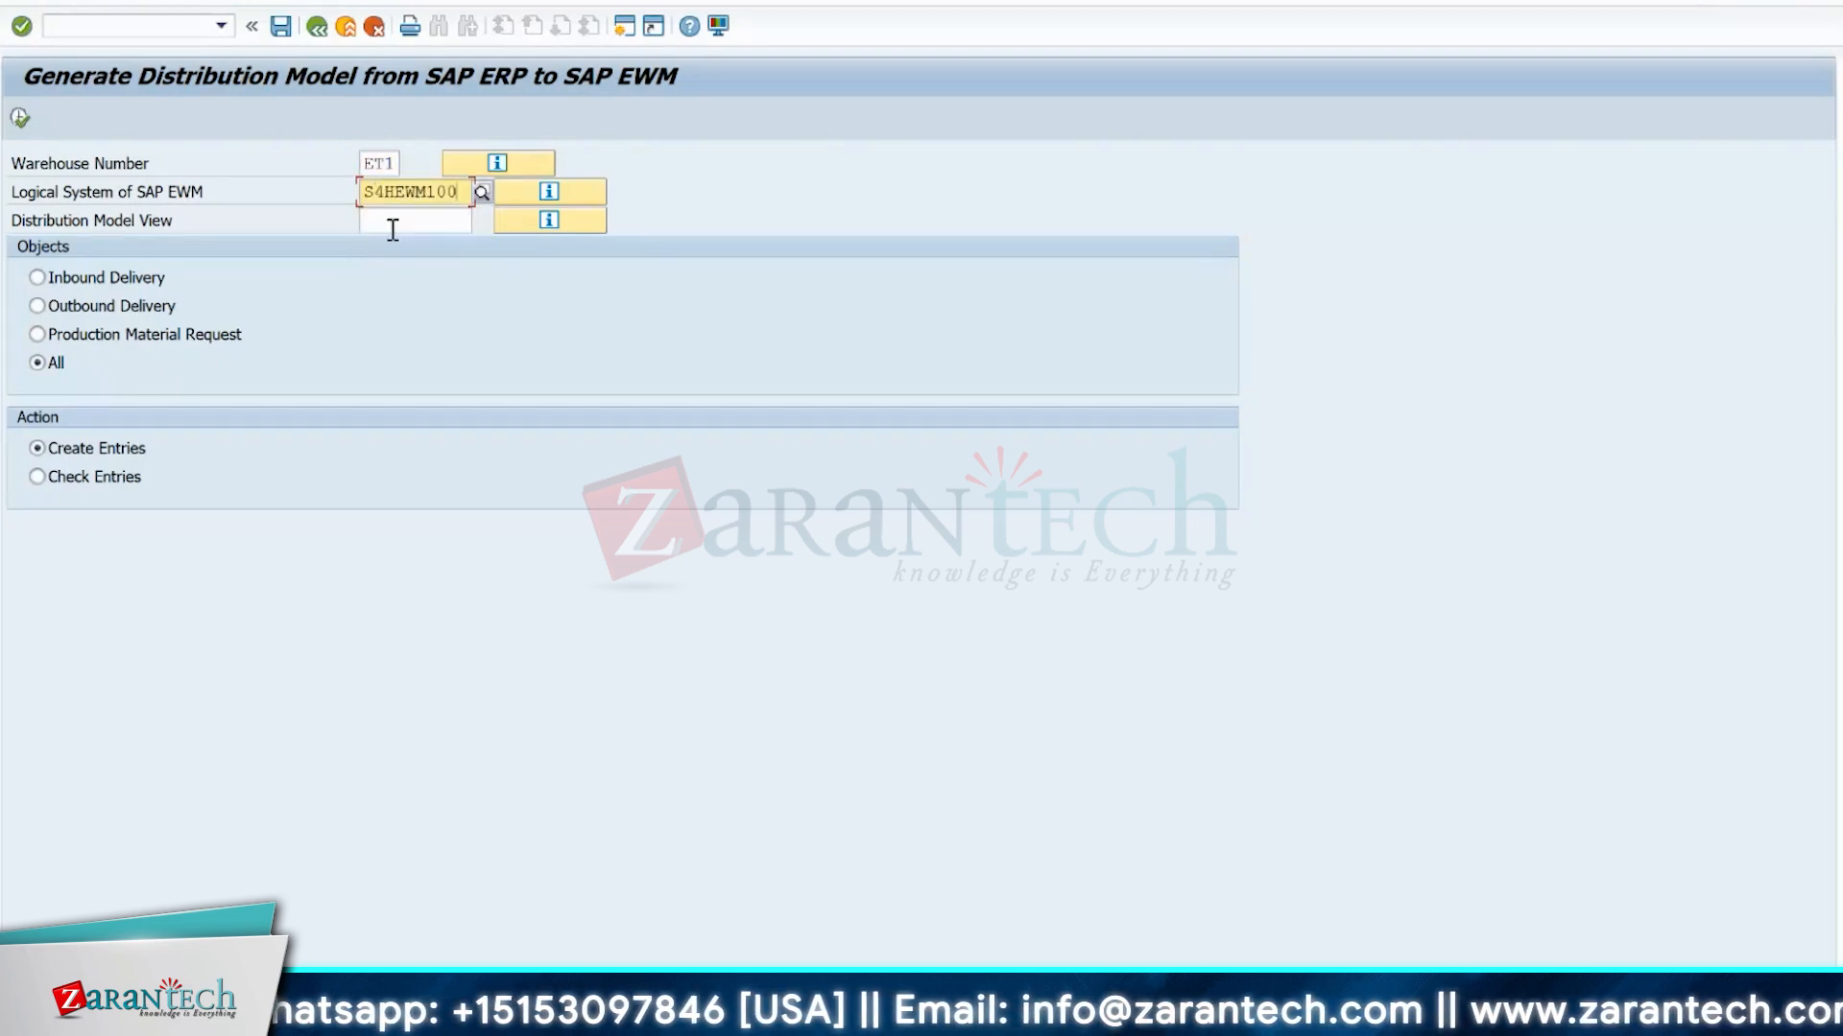
click(392, 231)
click(392, 240)
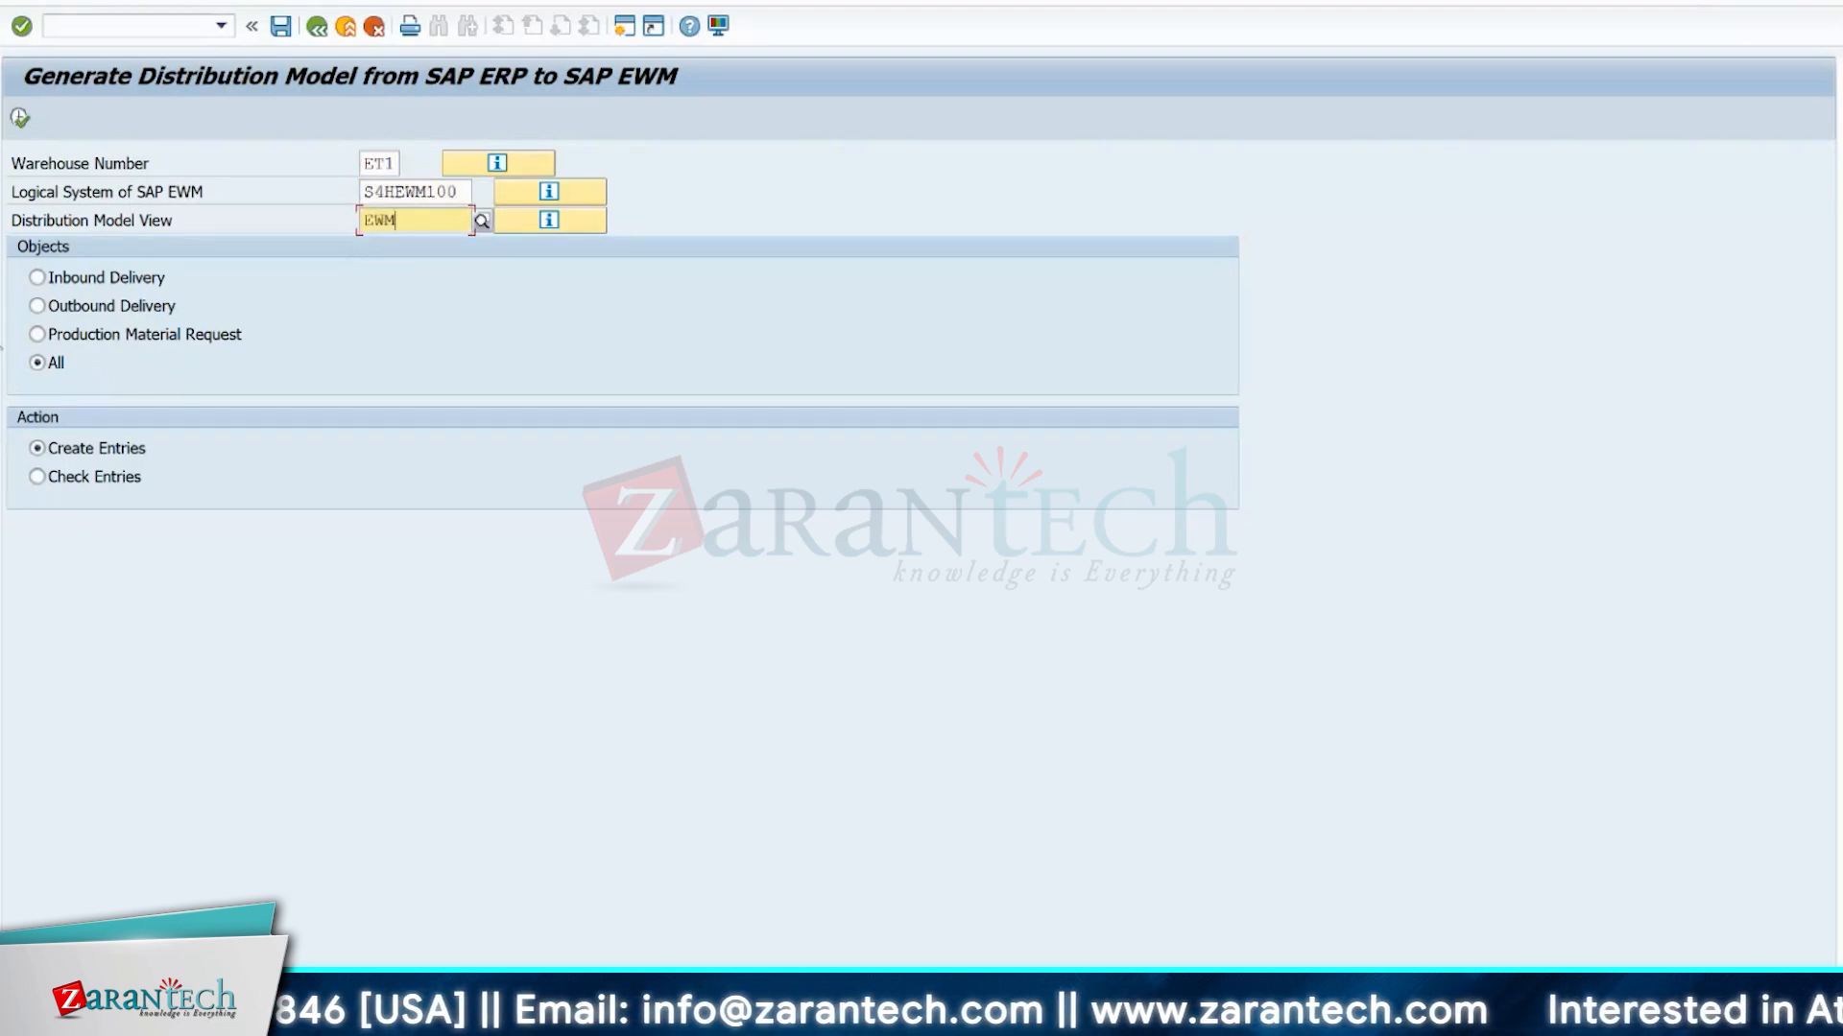
Run Check Entries for all objects, return to the distribution model display and select the InboundDelivery.SaveReplica method.
click(38, 477)
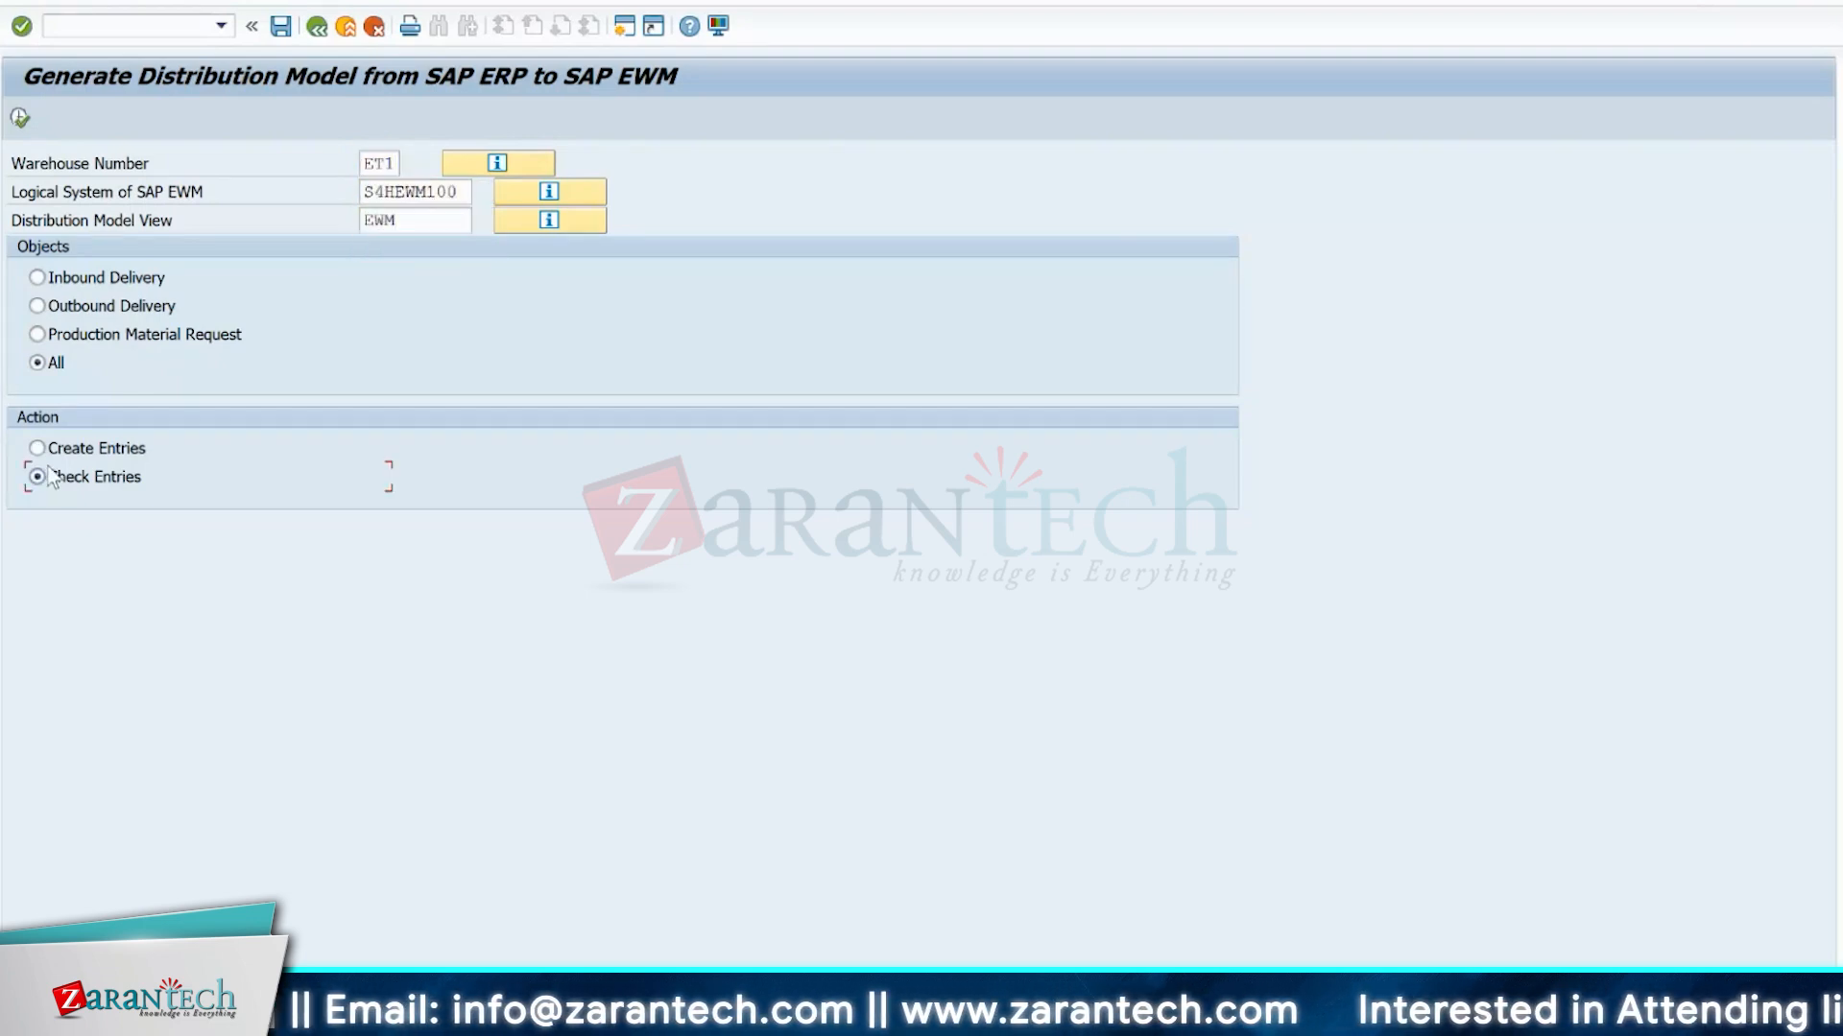
click(20, 118)
key(Return)
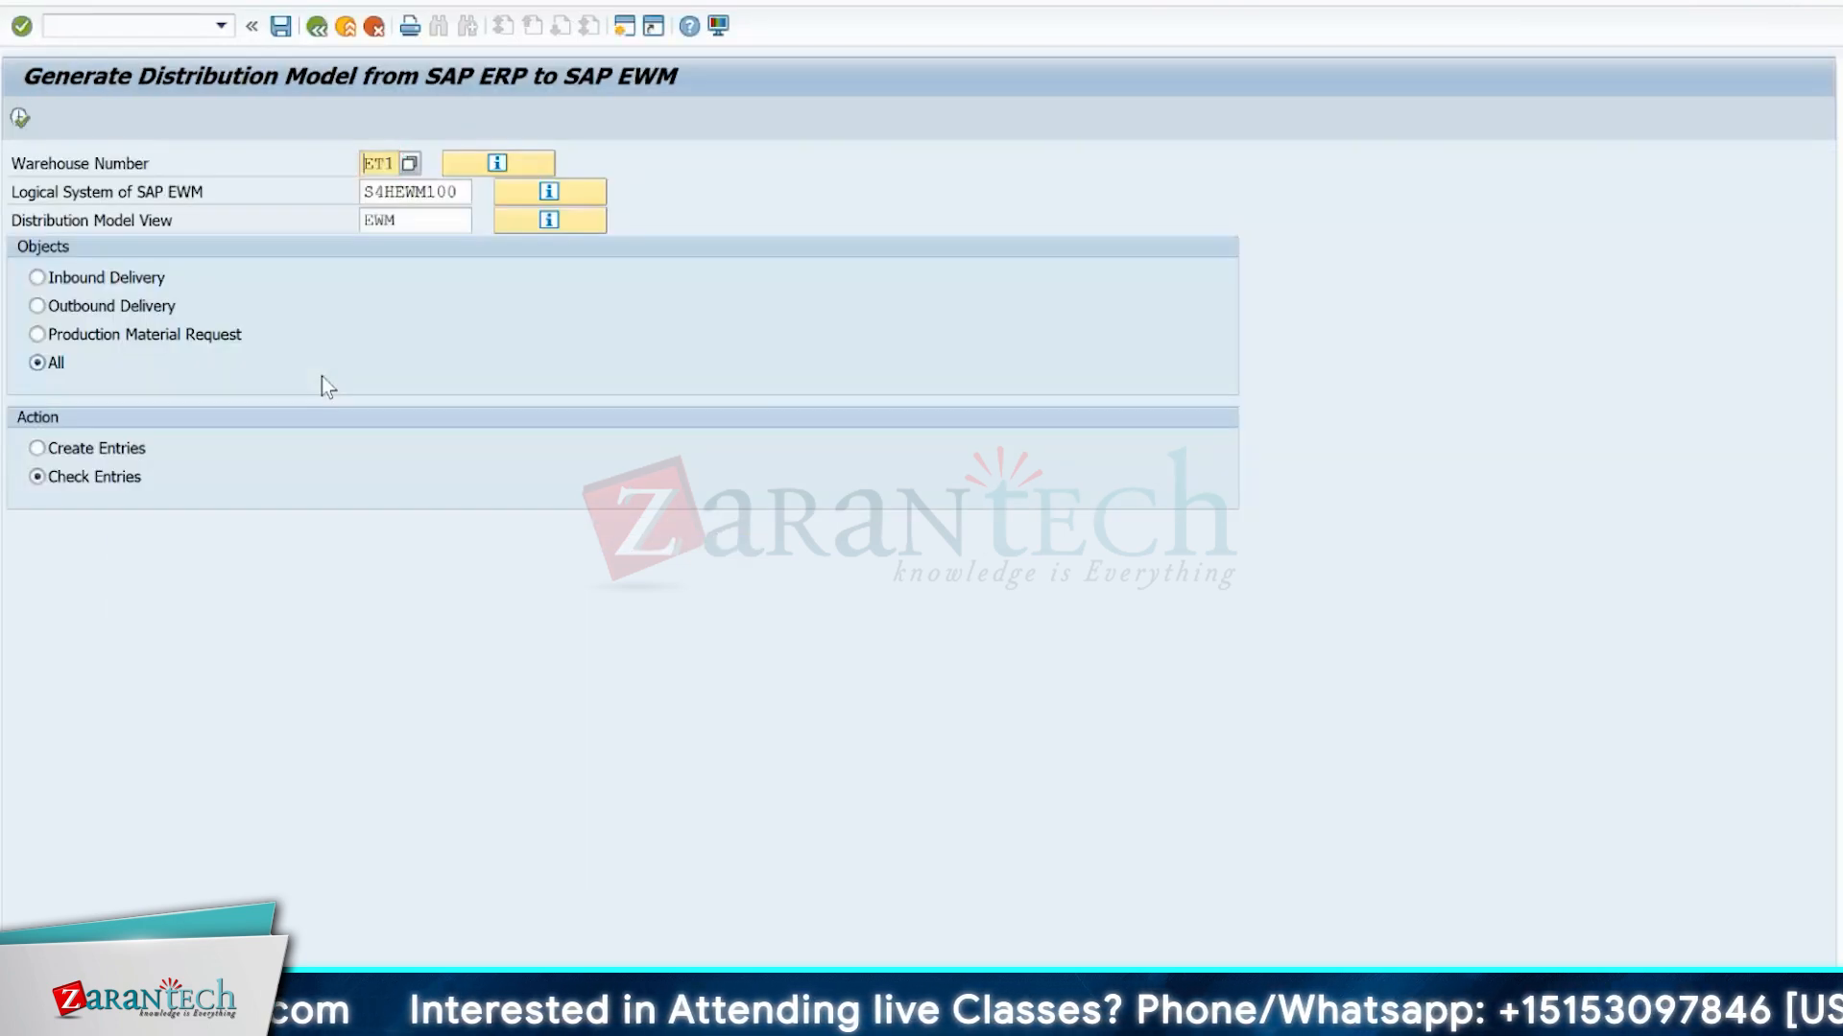
key(F3)
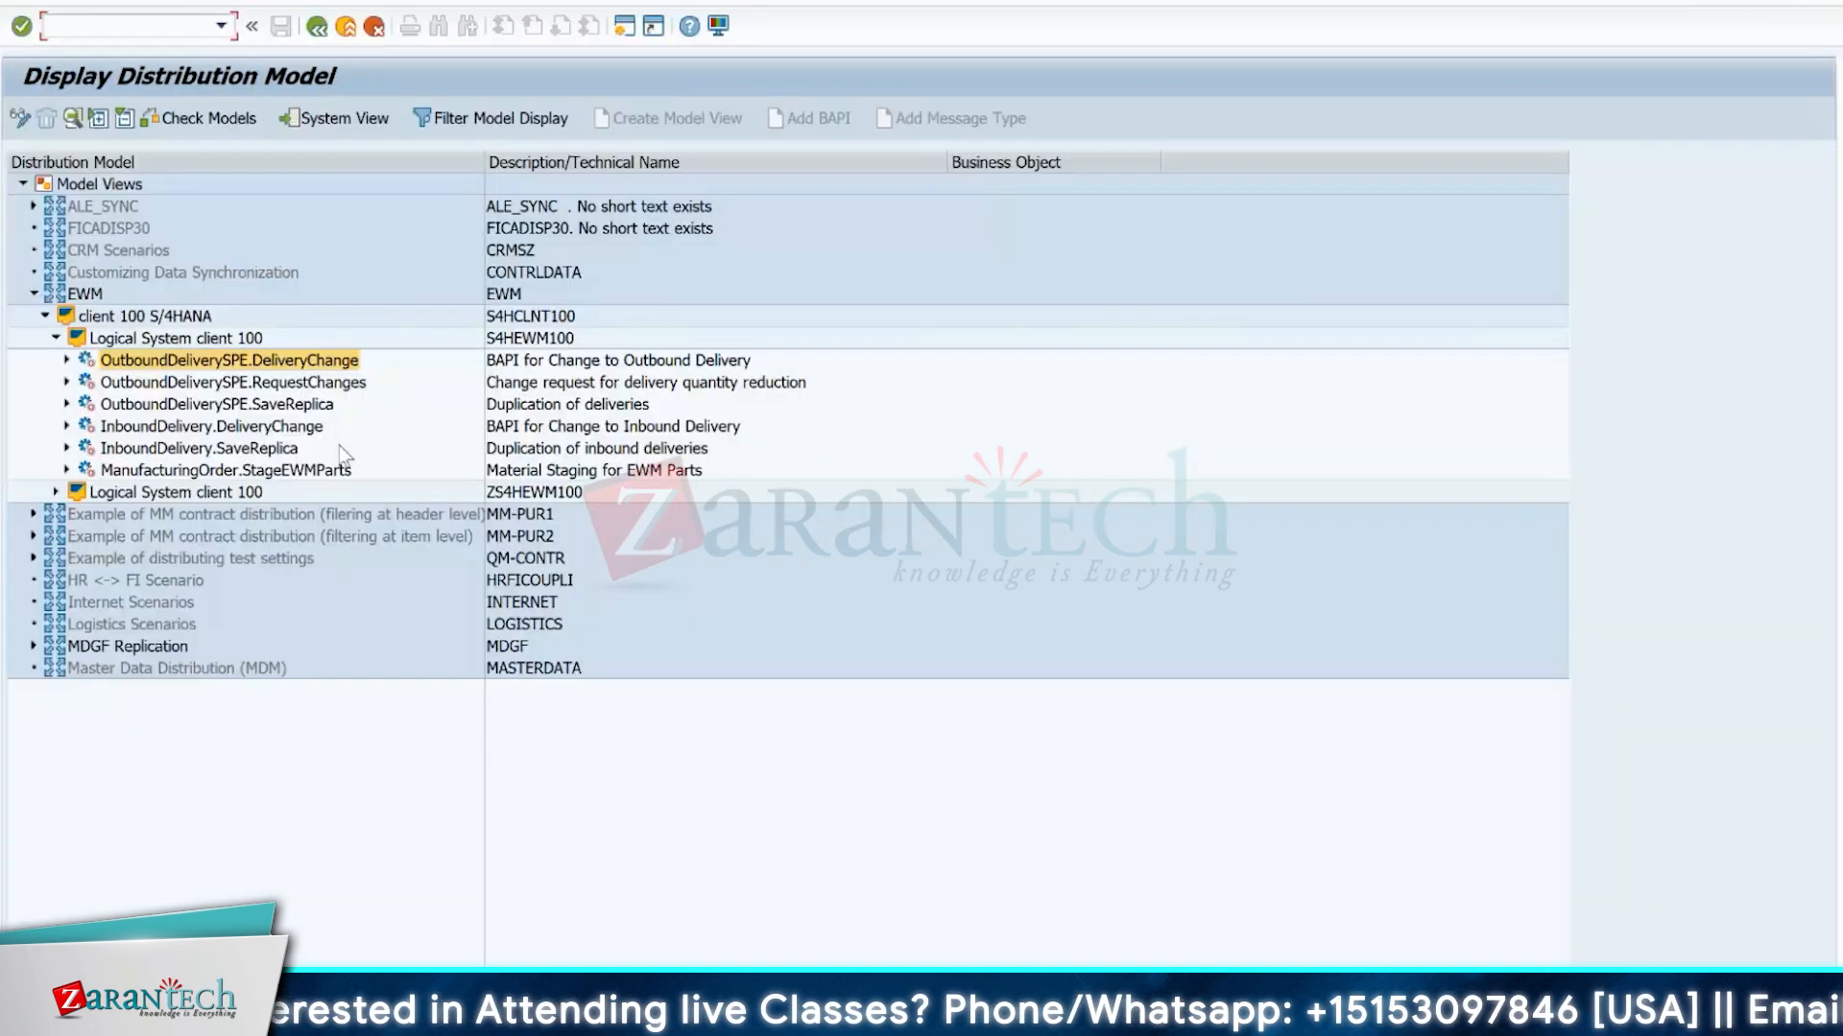
click(253, 449)
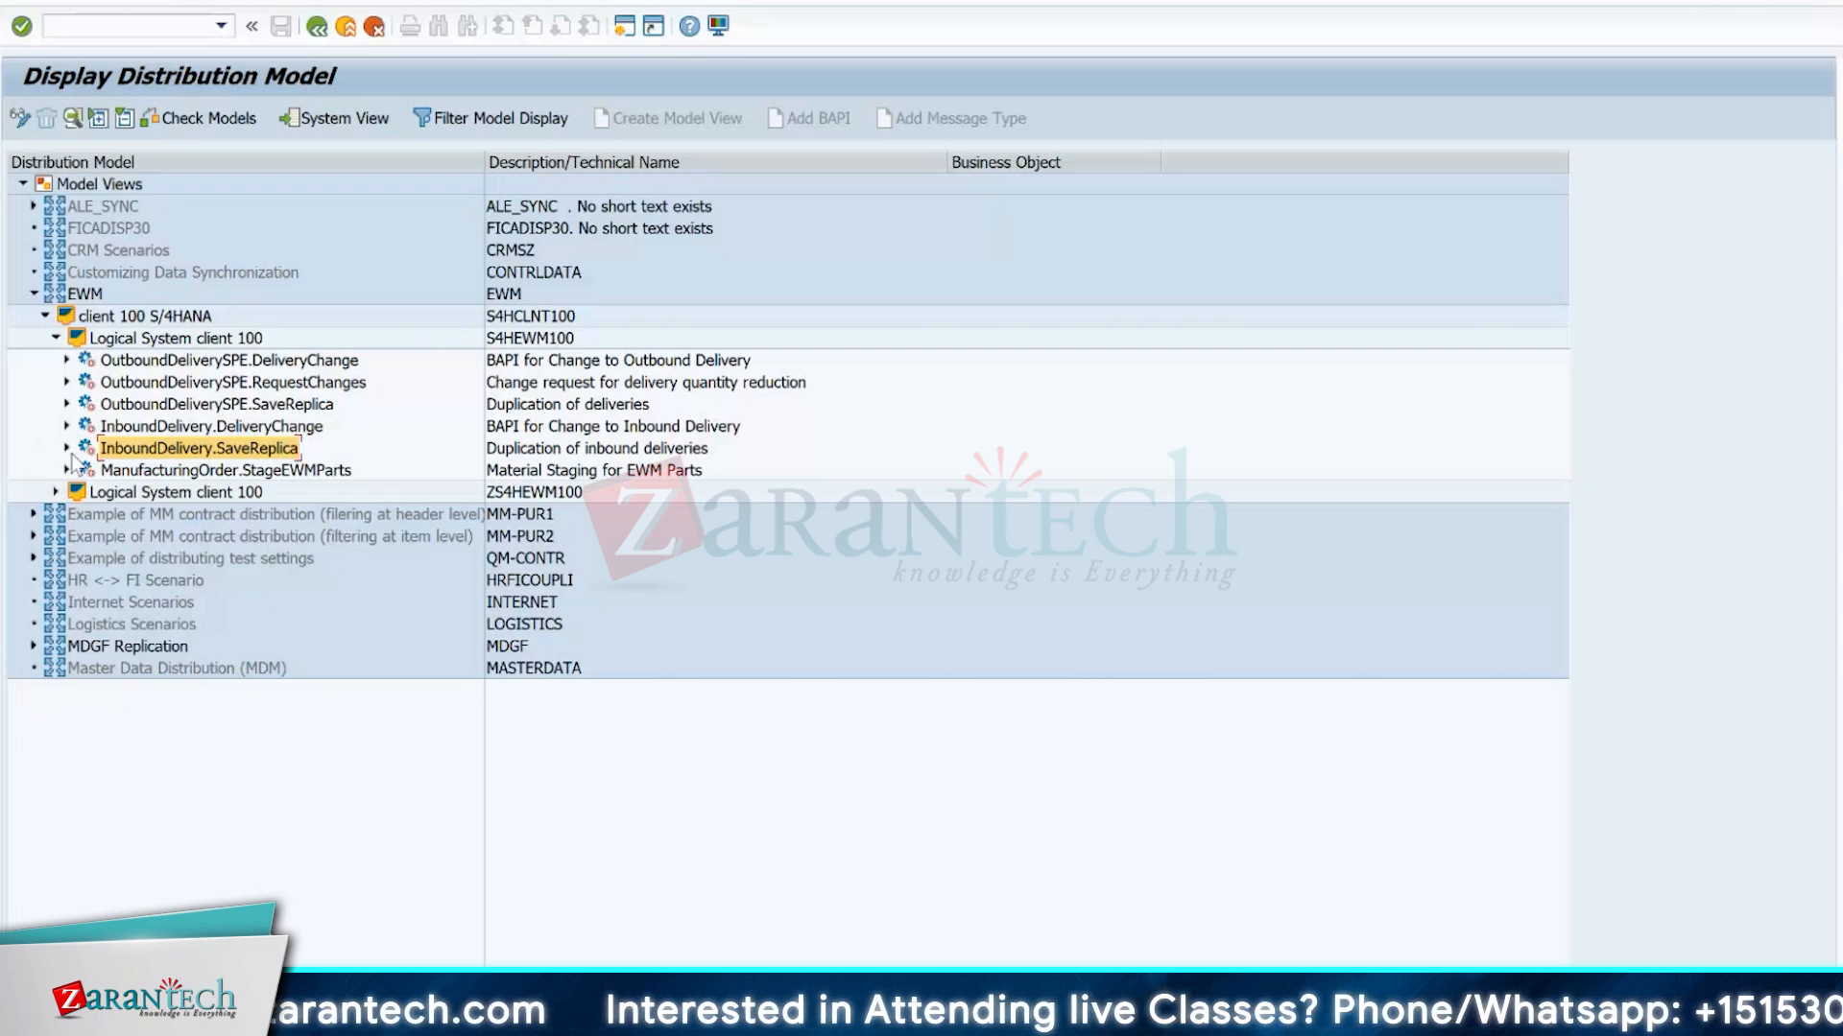
Open the own data of the user profile and show its parameters.
click(131, 28)
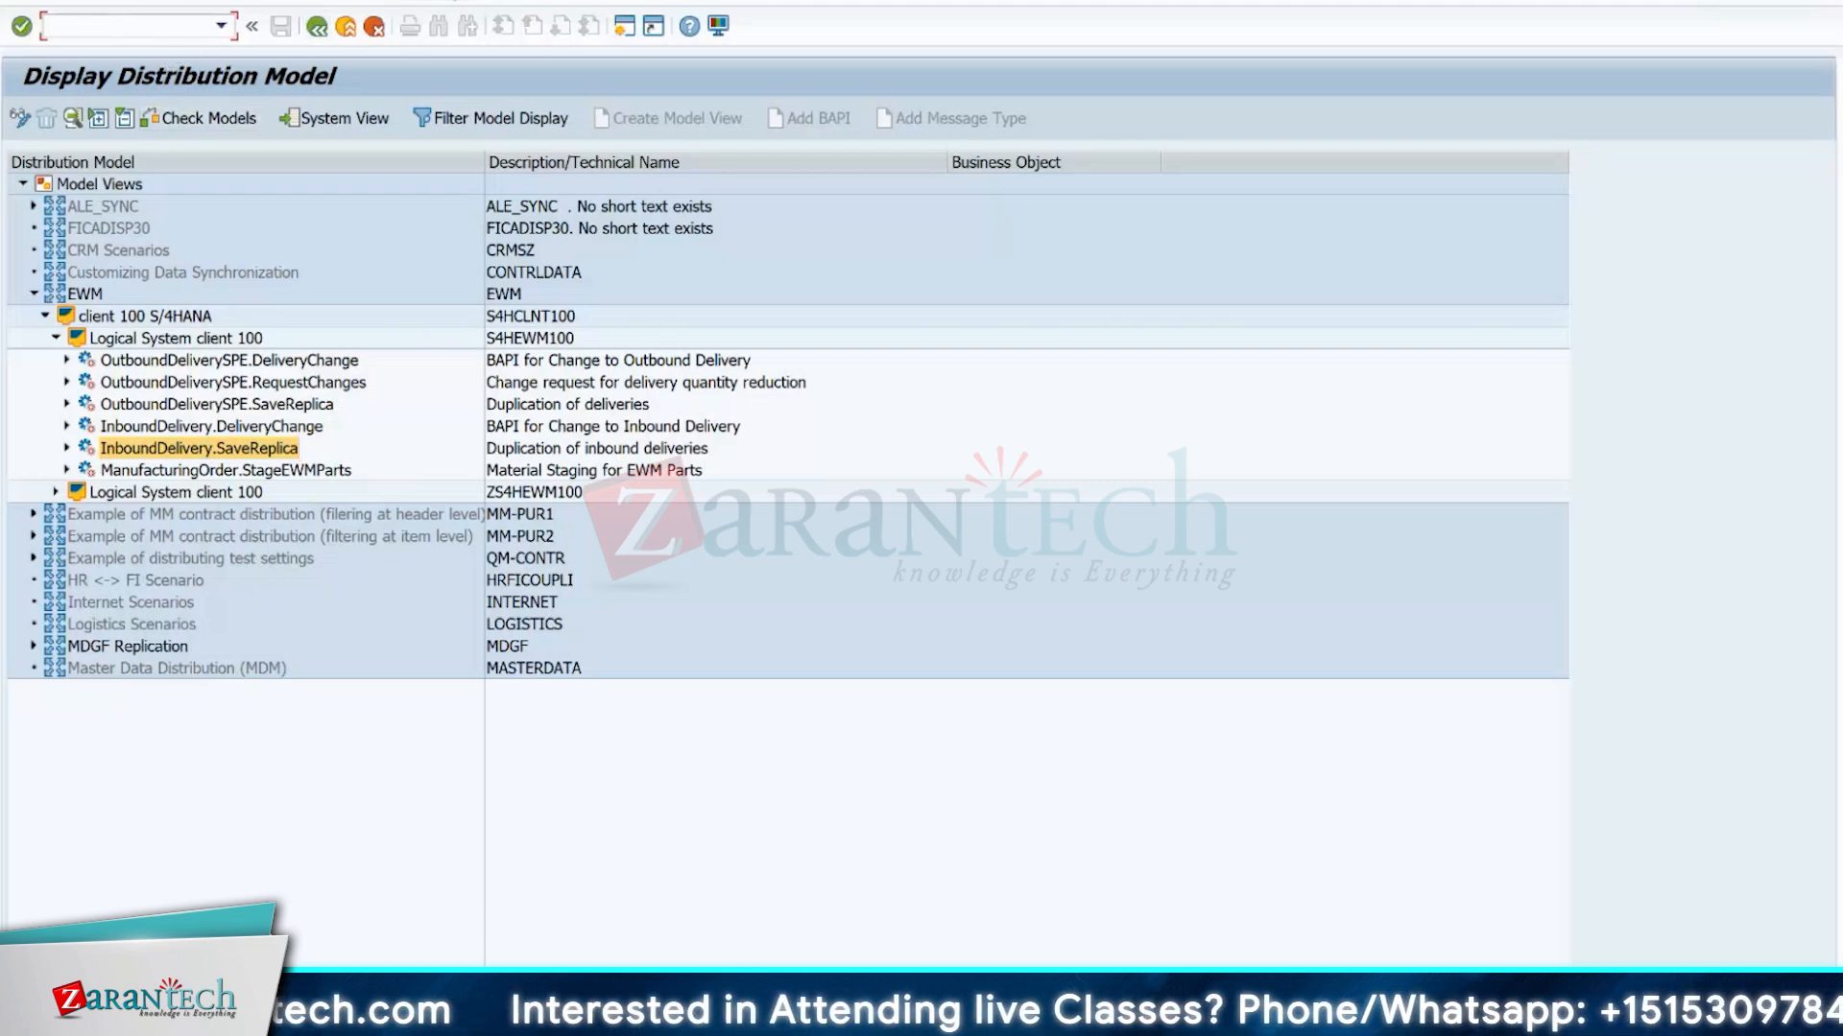
click(432, 1)
mouse_move(504, 1)
mouse_move(432, 1)
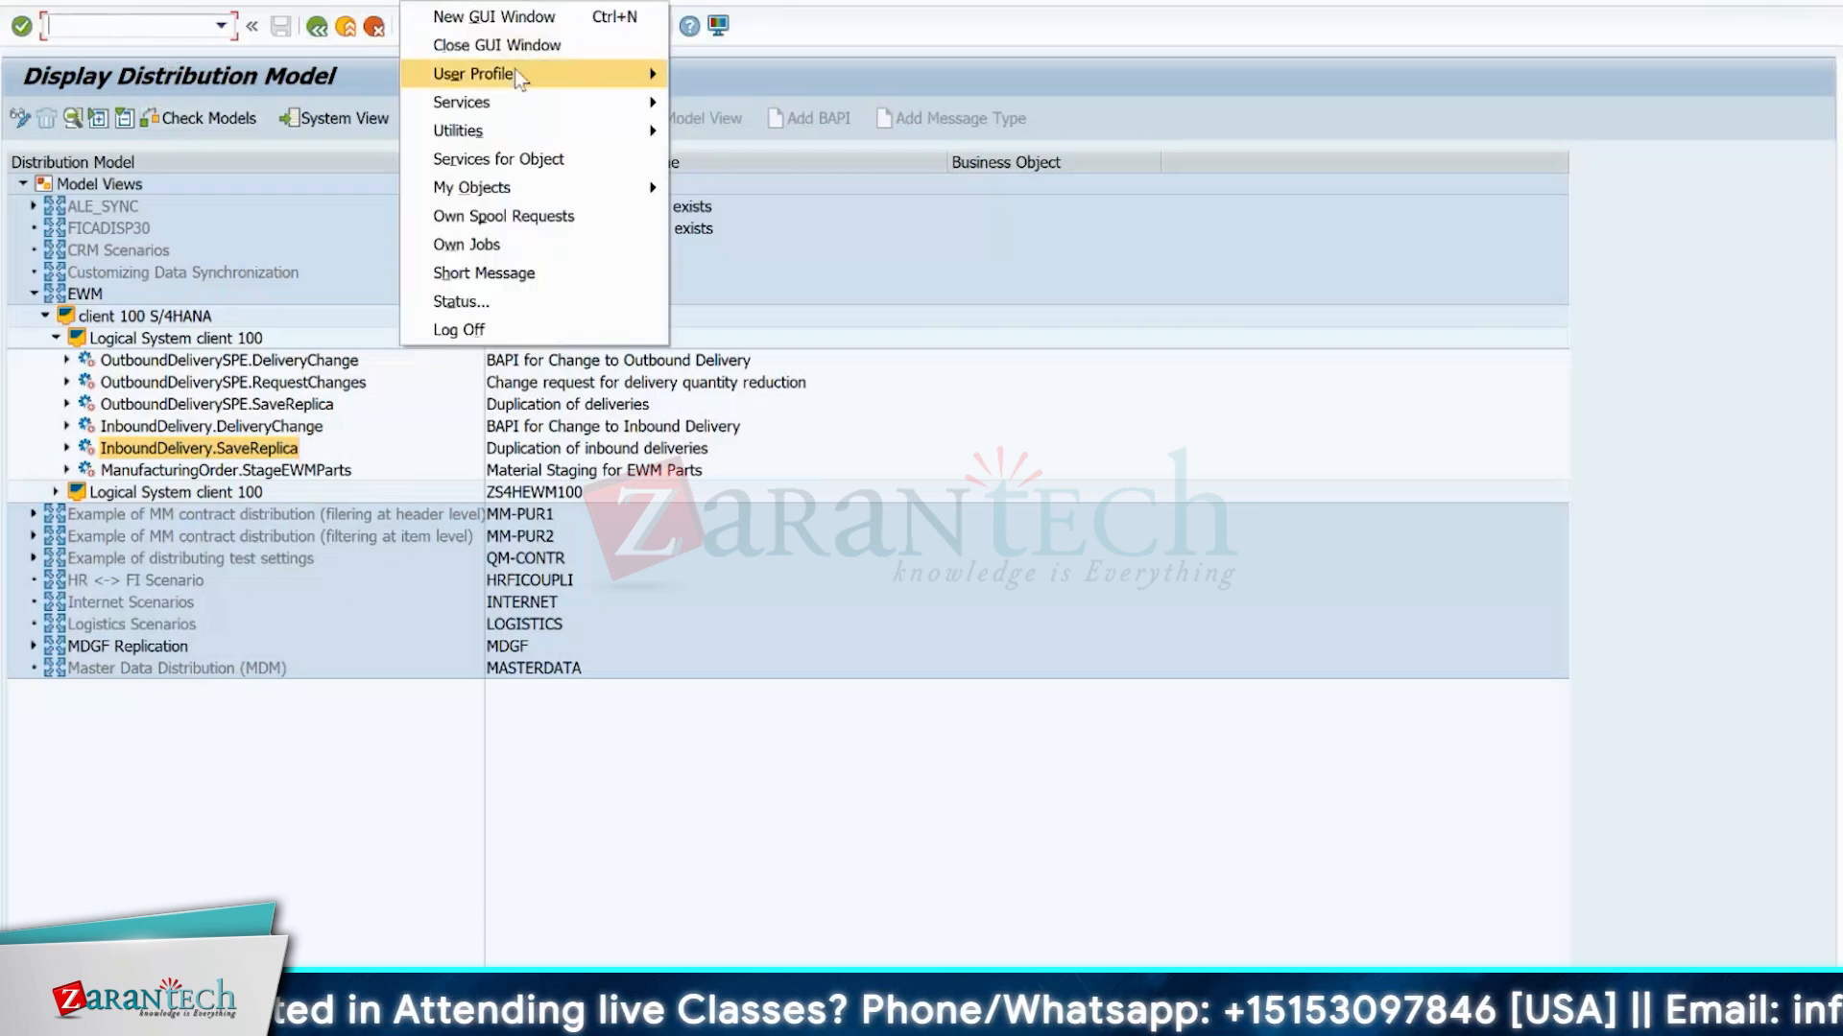
mouse_move(514, 69)
click(916, 396)
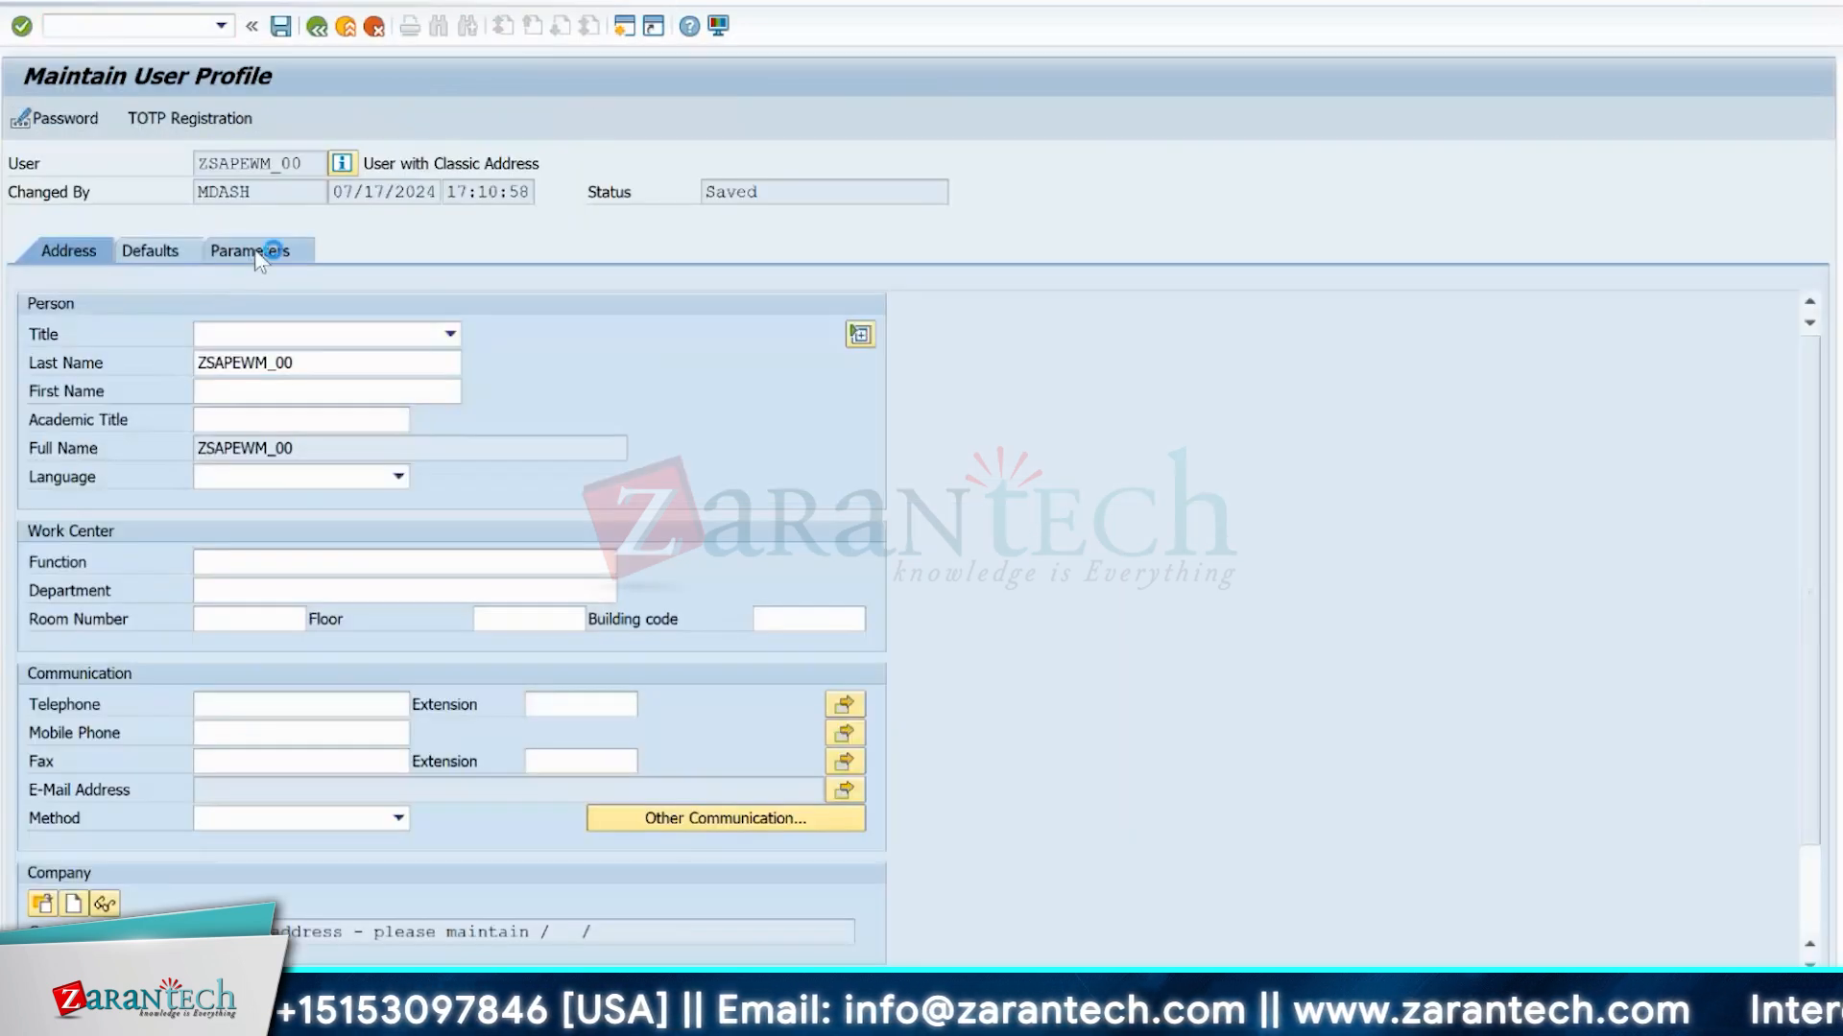
click(267, 252)
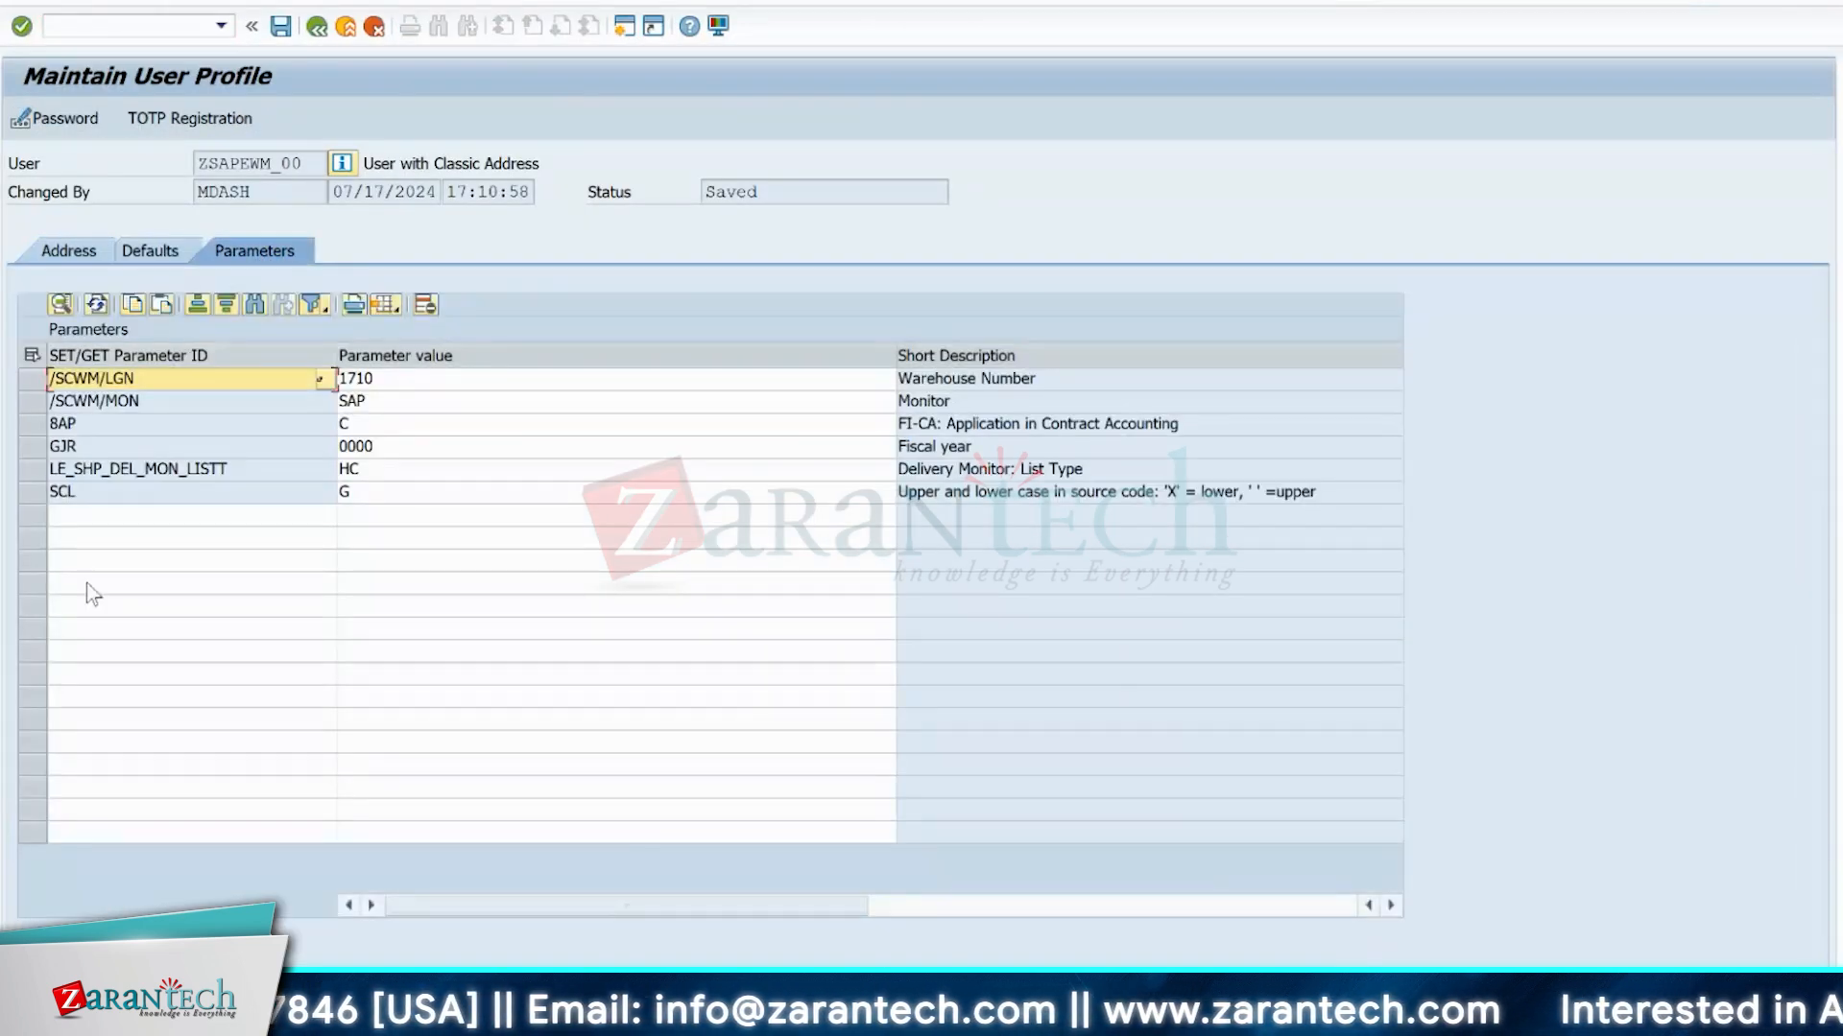
Search the available parameter IDs for *queue* and look through the matching entries.
click(103, 518)
text(/scwm)
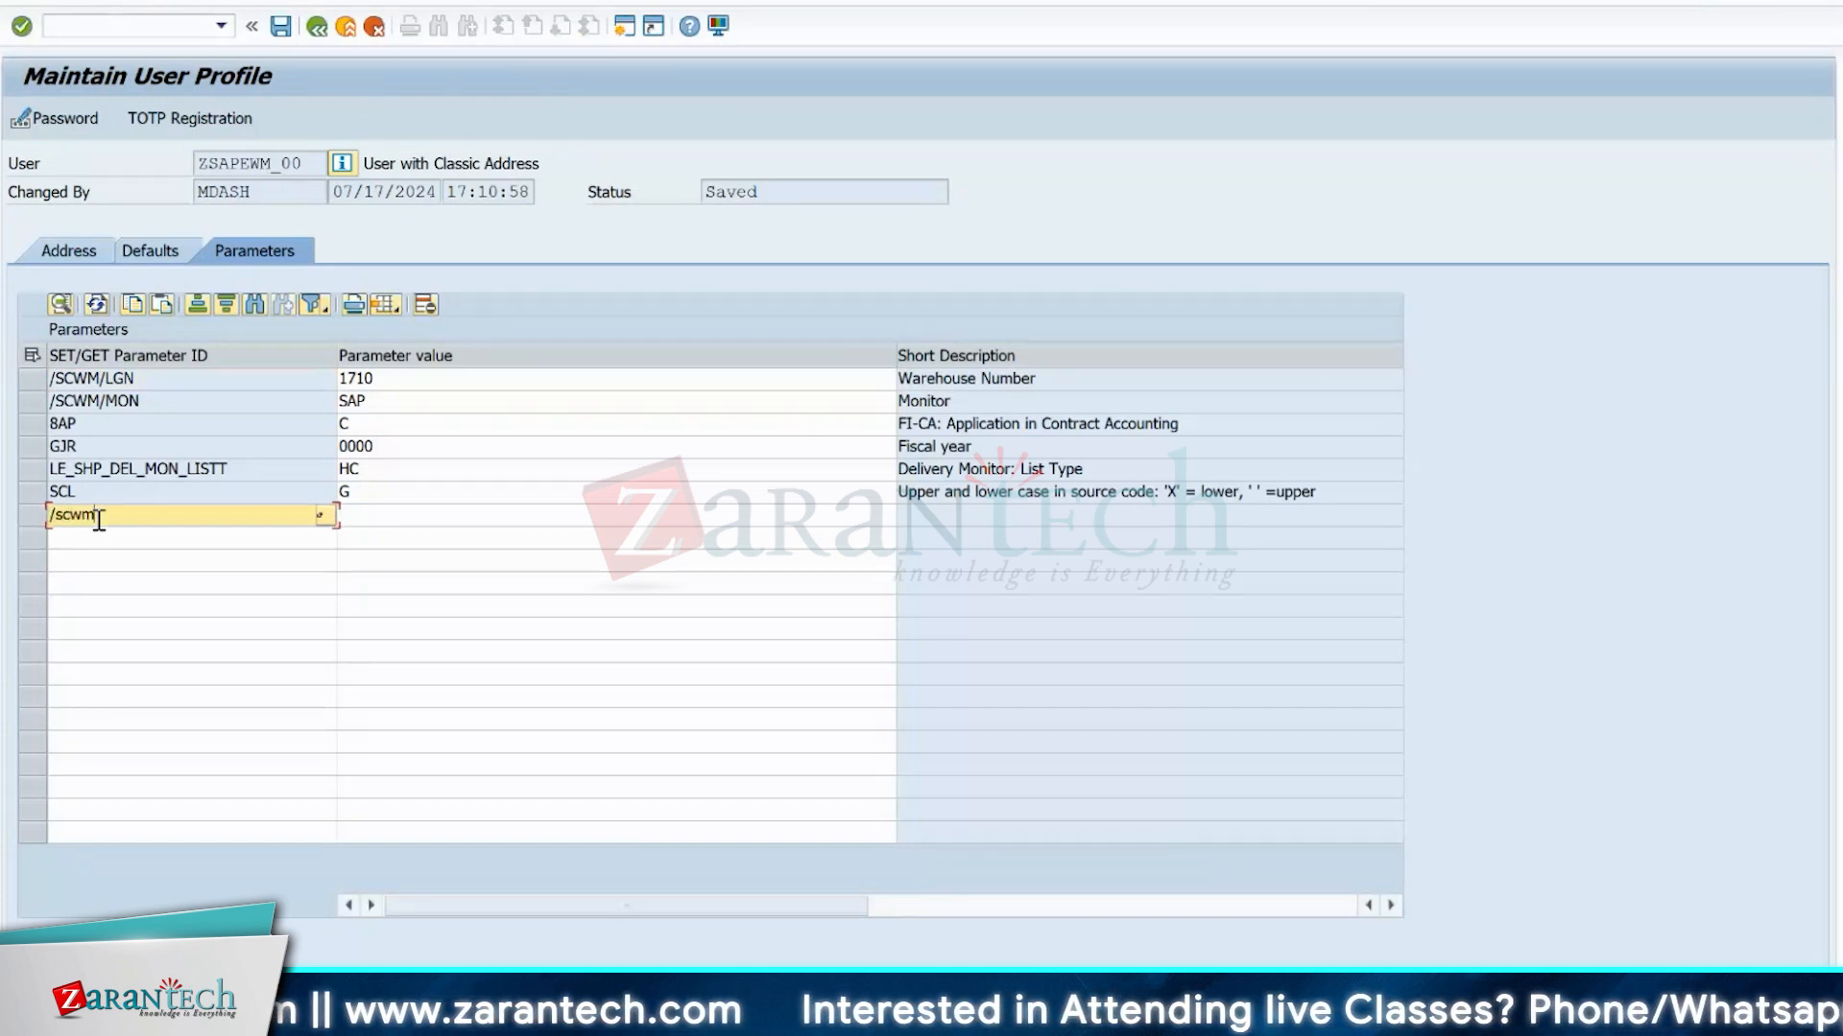
key(BackSpace)
key(BackSpace)
key(BackSpace)
key(BackSpace)
key(BackSpace)
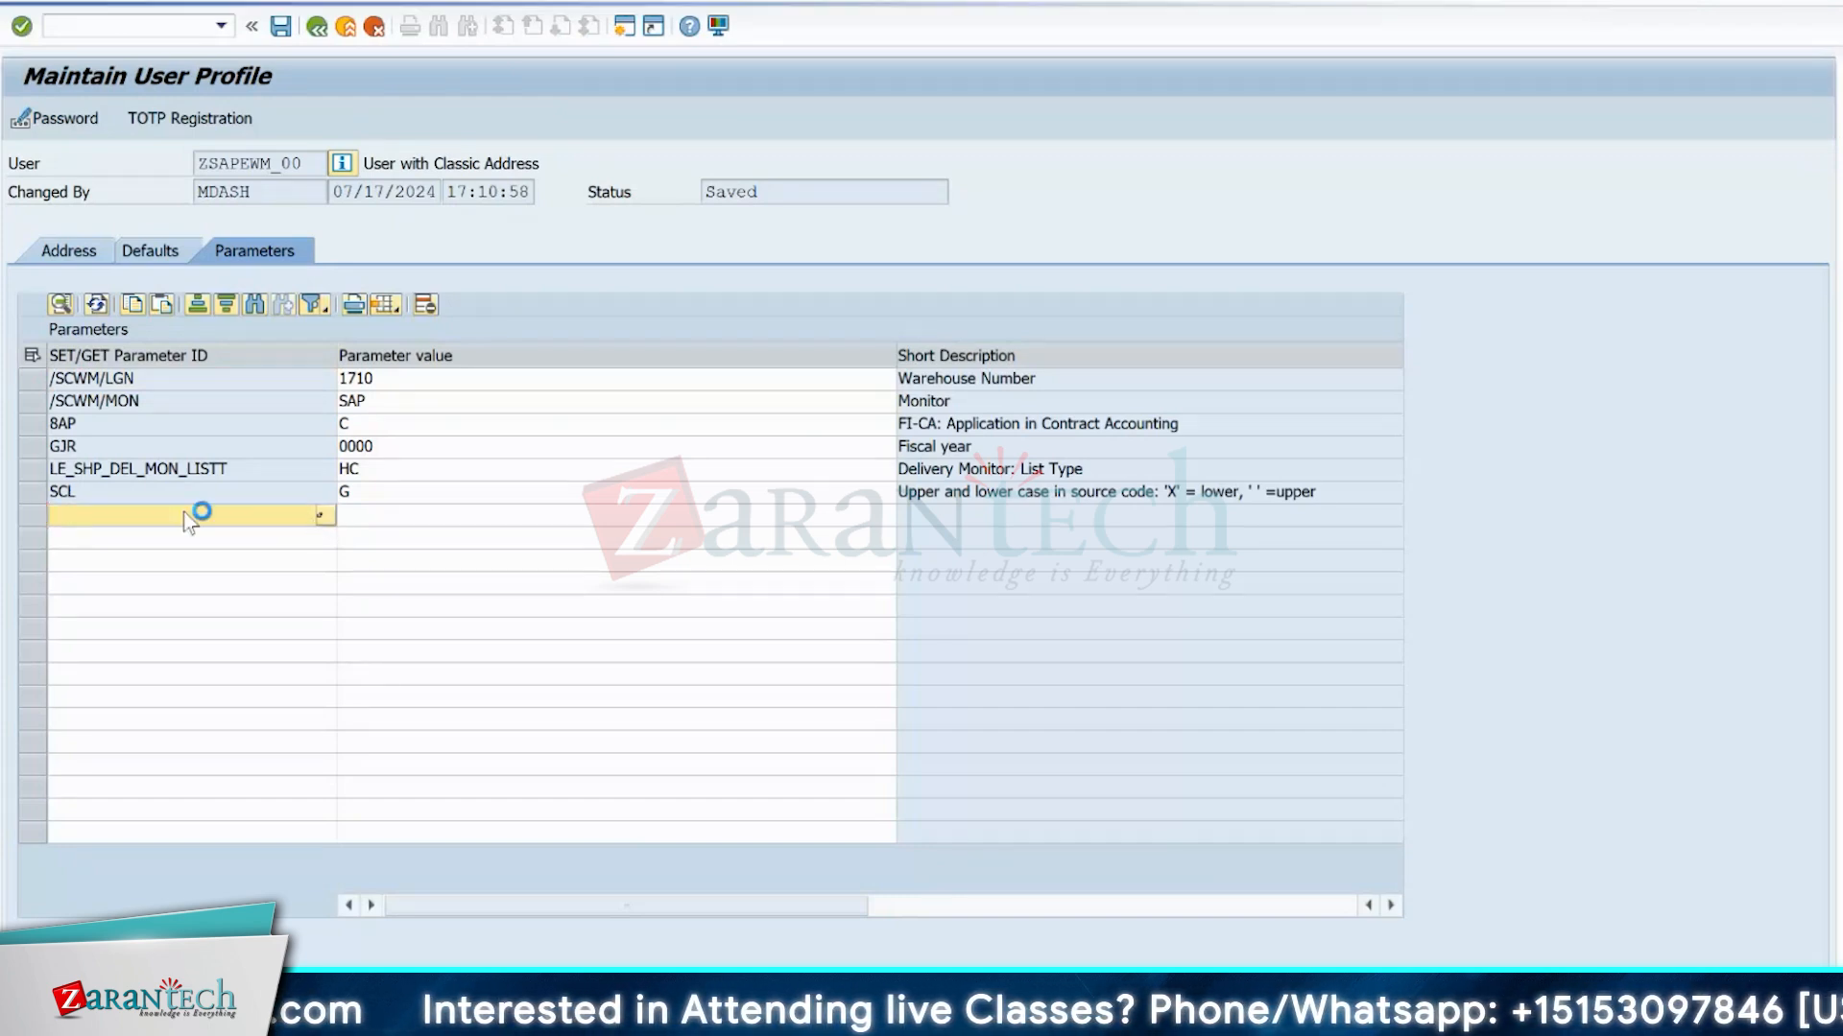
click(381, 71)
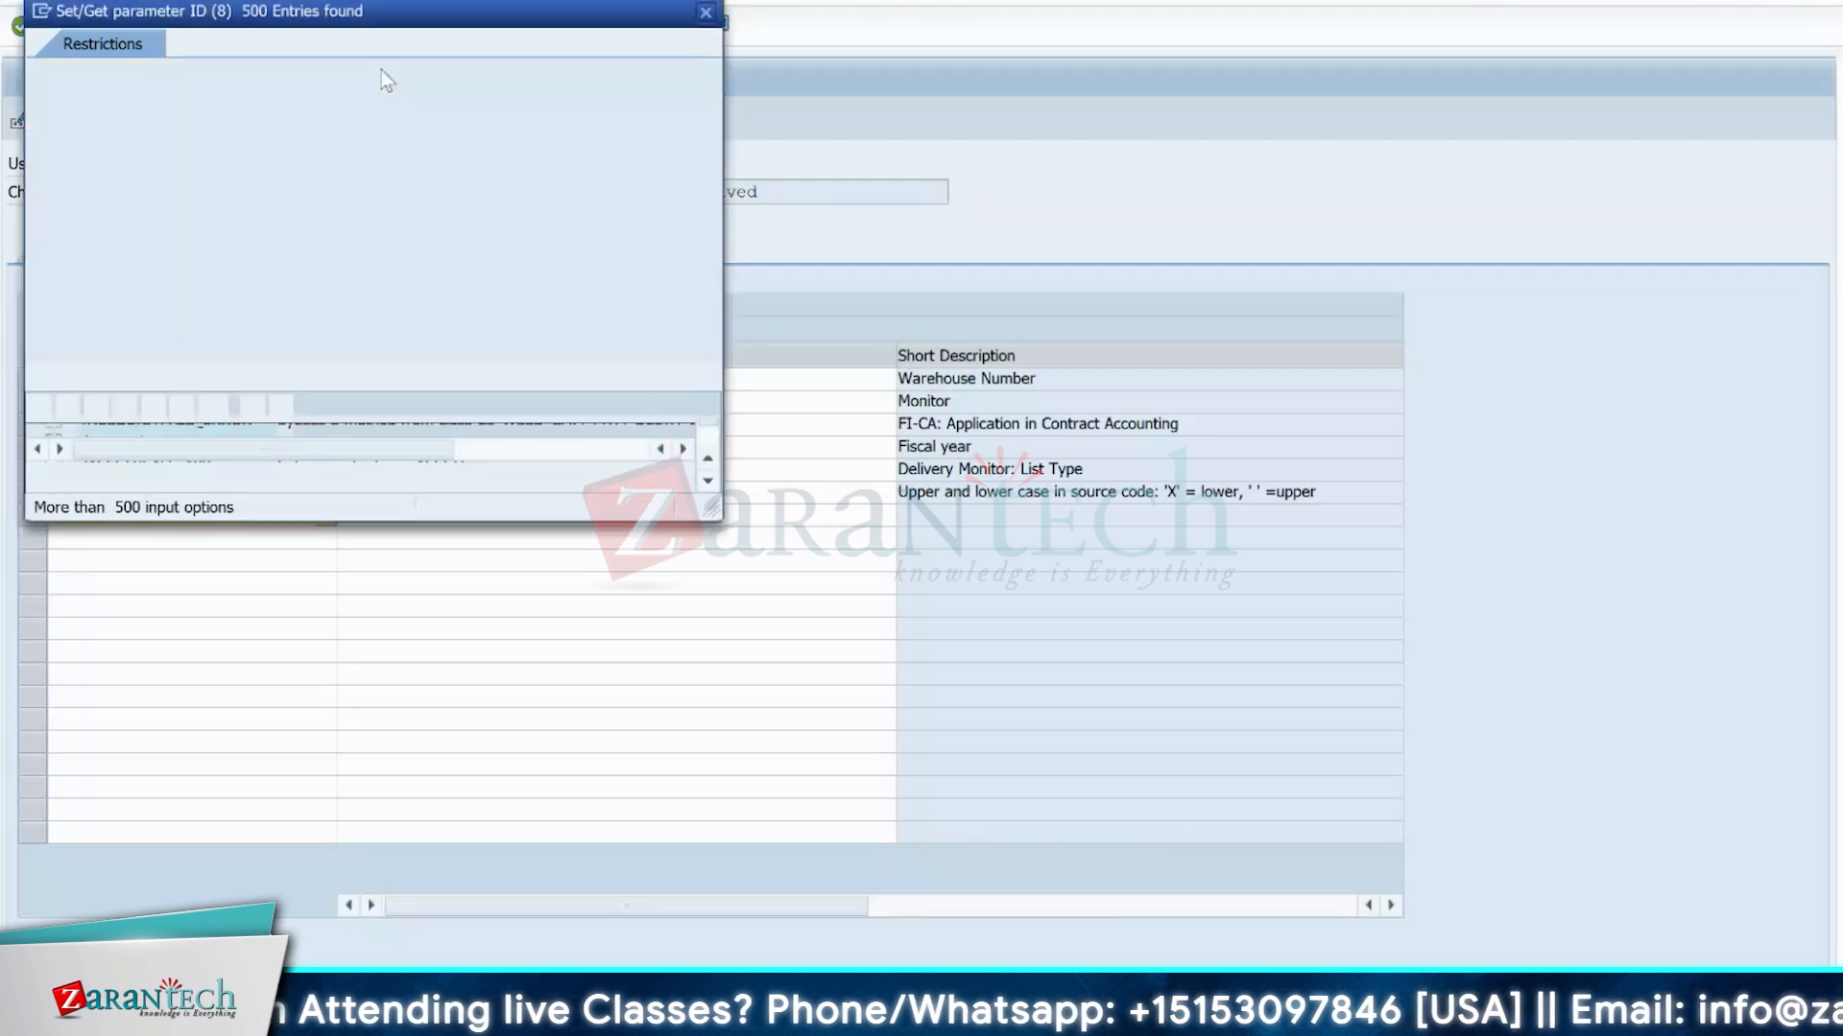
text(*)
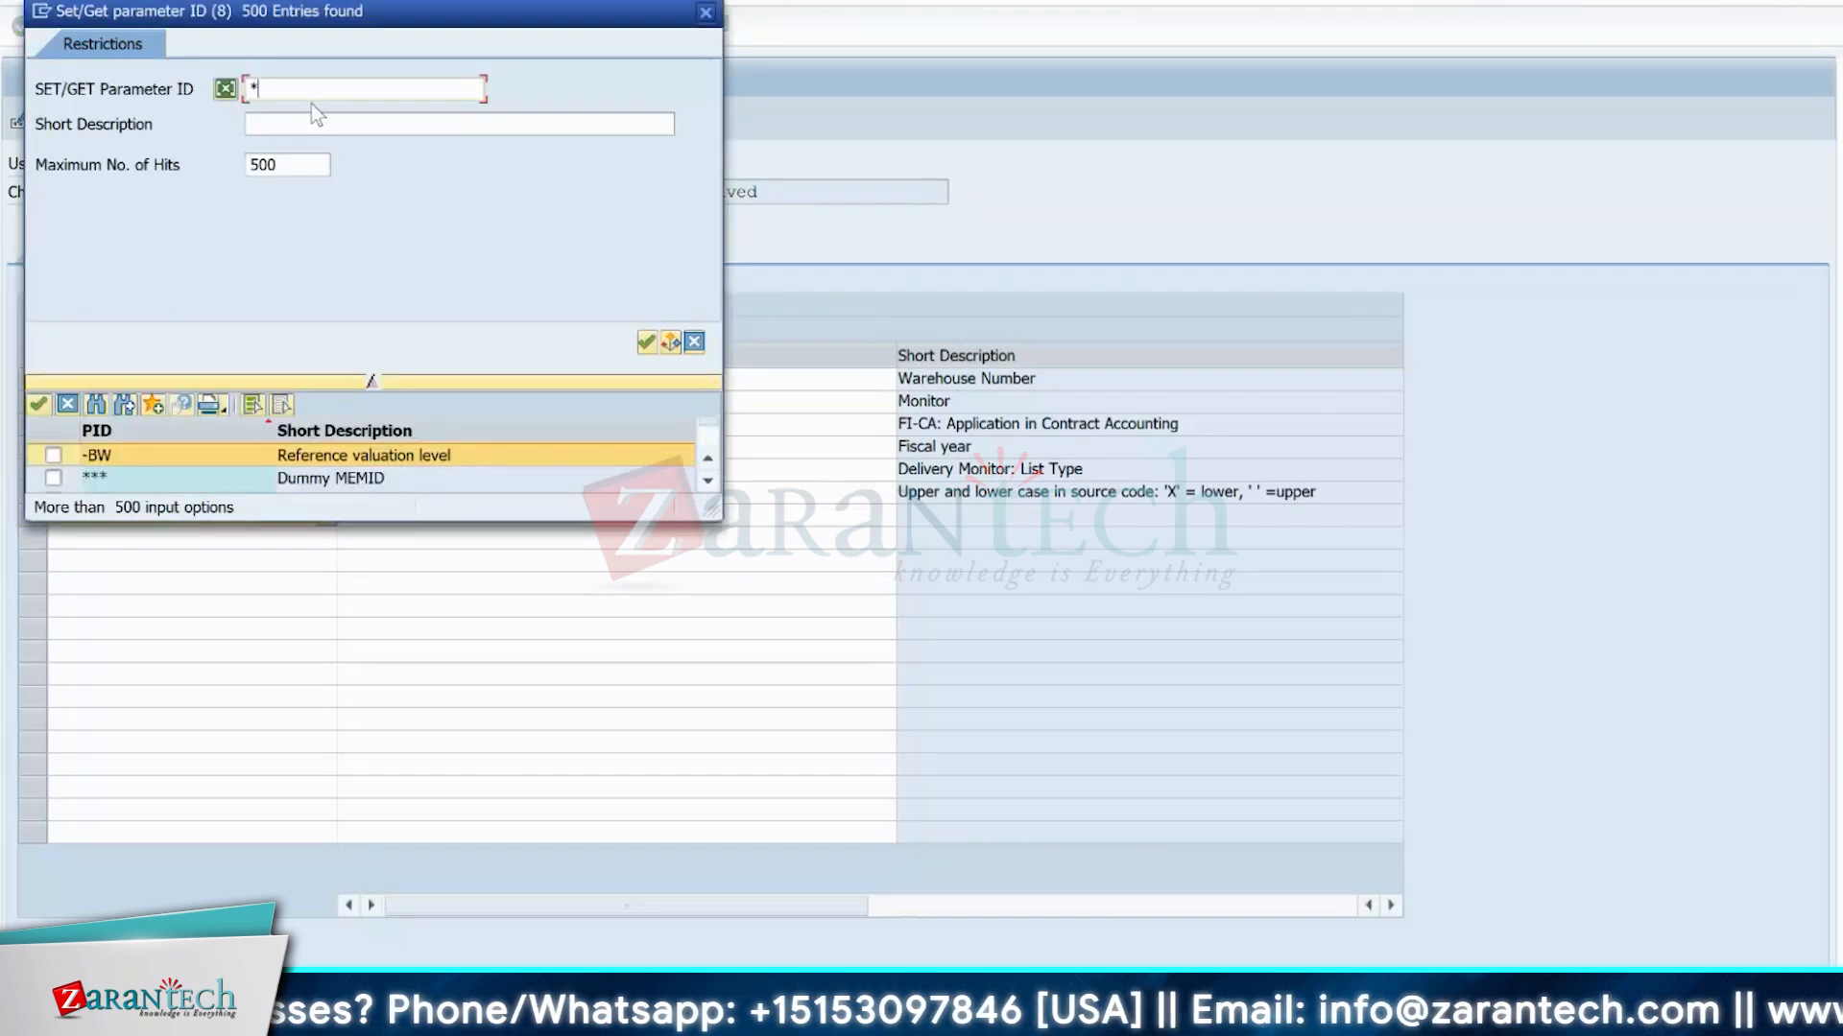
text(queue*)
key(Return)
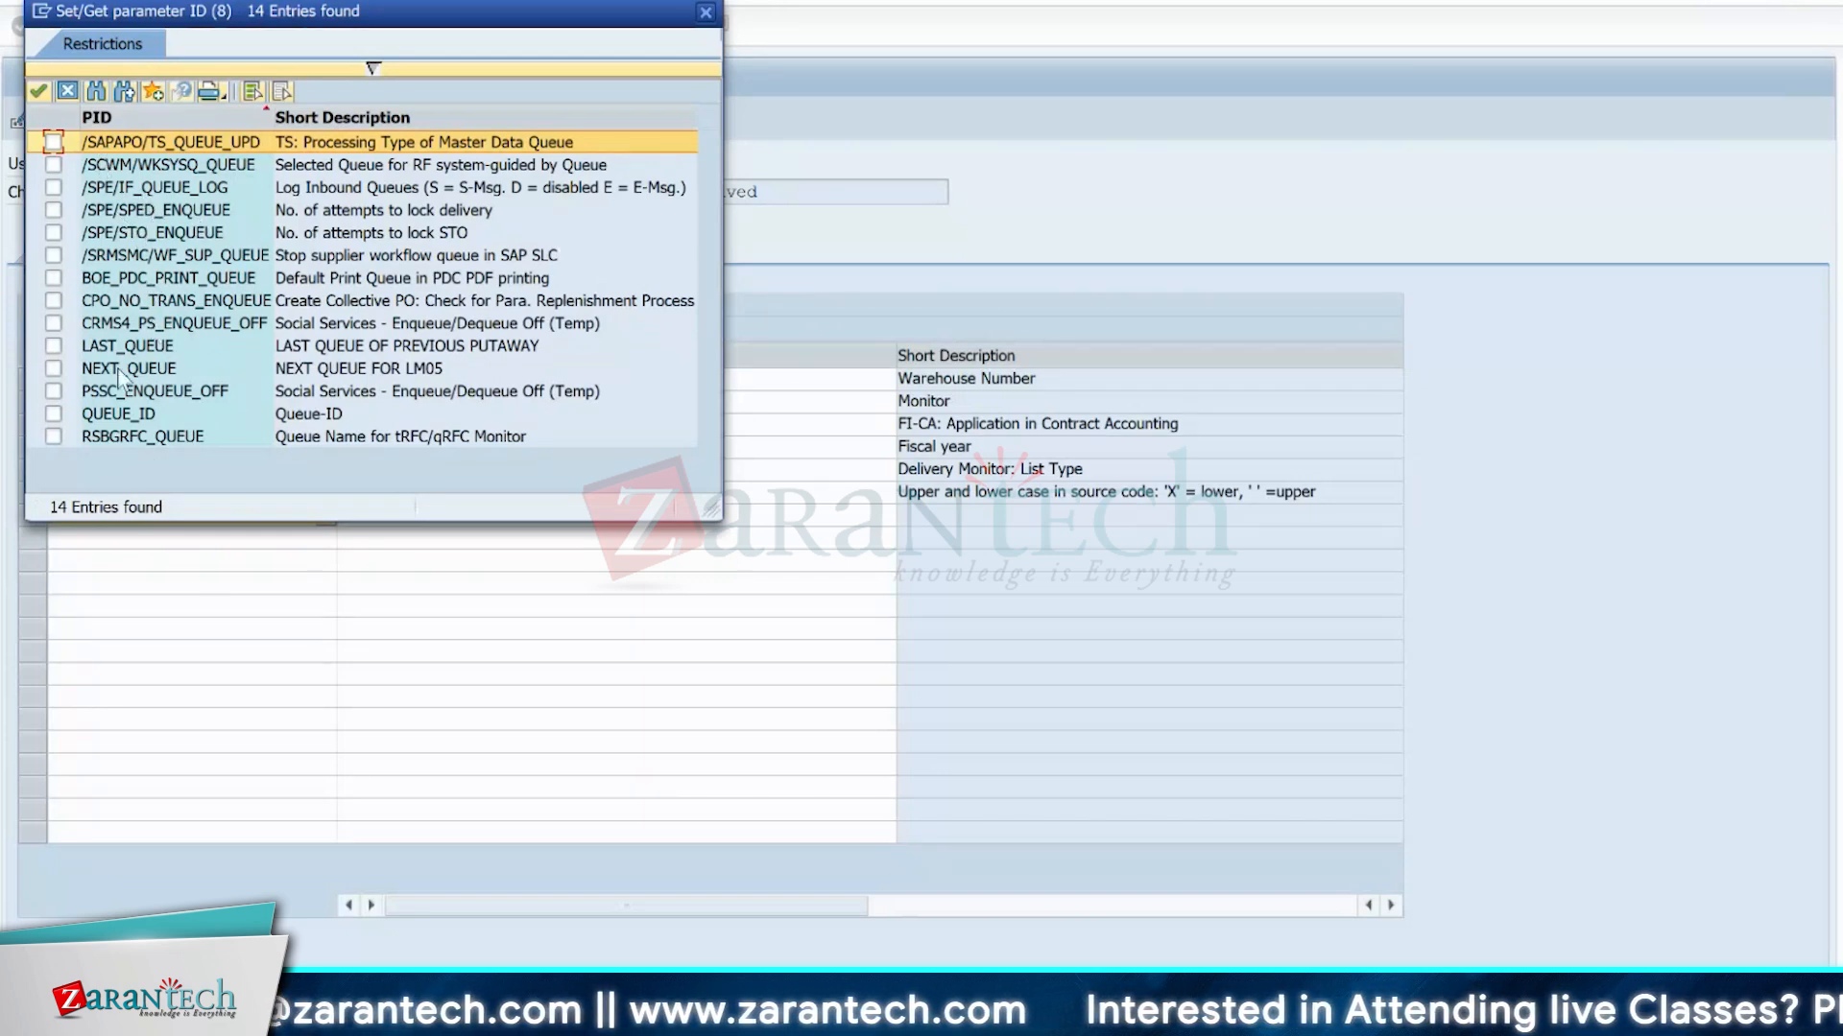
key(Down)
key(Down)
key(Down)
key(Down)
key(Down)
key(Down)
key(Down)
key(Down)
key(Down)
key(Down)
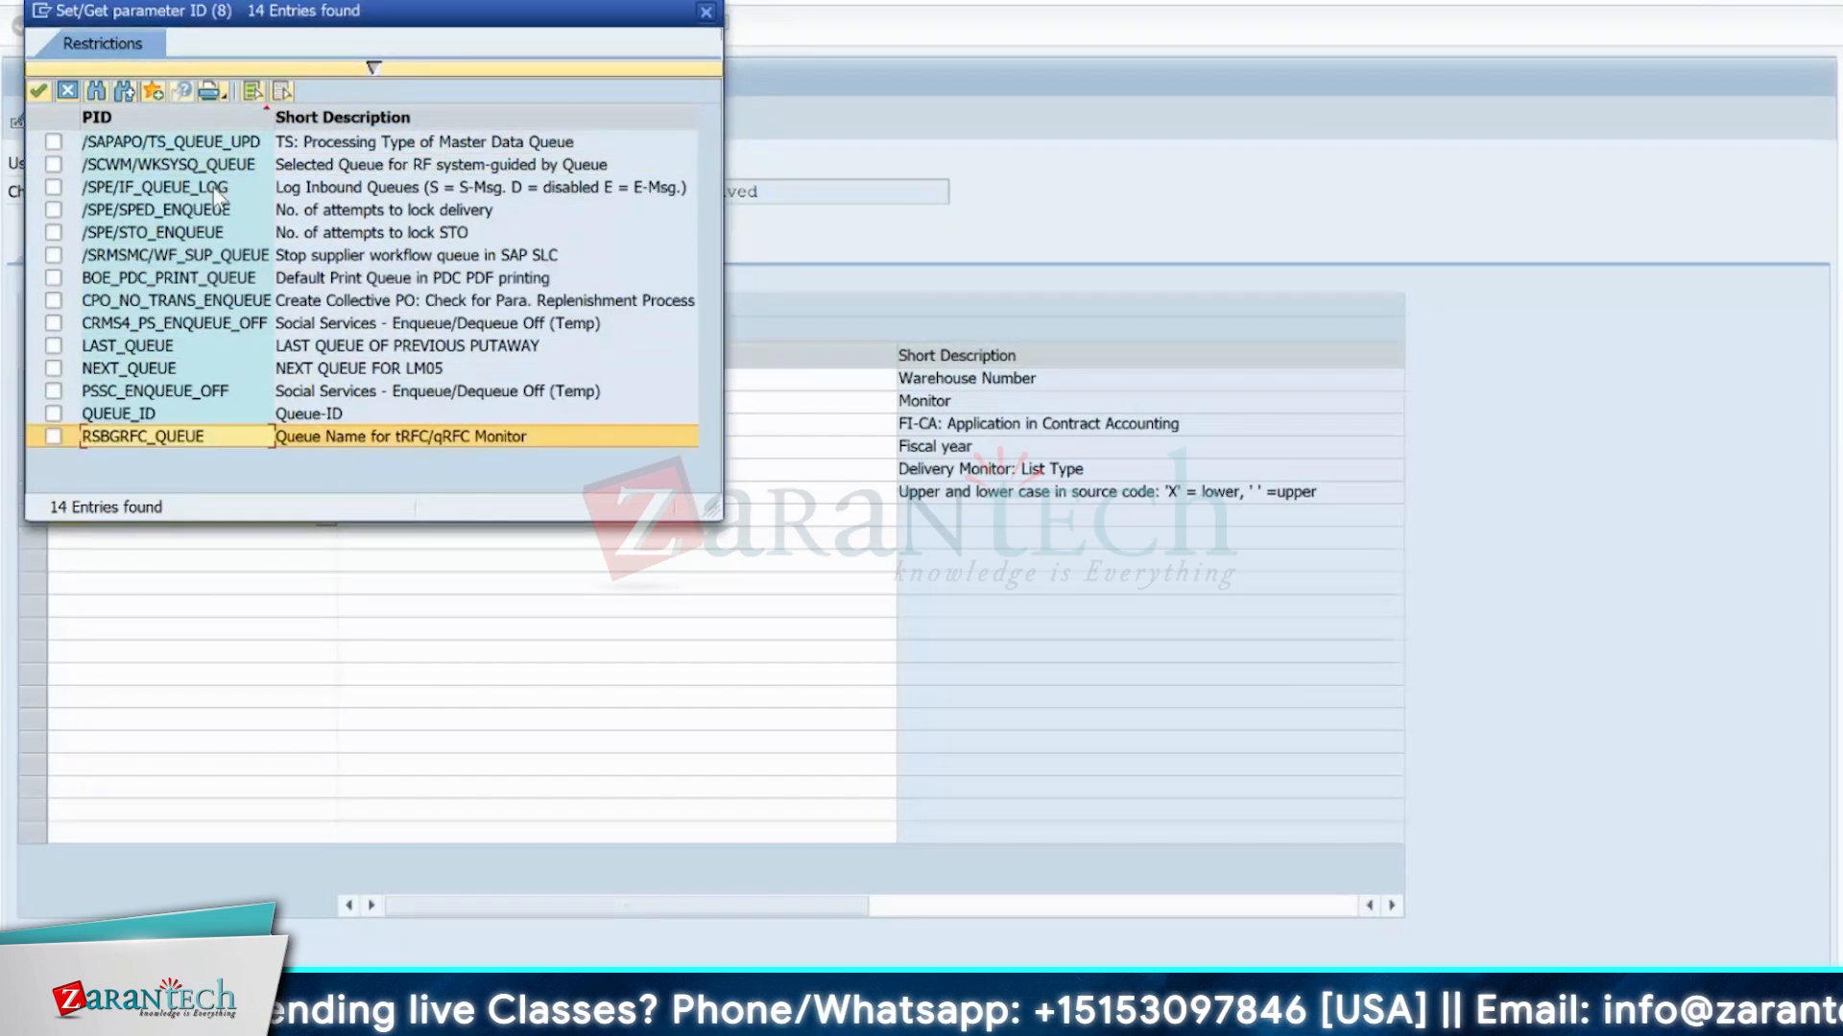
Search the available parameter IDs again with the pattern /scwm/*.
click(374, 66)
key(BackSpace)
text(/scwm/)
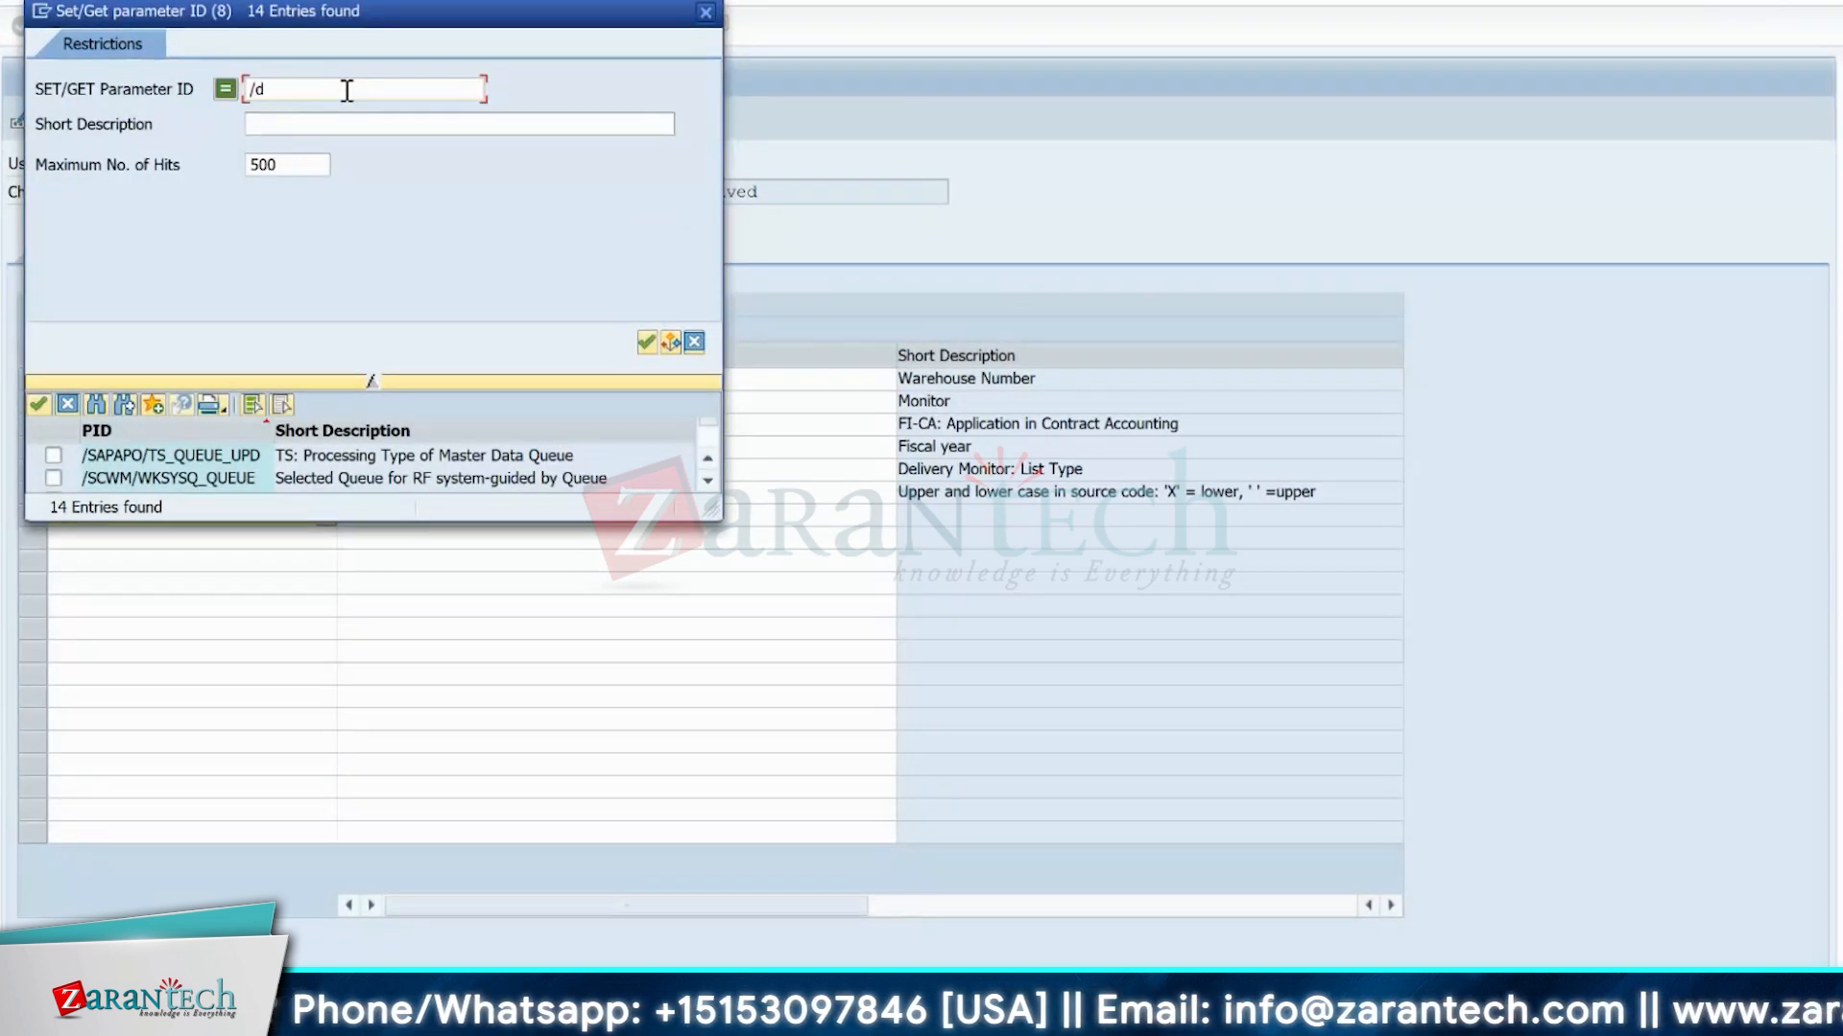
text(*)
key(Return)
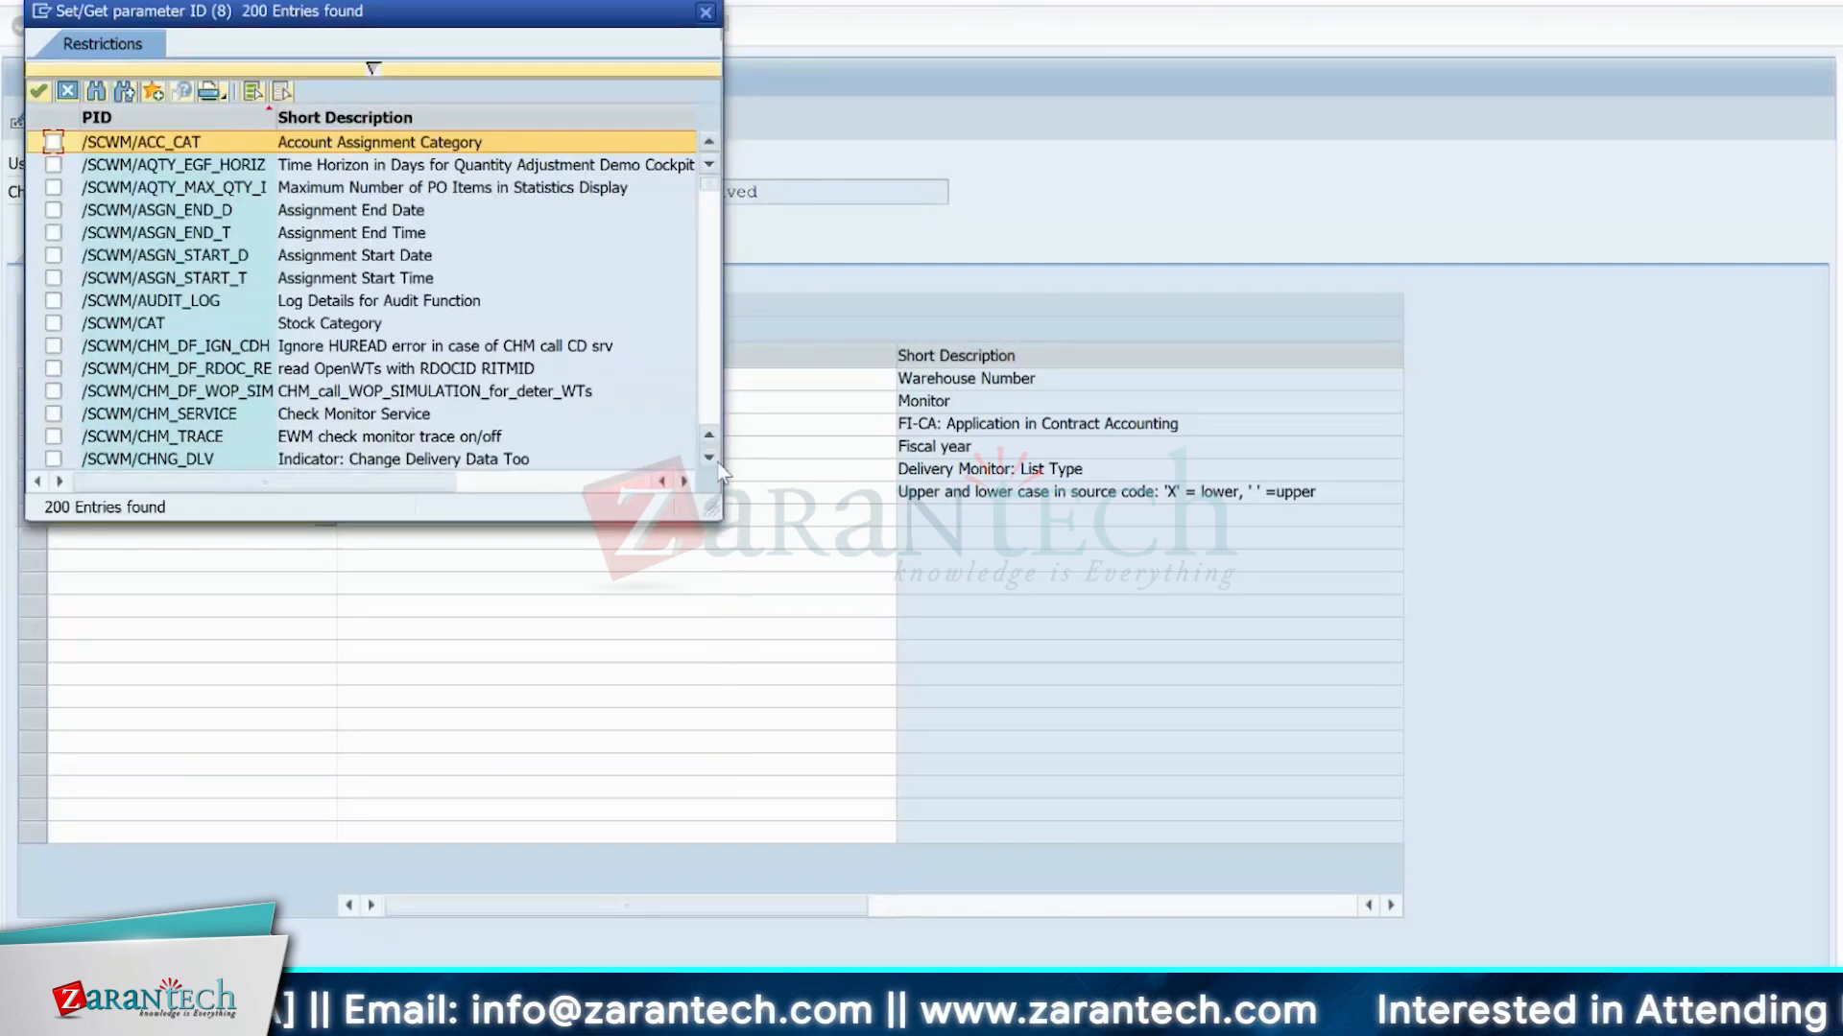
Find /SCWM/IF_DEBUG_QRFC in the parameter ID results, check its description and close the value help.
click(709, 459)
right_click(709, 460)
click(707, 459)
click(707, 459)
click(707, 458)
click(708, 459)
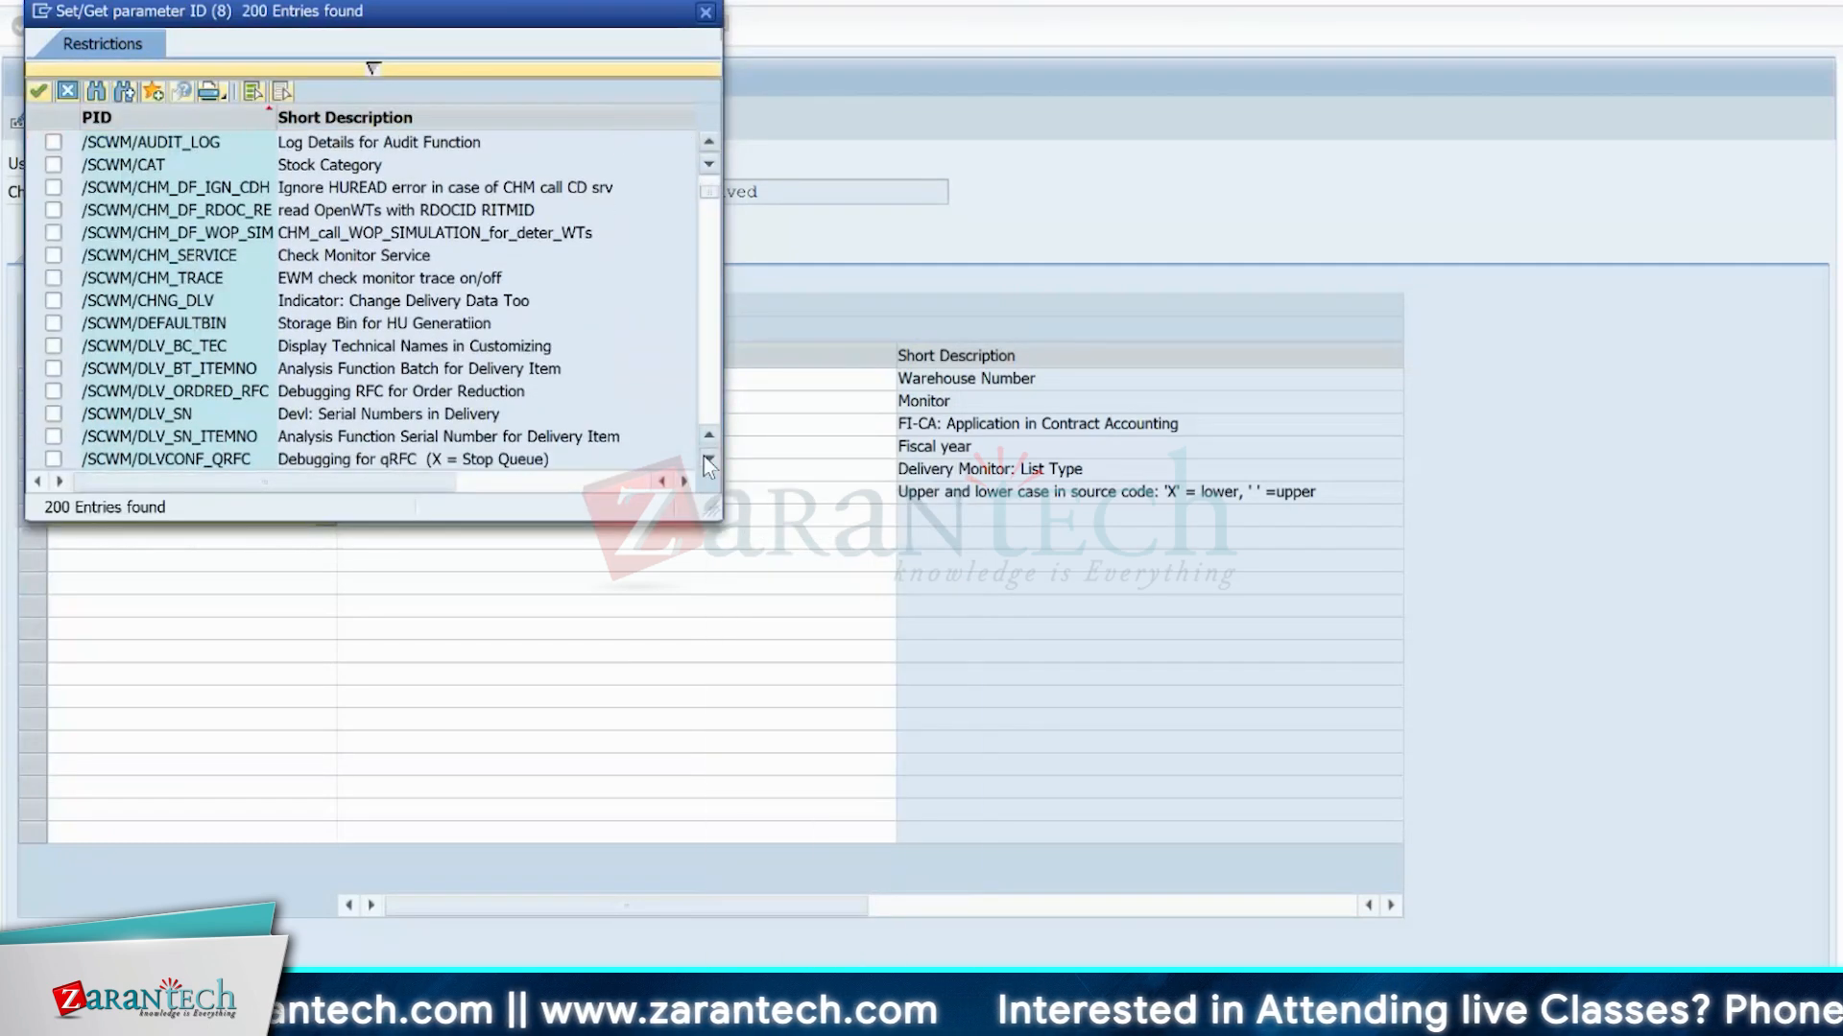
click(707, 459)
click(708, 459)
click(707, 458)
click(707, 459)
click(707, 459)
click(707, 458)
click(707, 459)
click(707, 459)
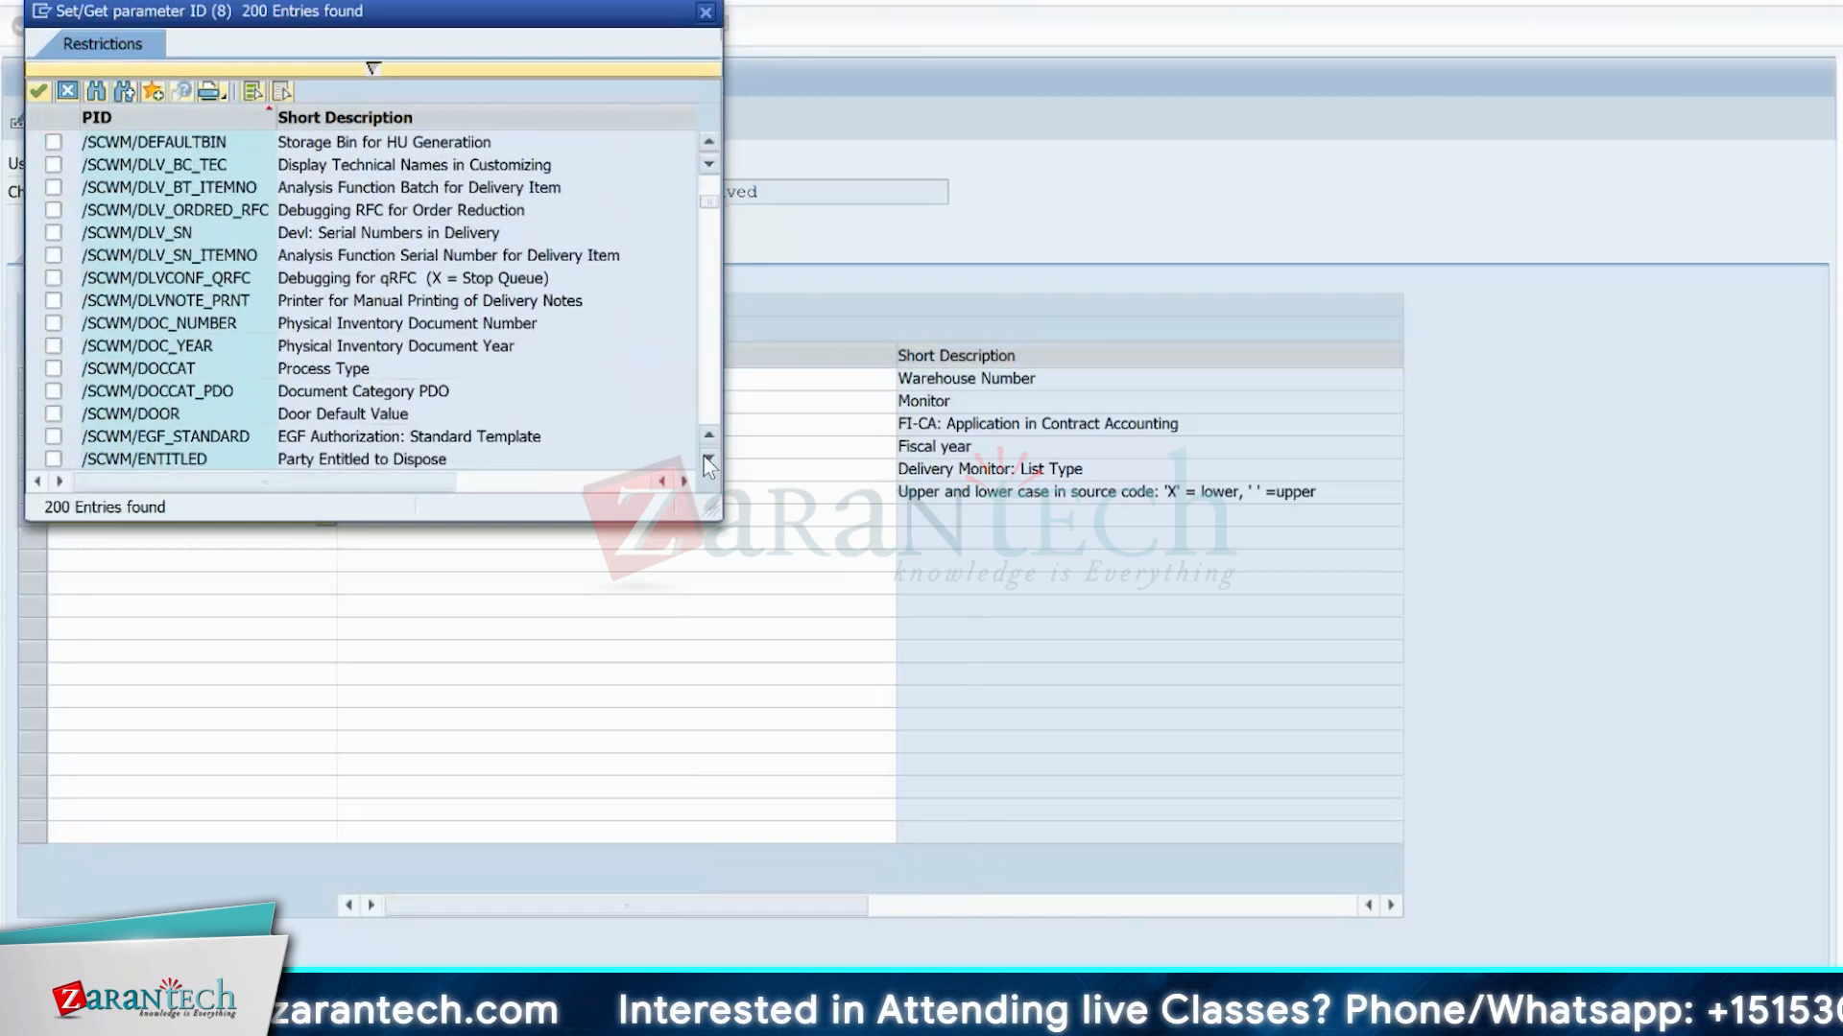
click(707, 458)
click(707, 459)
click(707, 458)
click(707, 458)
click(708, 459)
click(707, 459)
click(707, 459)
click(708, 459)
click(707, 459)
click(707, 459)
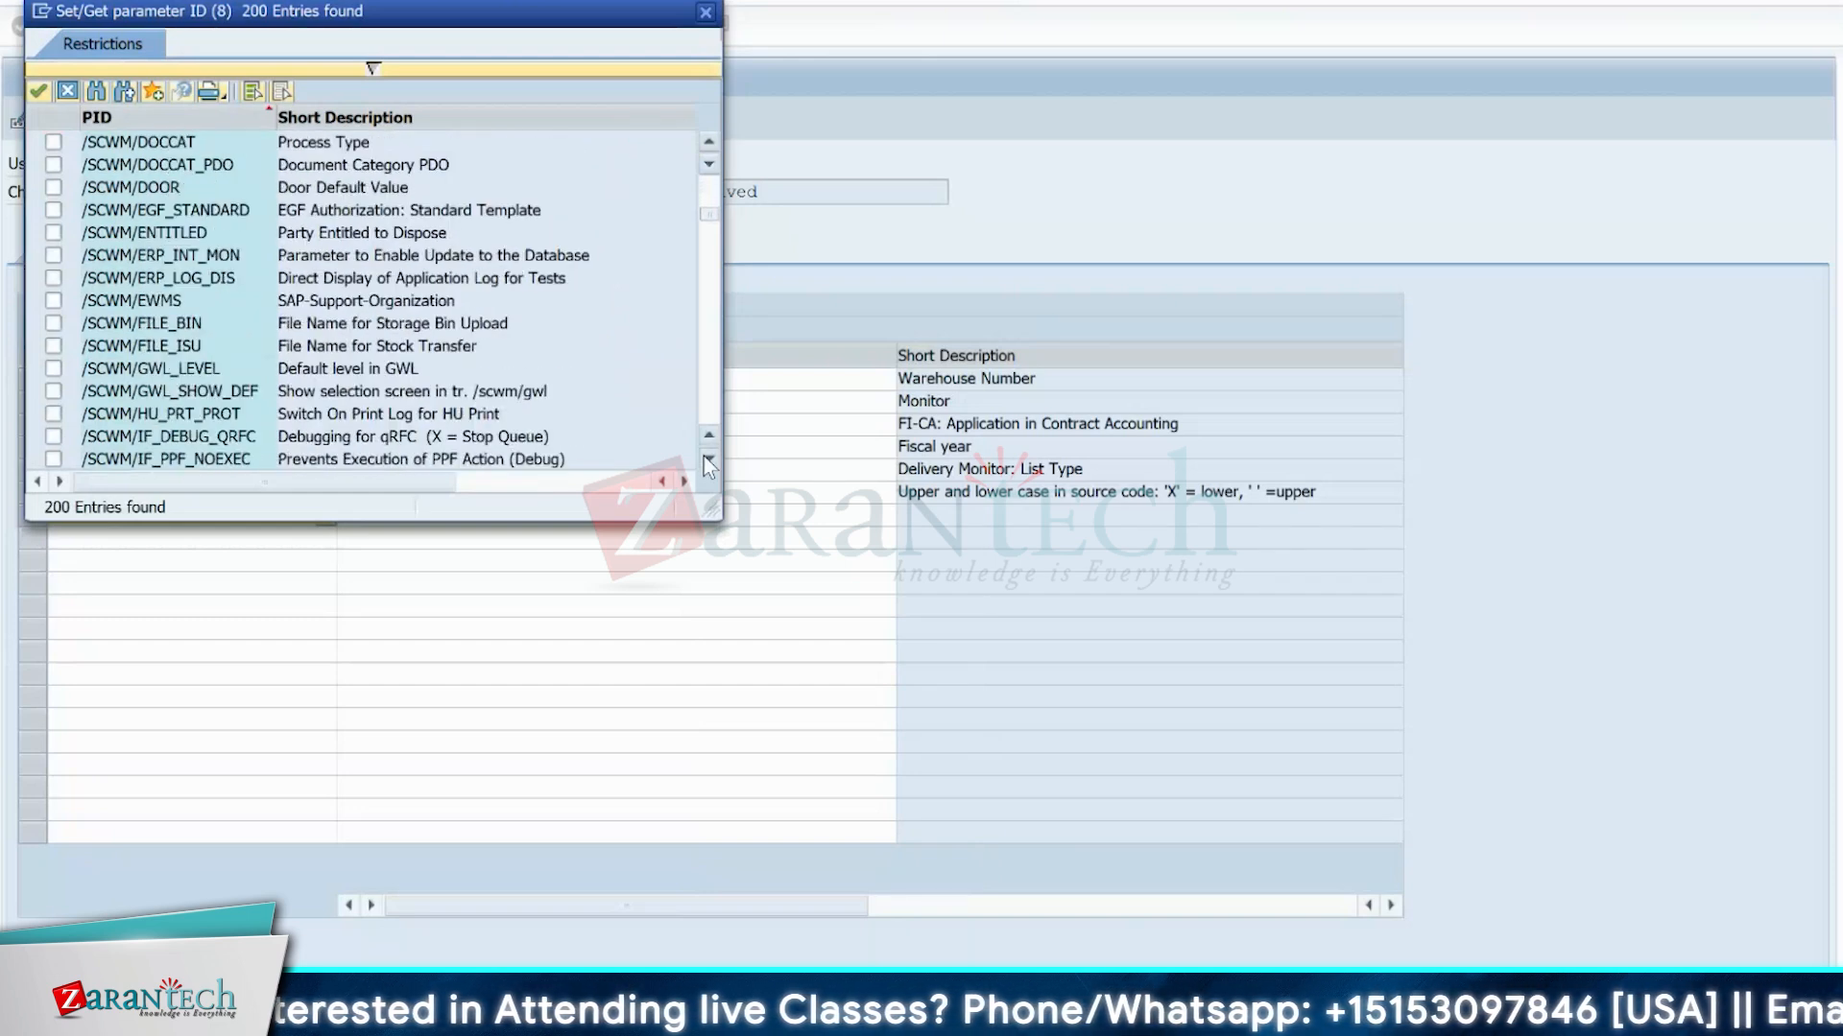
click(708, 459)
click(136, 414)
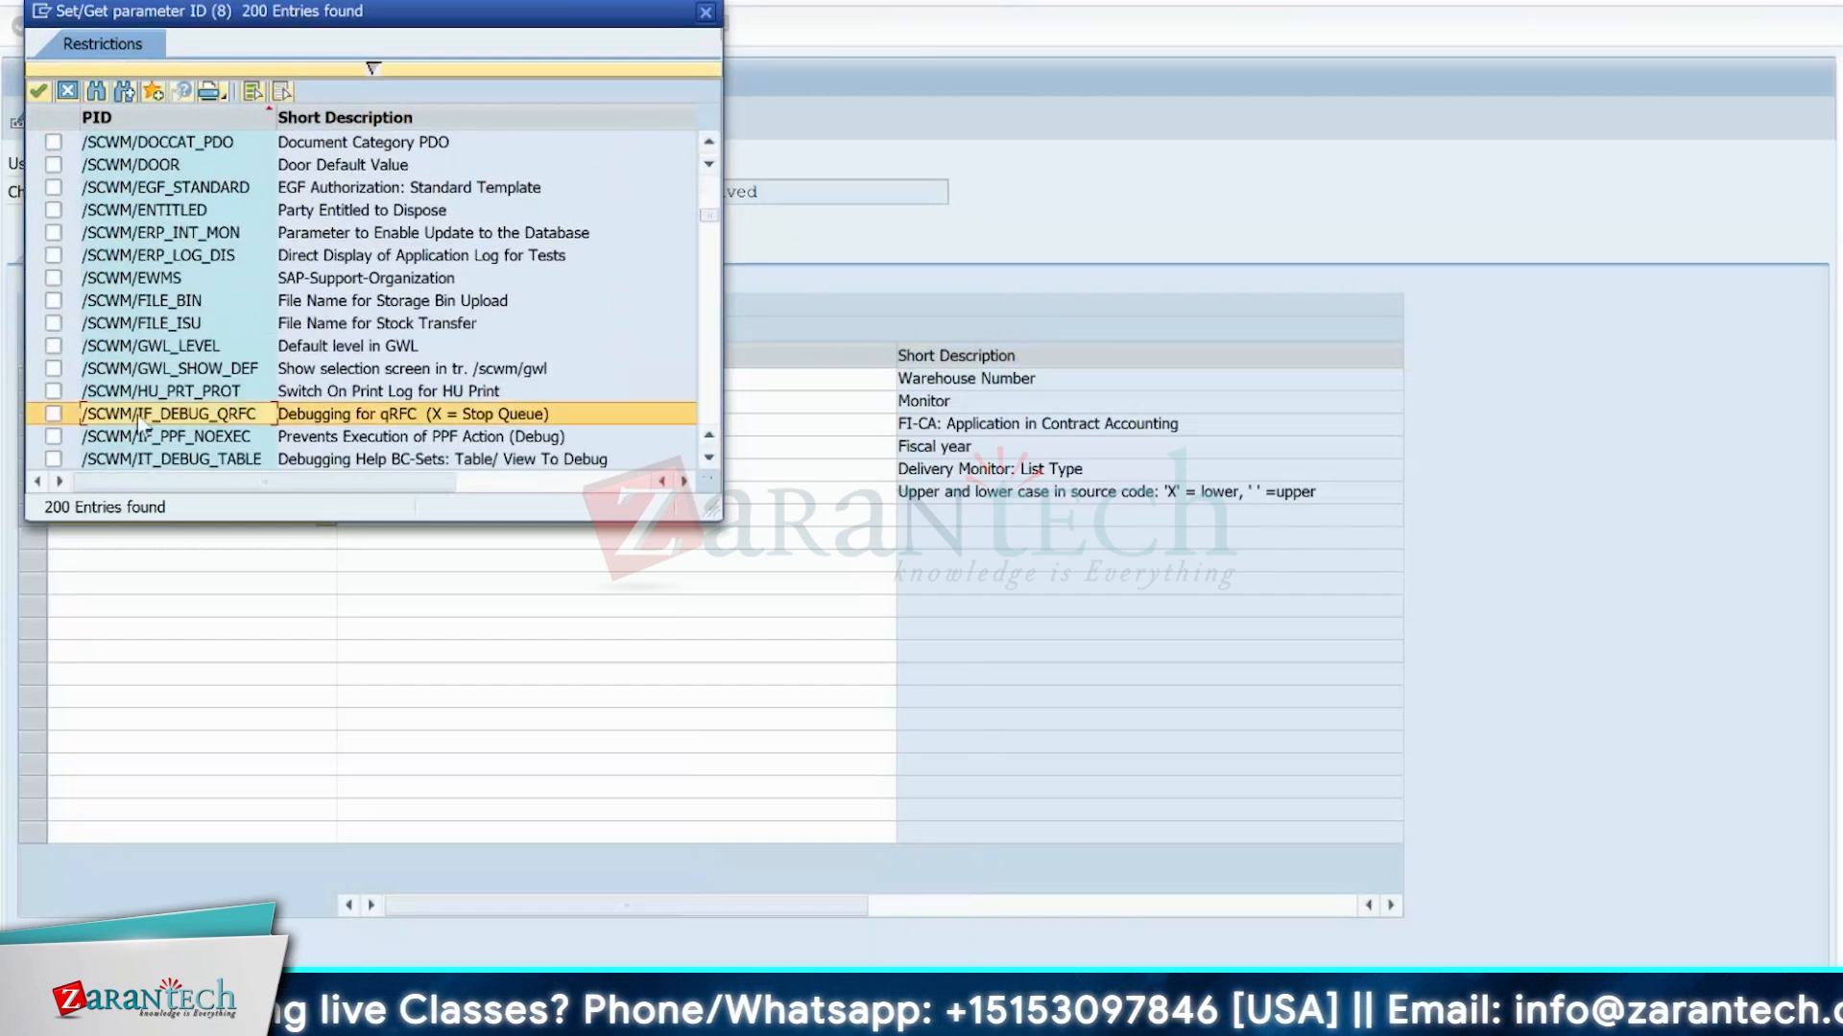
click(53, 414)
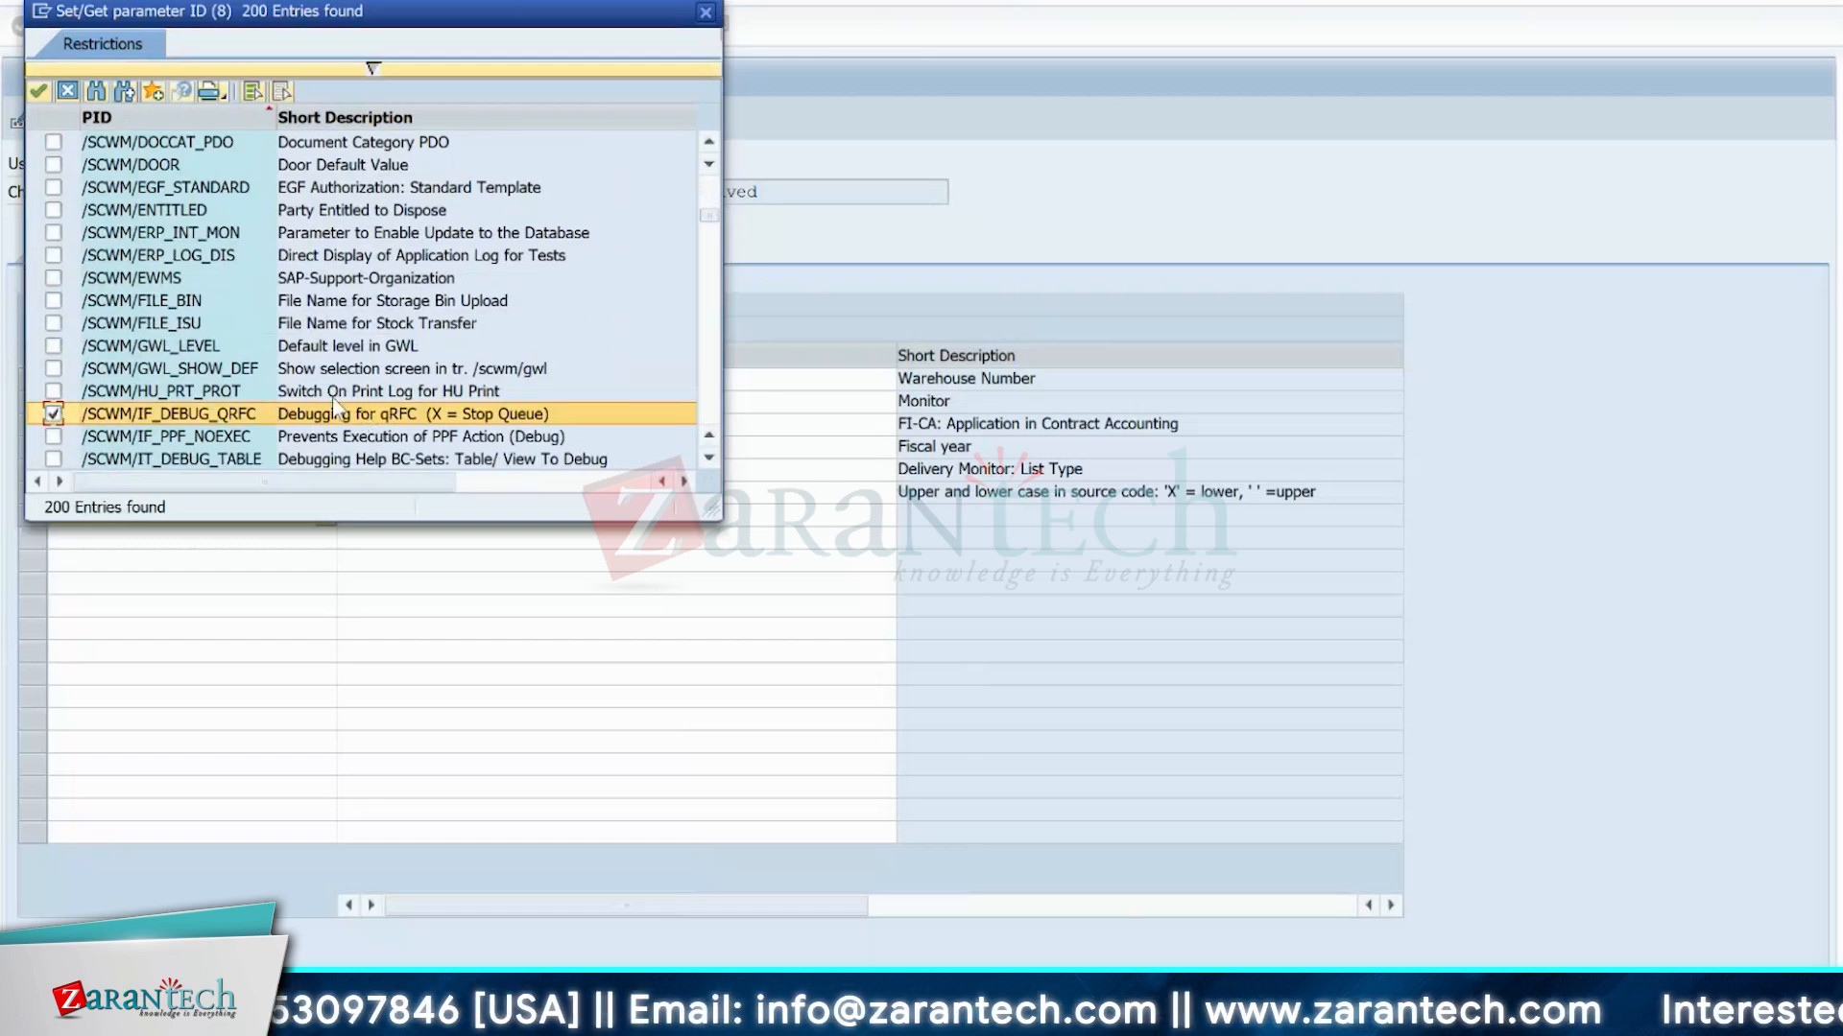
click(364, 419)
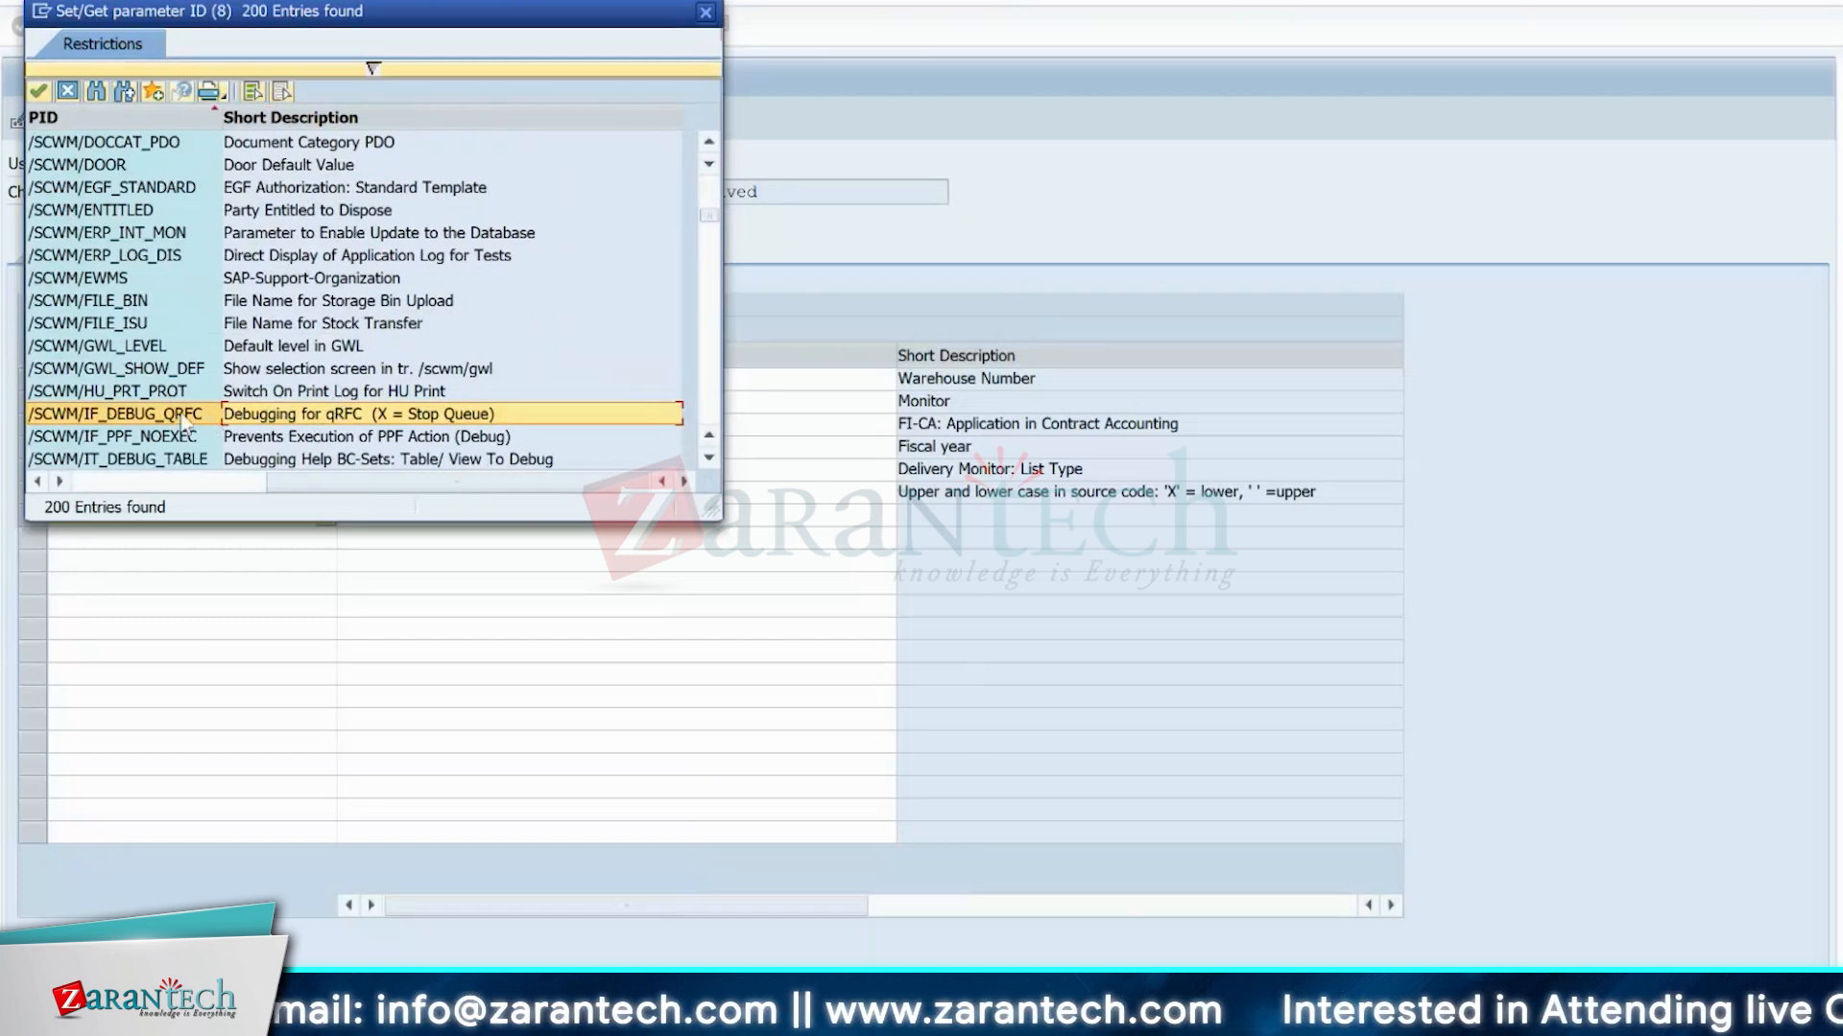
click(707, 13)
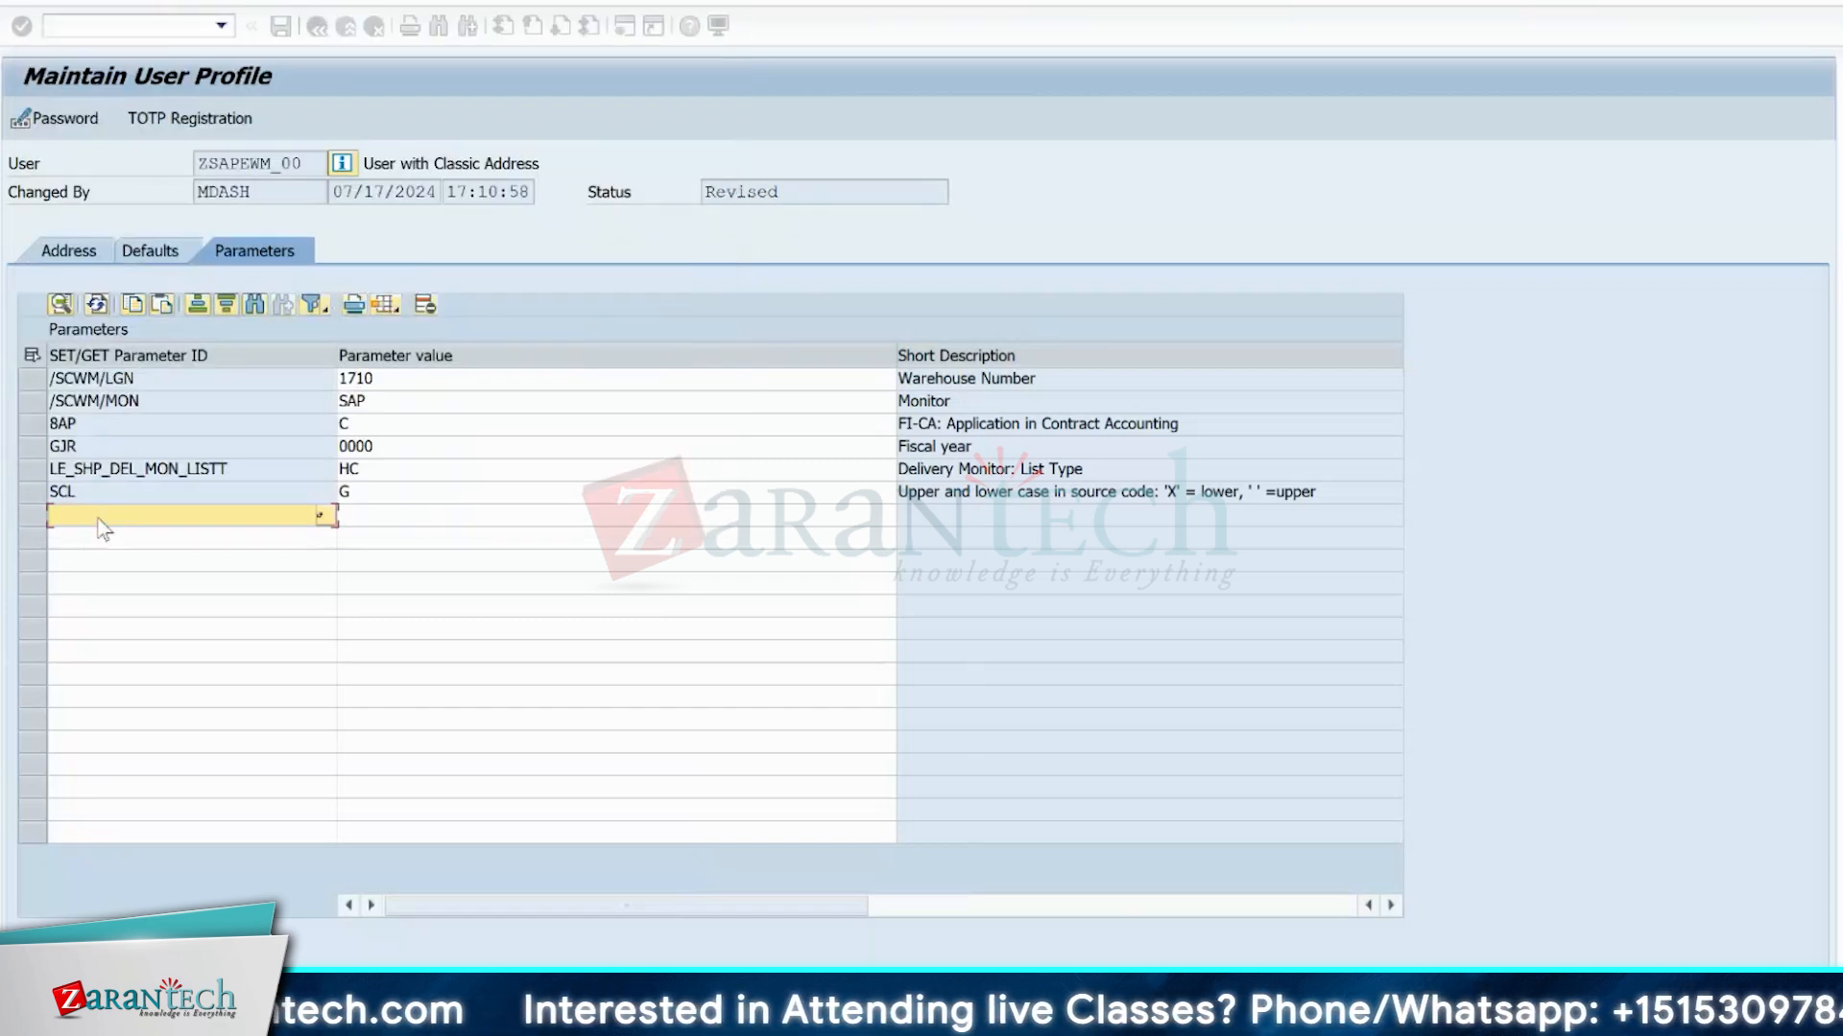
Add the parameter /SCWM/IF_DEBUG_QRFC with value X to the user profile.
text(/scwm)
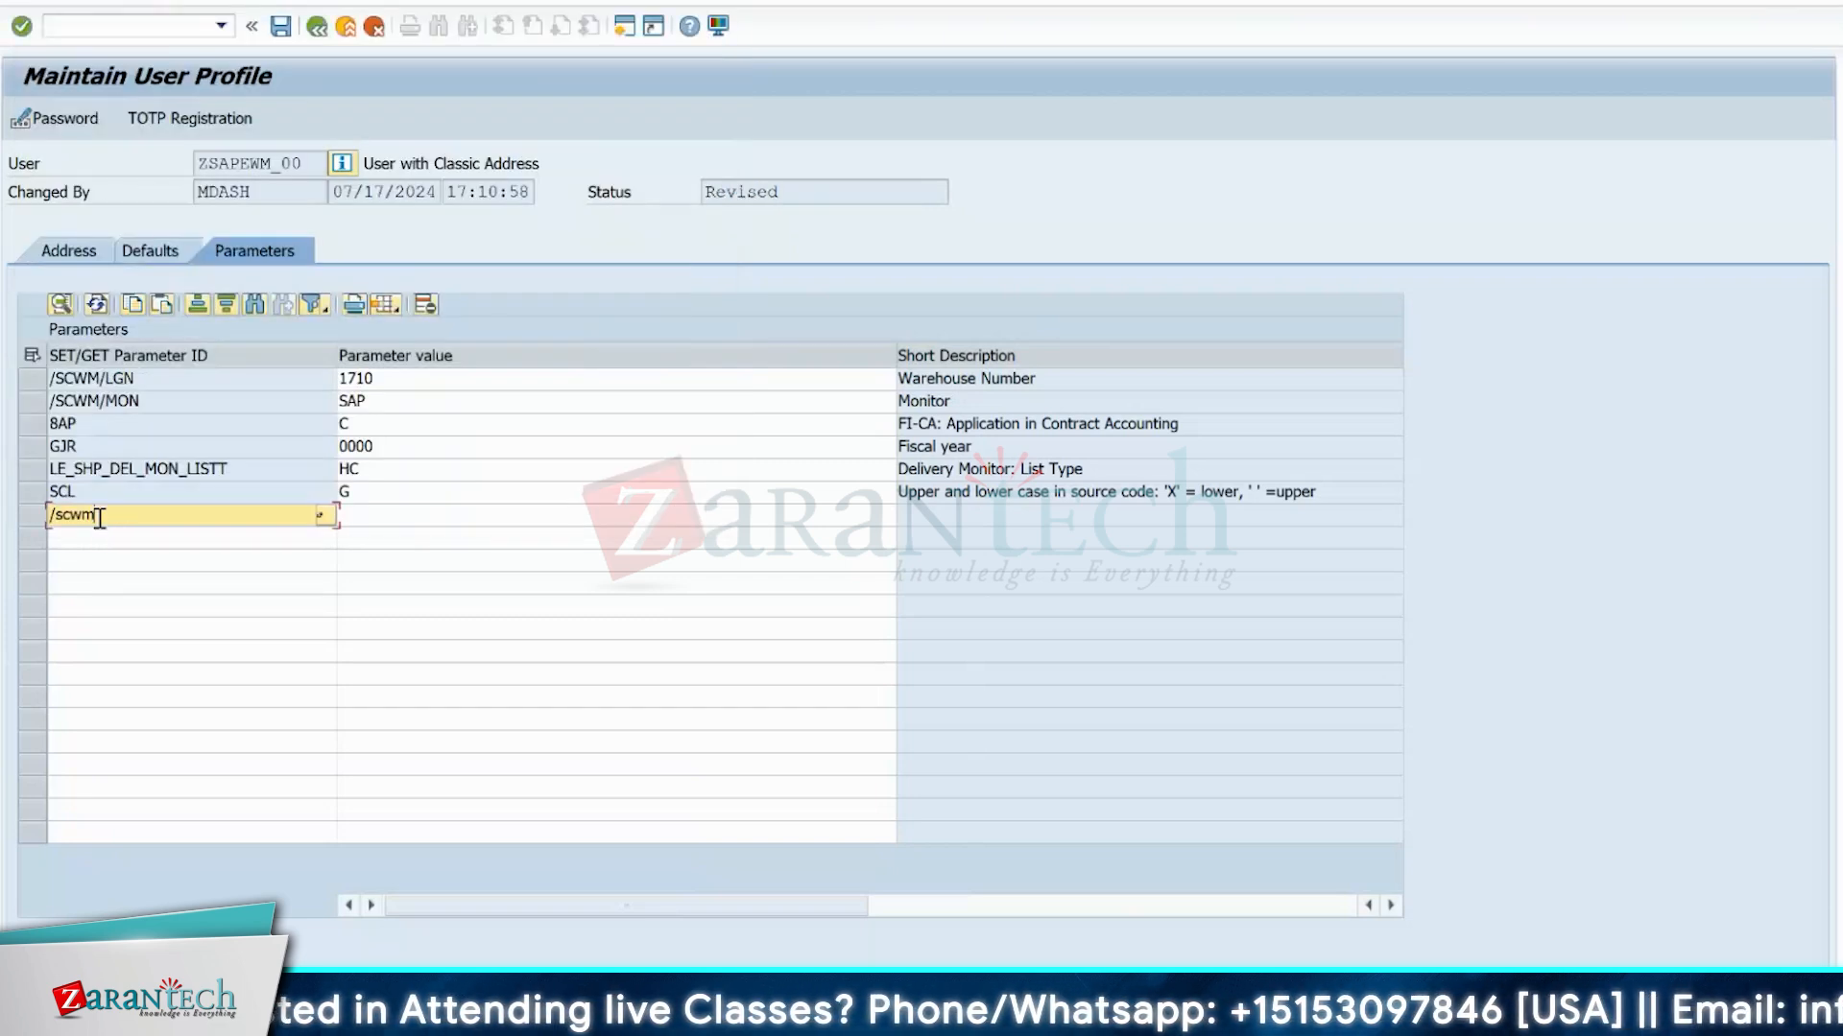
text(/rf_debug_)
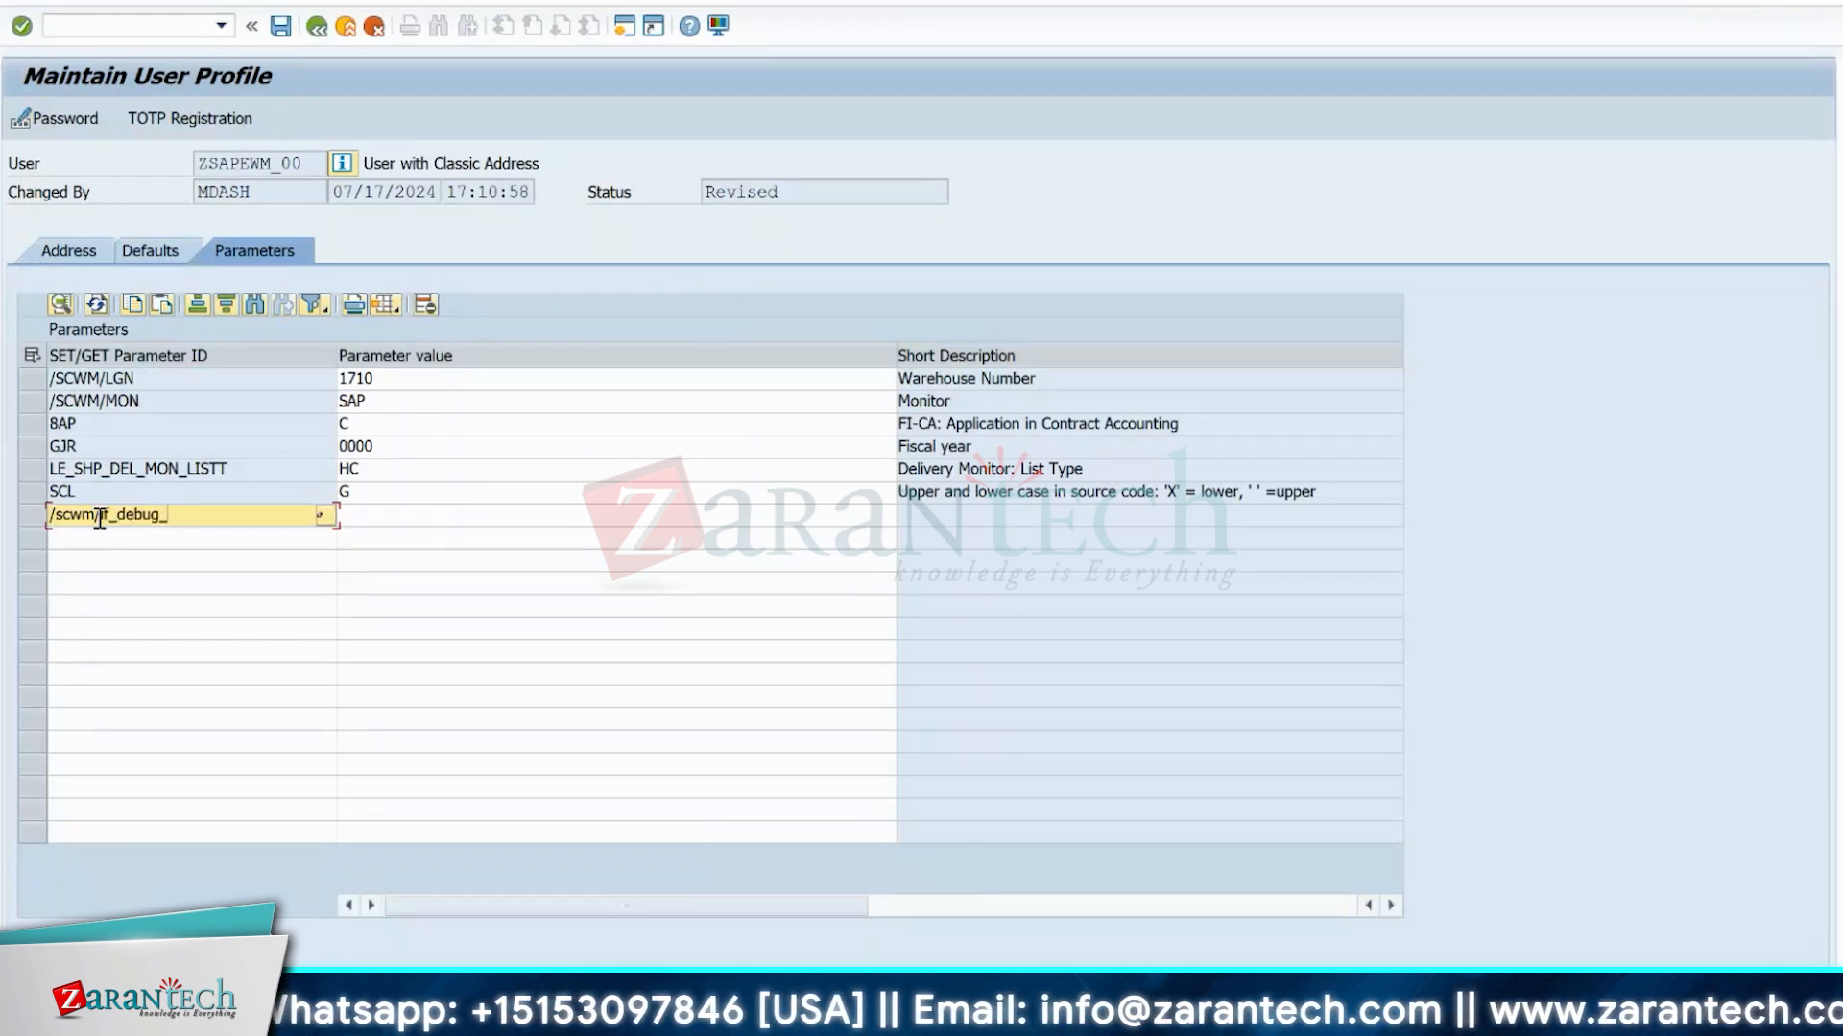
text(qrfc)
key(Return)
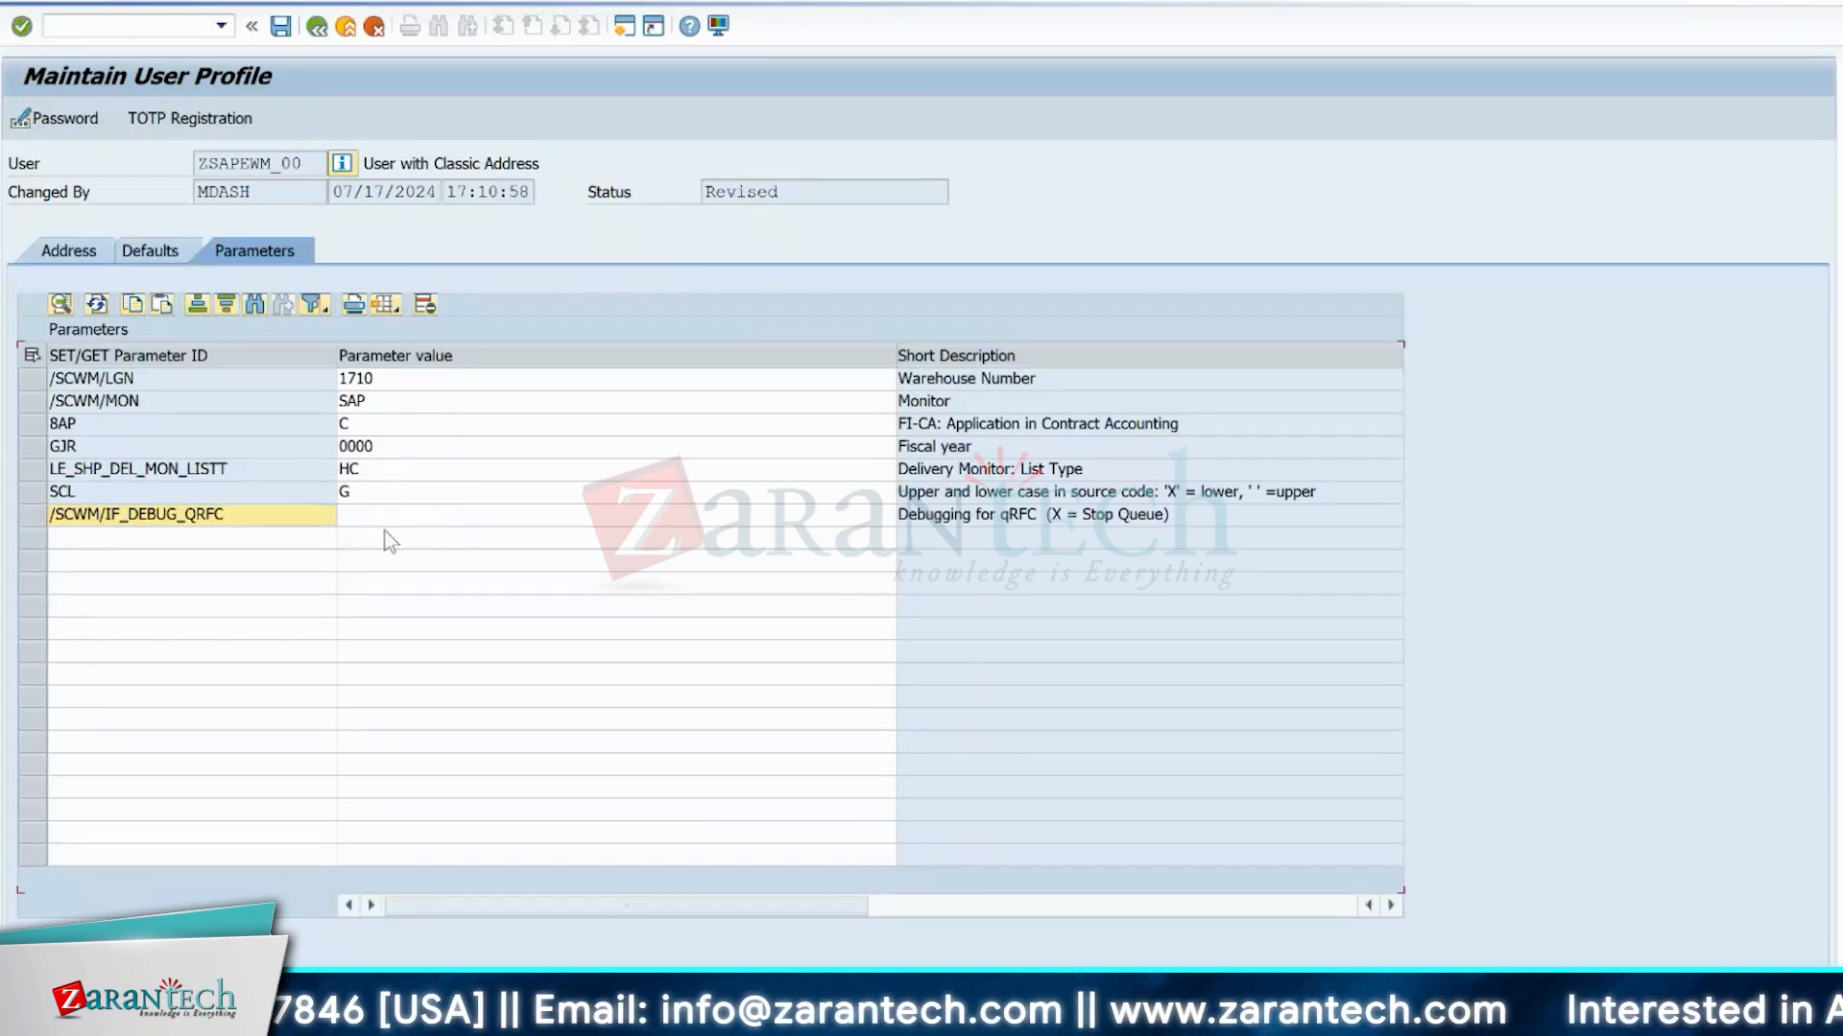
click(365, 523)
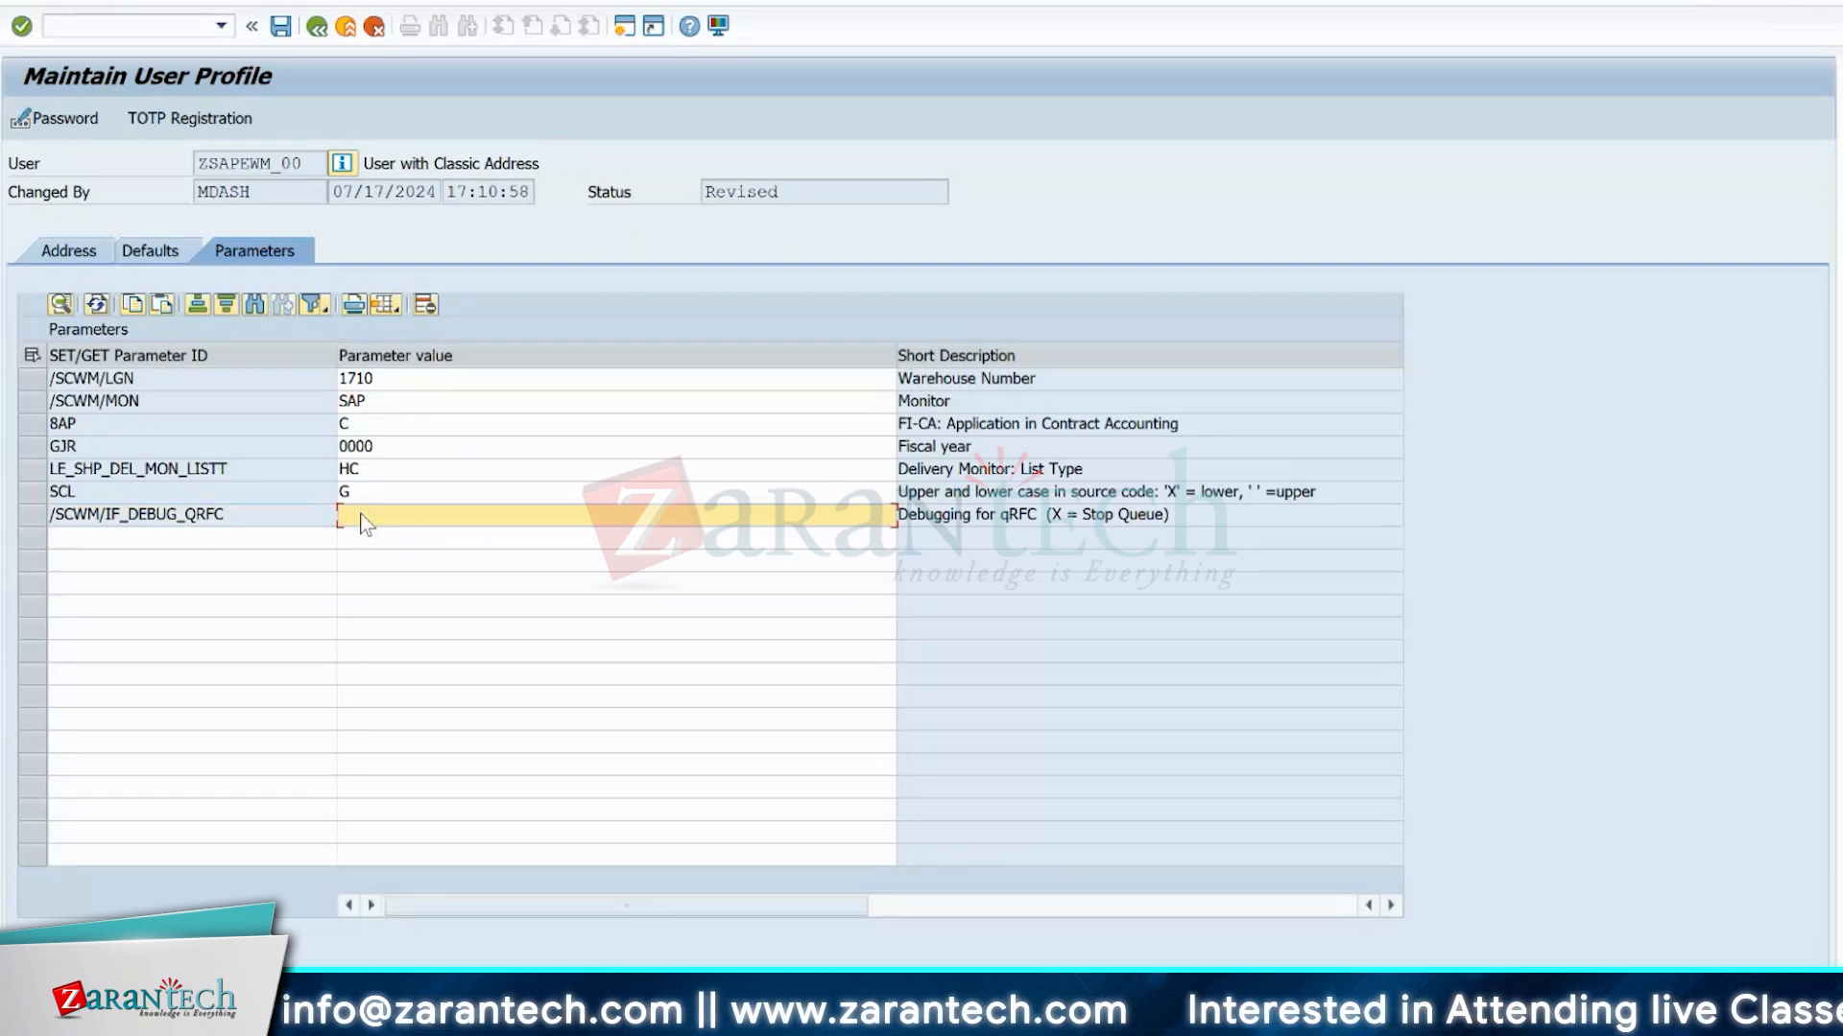
text(X)
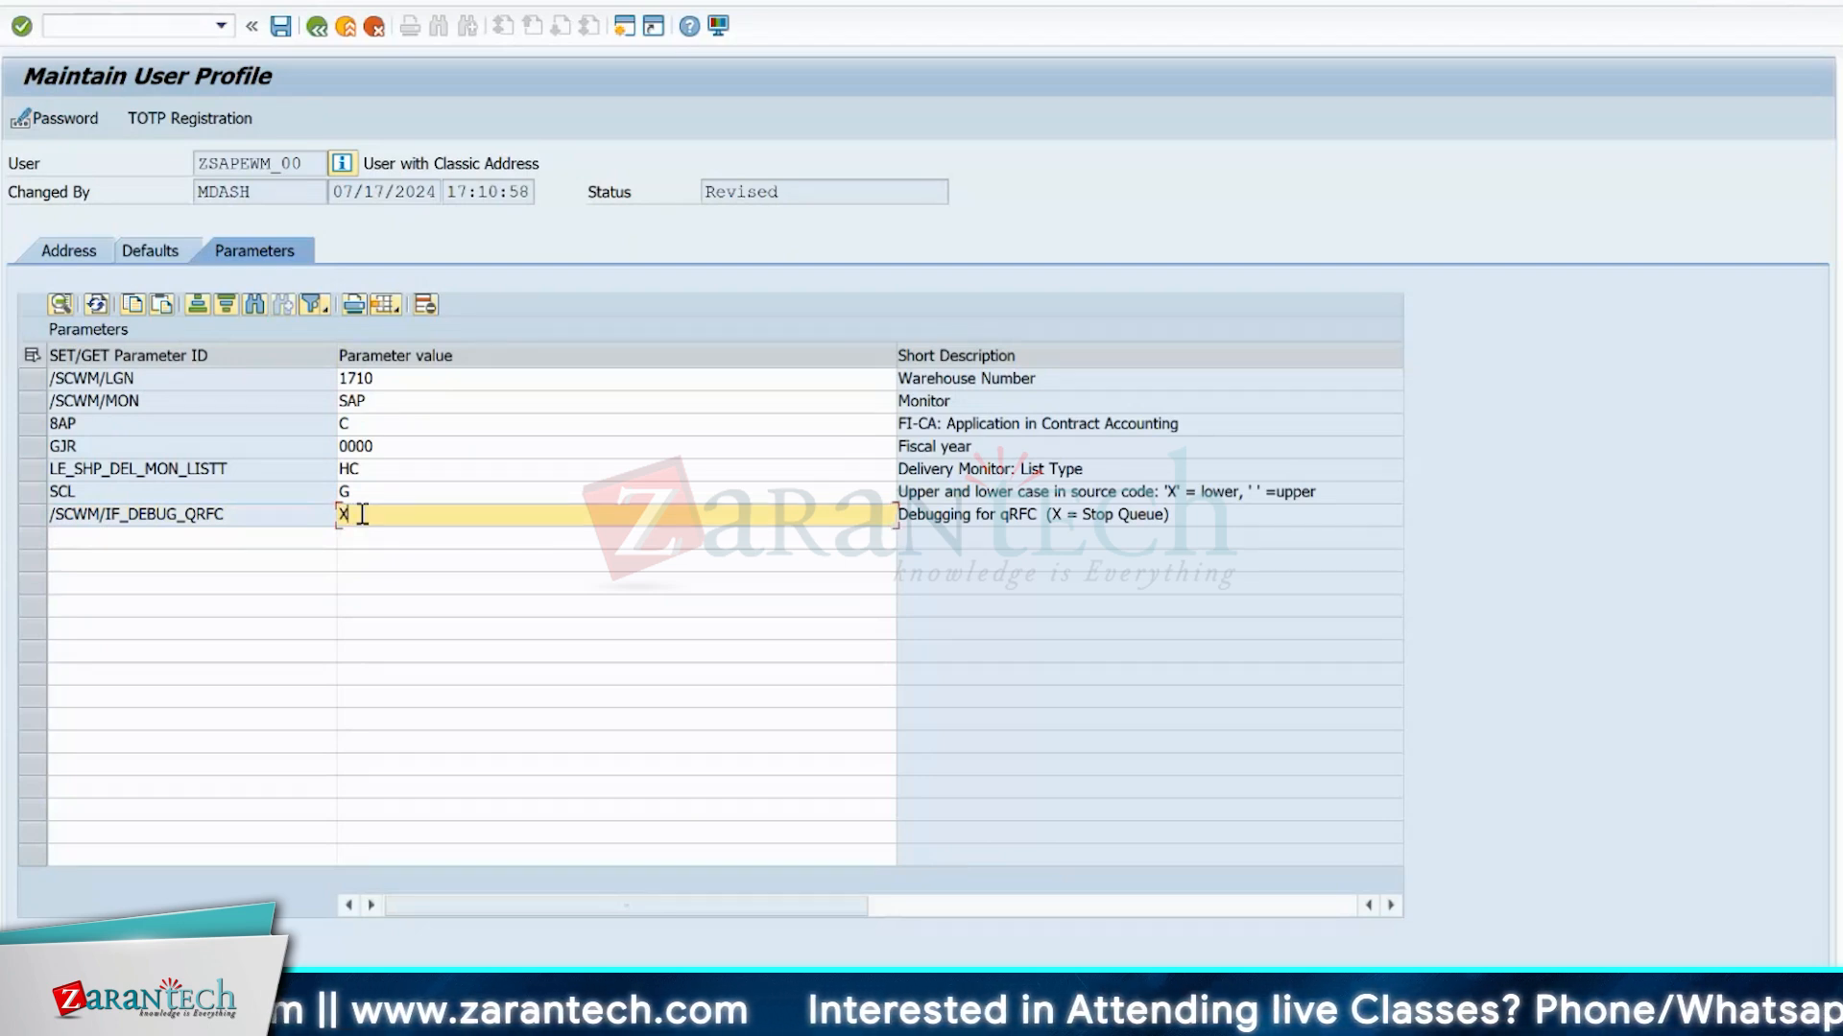
key(Return)
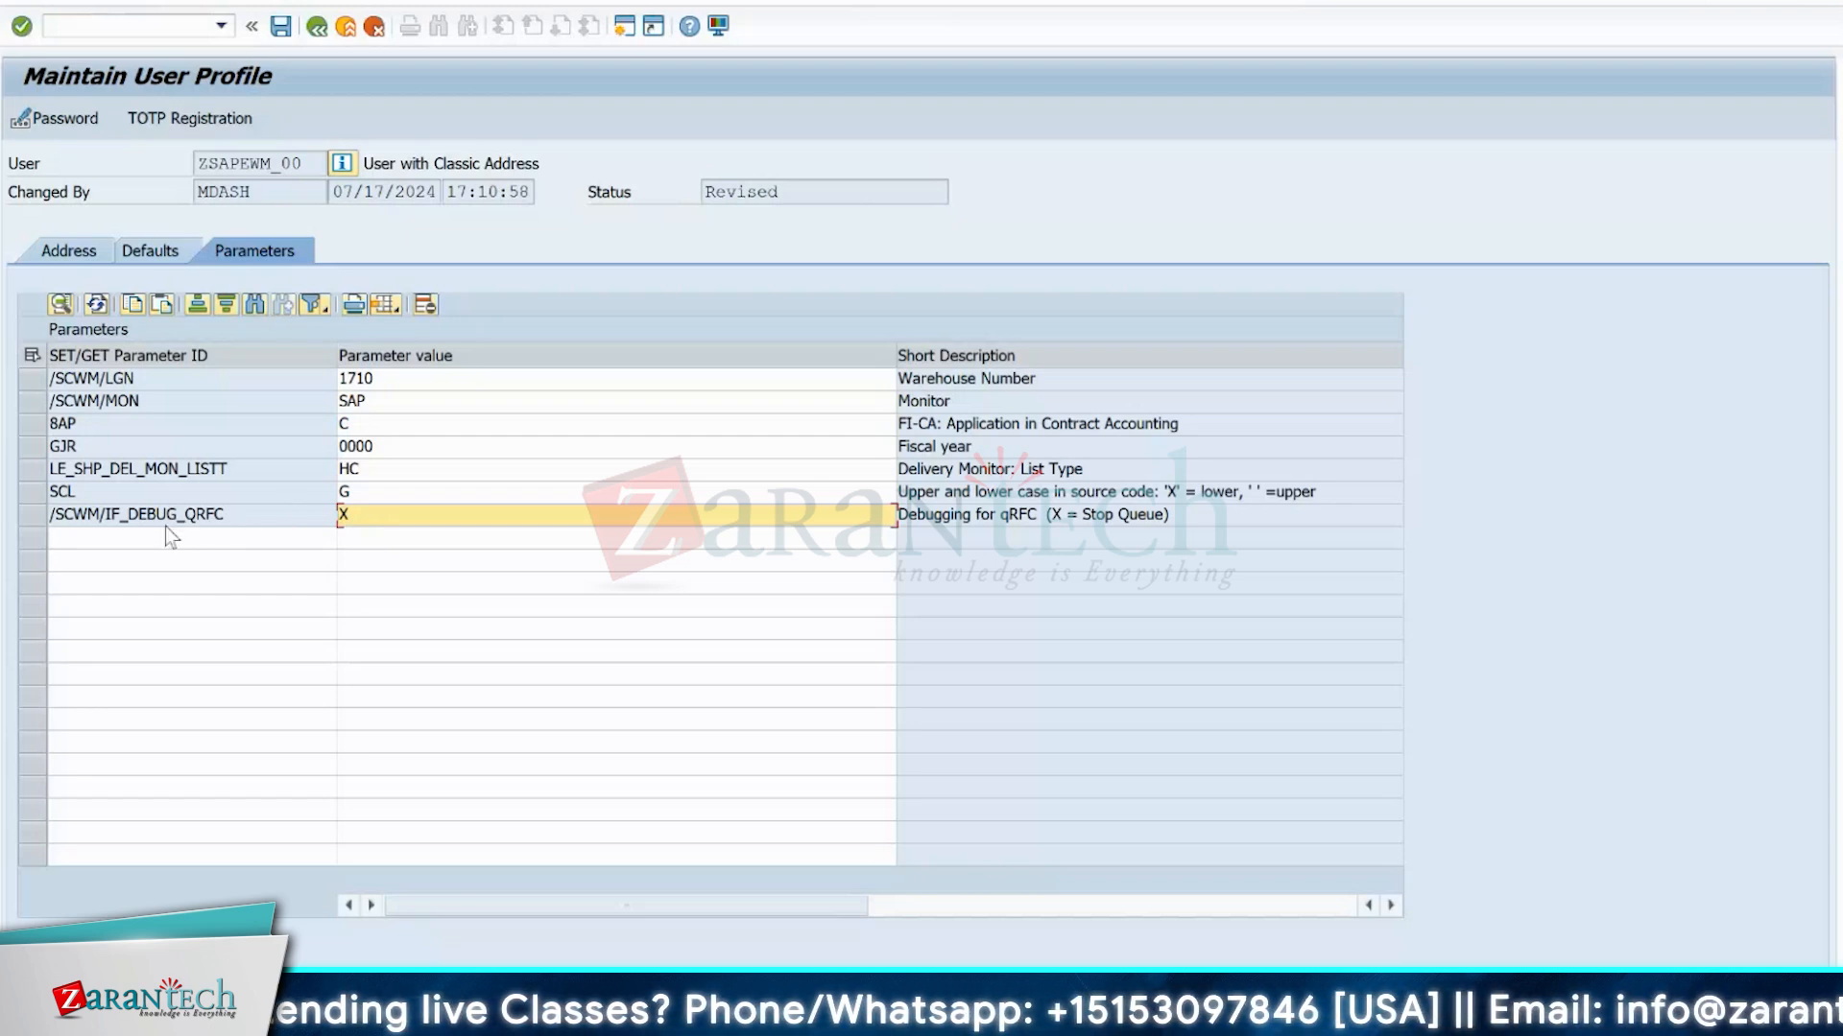
click(34, 514)
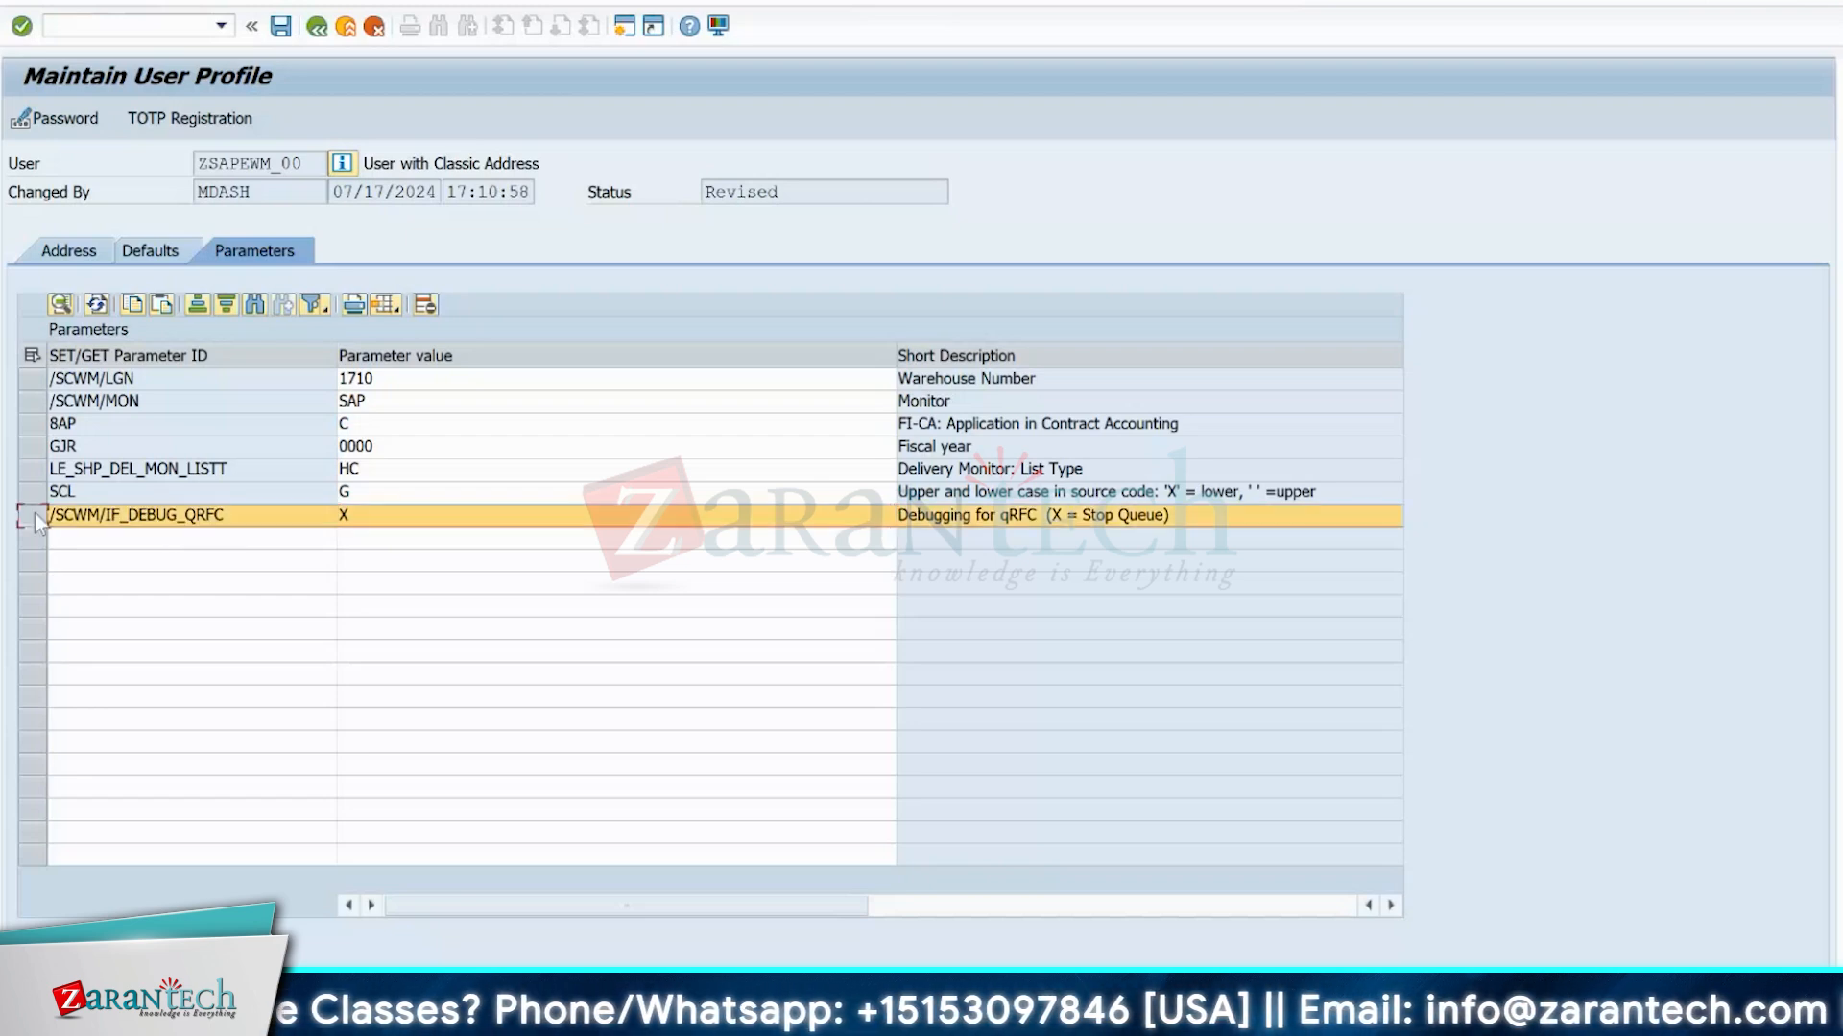
click(239, 516)
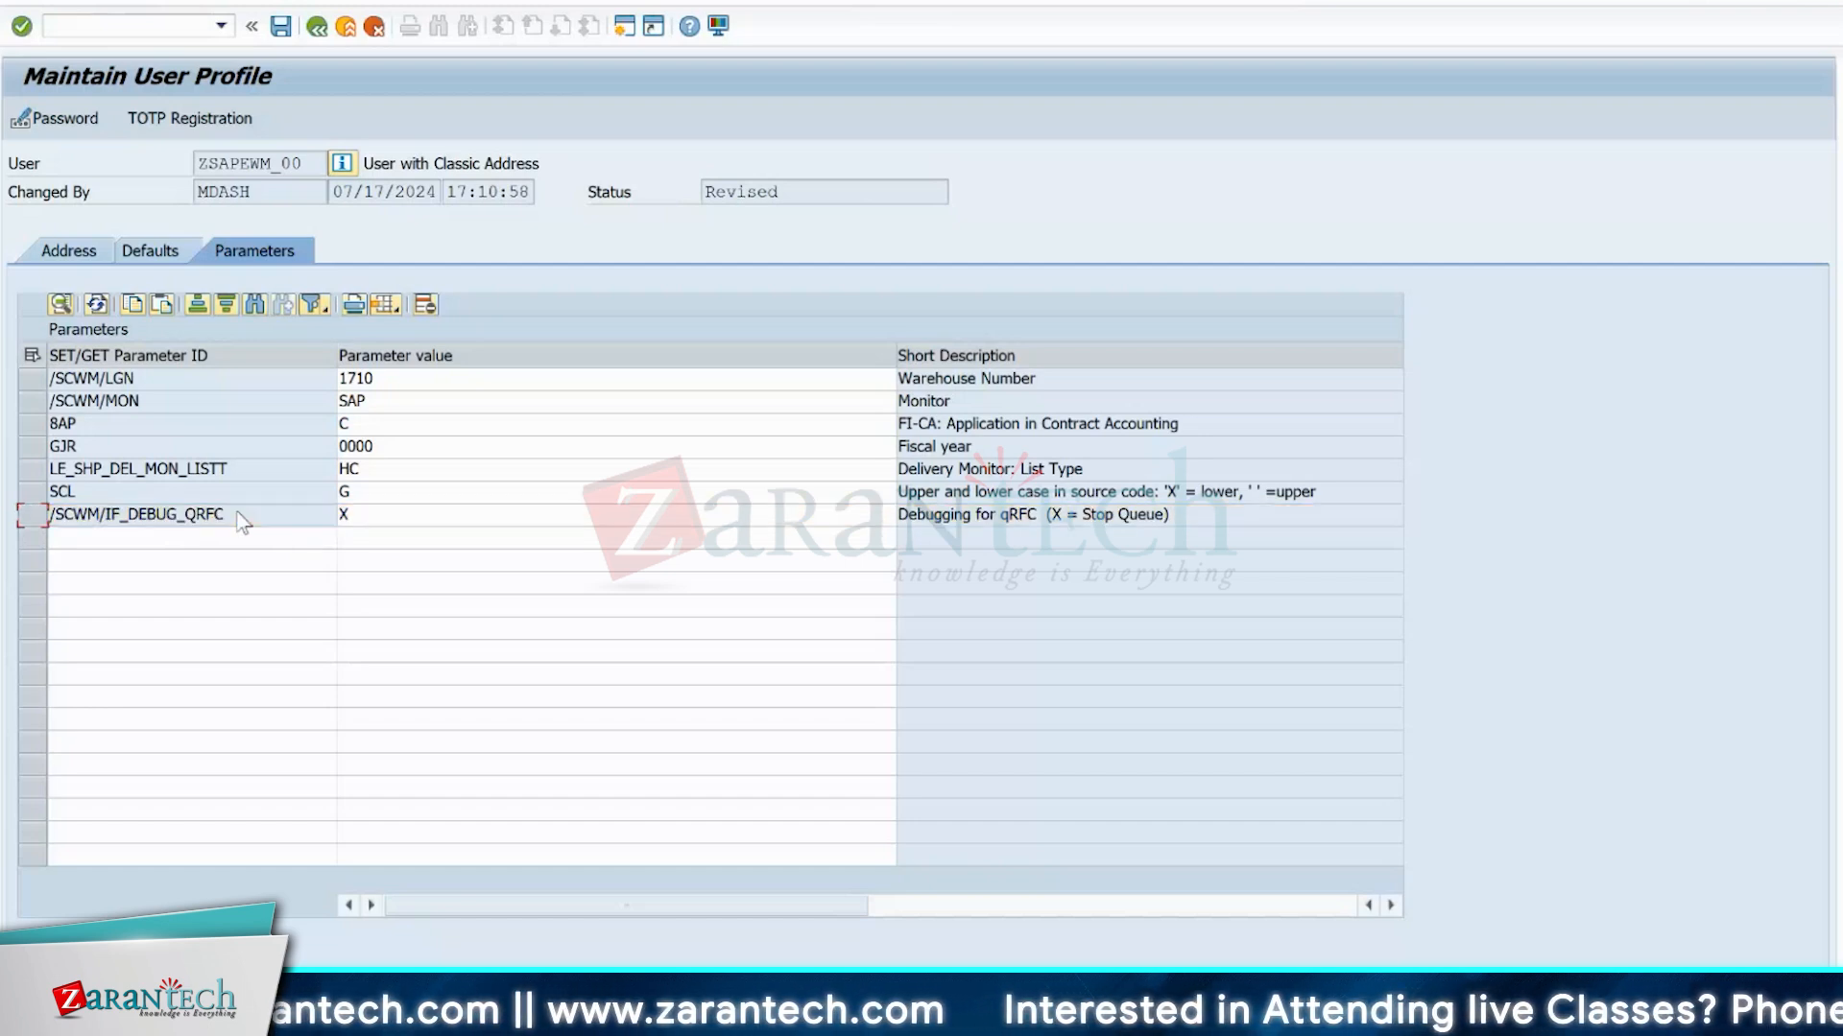
click(242, 519)
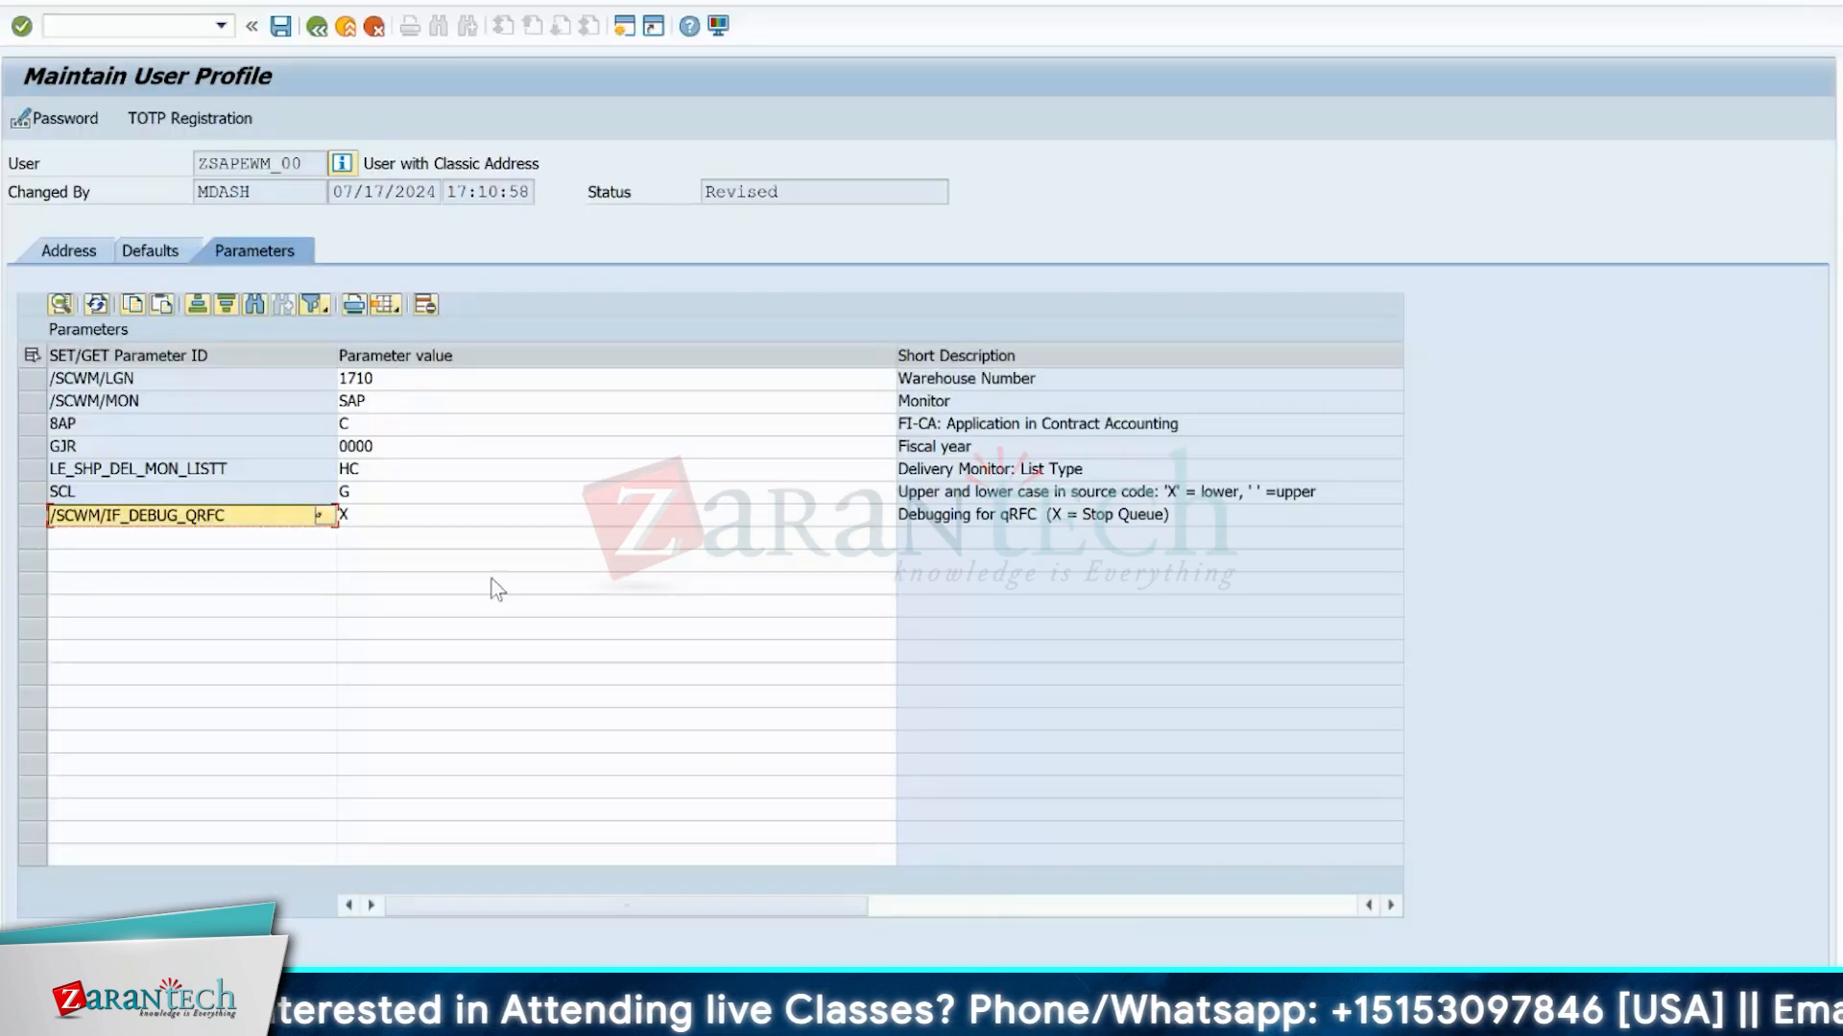
click(431, 519)
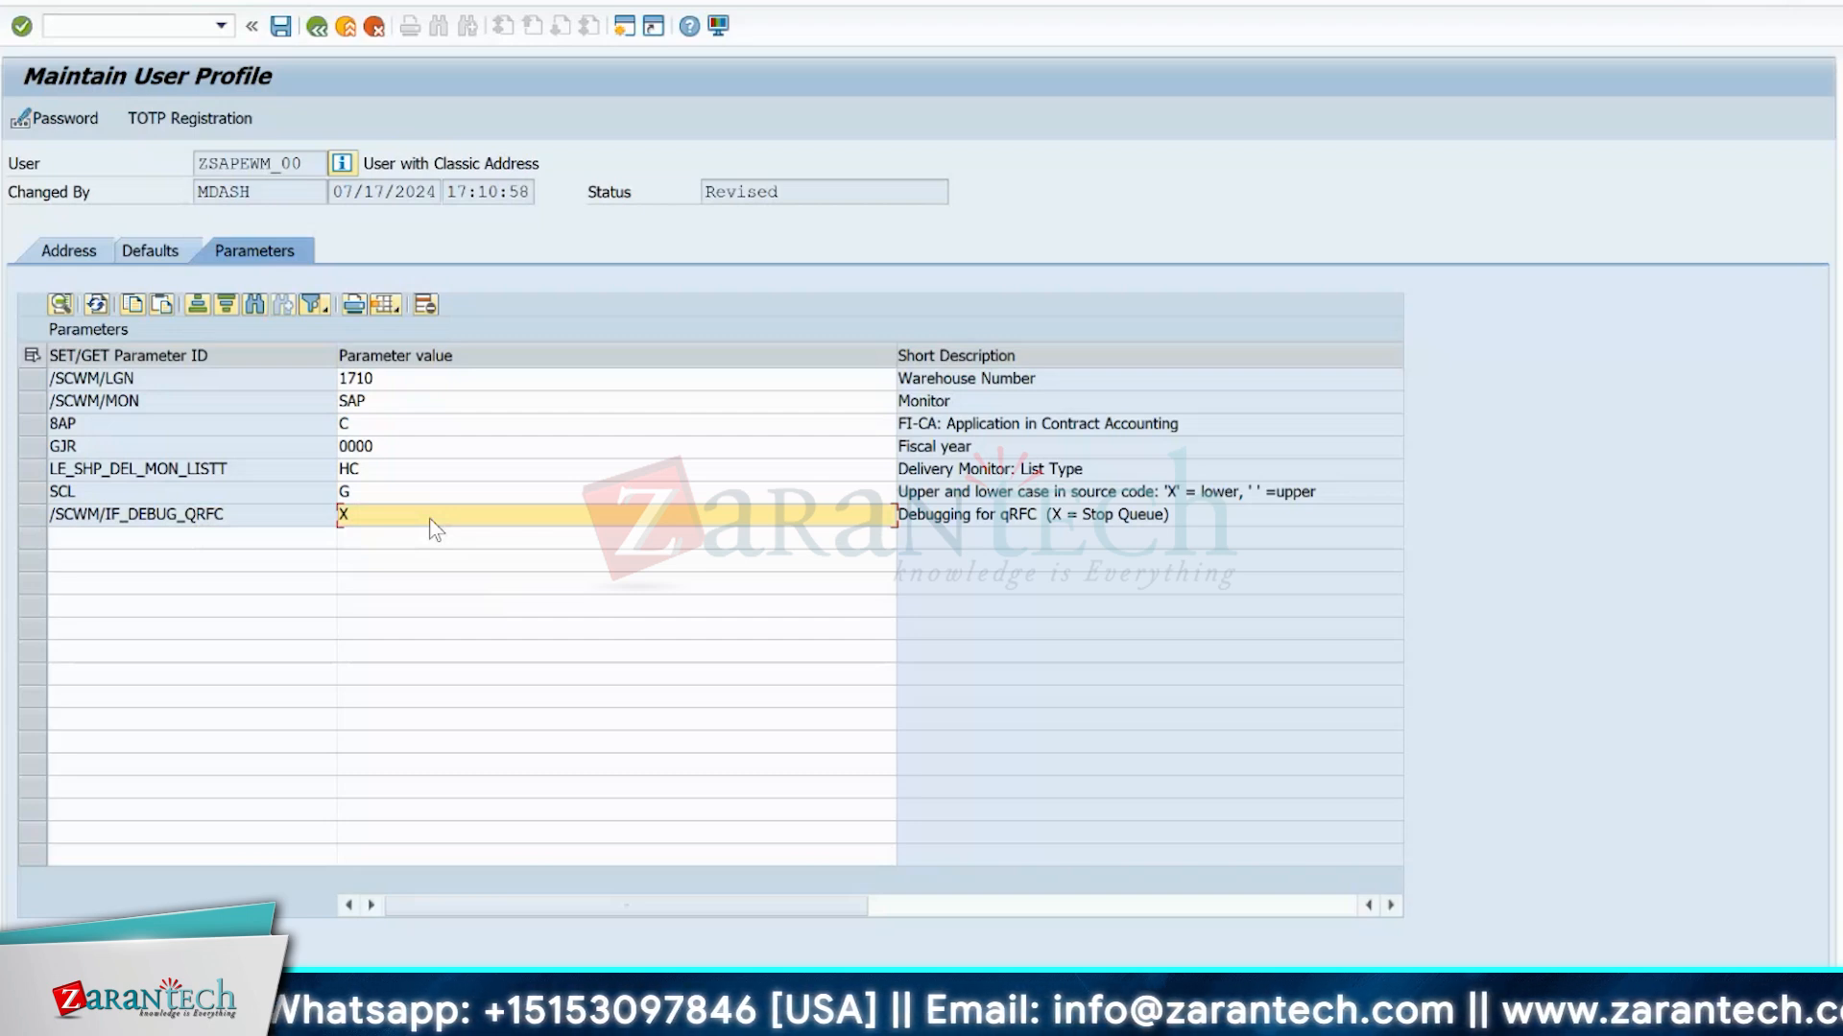
Add the parameter /SPE/IF_DEBUG_QRFC with value X and save the user profile.
click(88, 537)
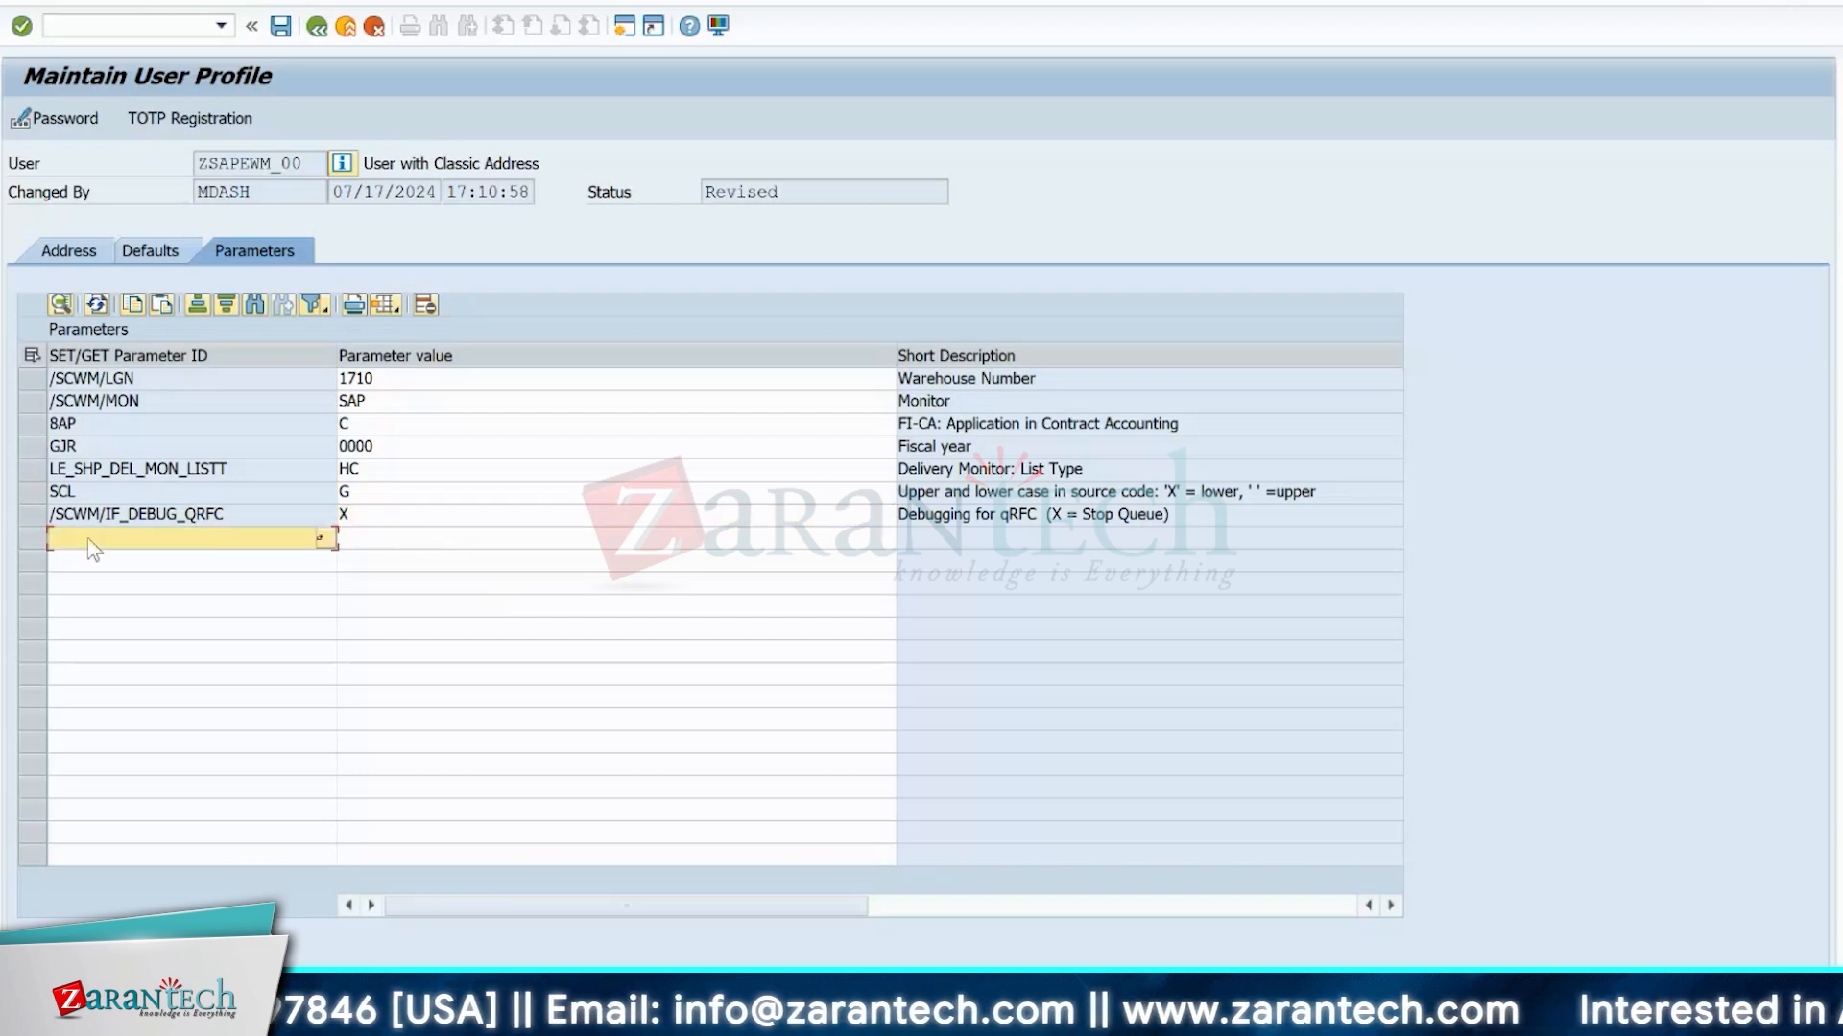
text(/S)
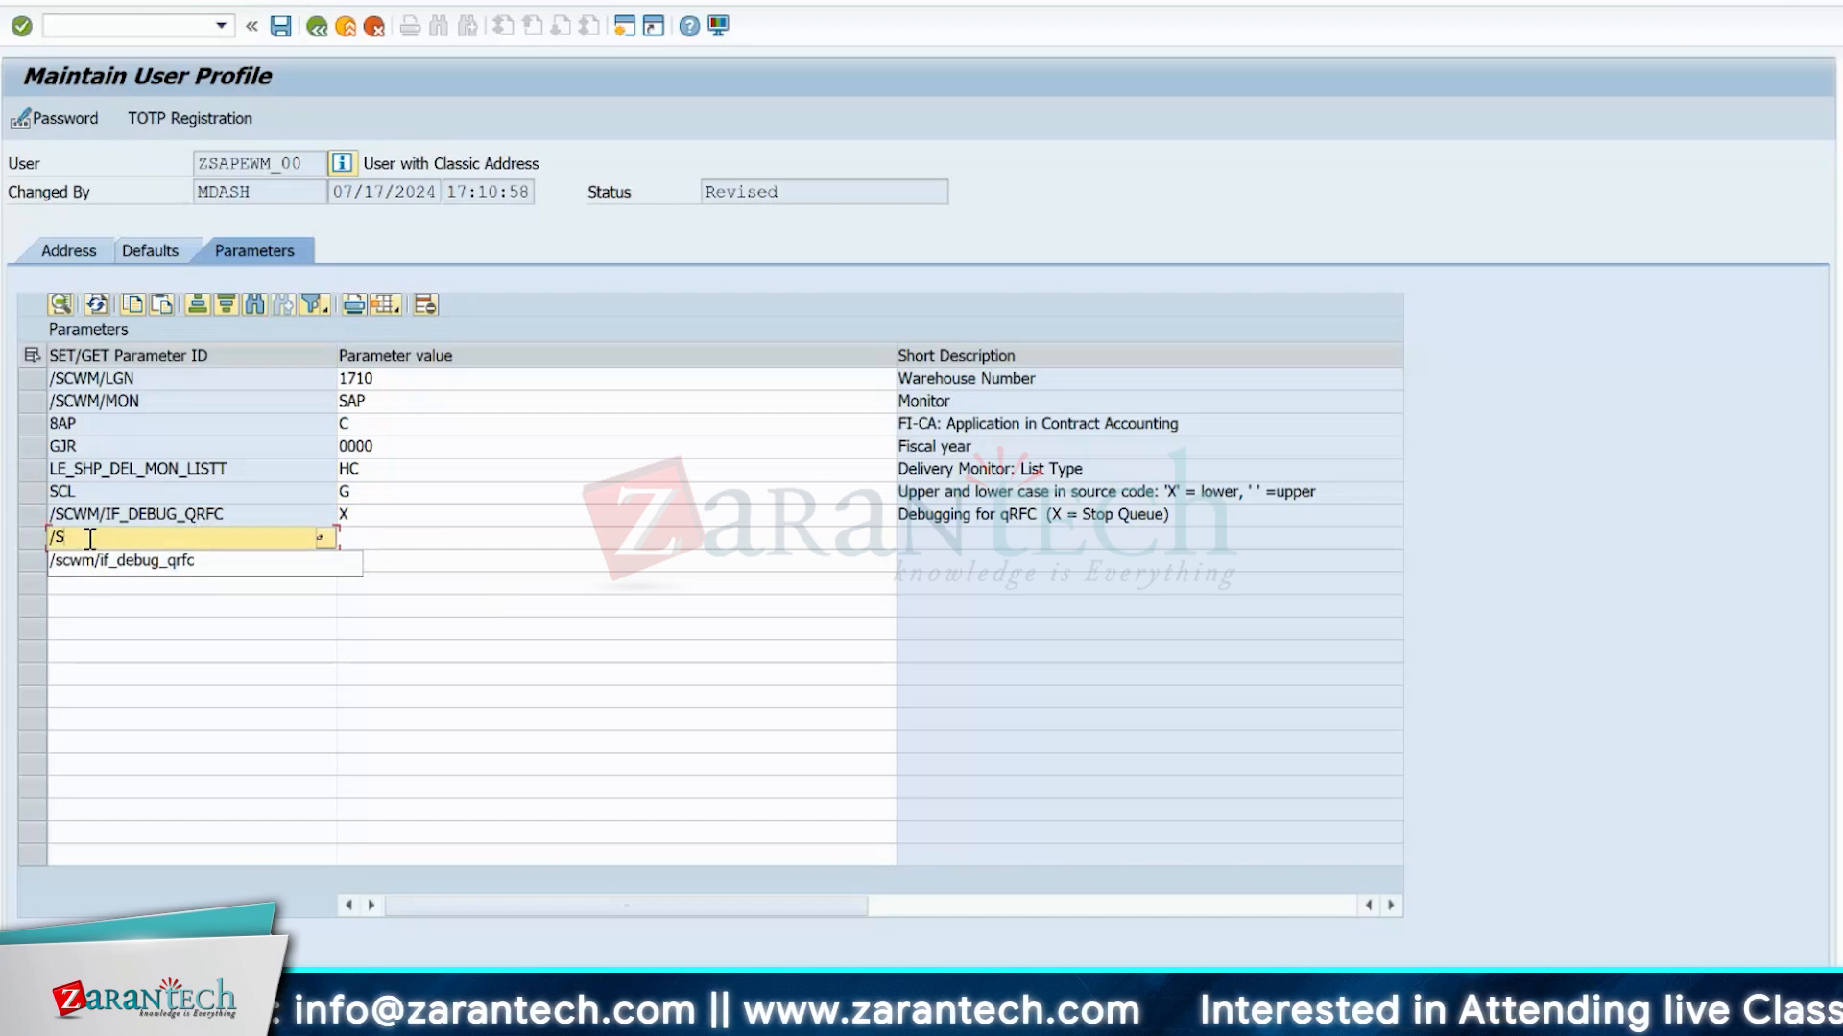
text(PE/IF)
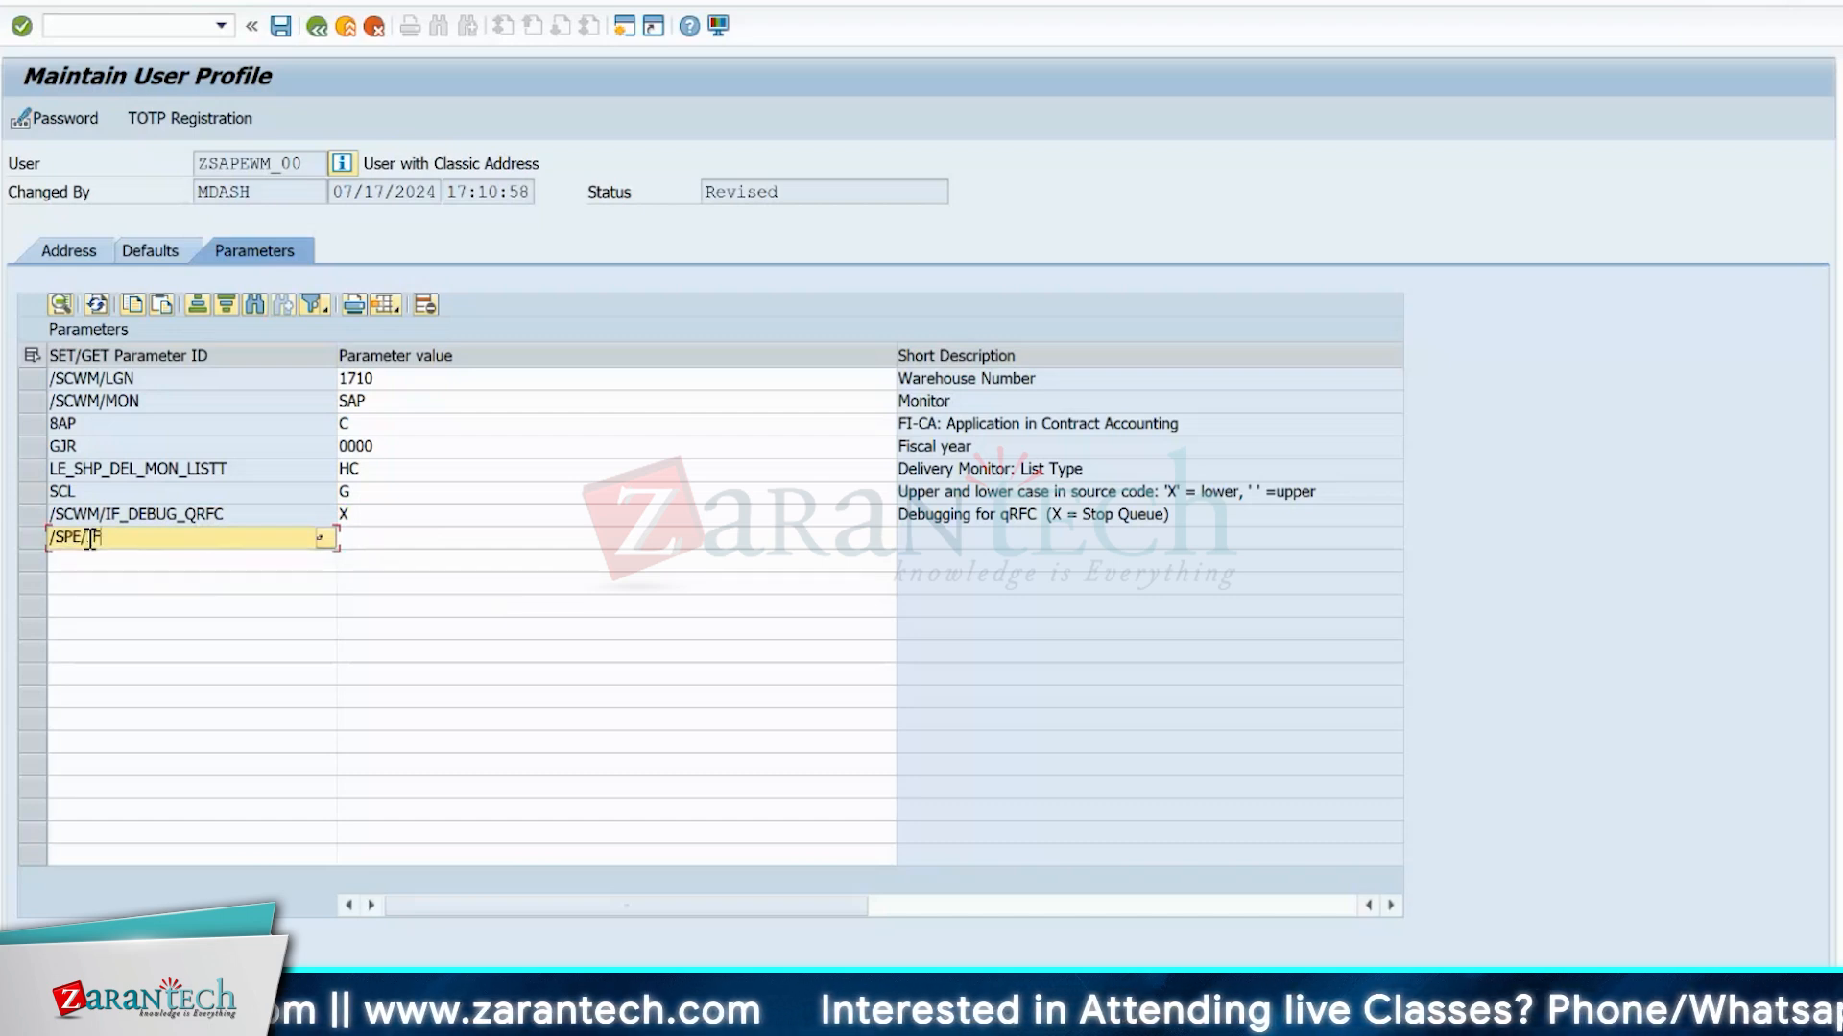
text(_DEBUG)
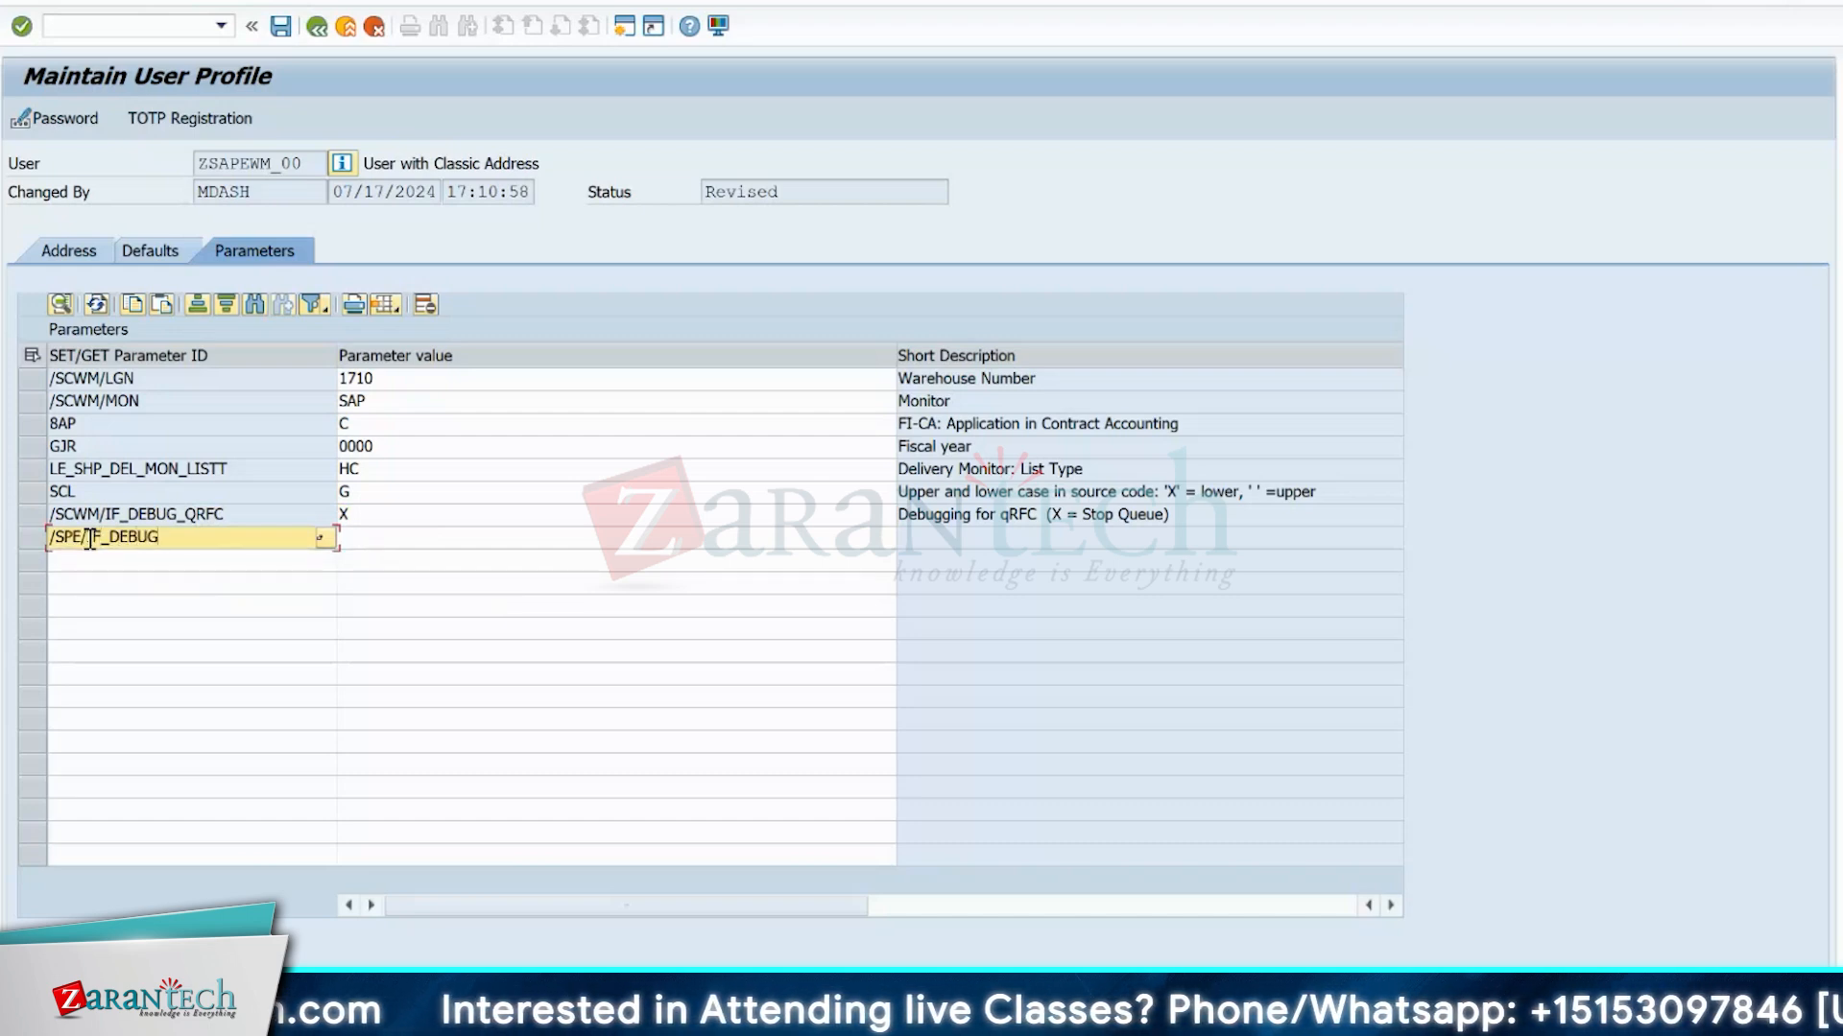
text(_QRFC)
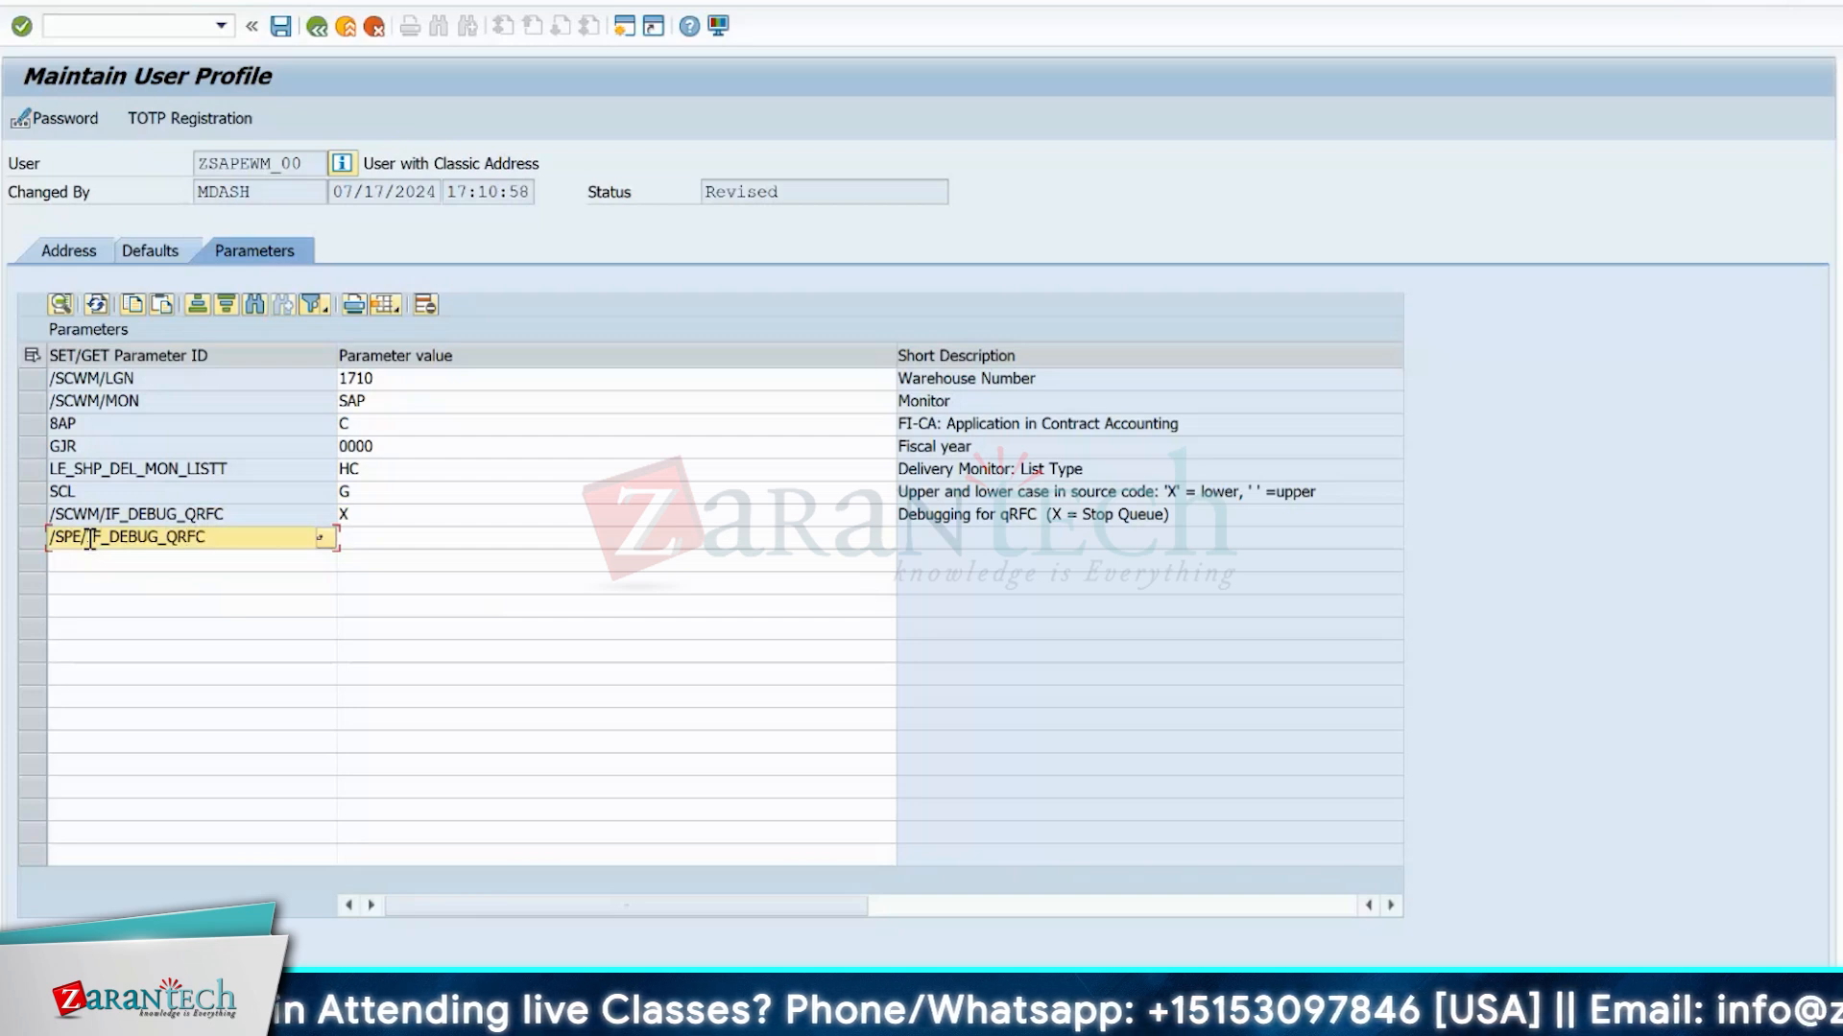
key(Return)
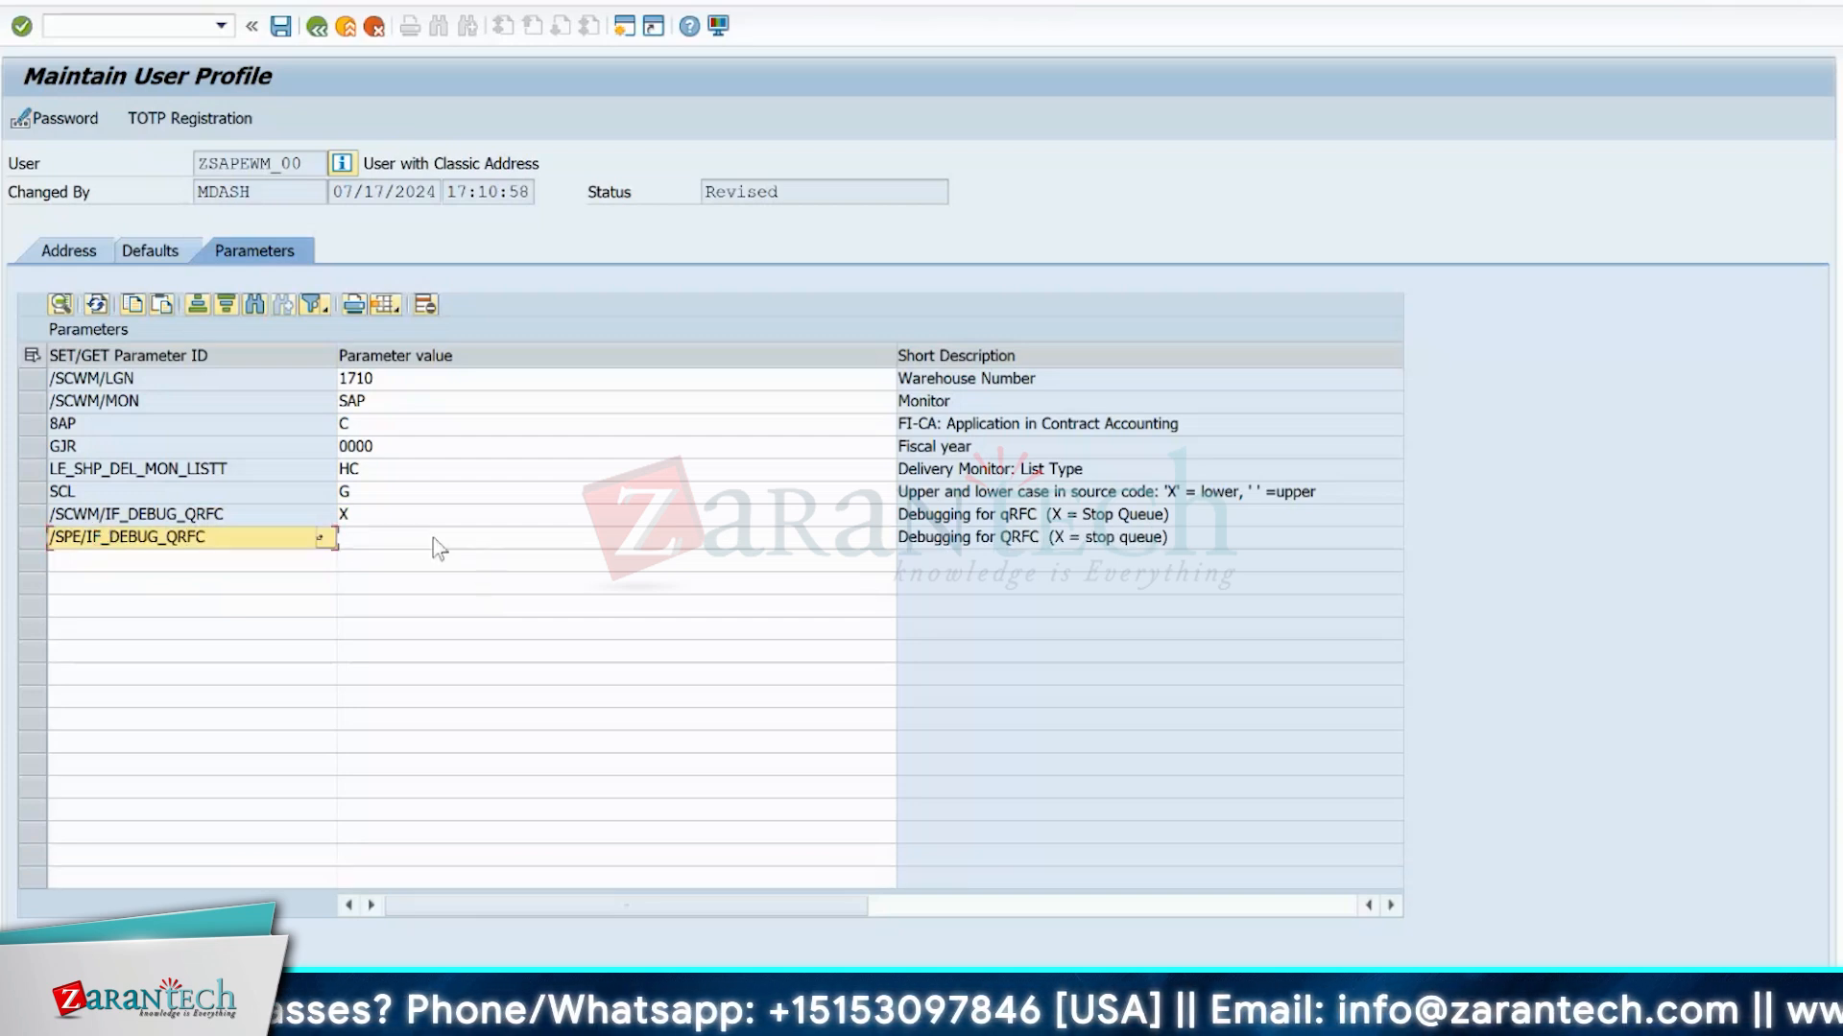
click(388, 546)
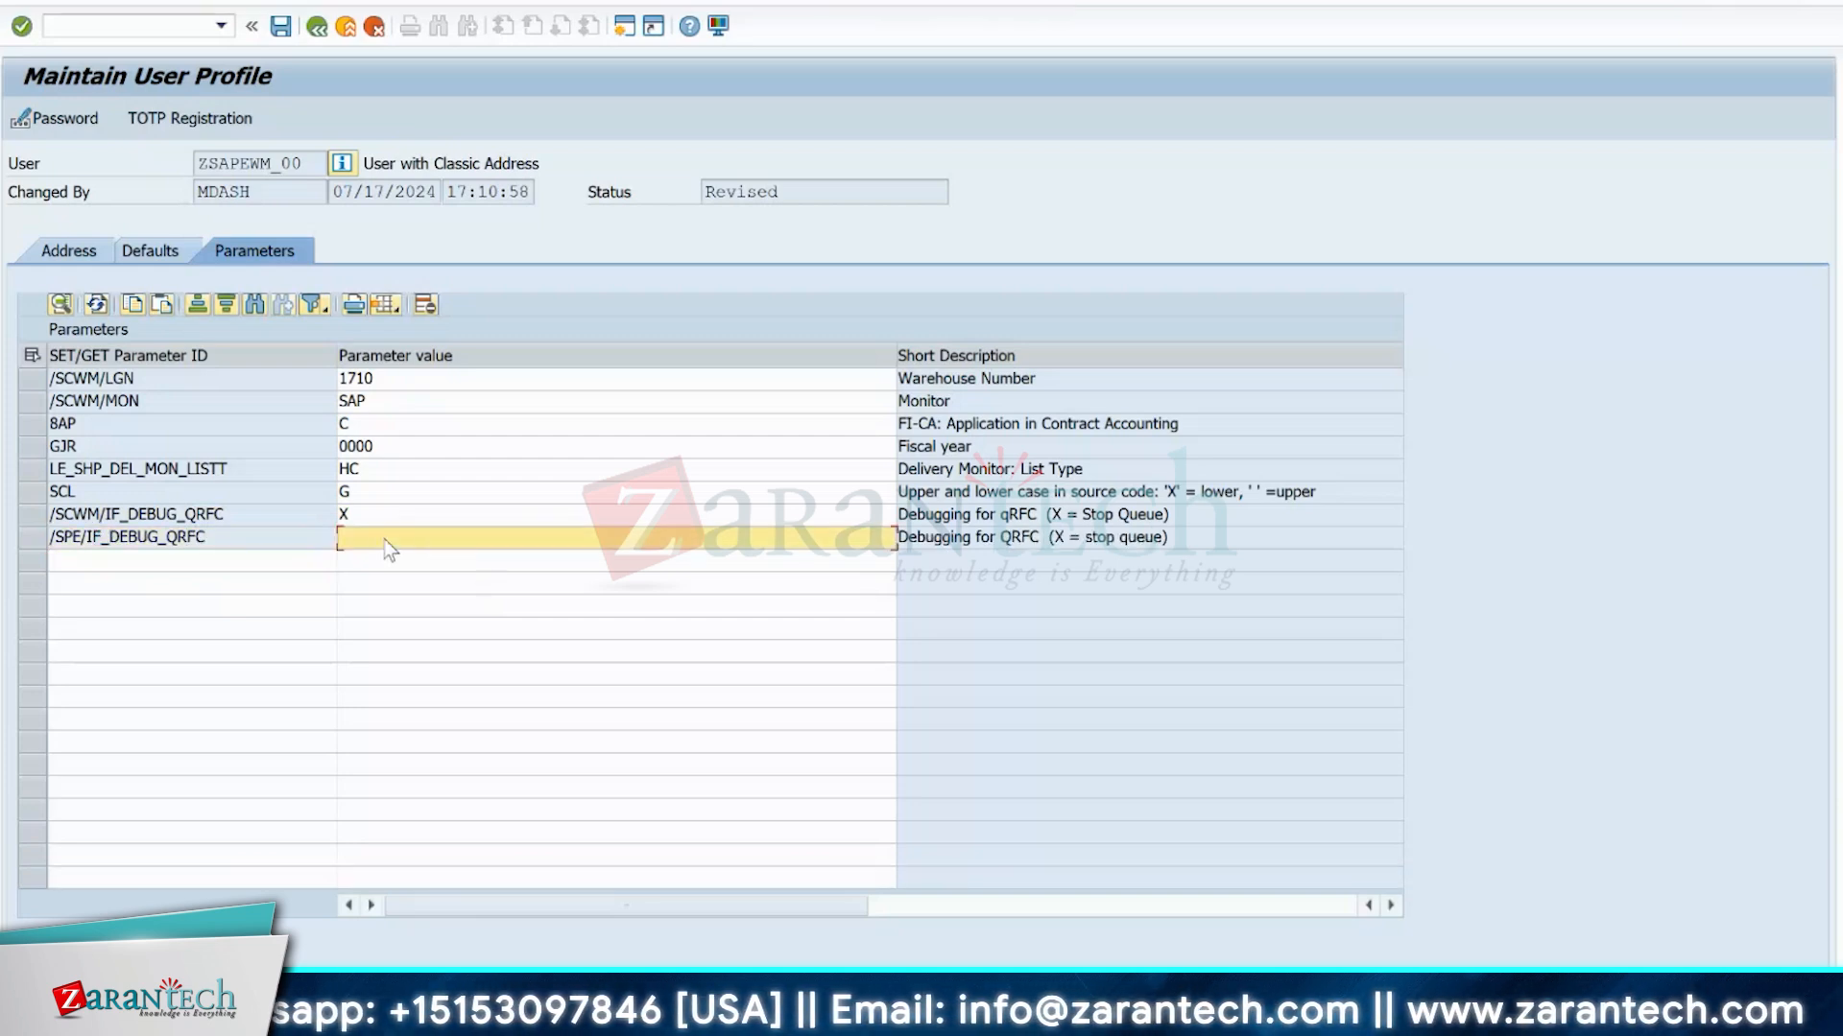
text(X)
key(Return)
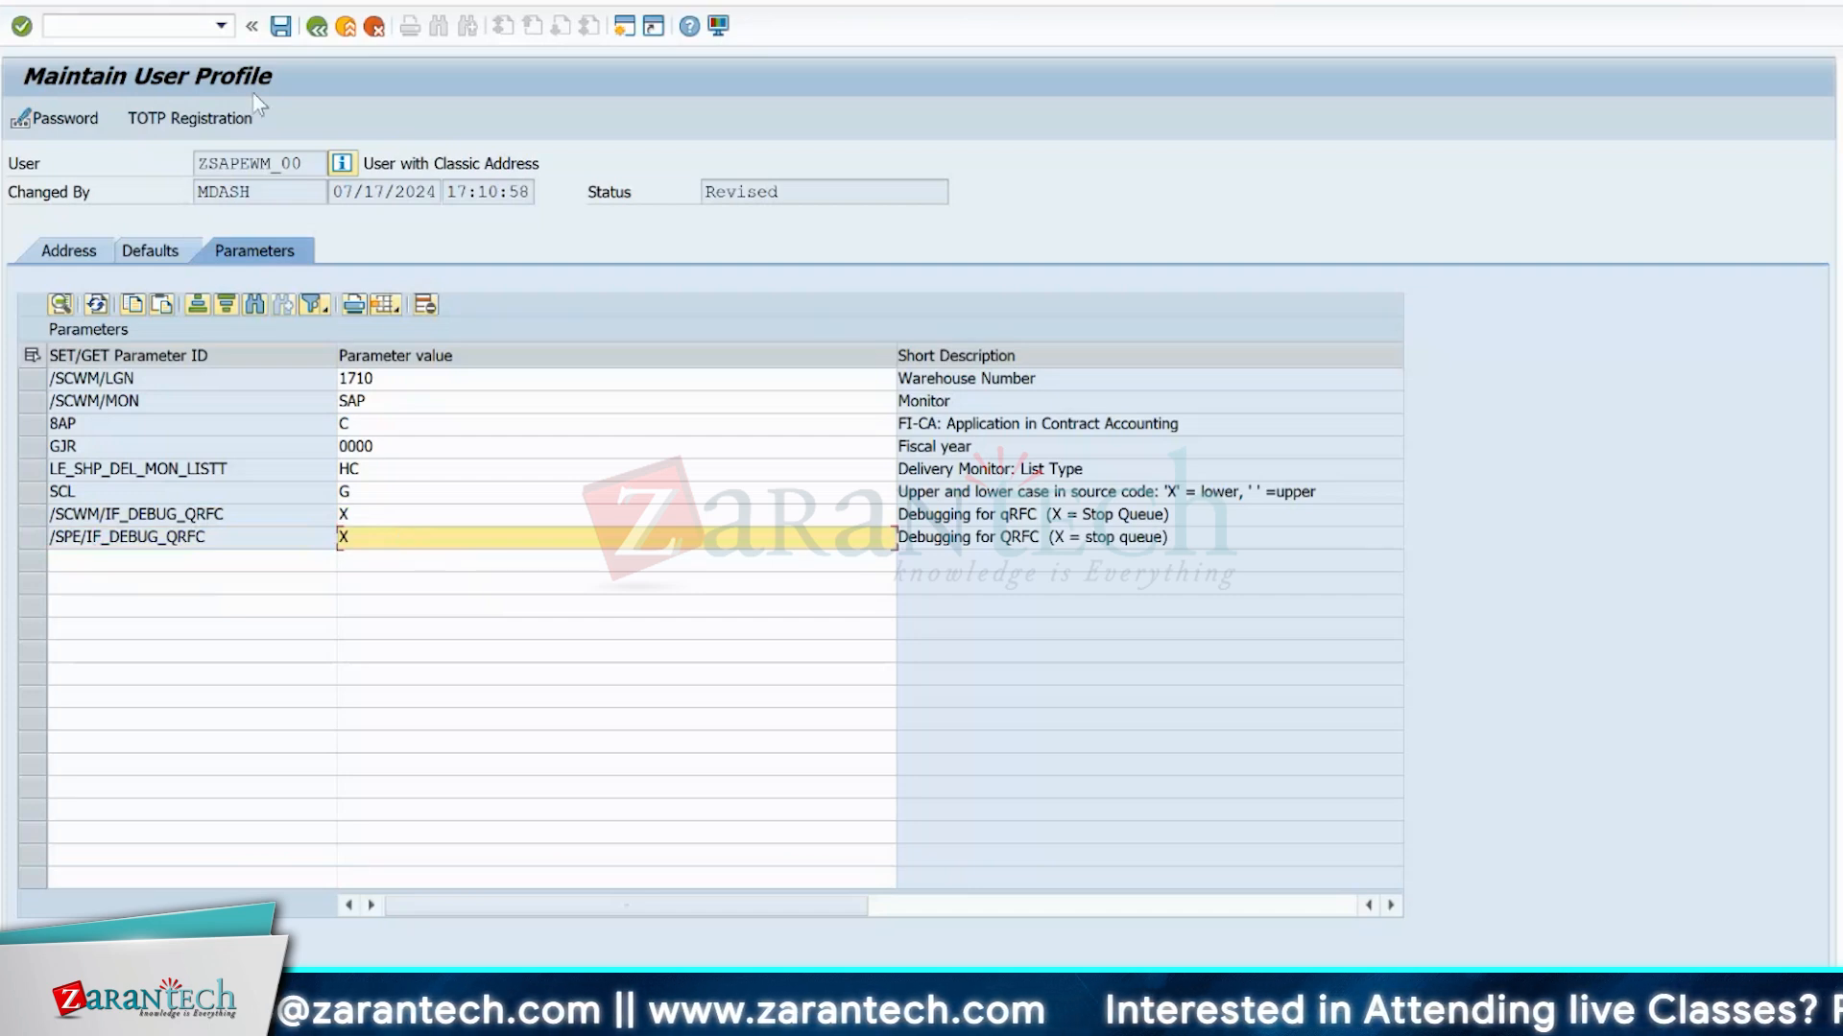
click(281, 28)
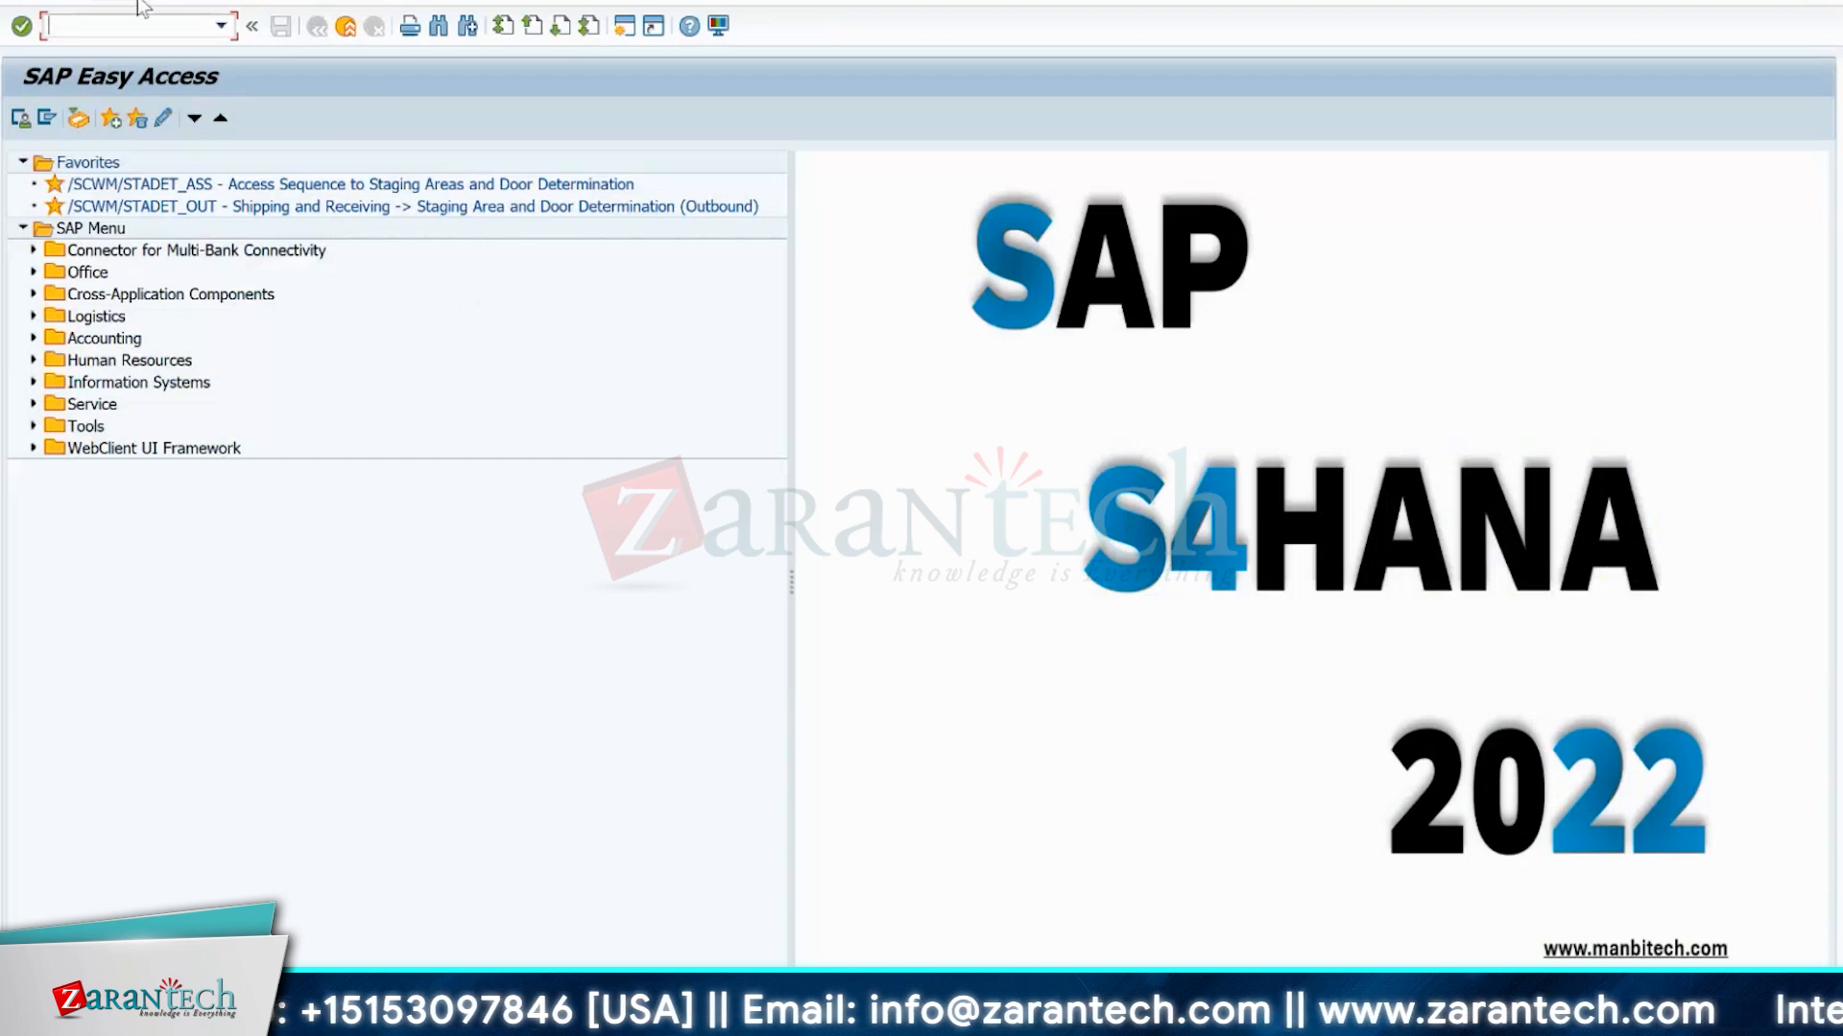
Open the goods movement transaction MIGO and enter material EWMS4-503 with a quantity of 48 PC.
text(/NMIGO)
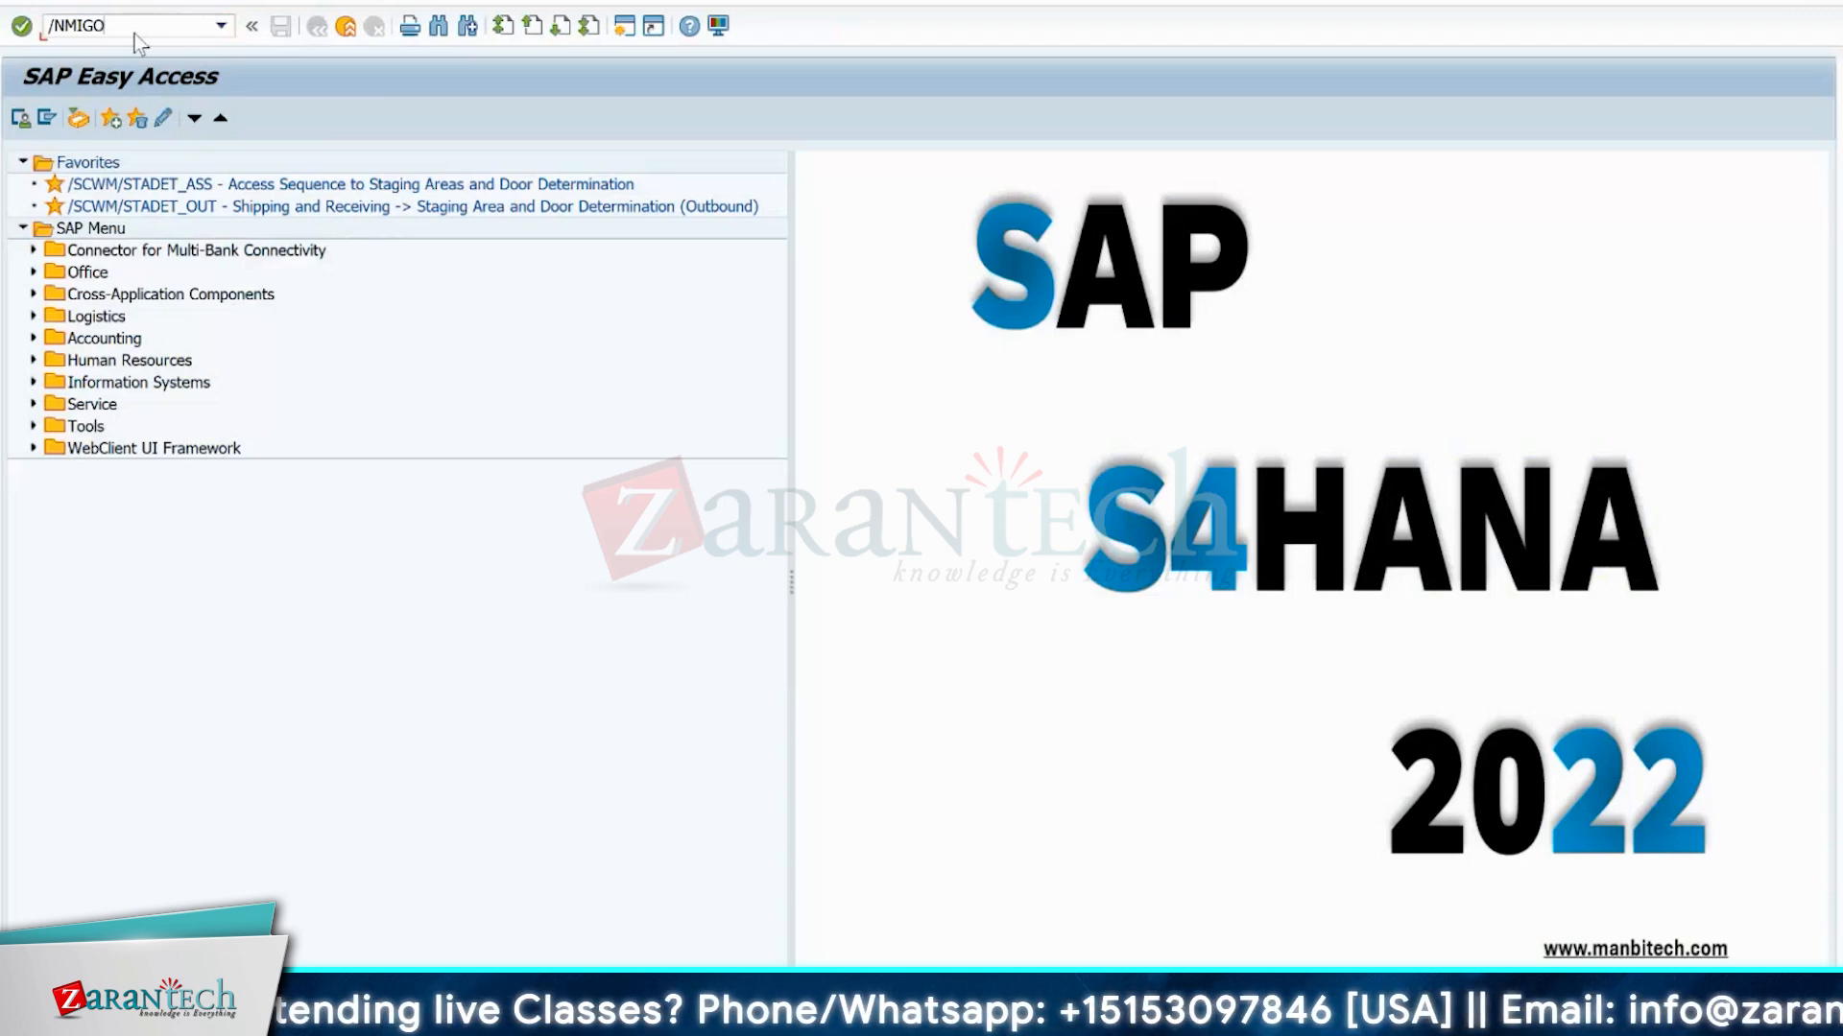
key(Return)
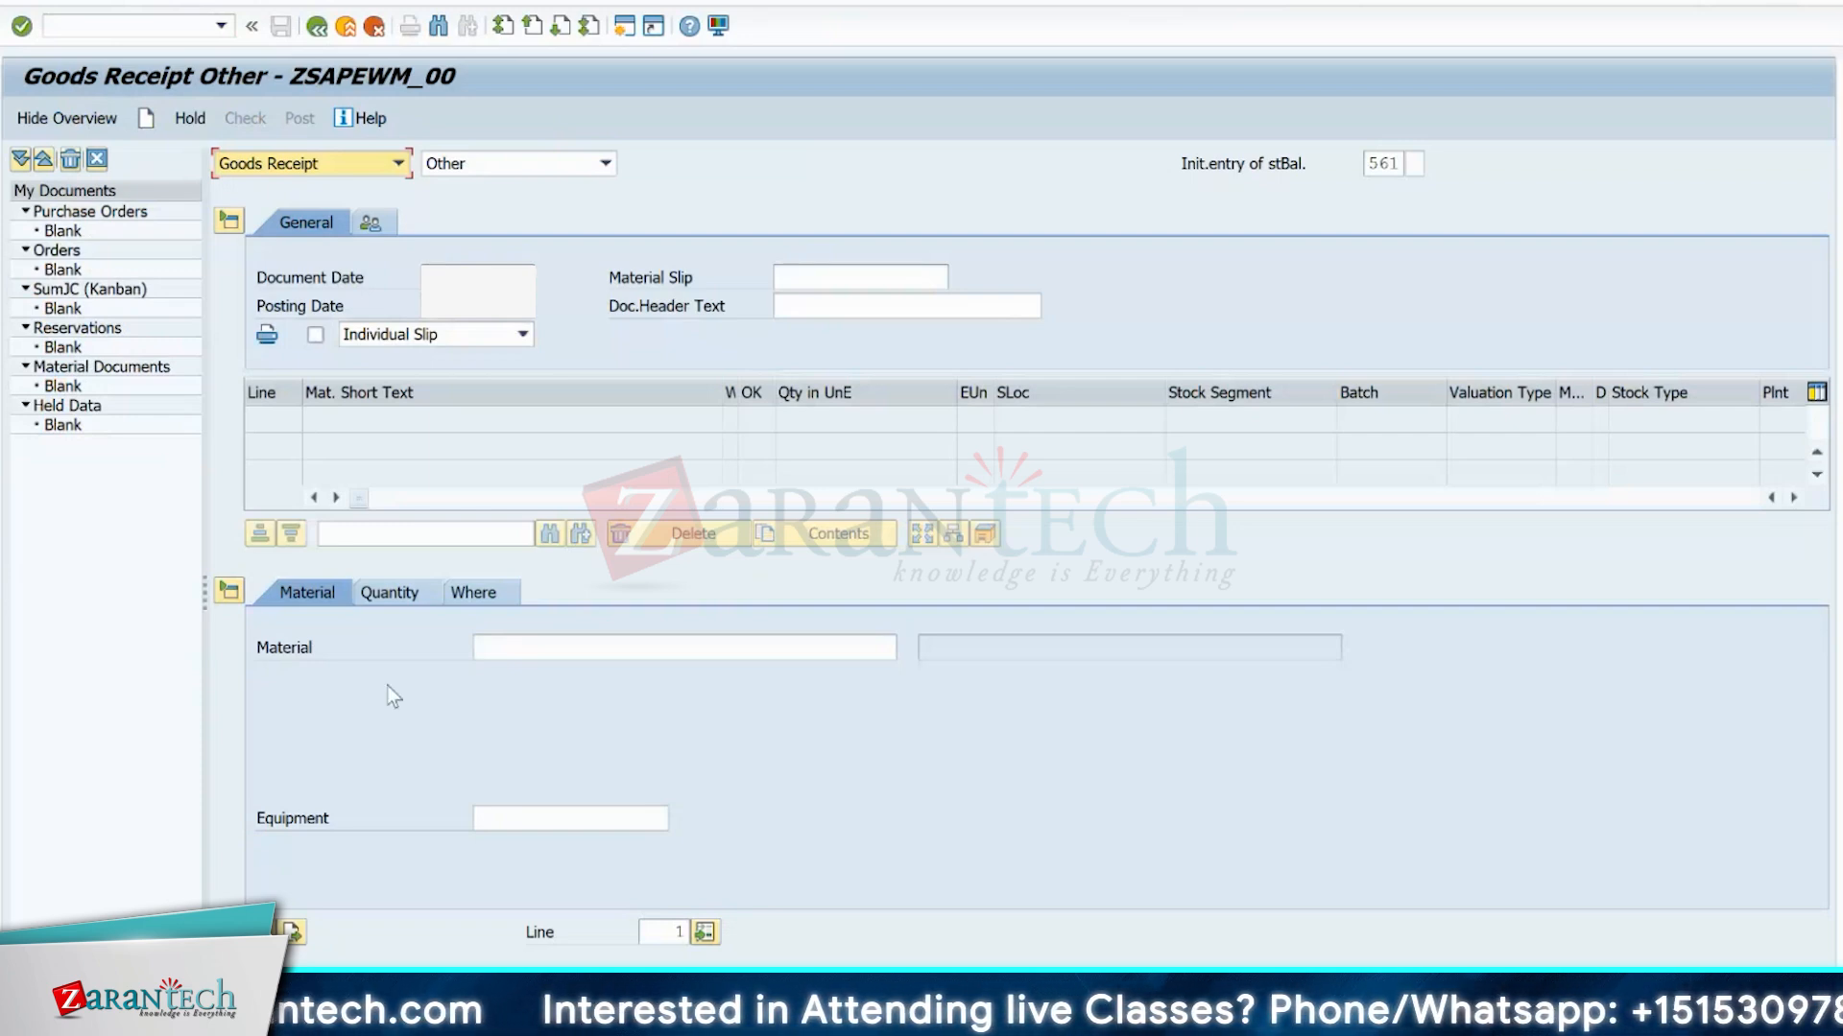
click(505, 647)
click(505, 672)
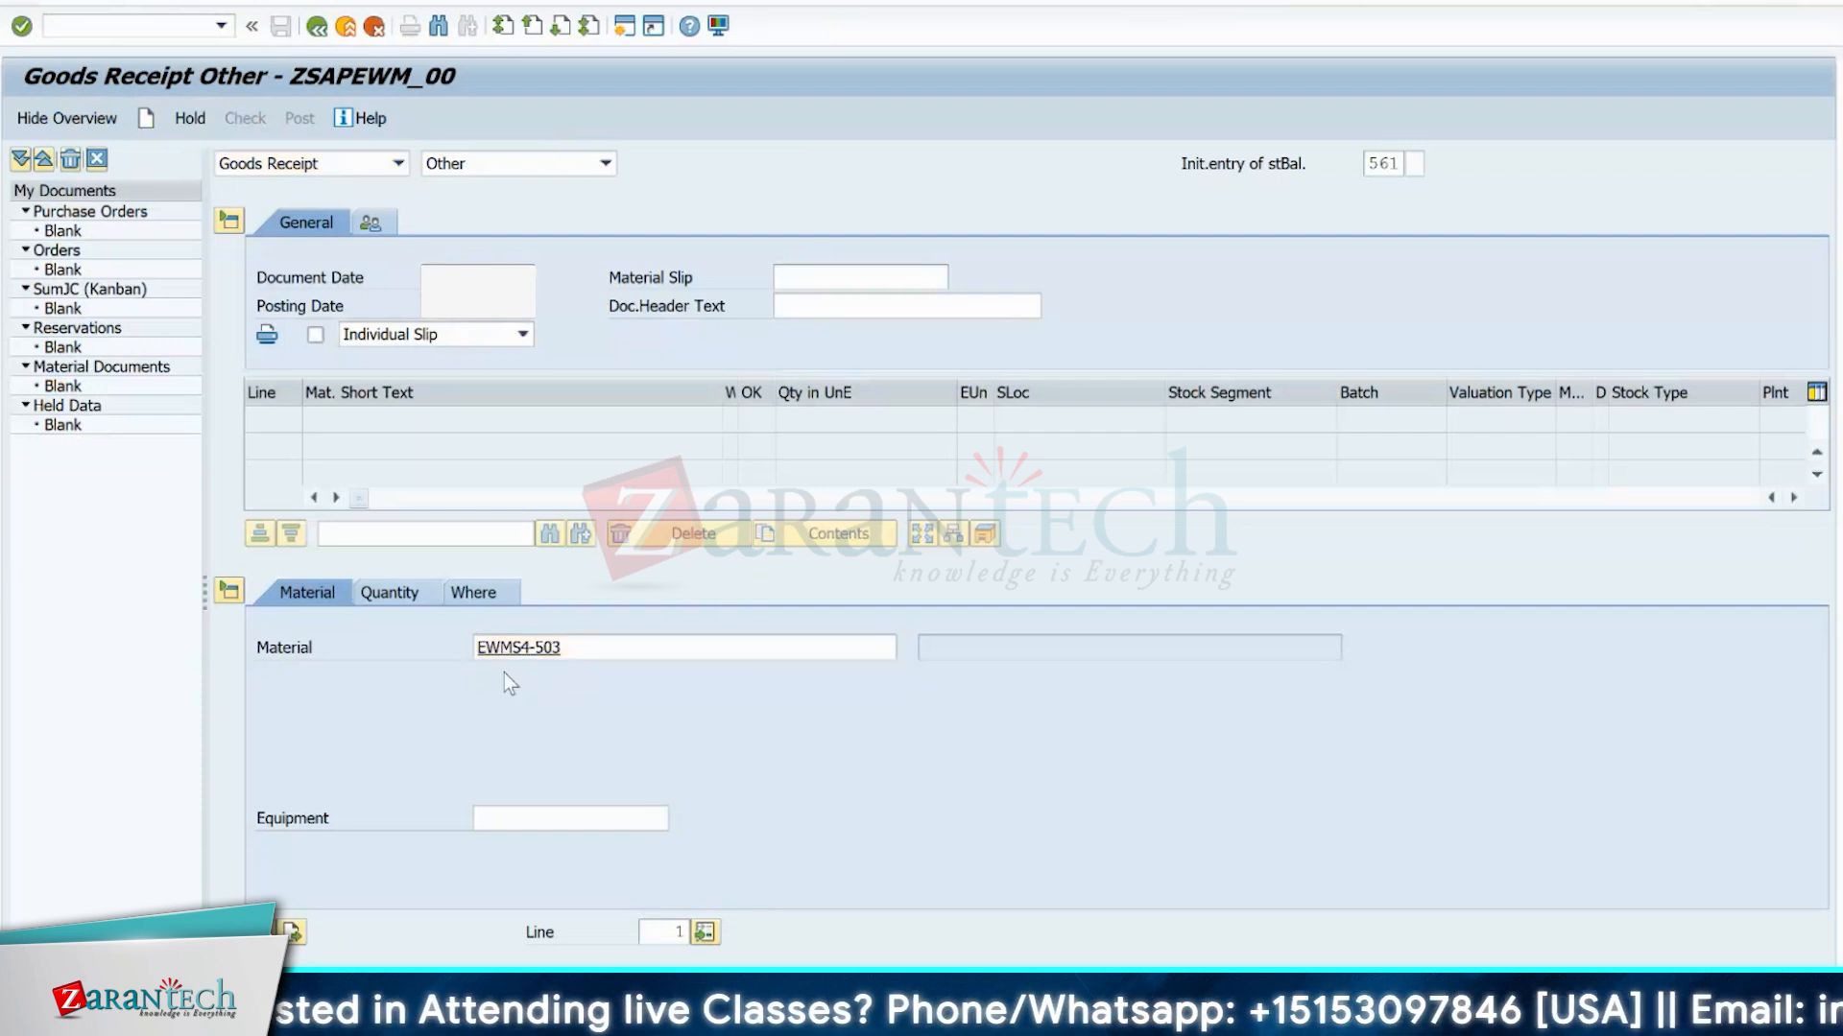
key(Return)
click(393, 593)
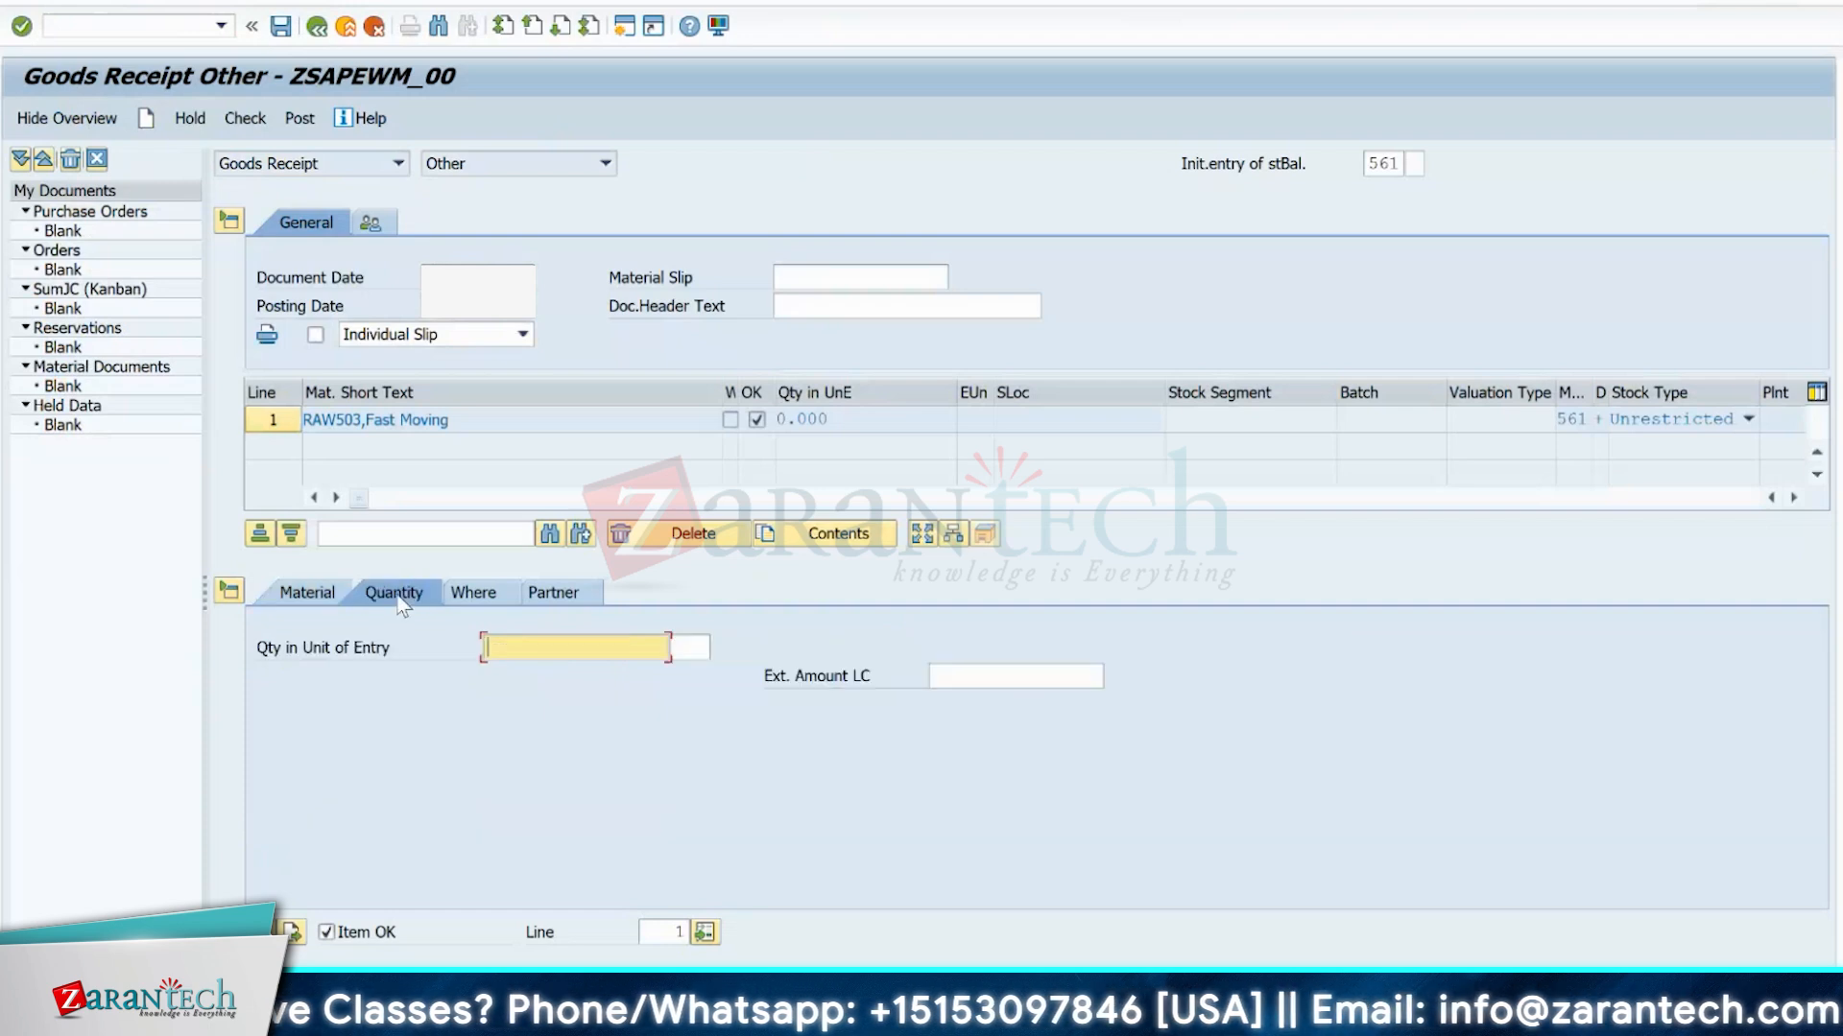
click(486, 648)
click(494, 669)
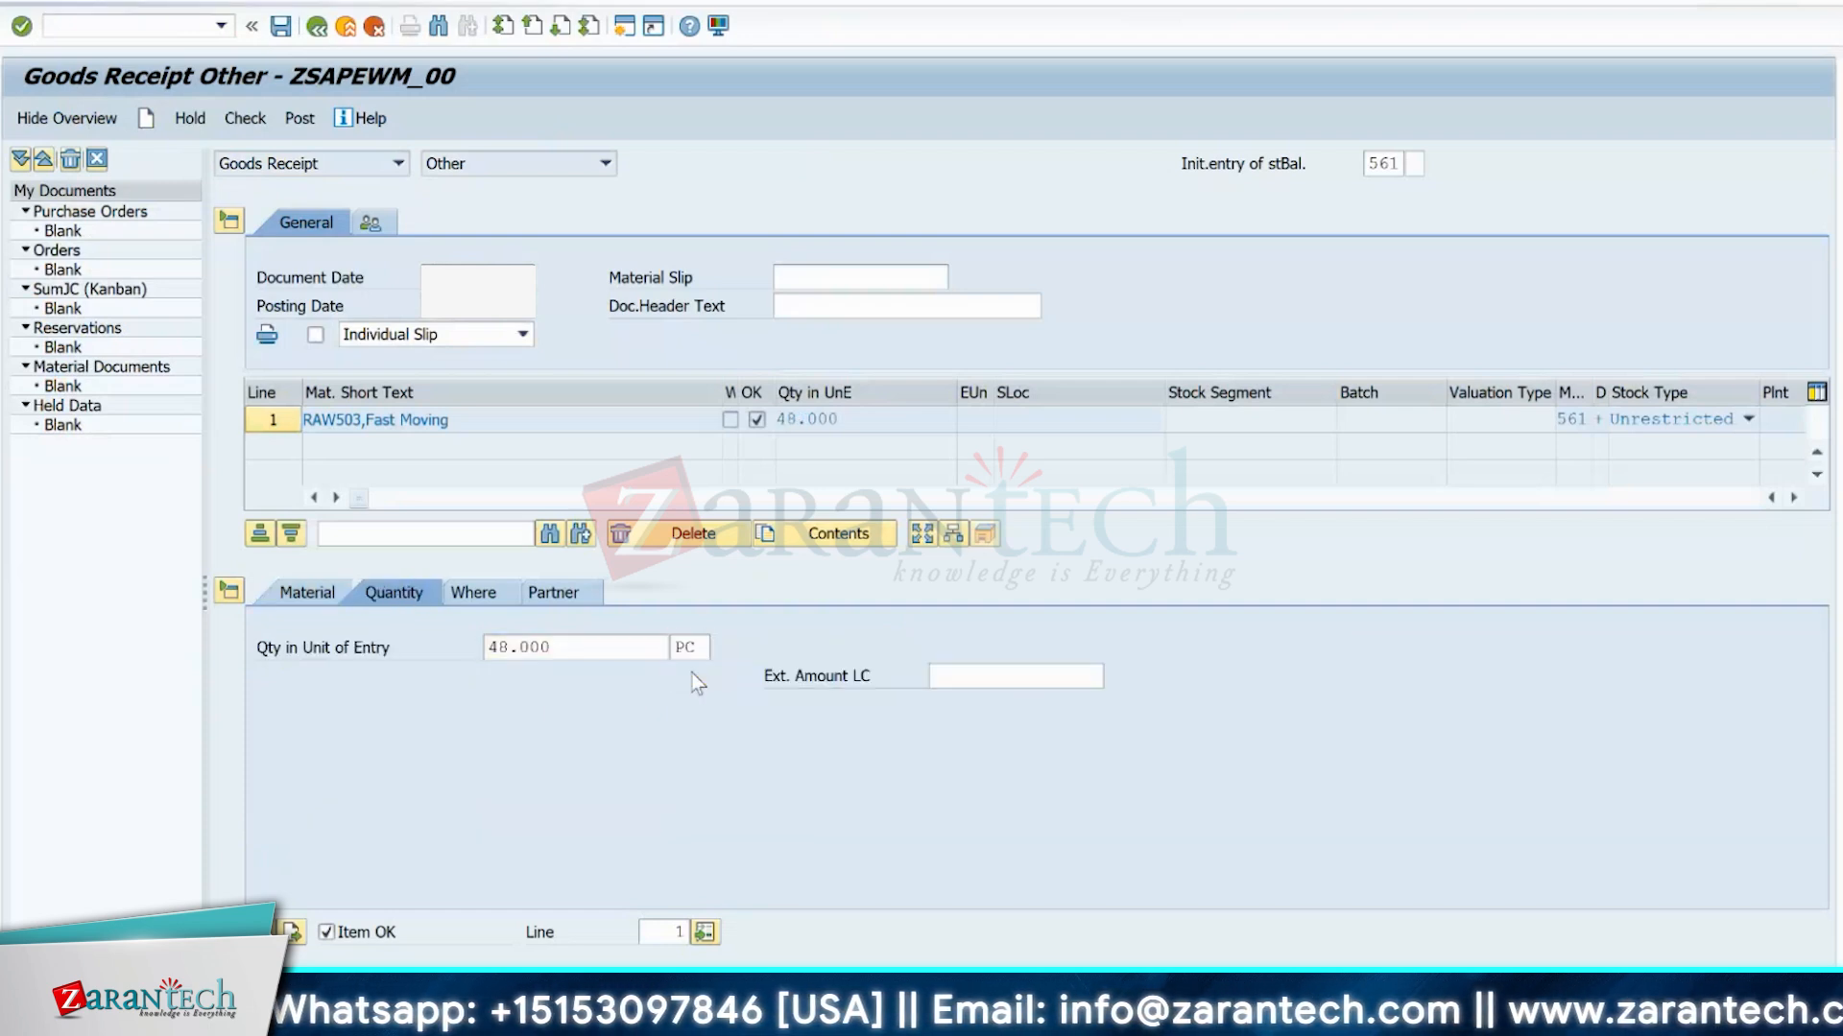
Set the item's movement type to 561, its plant to 1710 and its storage location to EWM Av. for Sale.
click(477, 593)
key(Delete)
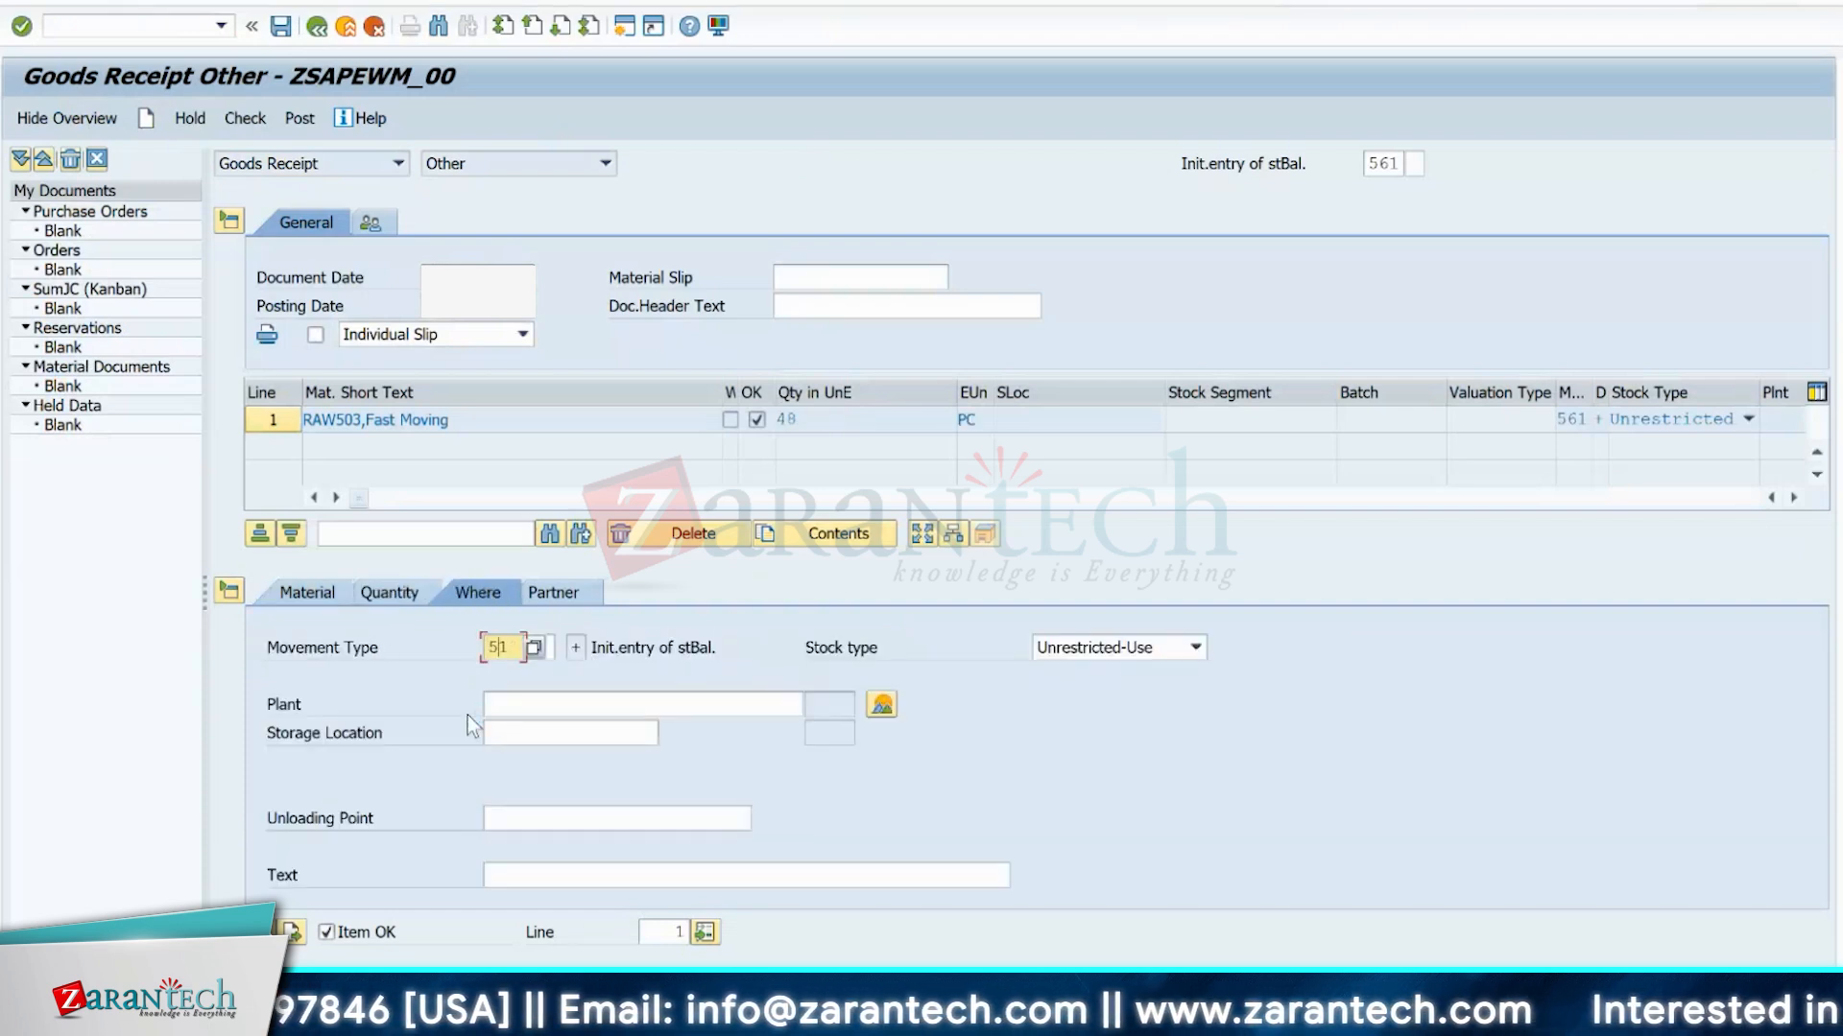
text(6)
click(524, 705)
click(524, 731)
click(520, 735)
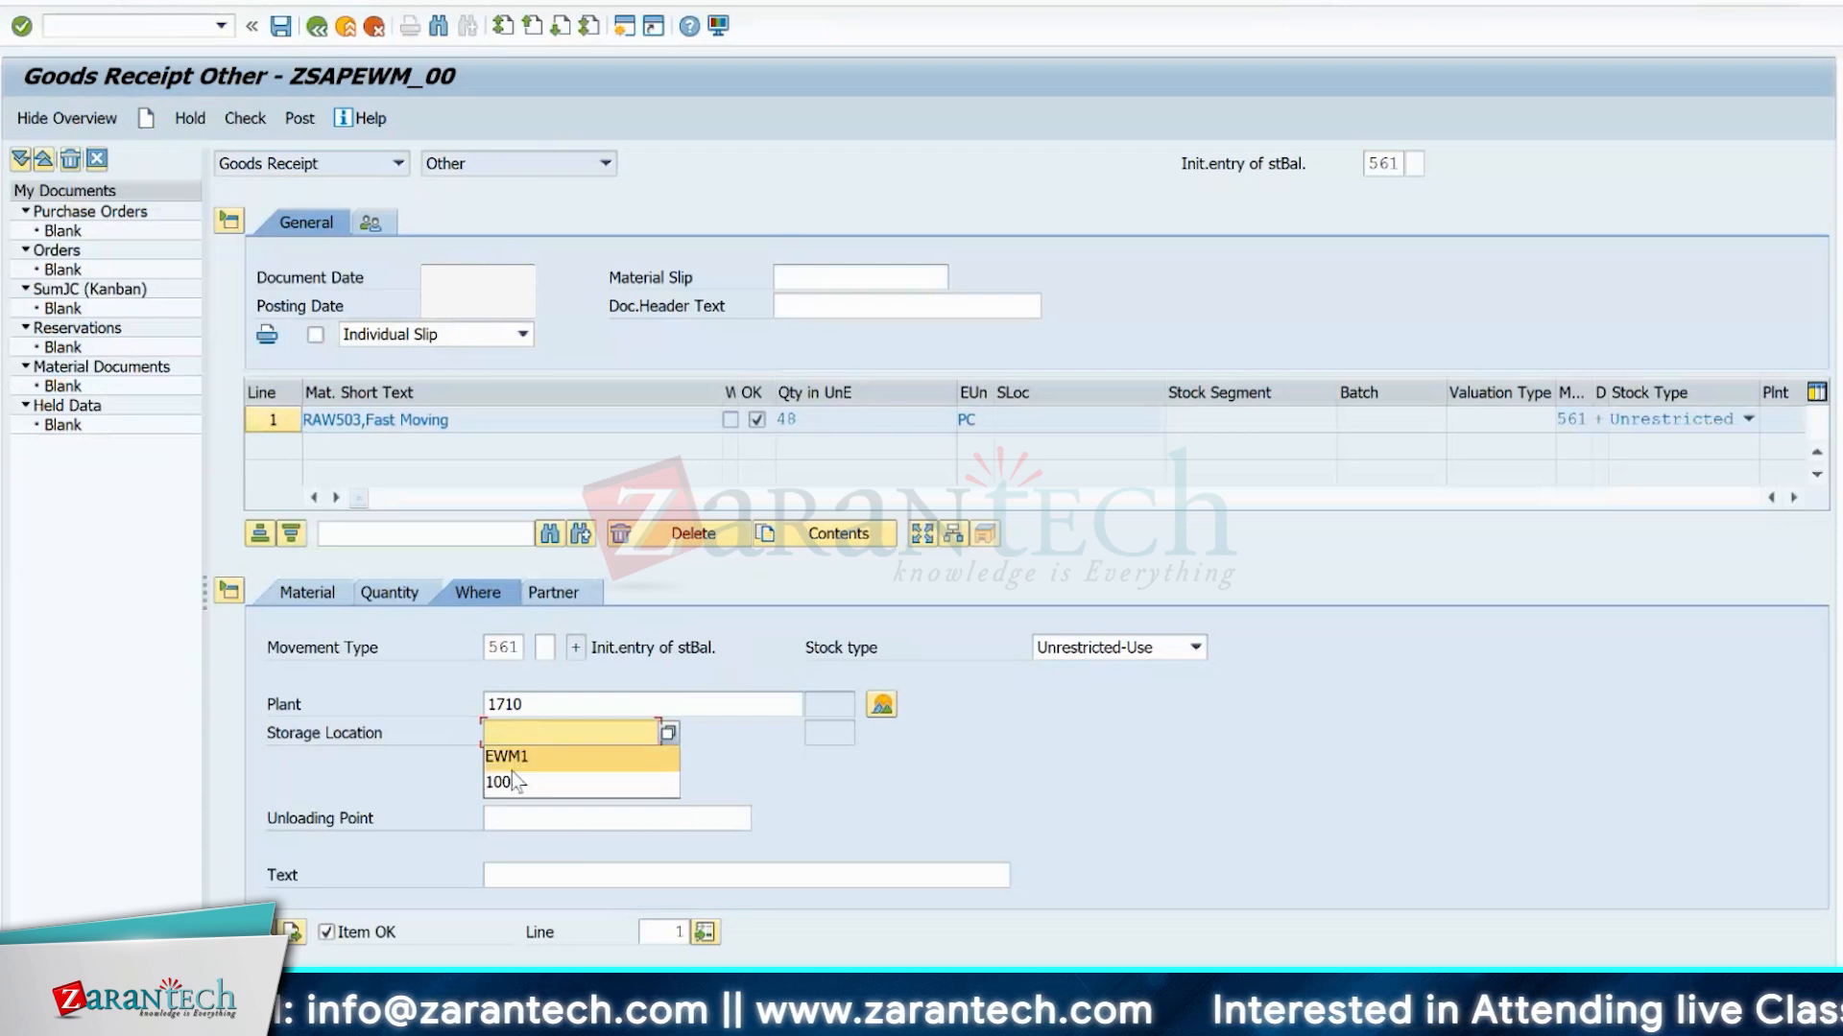
click(510, 770)
key(Return)
Assign vendor BP1710 to the goods receipt item and return to its material details.
click(543, 593)
click(503, 650)
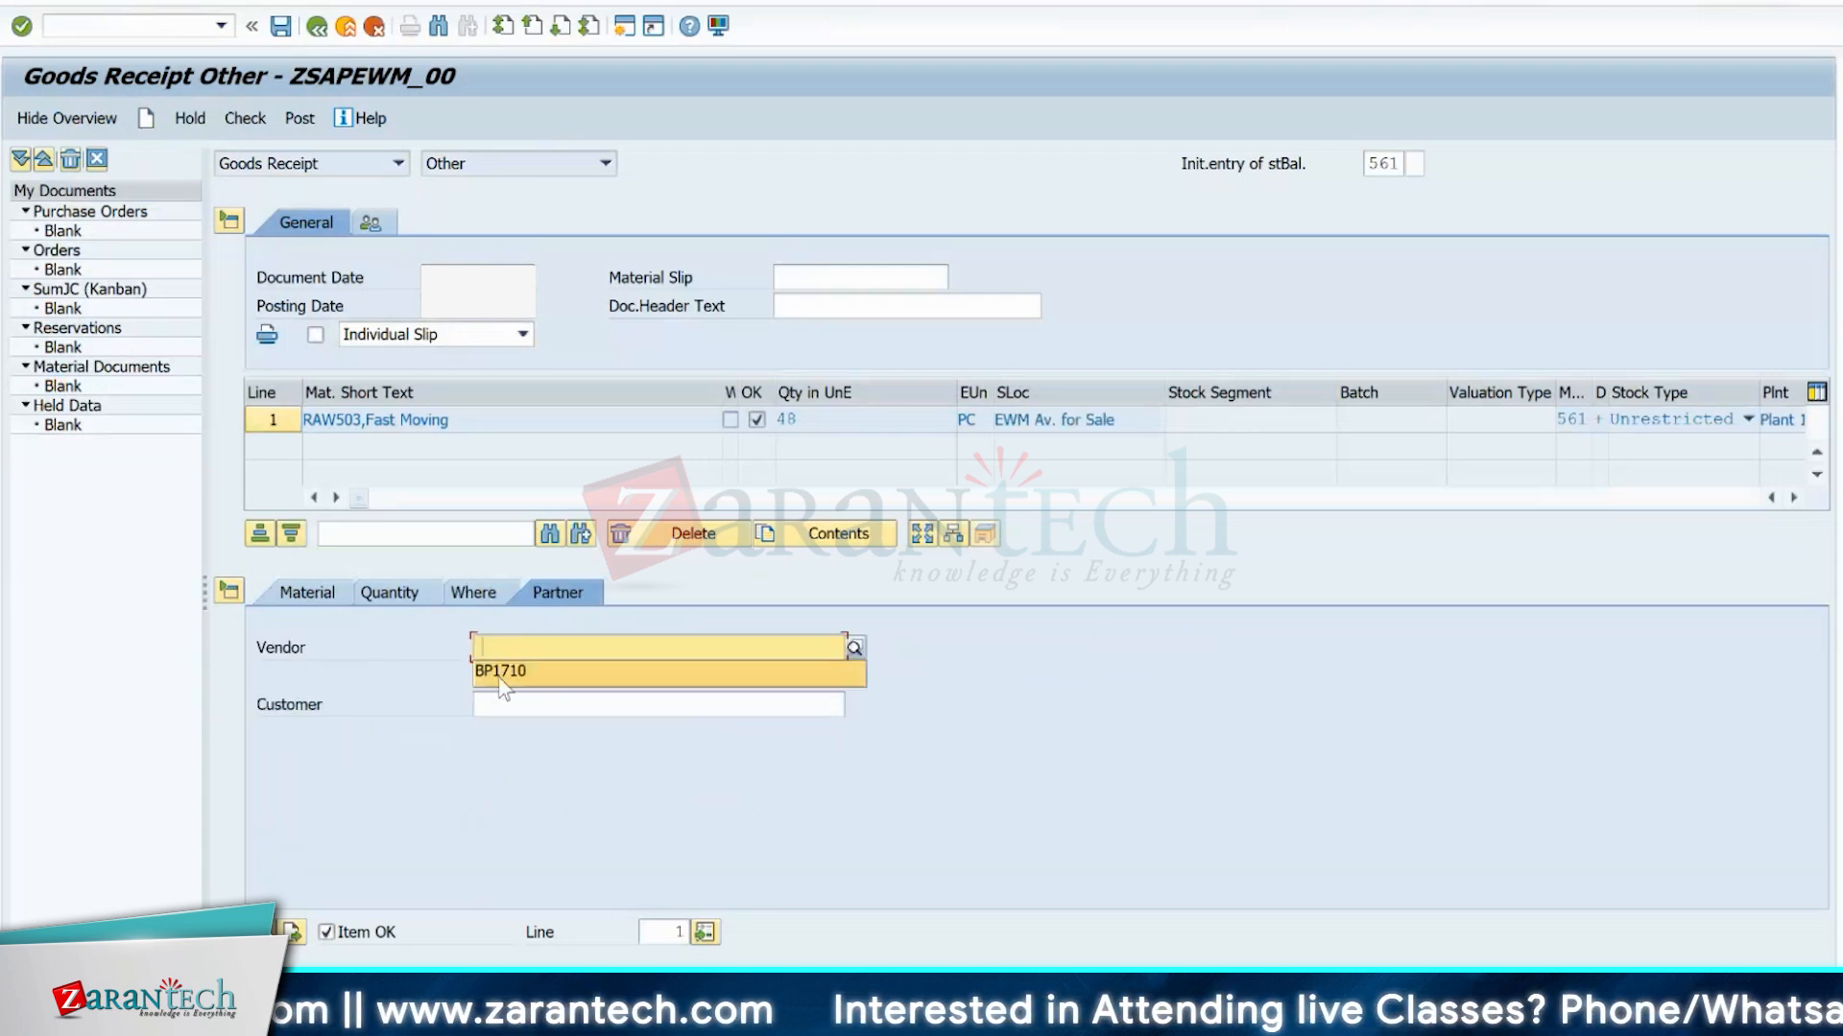
click(499, 672)
click(303, 595)
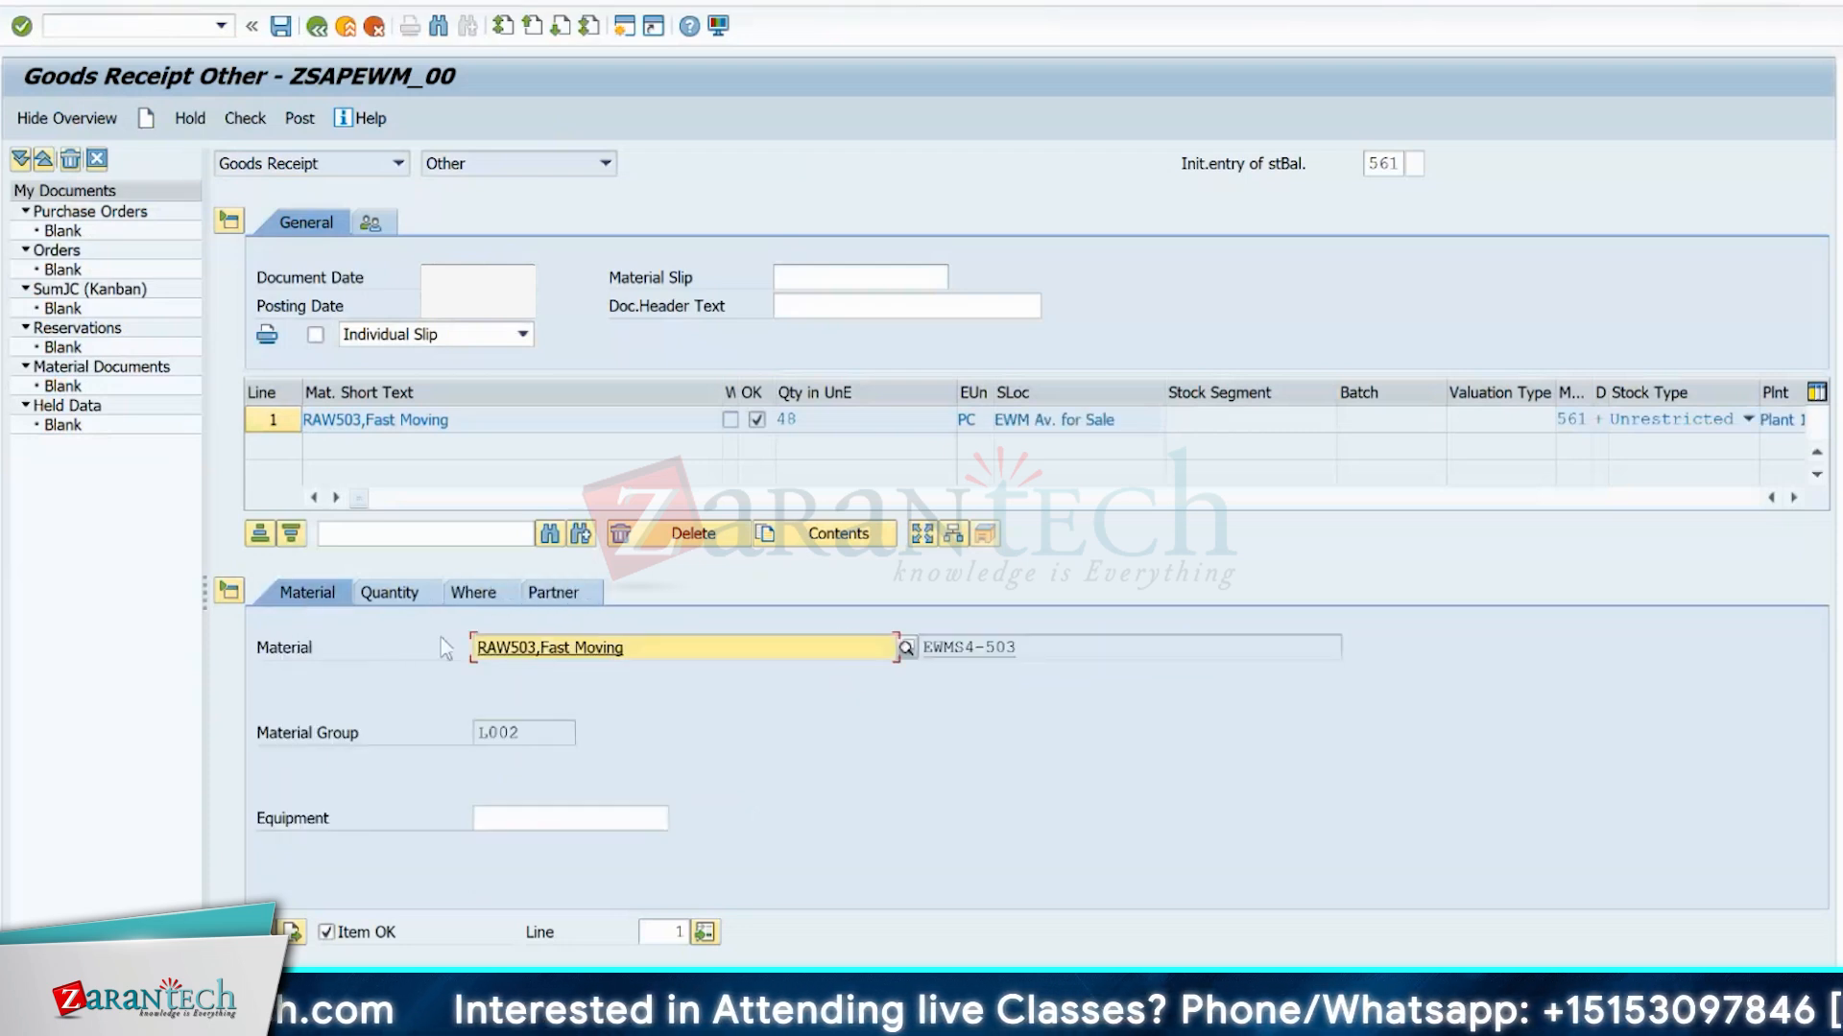
Check and post the goods receipt, closing the delivery message details.
click(245, 118)
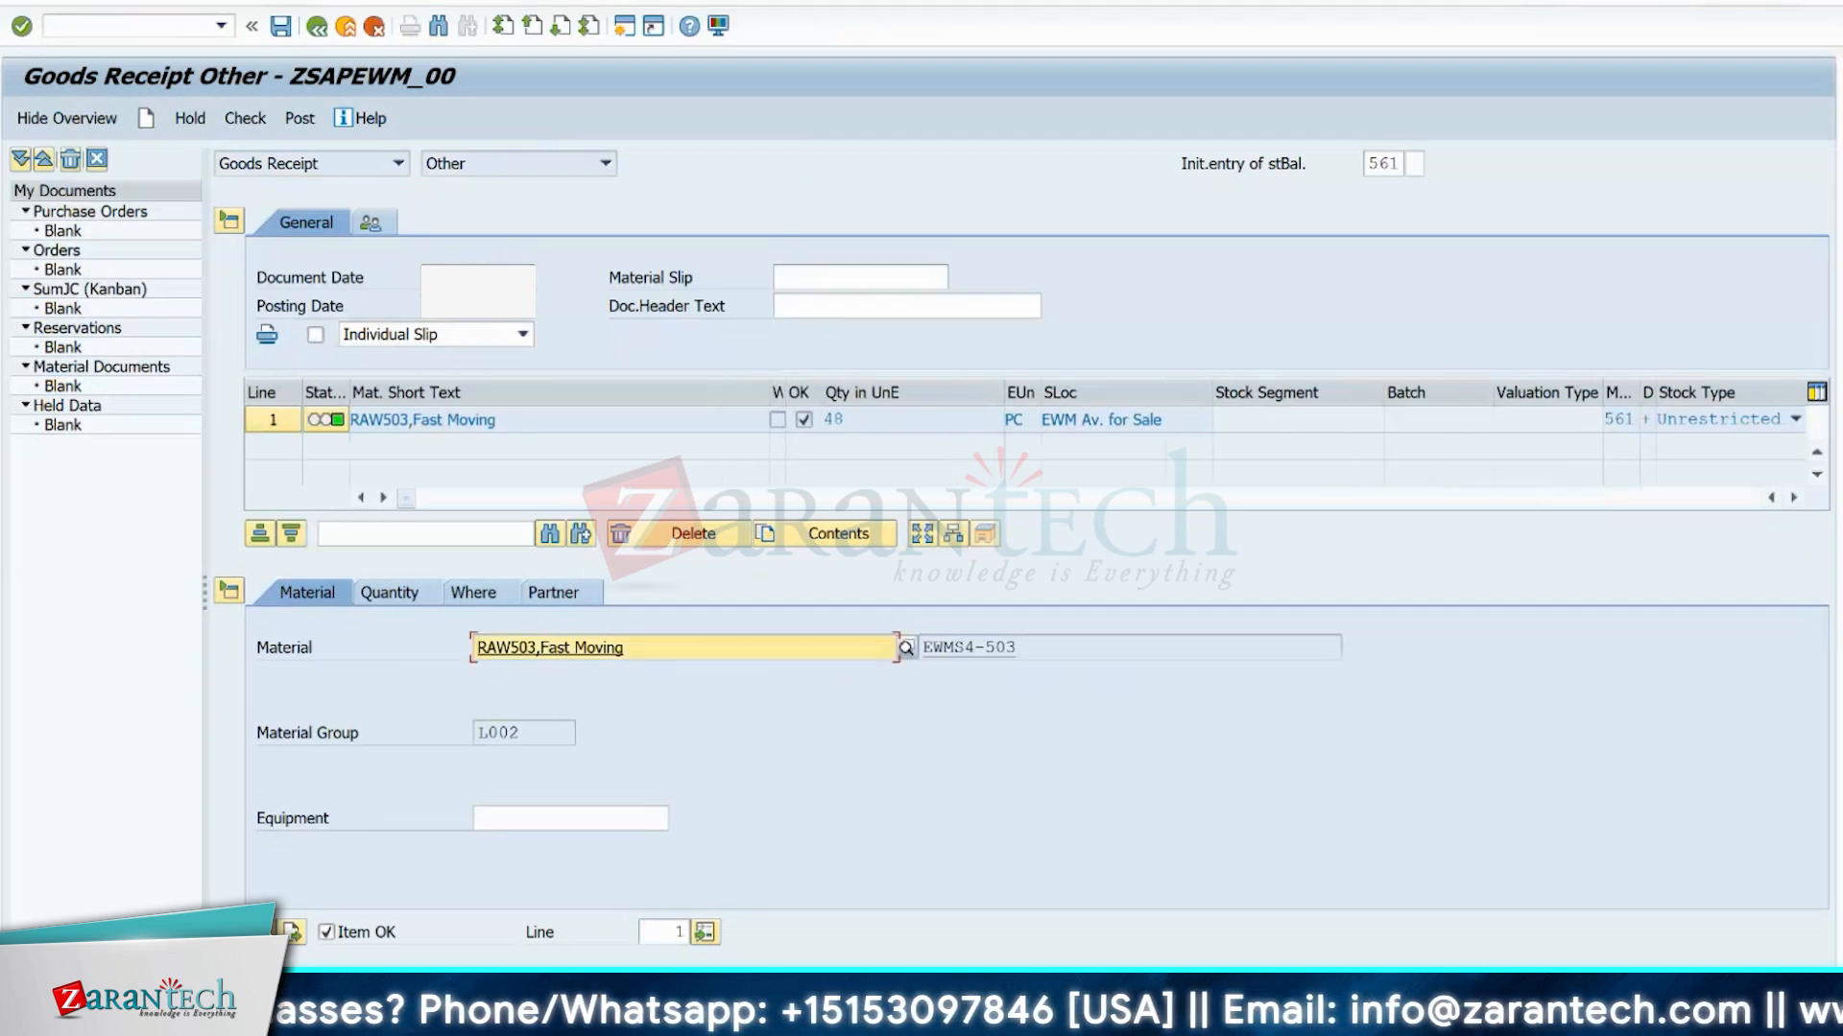
click(300, 122)
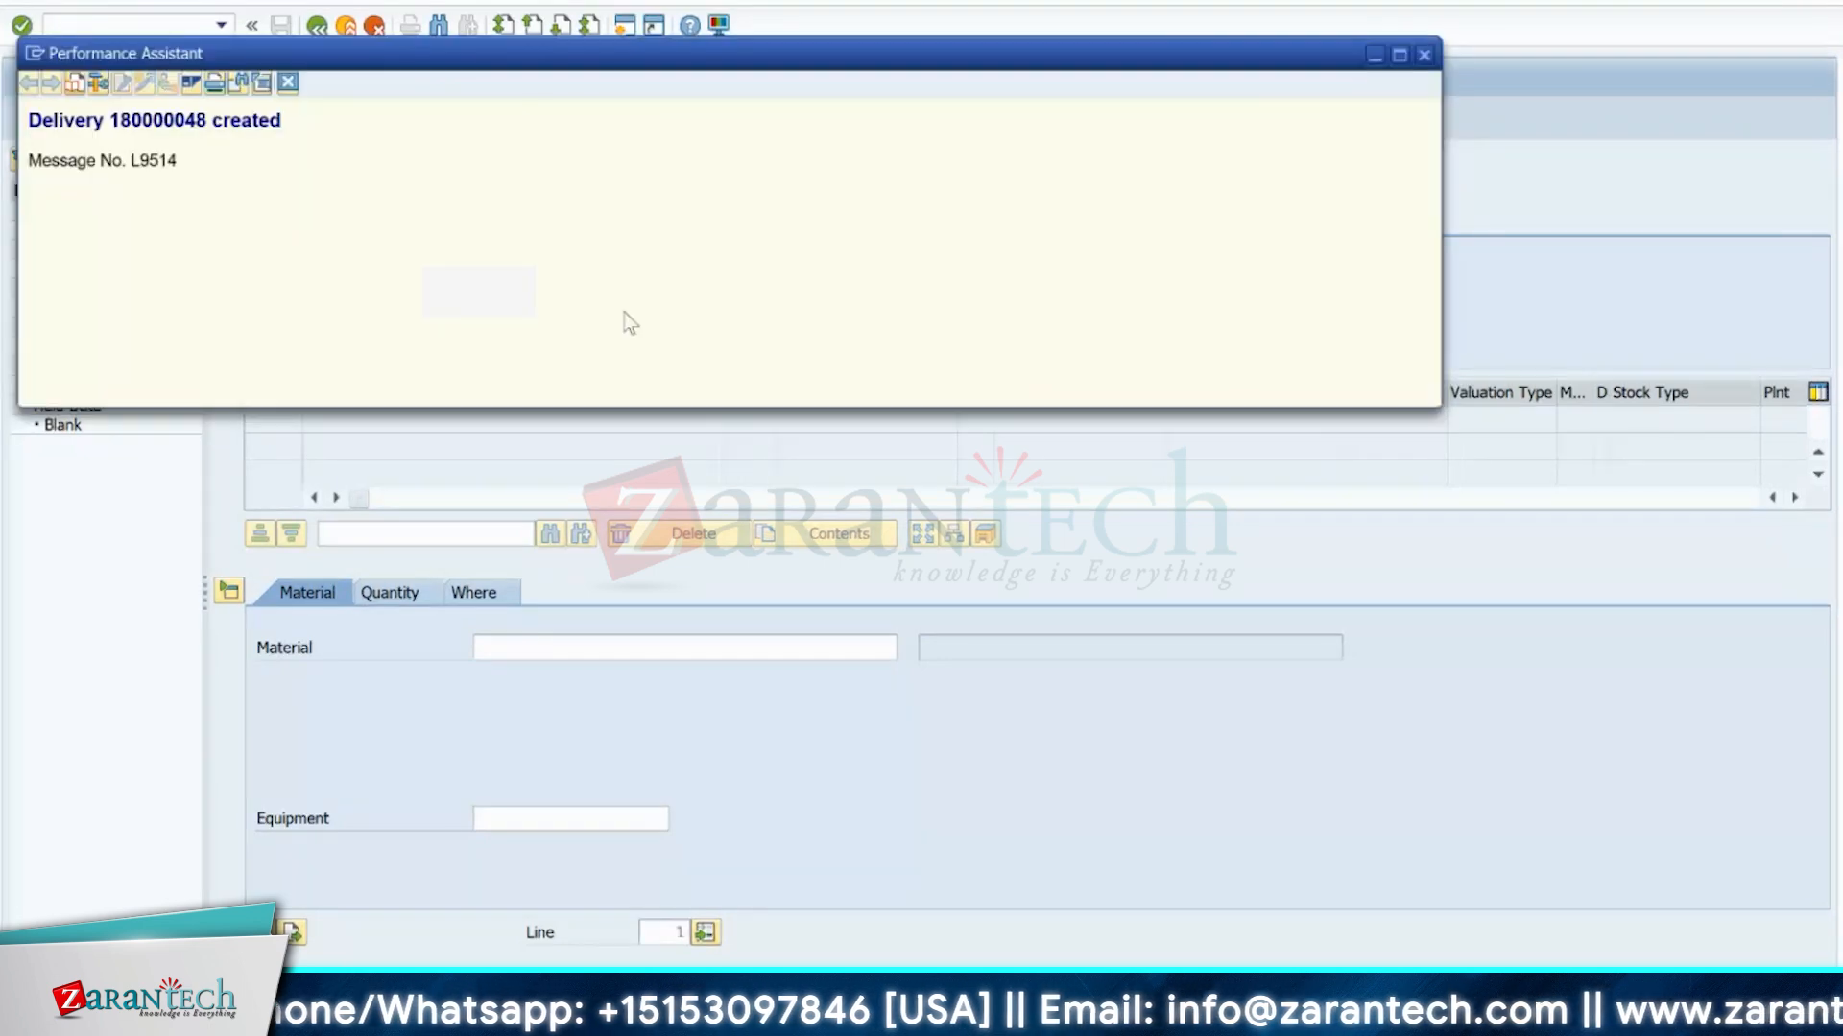
click(1423, 54)
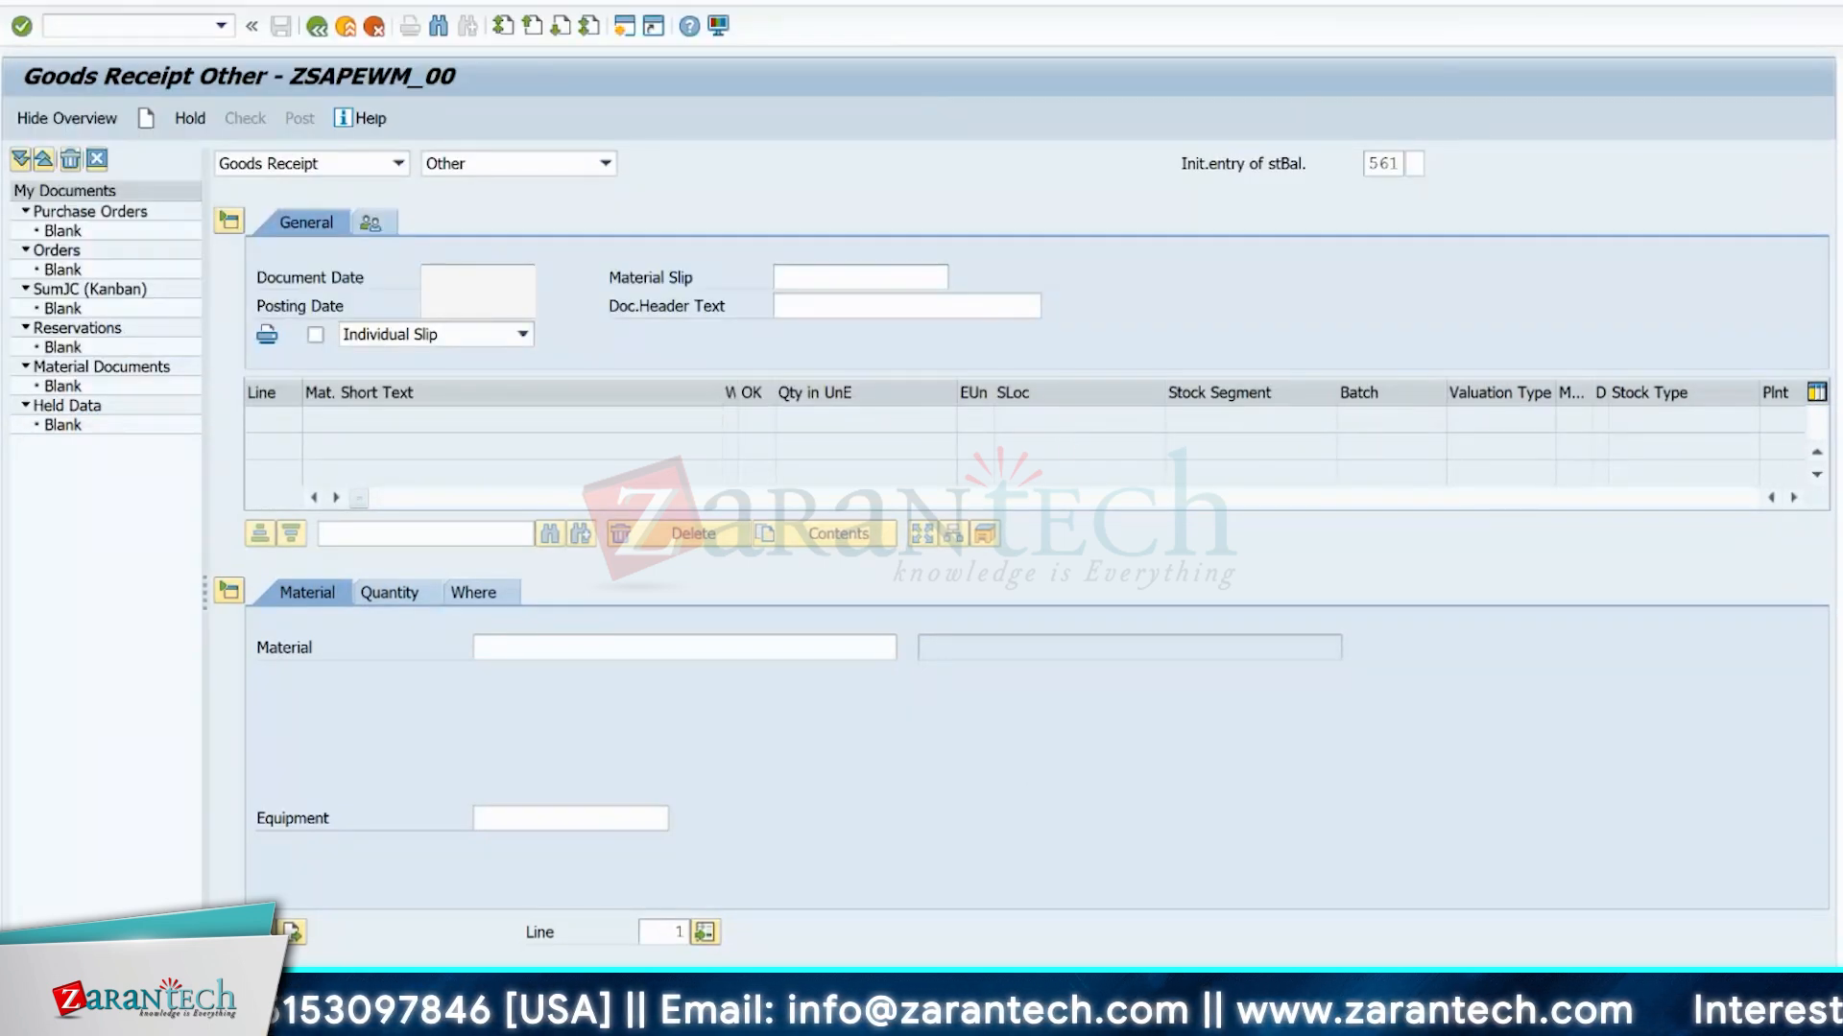
Switch to the Display Distribution Model window, open the qRFC inbound queue monitor and list all queues of client 100.
mouse_move(1007, 1019)
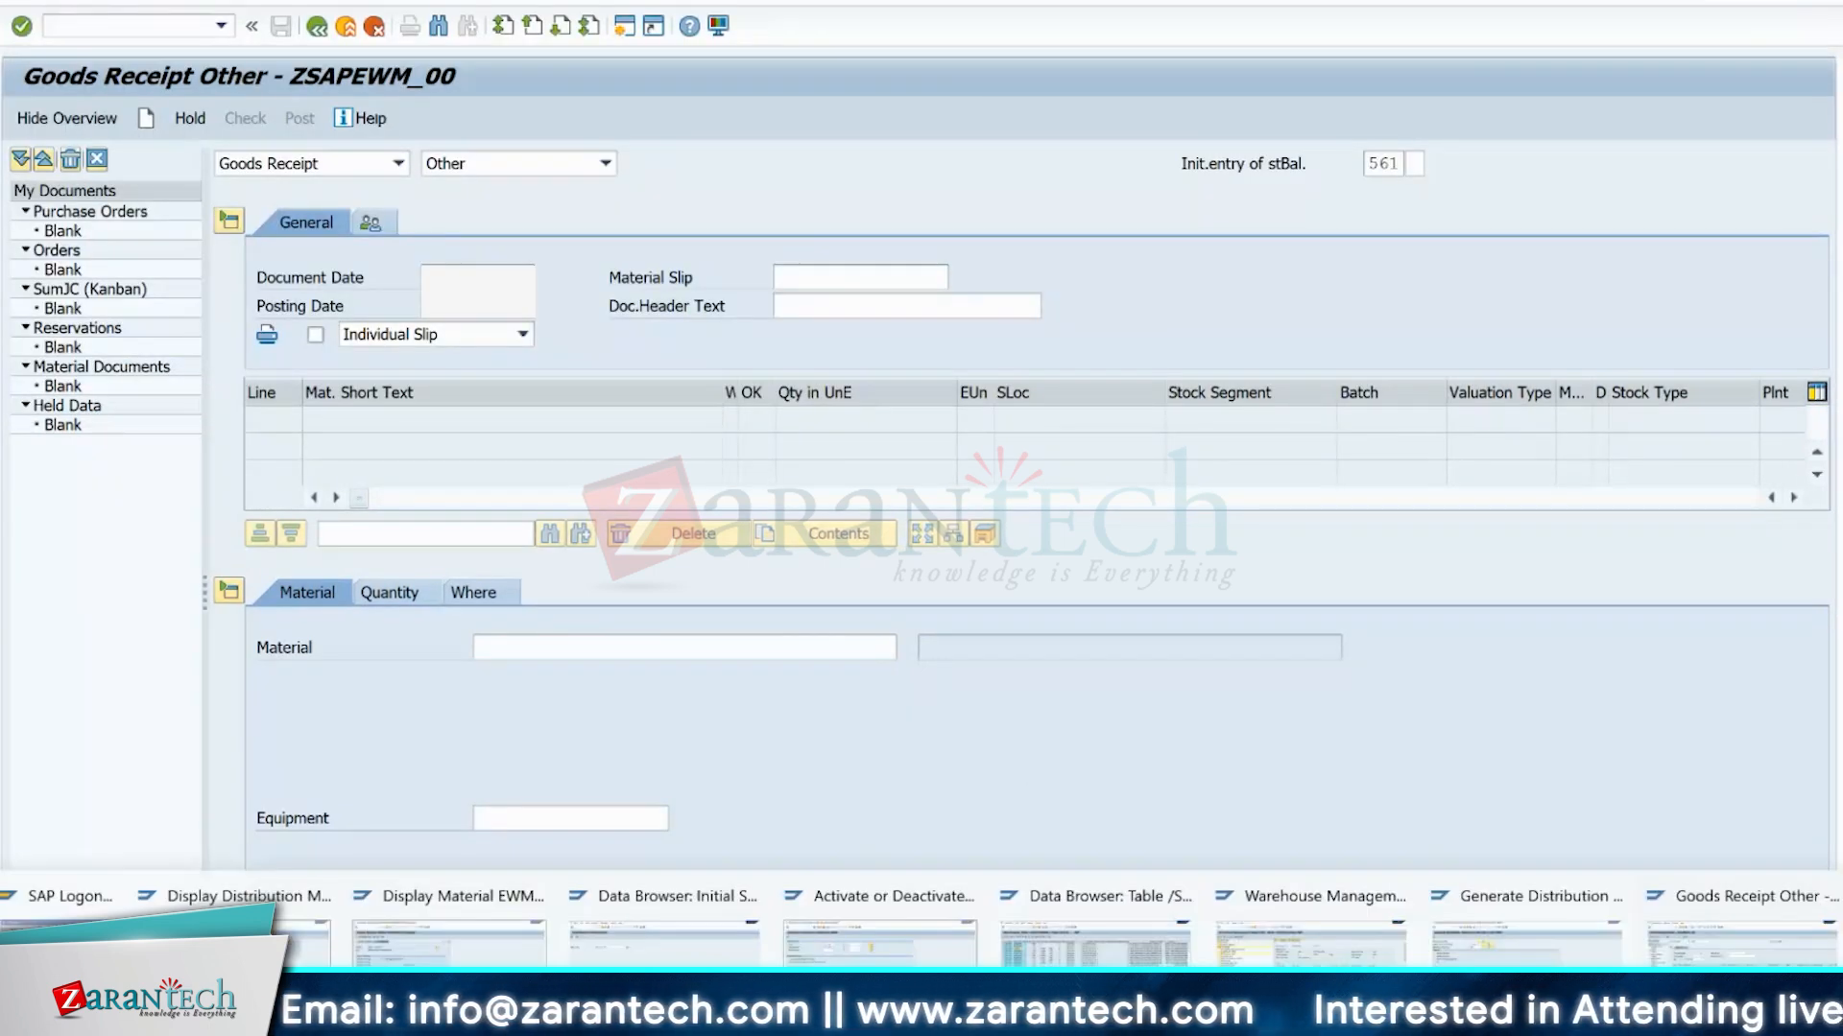
click(348, 953)
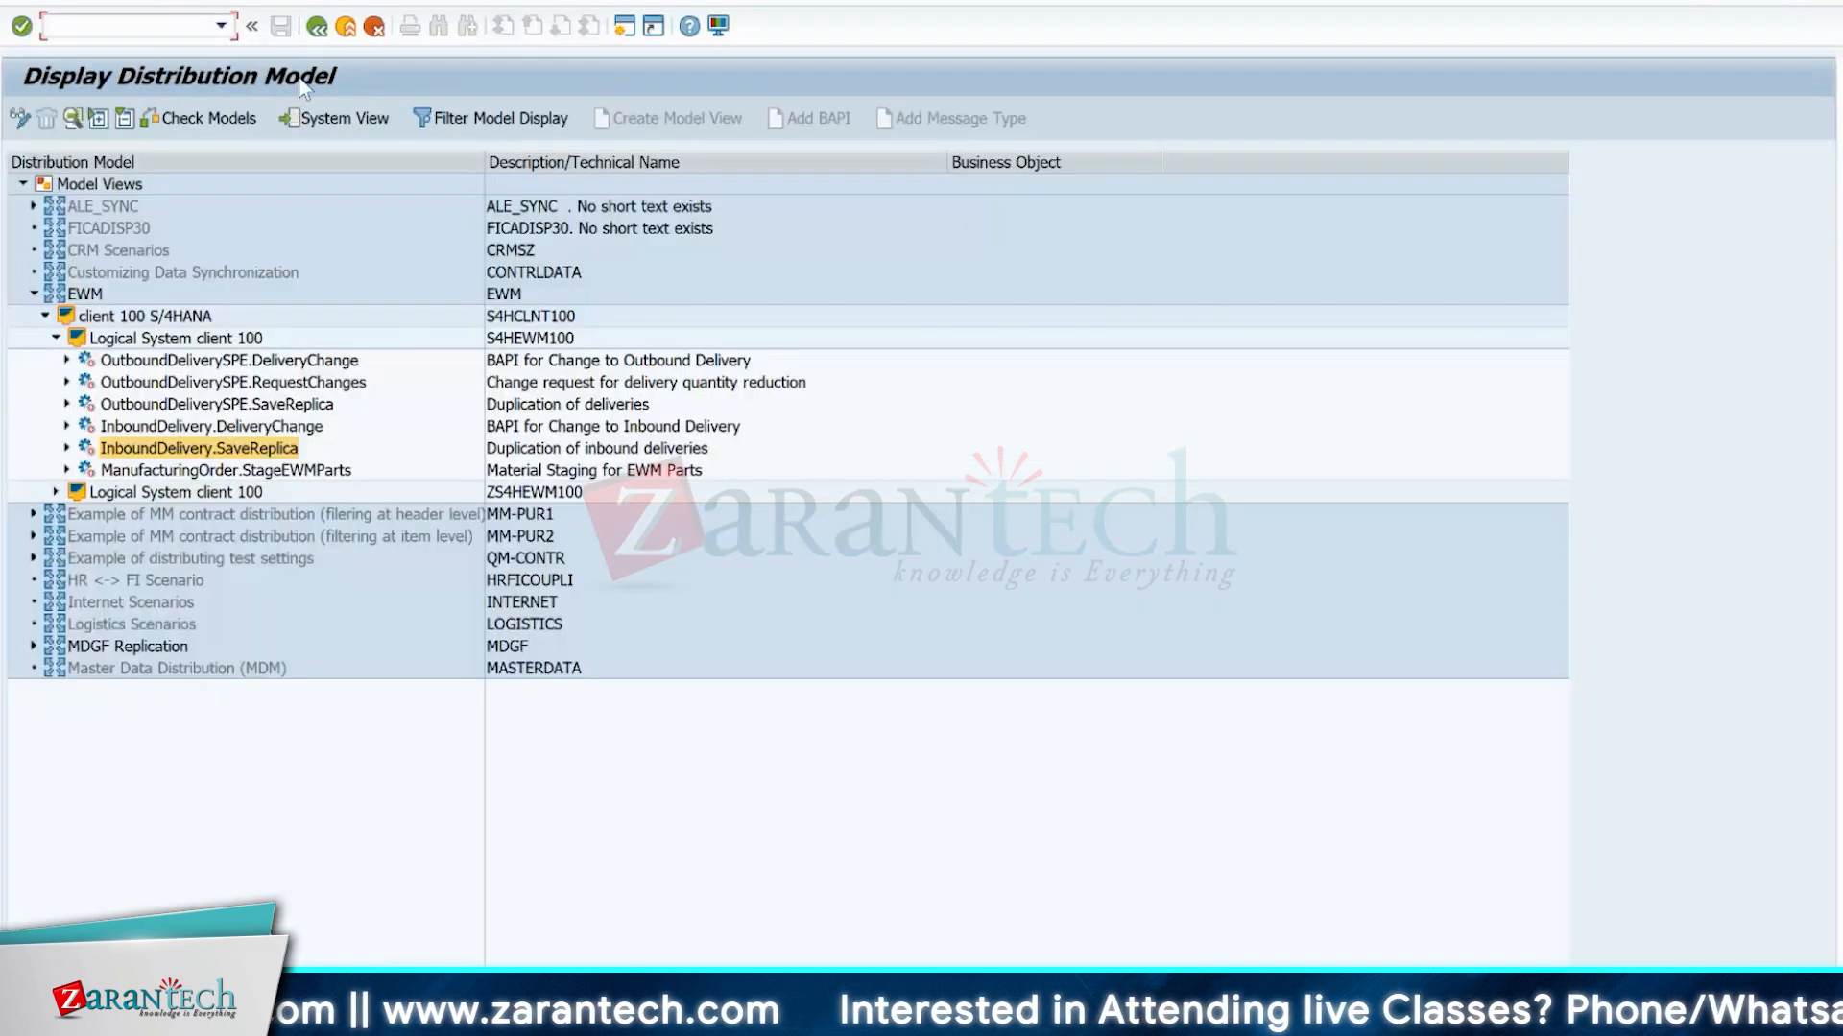
click(106, 27)
text(/NSMQ1)
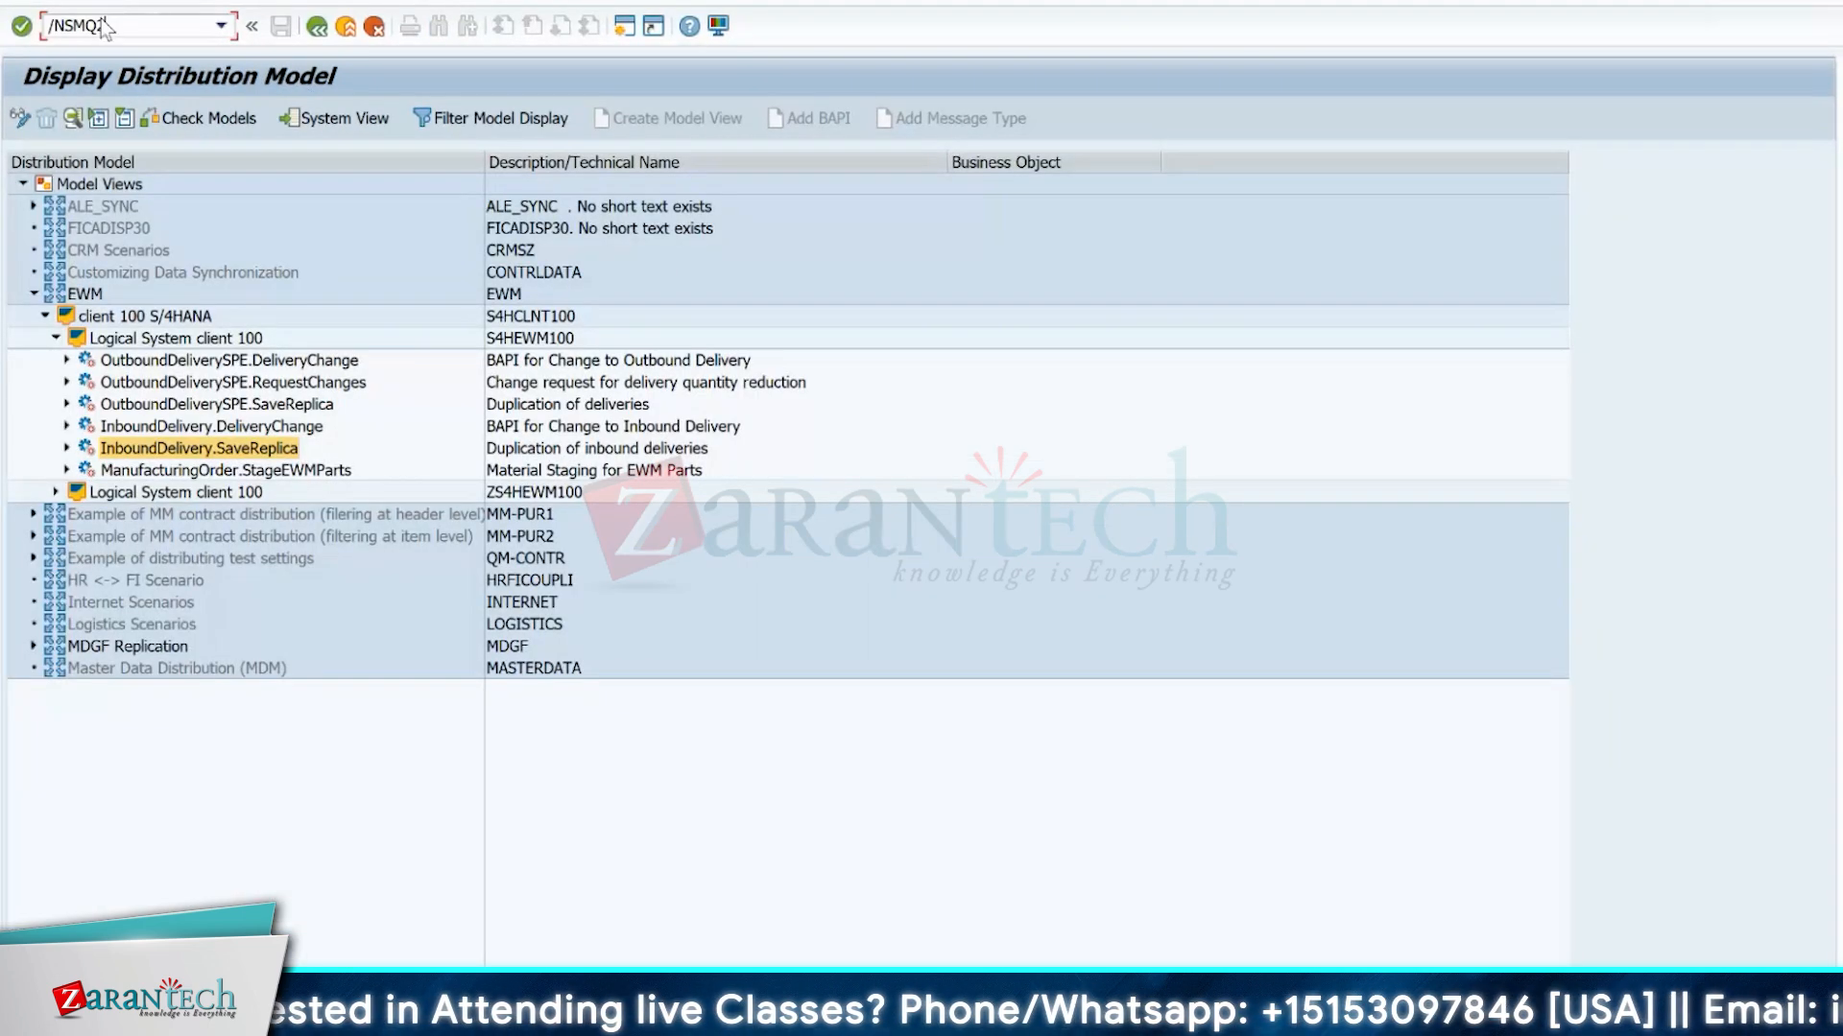
key(Return)
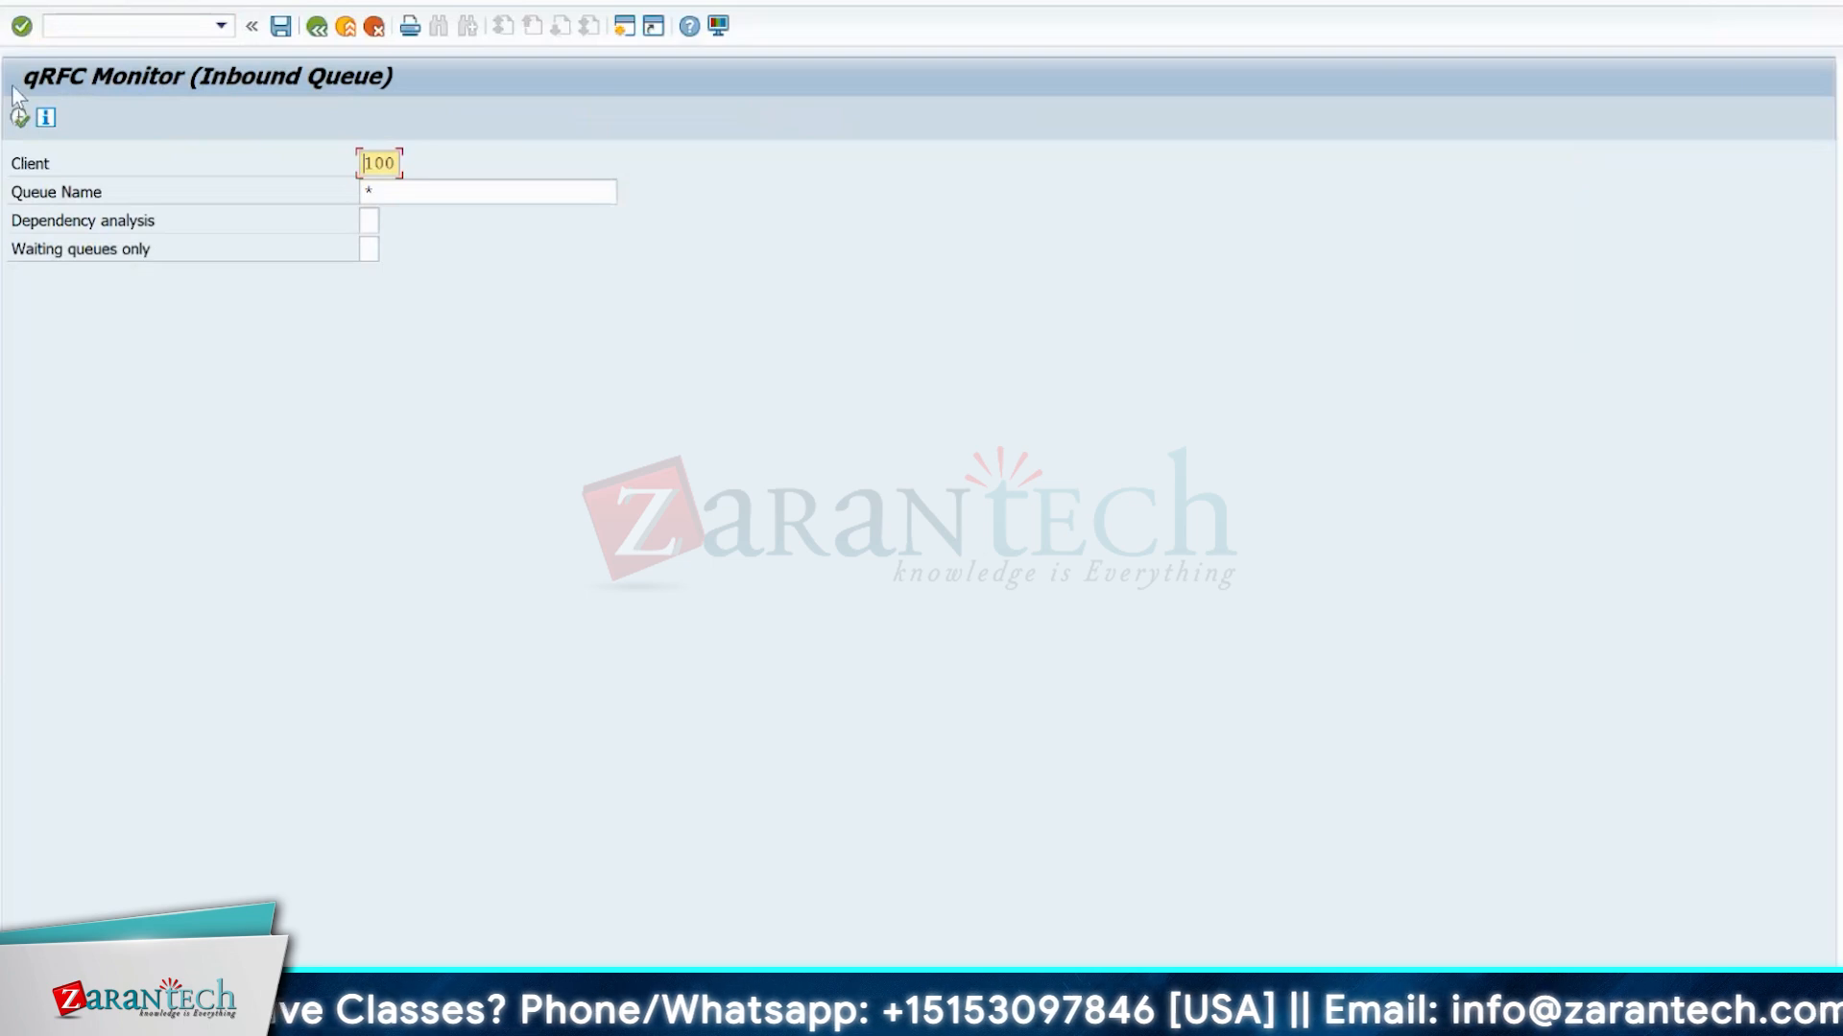
click(19, 119)
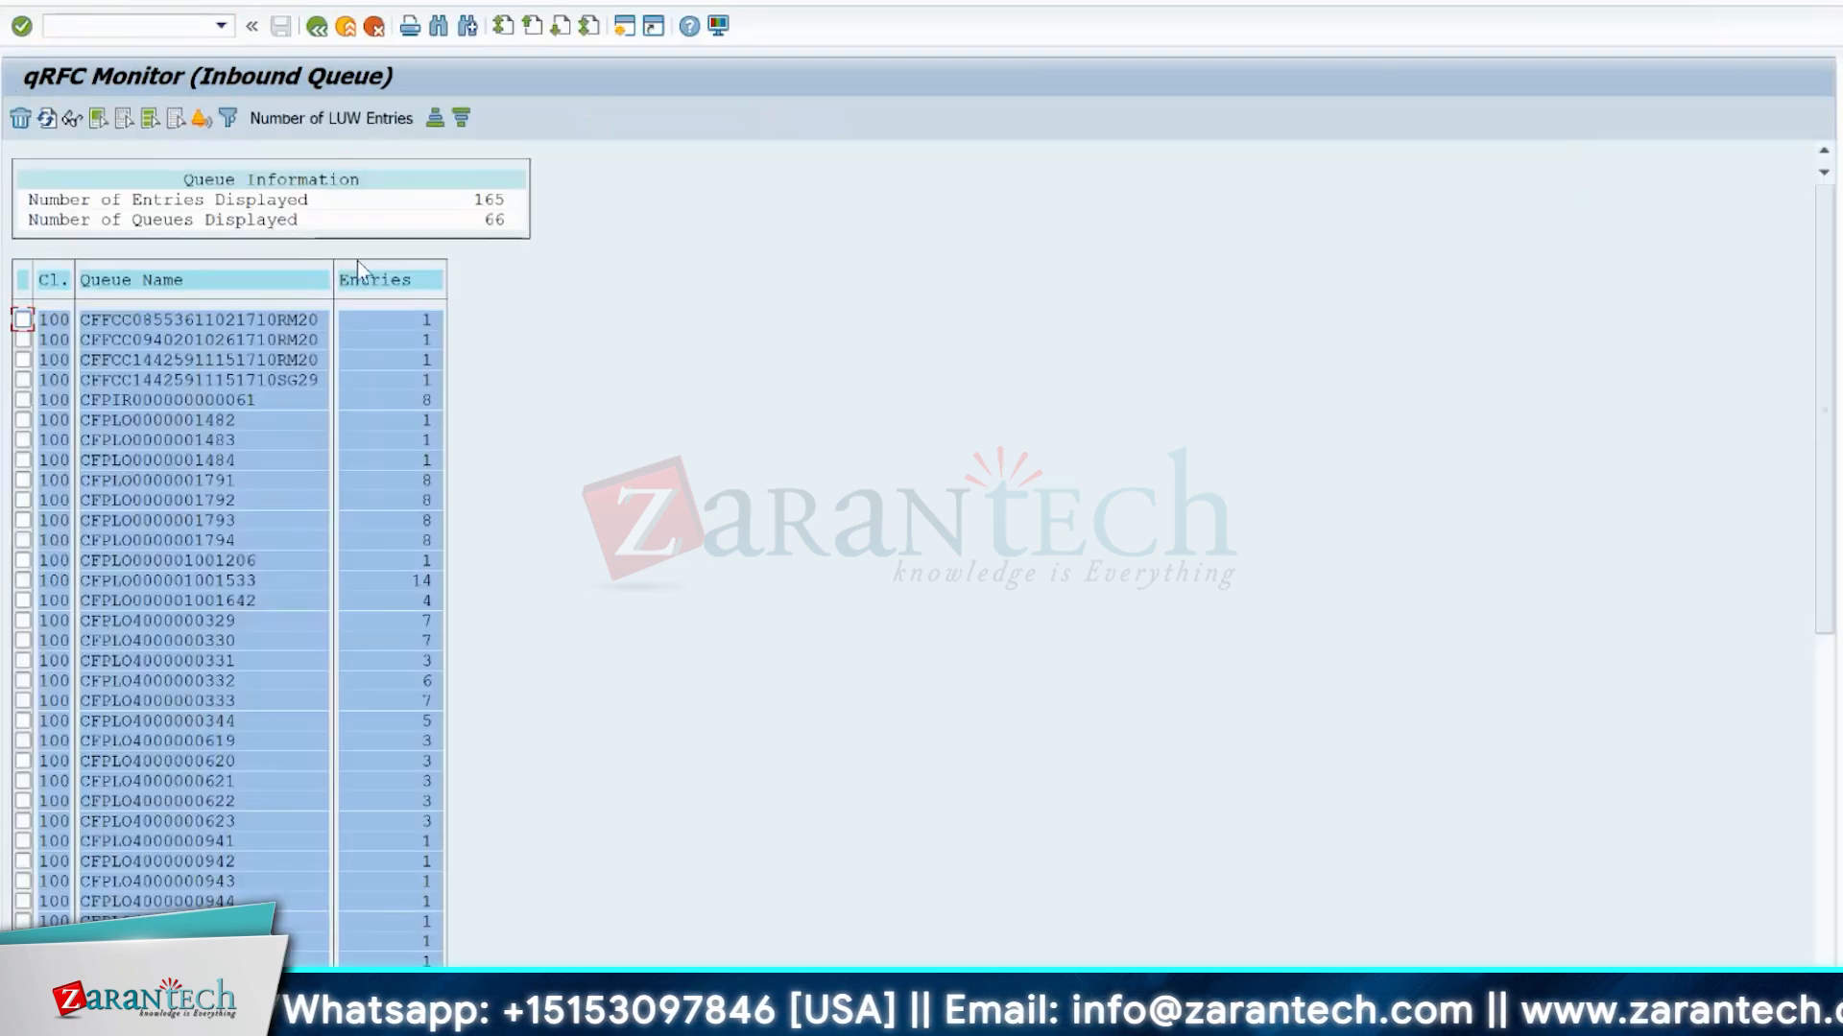
key(ctrl+f)
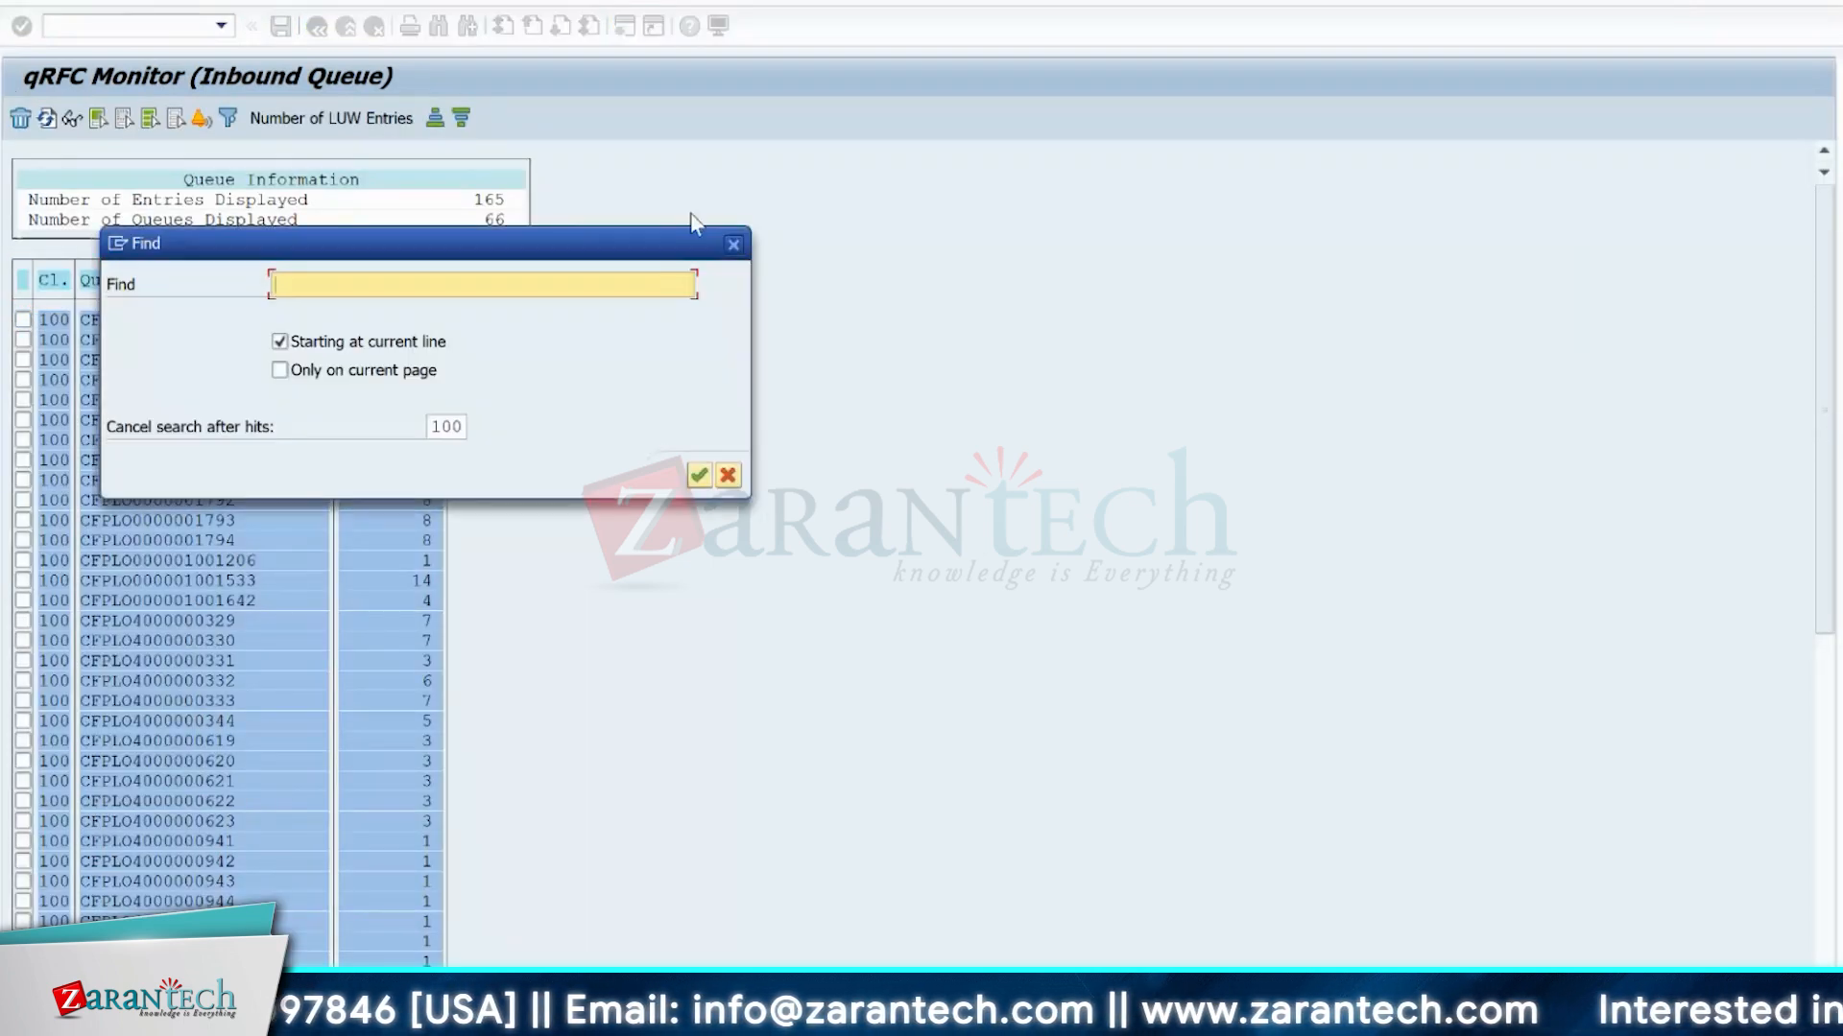
click(733, 244)
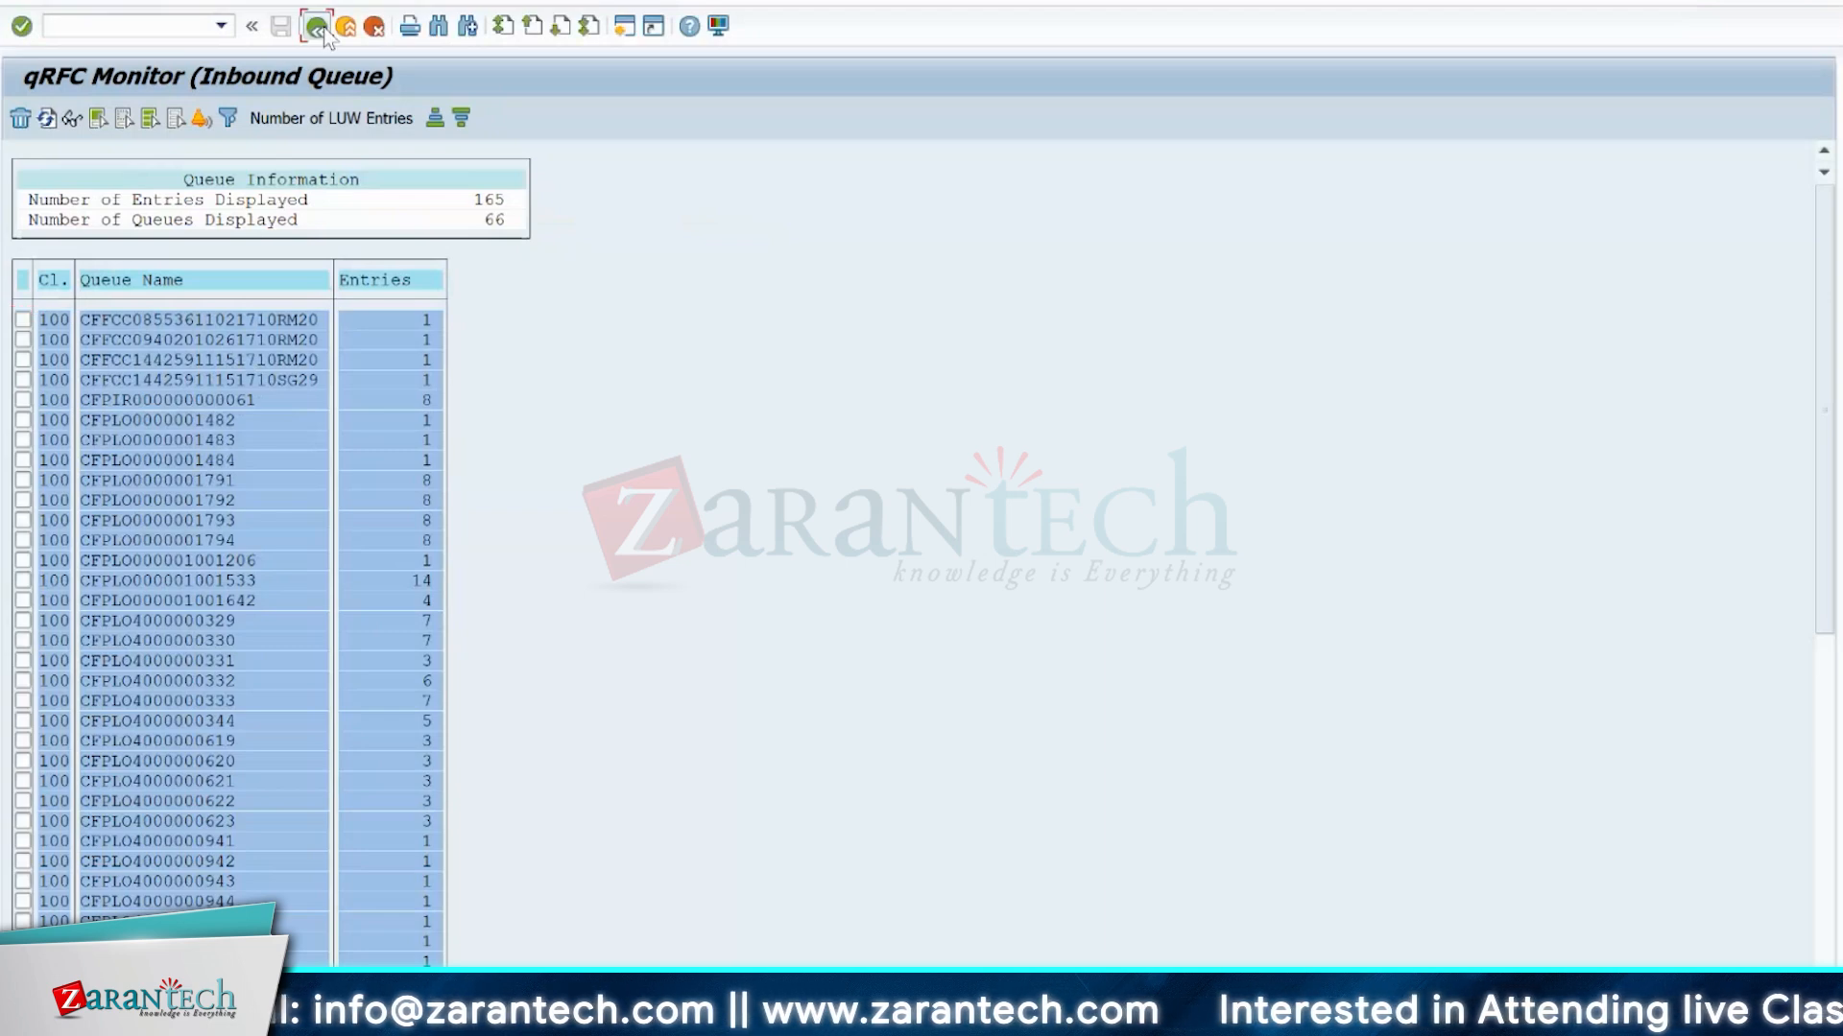
click(317, 25)
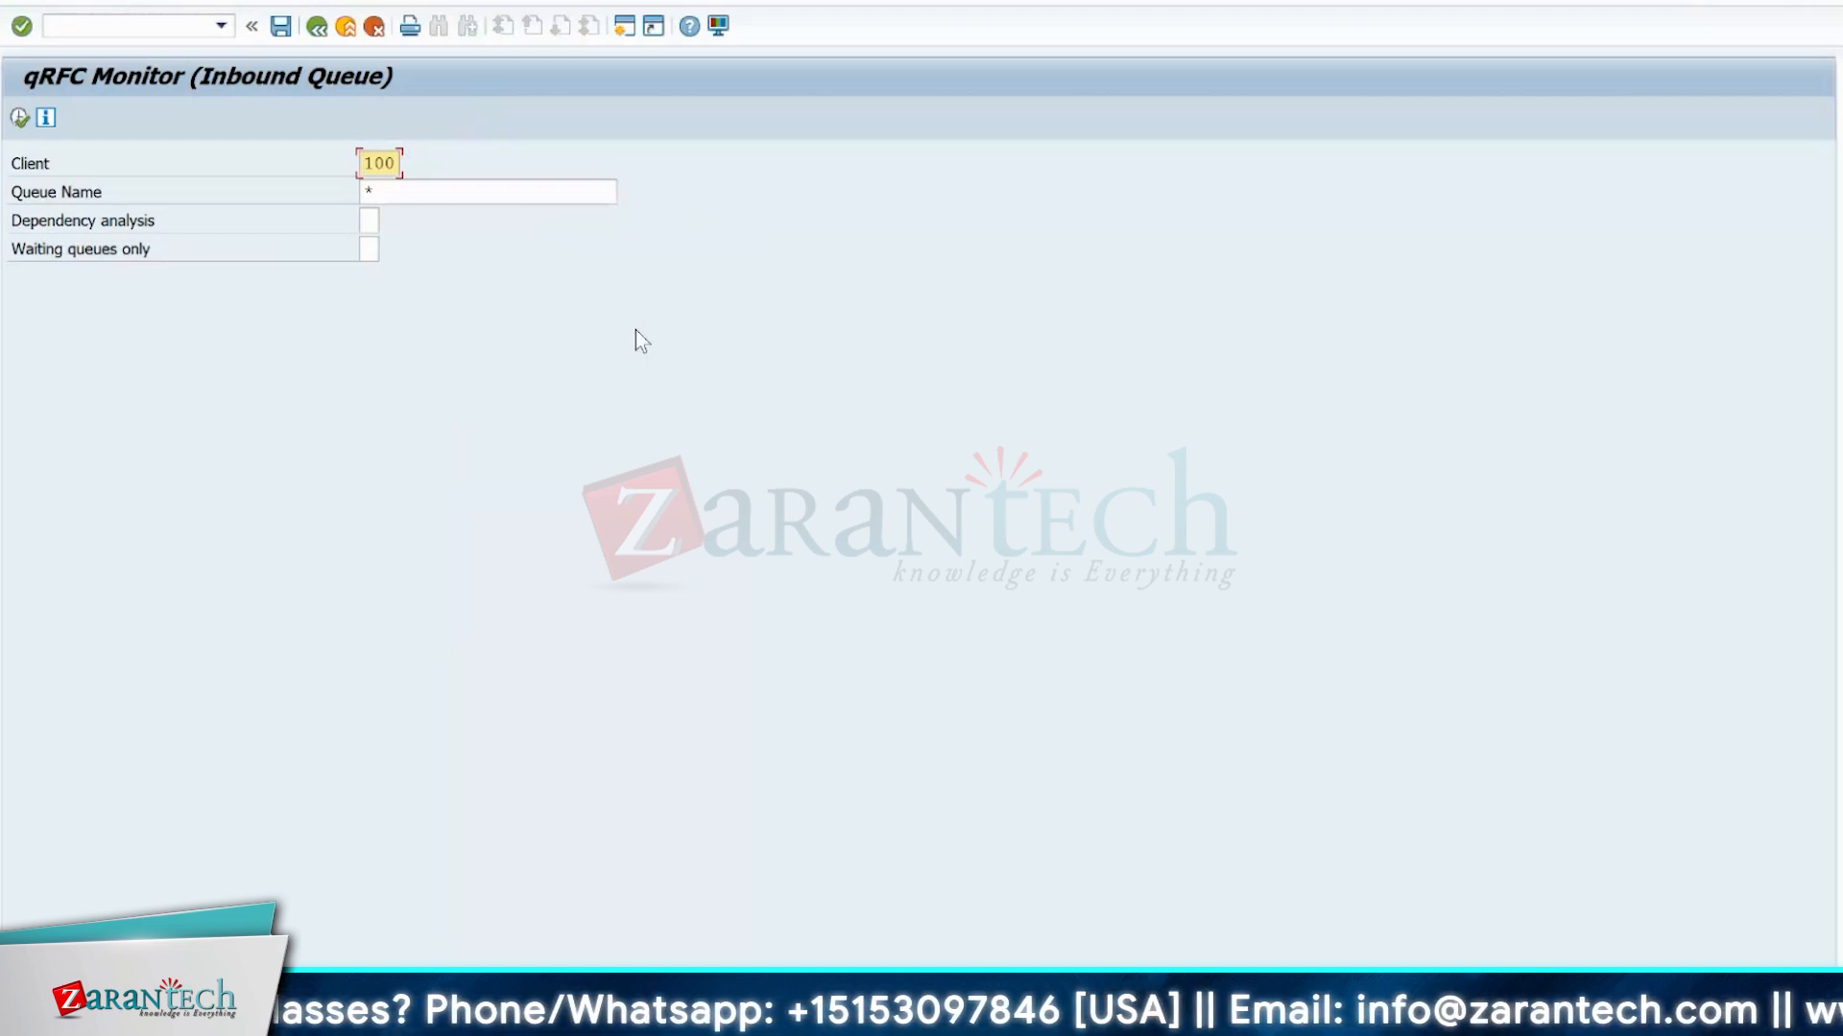
List the inbound queues, find the queue containing delivery number 180000048 and open it to examine its status.
click(19, 118)
key(ctrl+f)
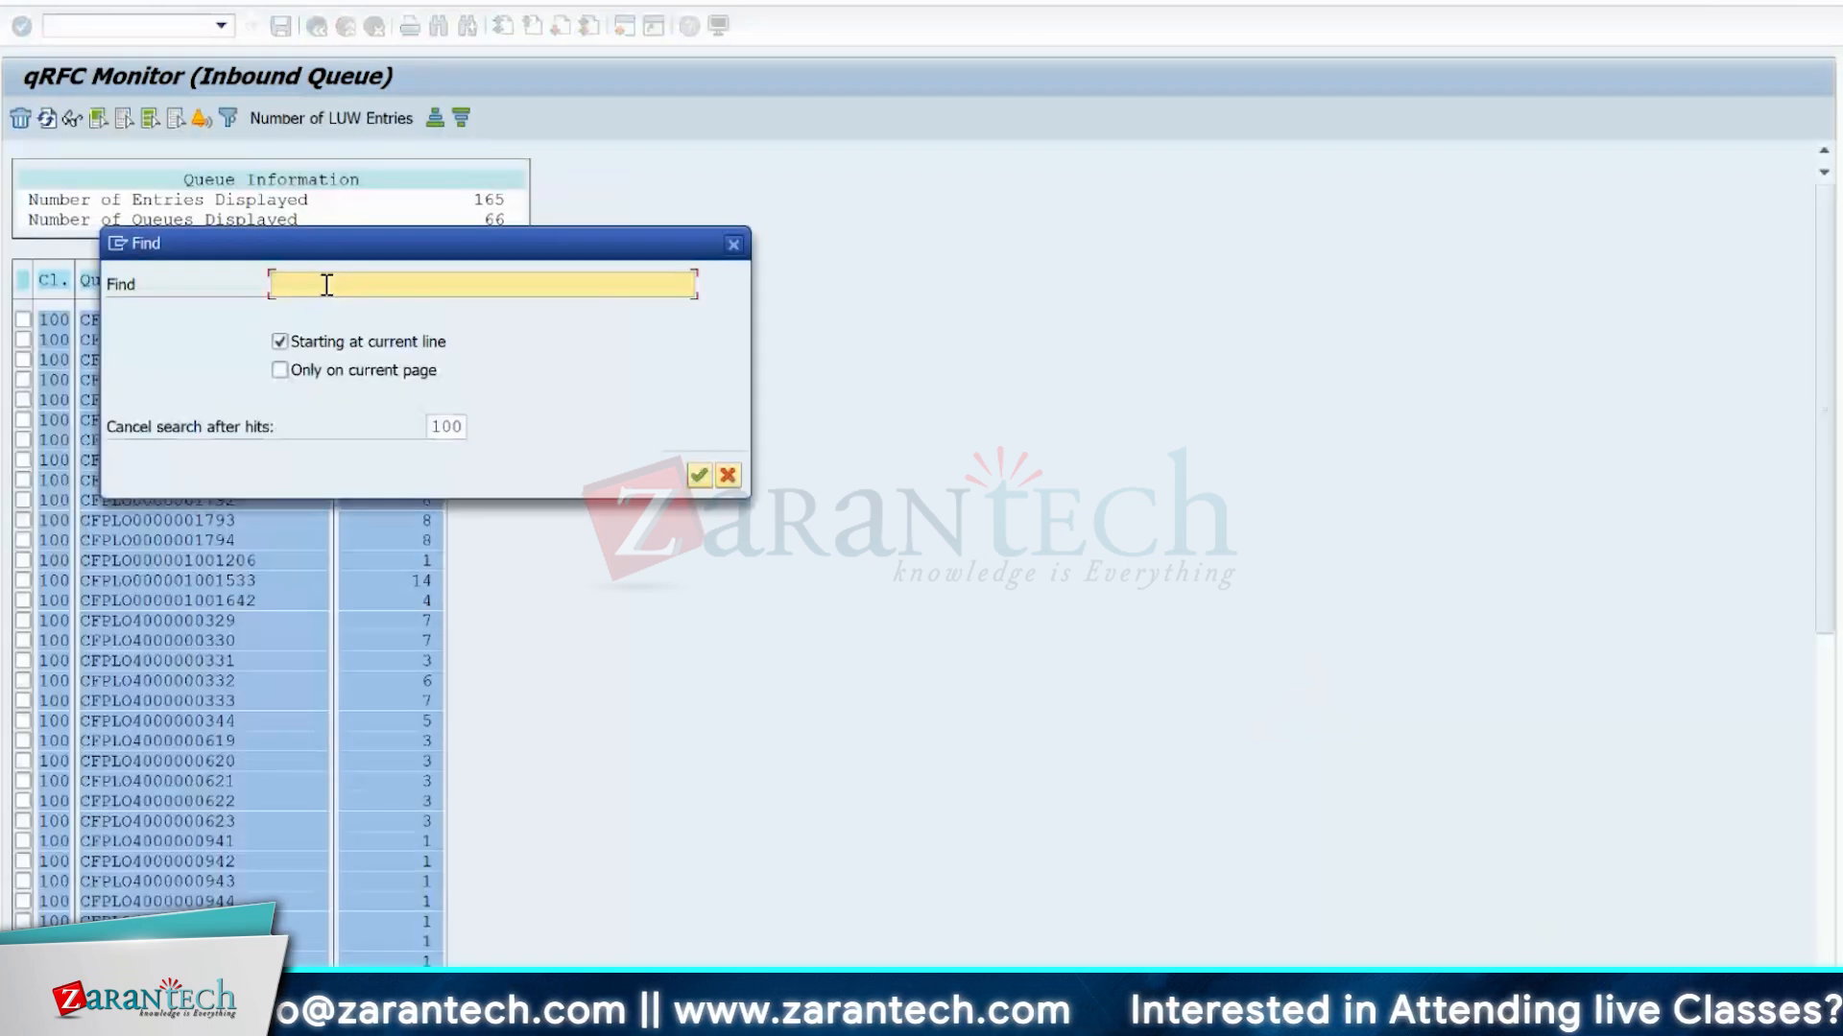
text(180000048)
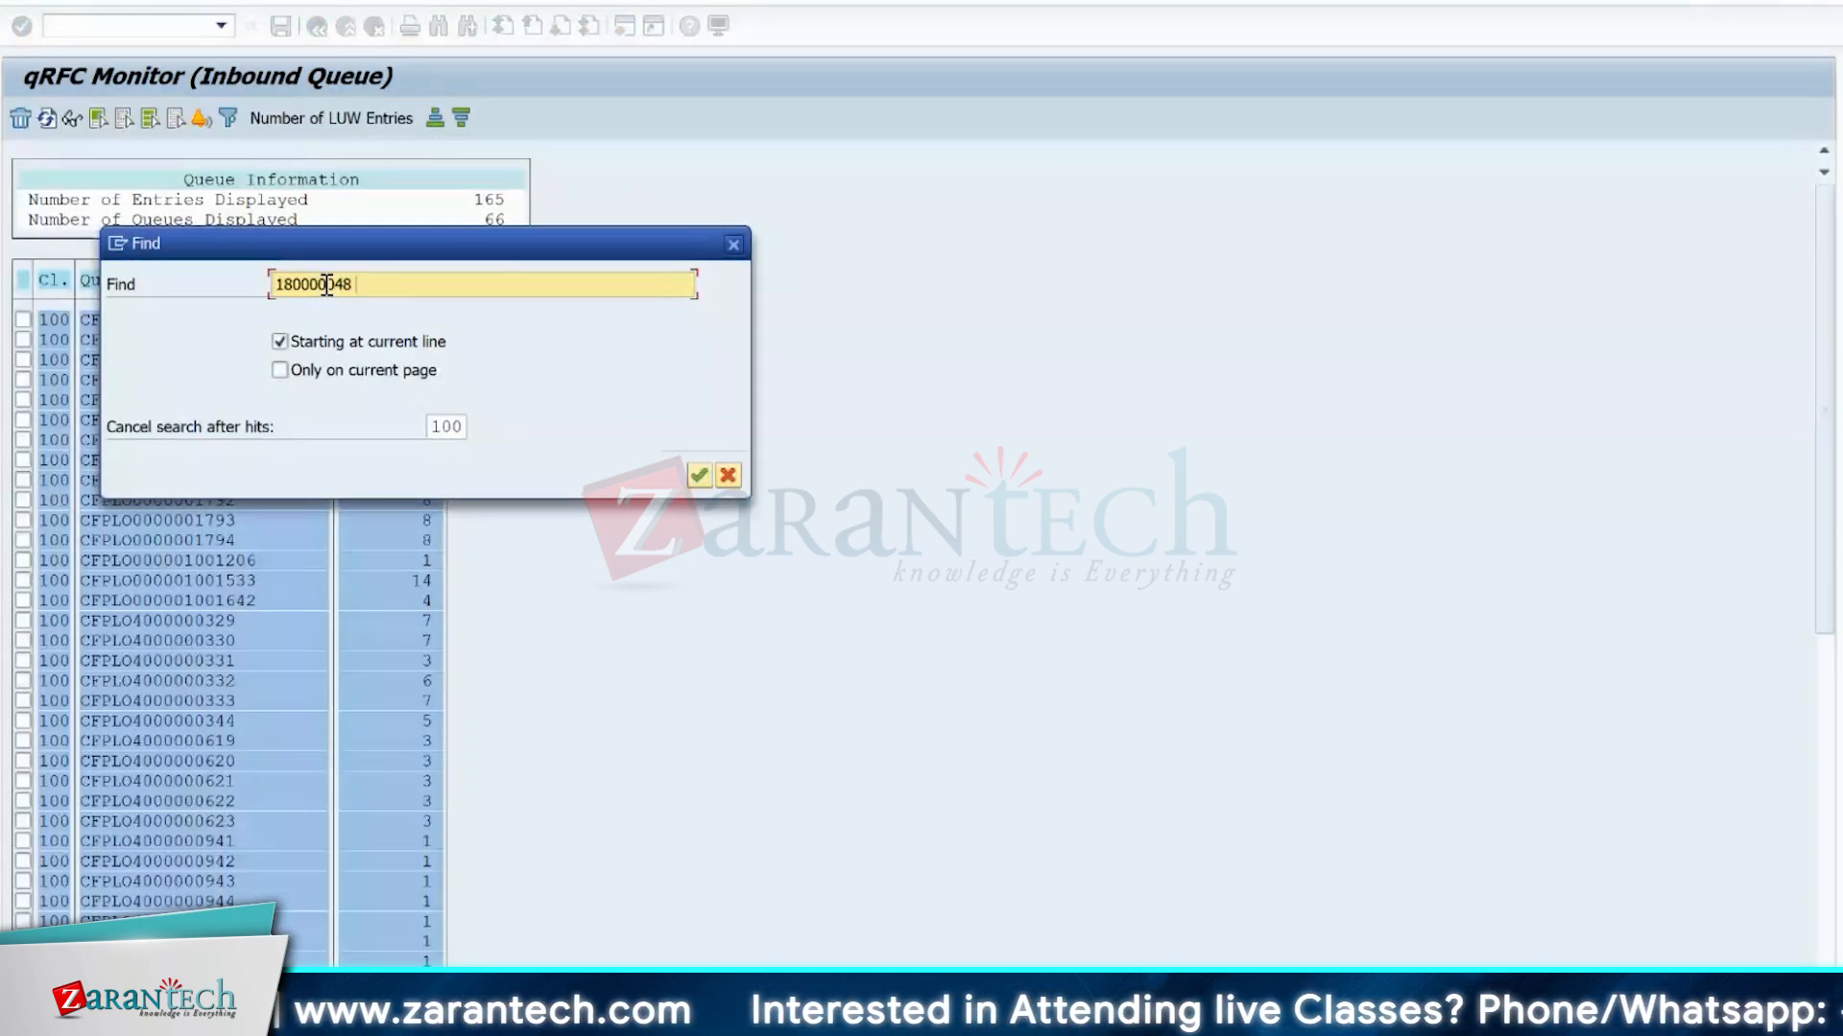
key(Return)
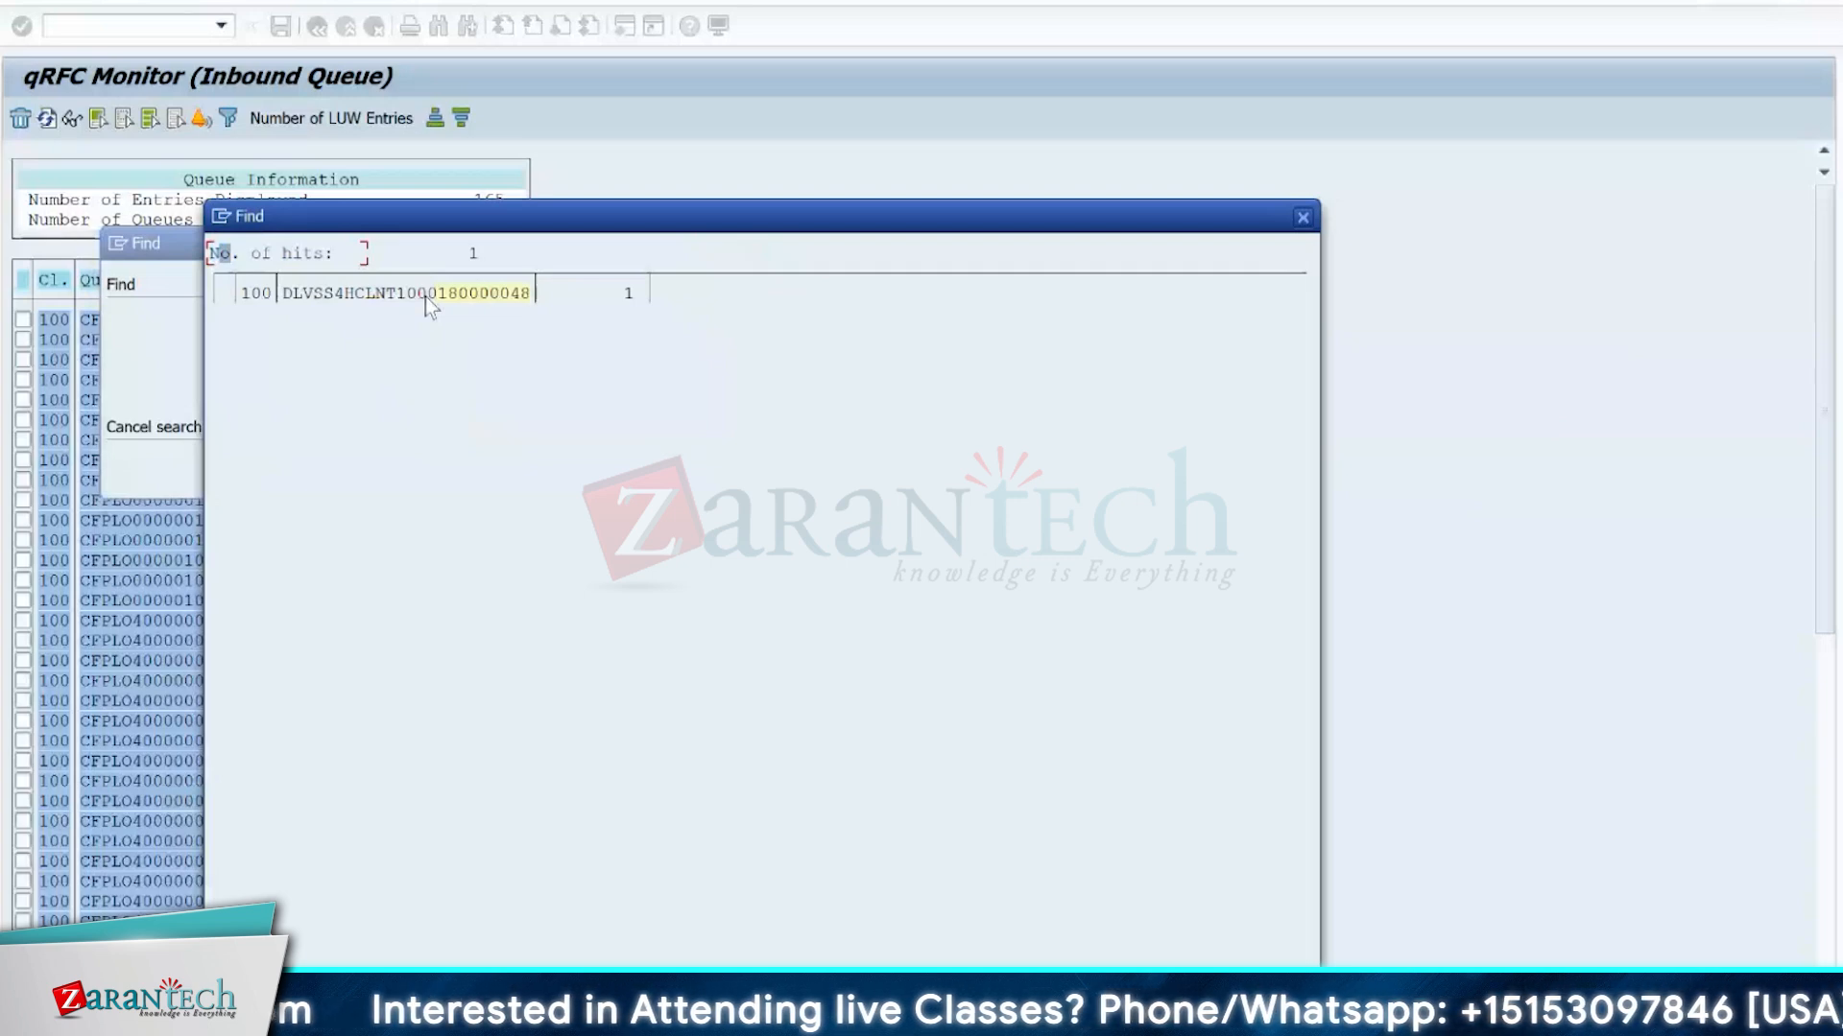
key(Escape)
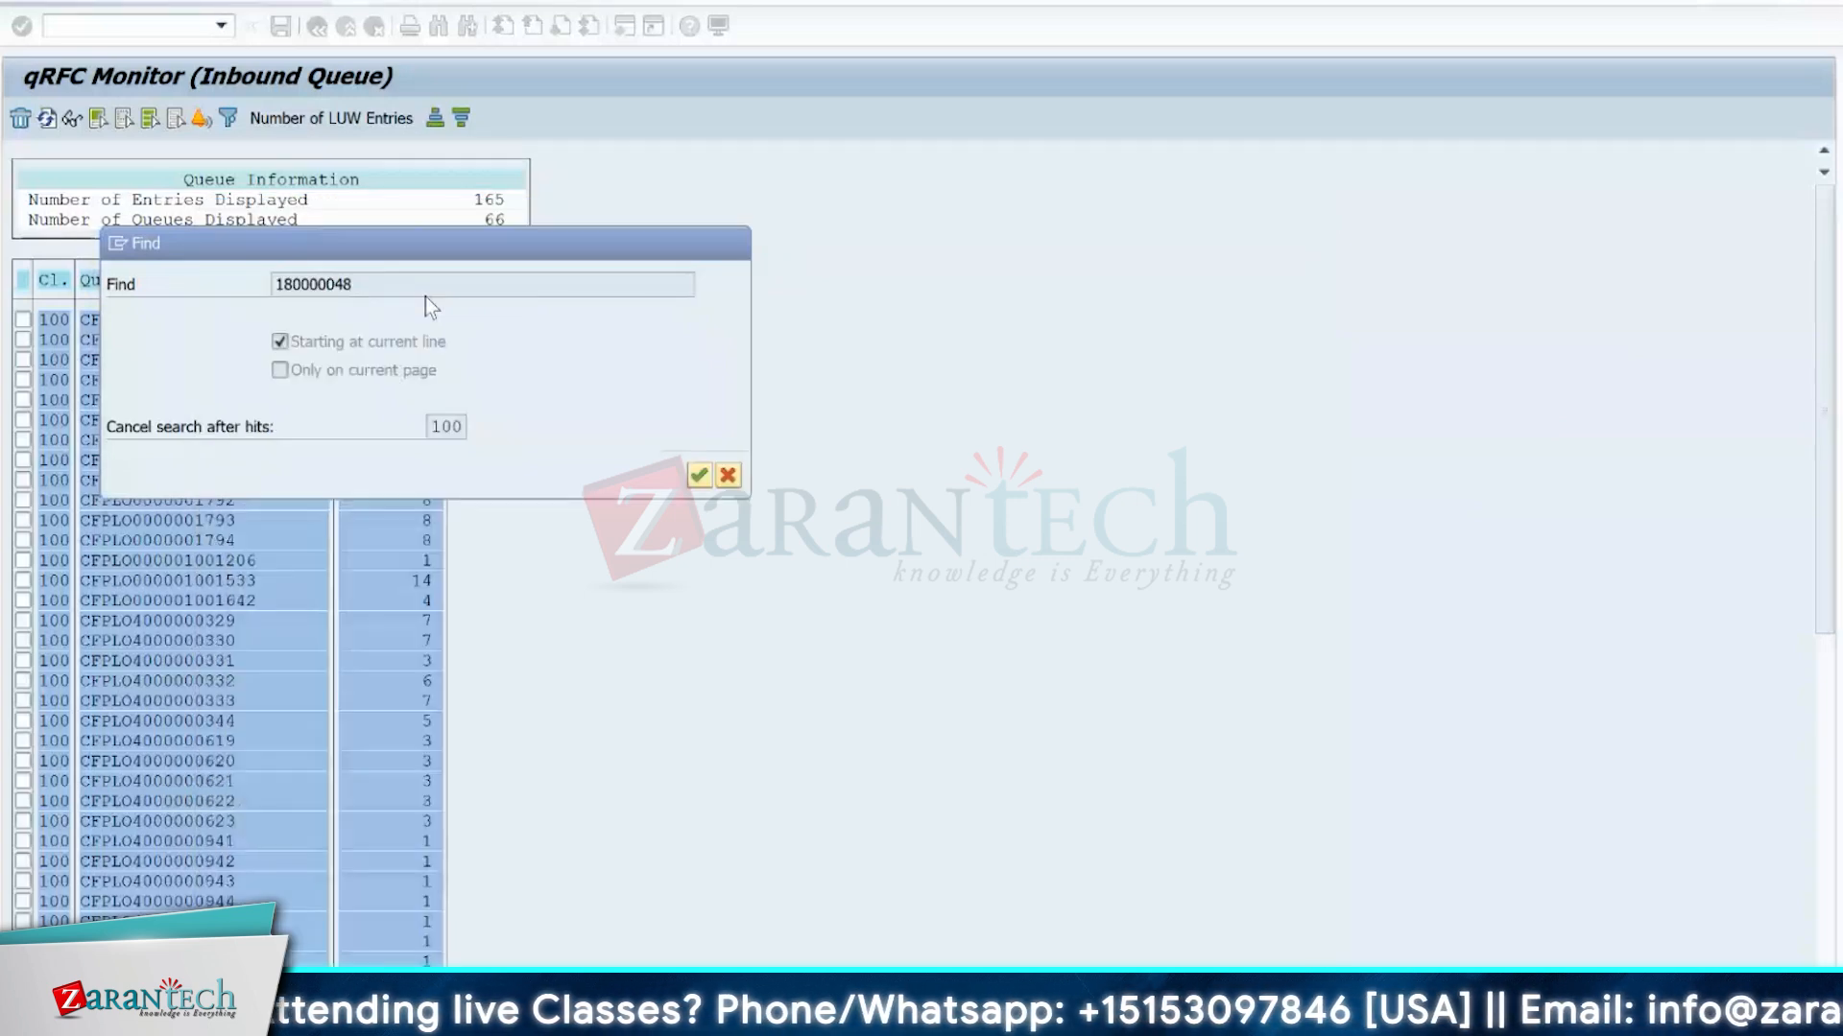
key(Escape)
double_click(196, 160)
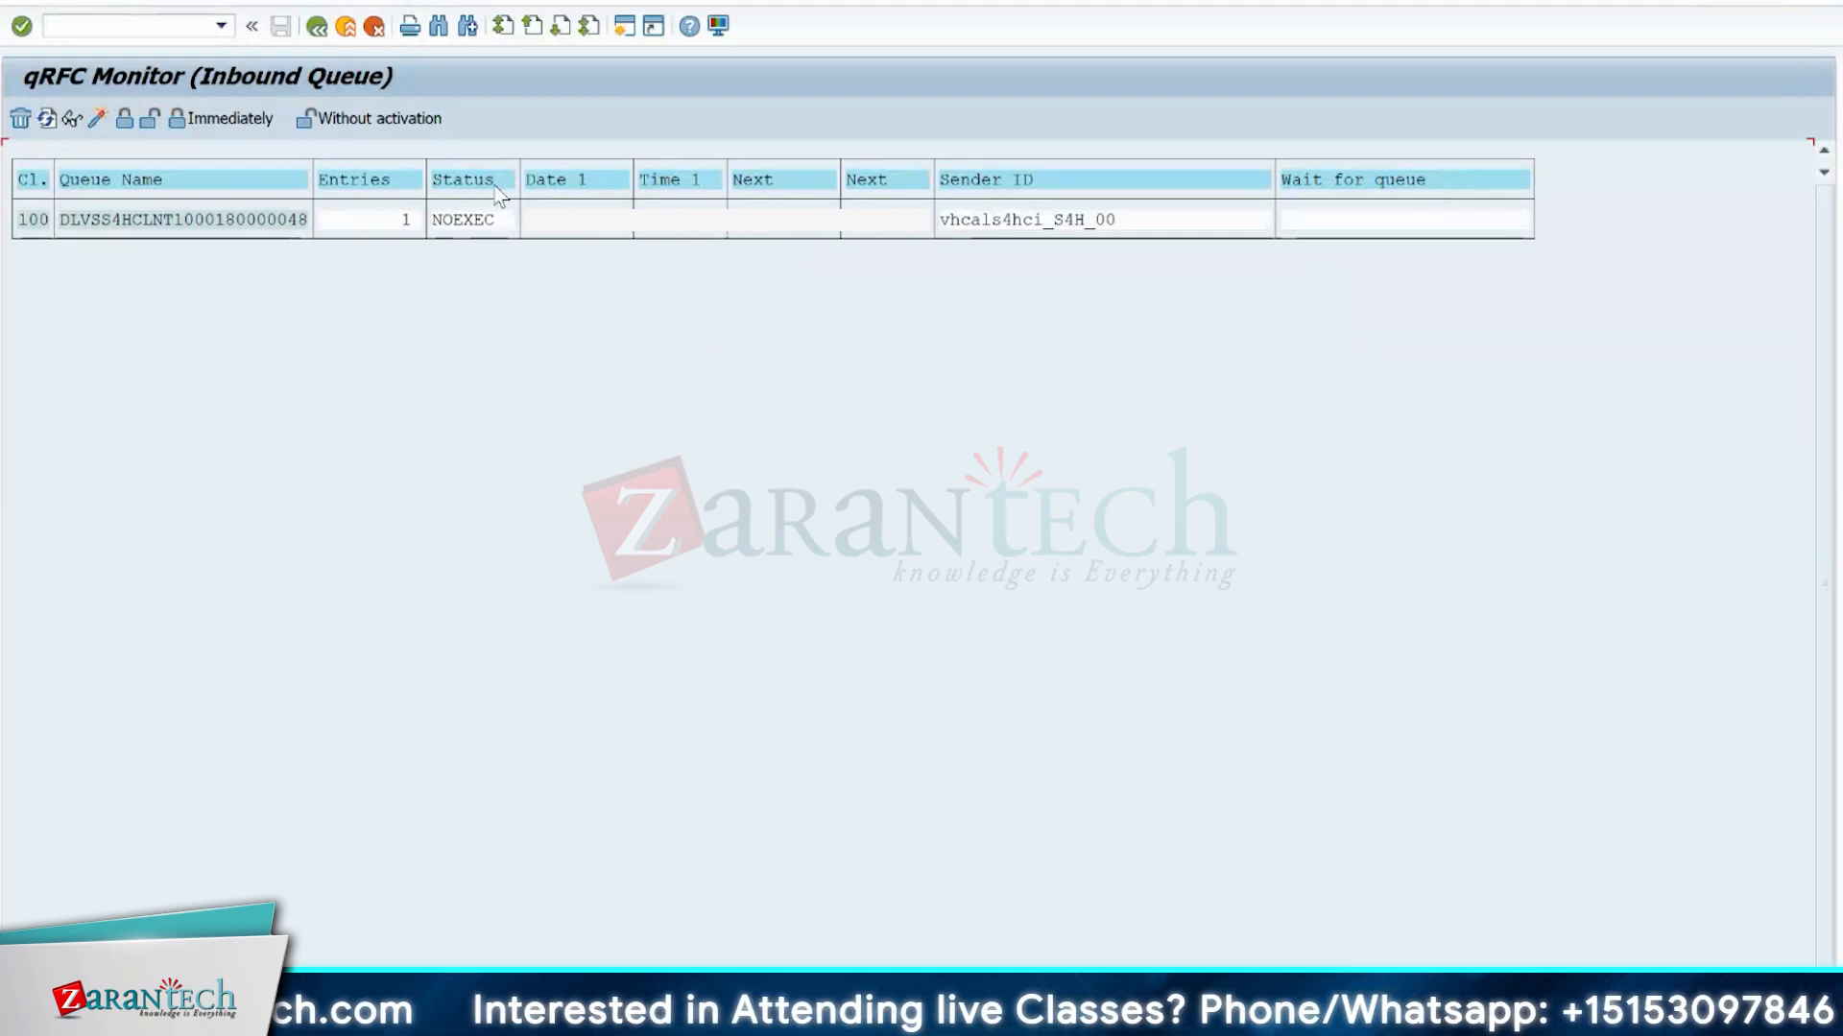
click(219, 226)
drag(217, 223, 289, 234)
key(ctrl+c)
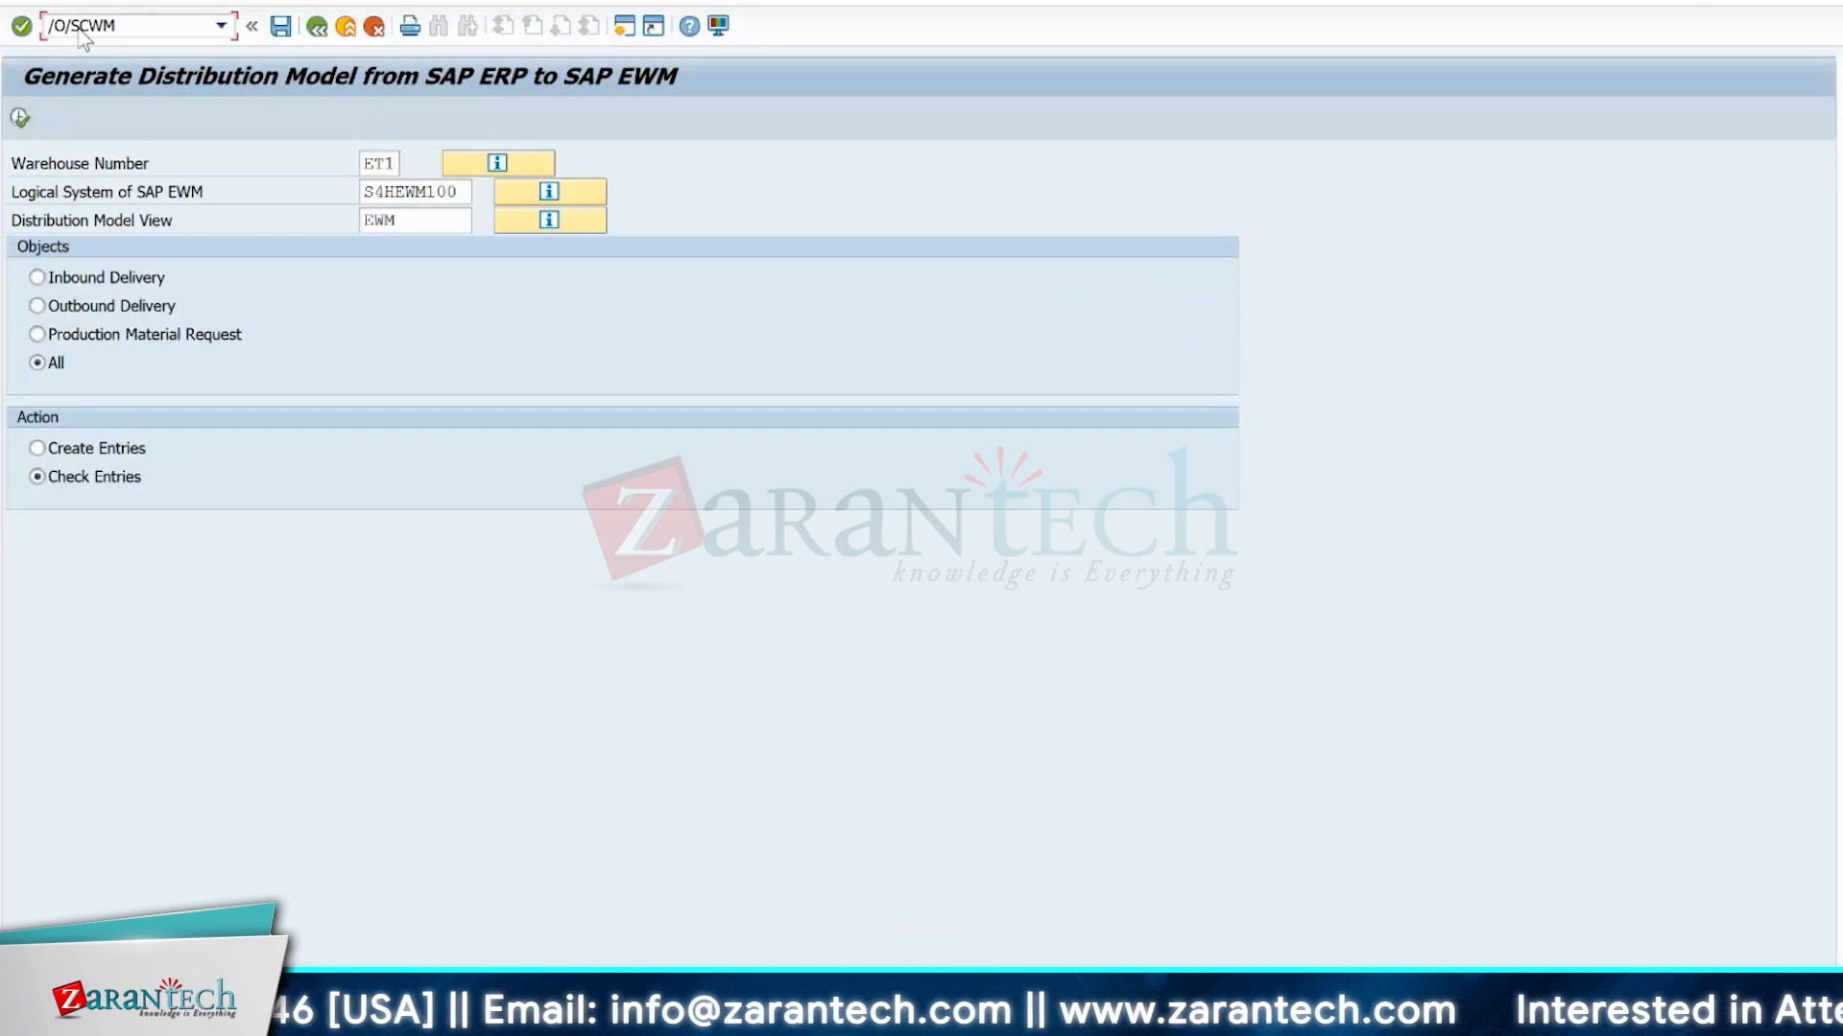
Open /SCWM/PRDI in a new session from the distribution model generation window and search for inbound delivery 180000048.
text(/PRDI)
key(Return)
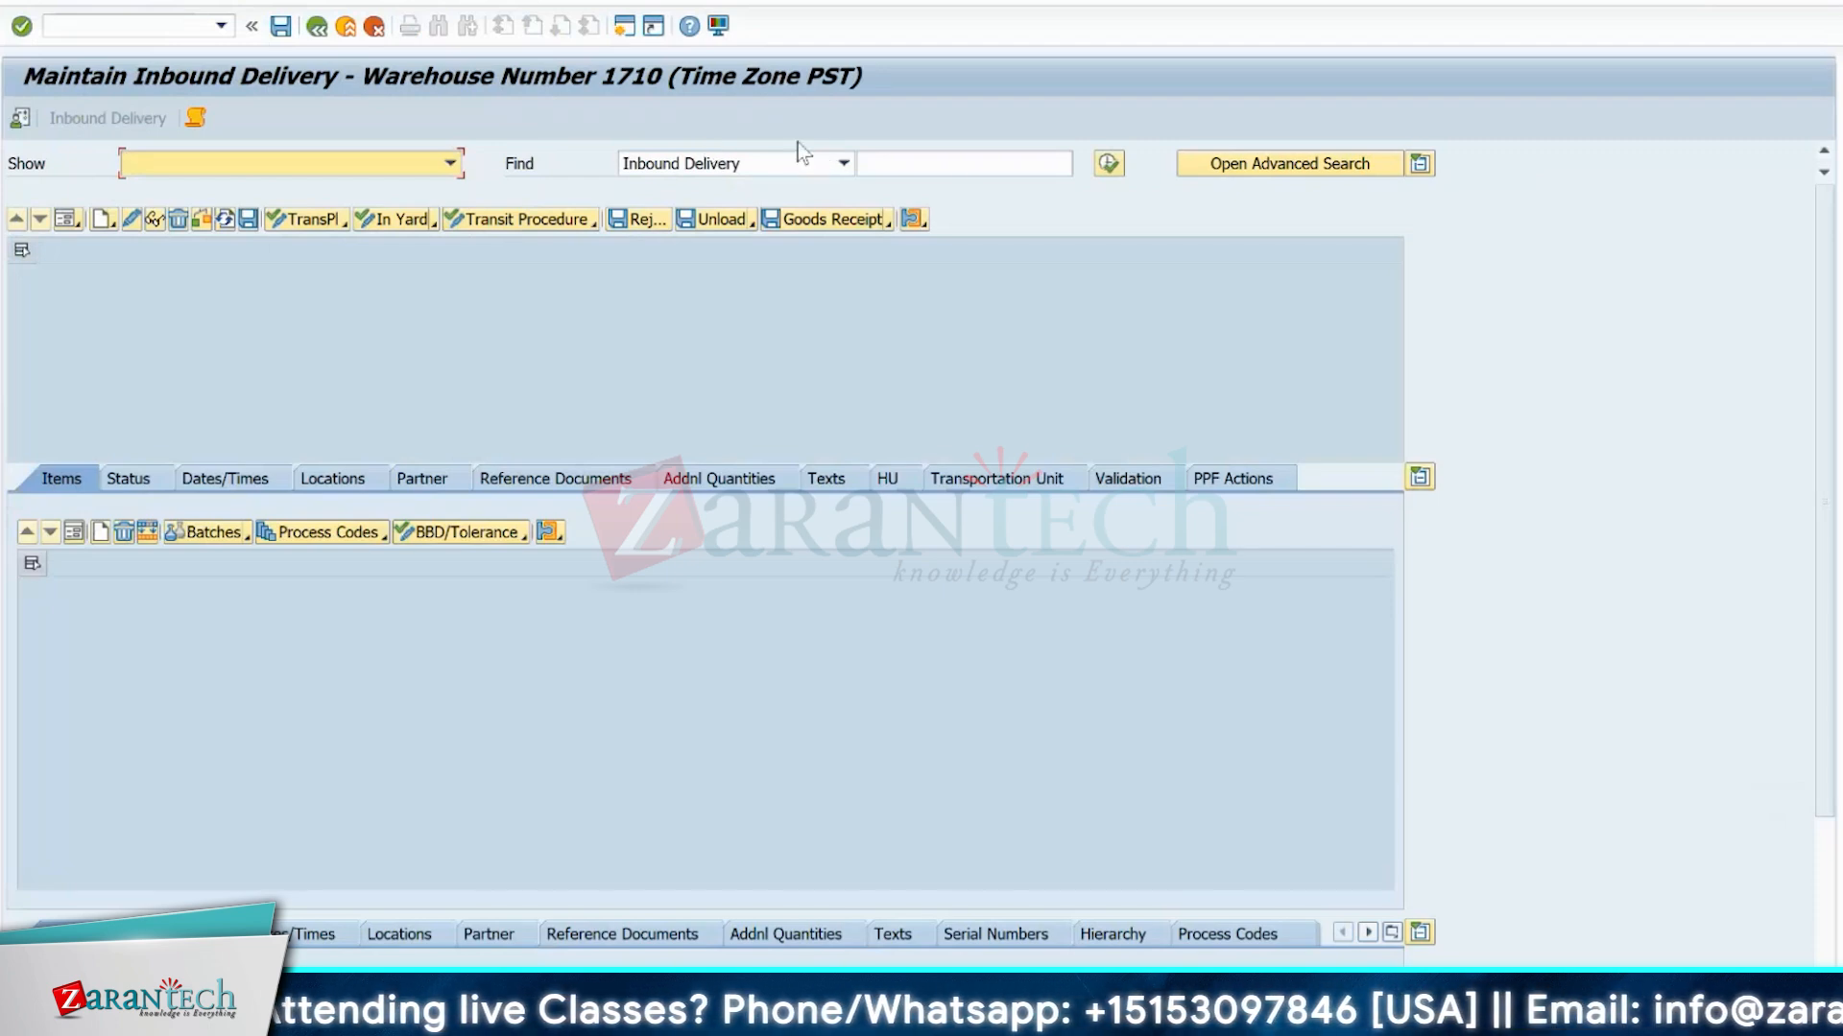
click(842, 163)
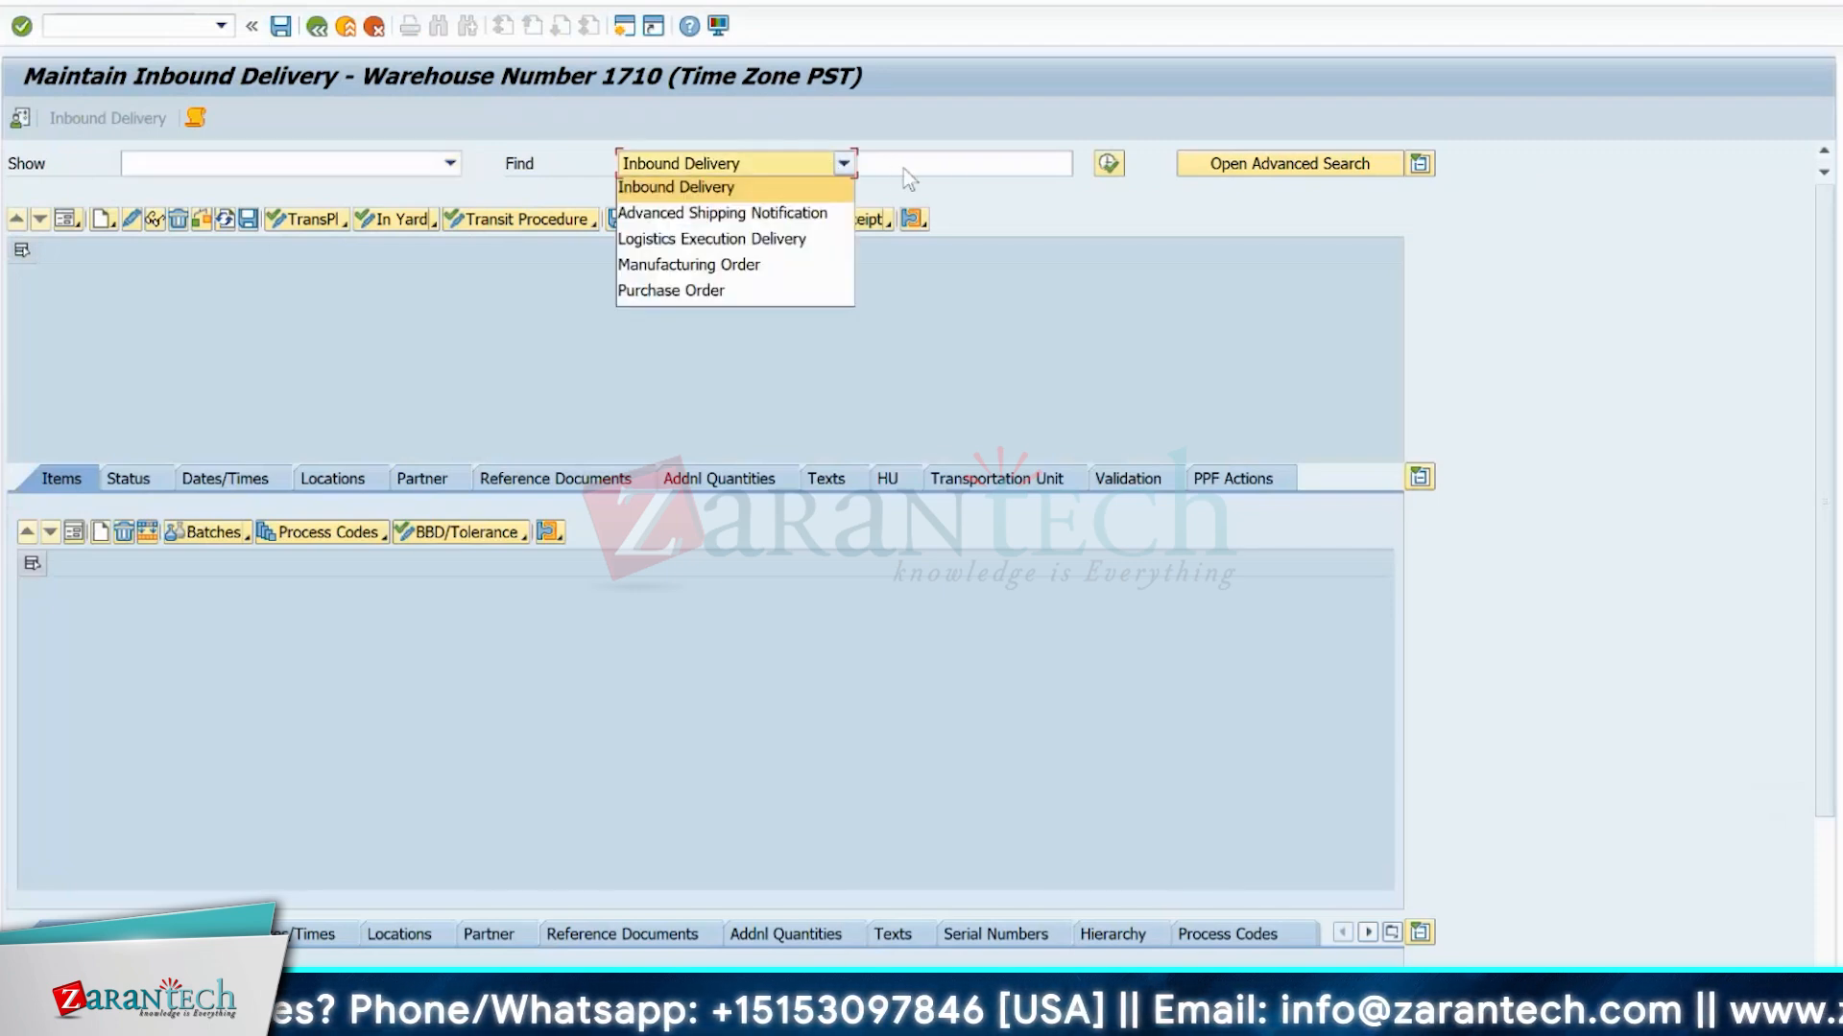
click(902, 169)
key(ctrl+v)
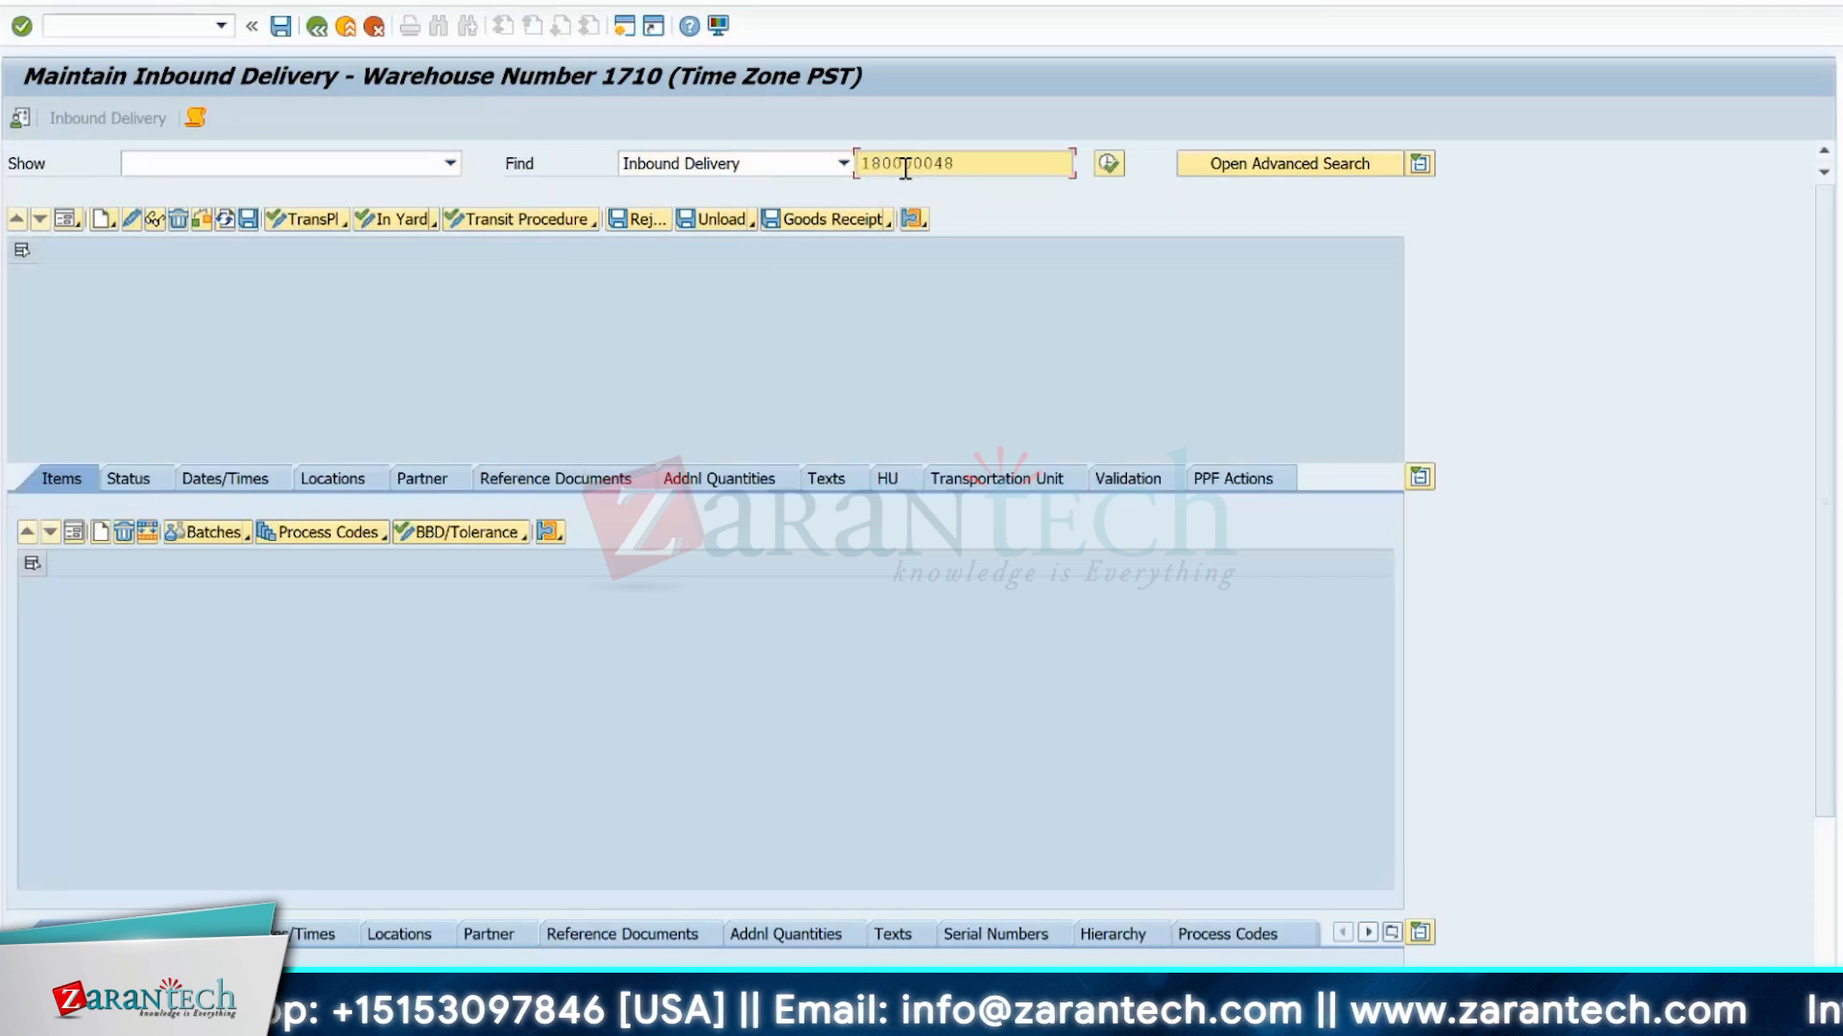
click(1111, 165)
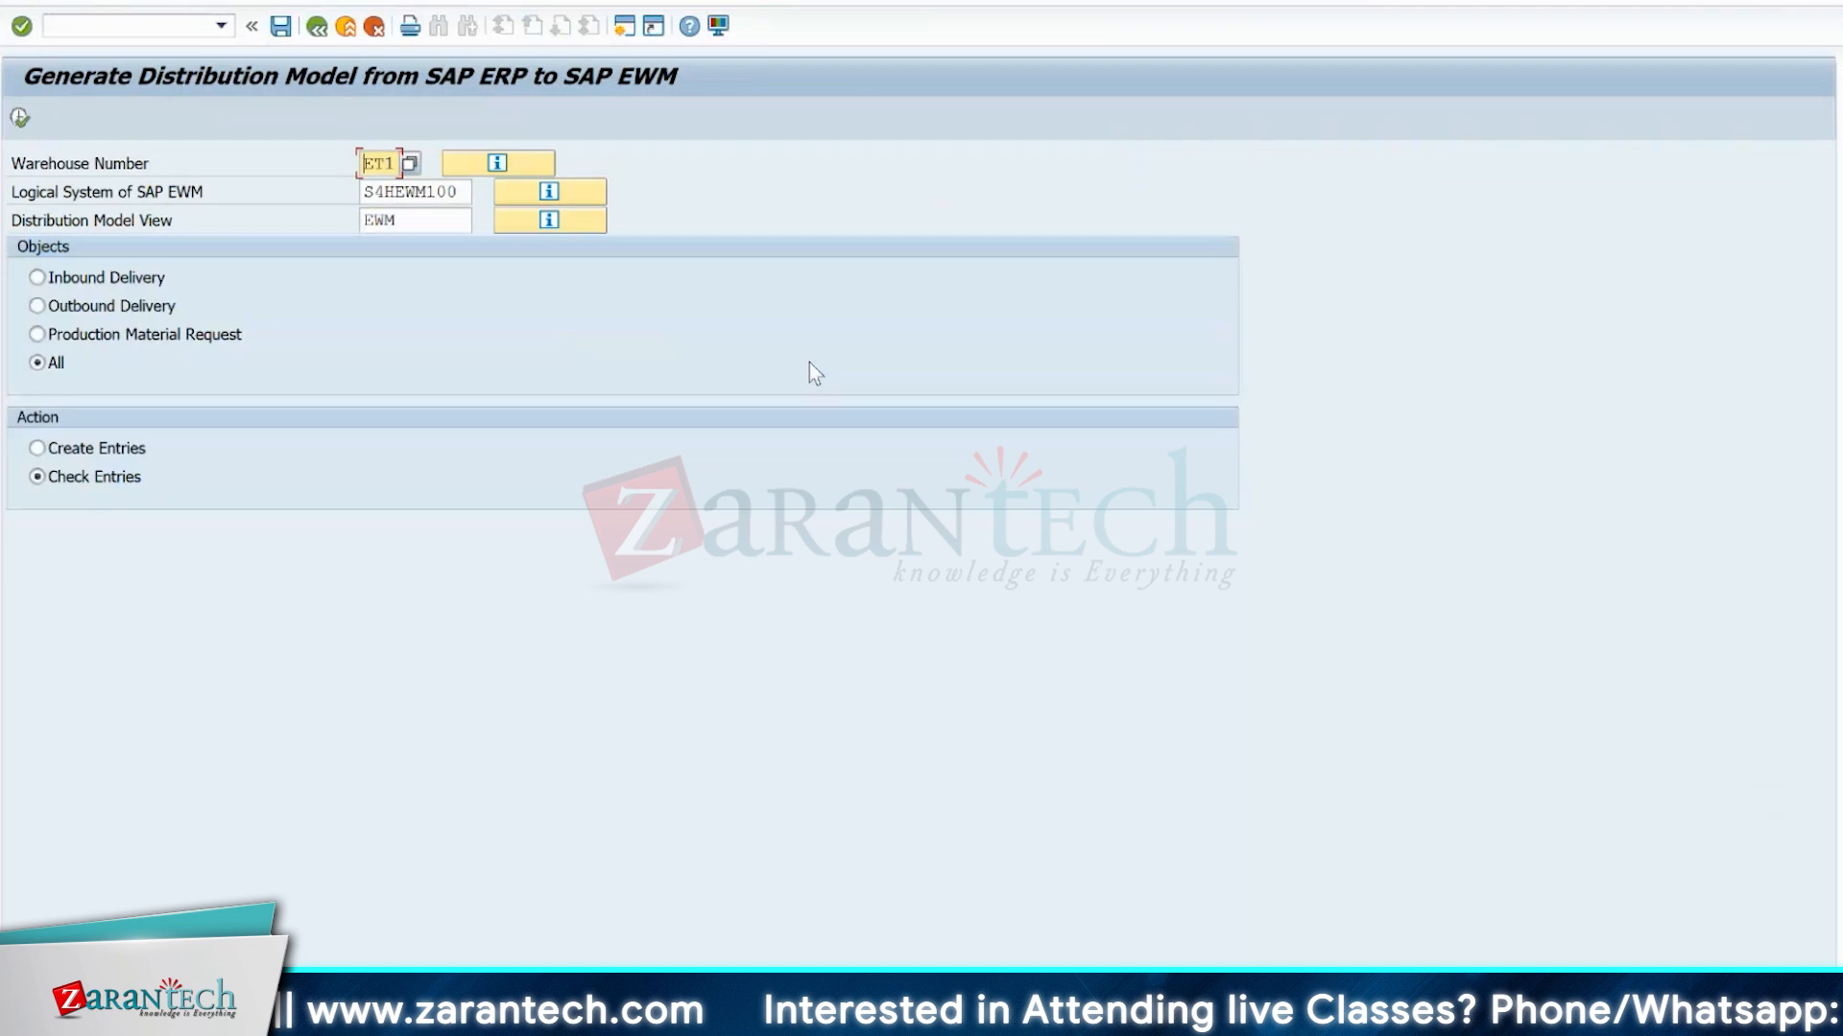
Return to the inbound queue monitor, open the delivery queue's entry, copy function module name /SCWM/INB_DLV_SAVEREPLICA and examine the entry's details.
key(alt+Tab)
key(Tab)
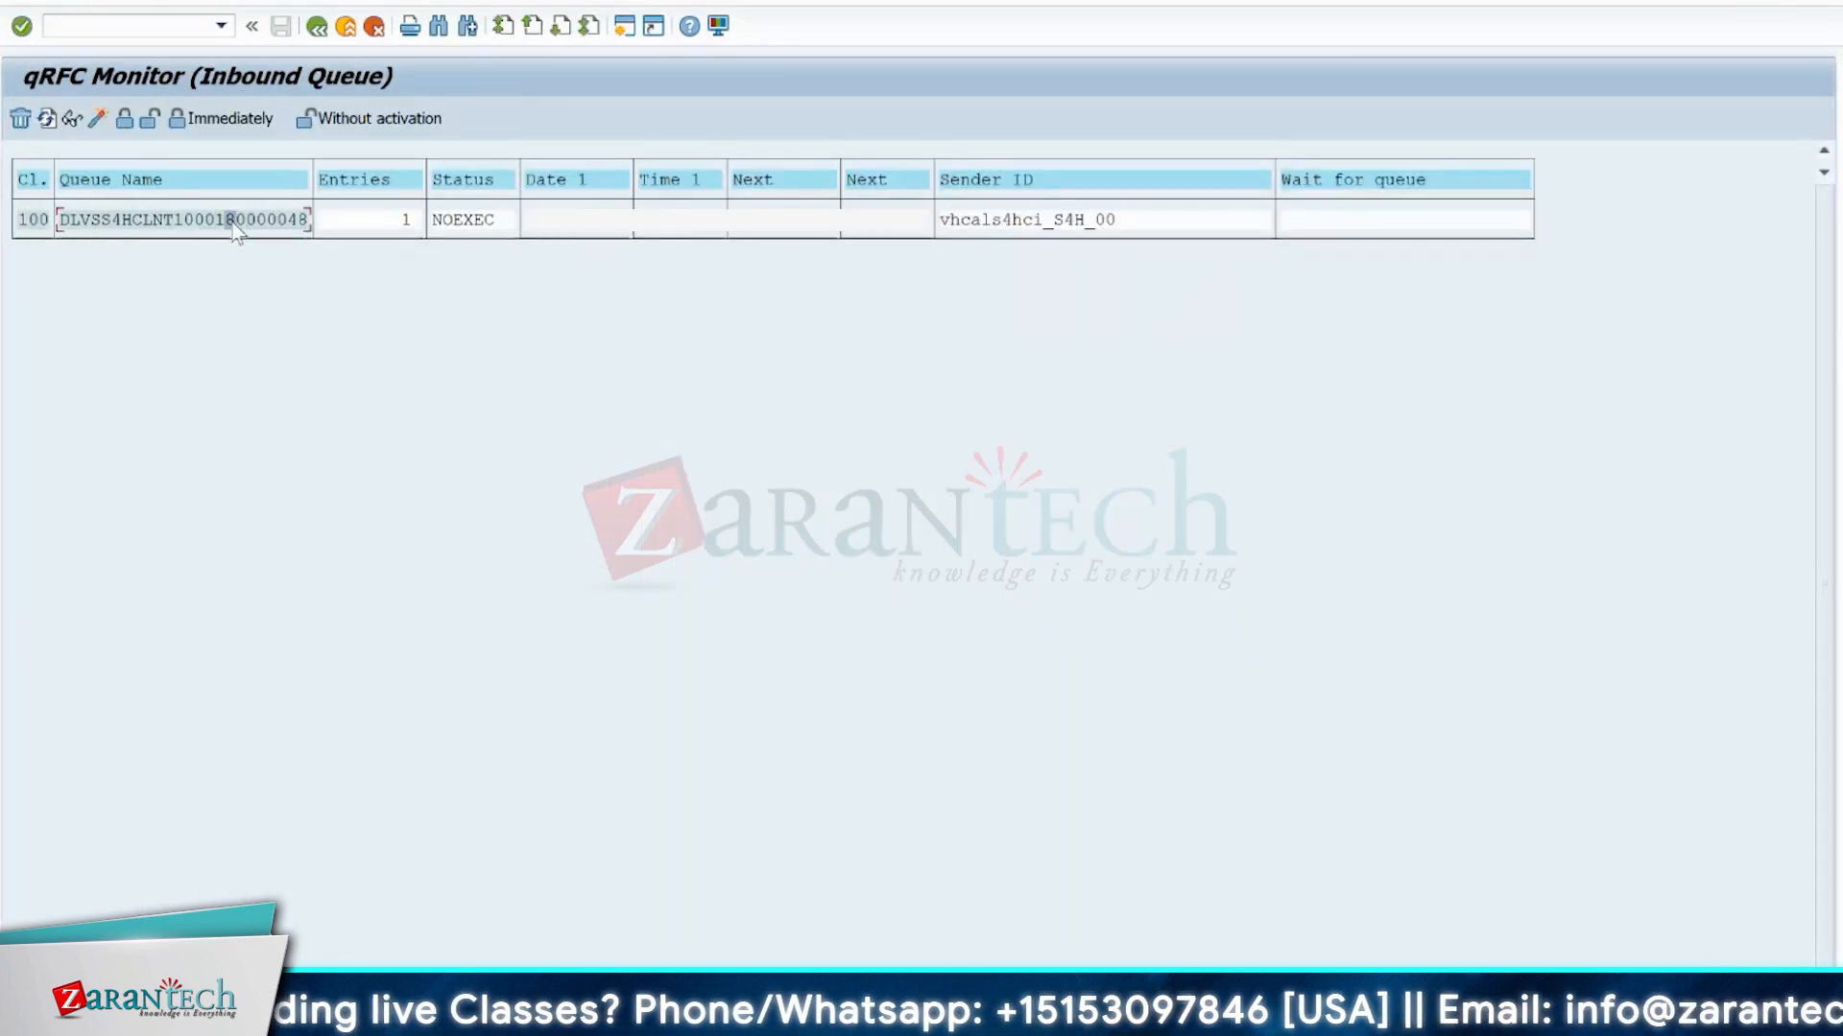
double_click(245, 219)
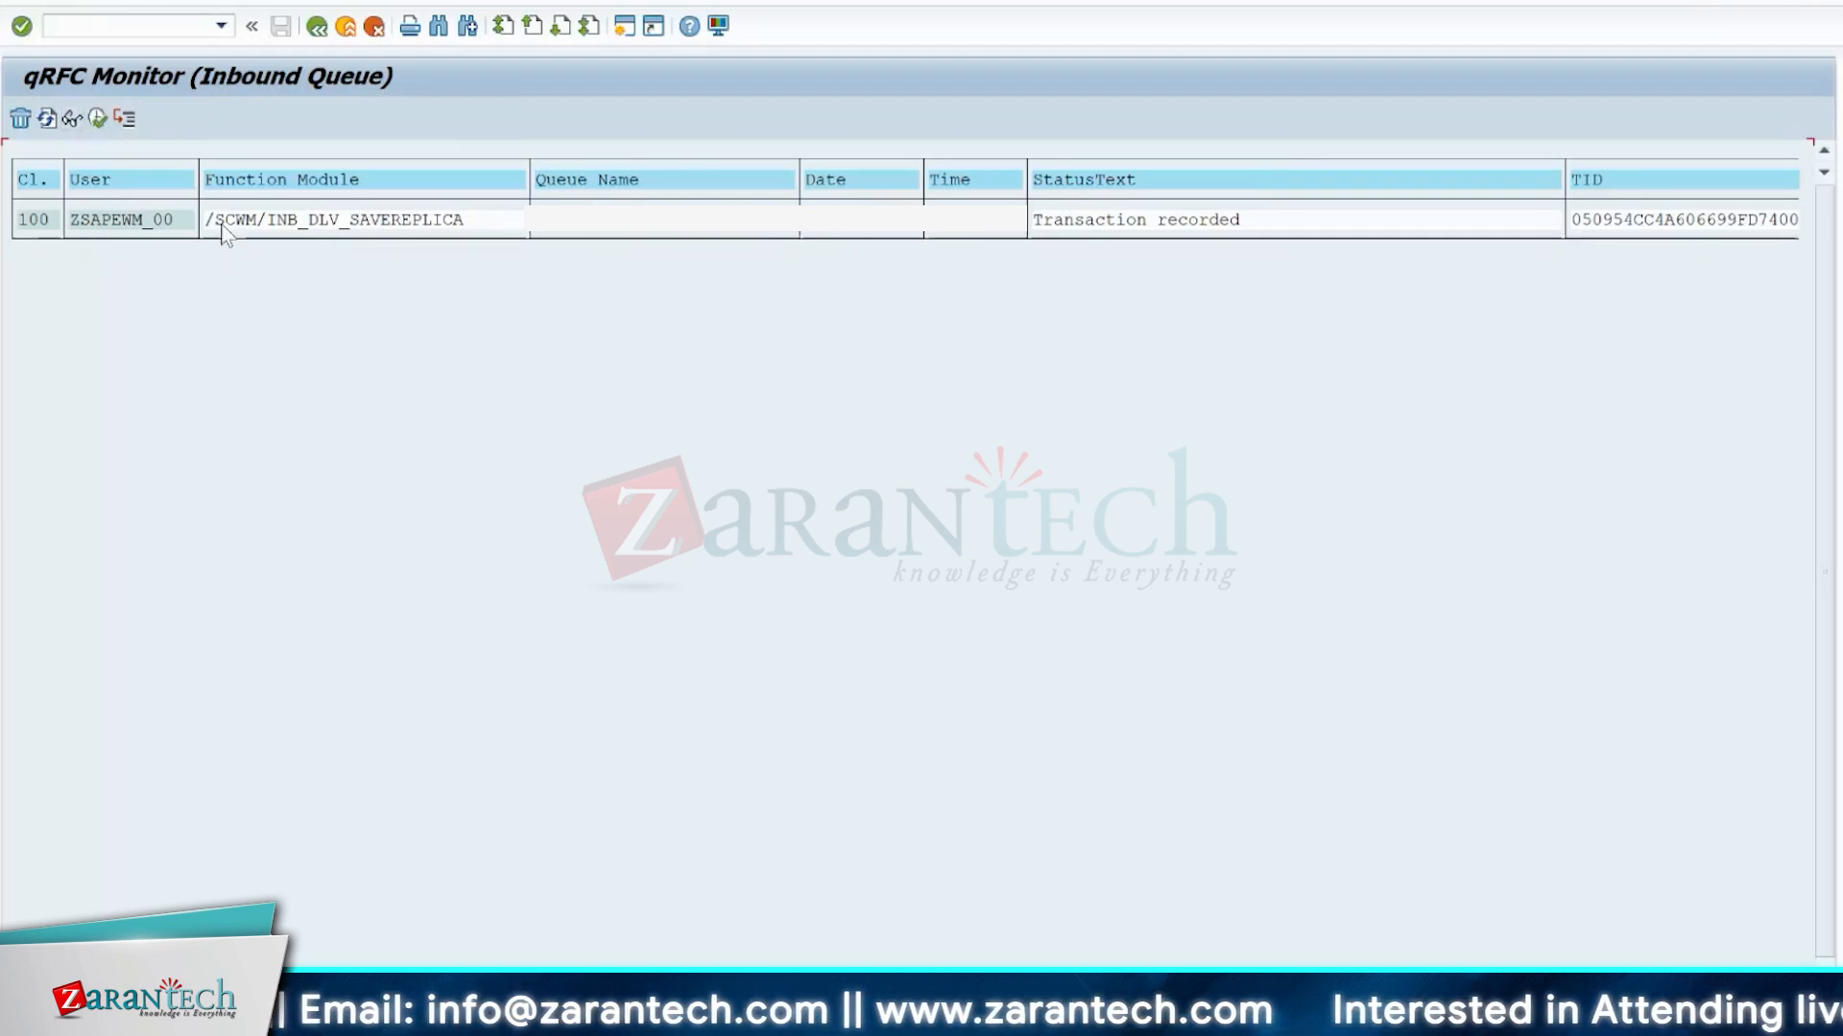
drag(206, 223, 464, 236)
key(ctrl+c)
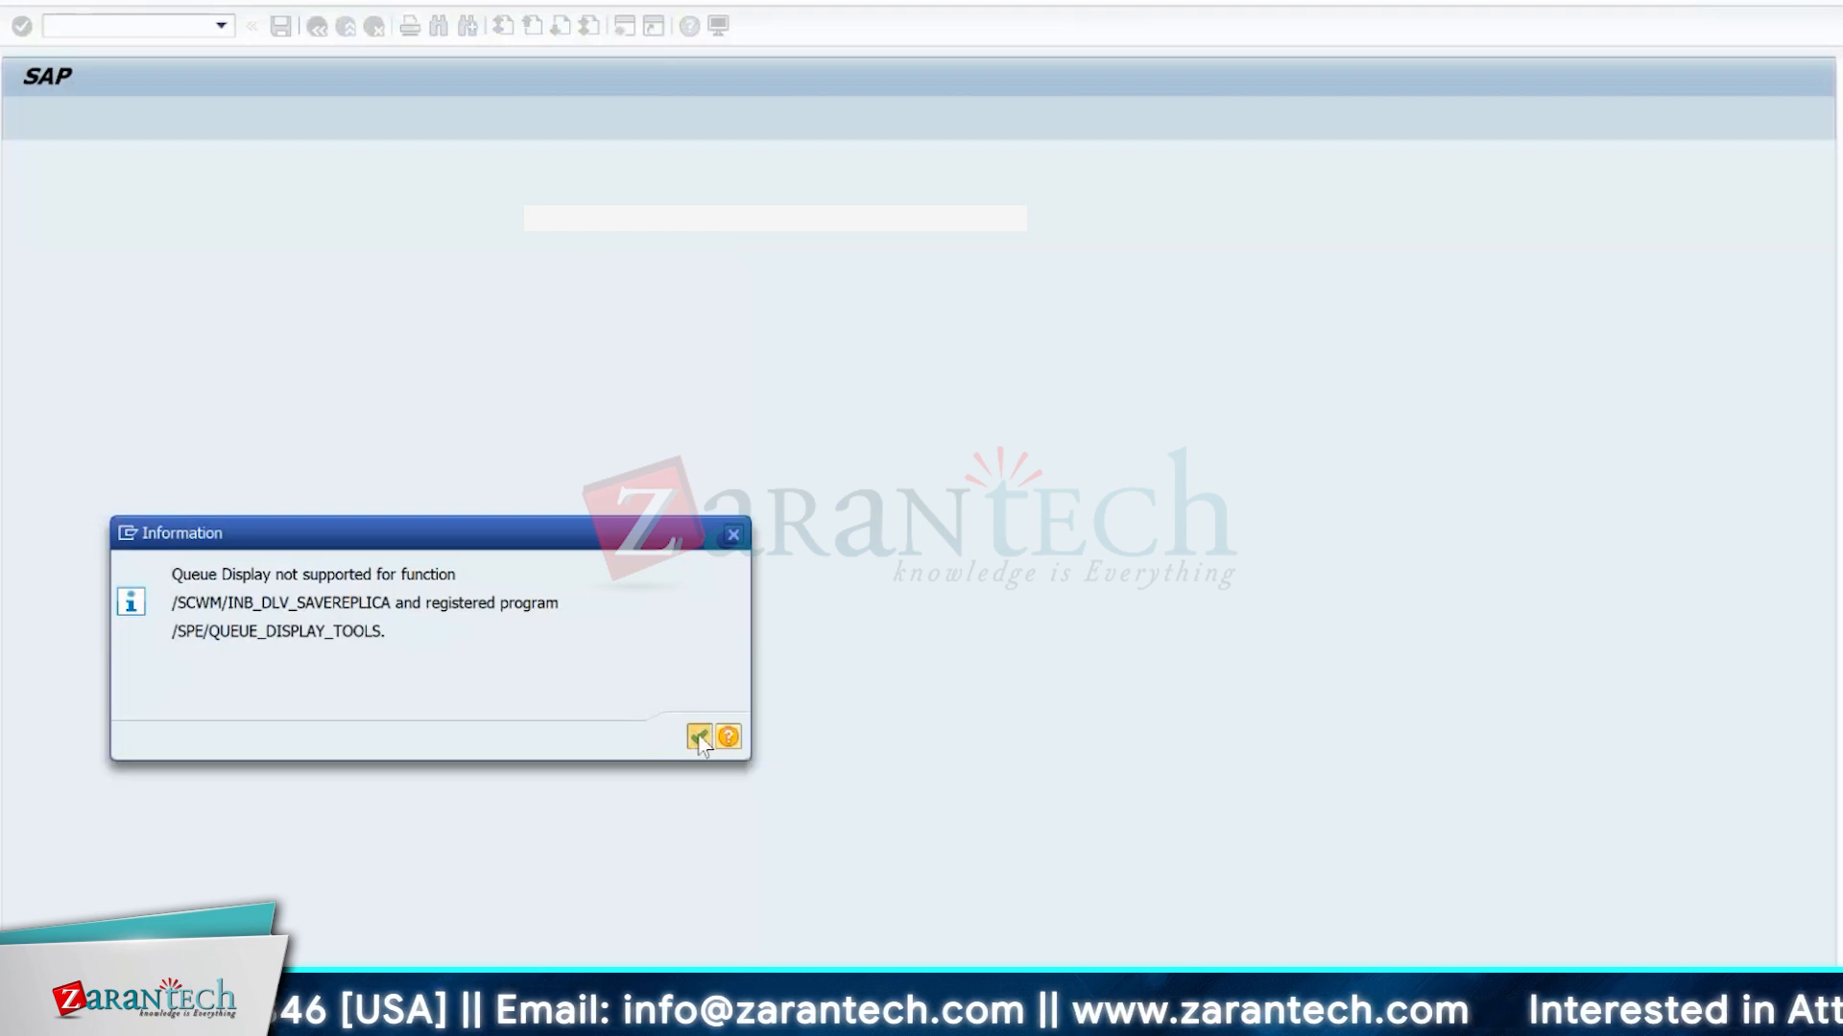
click(699, 738)
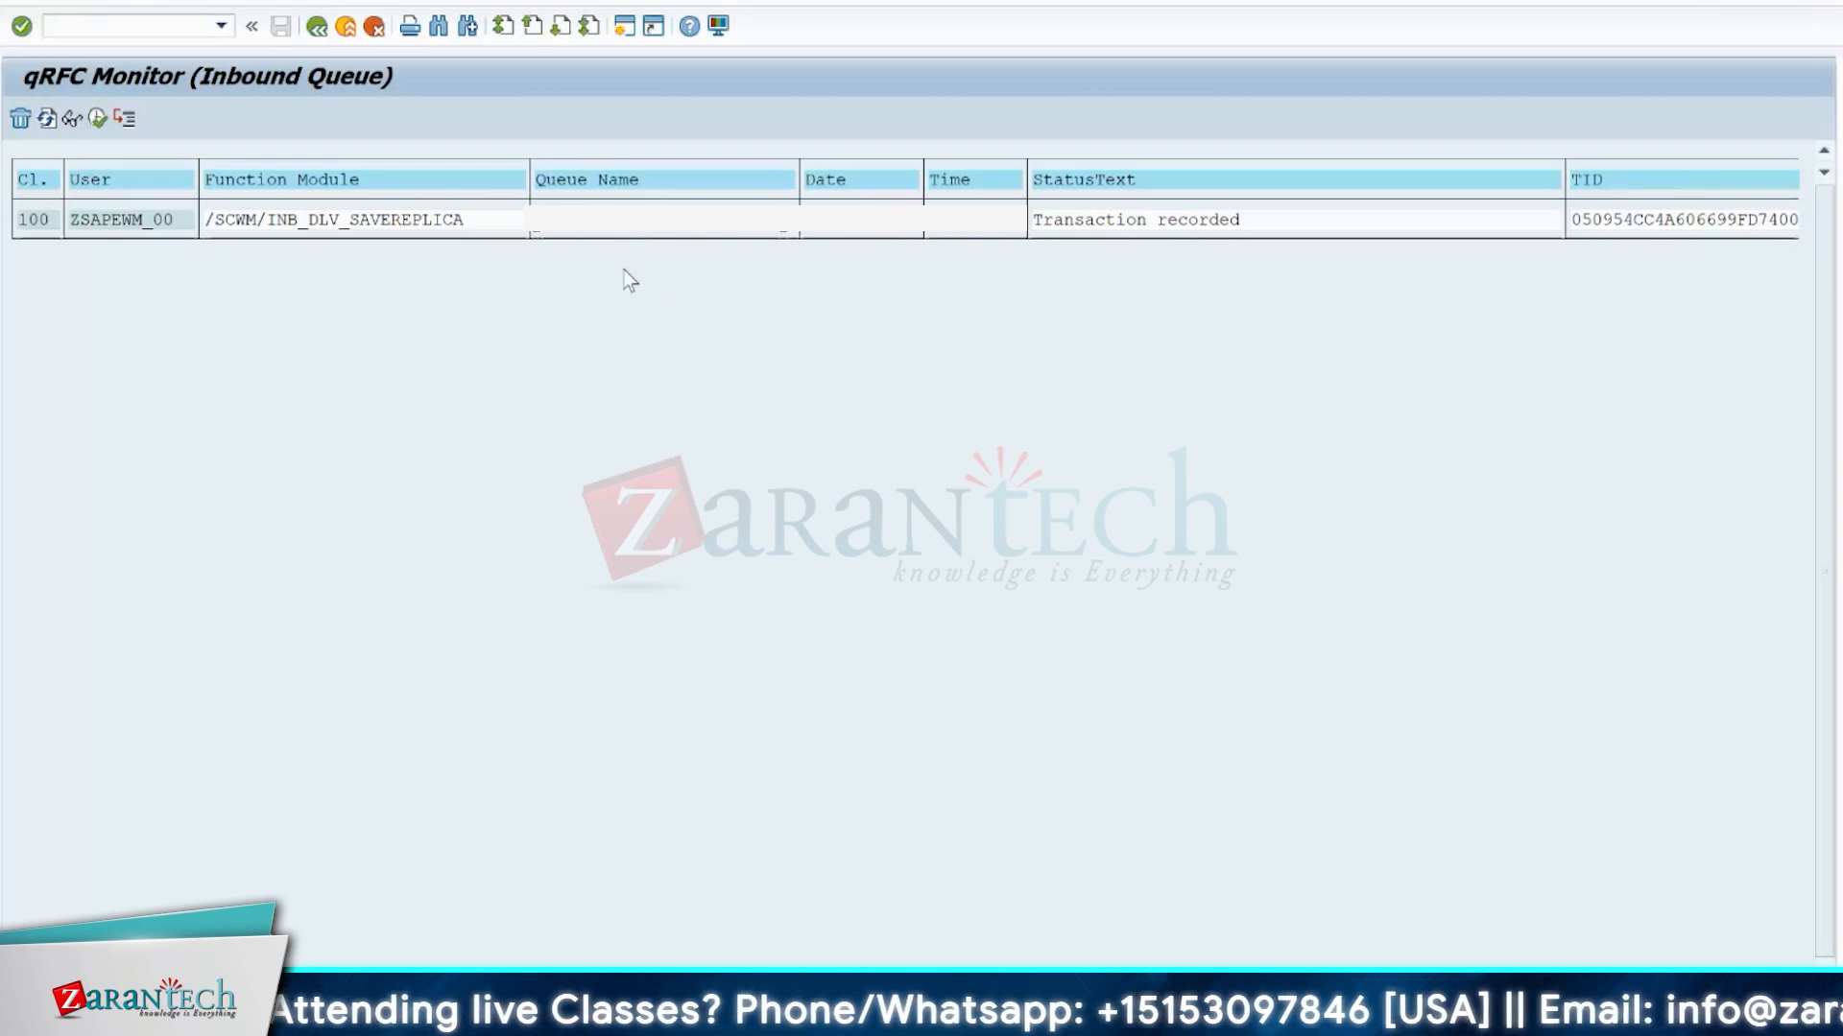
click(138, 220)
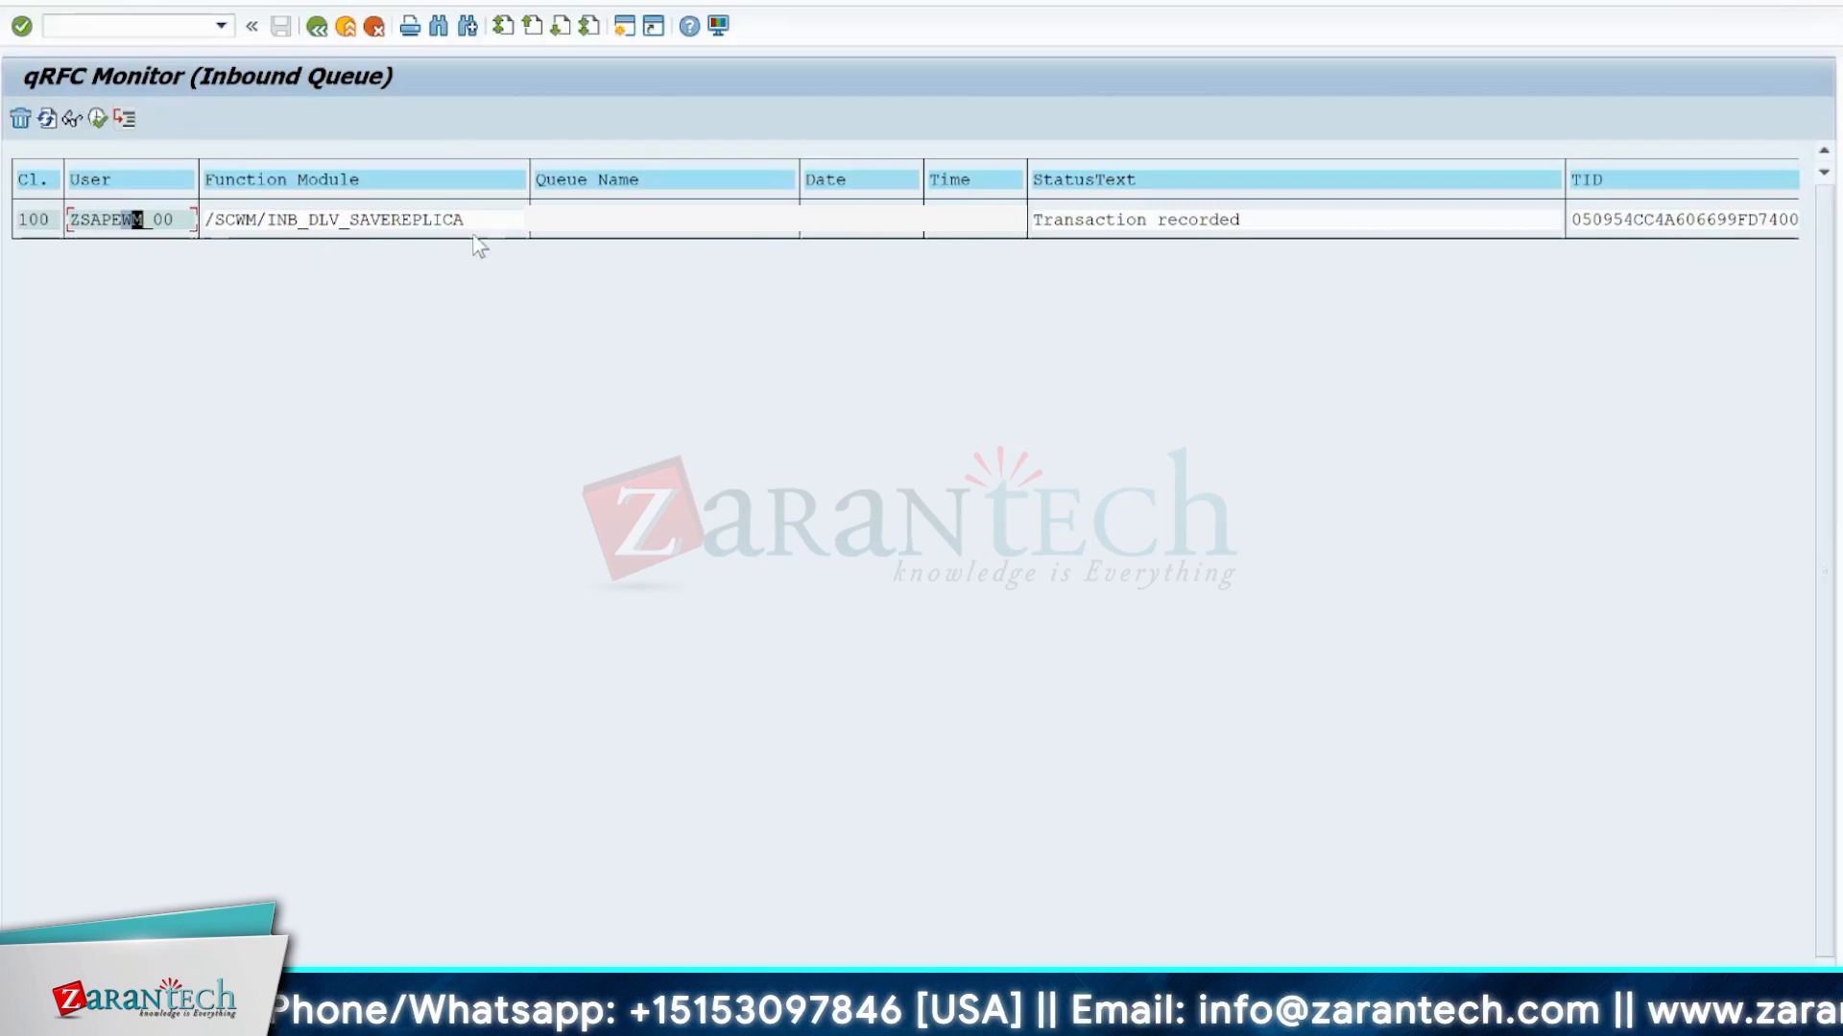
Start debugging the recorded inbound queue entry that calls function module /SCWM/INB_DLV_SAVEREPLICA.
drag(485, 219, 202, 217)
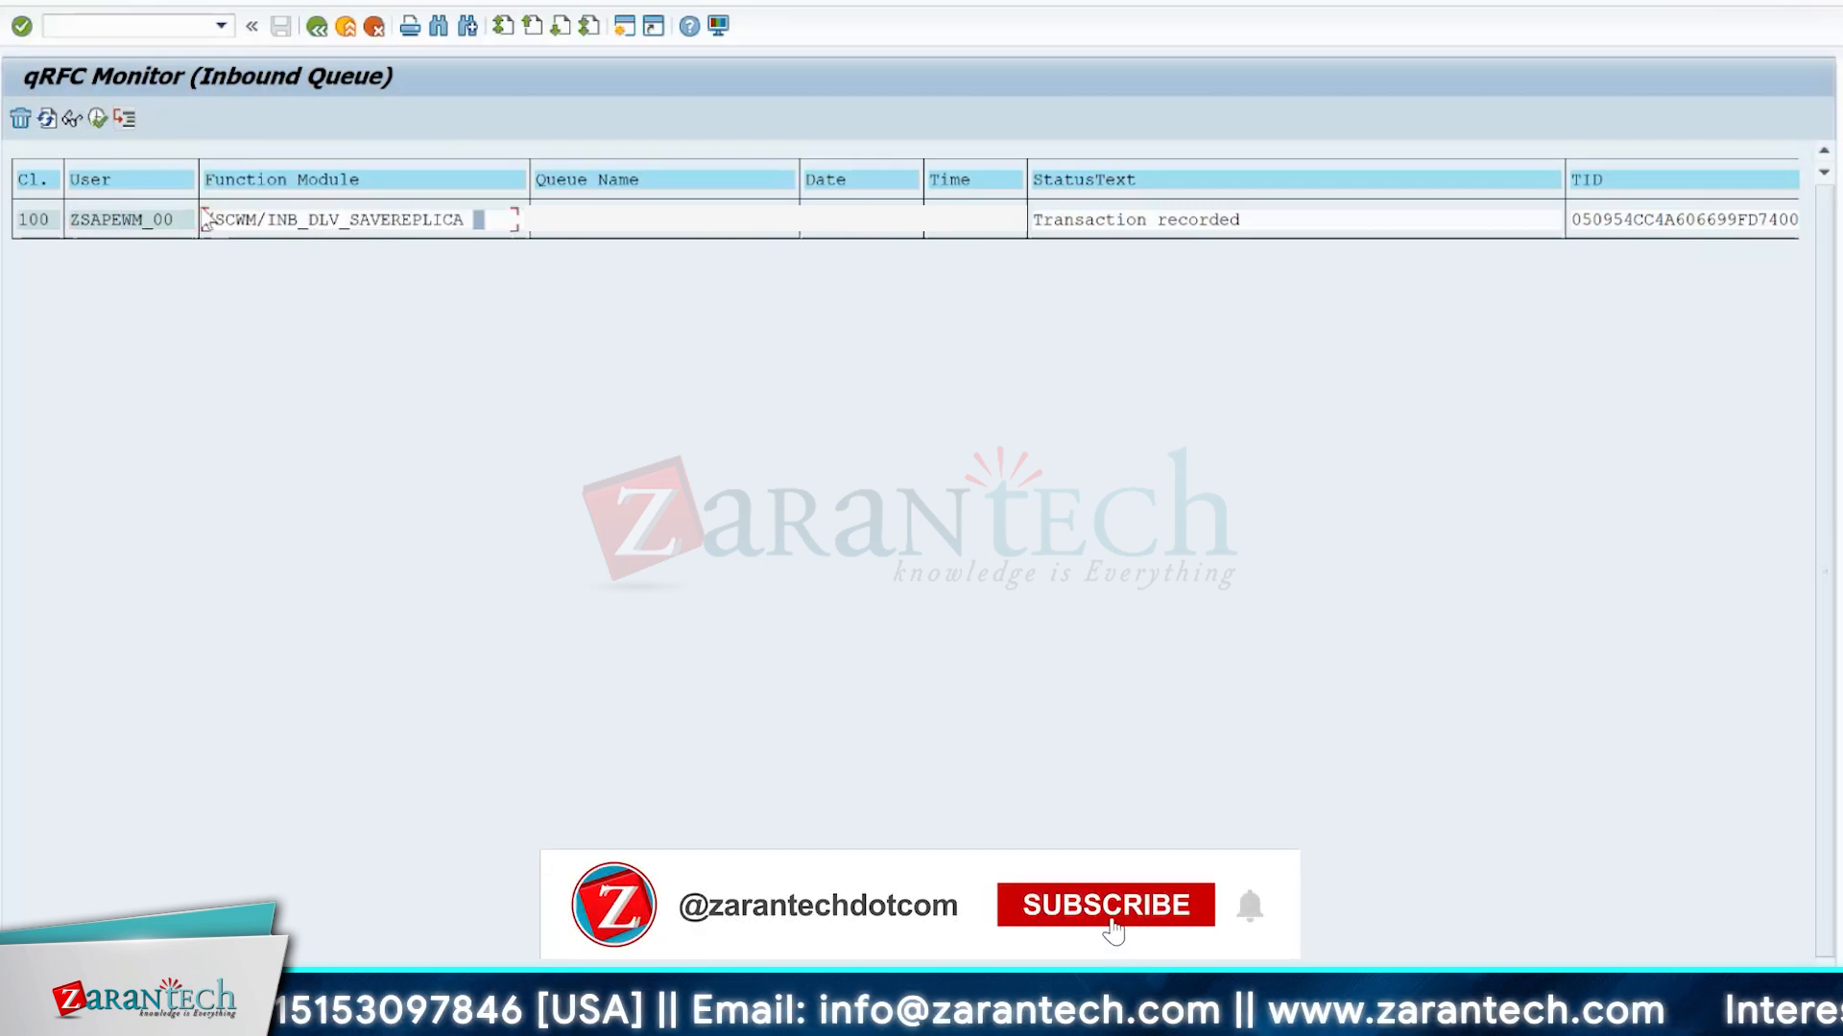
click(117, 208)
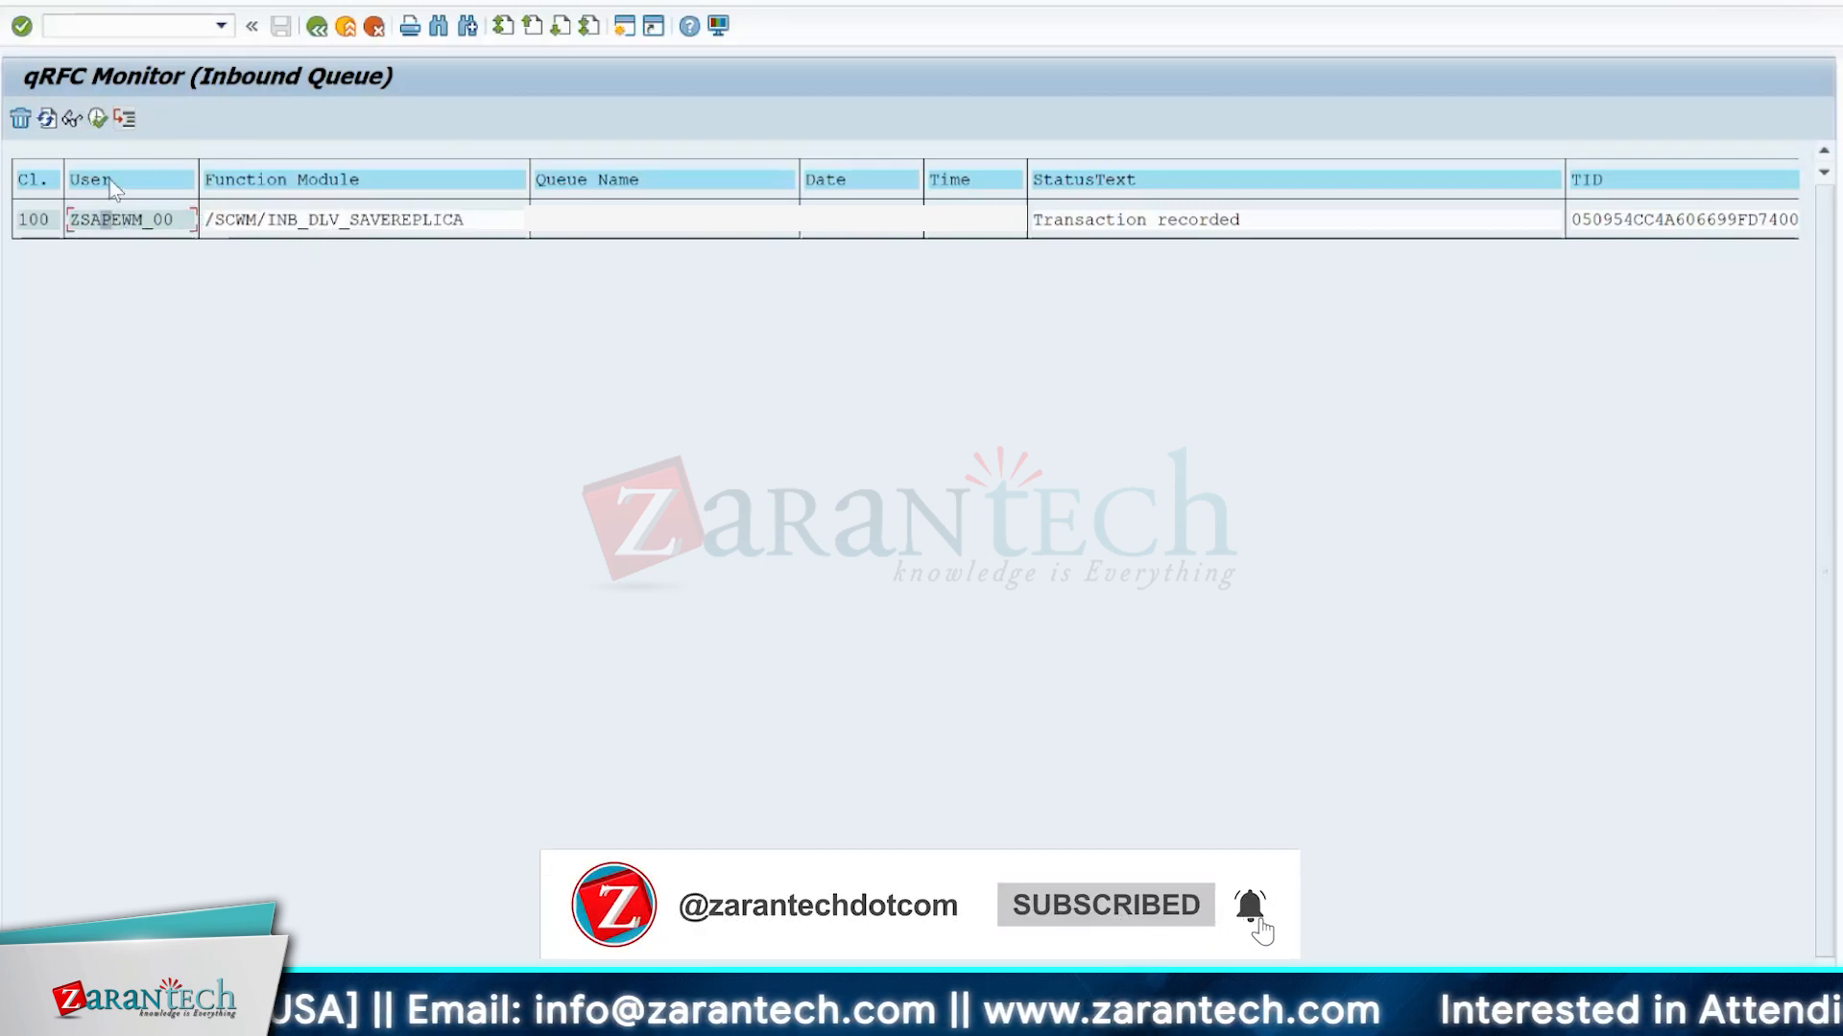
click(122, 117)
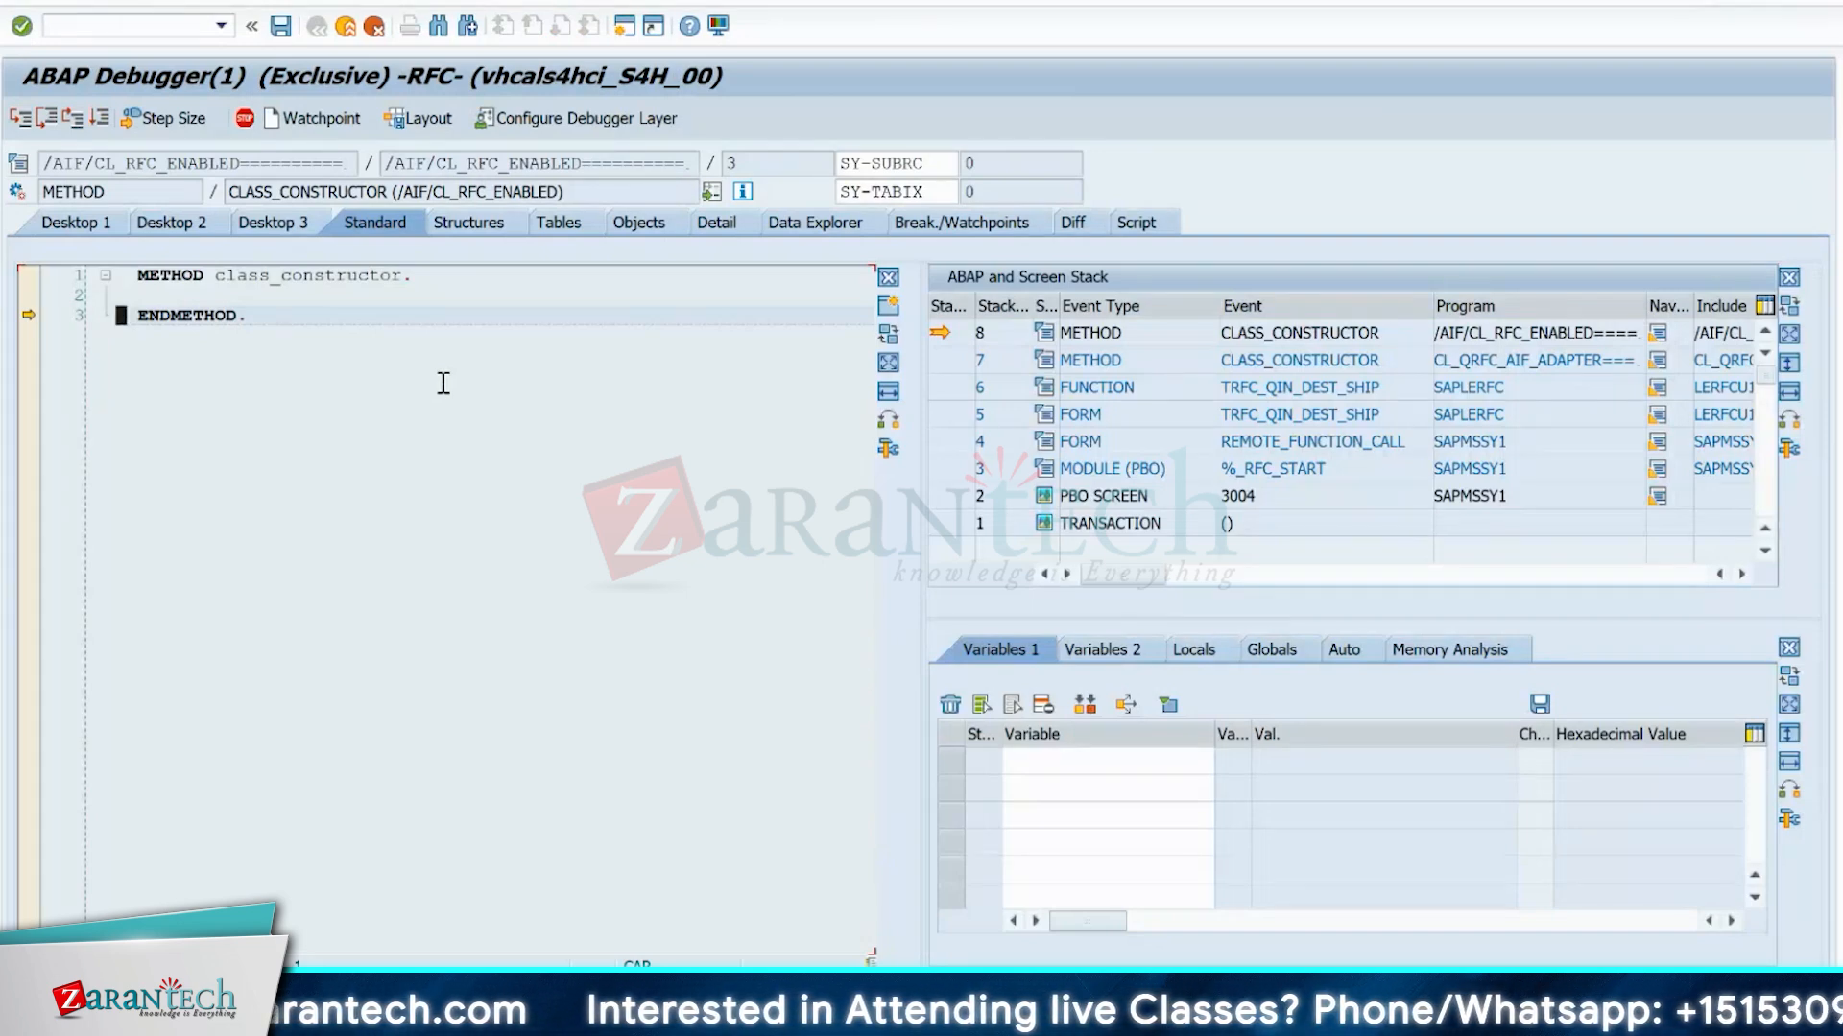
Create a breakpoint at function module /SCWM/INB_DLV_SAVEREPLICA and continue execution to it.
key(F9)
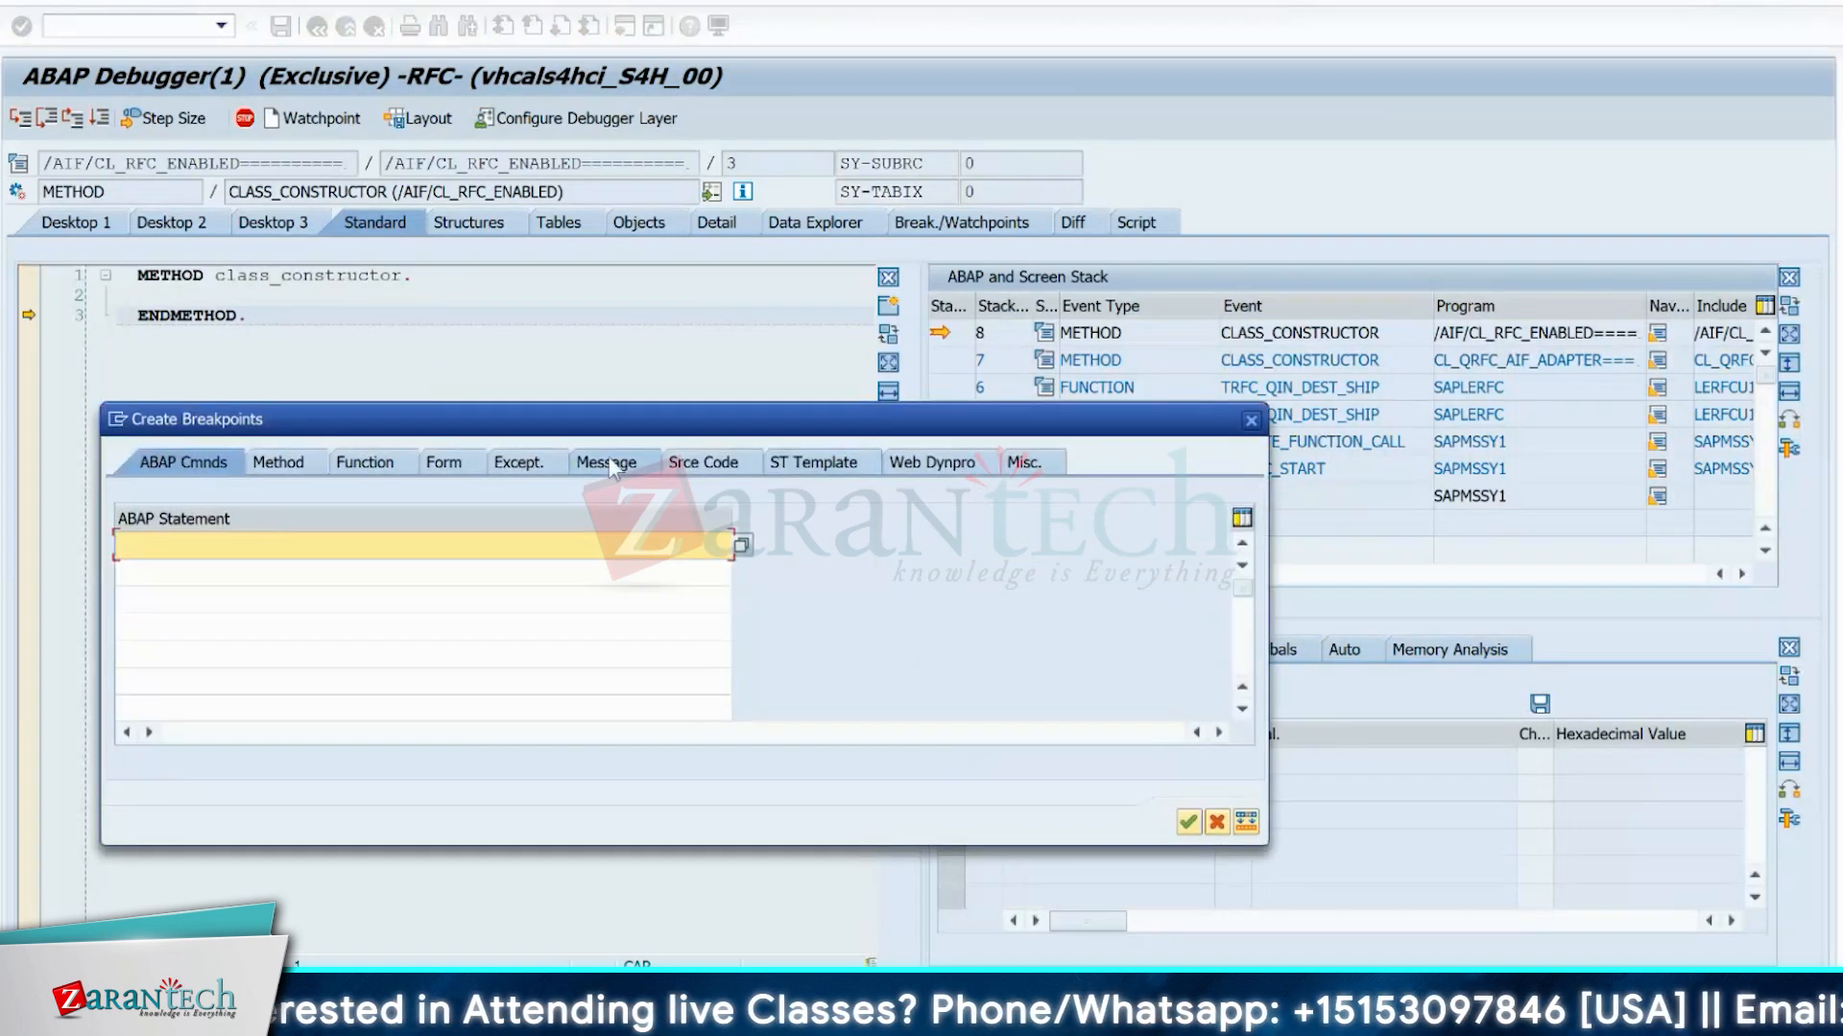
click(338, 470)
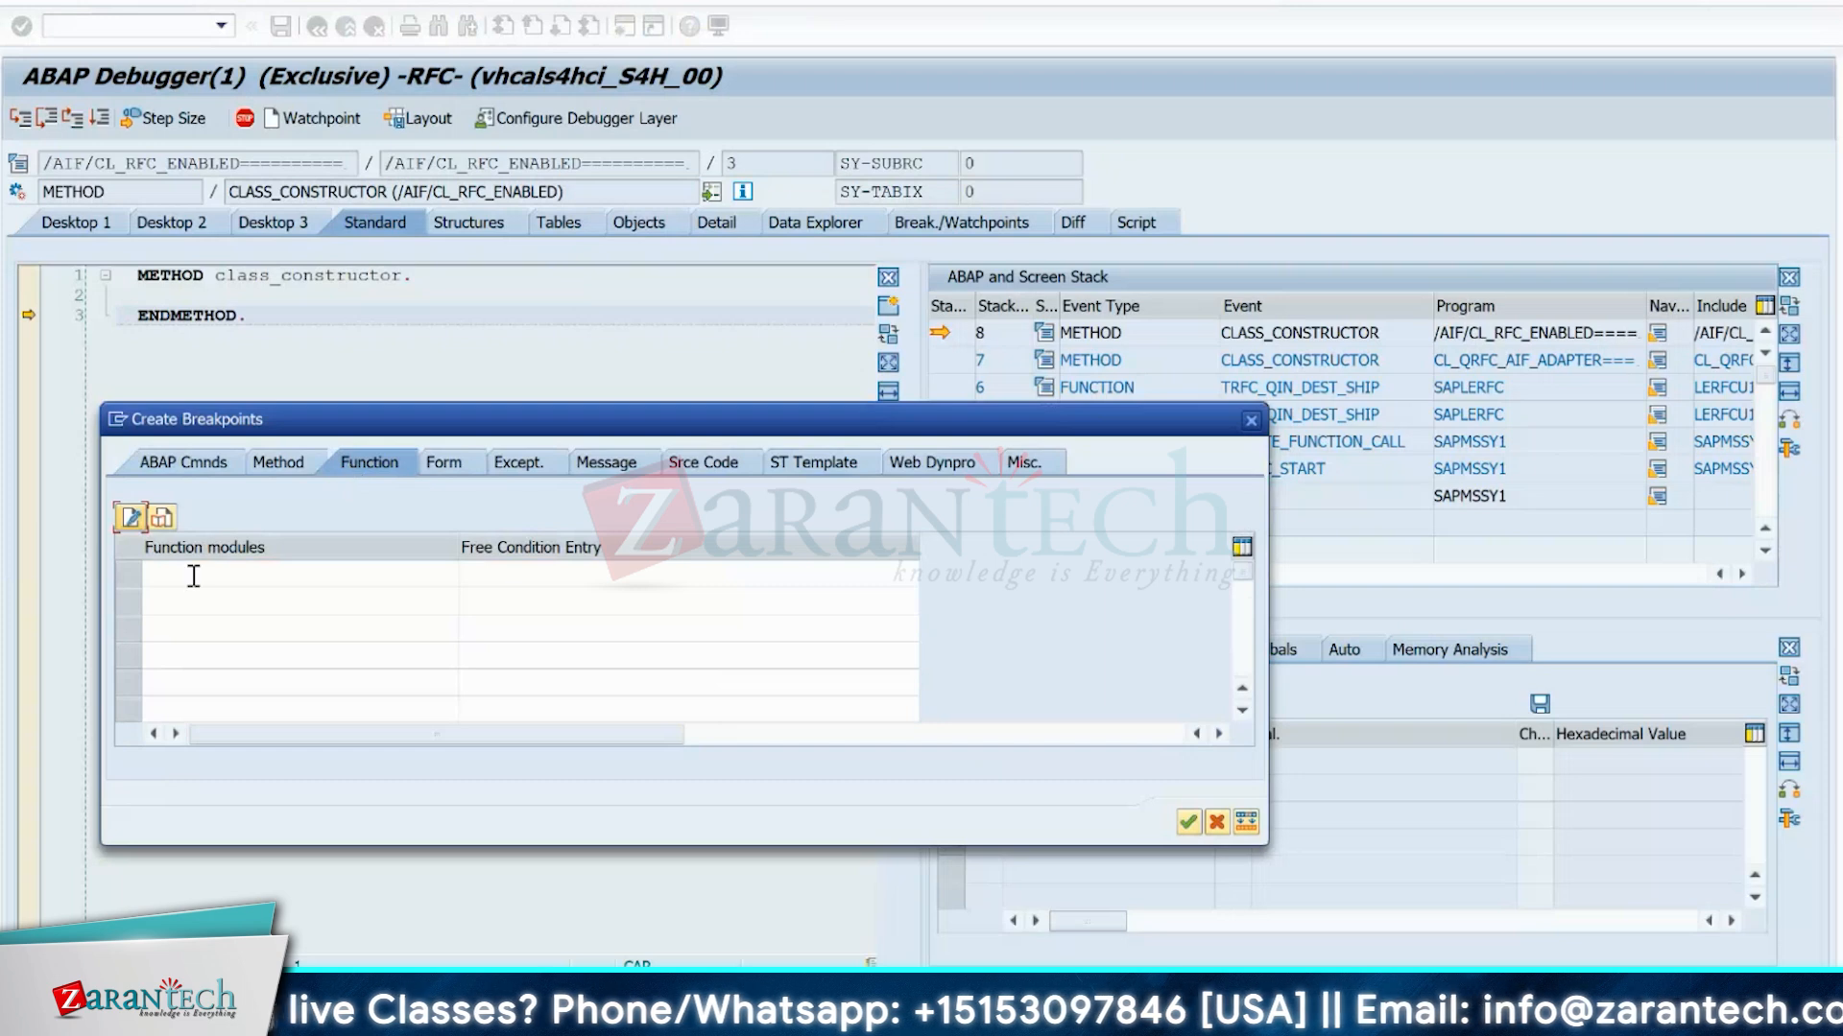
key(ctrl+v)
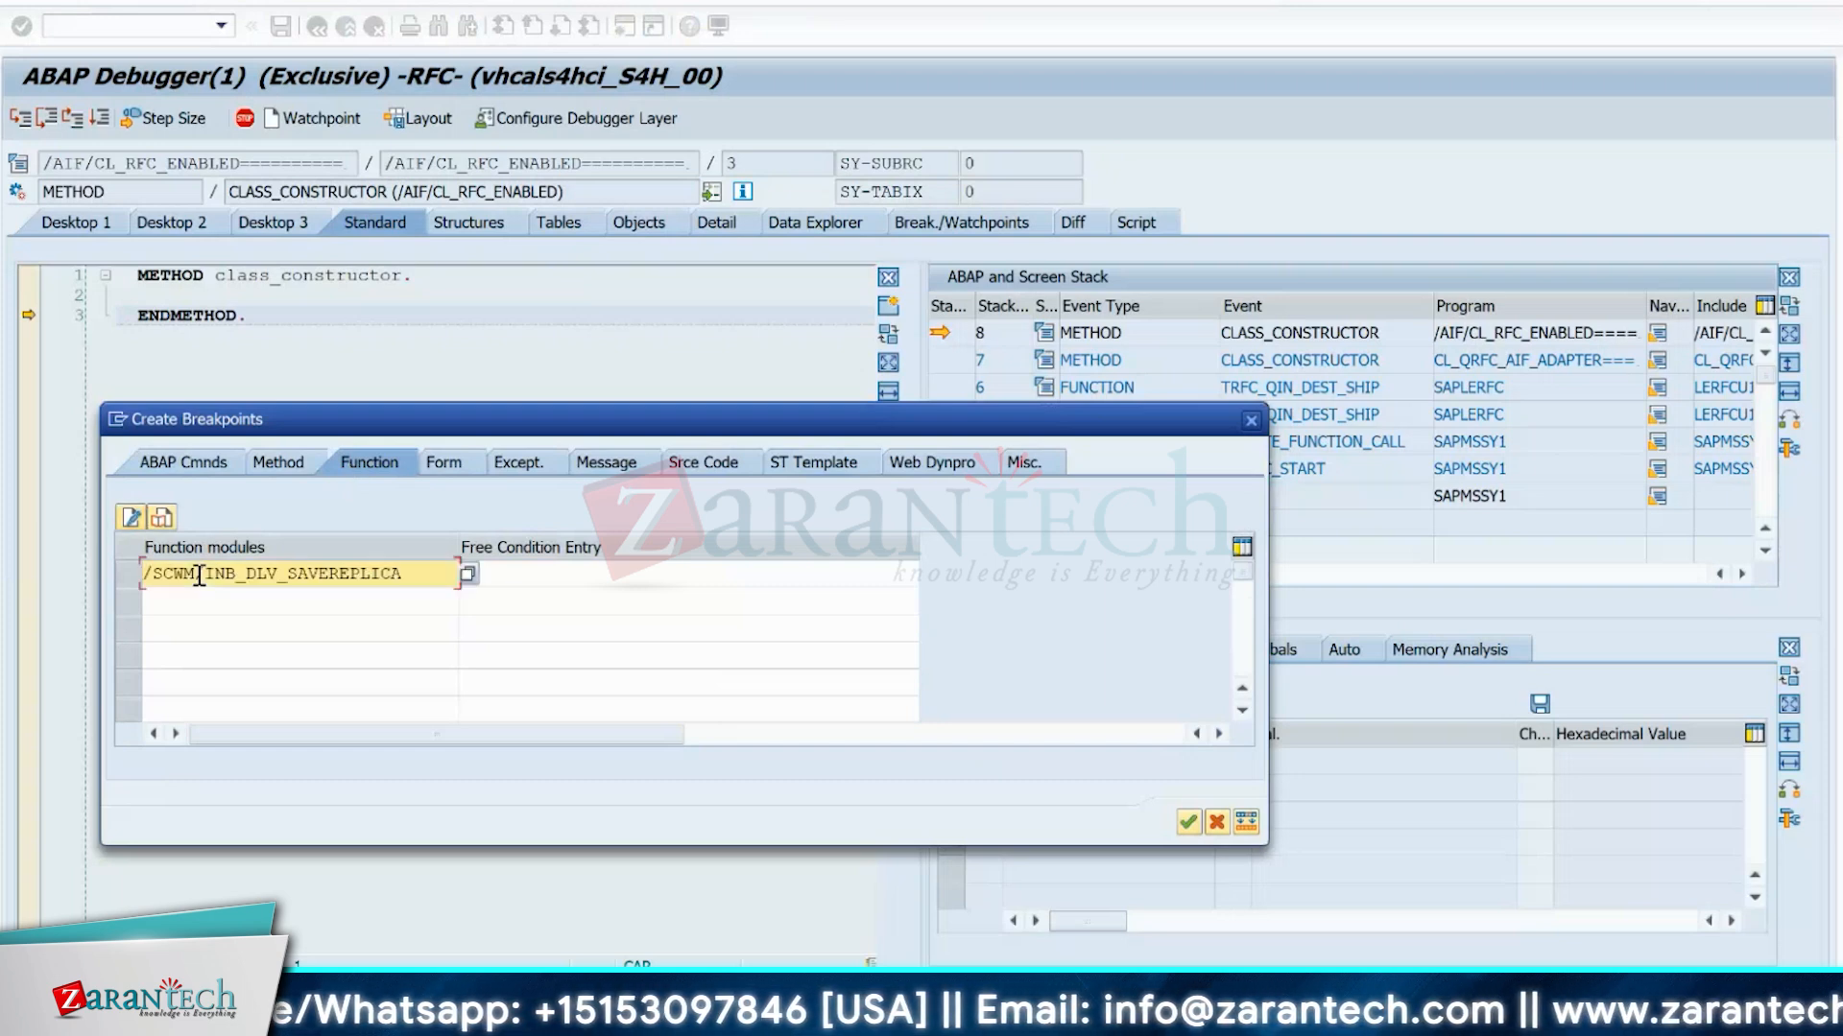
key(Return)
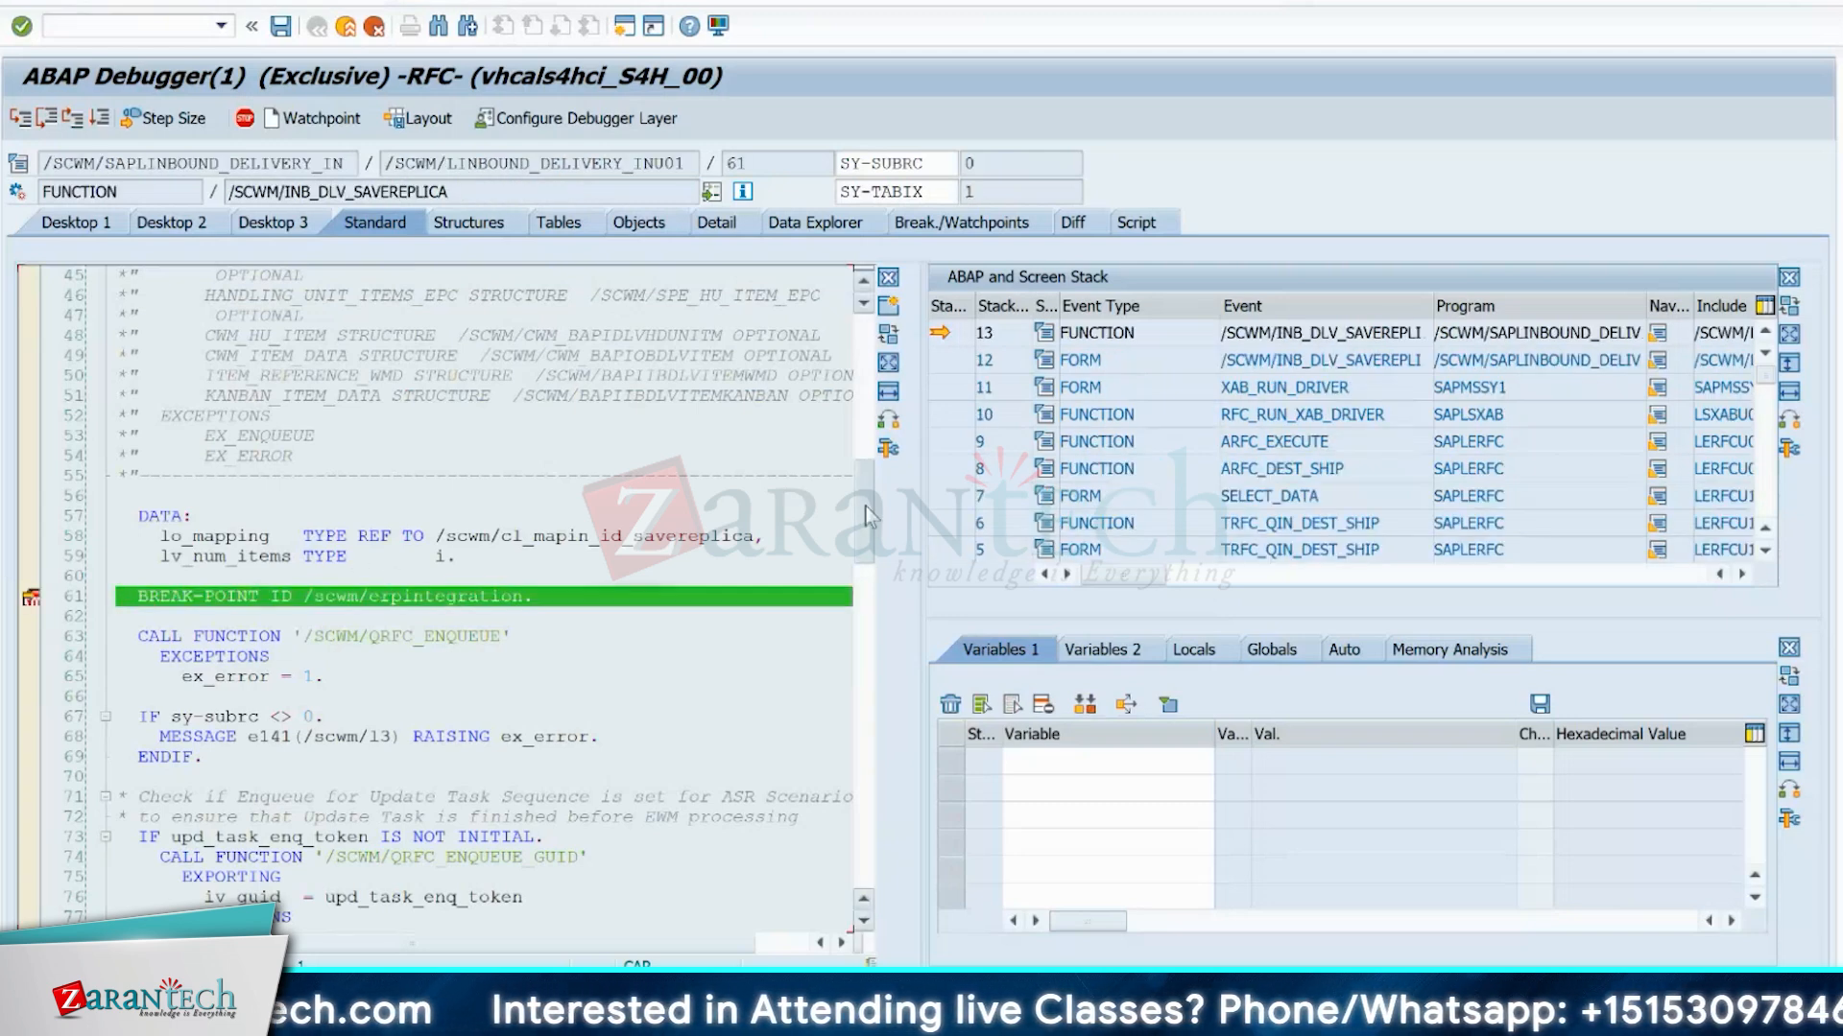
Add ITEM_DATA, HEADER_DEADLINES, HEADER_PARTNER and ITEM_DATA_SPL from the function's table parameters to the displayed variables.
drag(868, 516, 887, 355)
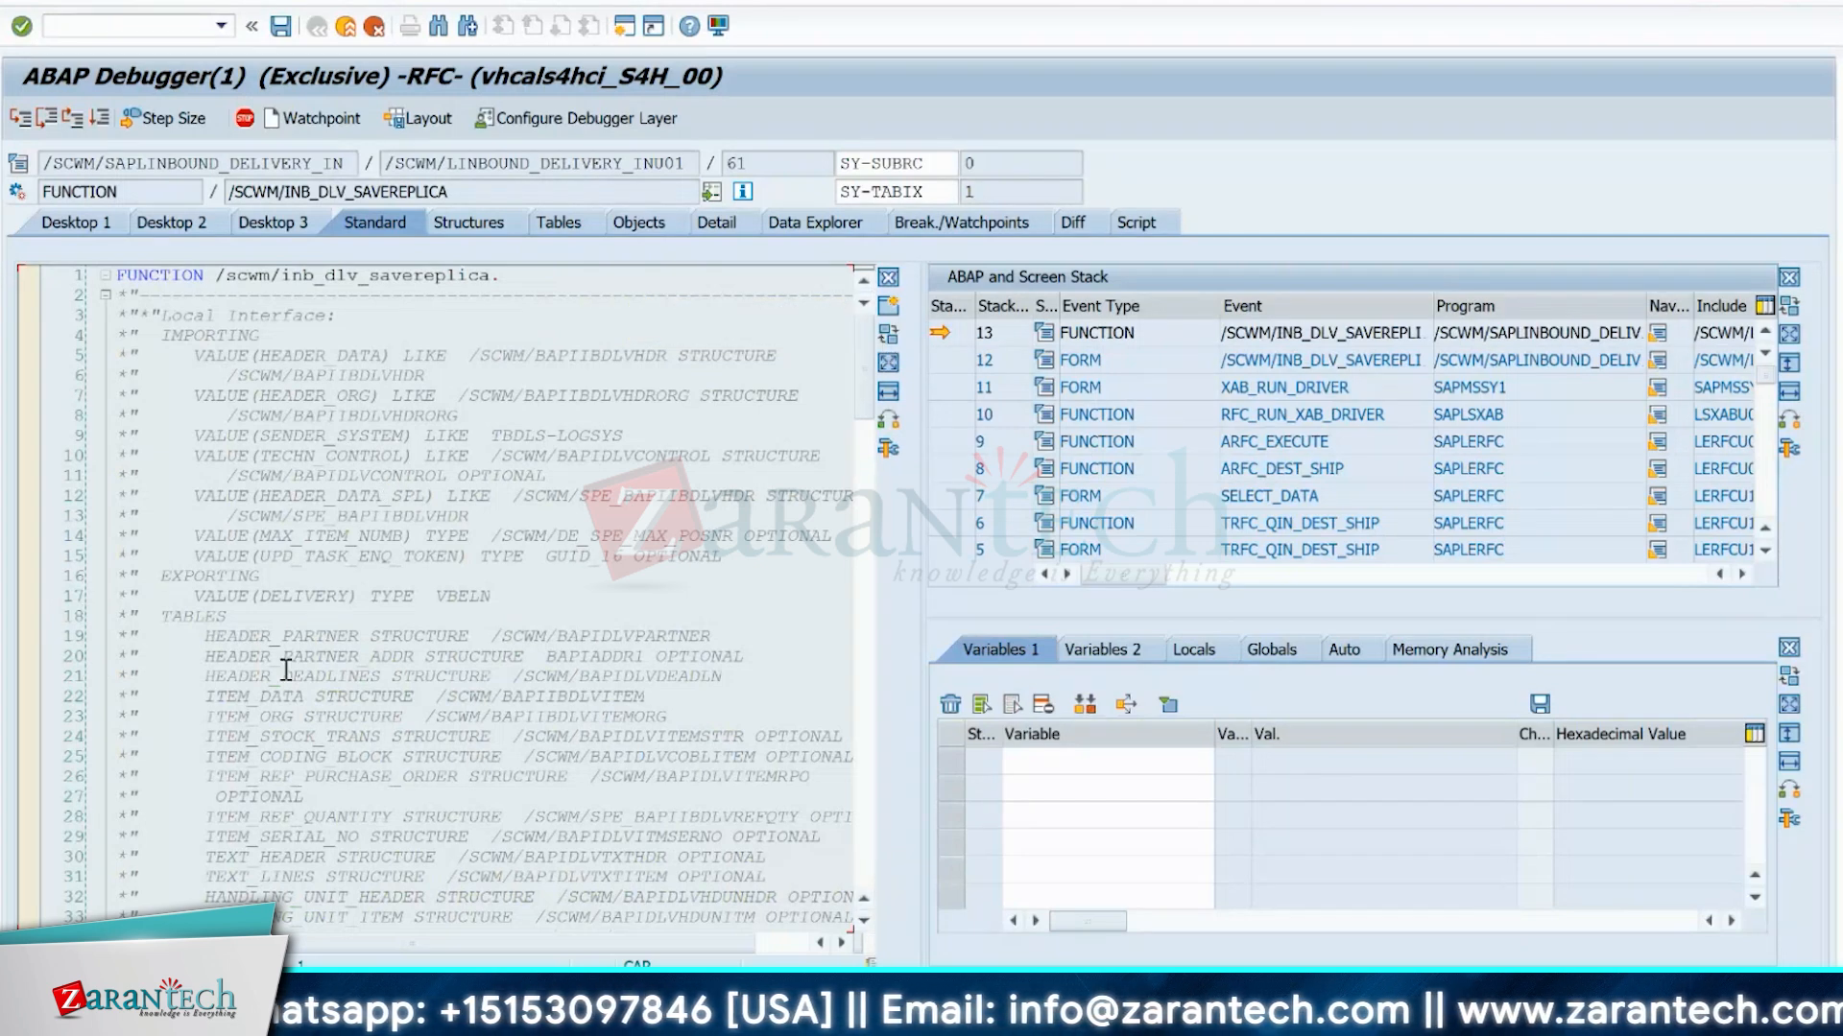
click(268, 699)
double_click(265, 698)
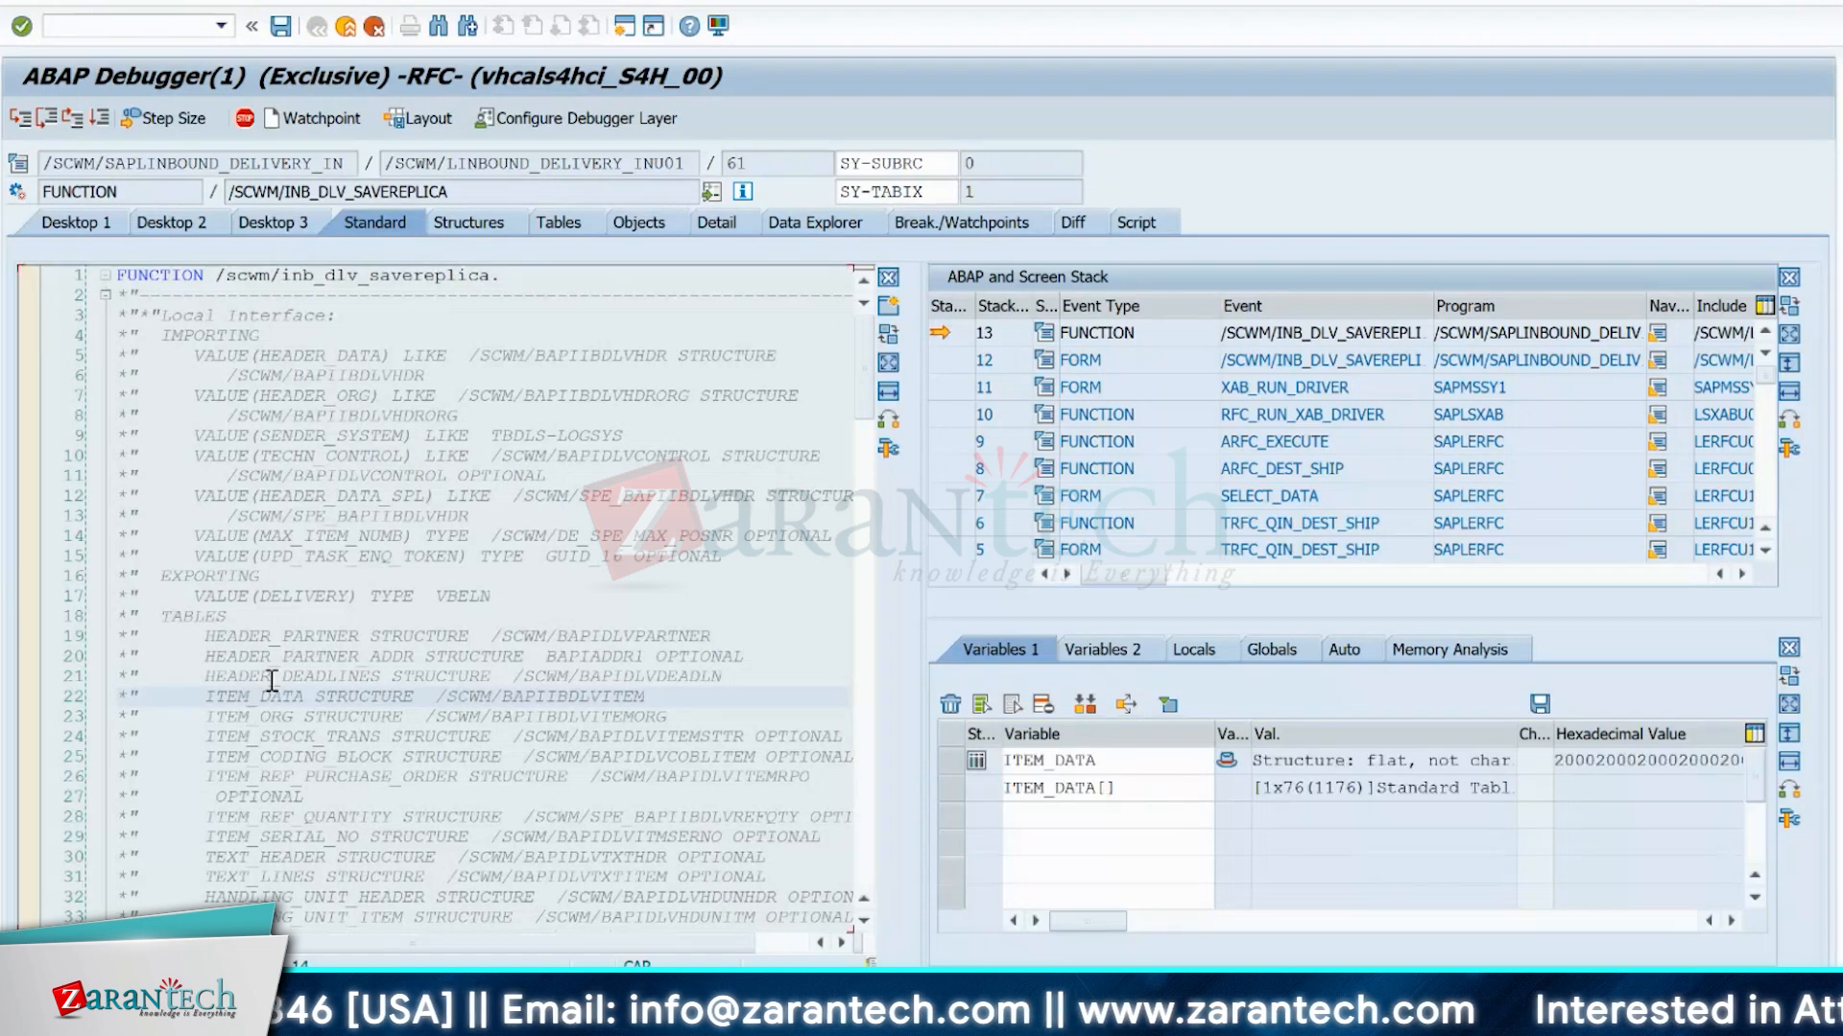
double_click(274, 677)
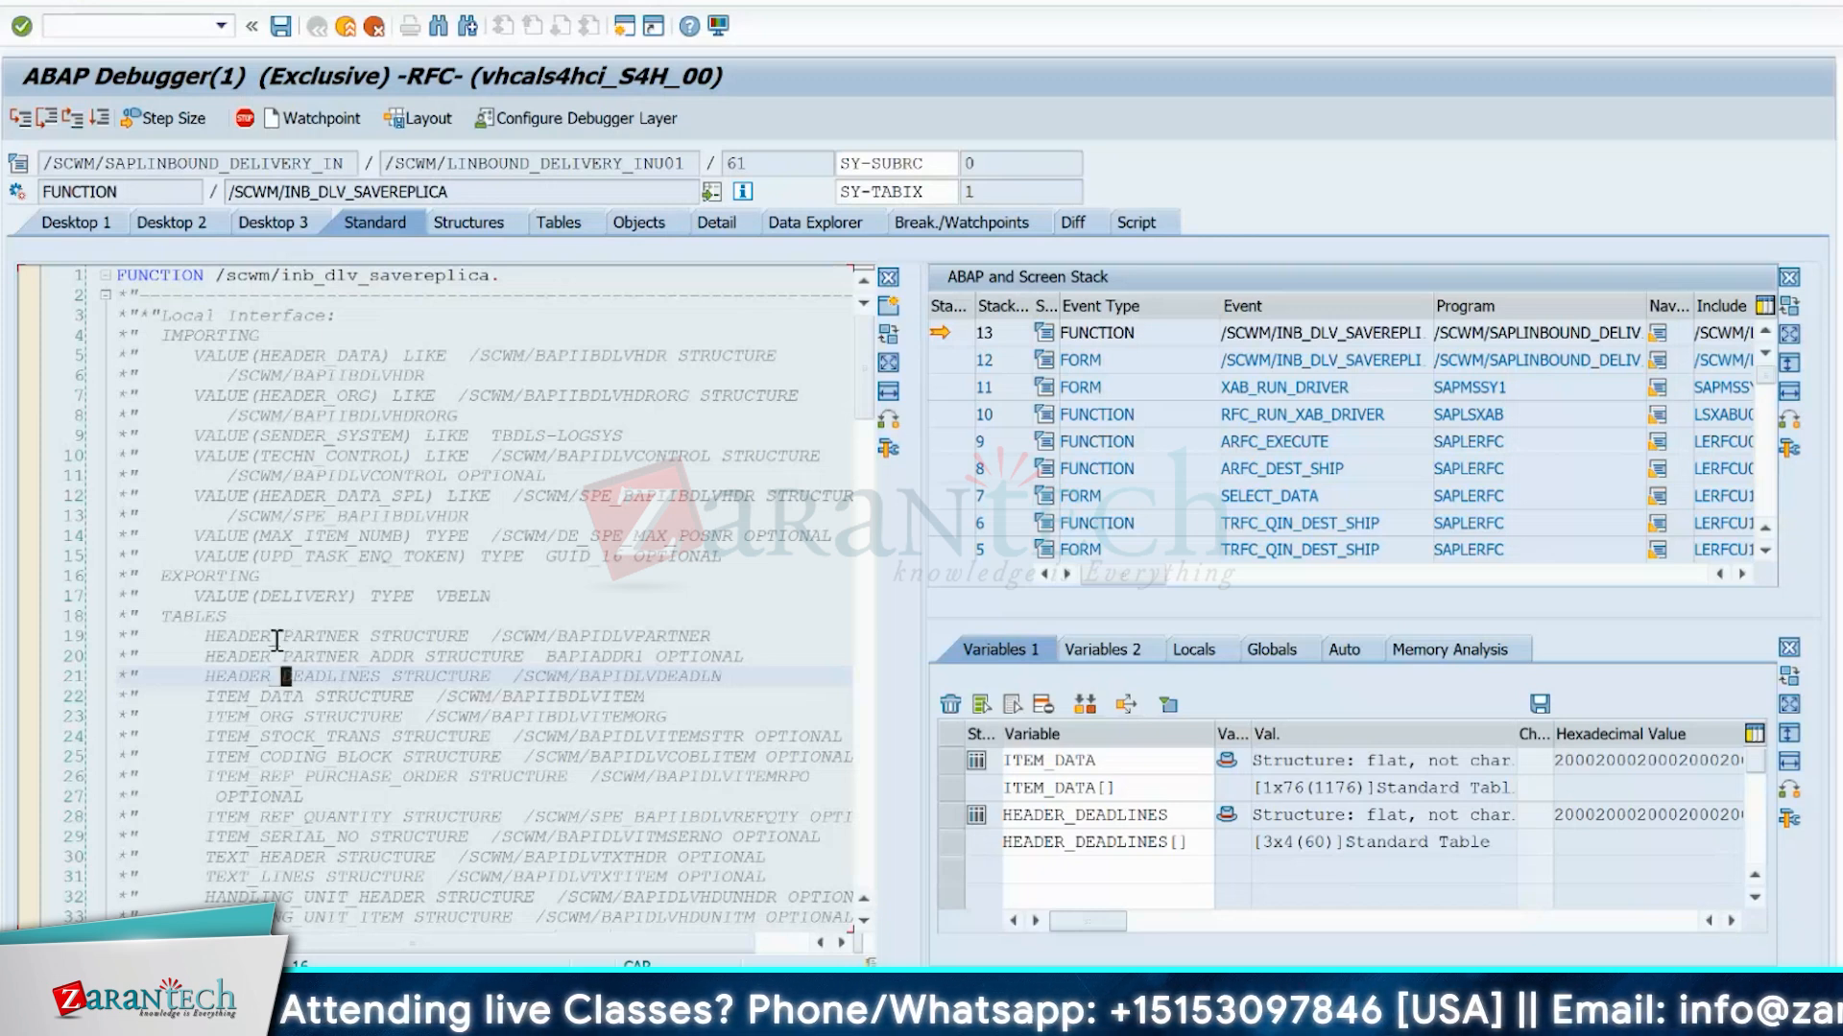
double_click(276, 638)
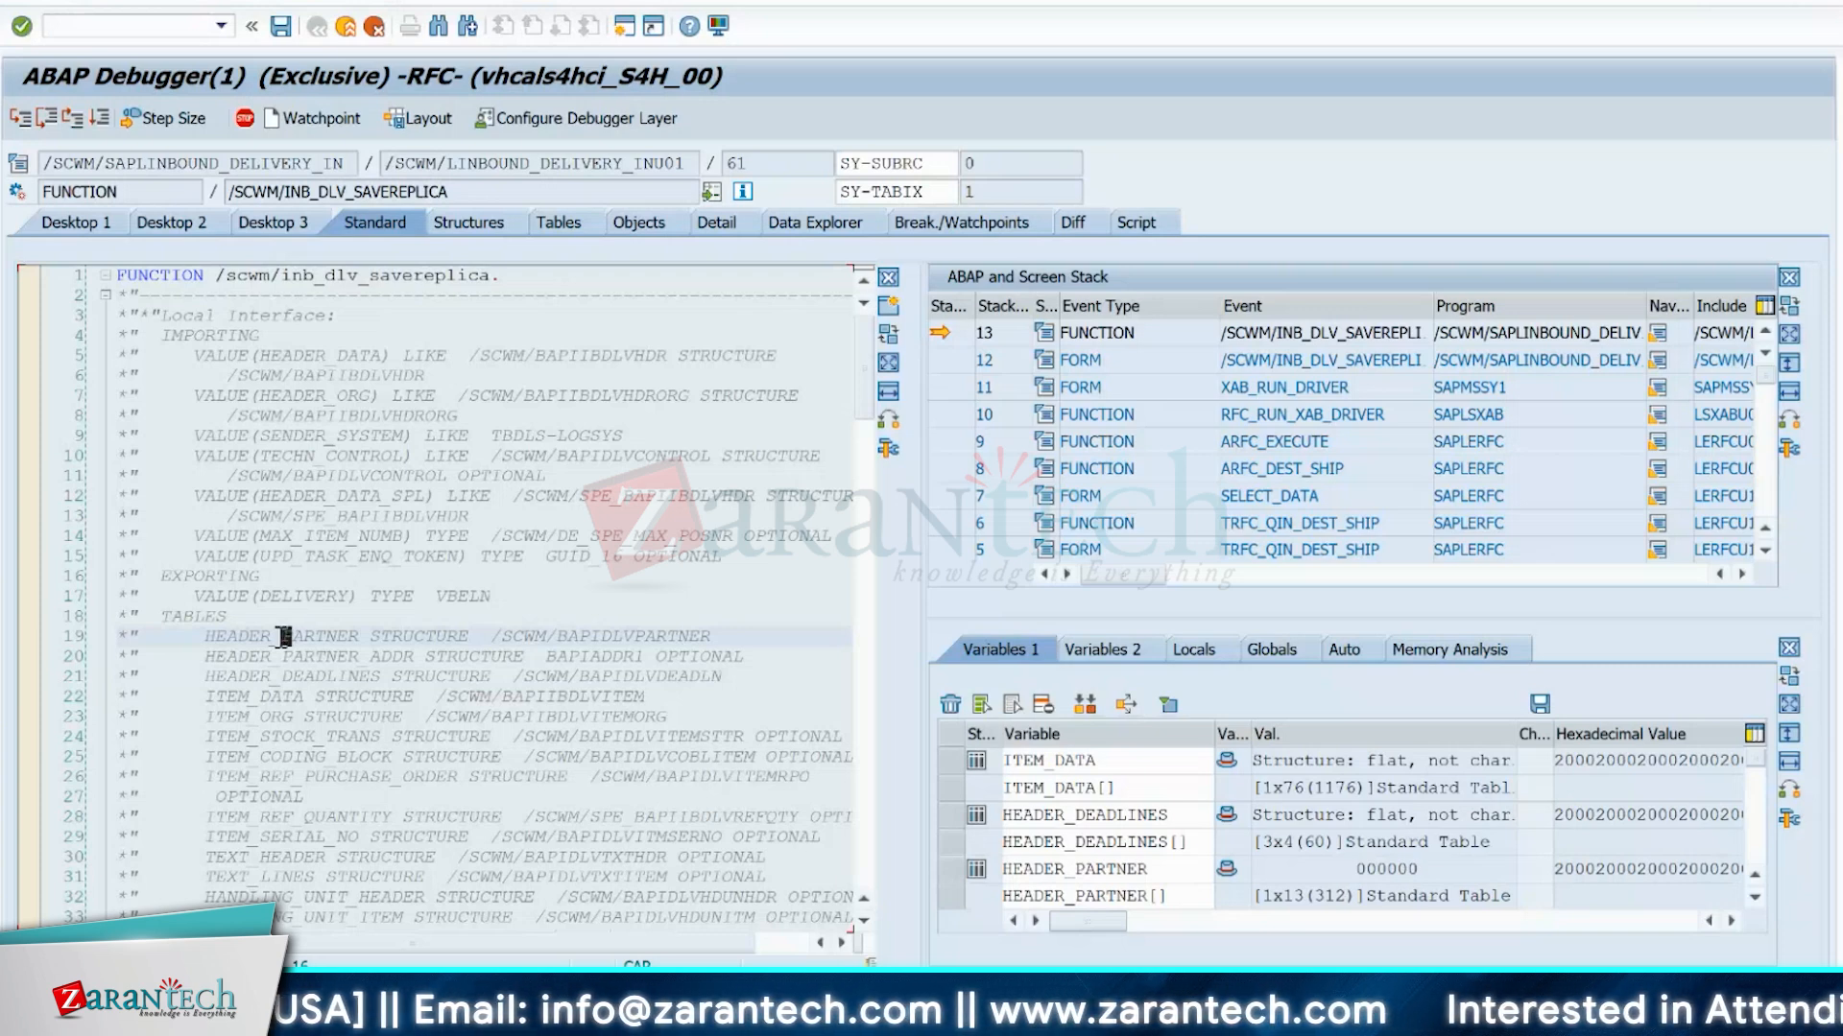
Open the contents of table ITEM_DATA[] and examine its row for the delivery number, material and quantity columns.
click(272, 221)
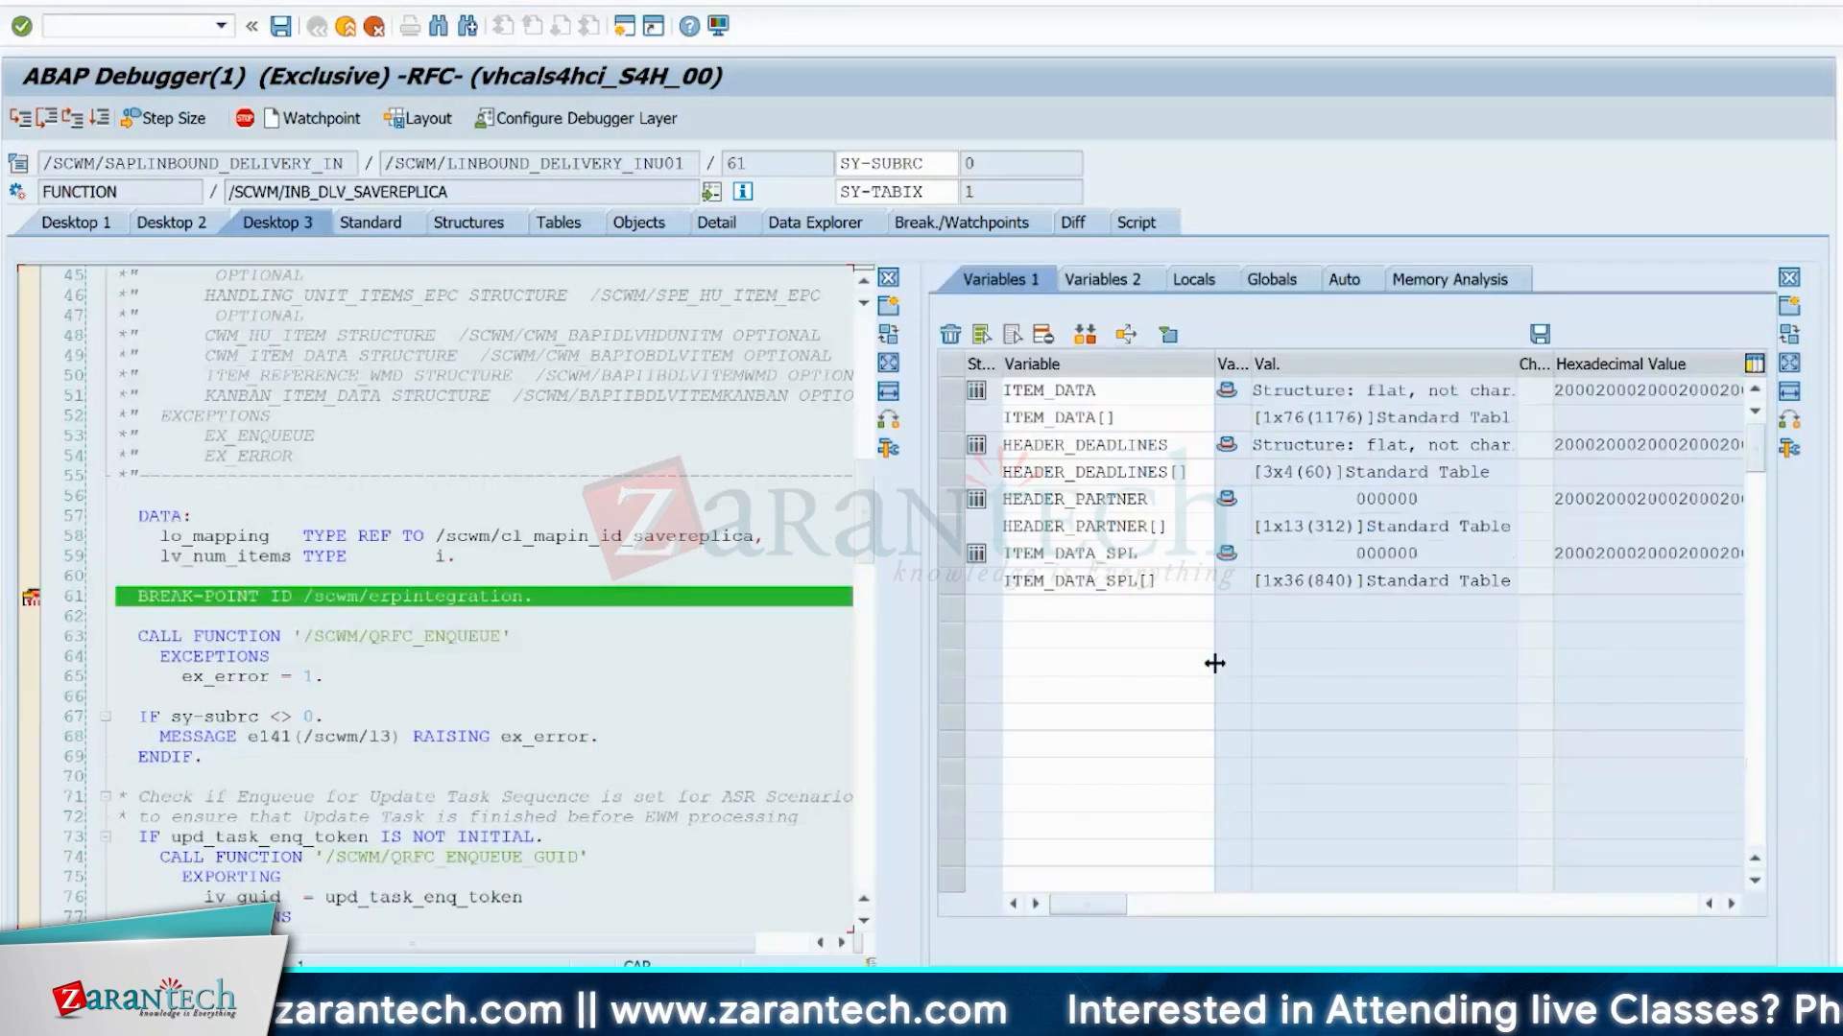
double_click(1070, 416)
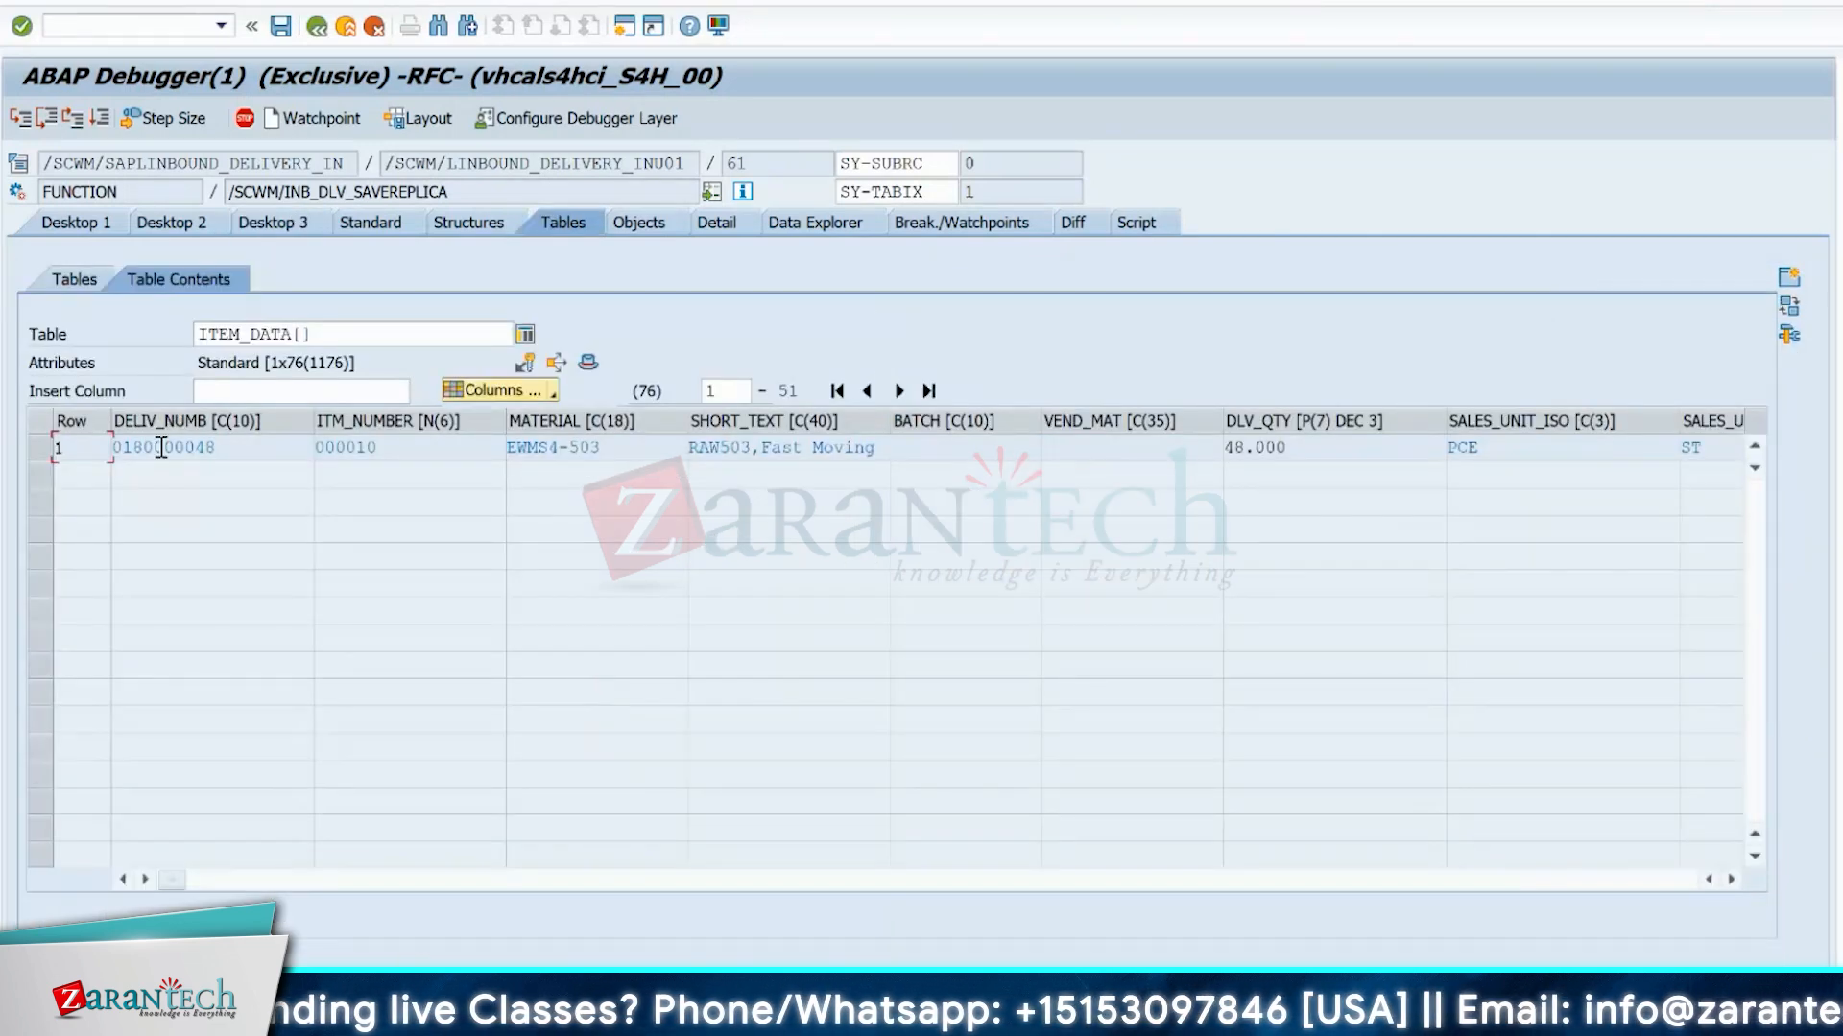
click(41, 448)
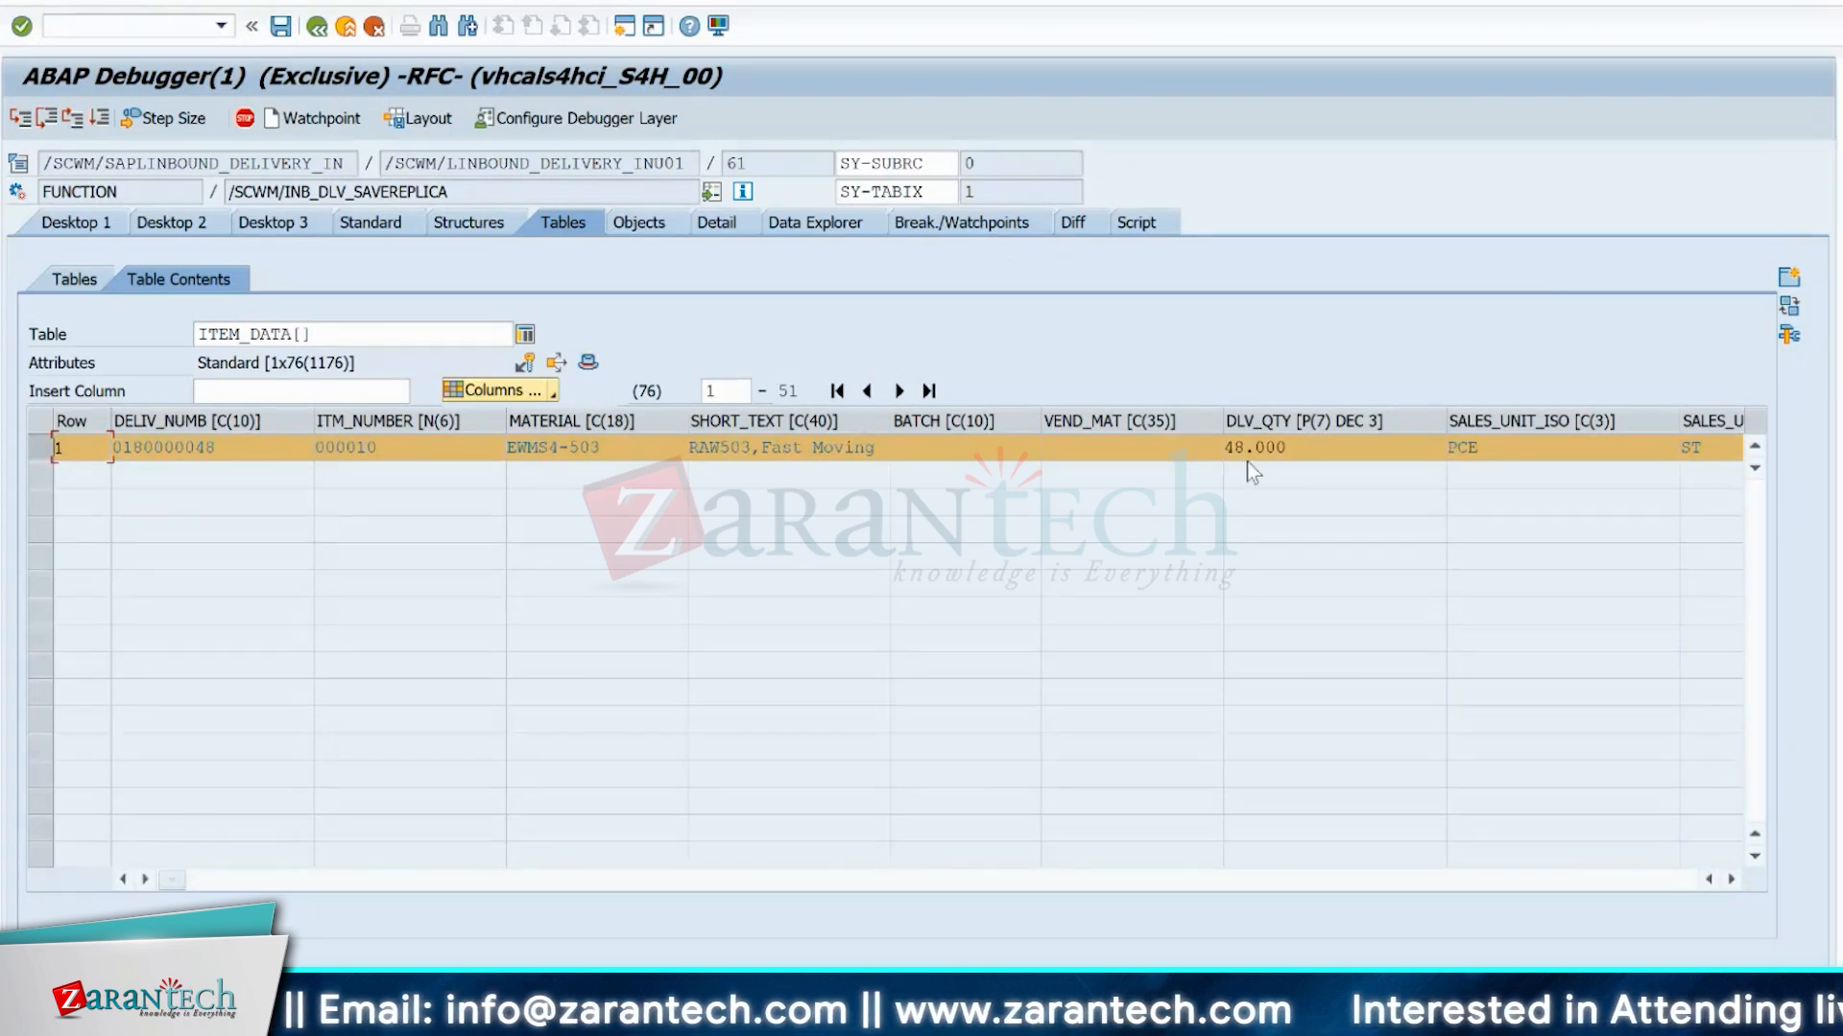
click(1731, 880)
click(1731, 879)
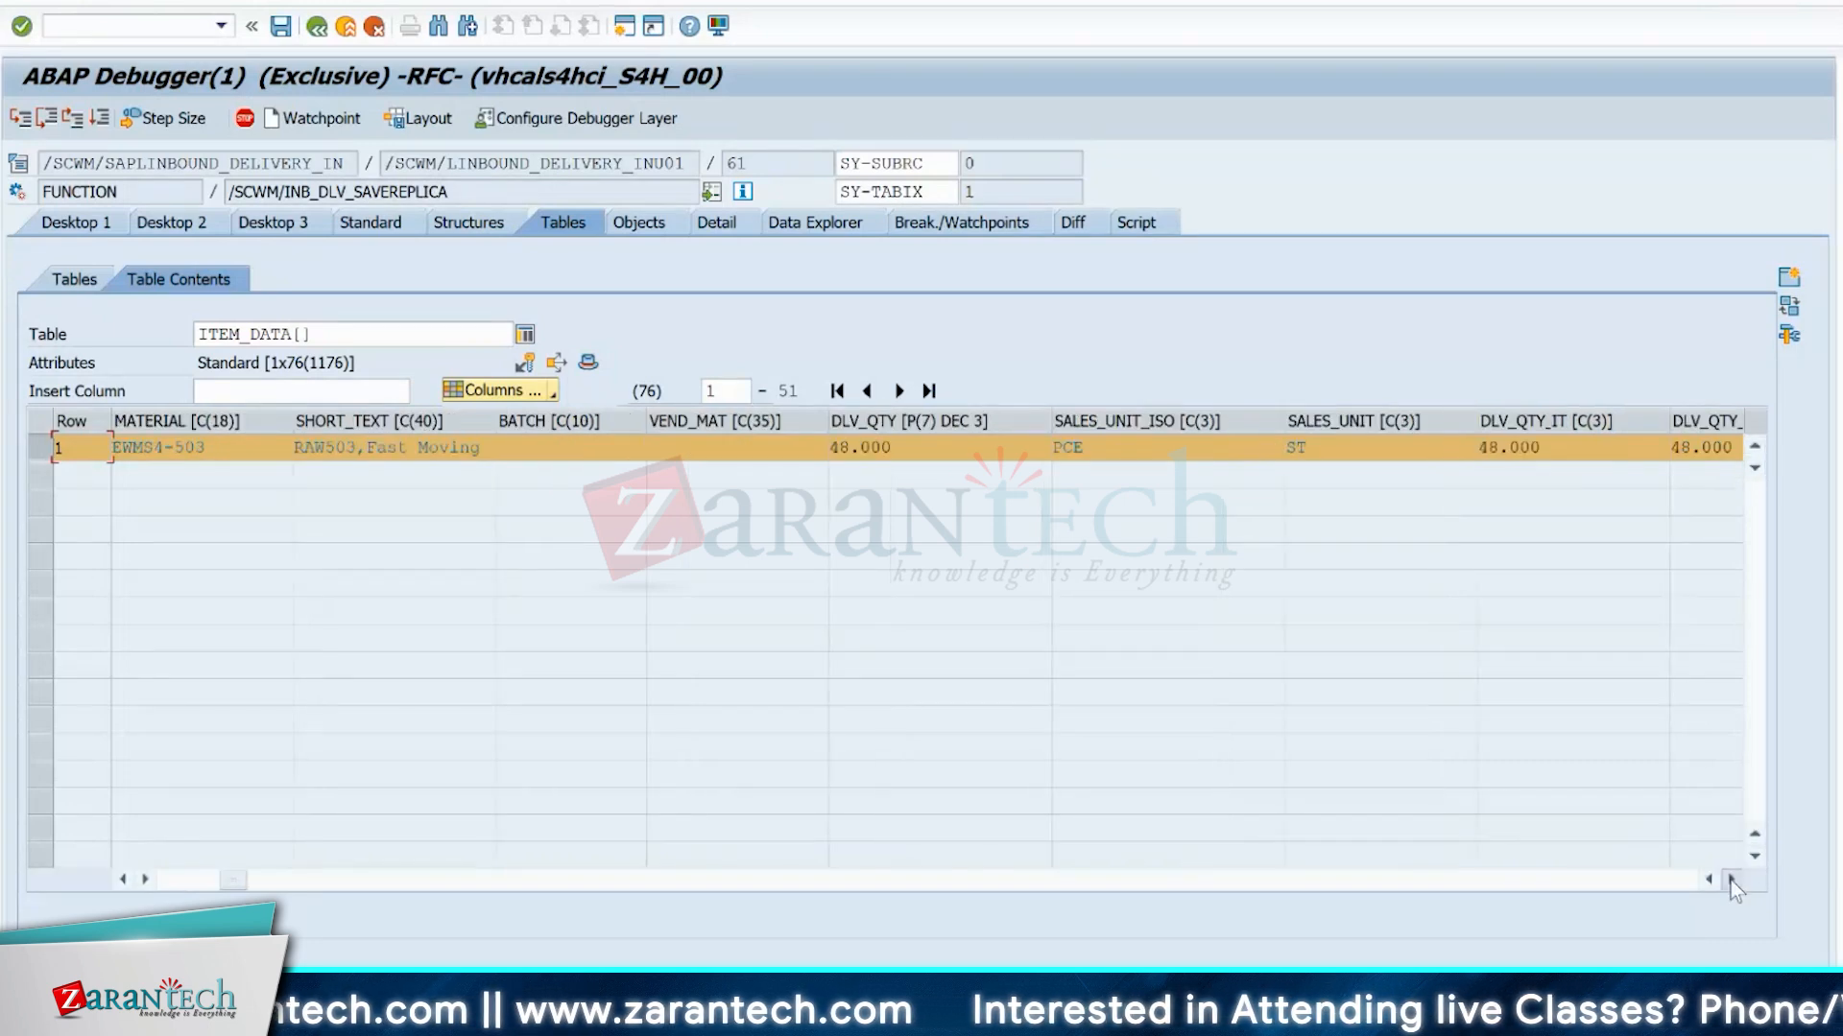
click(1731, 879)
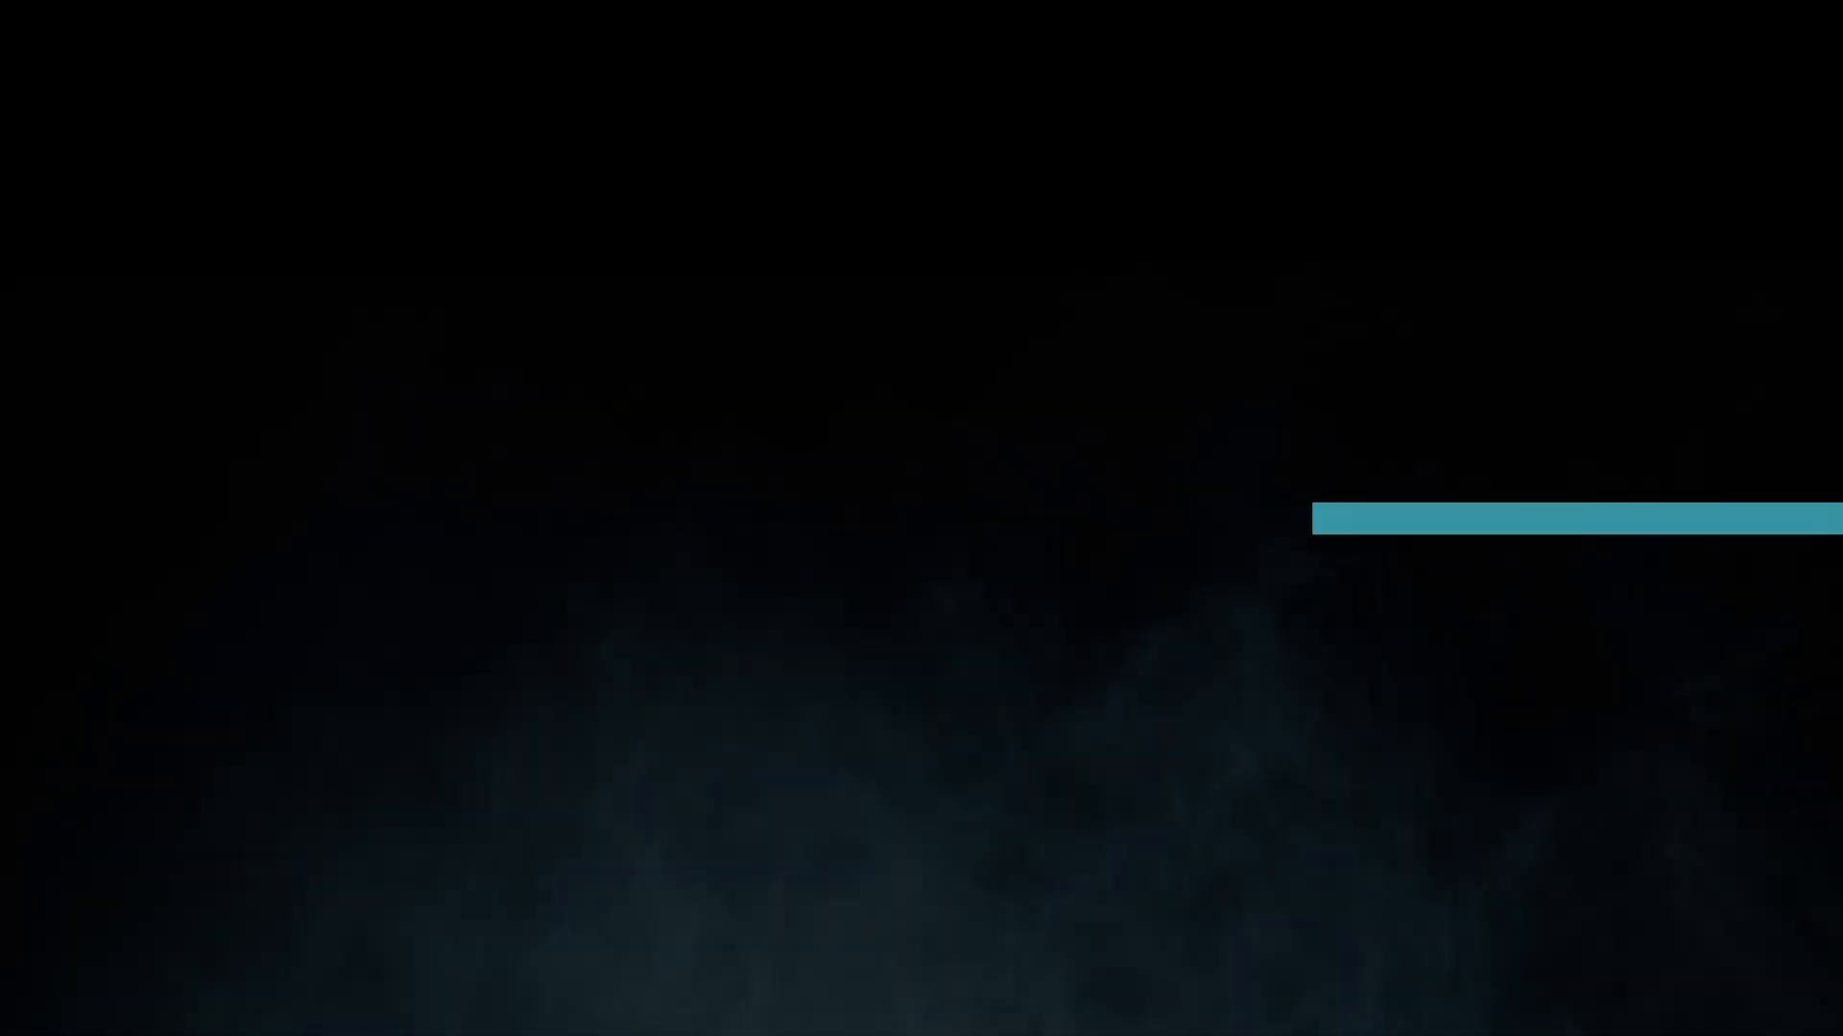